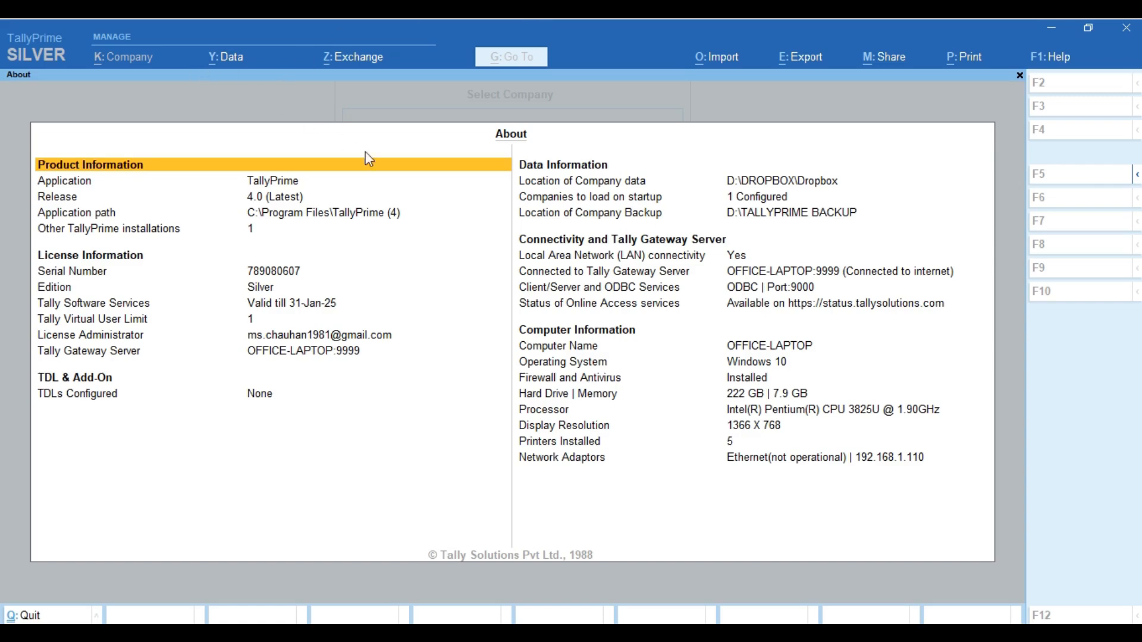
# Close About, open Unique Computer Youtubetube and log in with the company password
pyautogui.press('Escape')
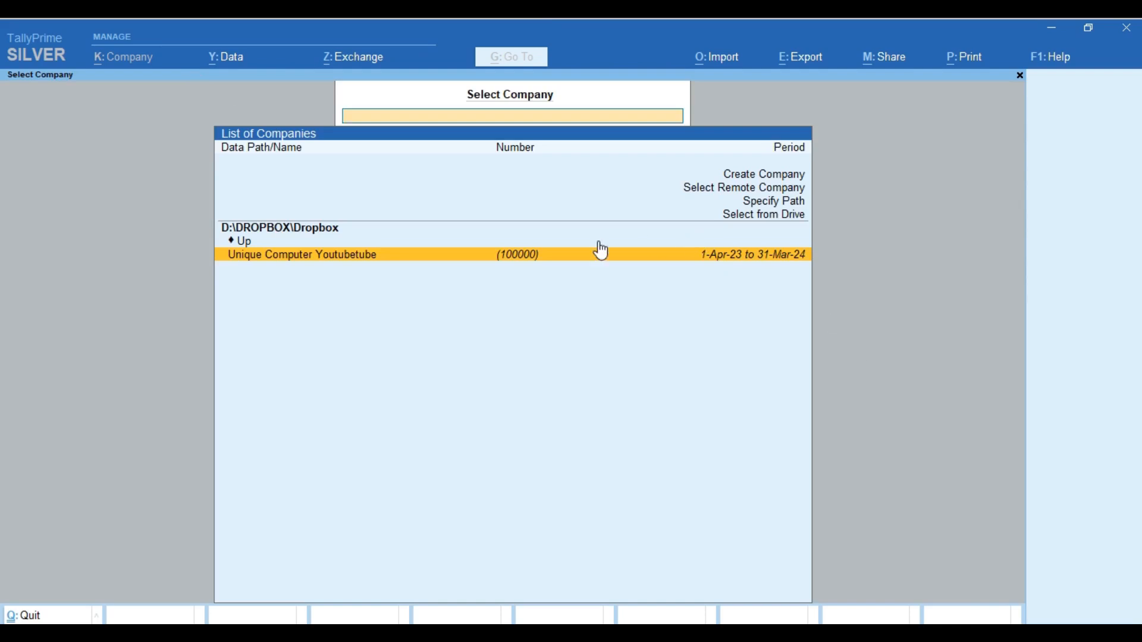
pyautogui.click(525, 253)
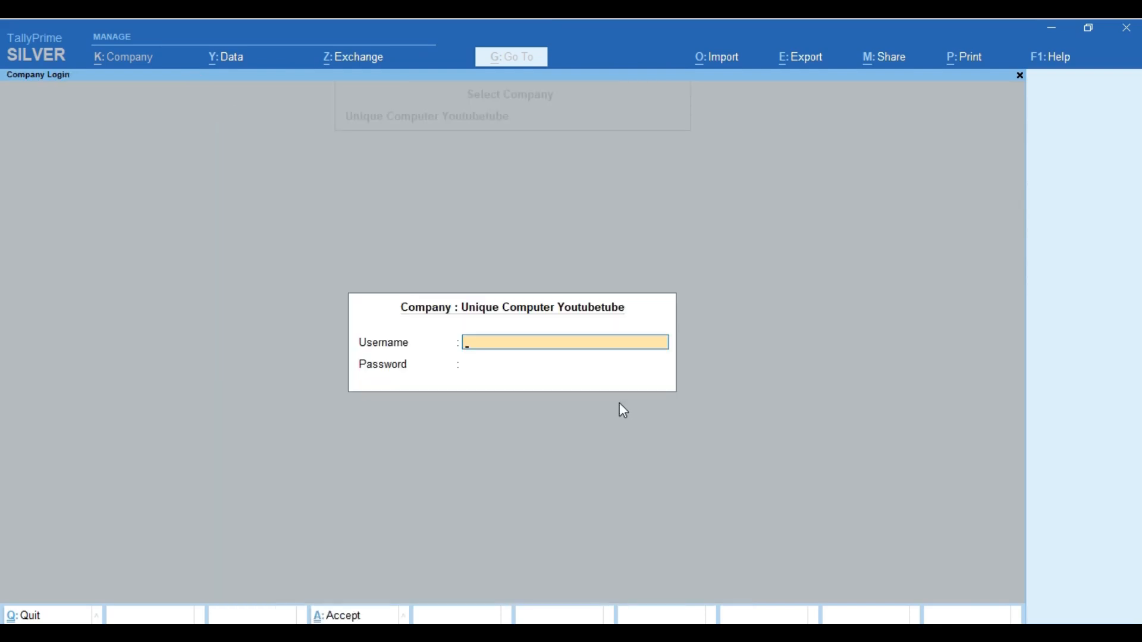
pyautogui.write('1')
pyautogui.press('Return')
pyautogui.write('1')
pyautogui.press('Return')
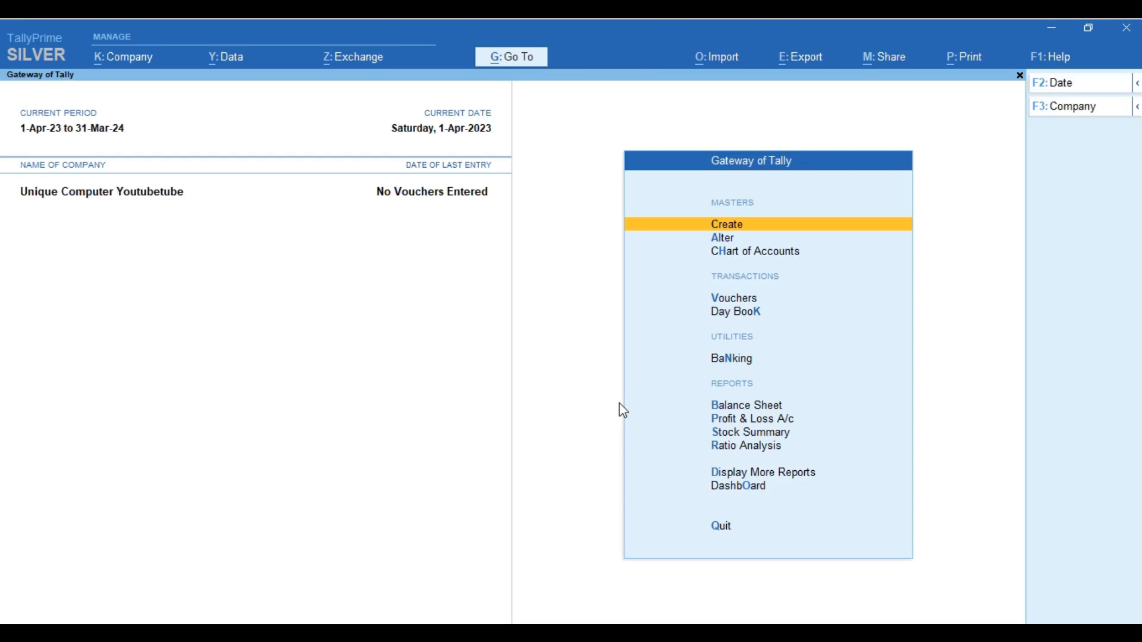
pyautogui.press('Down')
# Browse the existing ledgers under Alter, which are only Cash and Profit & Loss A/c
pyautogui.press('Up')
pyautogui.press('Down')
pyautogui.press('Return')
pyautogui.press('Down')
pyautogui.press('Return')
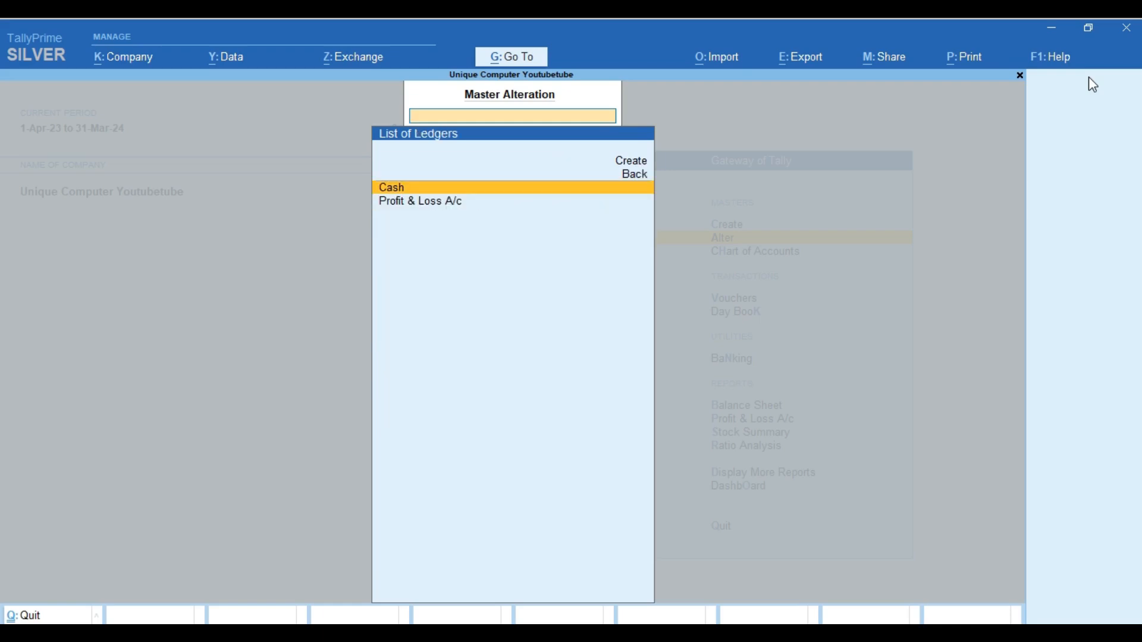
pyautogui.press('Down')
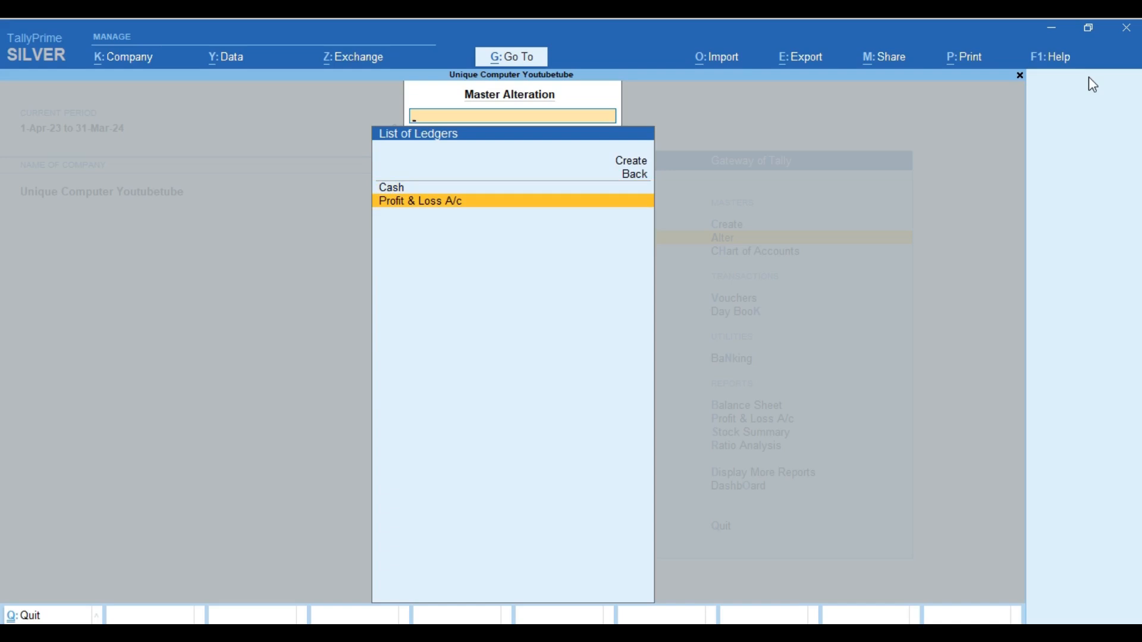
pyautogui.press('Escape')
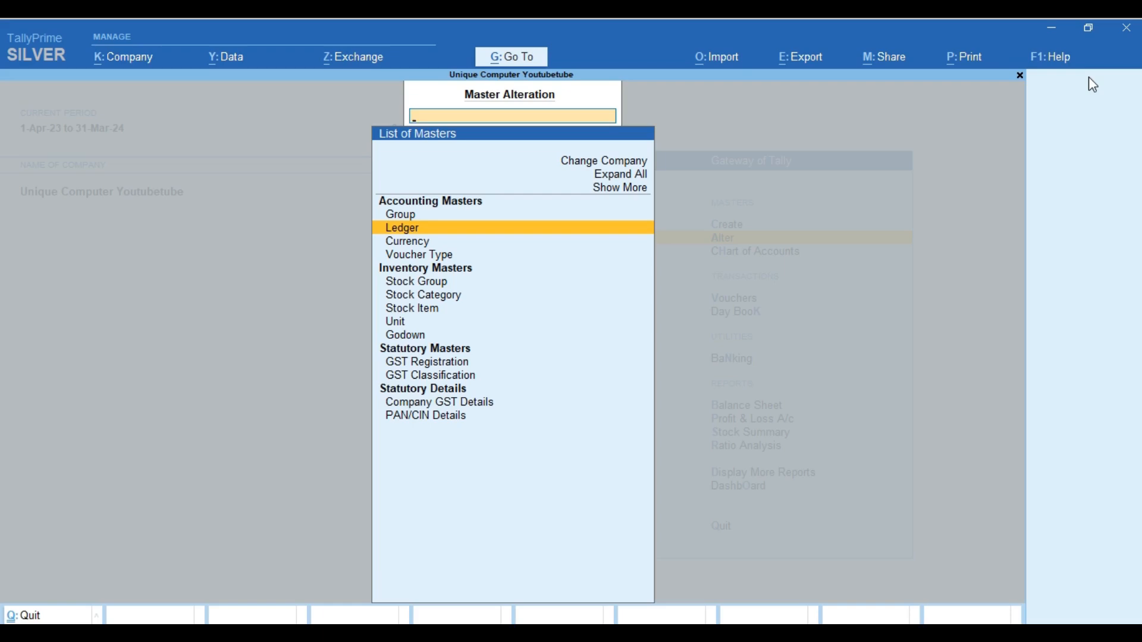
# Reopen the ledger list and start a blank Ledger Creation form
pyautogui.press('Return')
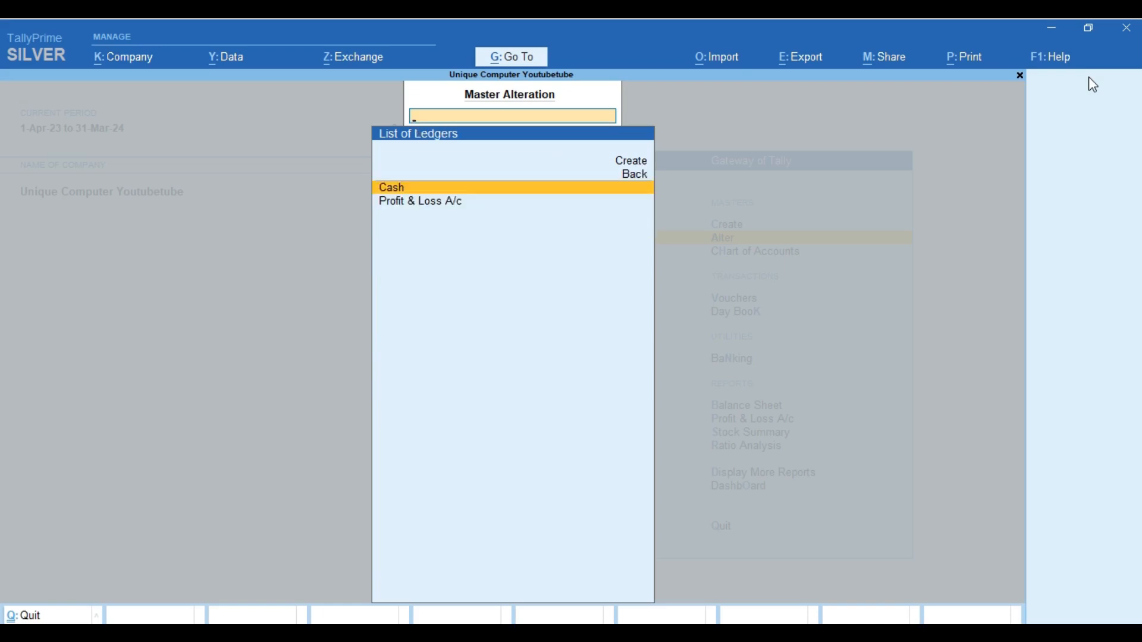
pyautogui.press('Up')
pyautogui.press('Up')
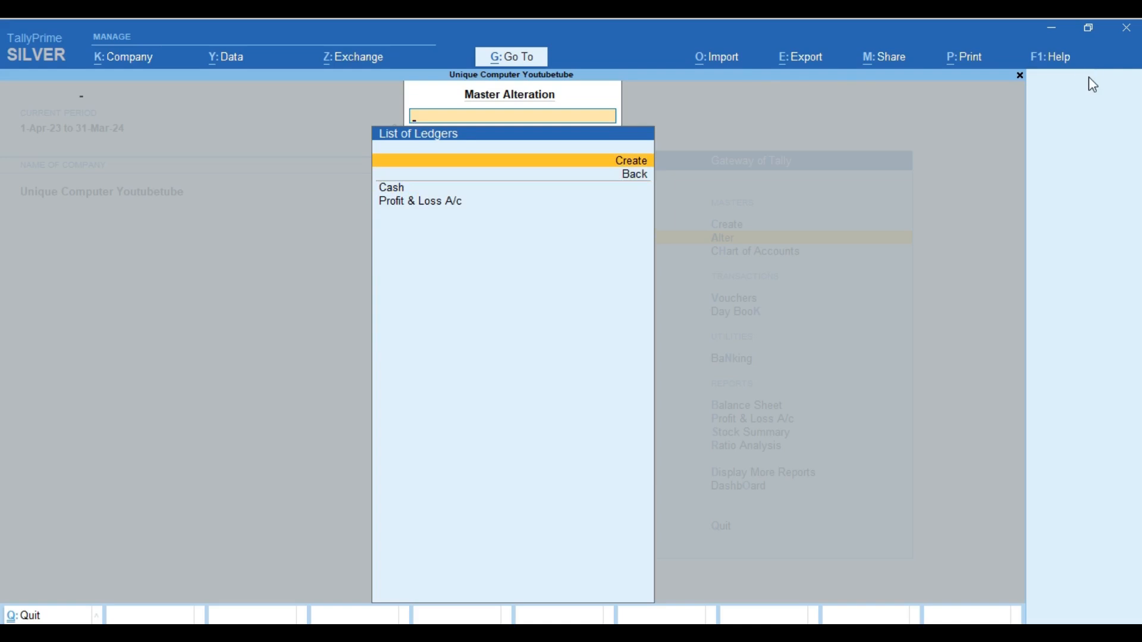
pyautogui.press('Return')
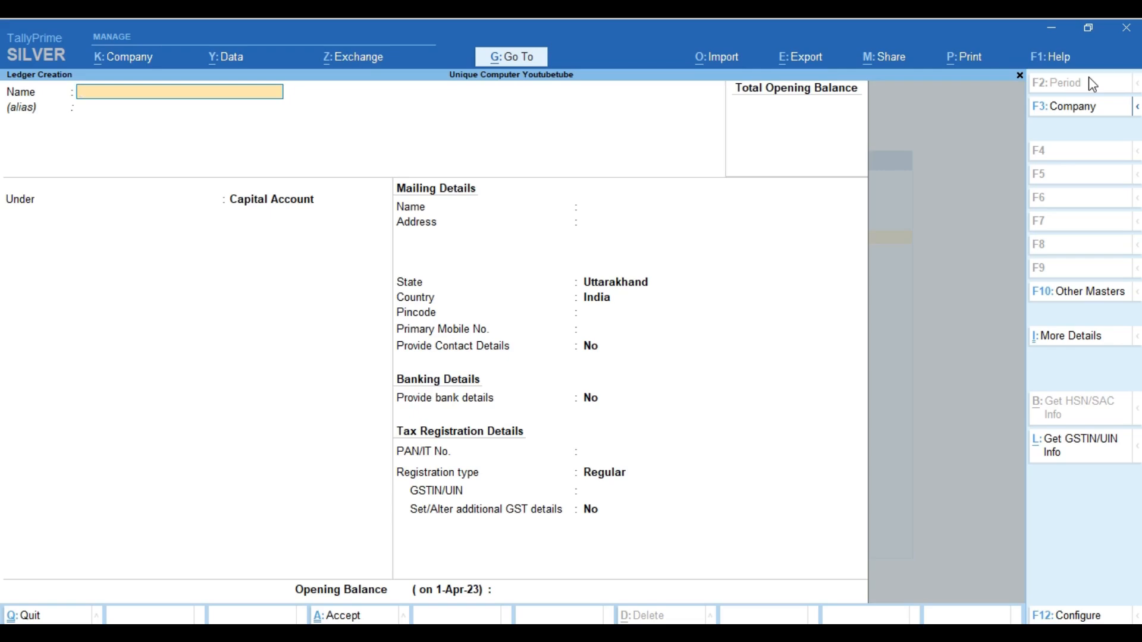
# Create a Sales ledger under Sales Accounts, keeping ledger type Not Applicable
pyautogui.write('Sales')
pyautogui.press('Return')
pyautogui.press('Return')
pyautogui.write('Sale')
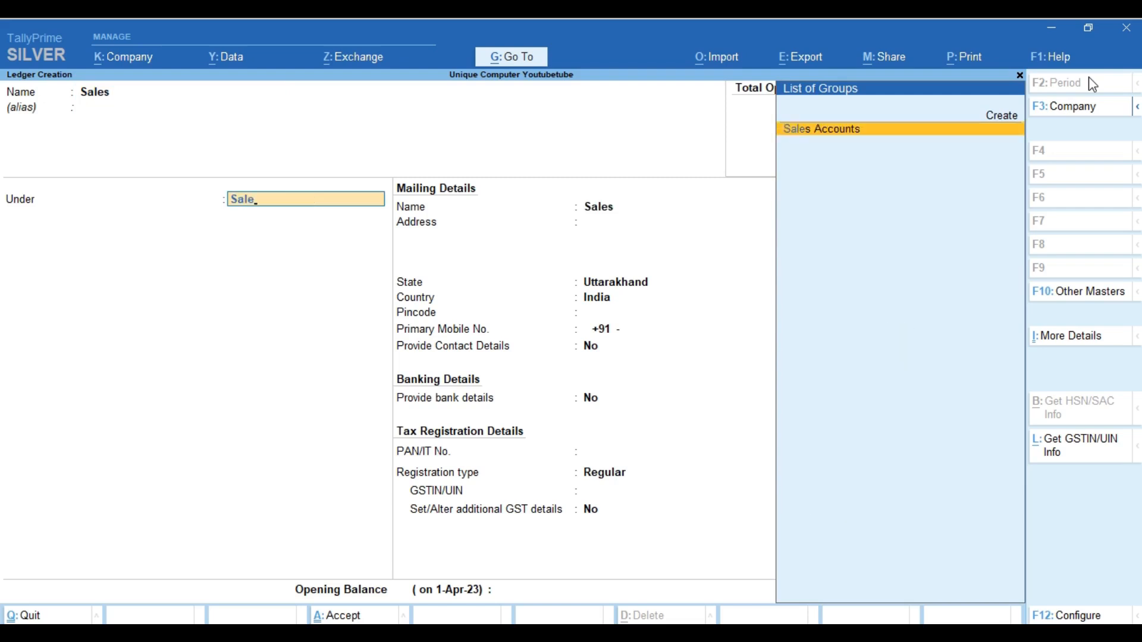
pyautogui.press('Return')
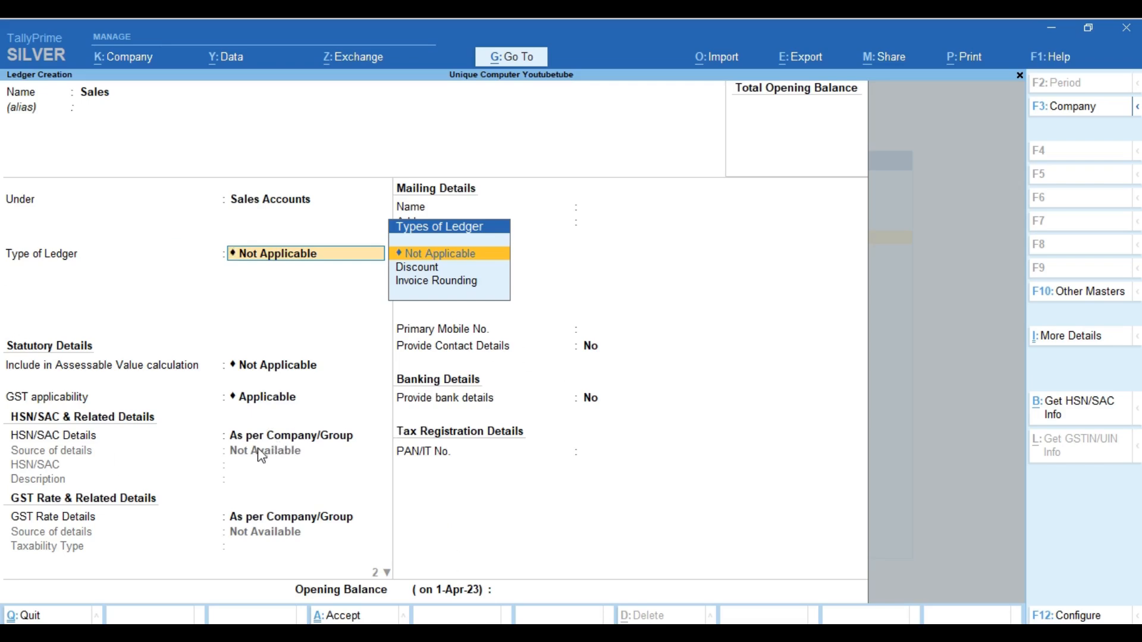
pyautogui.press('Return')
pyautogui.press('Return')
pyautogui.press('Return')
pyautogui.press('Return')
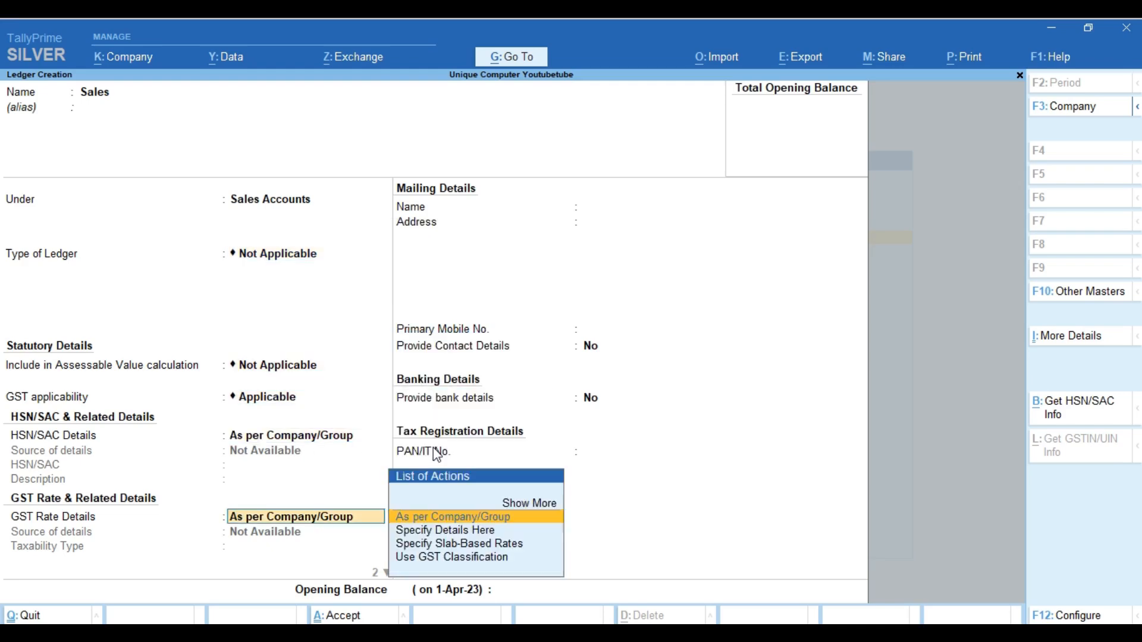
pyautogui.press('Return')
pyautogui.press('Return')
pyautogui.press('Return')
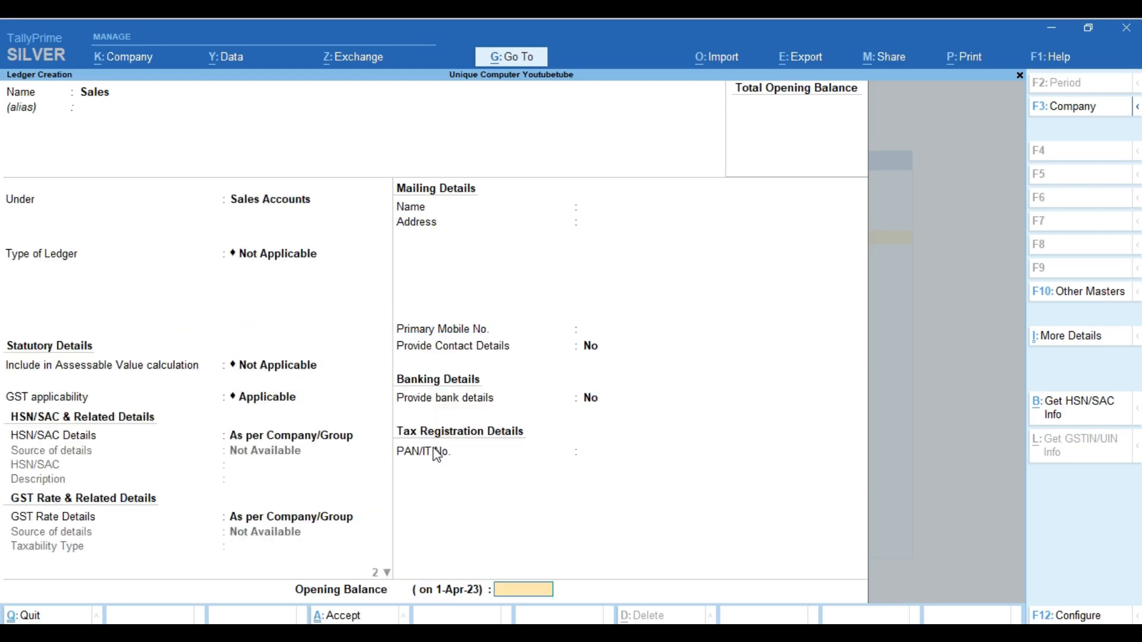
pyautogui.press('Return')
# Save the Sales ledger, then create and save a Purchase ledger under Purchase Accounts
pyautogui.press('Return')
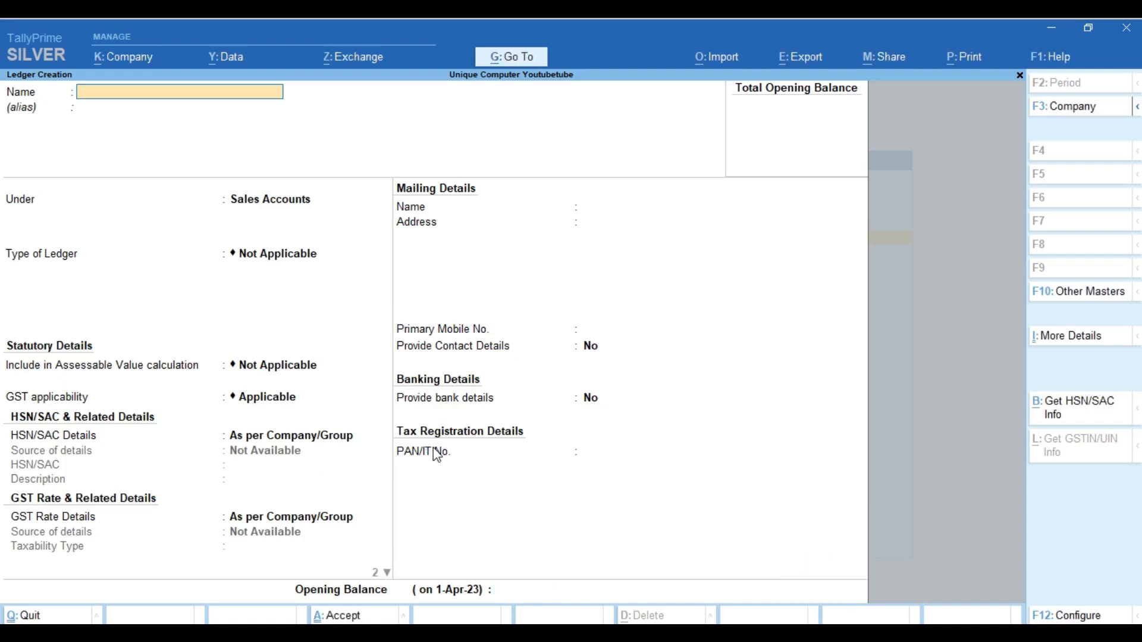
pyautogui.write('Purchase')
pyautogui.press('Return')
pyautogui.write('Pu')
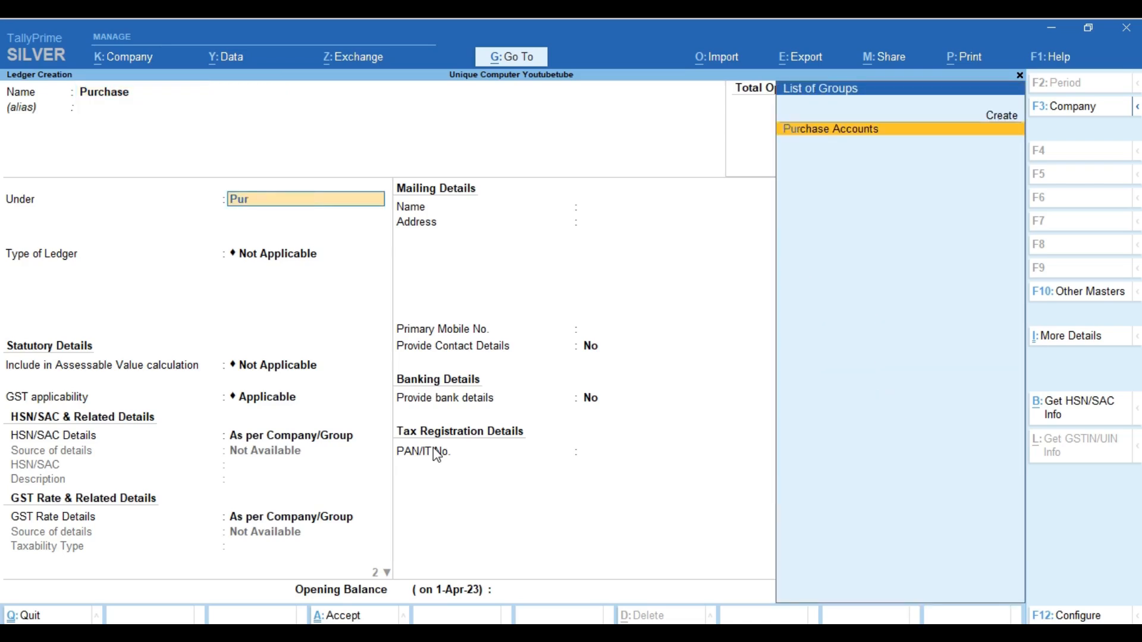
pyautogui.press('Return')
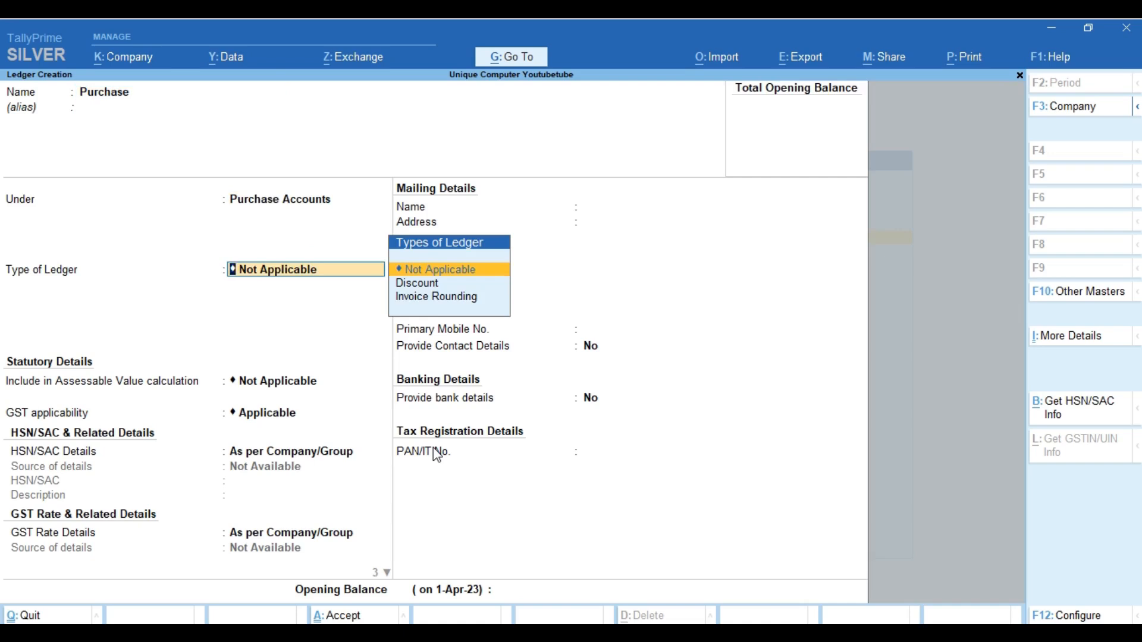
pyautogui.press('ctrl')
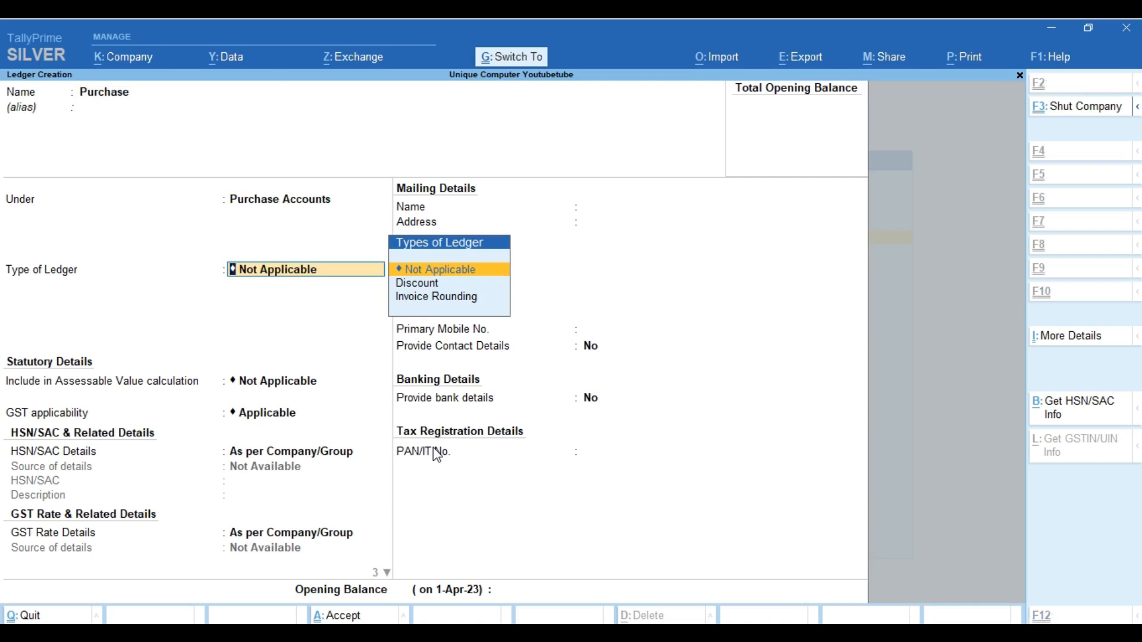
pyautogui.hotkey('ctrl', 'a')
# Save a Cgst ledger under Duties & Taxes with duty type GST and tax type CGST
pyautogui.write('Cgst')
pyautogui.press('Return')
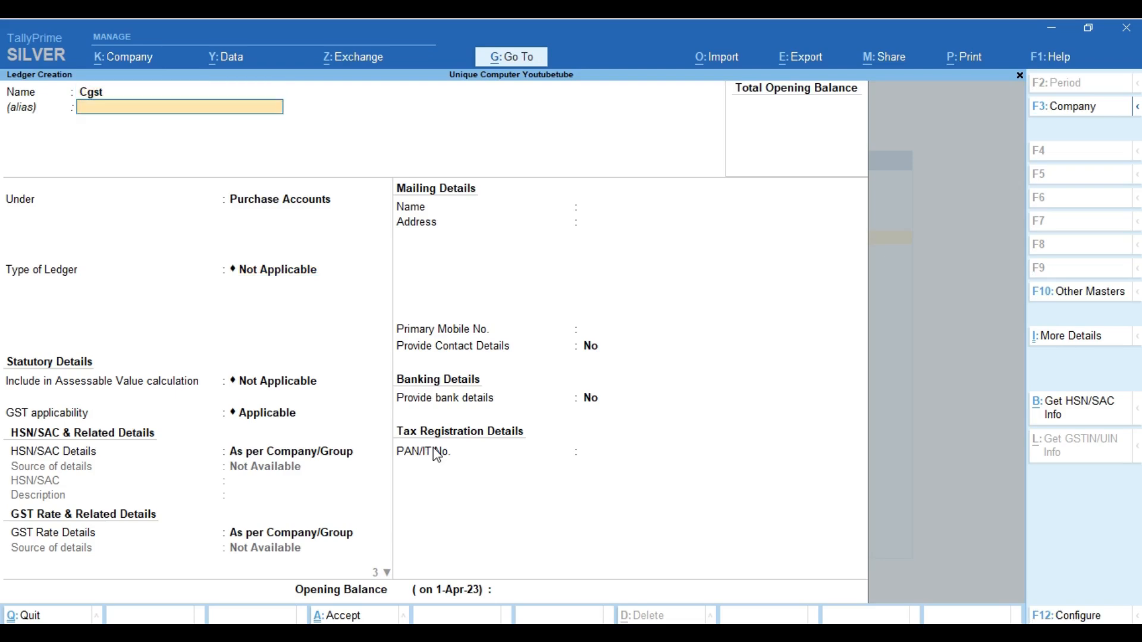
pyautogui.press('Return')
pyautogui.write('Duties & Taxes')
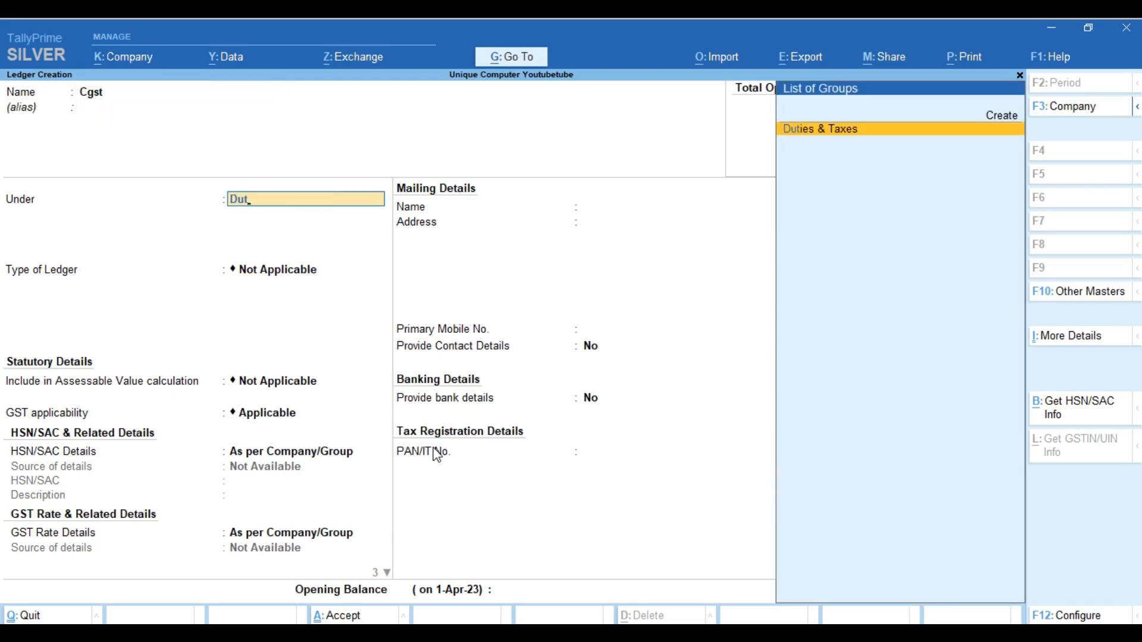
pyautogui.press('Return')
pyautogui.press('Down')
pyautogui.press('Return')
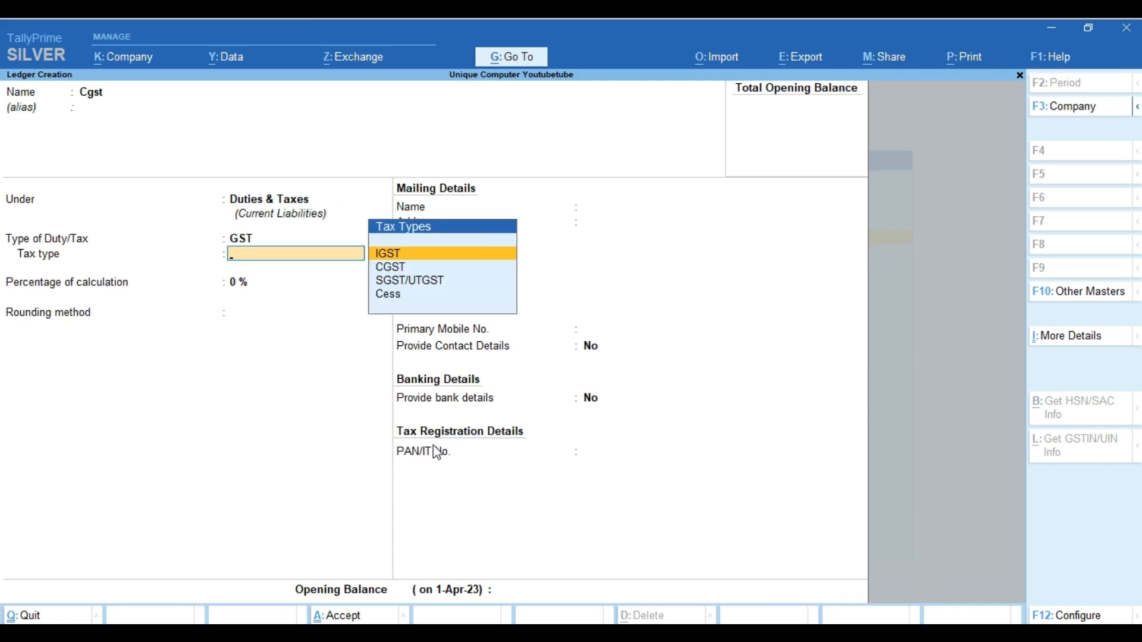
pyautogui.press('Down')
pyautogui.press('Down')
pyautogui.press('Up')
pyautogui.press('Return')
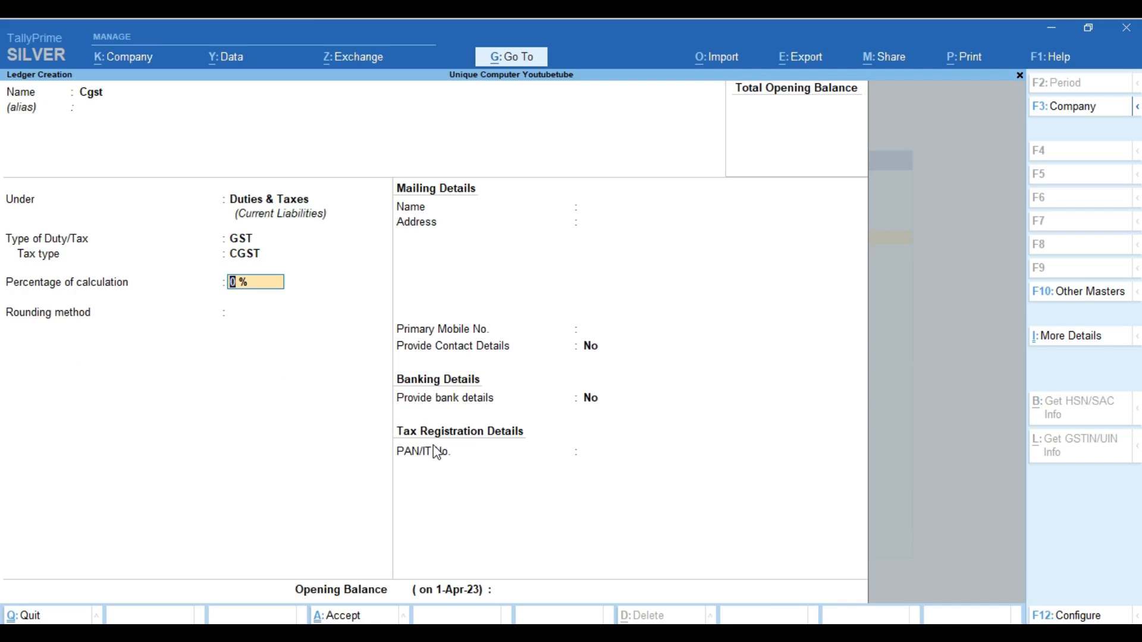
pyautogui.press('ctrl')
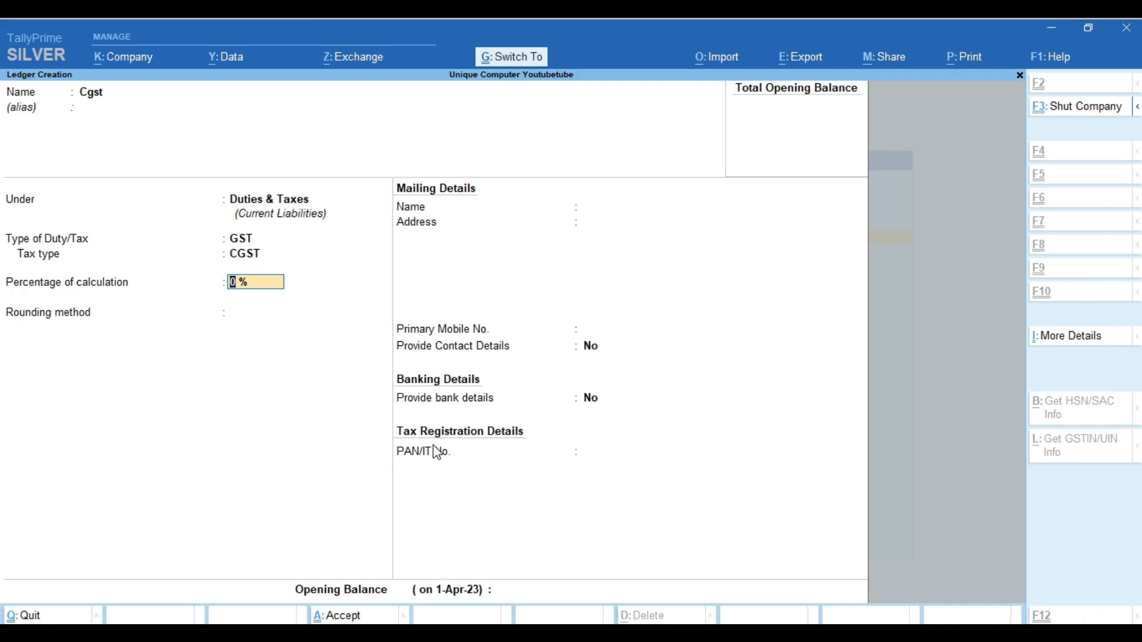
pyautogui.hotkey('ctrl', 'a')
# Save an Sgst ledger under Duties & Taxes as GST with tax type SGST/UTGST
pyautogui.write('Sgst')
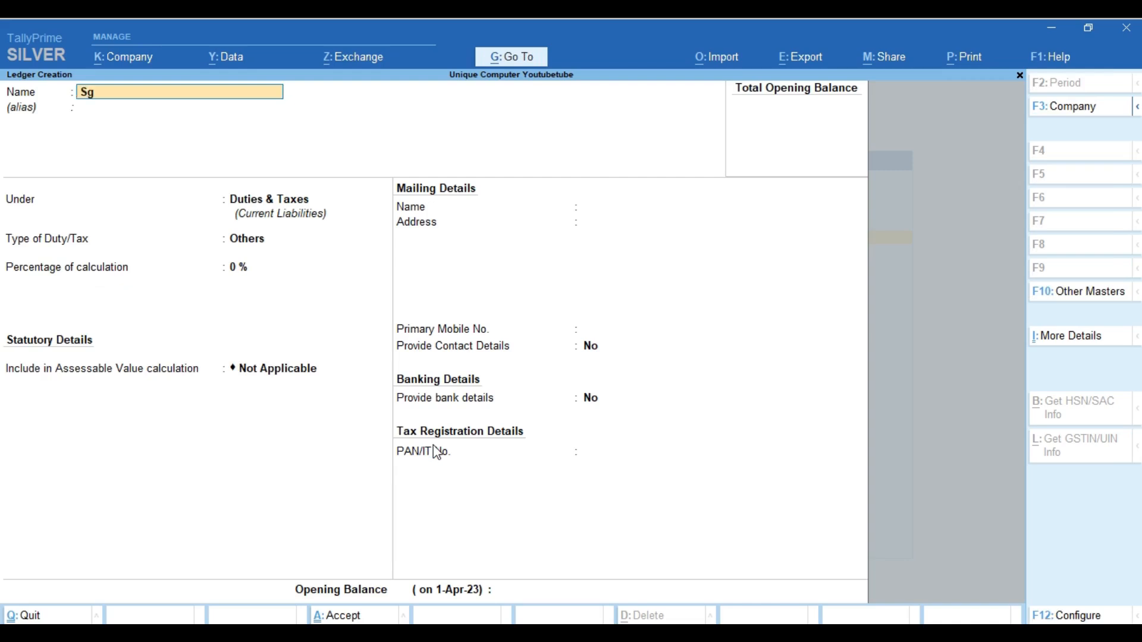
pyautogui.press('Return')
pyautogui.press('Return')
pyautogui.press('Return')
pyautogui.press('Up')
pyautogui.press('Return')
pyautogui.press('Down')
pyautogui.press('Down')
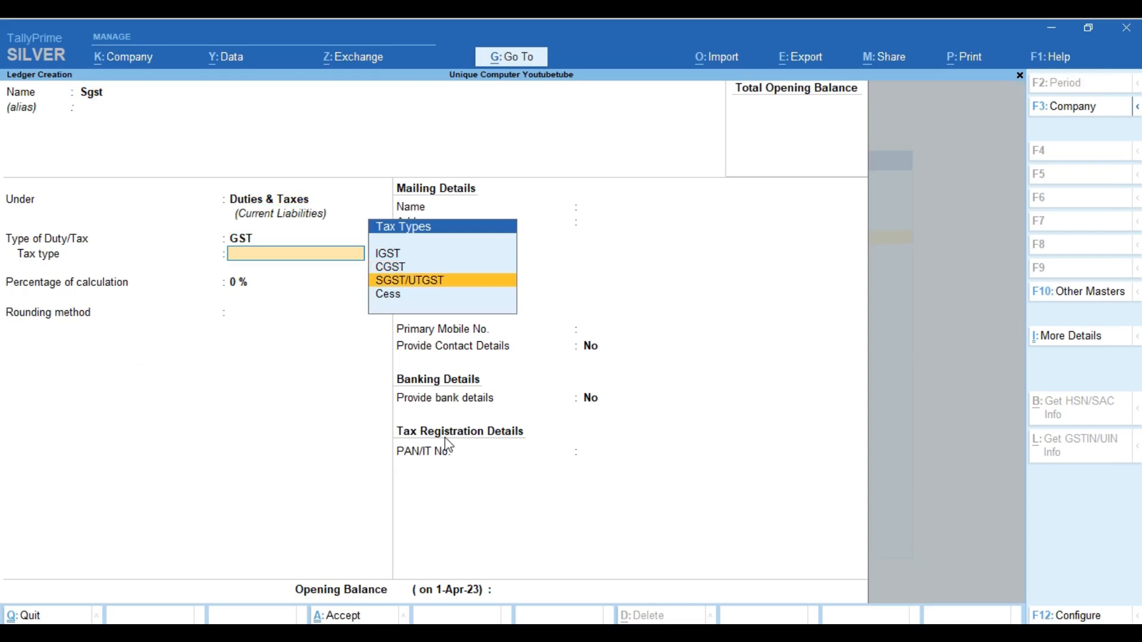
pyautogui.press('Return')
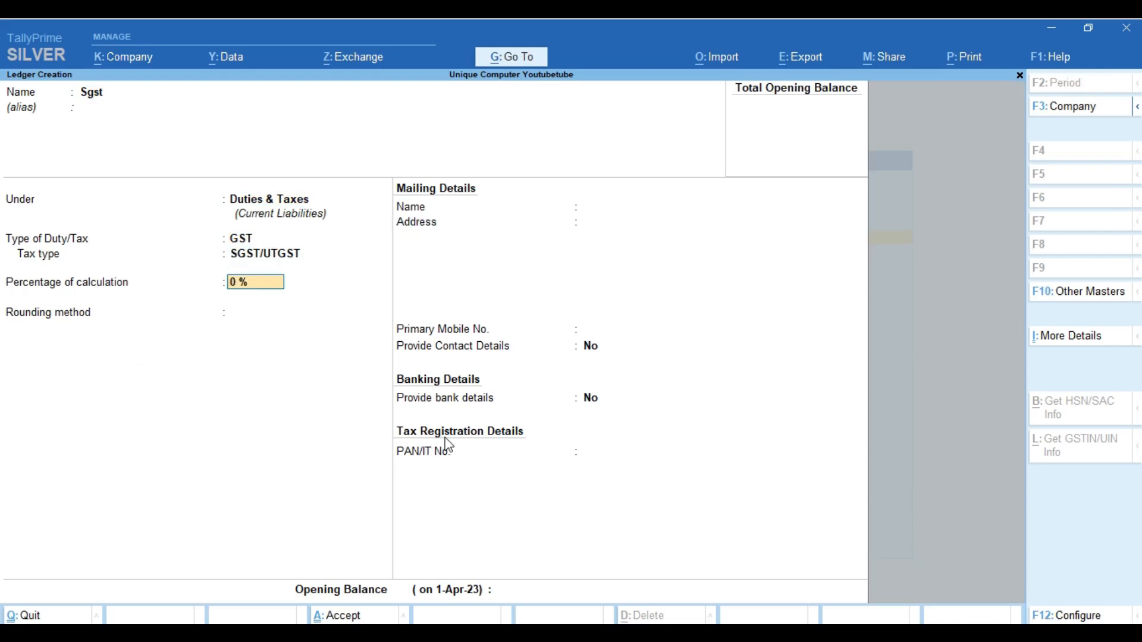
pyautogui.press('ctrl')
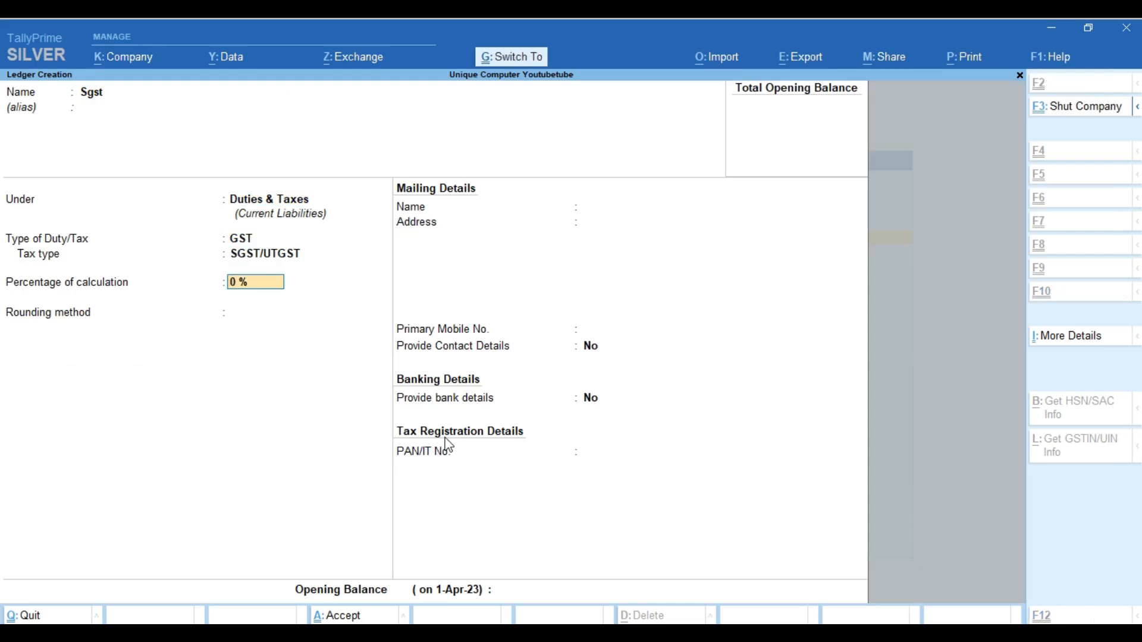
pyautogui.hotkey('ctrl', 'a')
# Save an Igst ledger as GST duty with tax type IGST
pyautogui.write('Igst')
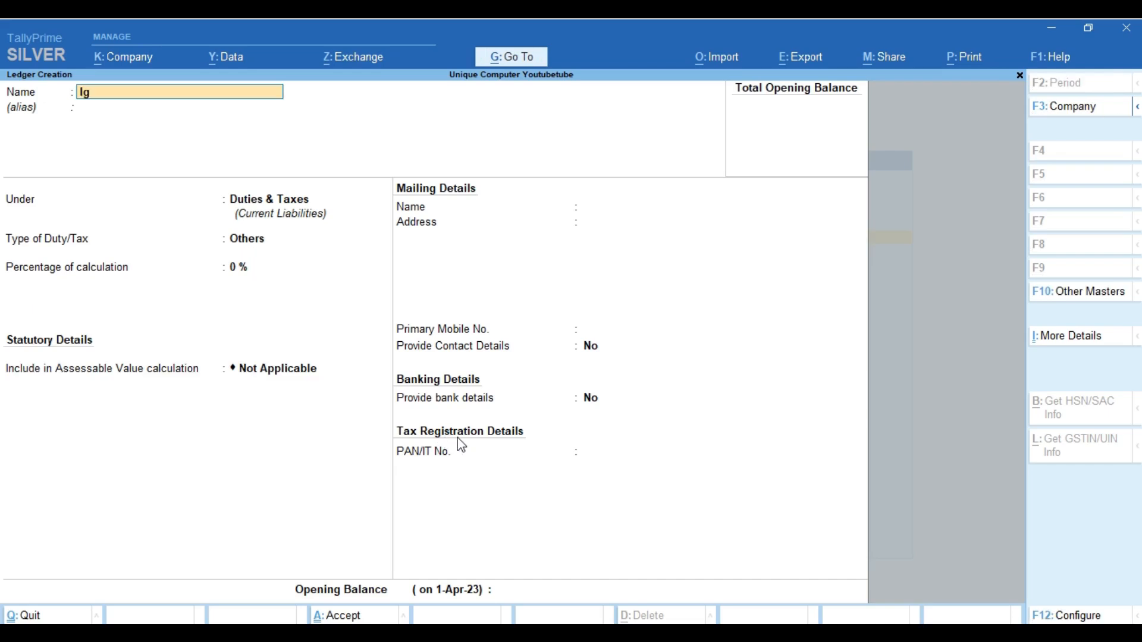
pyautogui.press('Return')
pyautogui.press('Return')
pyautogui.press('Return')
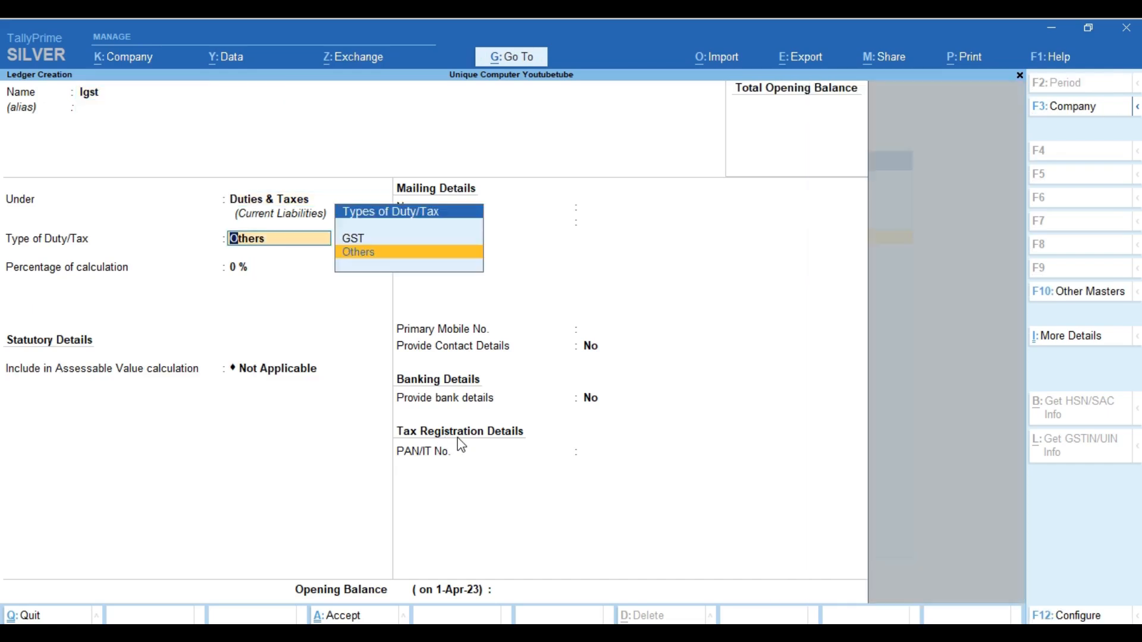
pyautogui.press('Return')
pyautogui.press('Down')
pyautogui.press('Up')
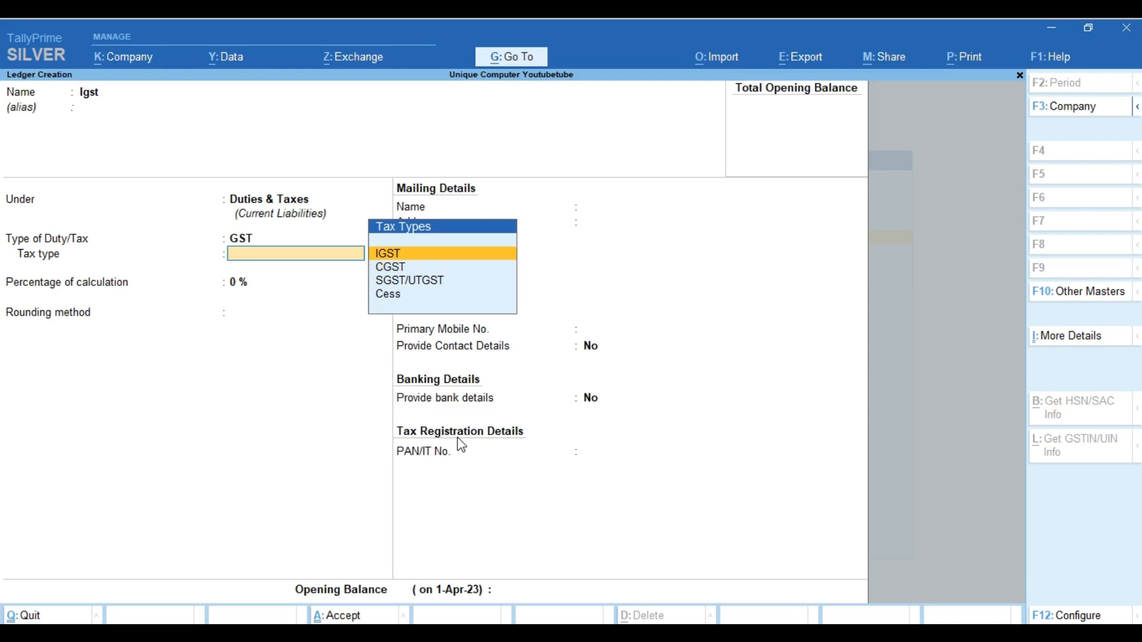
pyautogui.press('Return')
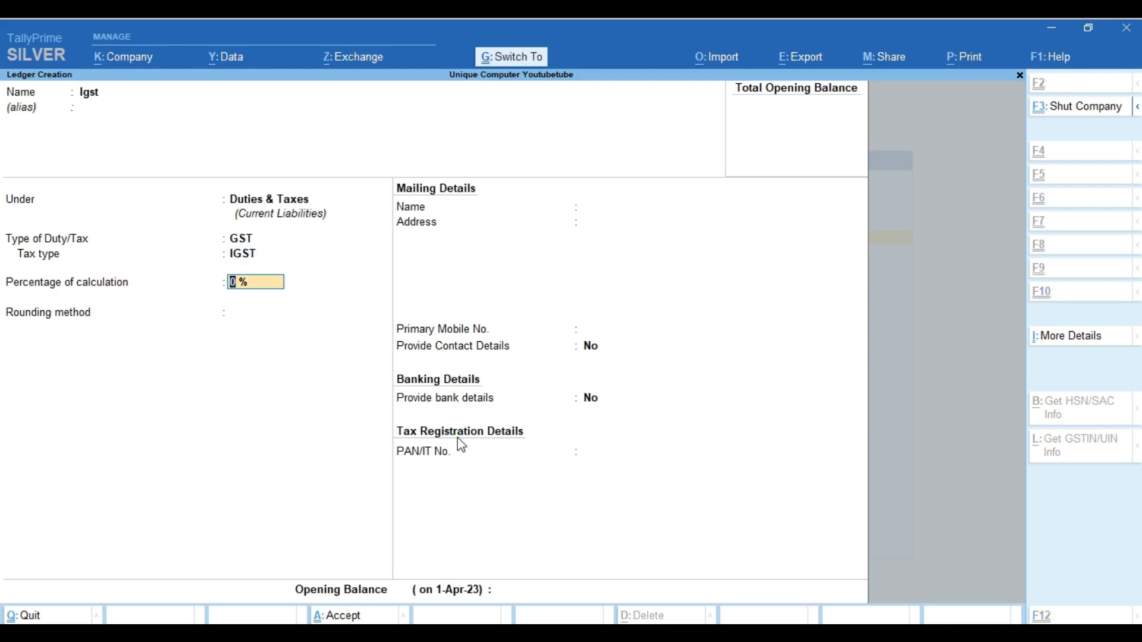
pyautogui.hotkey('ctrl', 'a')
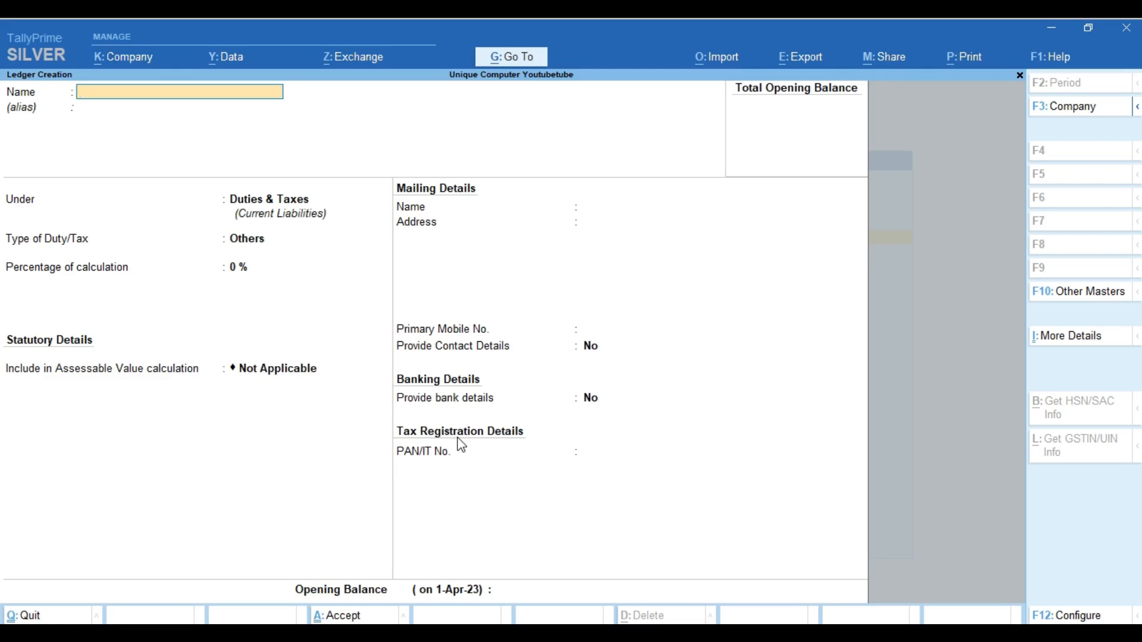
# Save a Round Off ledger under Indirect Expenses: Invoice Rounding, Normal Rounding, limit 1
pyautogui.write('Round off')
pyautogui.press('Return')
pyautogui.press('Return')
pyautogui.write('Exp')
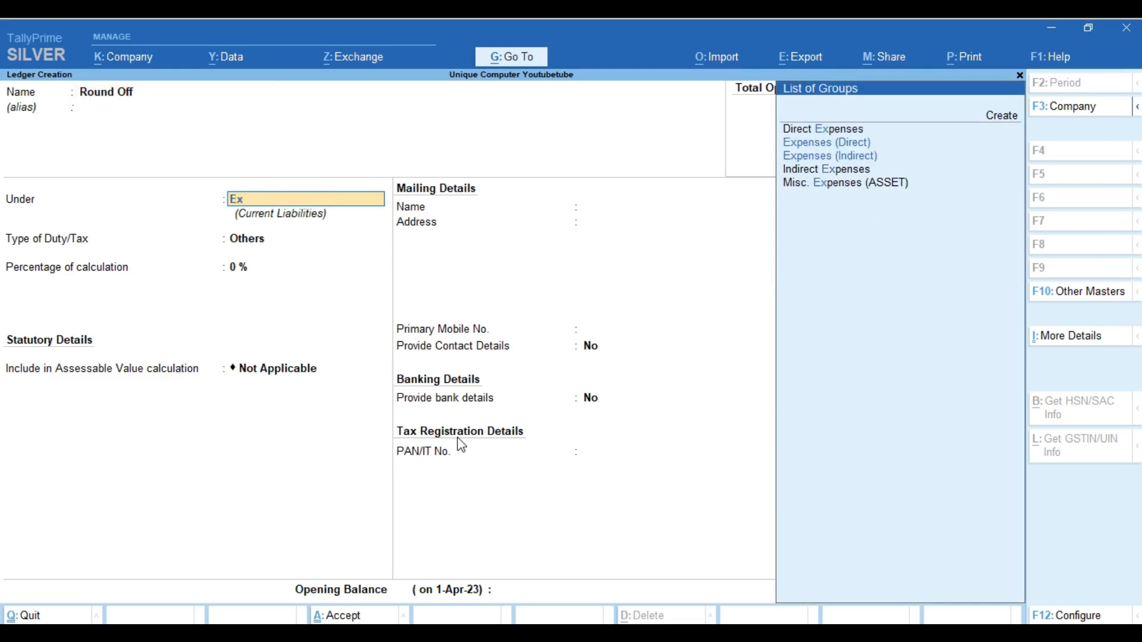
pyautogui.press('Down')
pyautogui.press('Down')
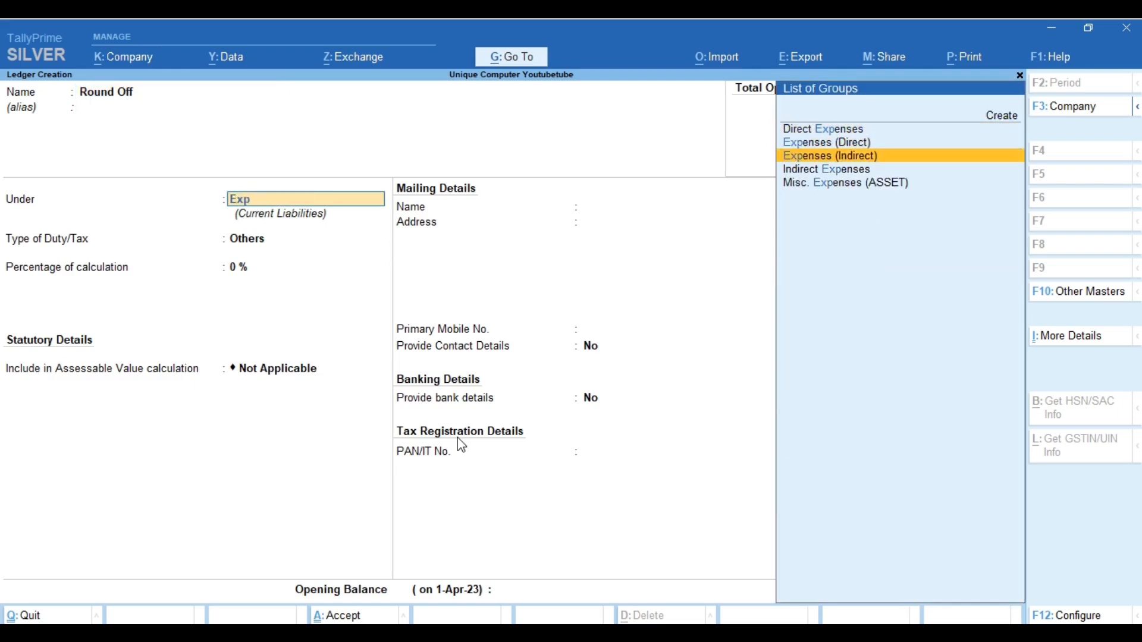
pyautogui.press('Down')
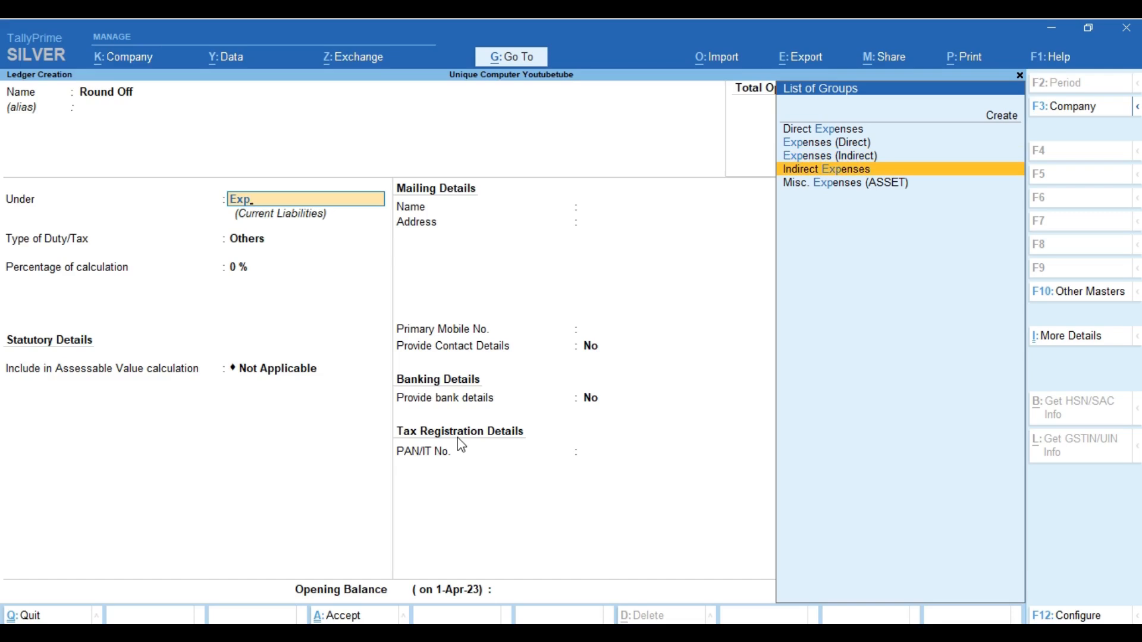
pyautogui.press('Return')
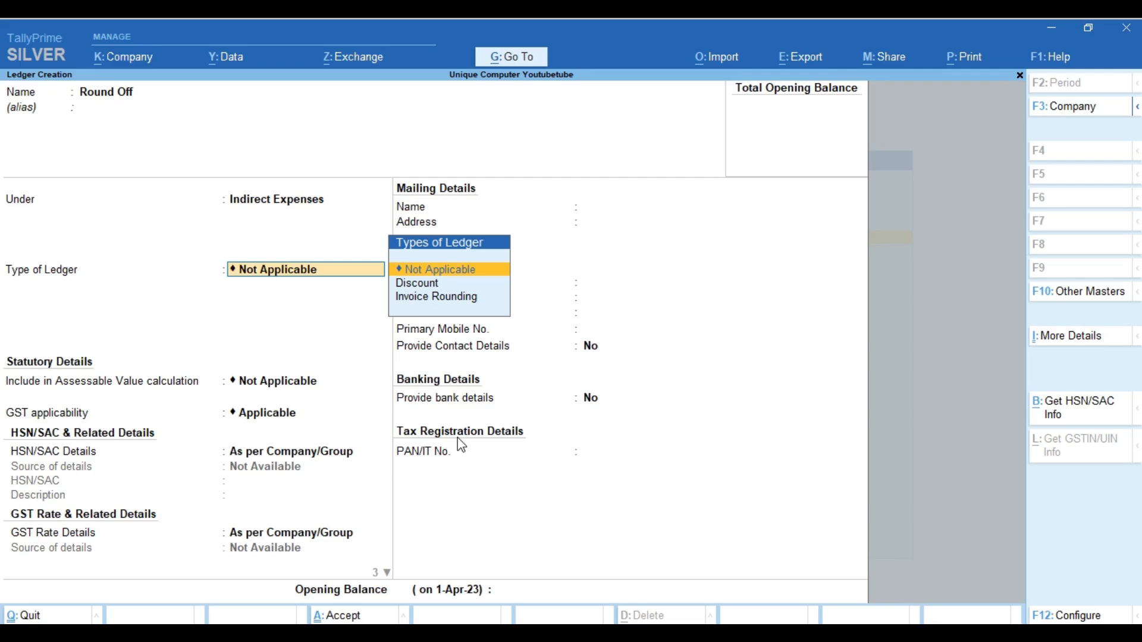
pyautogui.press('Down')
pyautogui.press('Down')
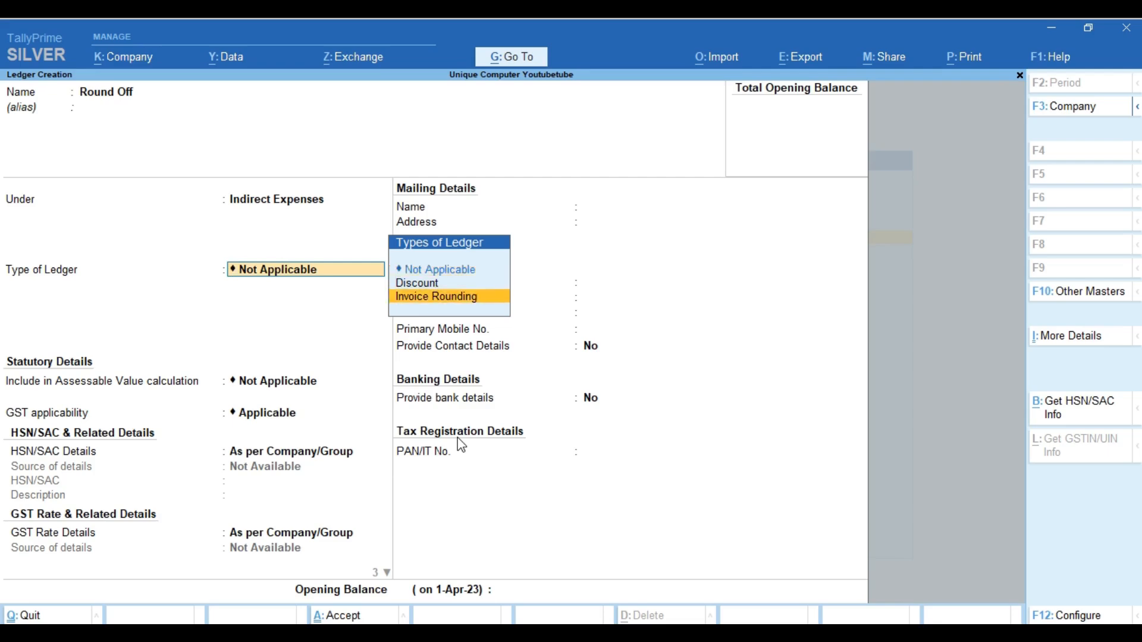
pyautogui.press('Return')
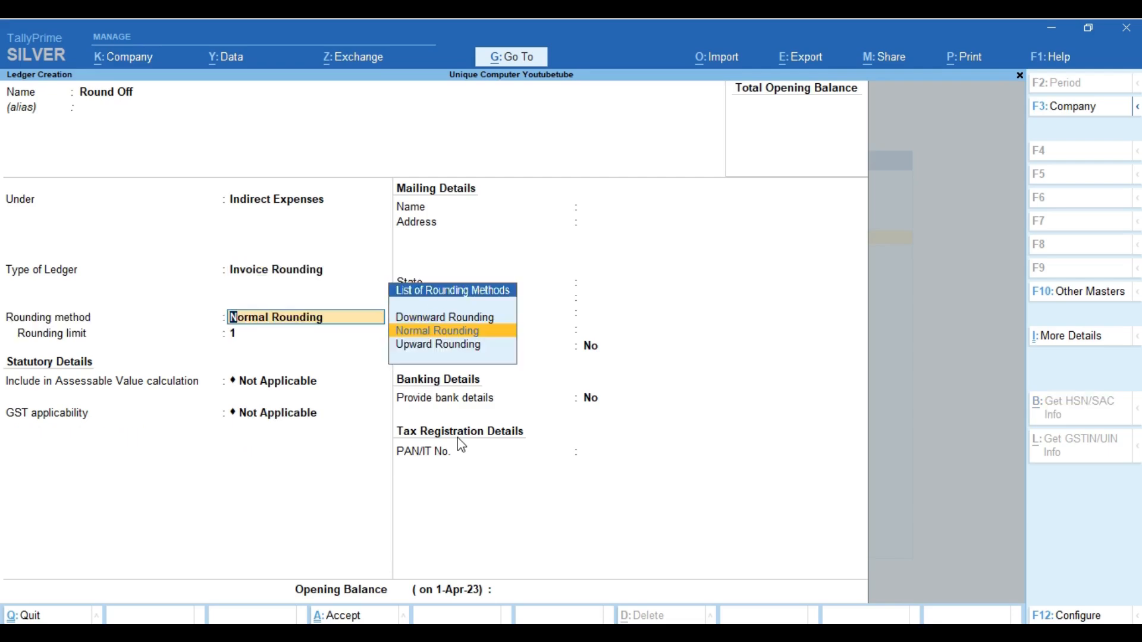
pyautogui.press('Return')
pyautogui.press('ctrl')
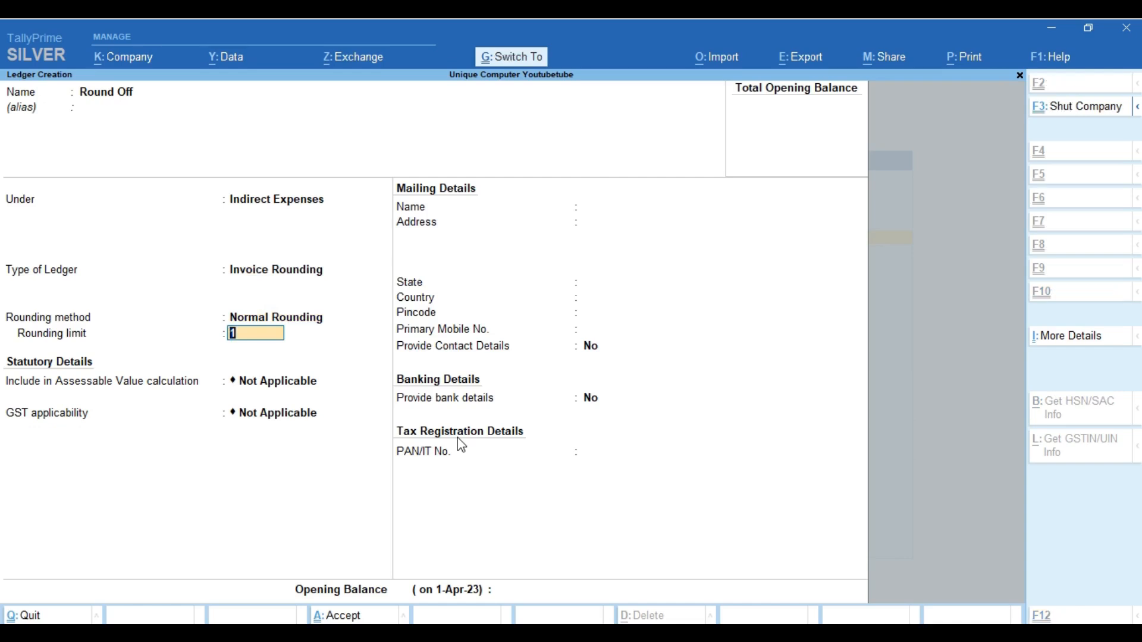
pyautogui.hotkey('ctrl', 'a')
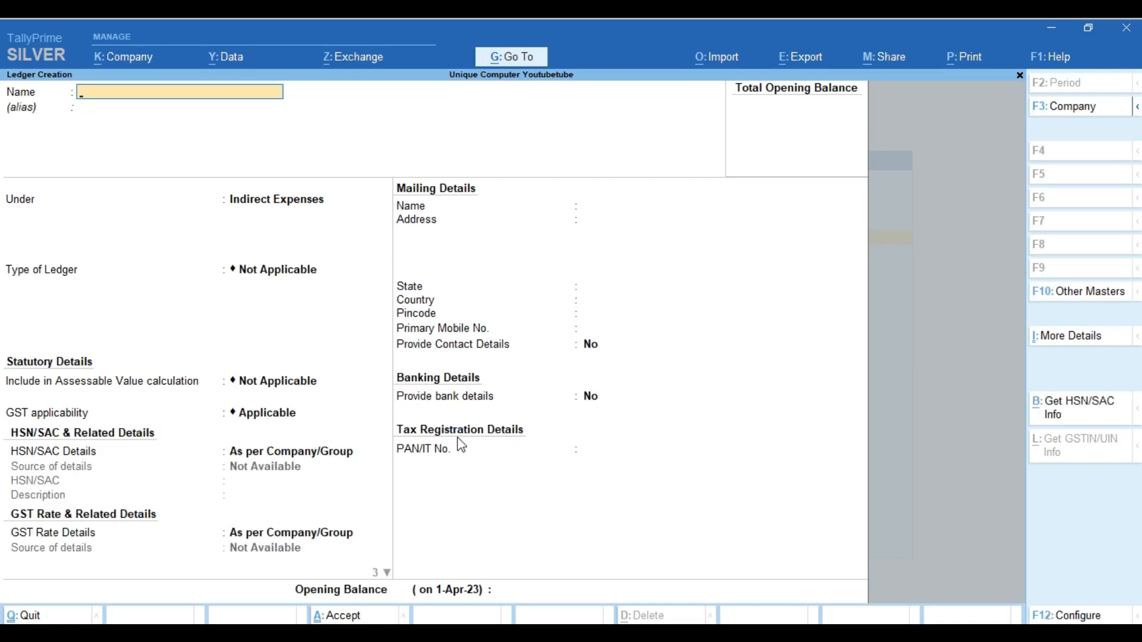
# Create an Hdfc ledger under Bank Accounts
pyautogui.write('Hdfc')
pyautogui.press('Return')
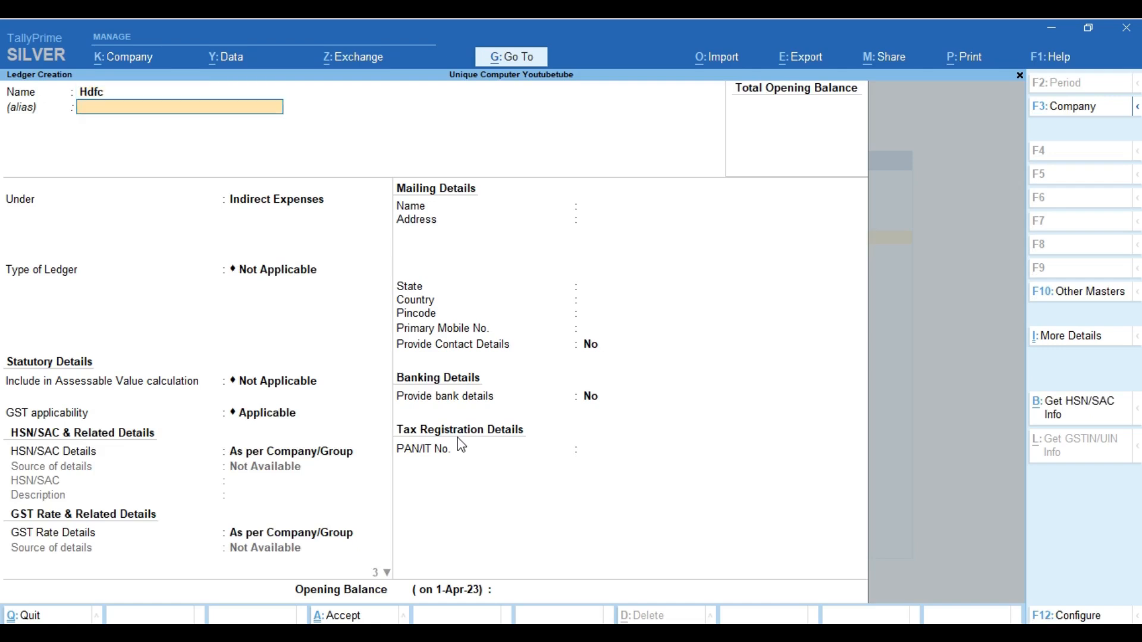
pyautogui.press('Return')
pyautogui.write('Bank')
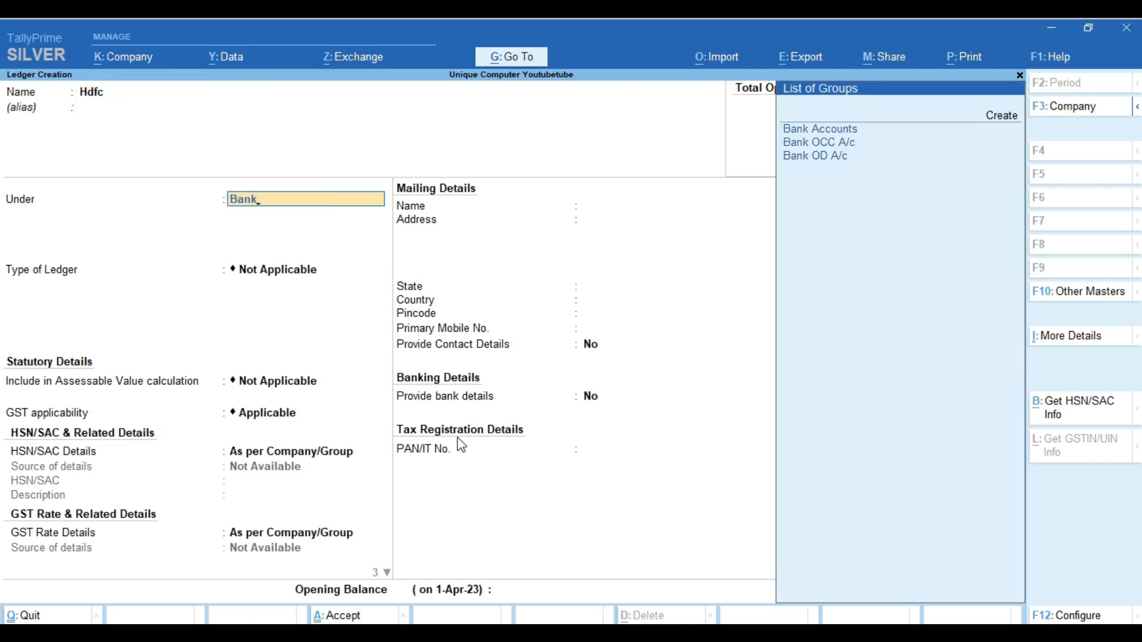
pyautogui.press('Return')
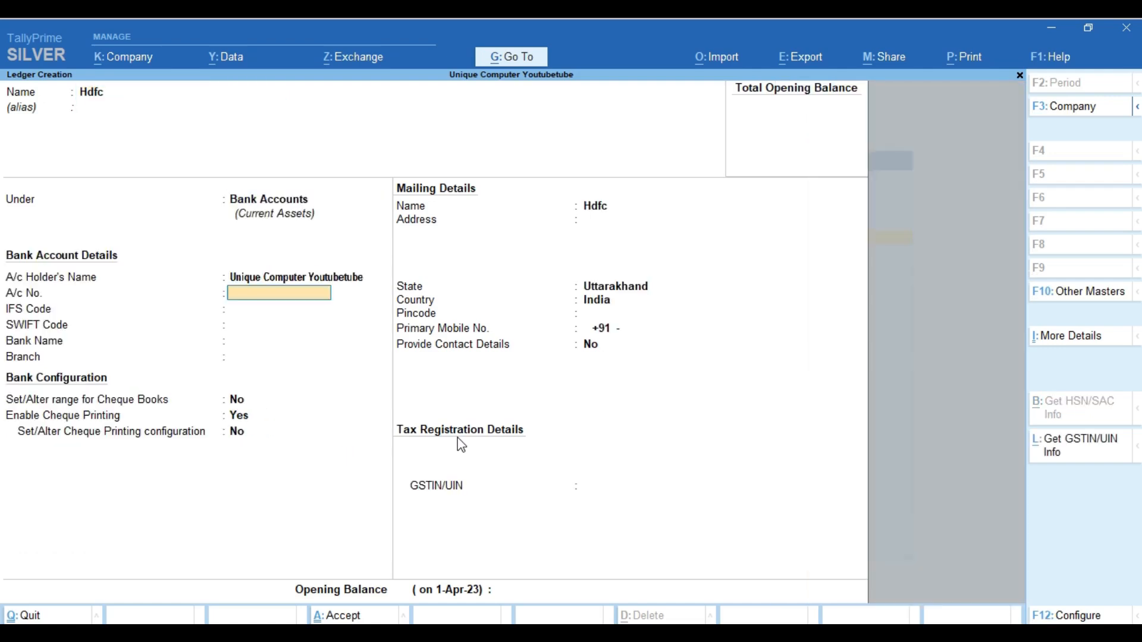
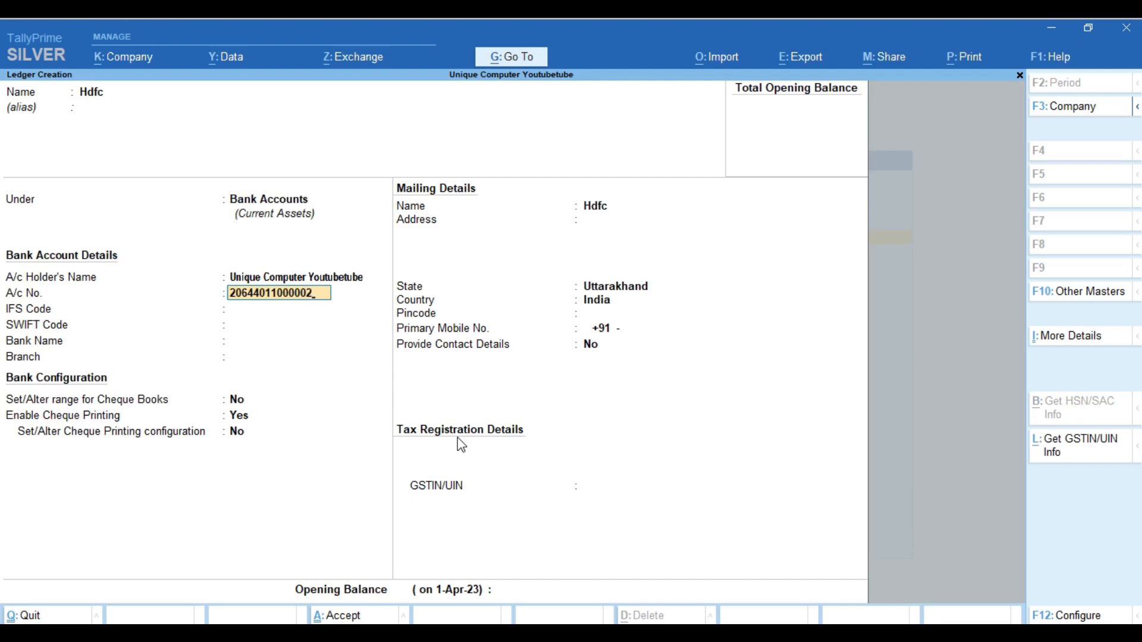
# Enter the bank account number, IFS code PUNB0206410, bank HDFC Bank (India), branch Roorkee
pyautogui.press('Return')
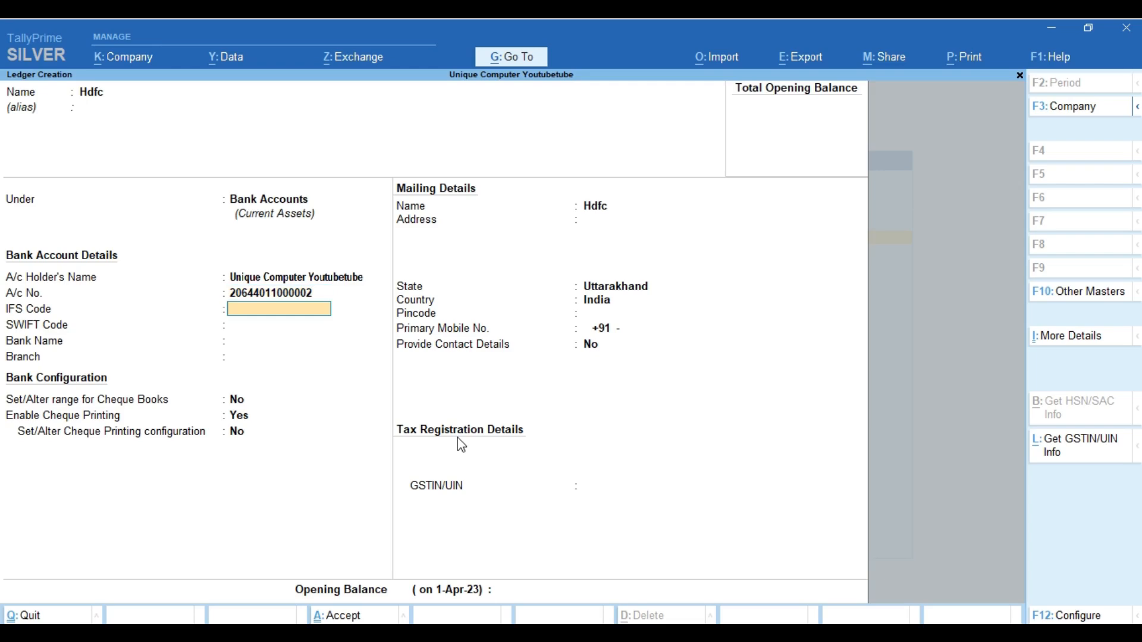
pyautogui.write('PUNB0206410')
pyautogui.press('Return')
pyautogui.press('Return')
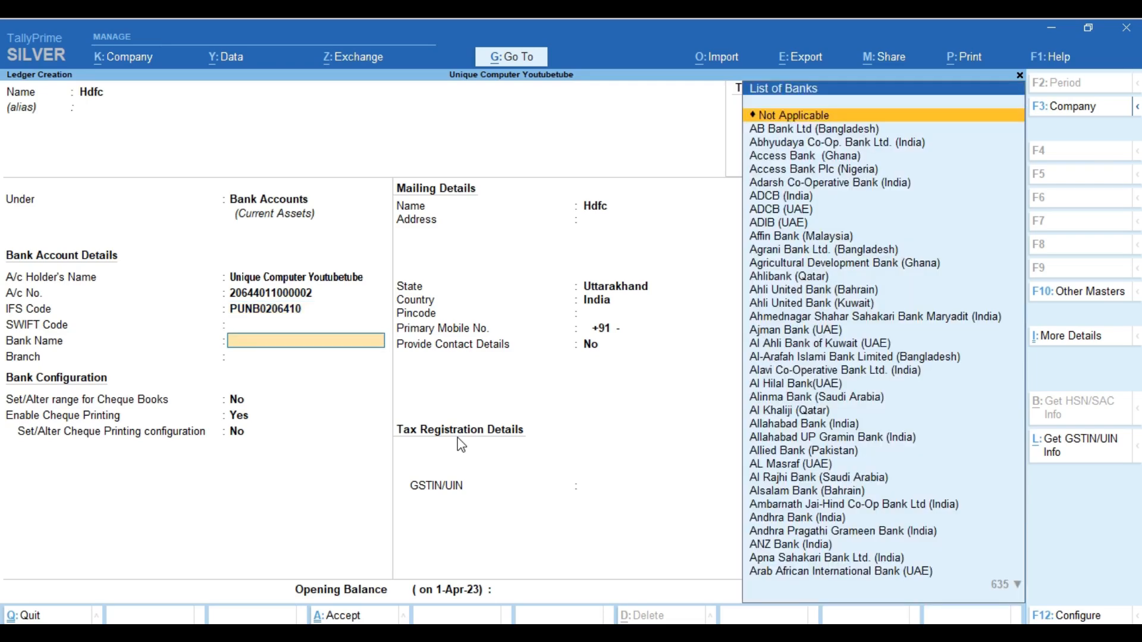
pyautogui.write('Hdf')
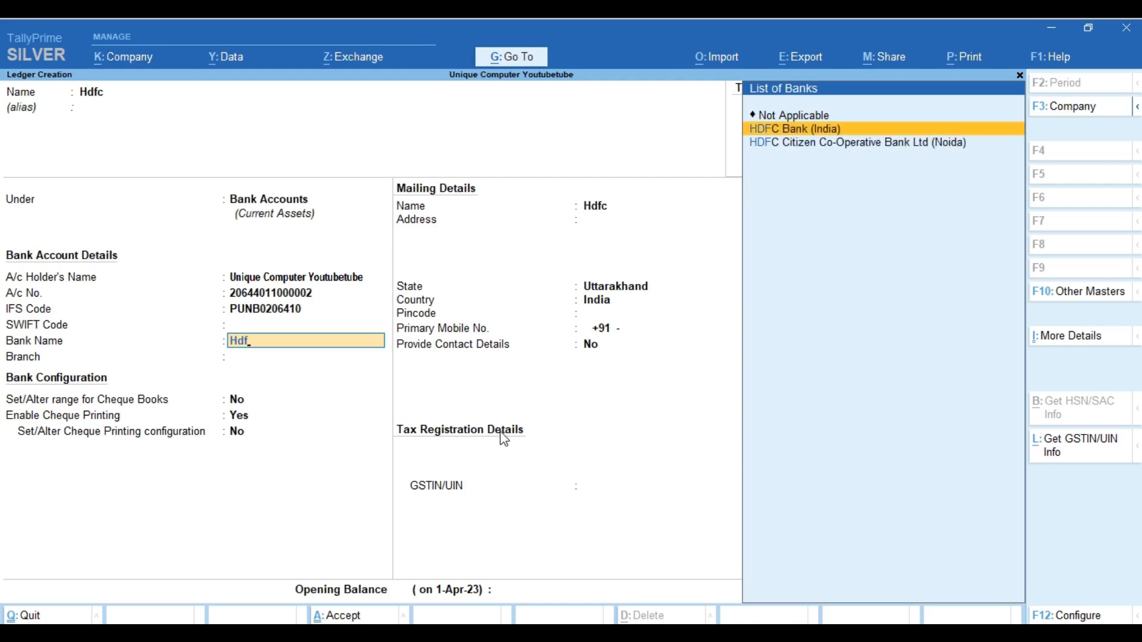
pyautogui.press('Return')
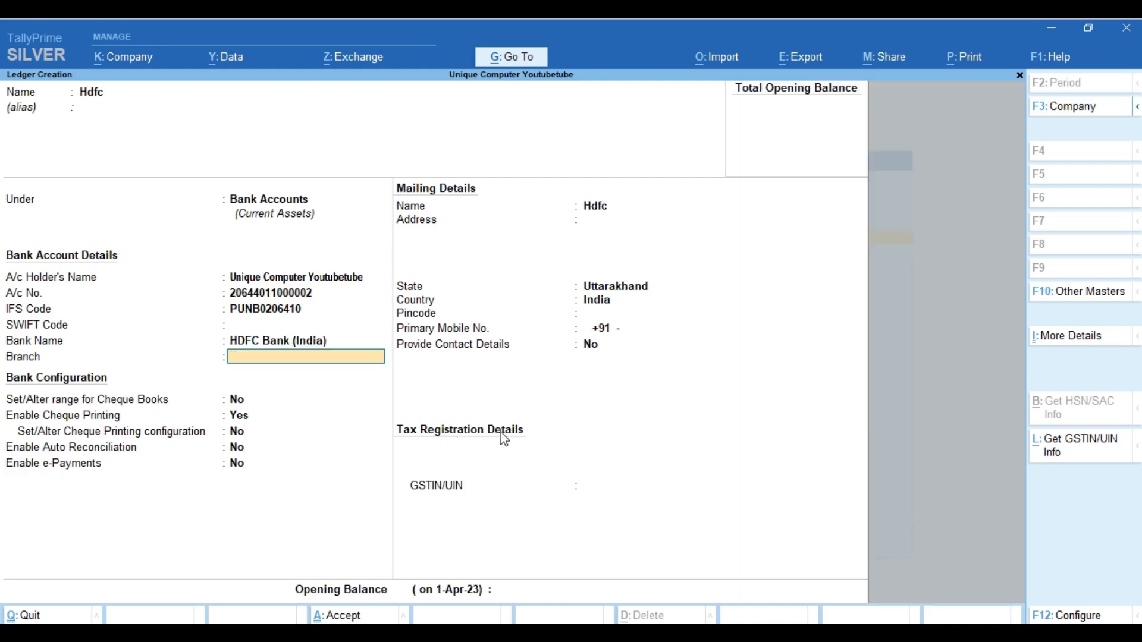
pyautogui.write('Roorkee')
pyautogui.press('Return')
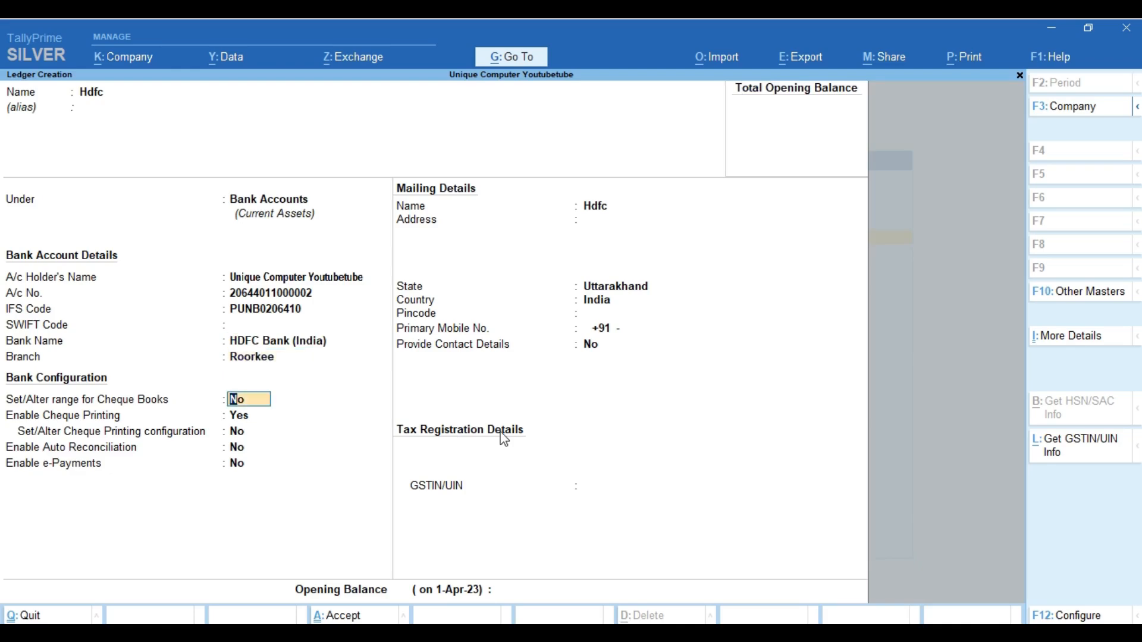
pyautogui.press('Return')
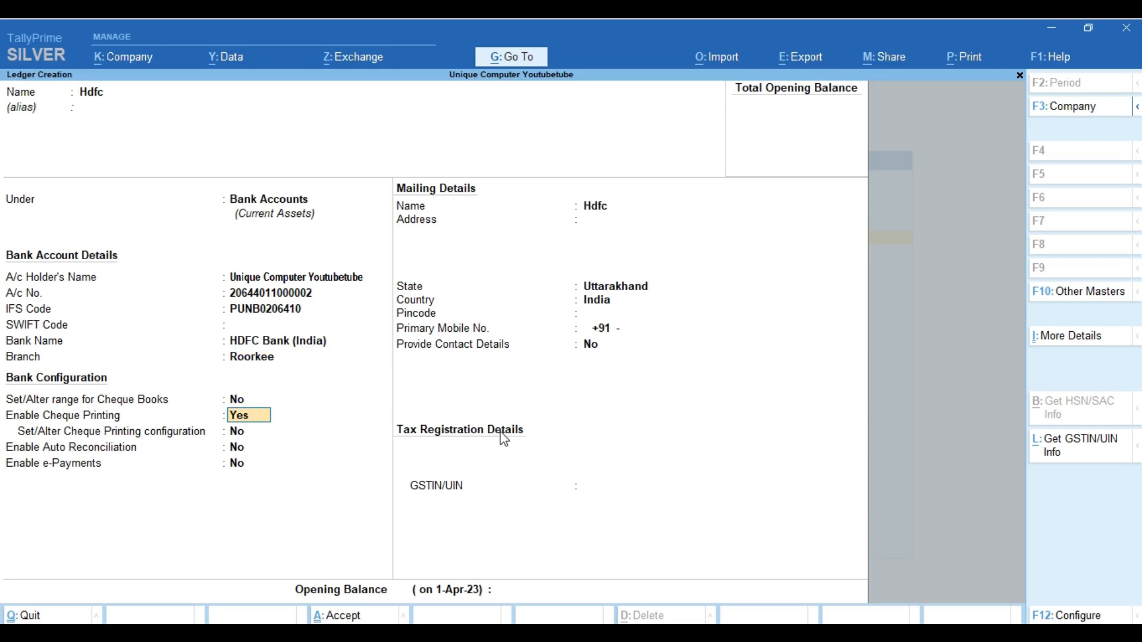
pyautogui.press('Up')
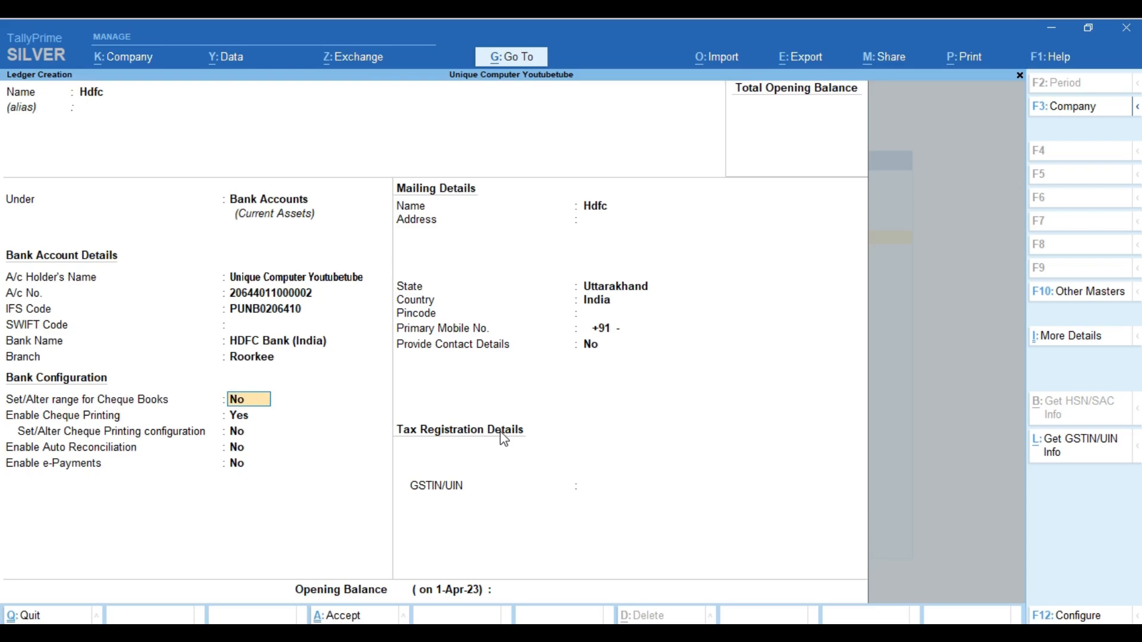
# Enable cheque book ranges, starting at cheque 251023 with 50 cheques
pyautogui.write('y')
pyautogui.press('Return')
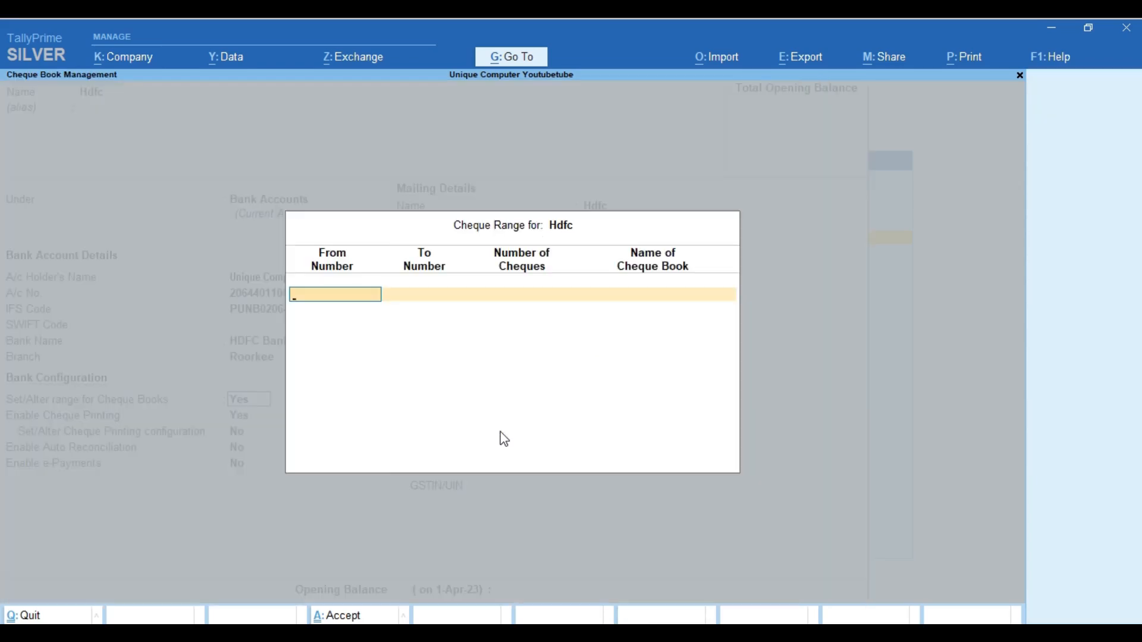
pyautogui.write('251023')
pyautogui.press('Return')
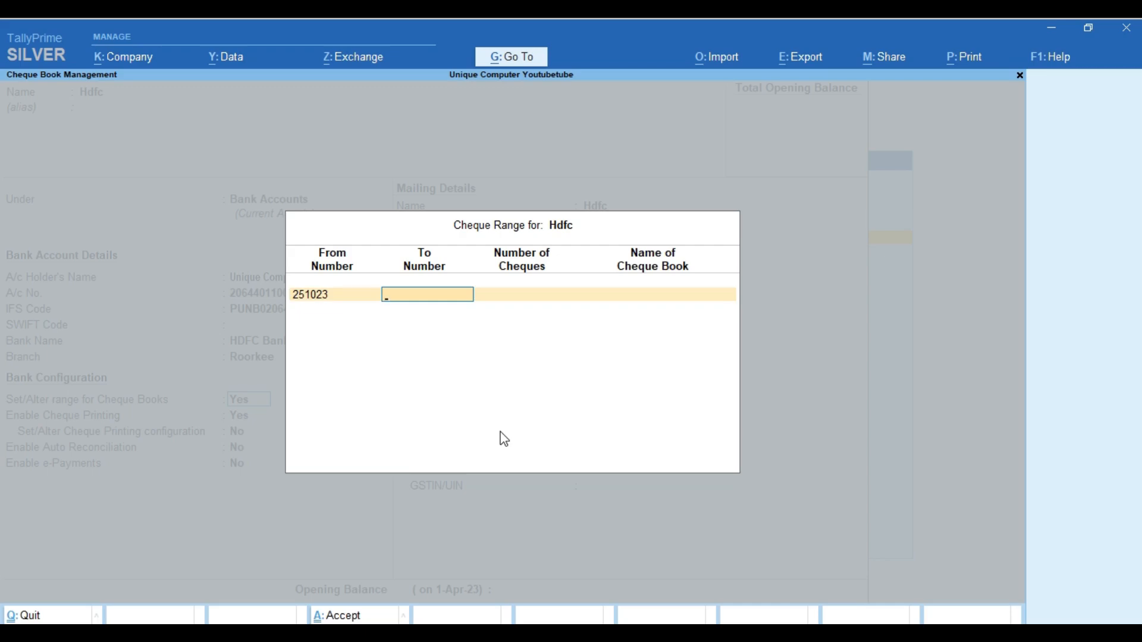
pyautogui.press('Return')
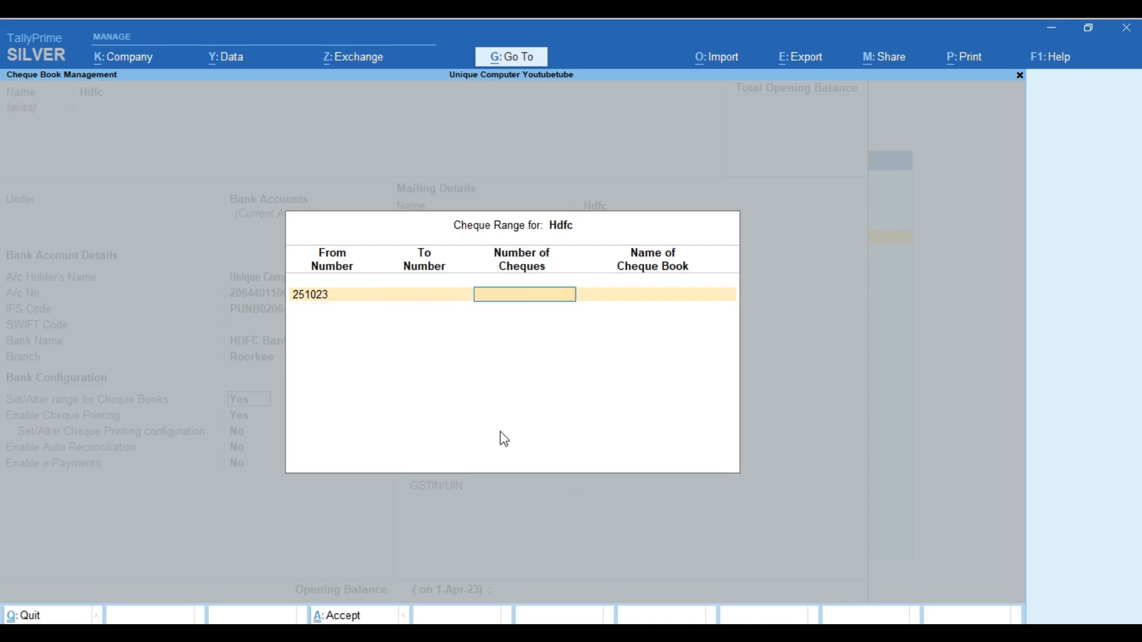
pyautogui.write('50')
pyautogui.press('Return')
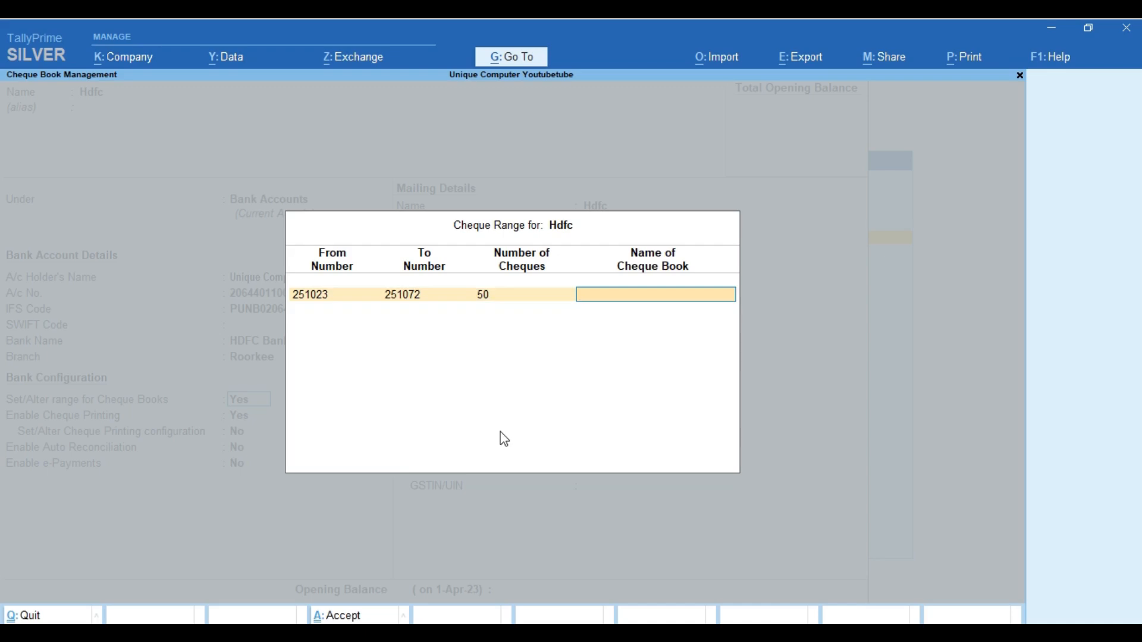
# Try cheque counts of 100 and 10, settling back on 50 so the range ends at 251072
pyautogui.press('BackSpace')
pyautogui.write('100')
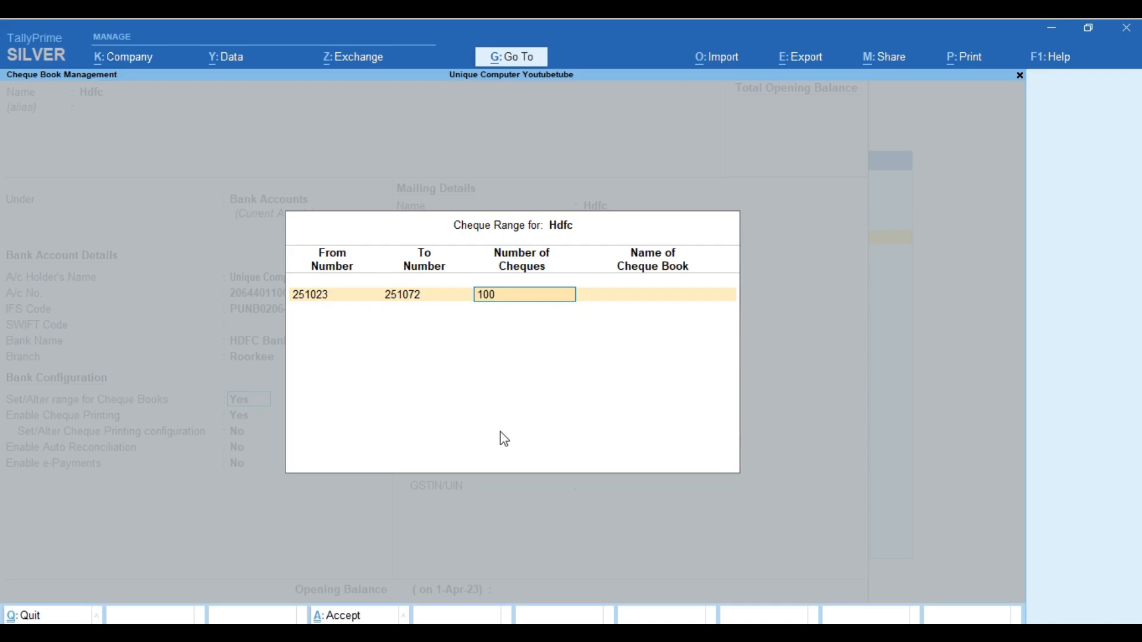
pyautogui.press('Return')
pyautogui.press('BackSpace')
pyautogui.write('10')
pyautogui.press('Return')
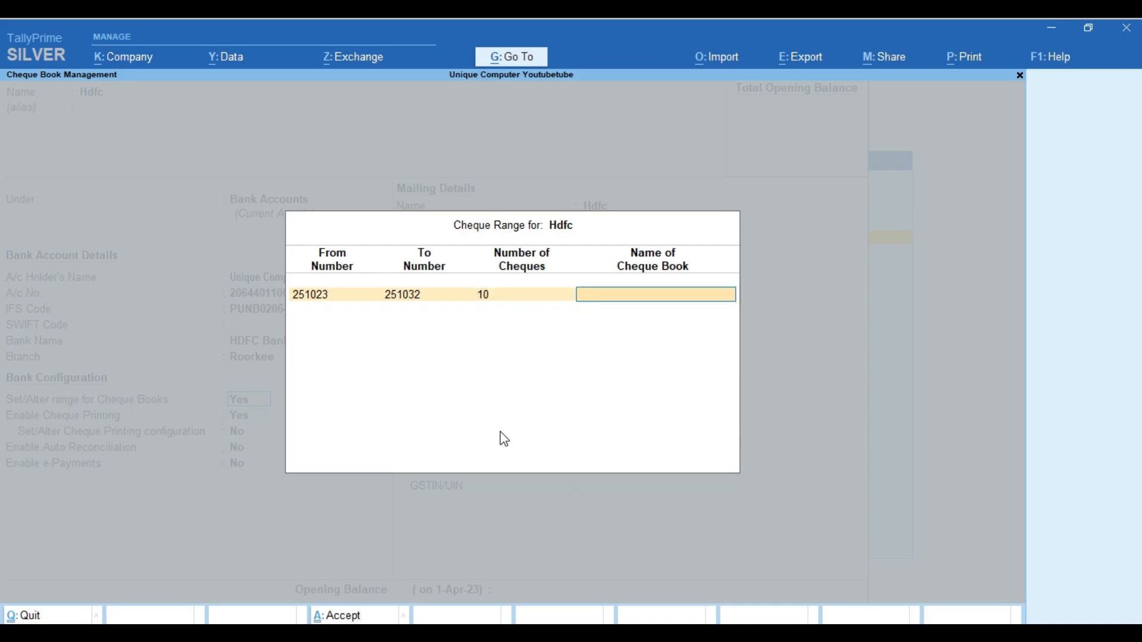
pyautogui.press('BackSpace')
pyautogui.write('5')
pyautogui.press('Return')
# Name the cheque book Unique Computers and close the cheque range form
pyautogui.write('Unique Computer')
pyautogui.press('Return')
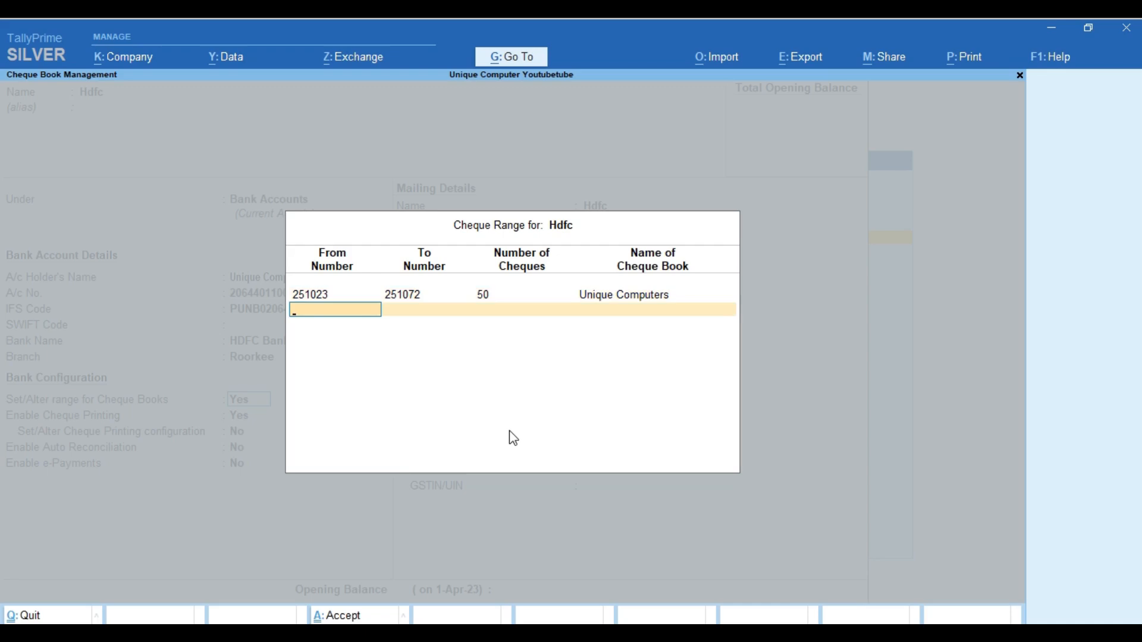
pyautogui.press('Return')
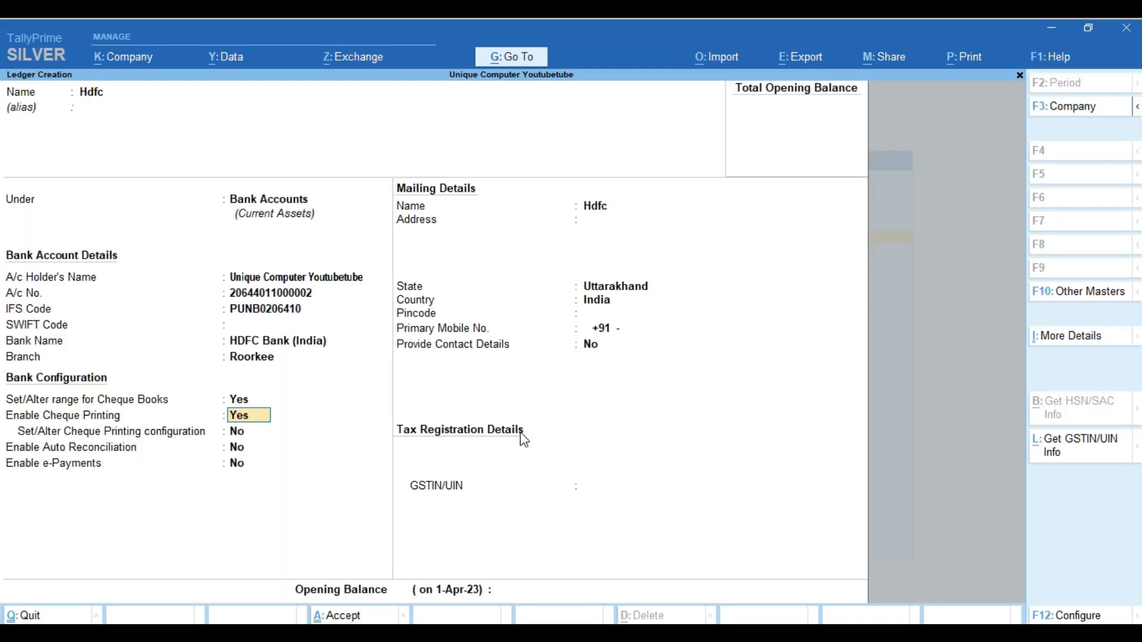
# Set 'Set/Alter Cheque Printing configuration' to Yes to bring up the cheque formats
pyautogui.press('Return')
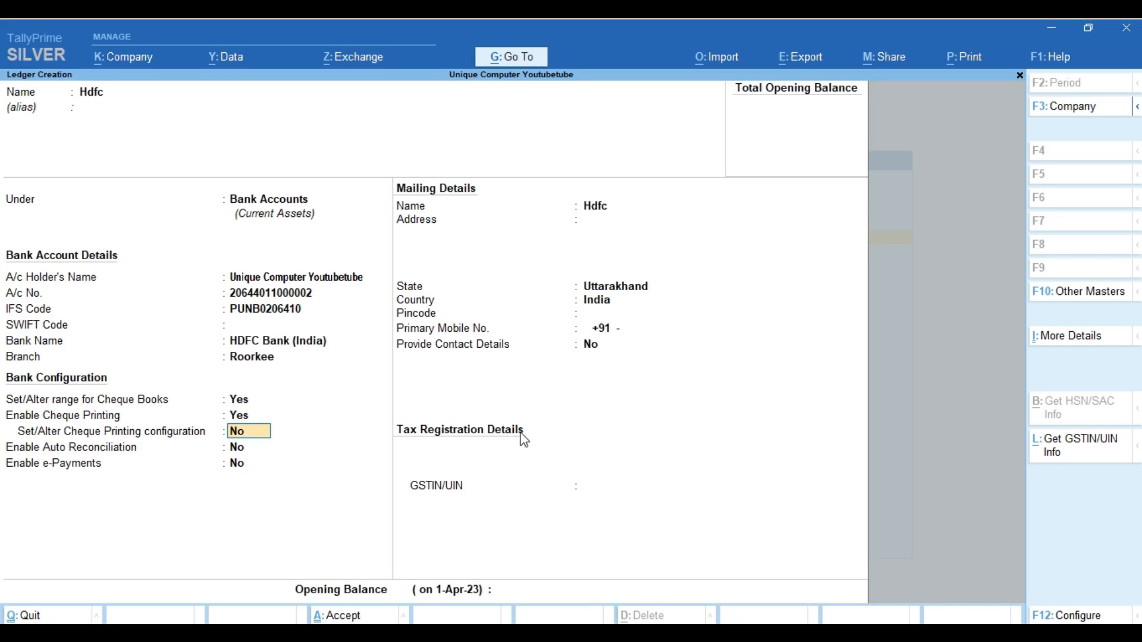
pyautogui.write('y')
pyautogui.press('Return')
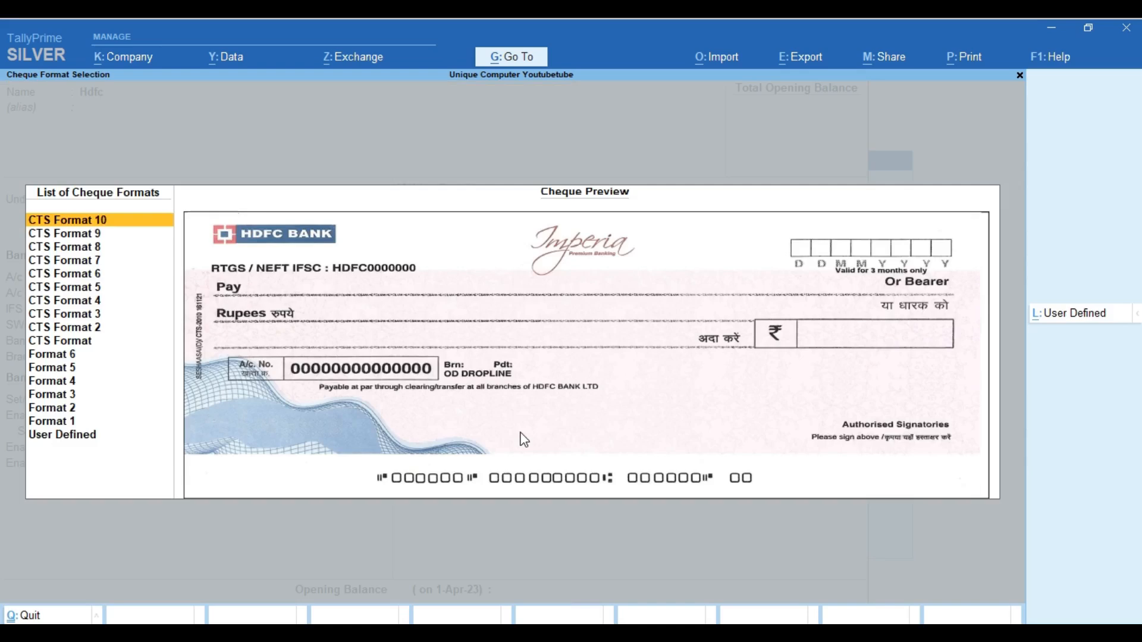
# Preview the CTS cheque formats and choose CTS Format 6
pyautogui.press('Down')
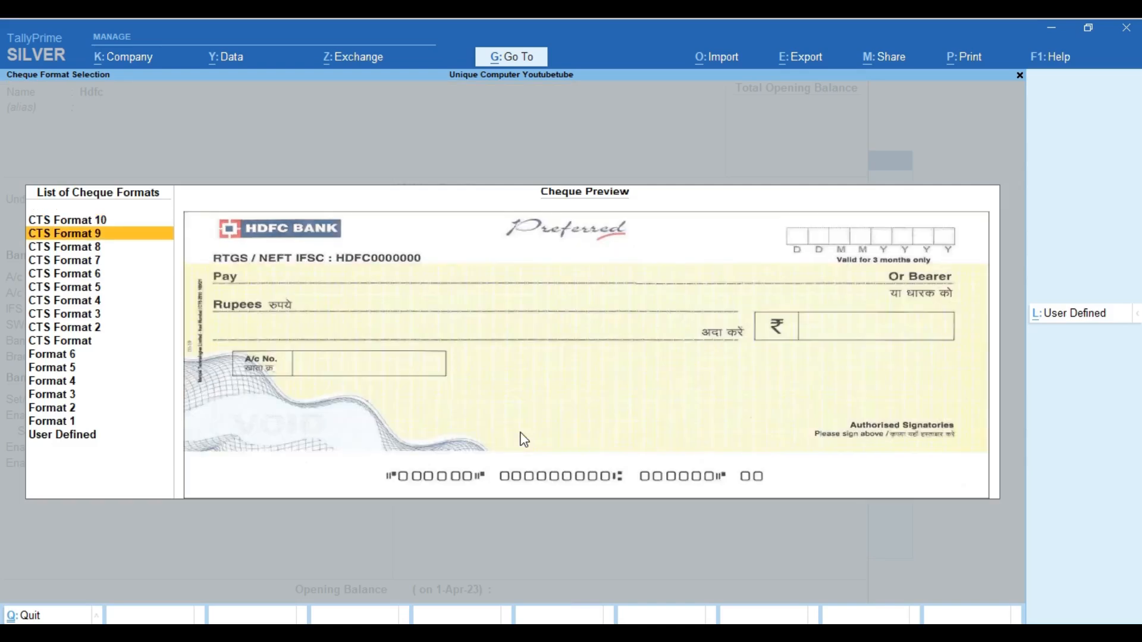
pyautogui.press('Up')
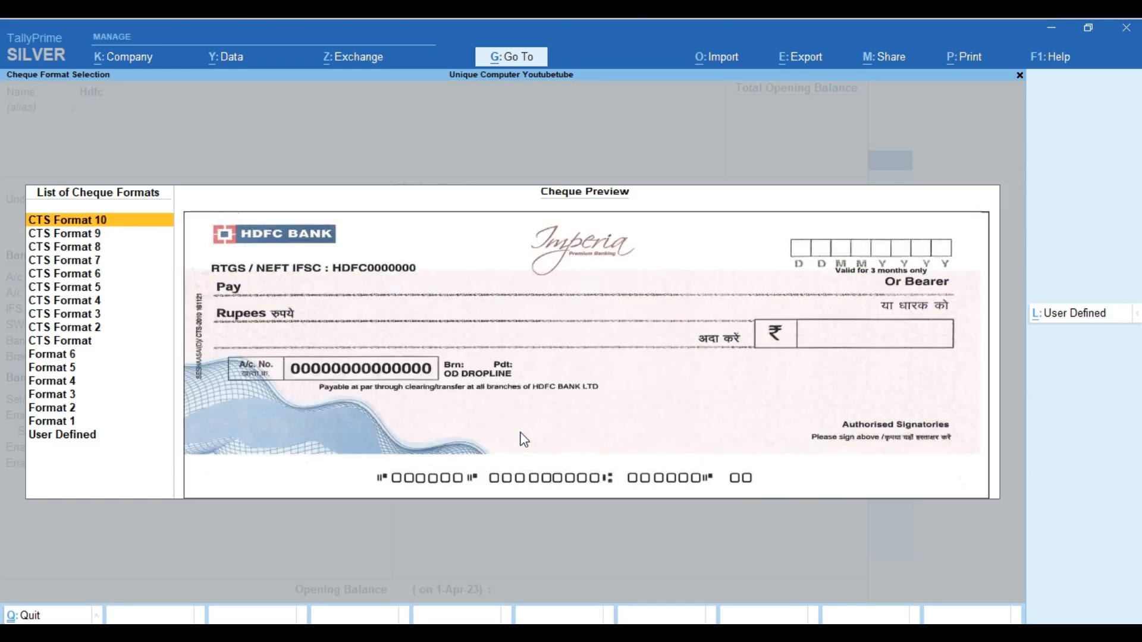
pyautogui.press('Down')
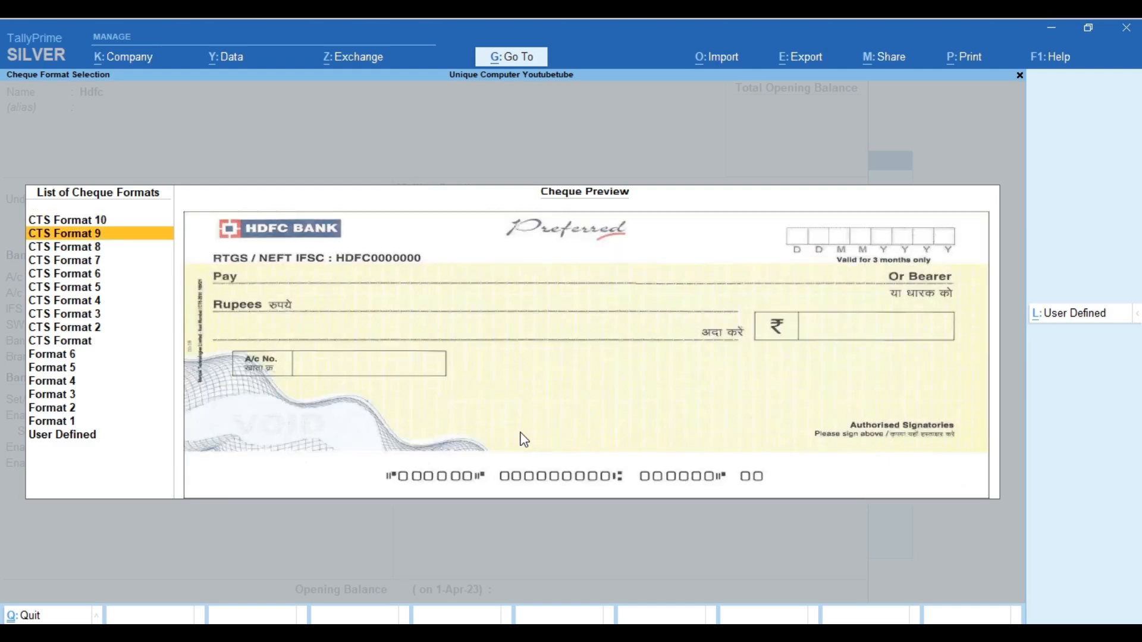
pyautogui.press('Down')
pyautogui.press('Down')
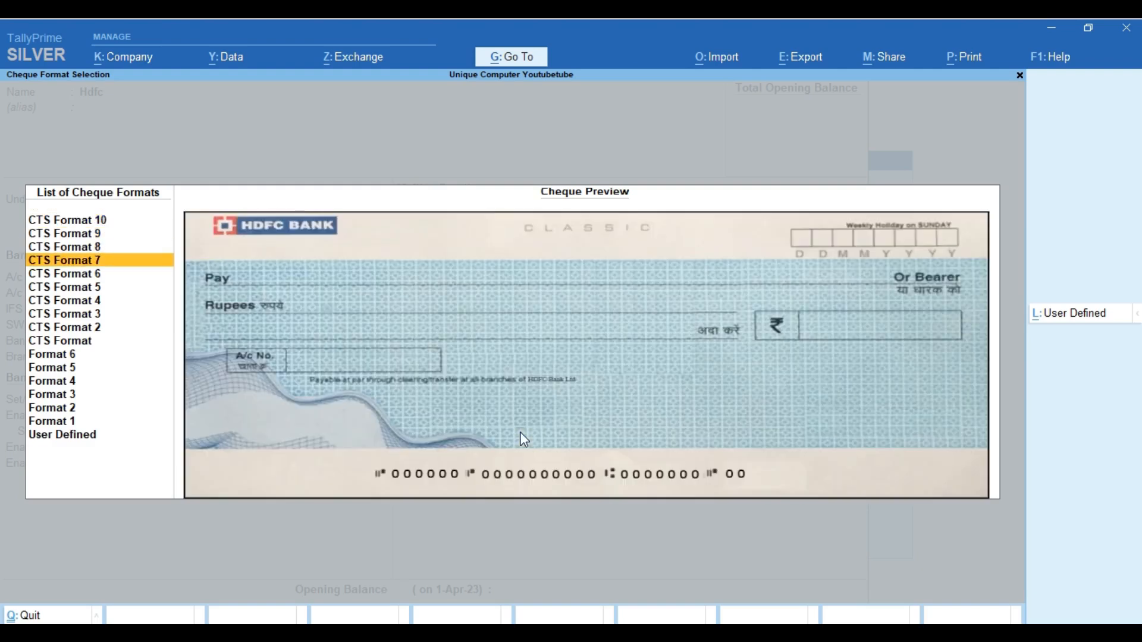
pyautogui.press('Down')
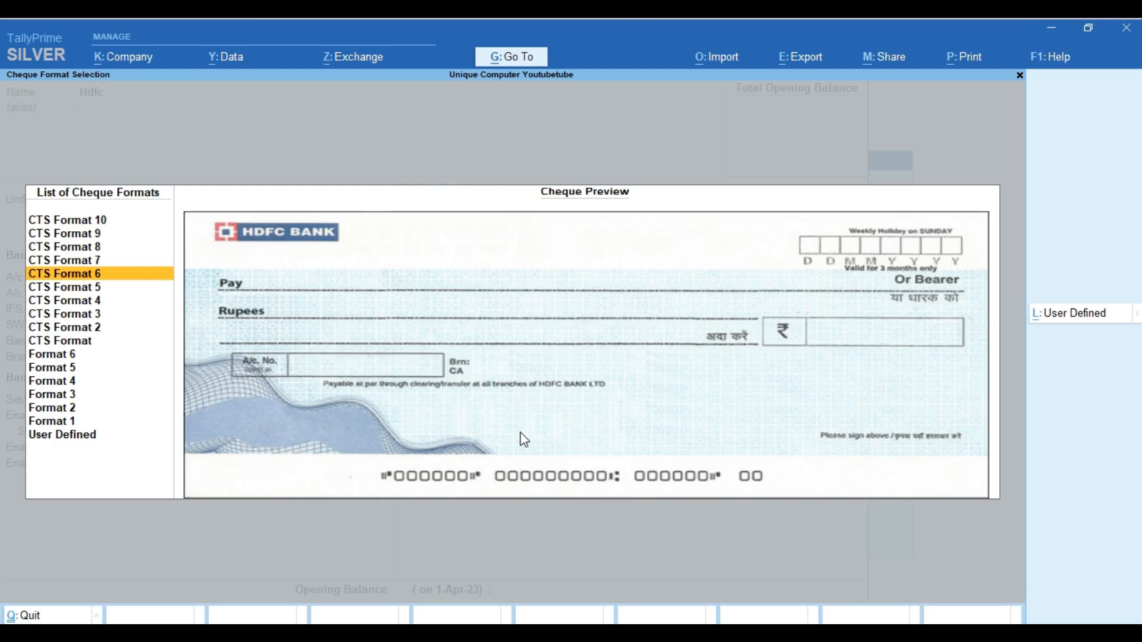
pyautogui.press('Down')
pyautogui.press('Down')
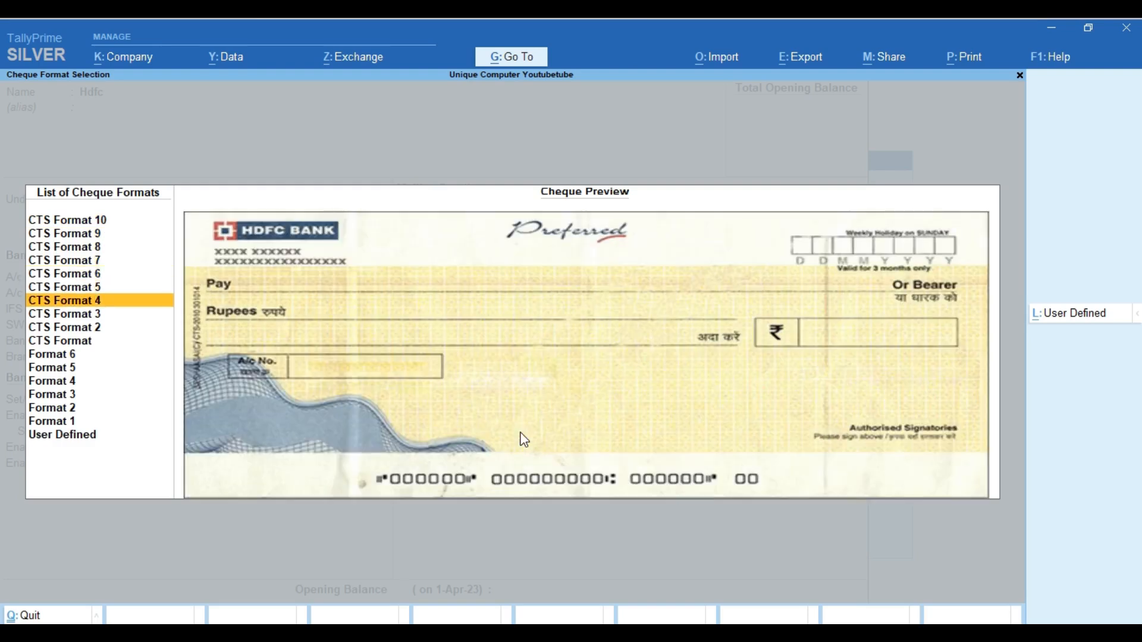
pyautogui.press('Down')
pyautogui.press('Down')
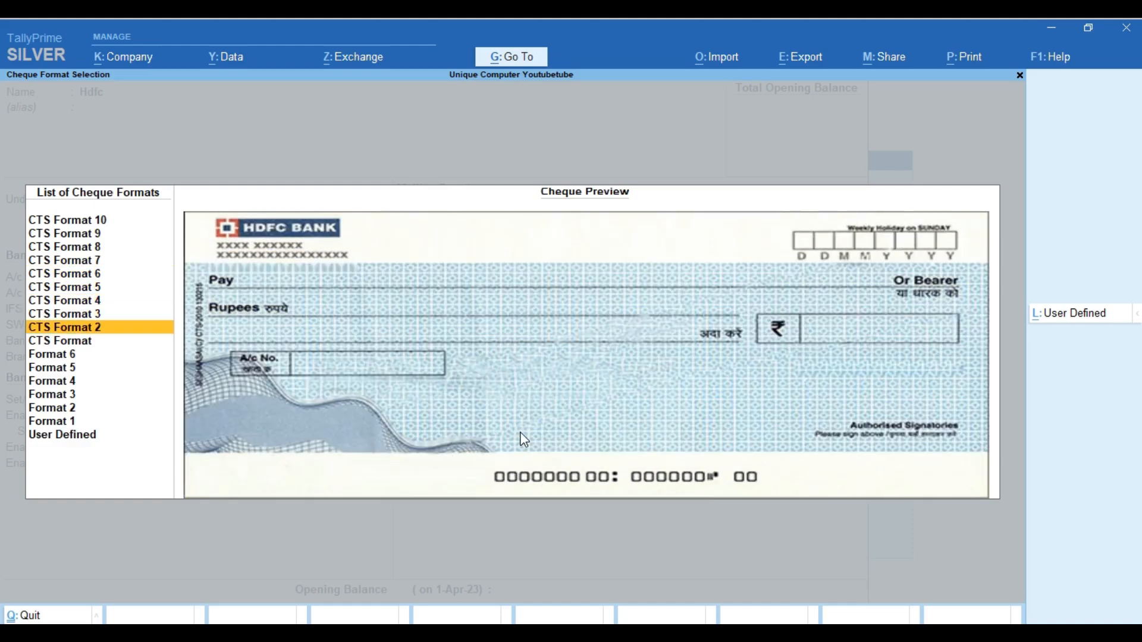
pyautogui.press('Down')
pyautogui.press('Down')
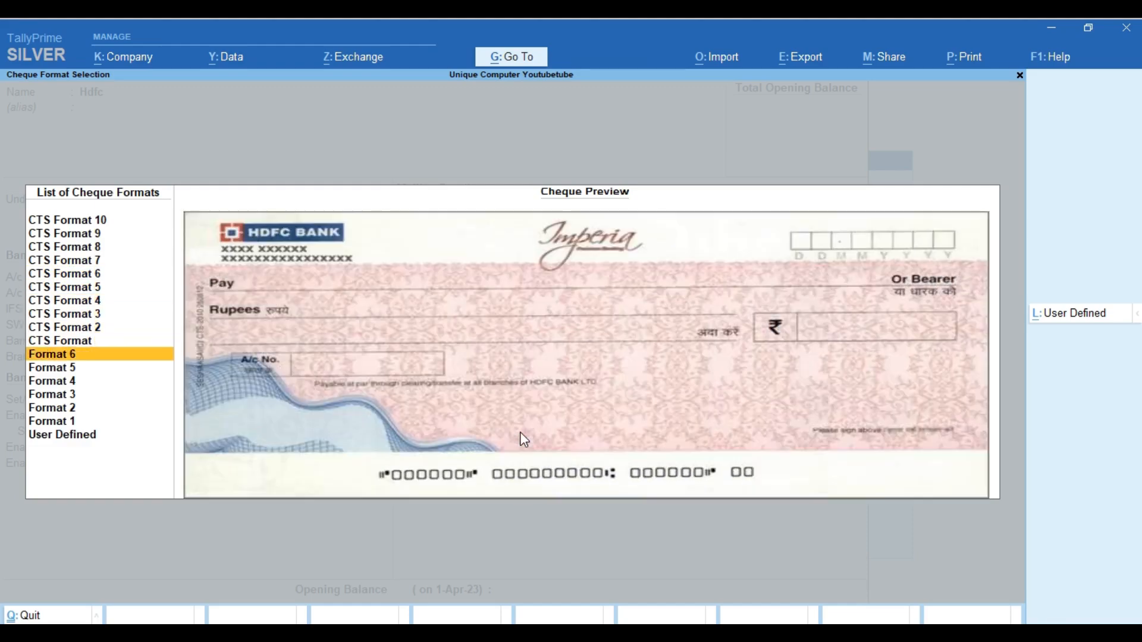
pyautogui.press('Down')
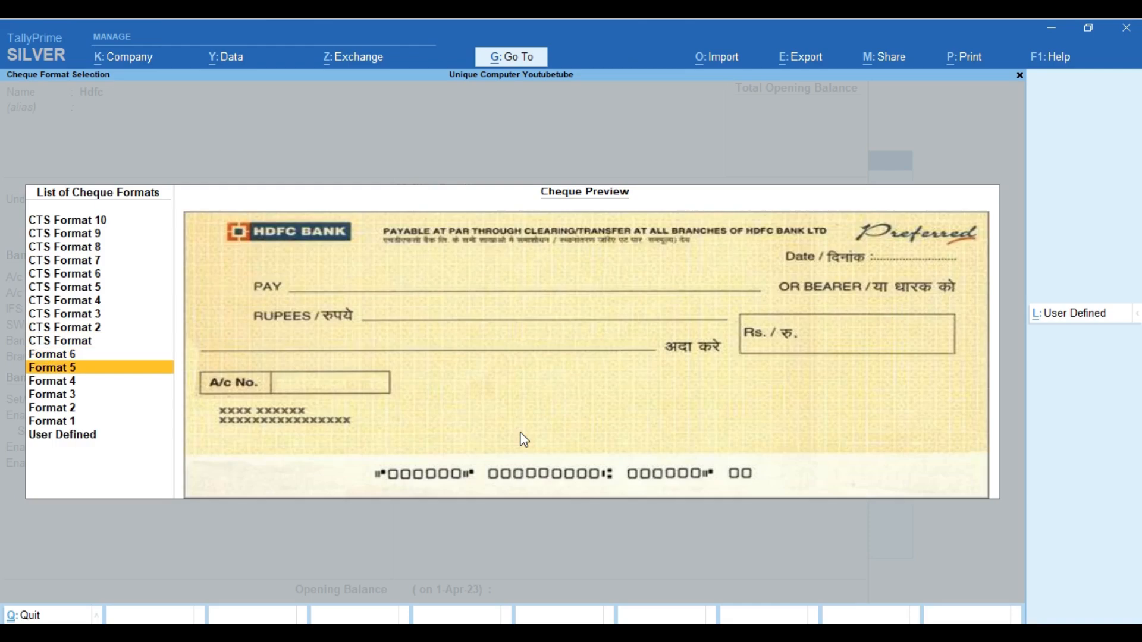
pyautogui.press('Down')
pyautogui.press('Down')
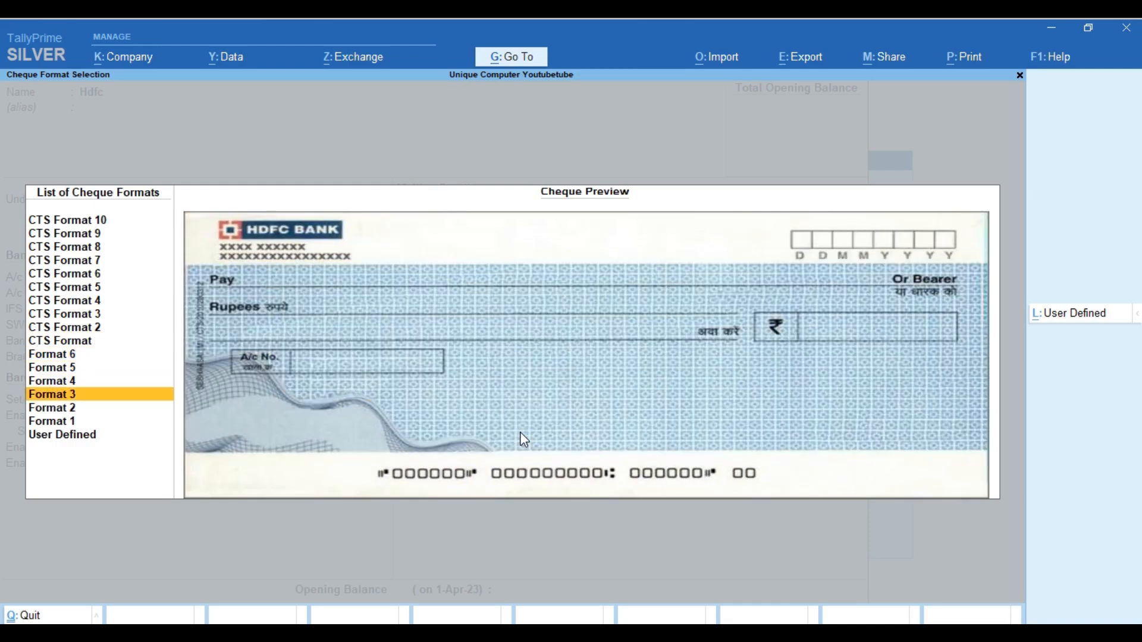
pyautogui.press('Down')
pyautogui.press('Down')
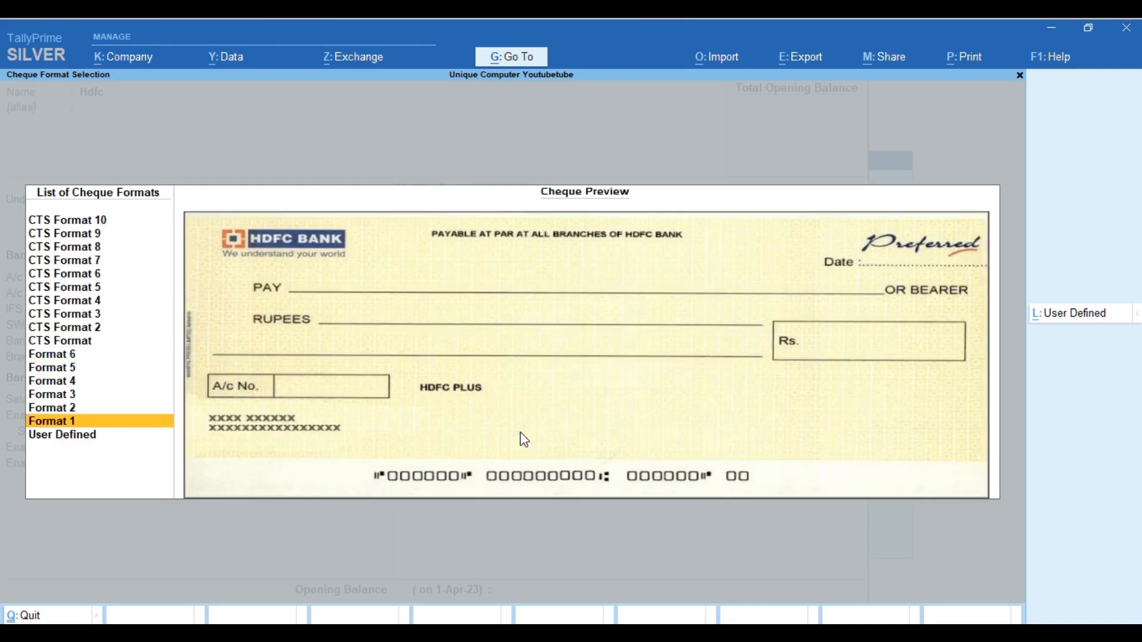
pyautogui.press('Up')
pyautogui.press('Up')
pyautogui.press('Up')
pyautogui.press('Up')
pyautogui.press('Up')
pyautogui.press('Up')
pyautogui.press('Up')
pyautogui.press('Up')
pyautogui.press('Up')
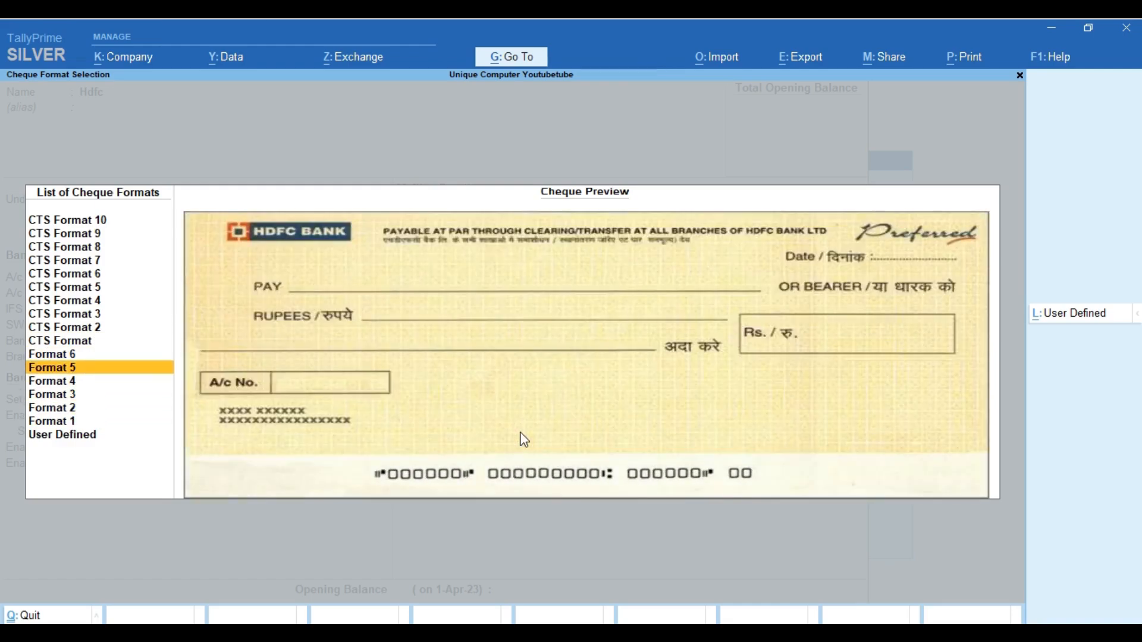
pyautogui.press('Up')
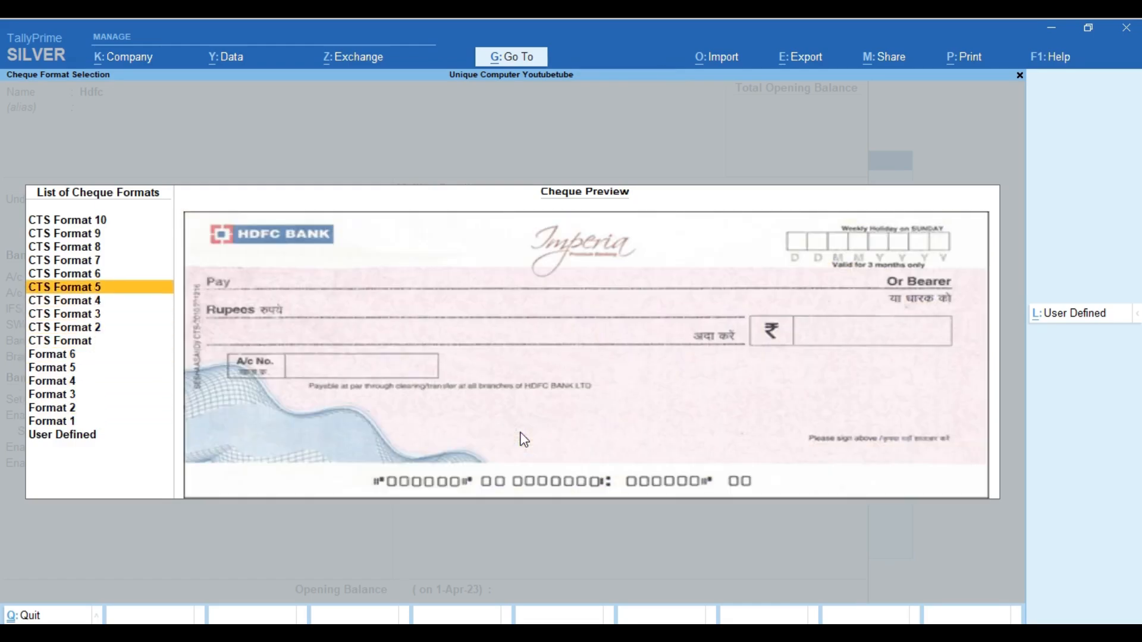
pyautogui.press('Up')
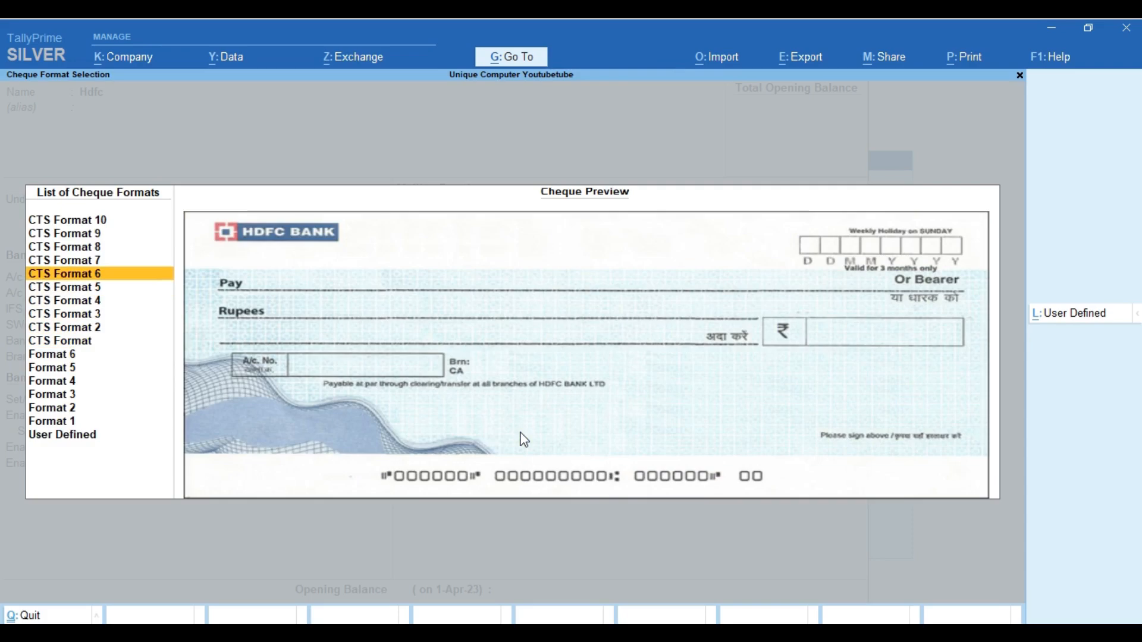
pyautogui.press('Return')
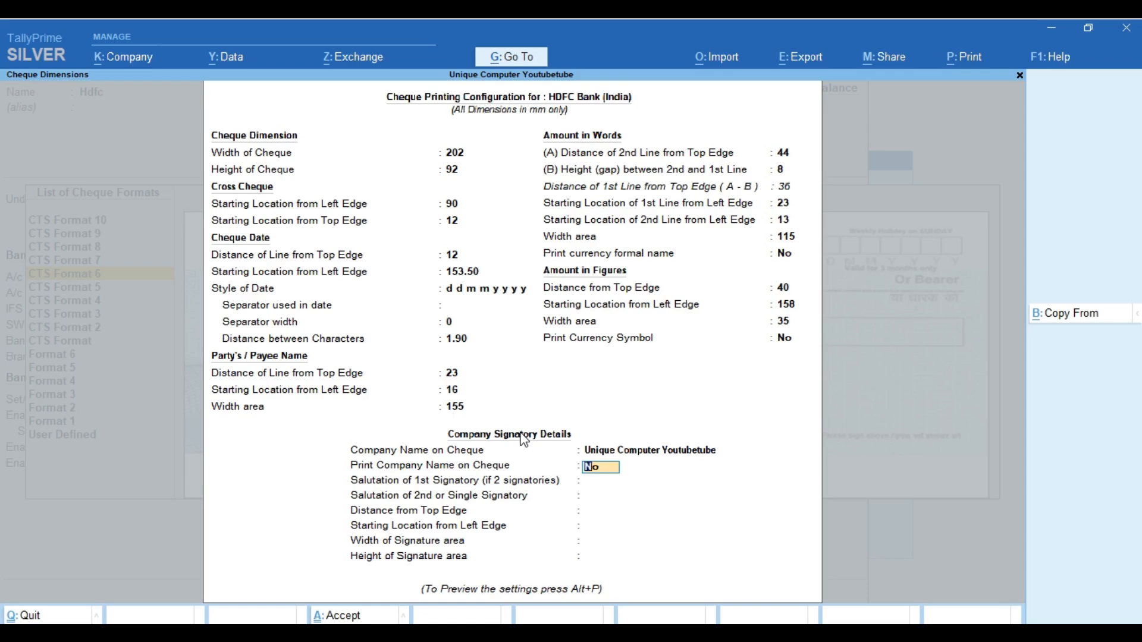
# Print the company name on cheques, enter the first signatory's name, leave the second blank
pyautogui.write('y')
pyautogui.press('Return')
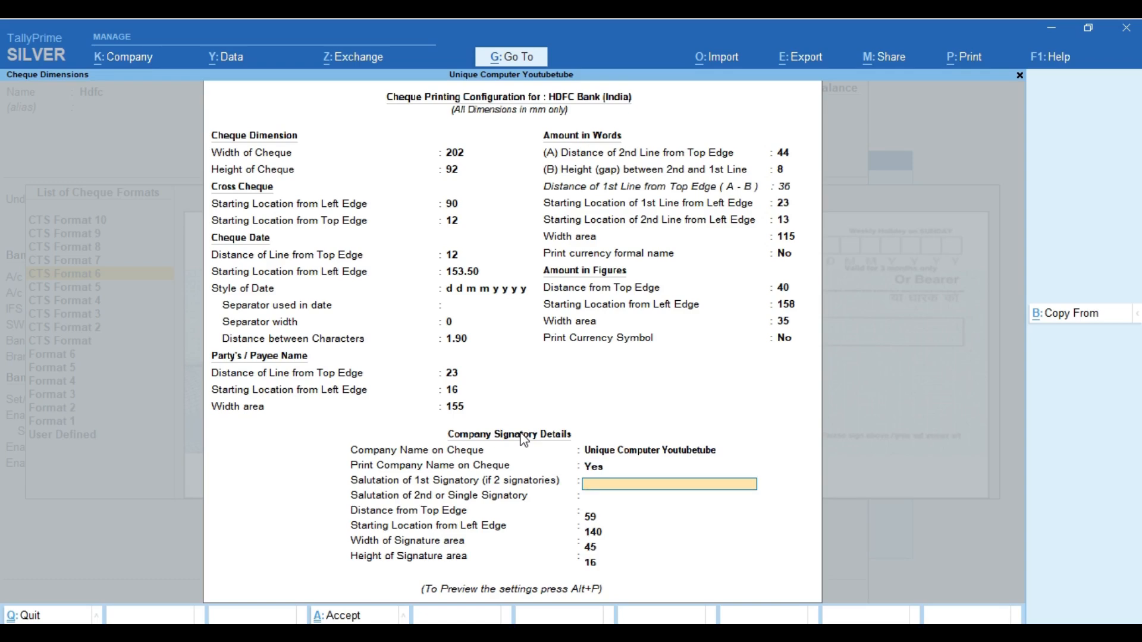
pyautogui.press('Return')
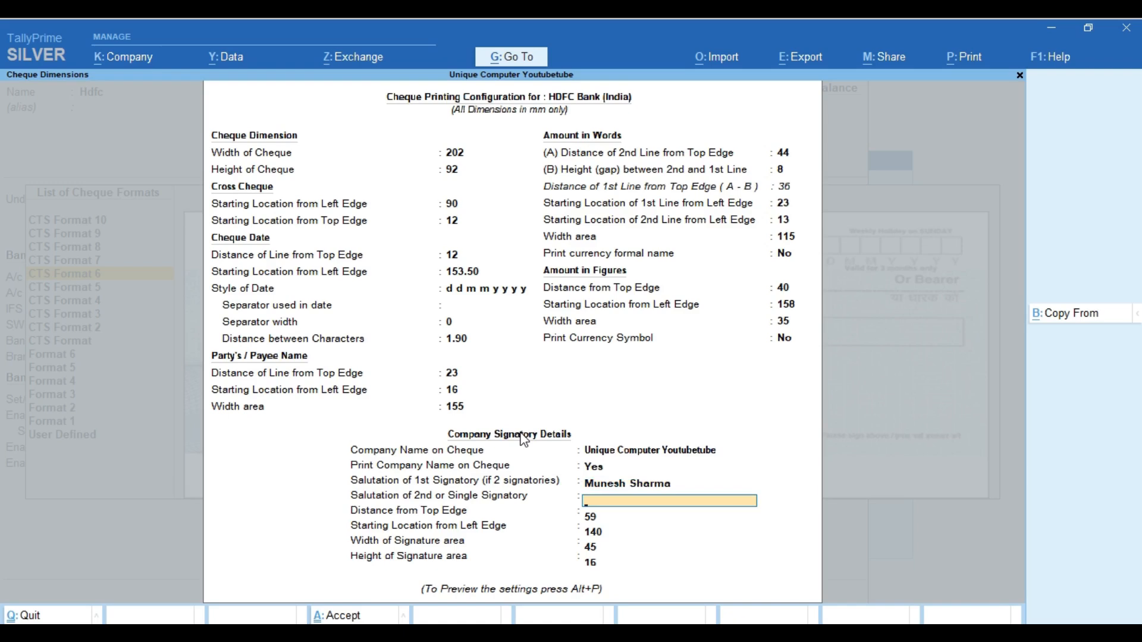
pyautogui.press('Return')
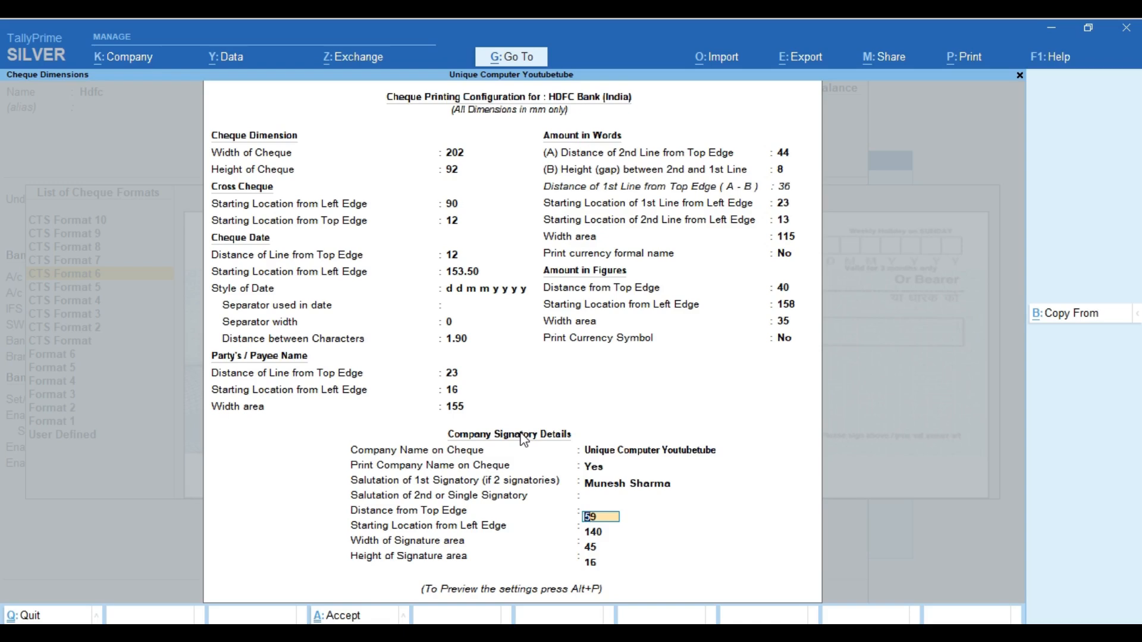
# Keep the default signature position and sizes and preview a sample cheque
pyautogui.press('Return')
pyautogui.press('Return')
pyautogui.press('Return')
pyautogui.press('Return')
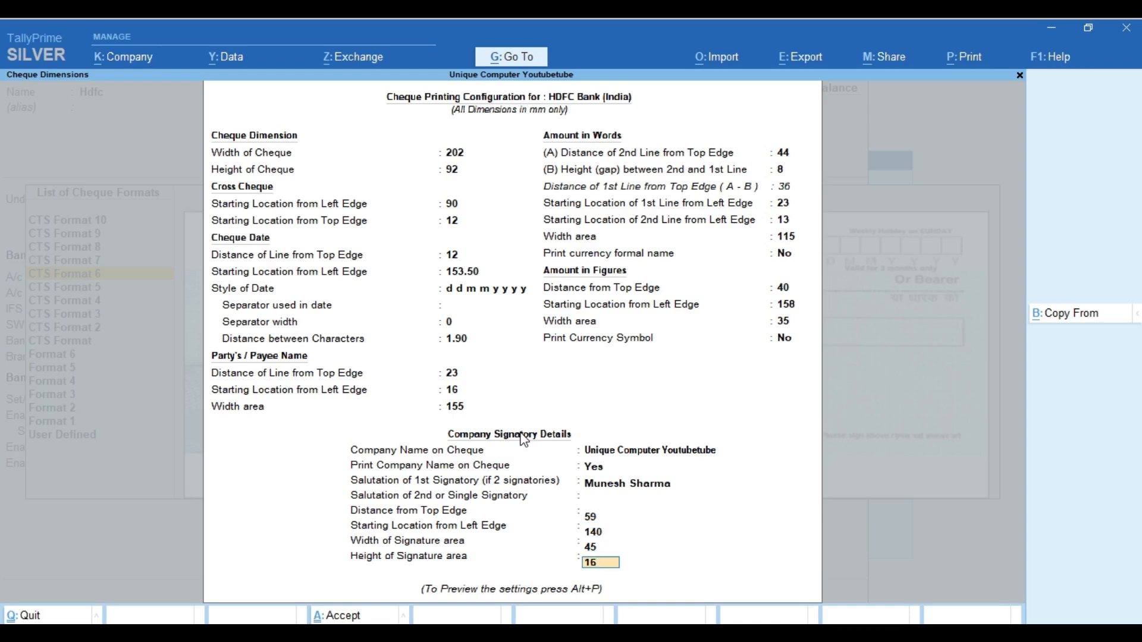
pyautogui.press('Left')
pyautogui.press('Return')
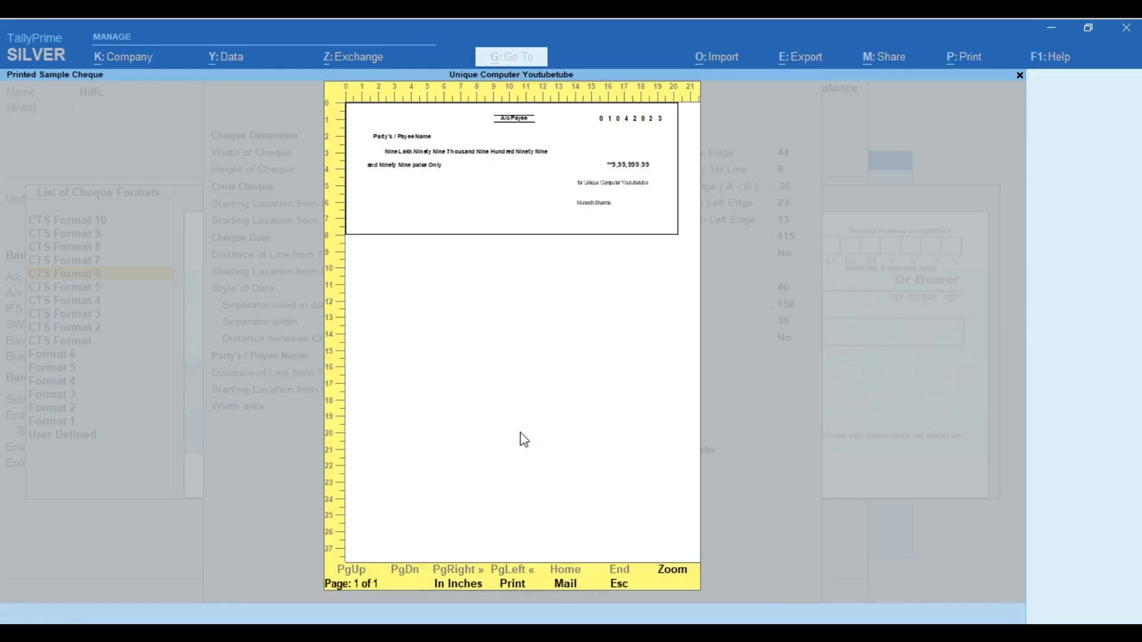
# Zoom into the sample cheque, then close the previews back to the print dialog
pyautogui.click(678, 571)
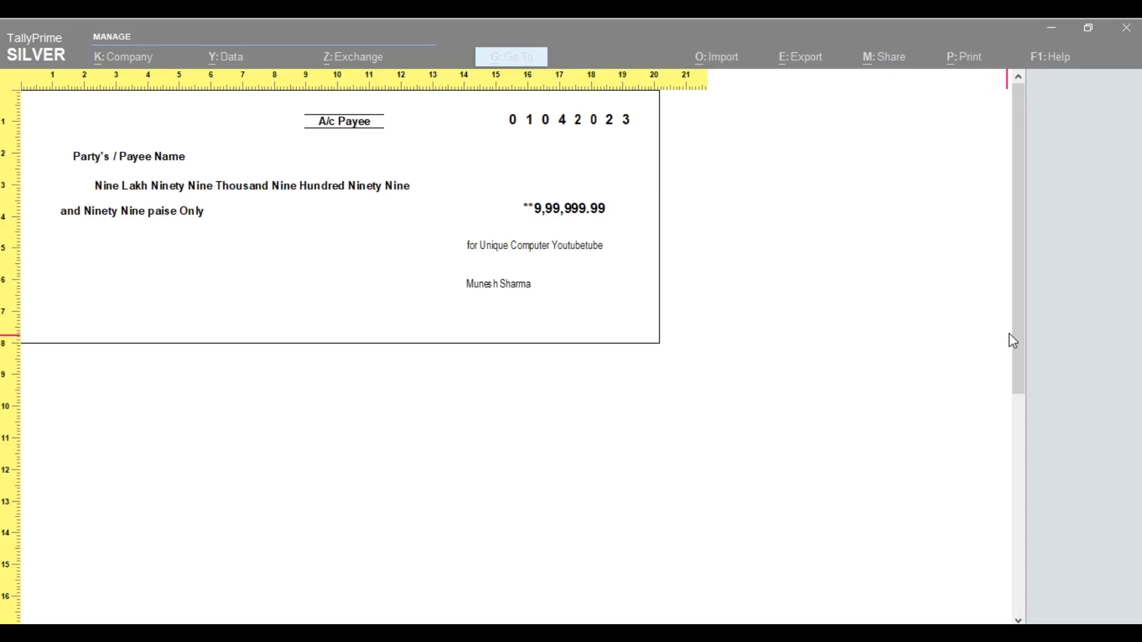
pyautogui.moveTo(1006, 339); pyautogui.dragTo(1015, 191)
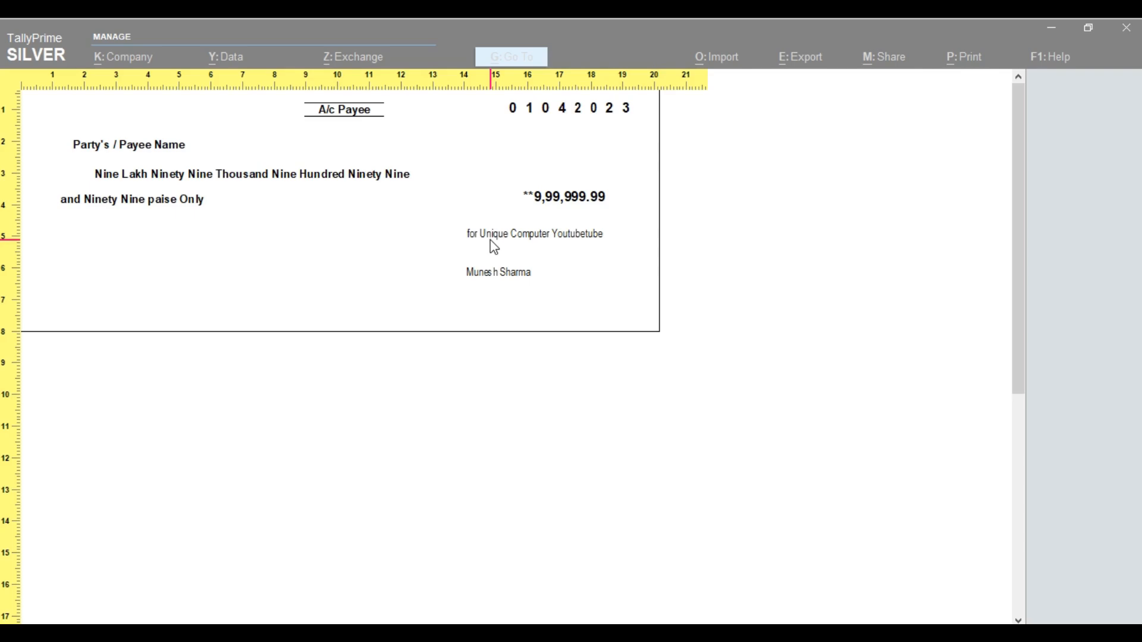
pyautogui.press('Escape')
pyautogui.press('Escape')
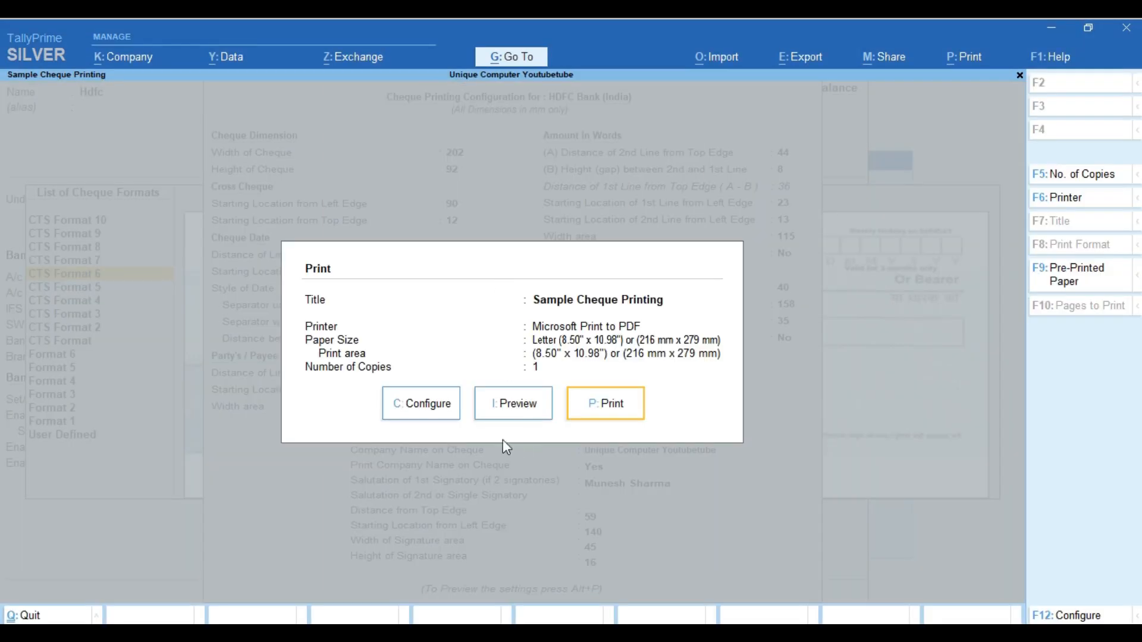
pyautogui.press('Escape')
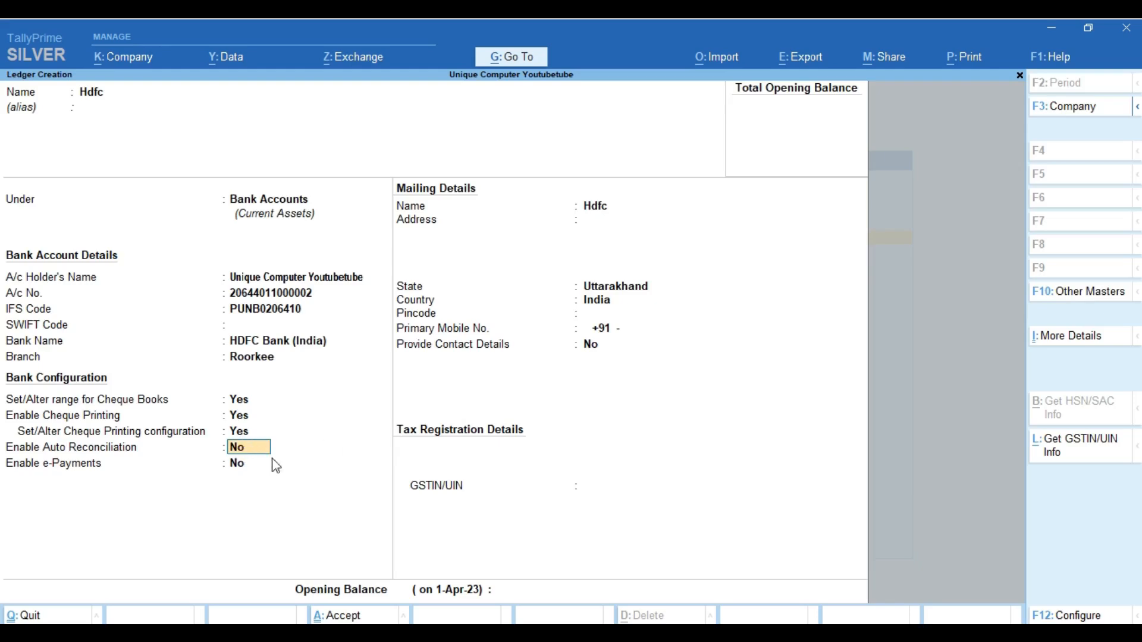
# Preview a sample cheque from the Hdfc ledger's cheque printing configuration, then close it
pyautogui.write('y')
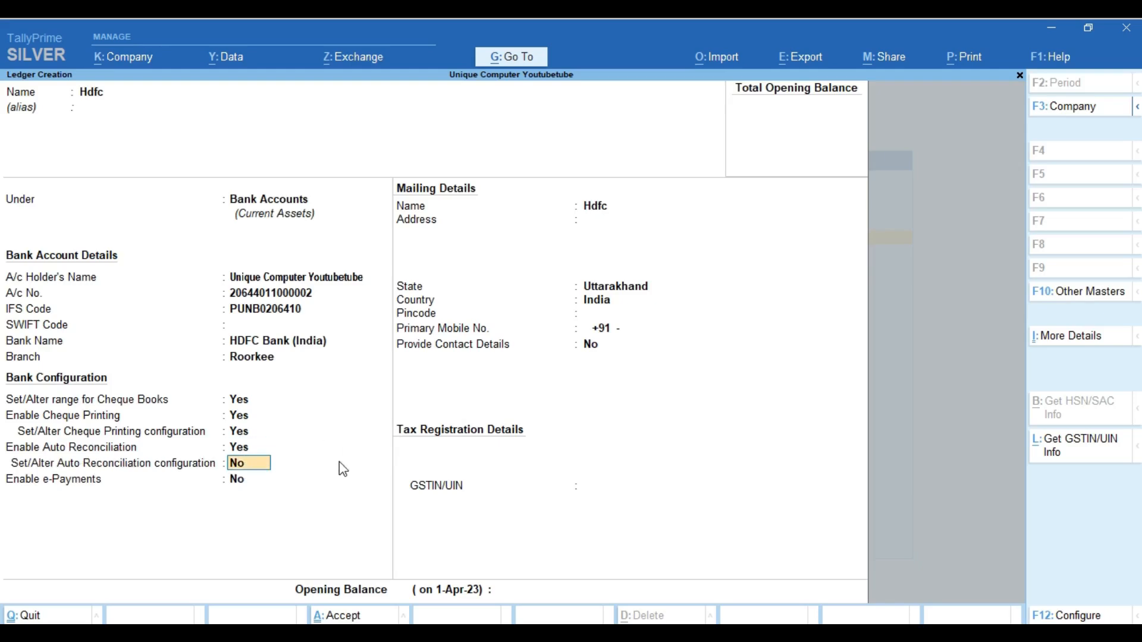
pyautogui.press('BackSpace')
pyautogui.press('BackSpace')
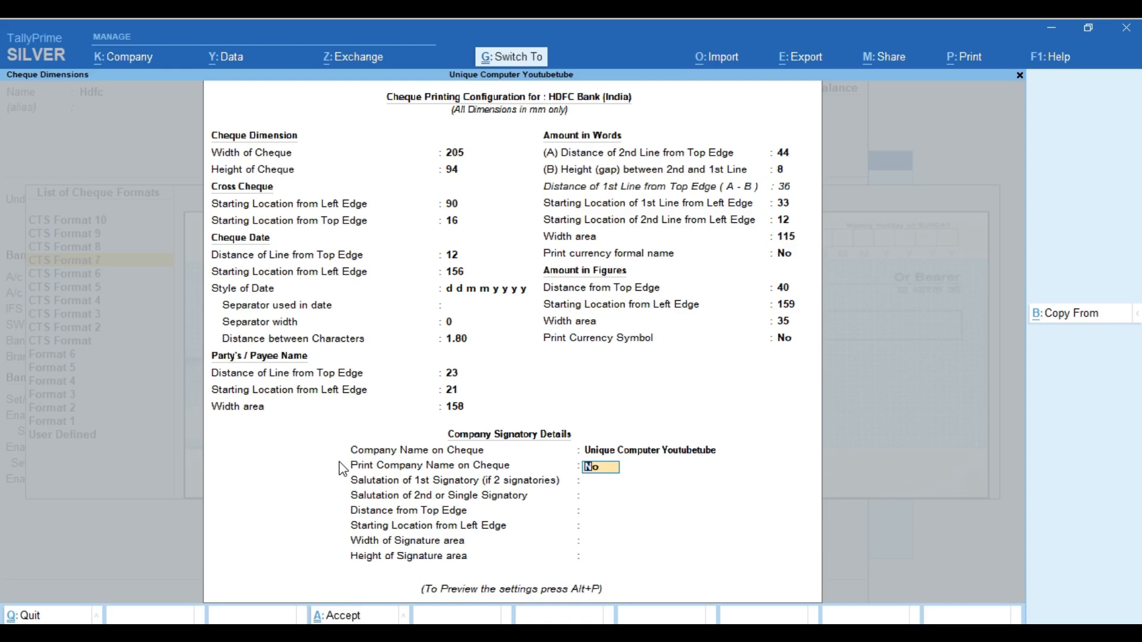
pyautogui.hotkey('ctrl', 'p')
pyautogui.click(517, 412)
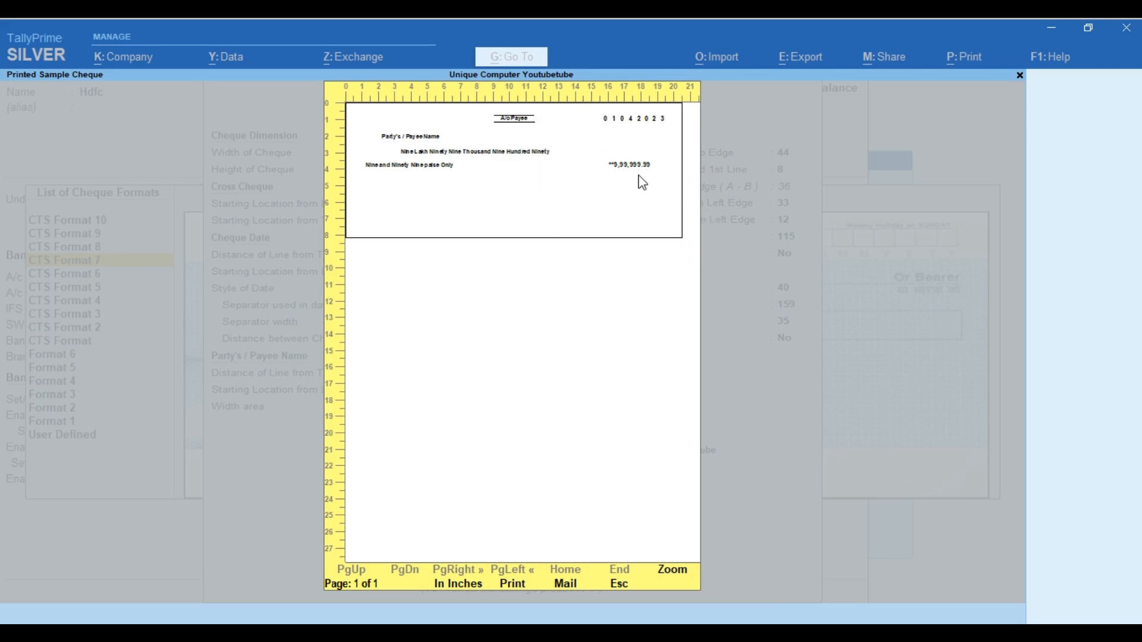
pyautogui.press('Escape')
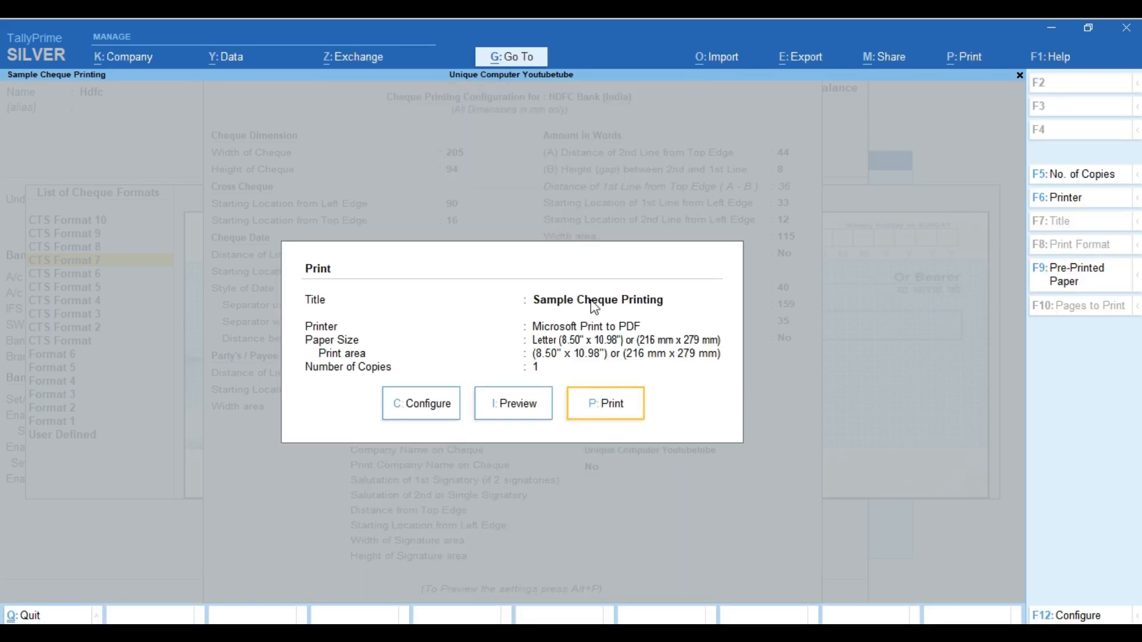
pyautogui.press('Escape')
pyautogui.press('Escape')
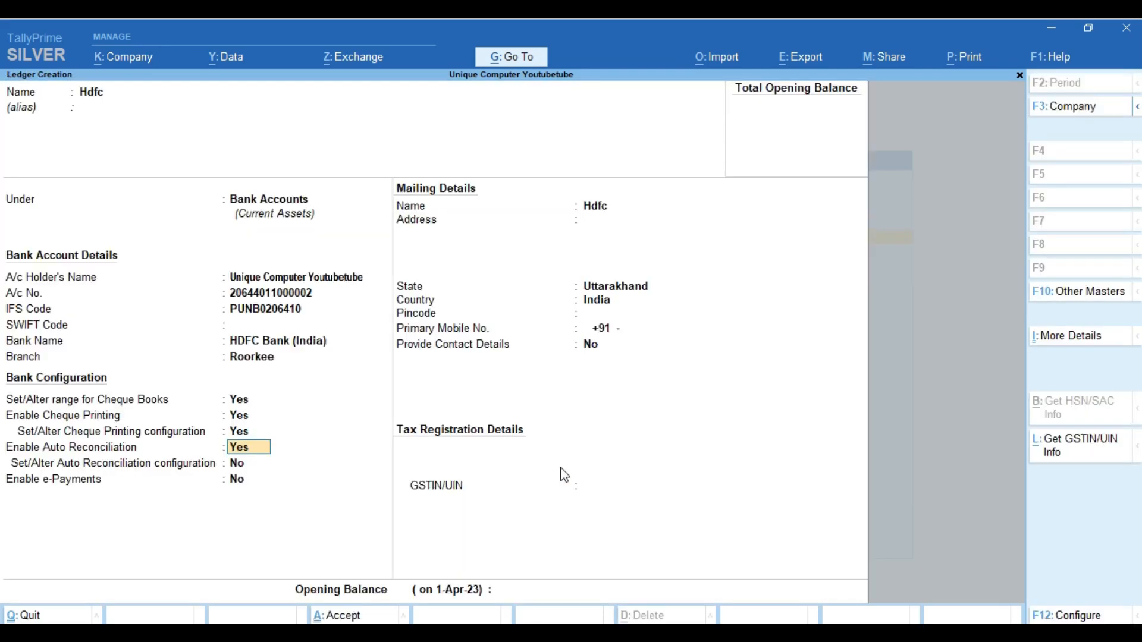
# Save the Hdfc ledger with auto reconciliation on and e-Payments left at No
pyautogui.press('Return')
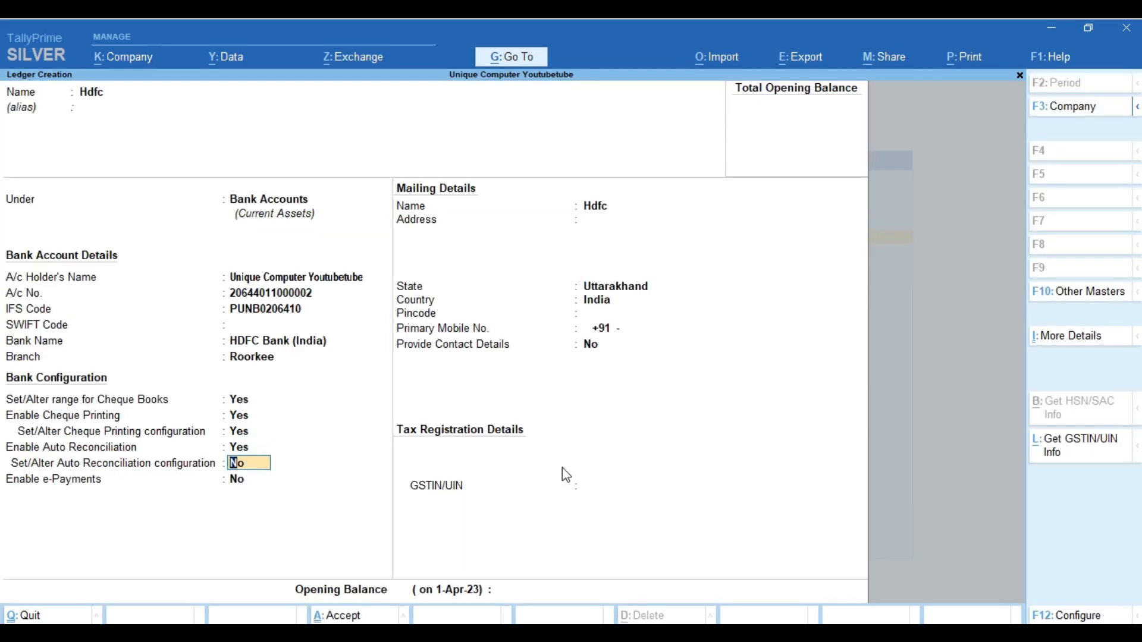
pyautogui.press('Return')
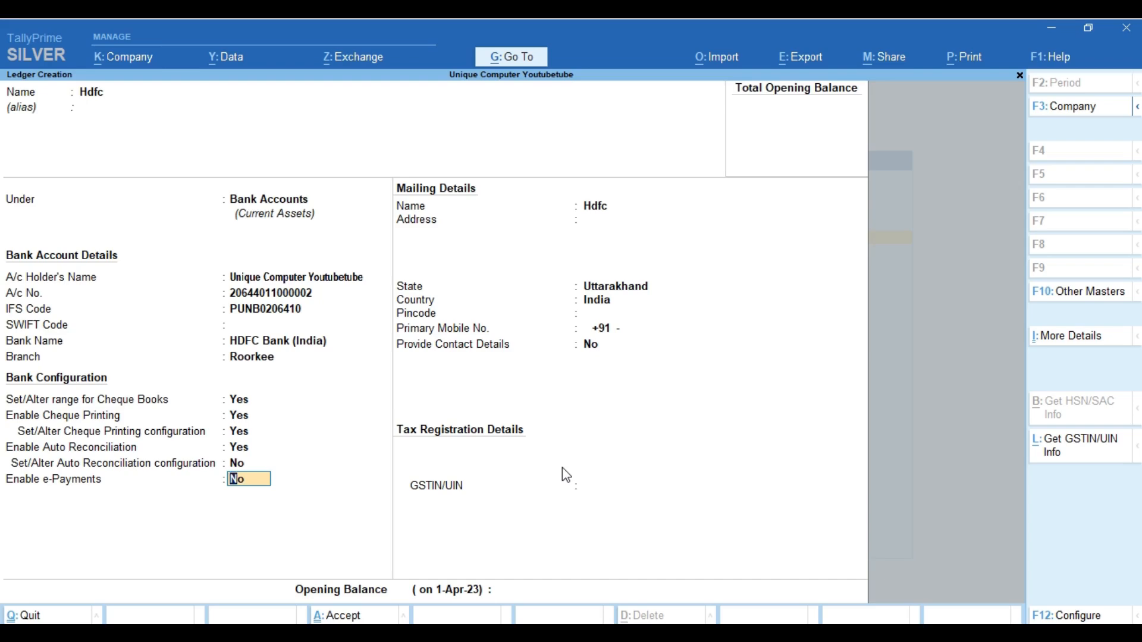
pyautogui.press('Return')
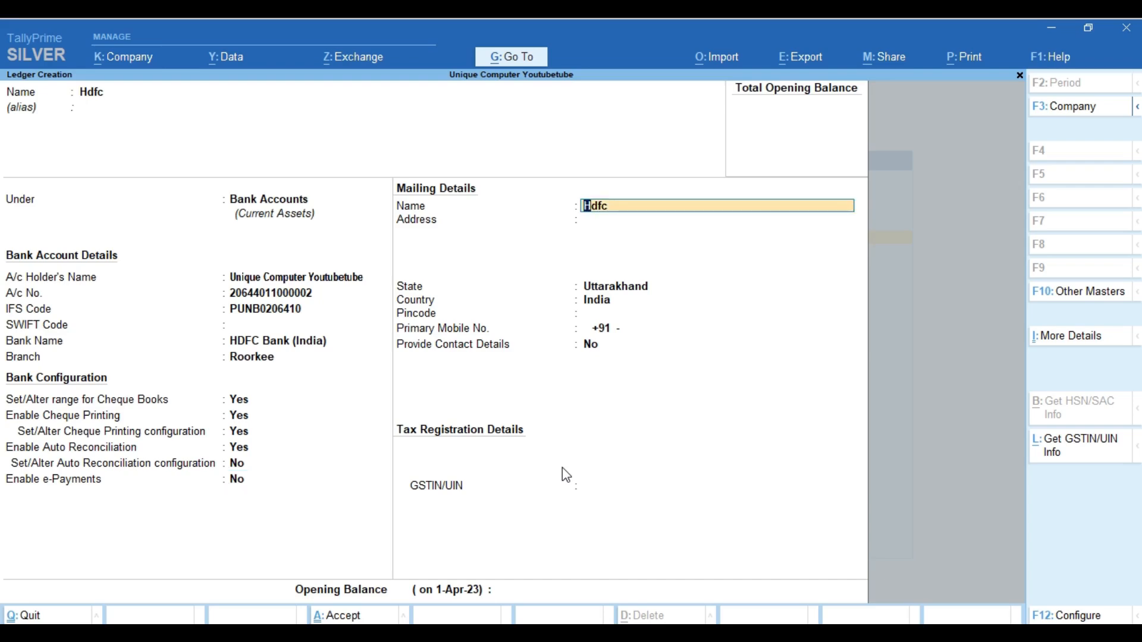
pyautogui.press('ctrl')
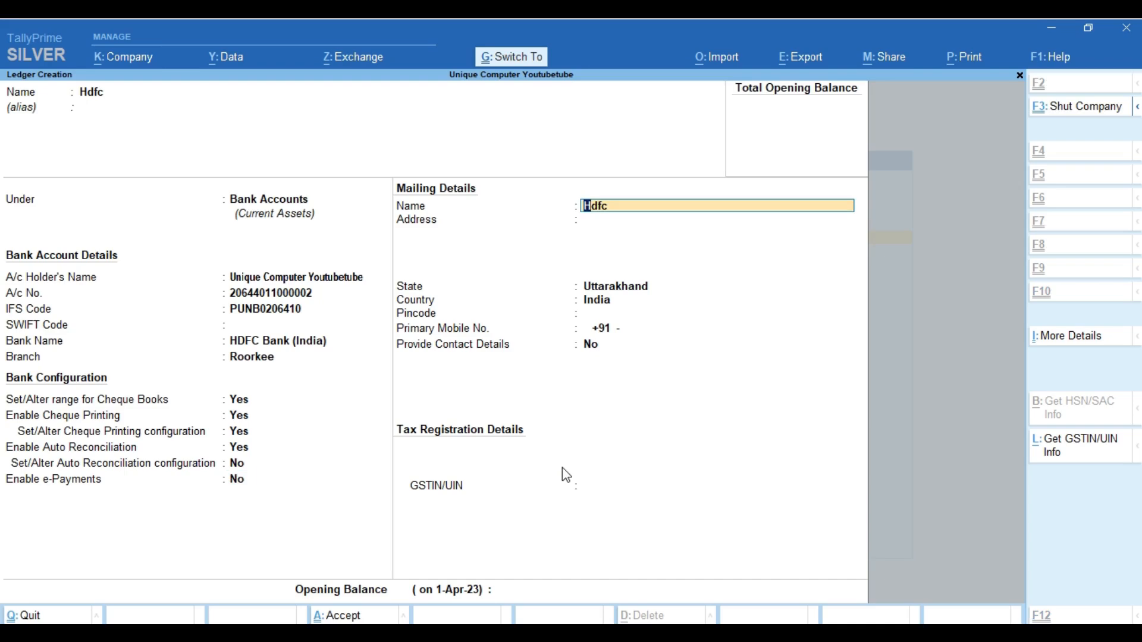
pyautogui.hotkey('ctrl', 'a')
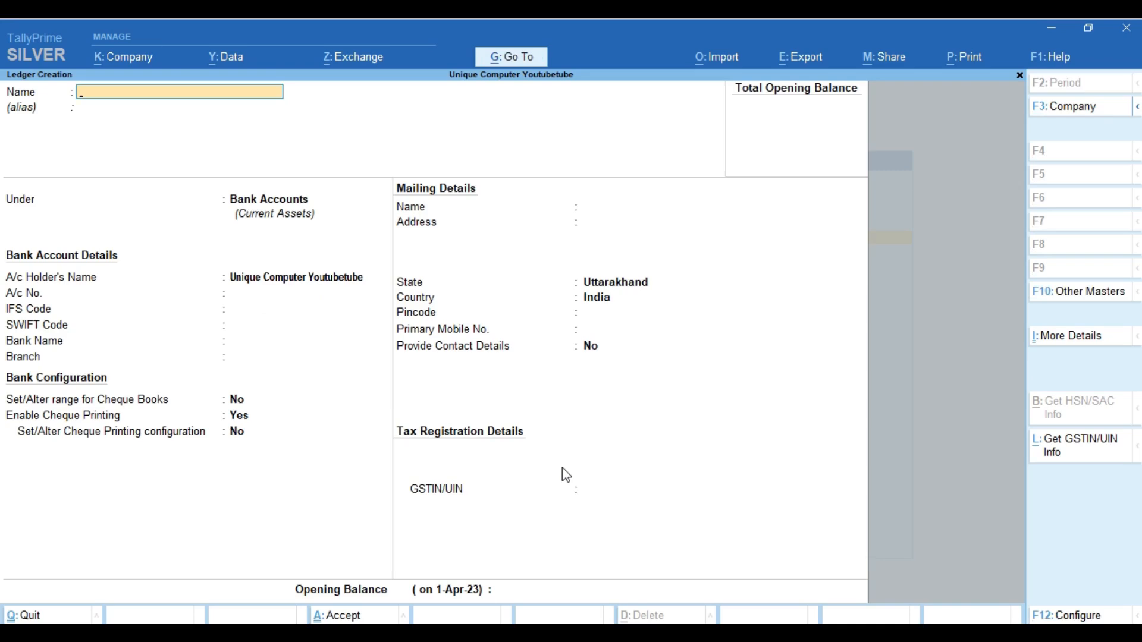
pyautogui.press('Escape')
# Browse the nine ledgers, including Cgst, Hdfc, Igst and Sgst, then exit to Gateway of Tally
pyautogui.press('y')
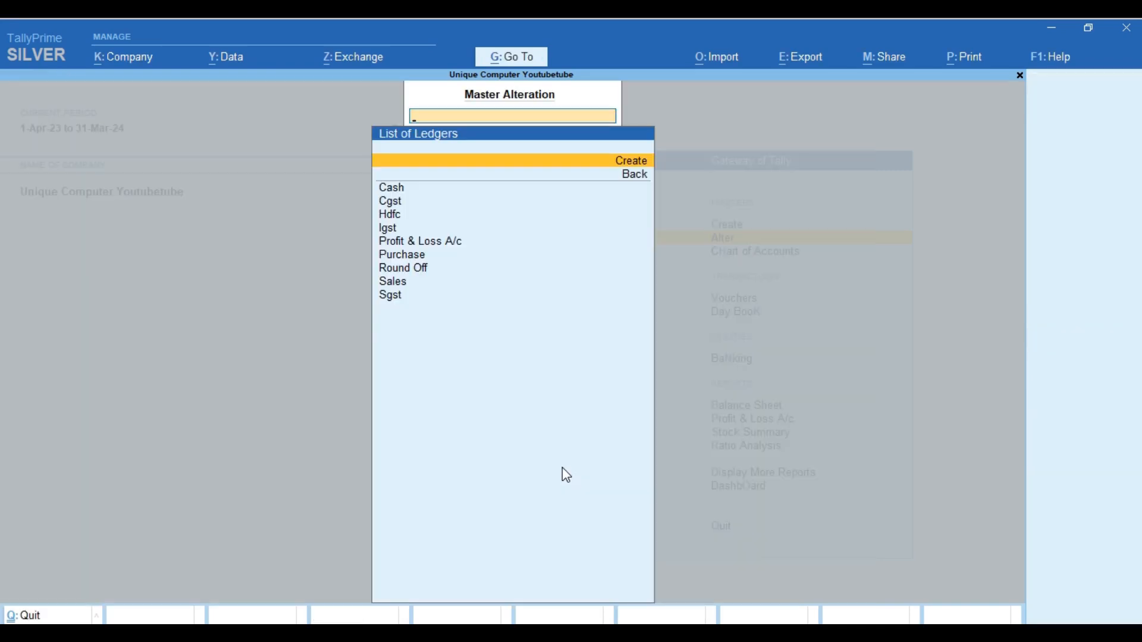
pyautogui.press('Down')
pyautogui.press('Down')
pyautogui.press('Down')
pyautogui.press('Up')
pyautogui.press('Down')
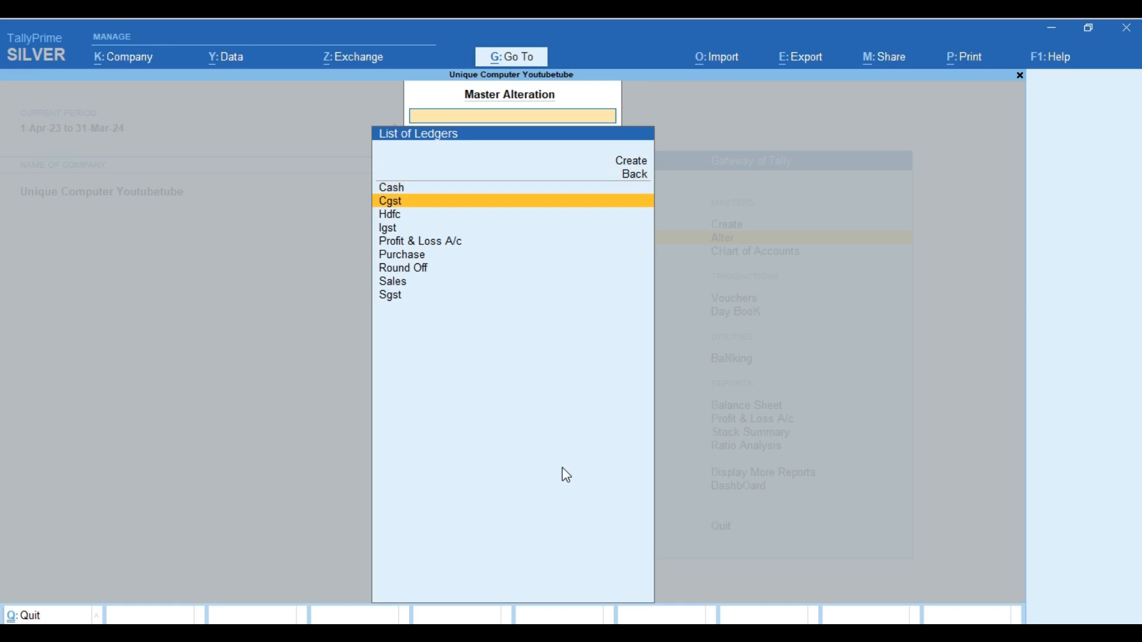
pyautogui.press('Down')
pyautogui.press('Down')
pyautogui.press('Down')
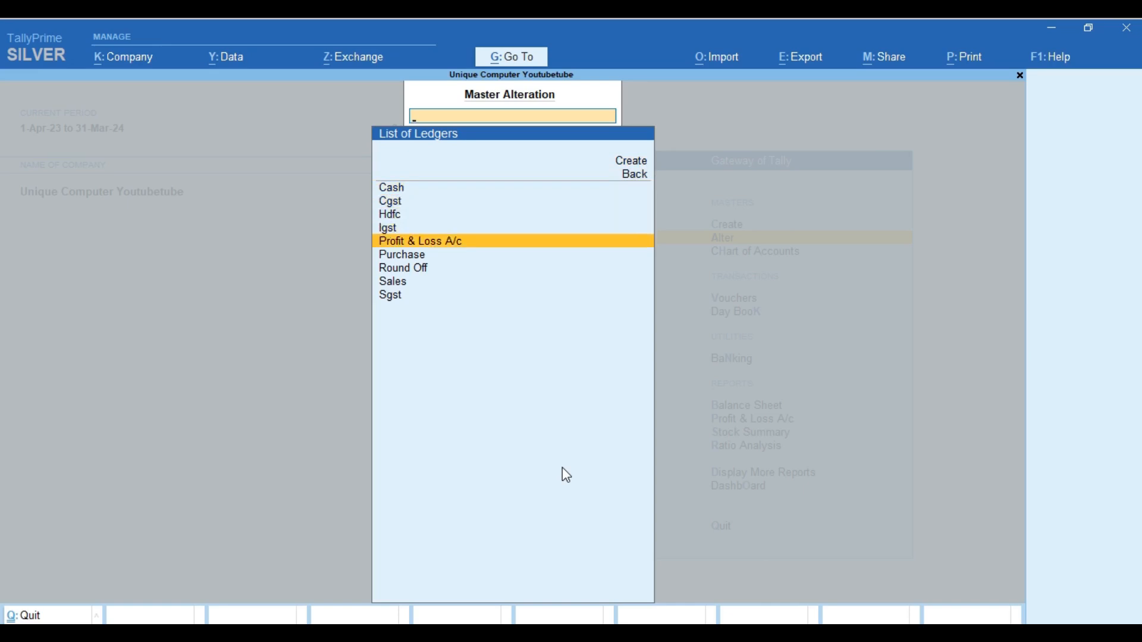
pyautogui.press('Up')
pyautogui.press('Up')
pyautogui.press('Up')
pyautogui.press('Down')
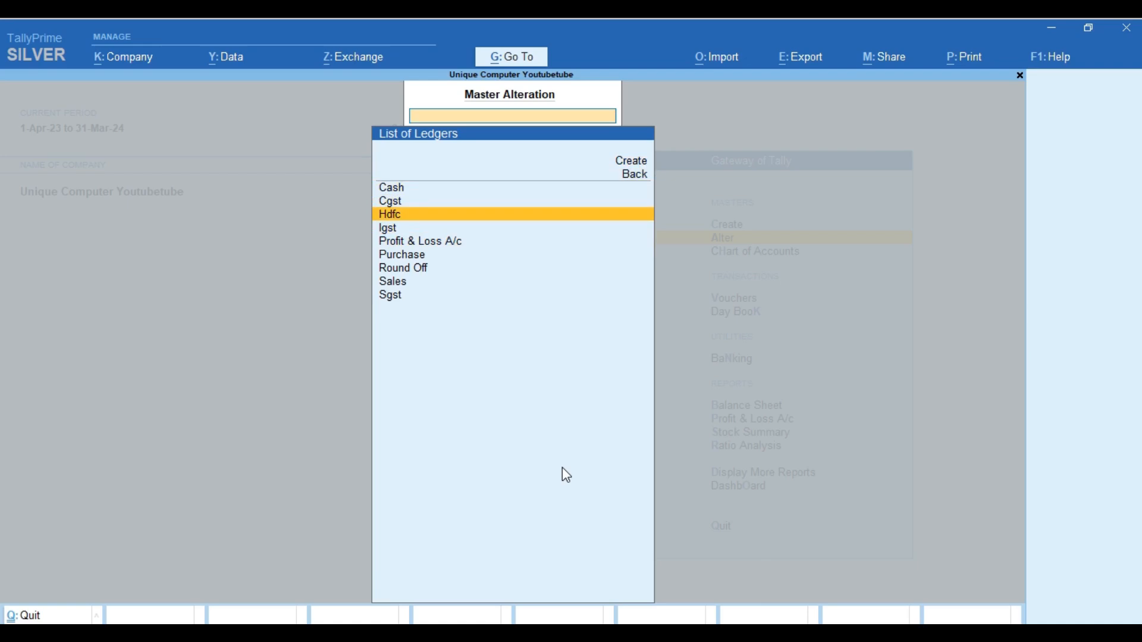
pyautogui.press('Down')
pyautogui.press('Down')
pyautogui.press('Down')
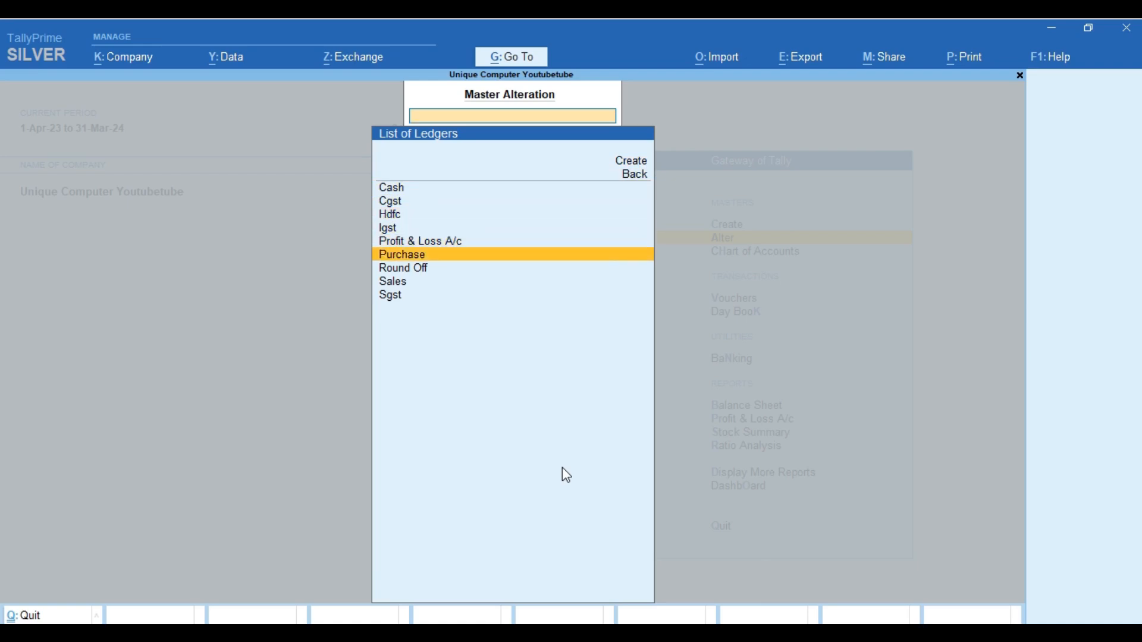
pyautogui.press('Down')
pyautogui.press('Down')
pyautogui.press('Down')
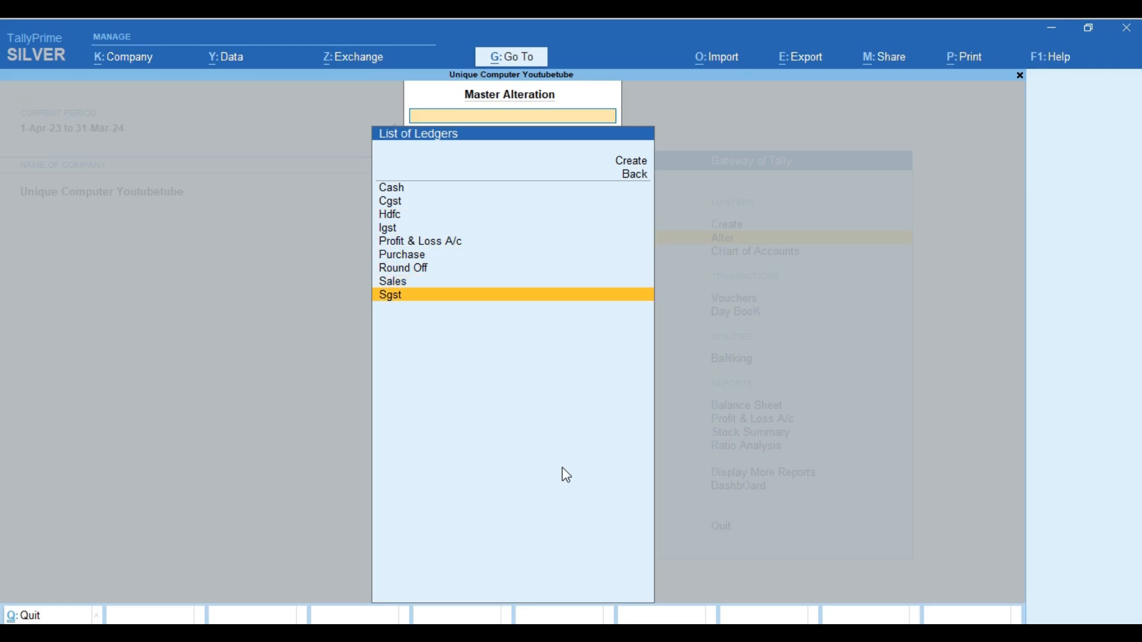
pyautogui.press('Up')
pyautogui.press('Up')
pyautogui.press('Up')
pyautogui.press('Escape')
pyautogui.press('Escape')
pyautogui.press('Escape')
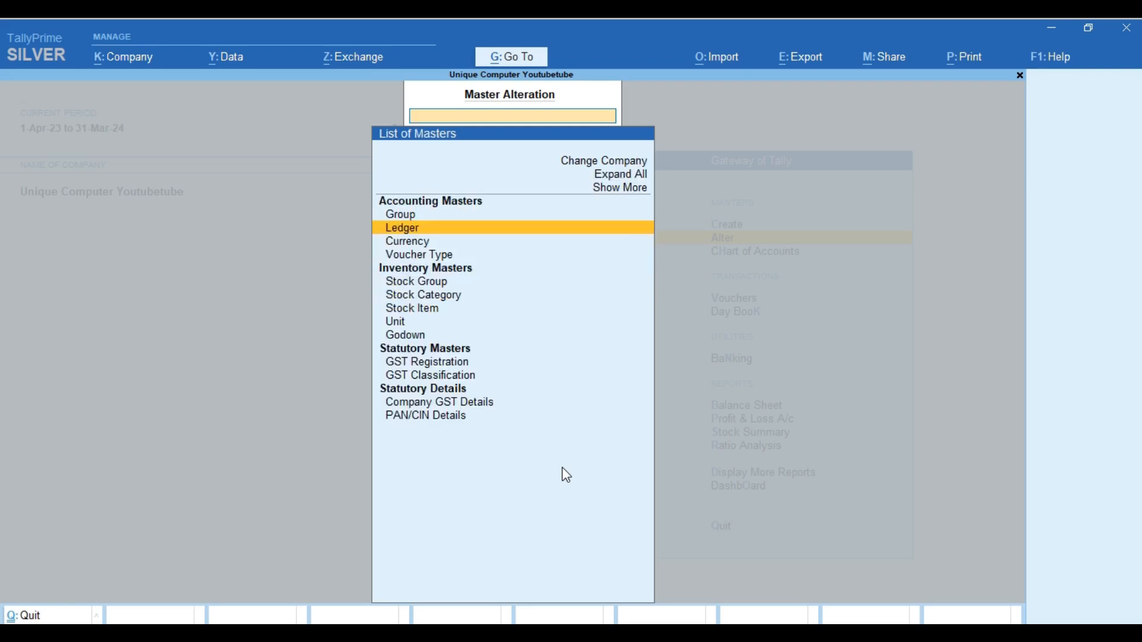
# Open the Hdfc ledger for alteration via Alter > Ledger
pyautogui.press('n')
pyautogui.press('Down')
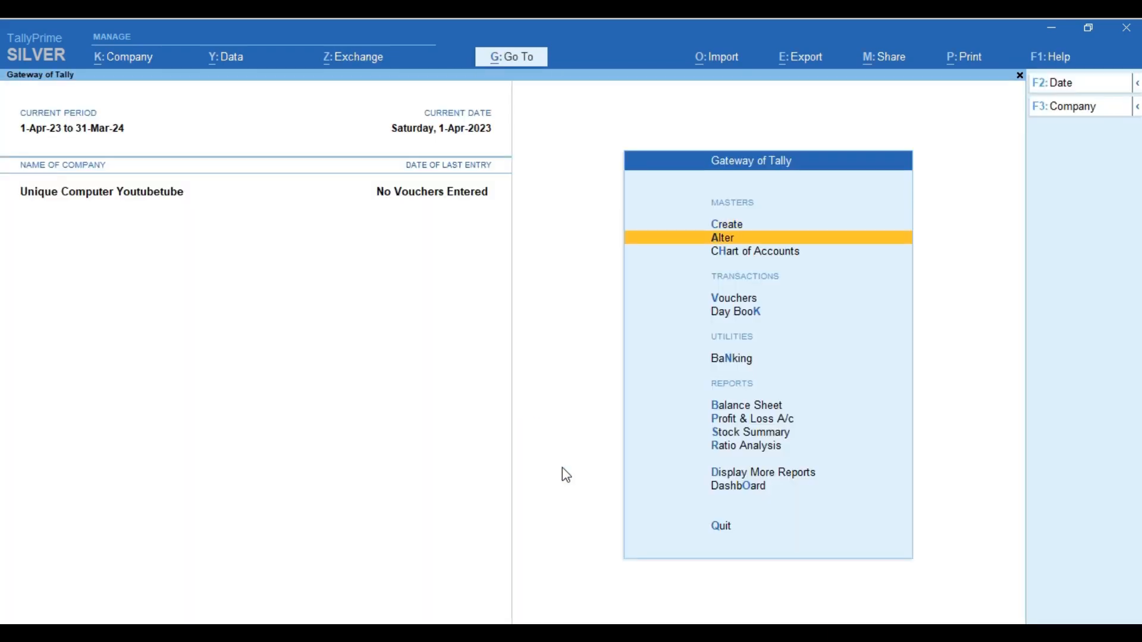
pyautogui.press('Return')
pyautogui.press('Down')
pyautogui.press('Return')
pyautogui.press('Down')
pyautogui.press('Down')
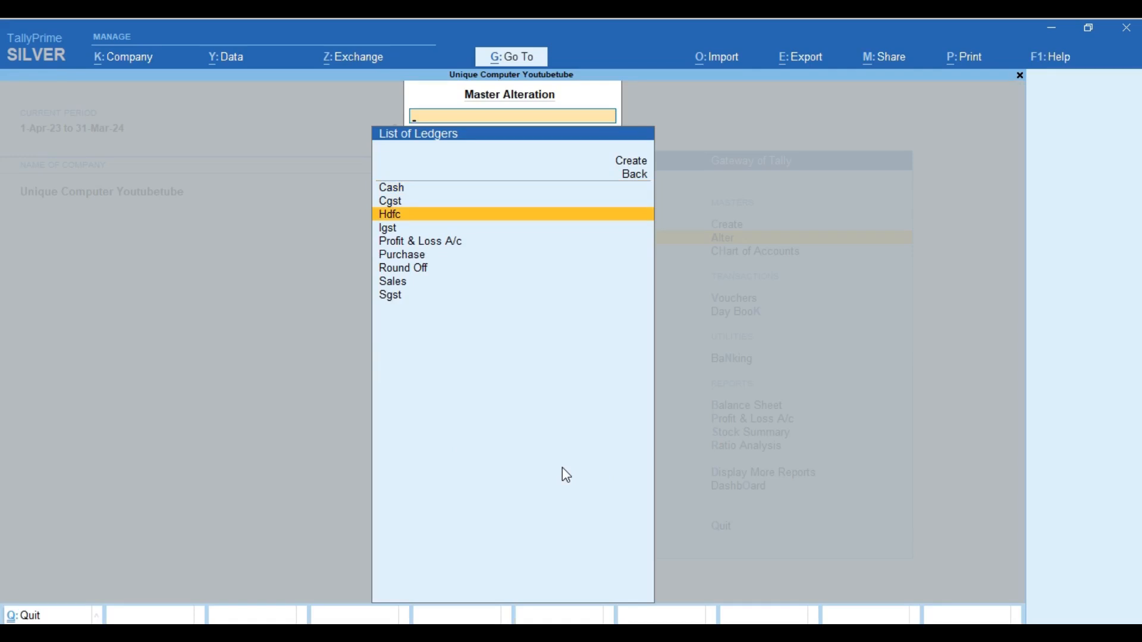
pyautogui.press('Return')
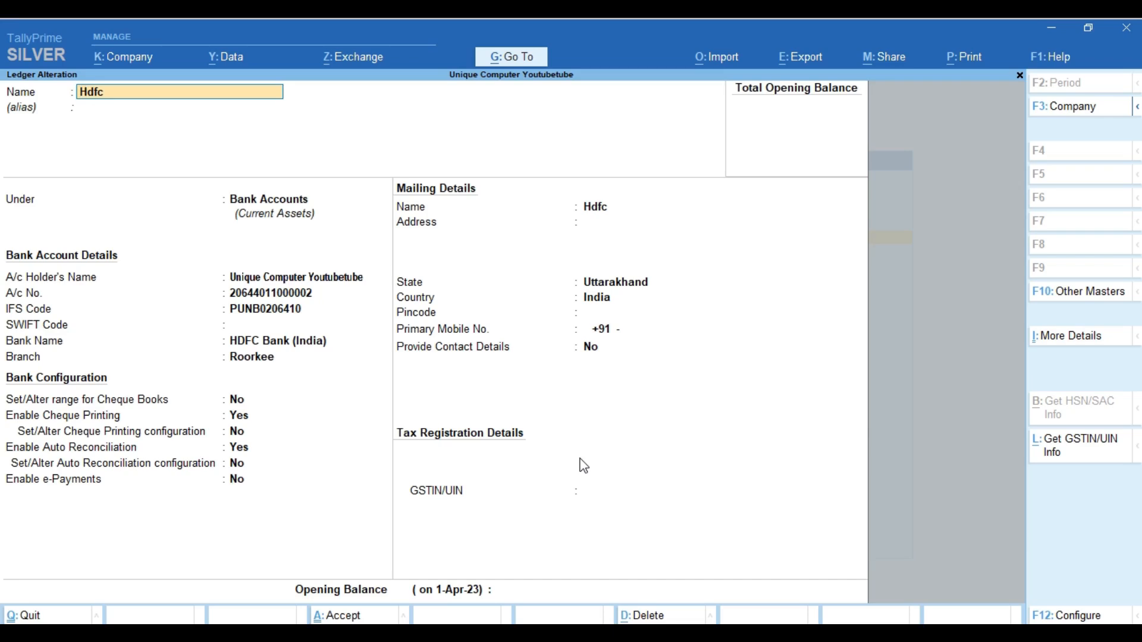
# Rename the ledger to 'Hdfc Bank' and move past the missing GSTIN warning
pyautogui.write('Bank')
pyautogui.press('Return')
pyautogui.press('Return')
pyautogui.press('Return')
pyautogui.press('Return')
pyautogui.press('Return')
pyautogui.press('Return')
pyautogui.press('Return')
pyautogui.press('Return')
pyautogui.press('Return')
pyautogui.press('Return')
pyautogui.press('Return')
pyautogui.press('Return')
pyautogui.press('Return')
pyautogui.press('Return')
pyautogui.press('Return')
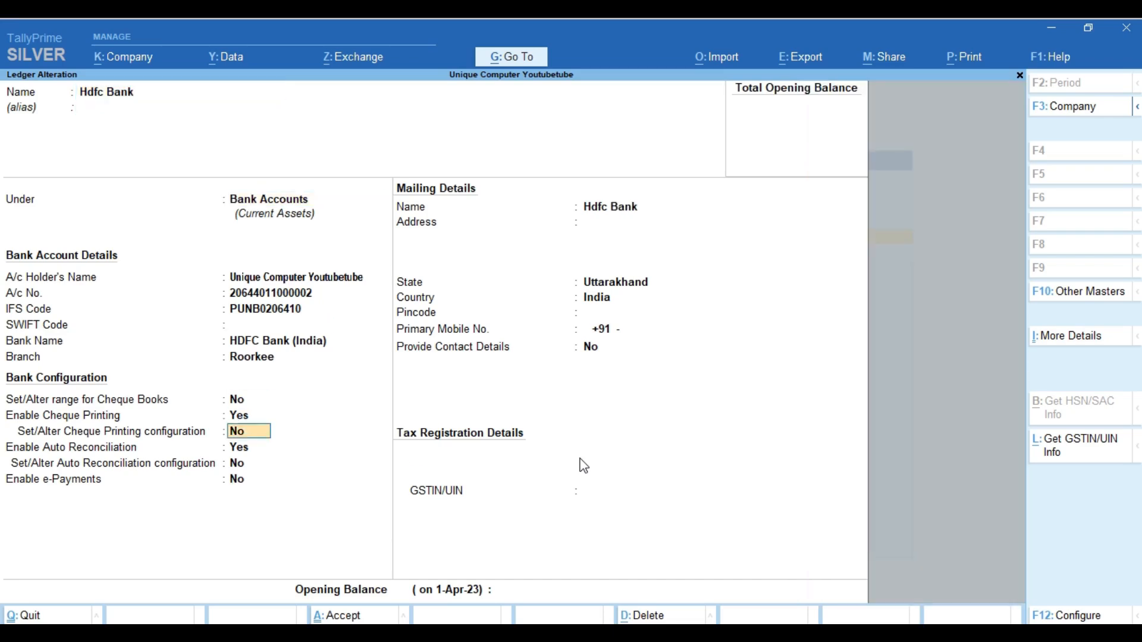
pyautogui.press('Return')
pyautogui.press('Return')
pyautogui.press('Return')
pyautogui.press('Return')
pyautogui.press('Return')
pyautogui.press('Return')
pyautogui.press('Return')
pyautogui.press('Return')
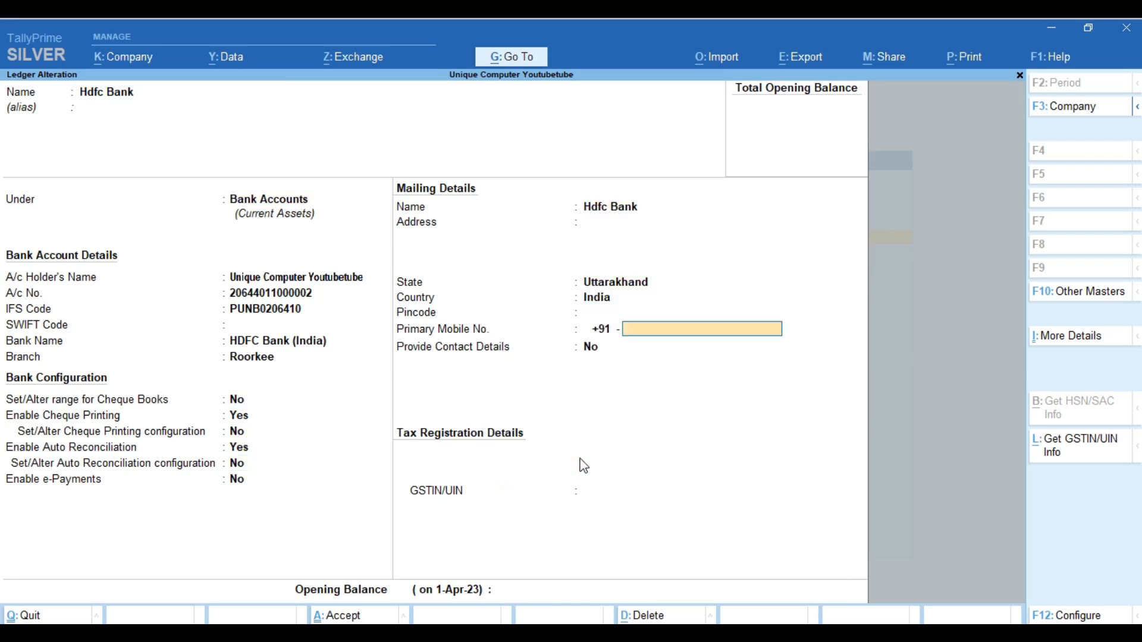
pyautogui.press('Return')
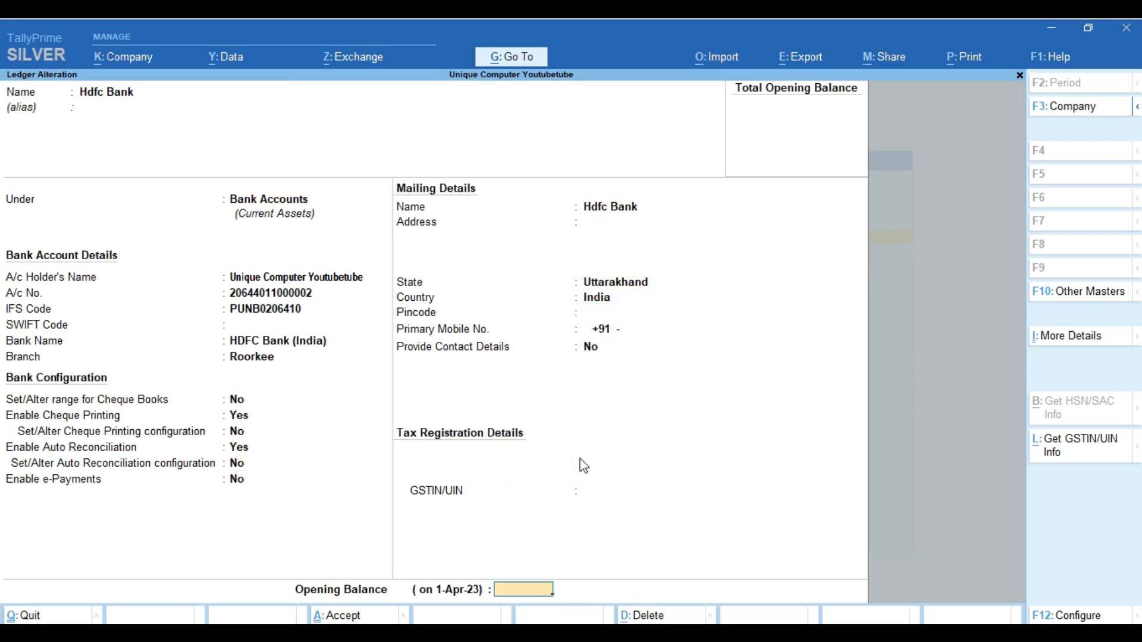
pyautogui.press('Return')
pyautogui.press('Return')
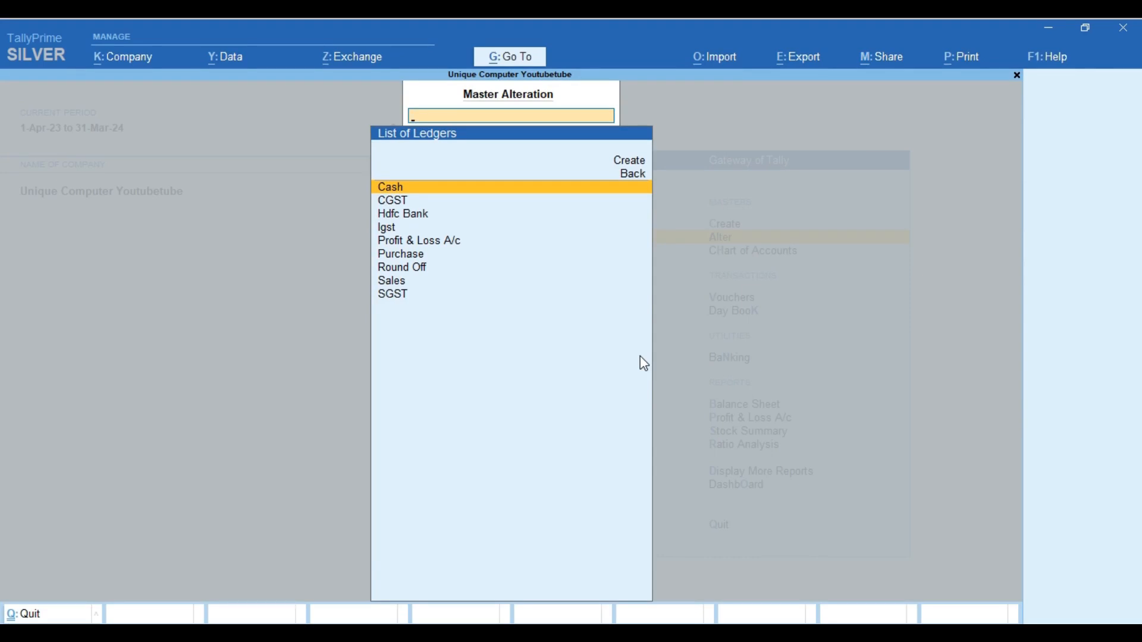
# Scroll the ledger list down to Sales, then exit to Gateway of Tally
pyautogui.press('Down')
pyautogui.press('Down')
pyautogui.press('Down')
pyautogui.press('Down')
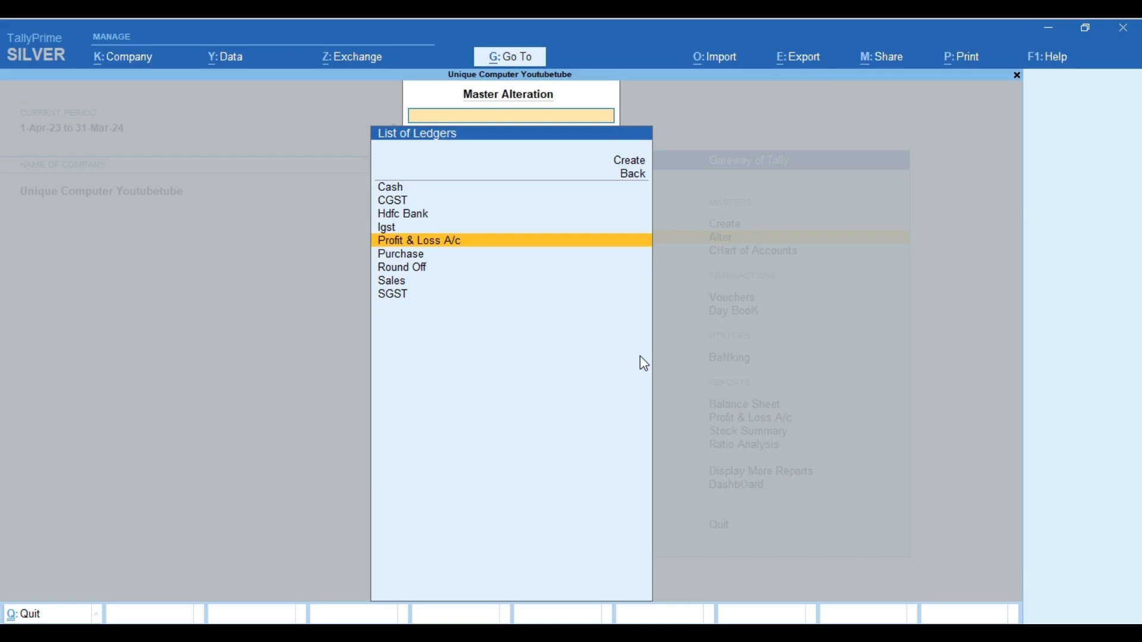
pyautogui.press('Down')
pyautogui.press('Down')
pyautogui.press('Down')
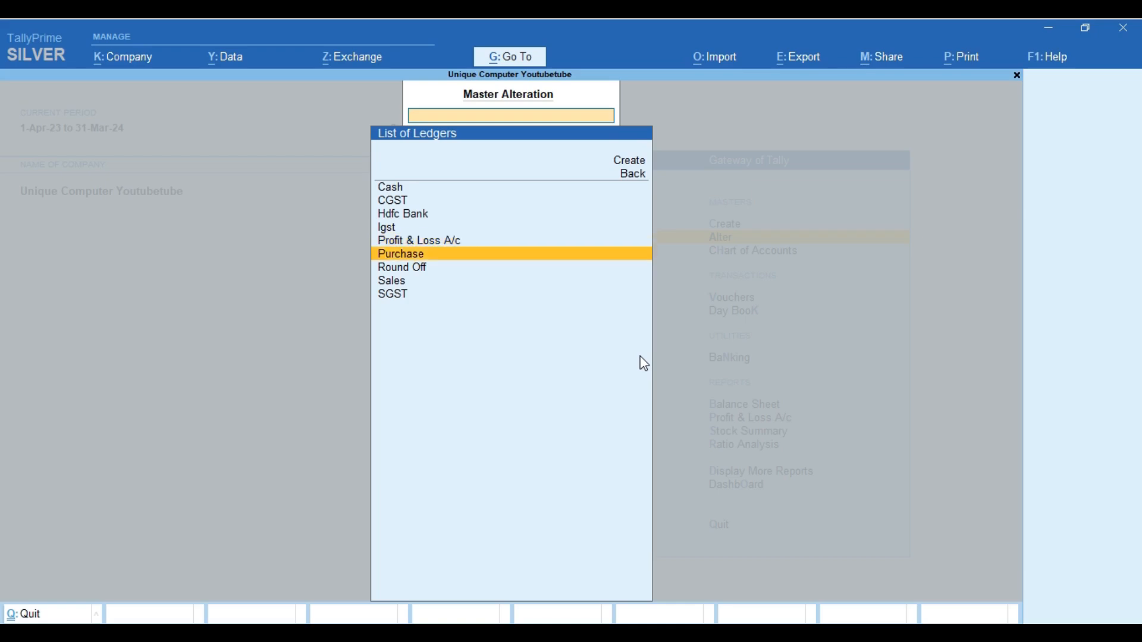
pyautogui.press('Escape')
pyautogui.press('Escape')
pyautogui.press('Escape')
pyautogui.press('Escape')
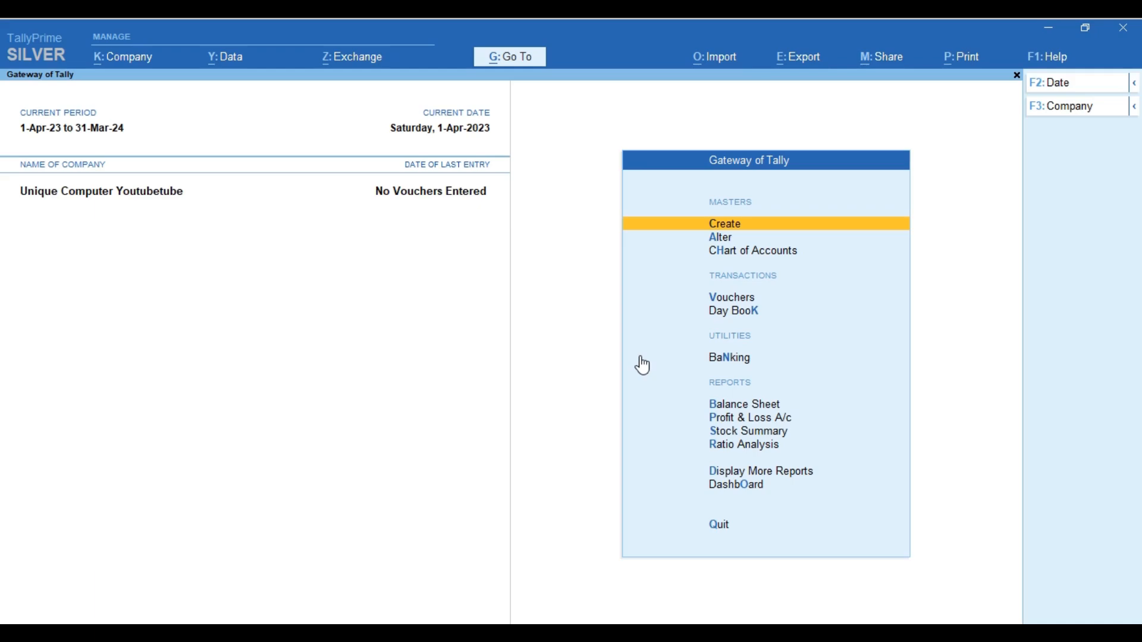
# Open Company Features with F11, accept it unchanged, then reopen it
pyautogui.press('F11')
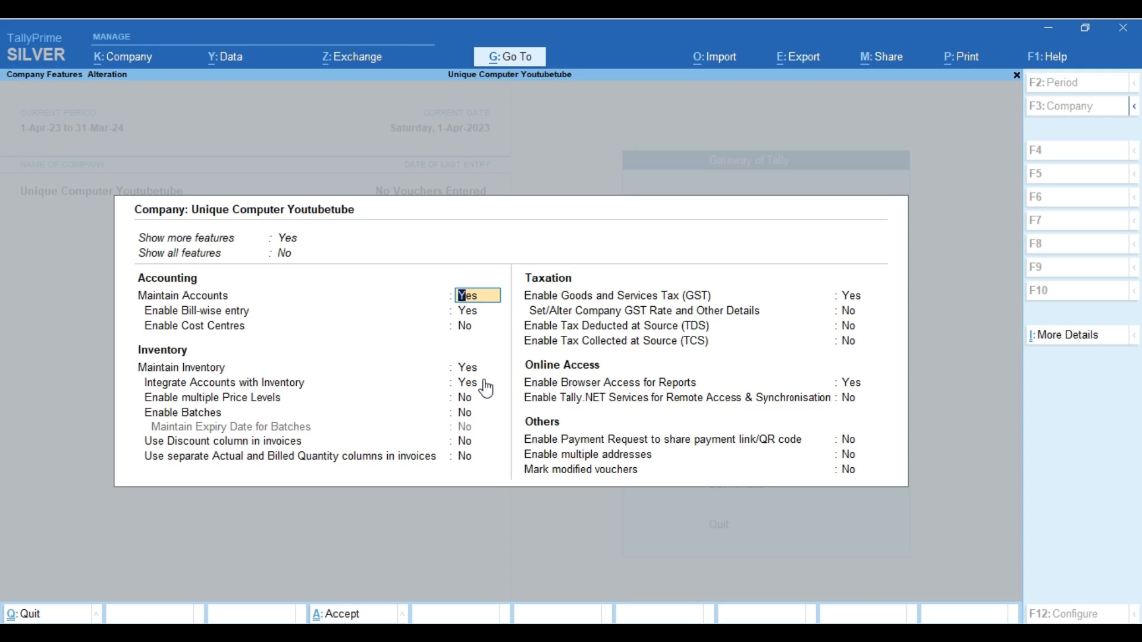
pyautogui.hotkey('ctrl', 'a')
pyautogui.press('Escape')
pyautogui.press('y')
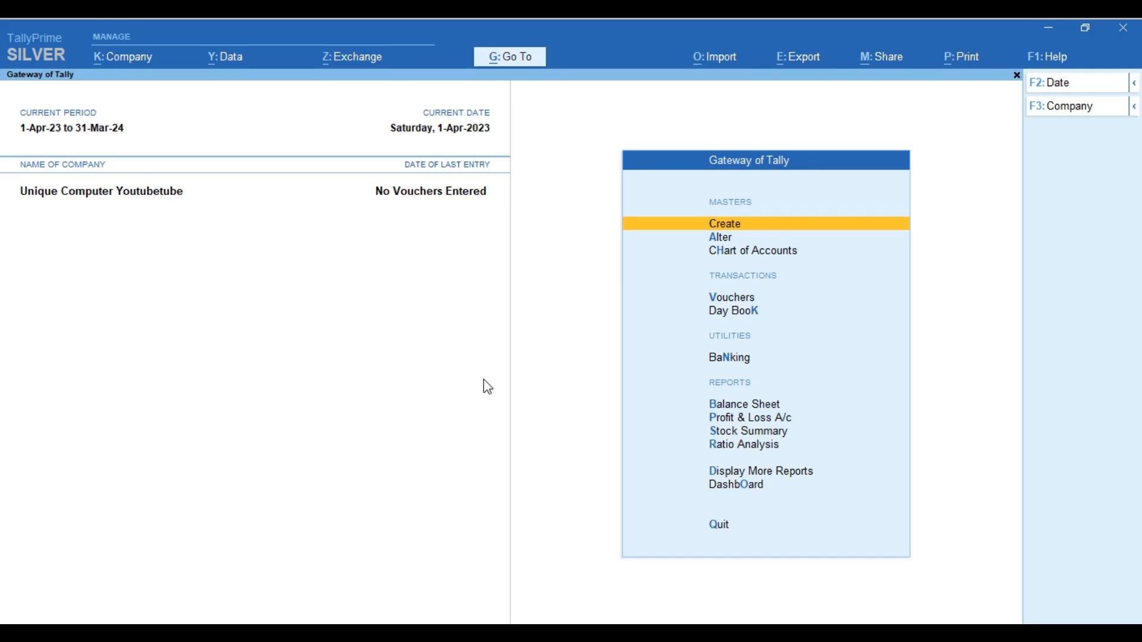
pyautogui.press('F11')
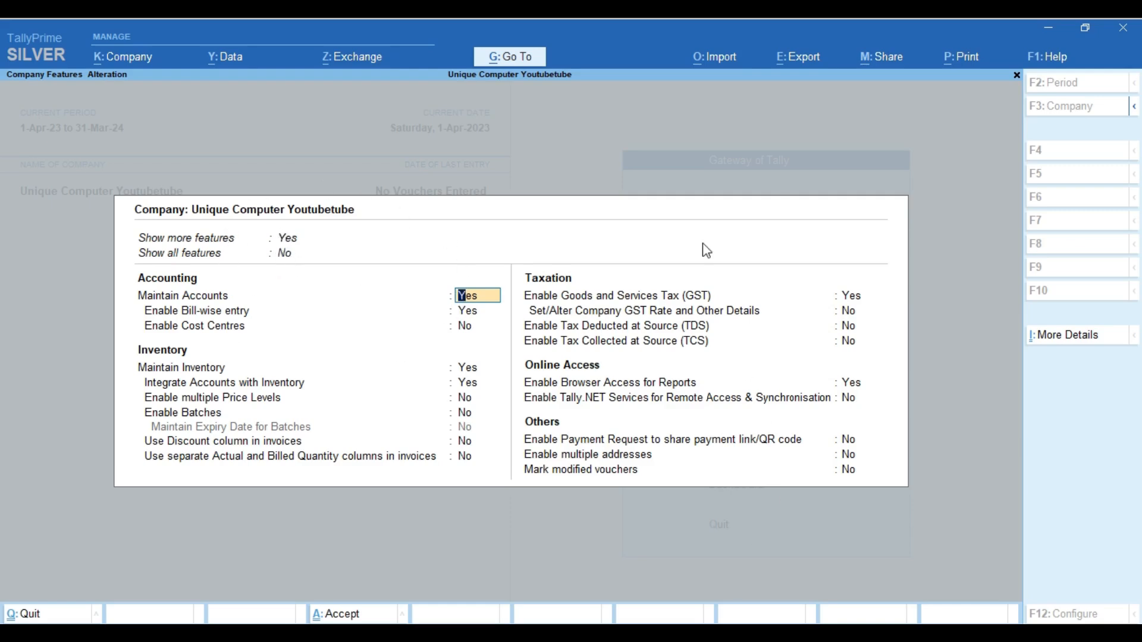
# Set both Show more features and Show all features to Yes
pyautogui.click(290, 239)
pyautogui.write('n')
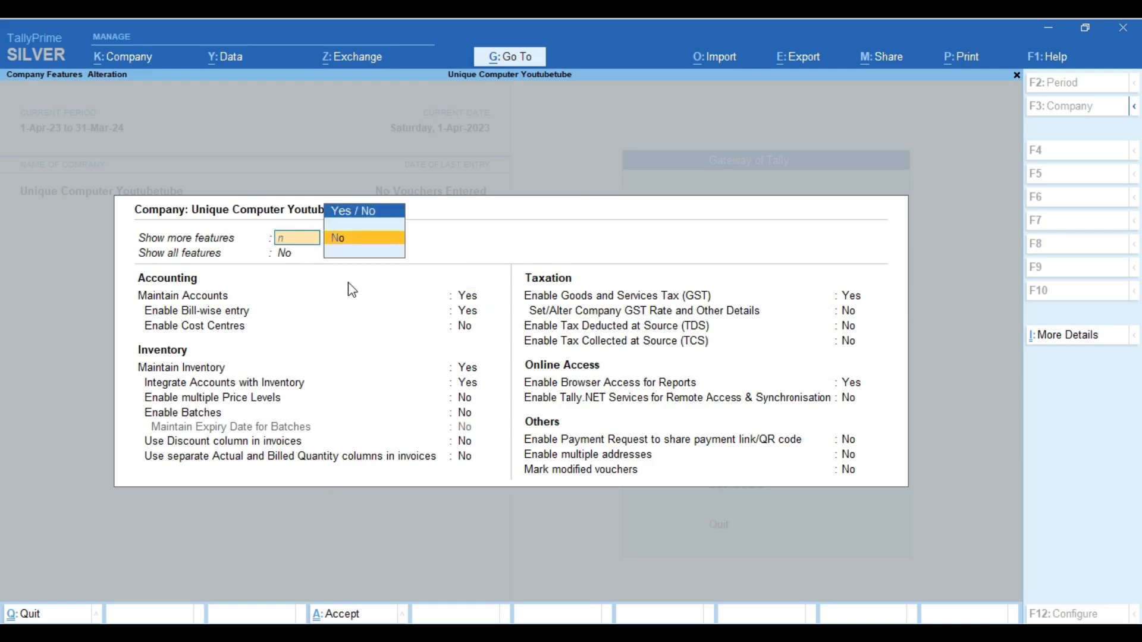
pyautogui.press('Return')
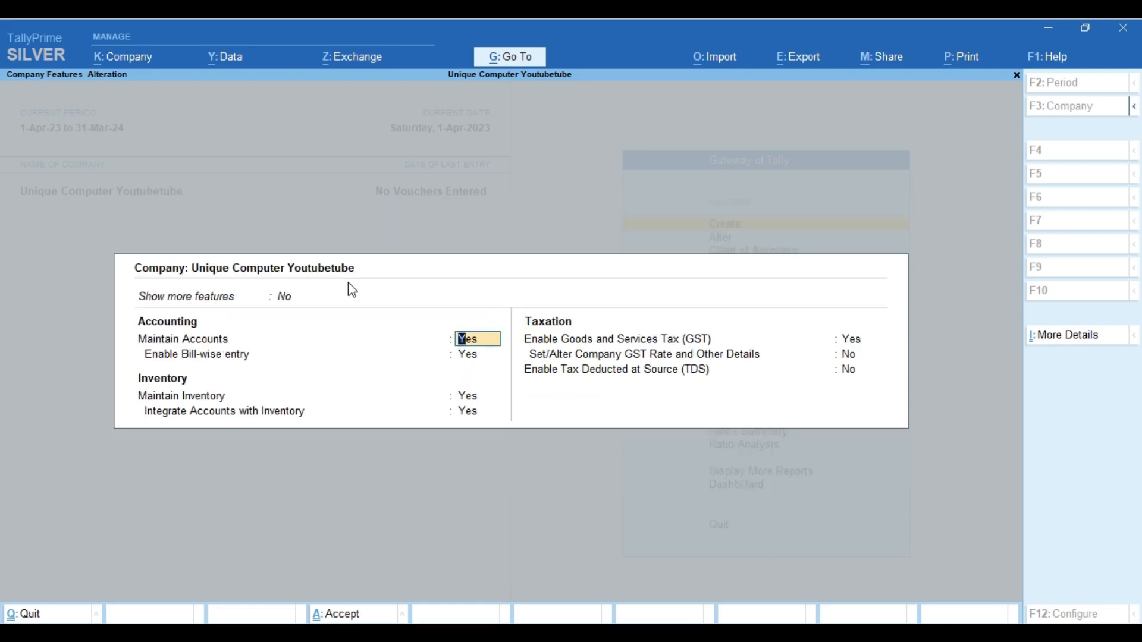
pyautogui.press('Up')
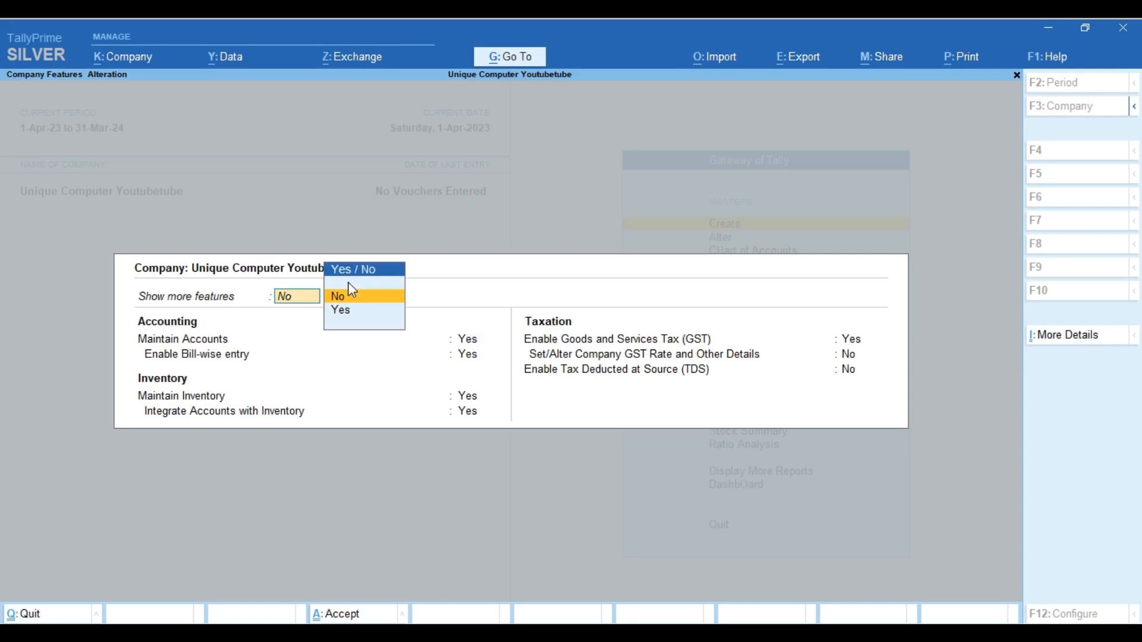
pyautogui.press('Down')
pyautogui.press('Return')
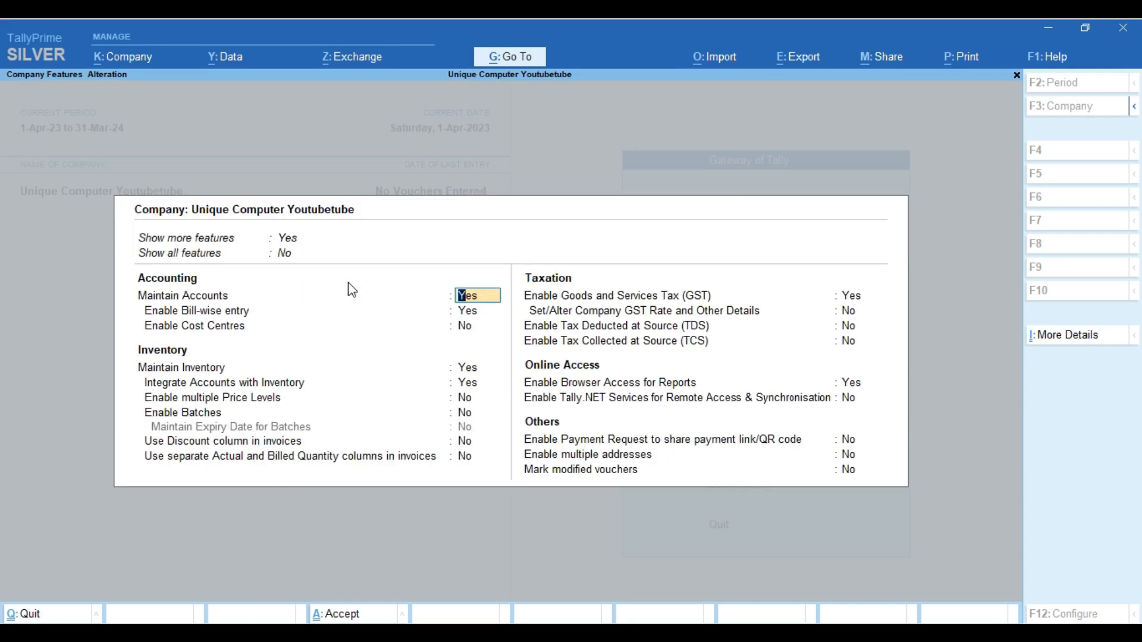
pyautogui.press('Up')
pyautogui.press('Down')
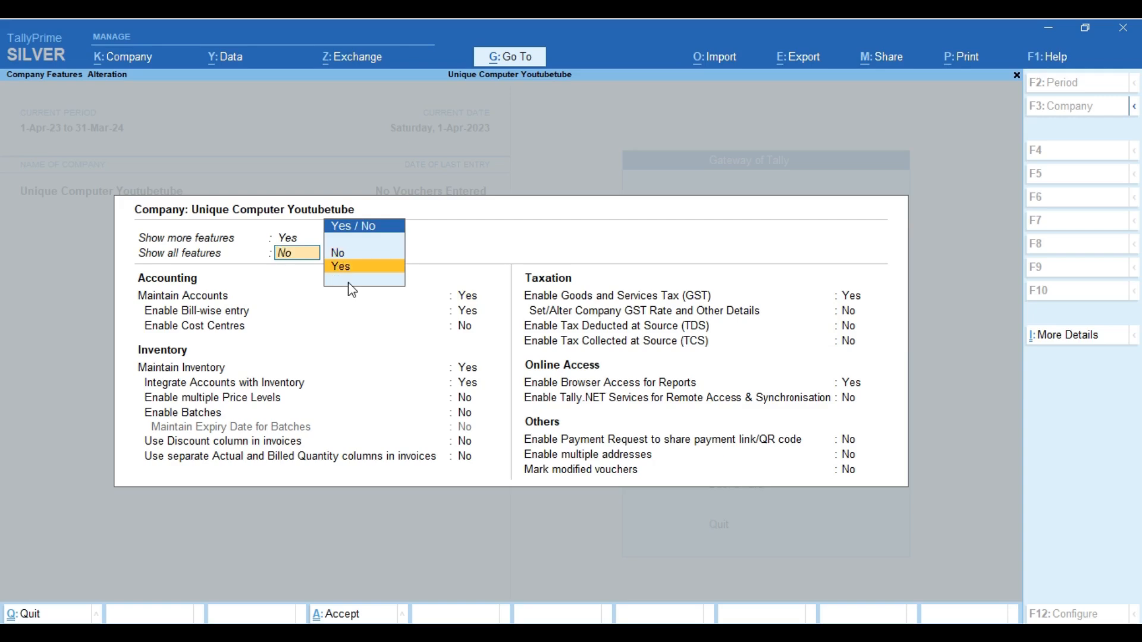
pyautogui.press('Return')
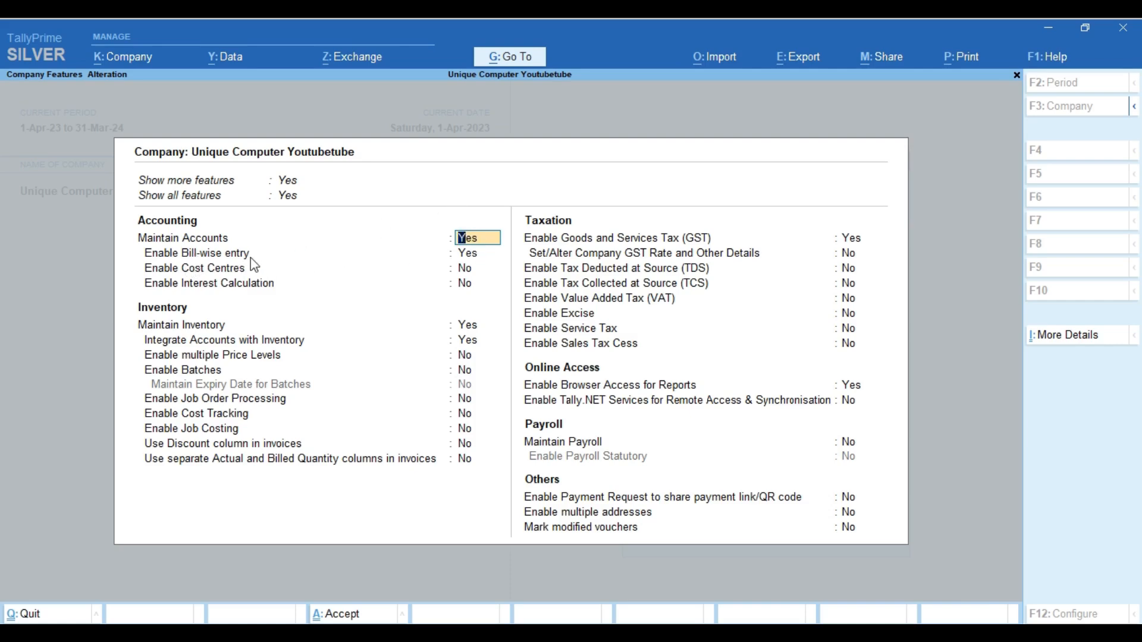
pyautogui.click(464, 255)
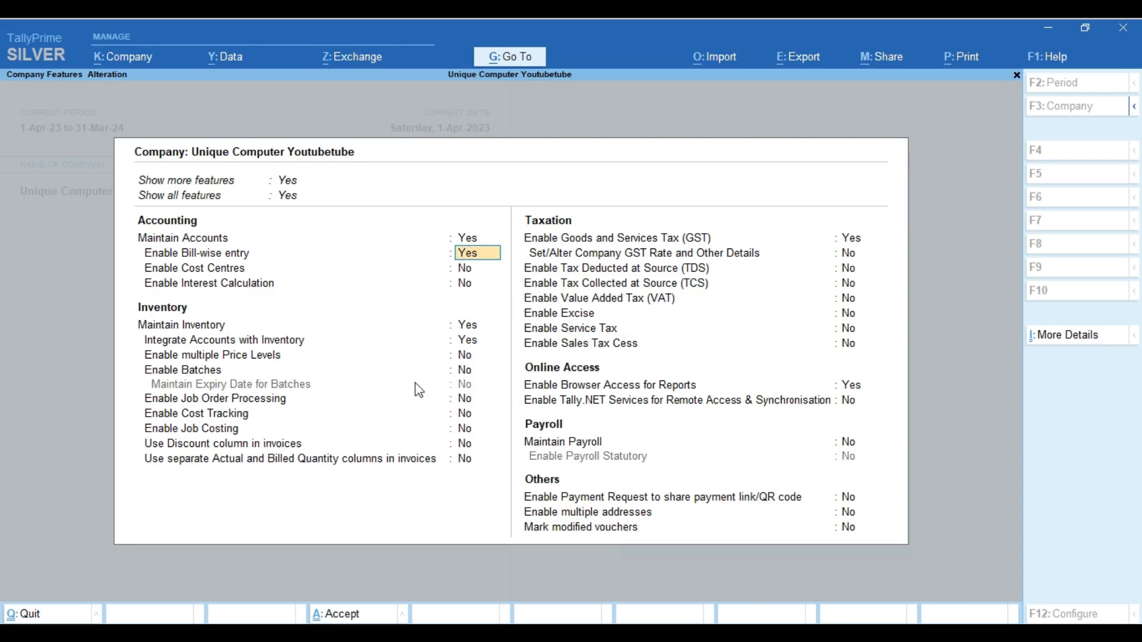
pyautogui.press('Return')
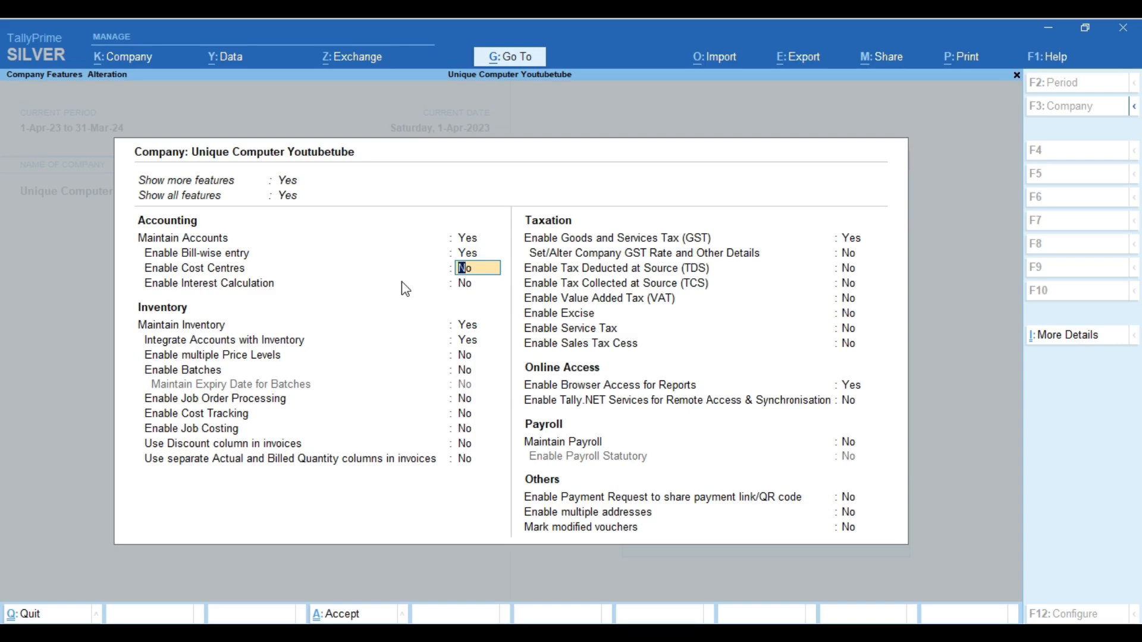
pyautogui.press('Return')
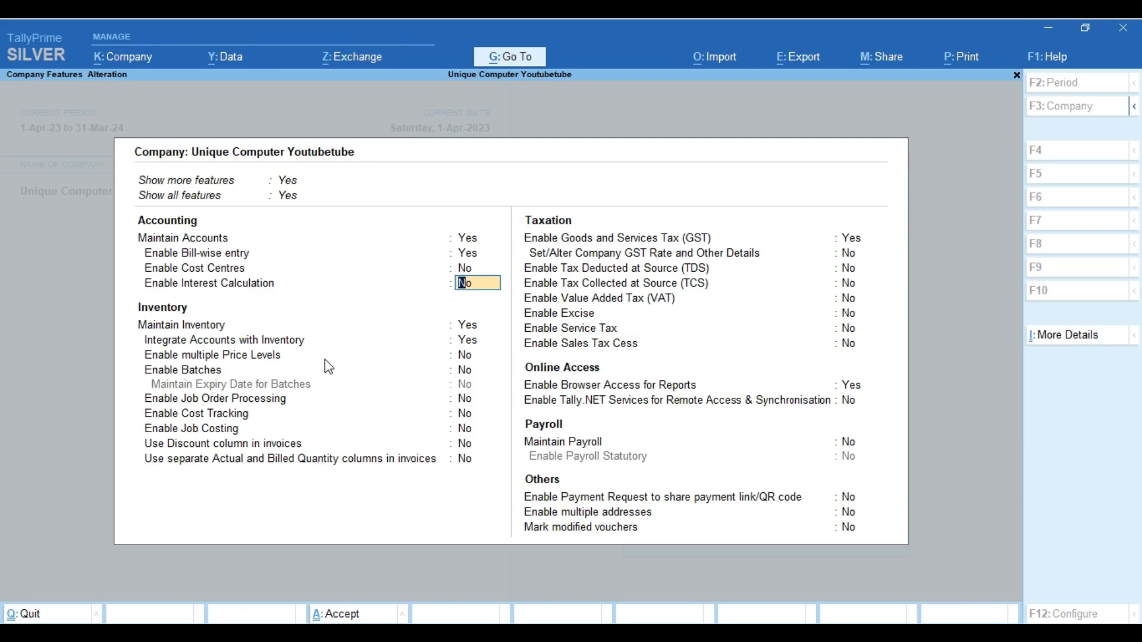
pyautogui.click(477, 326)
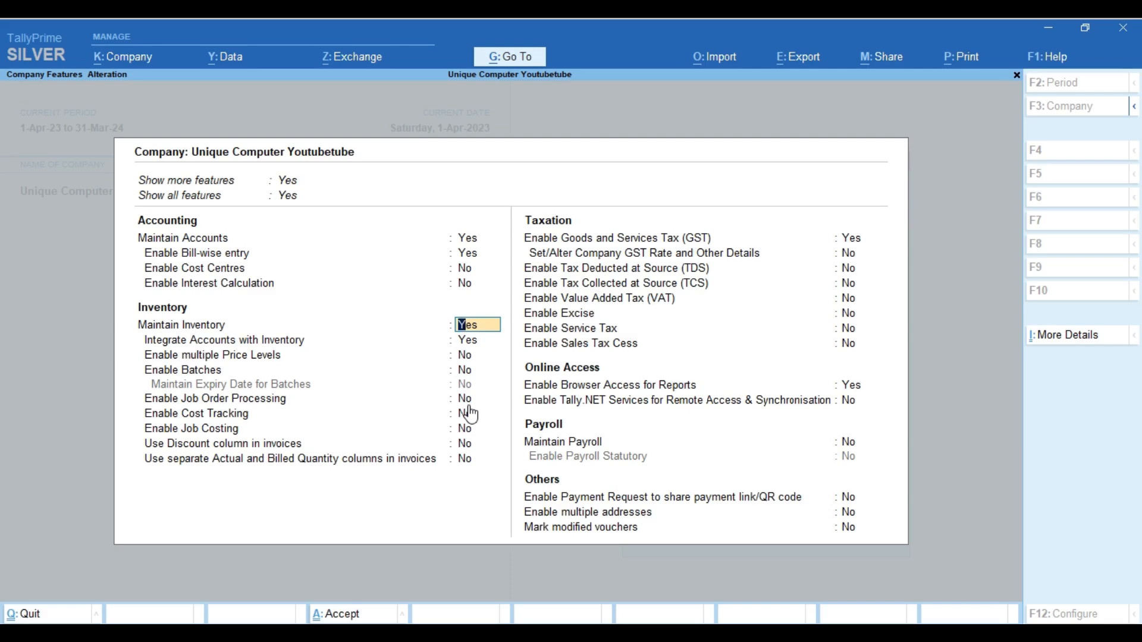
# Set Enable multiple Price Levels to Yes in Company Features
pyautogui.click(479, 341)
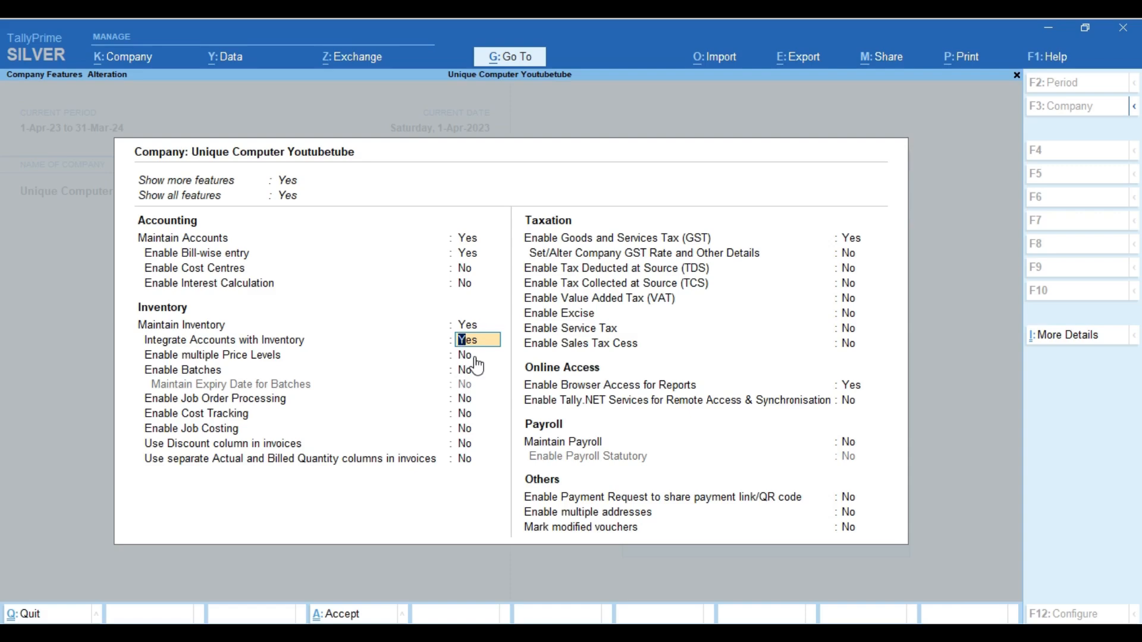
pyautogui.click(476, 359)
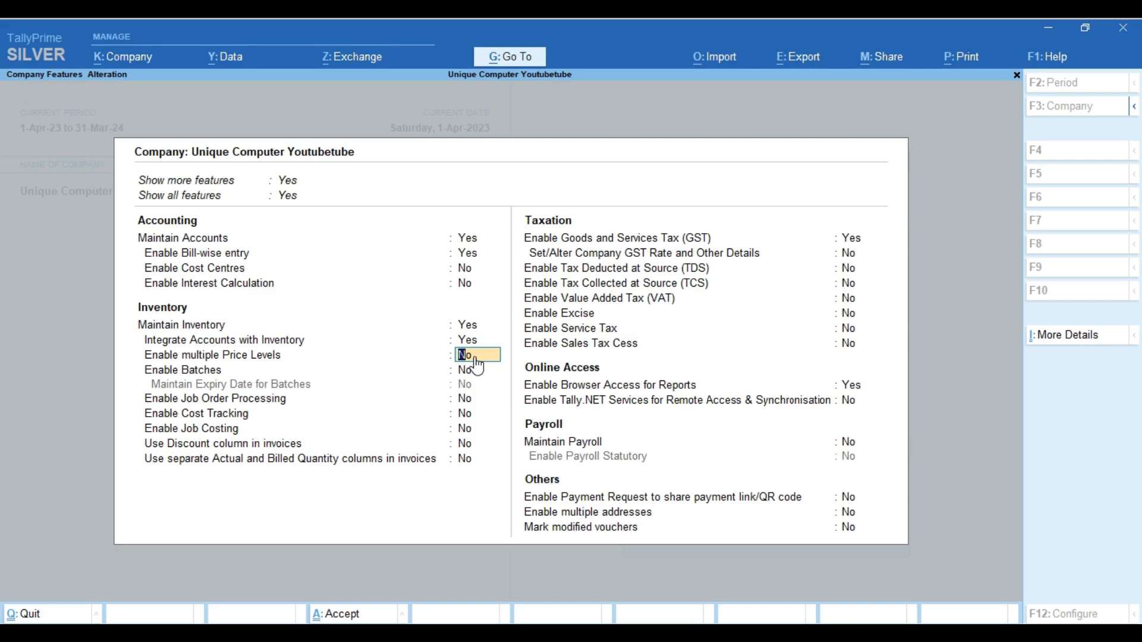
pyautogui.write('y')
pyautogui.press('Return')
# Set Enable Batches and Maintain Expiry Date for Batches to Yes, skipping job order settings
pyautogui.write('y')
pyautogui.press('Return')
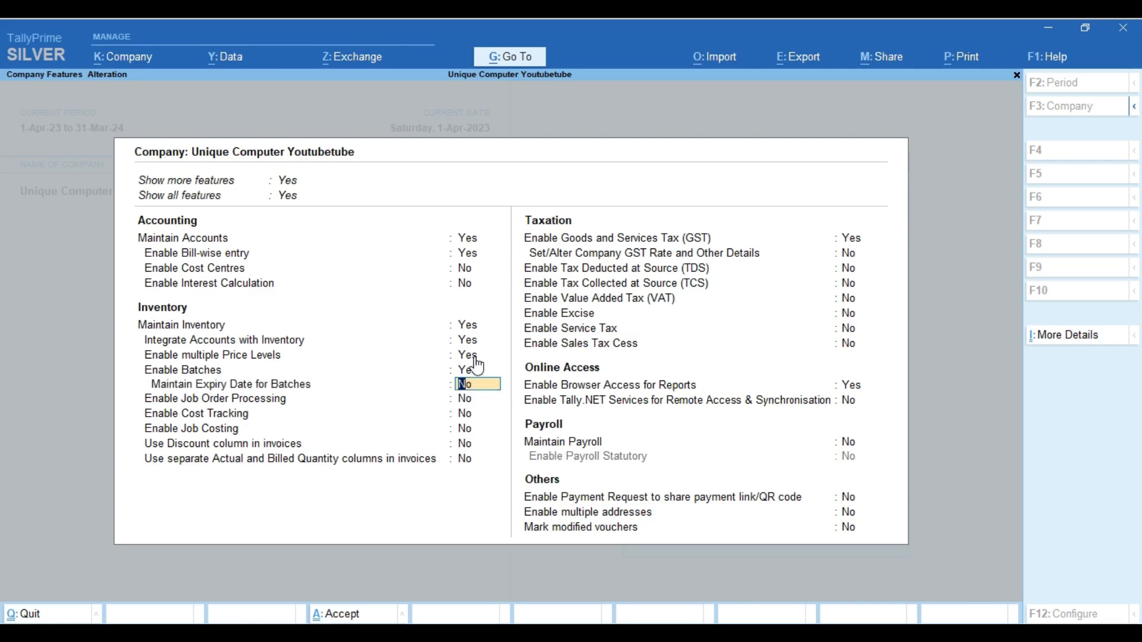
pyautogui.write('y')
pyautogui.press('Return')
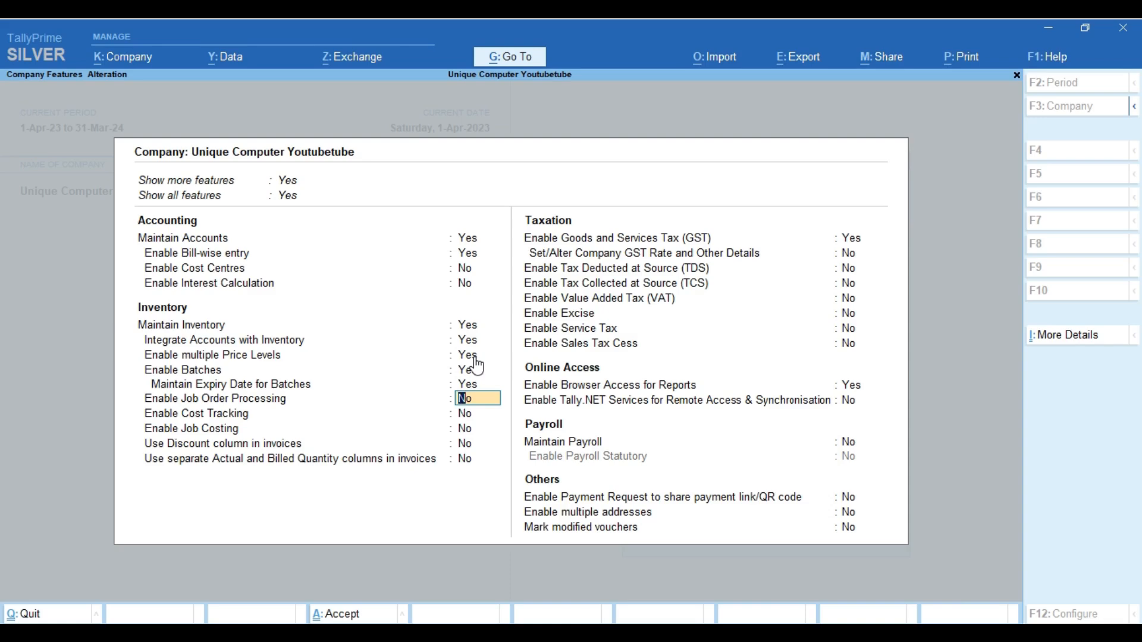
pyautogui.press('Return')
pyautogui.press('Return')
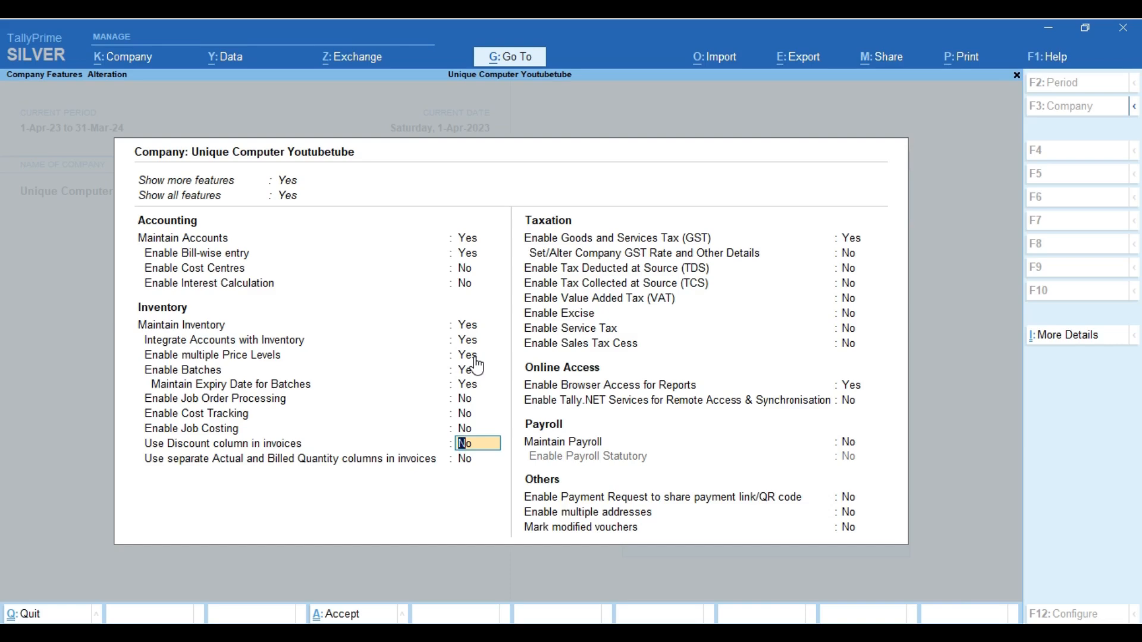
# Set Use Discount column in invoices and separate Actual and Billed Quantity columns to Yes
pyautogui.write('y')
pyautogui.press('Return')
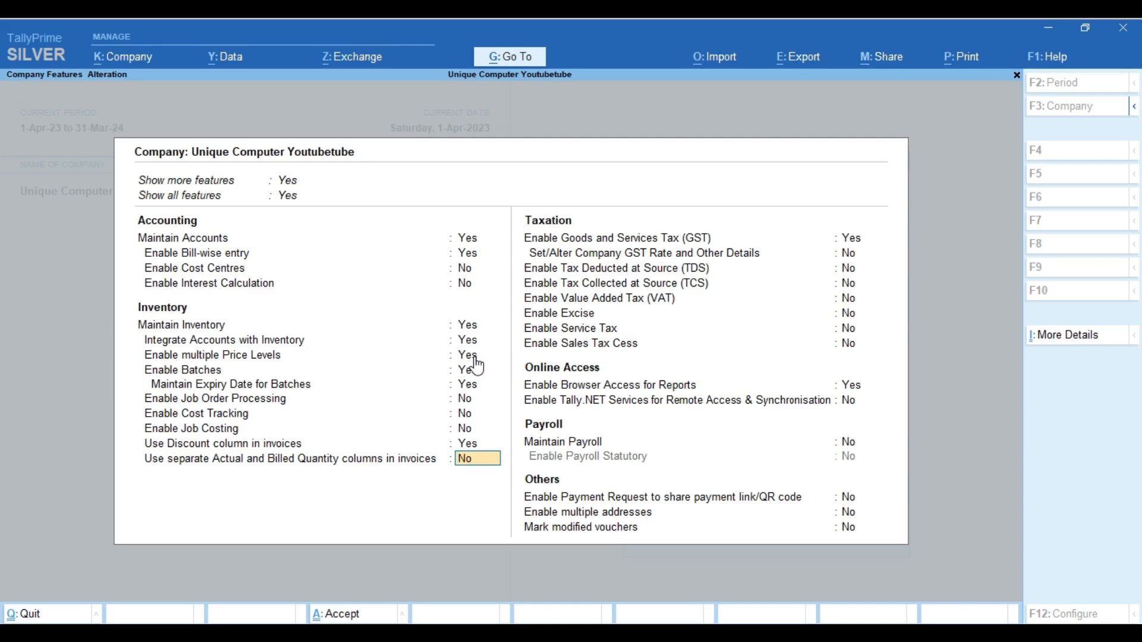
pyautogui.write('y')
pyautogui.press('Return')
pyautogui.press('BackSpace')
pyautogui.click(856, 388)
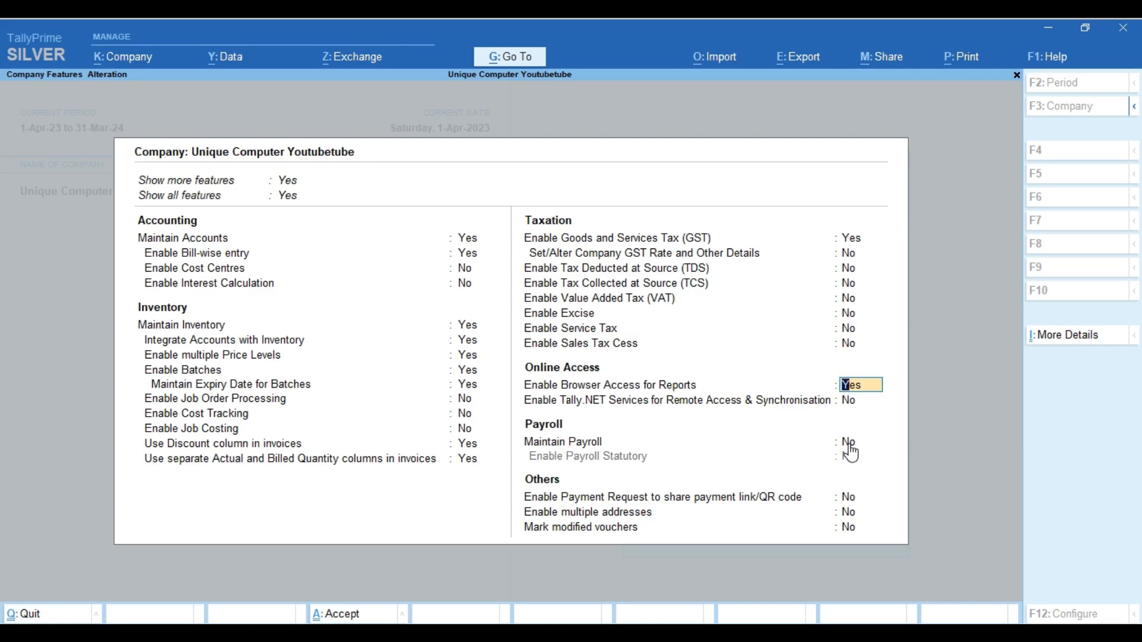
# Set Tally.NET Services for Remote Access & Synchronisation to Yes
pyautogui.press('Return')
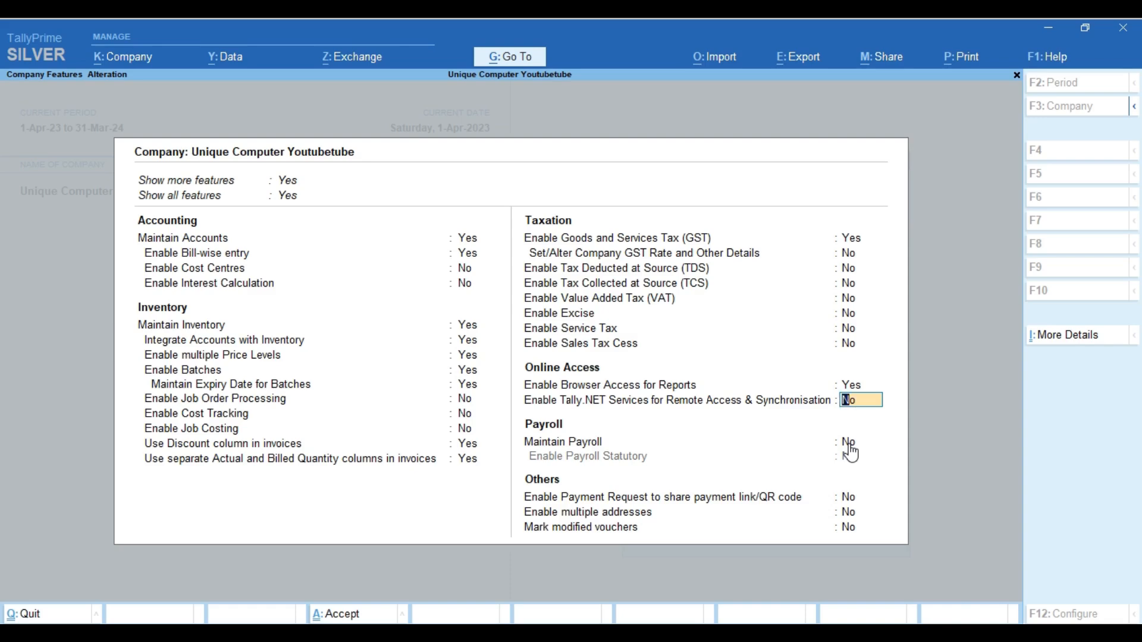
pyautogui.write('y')
pyautogui.press('Return')
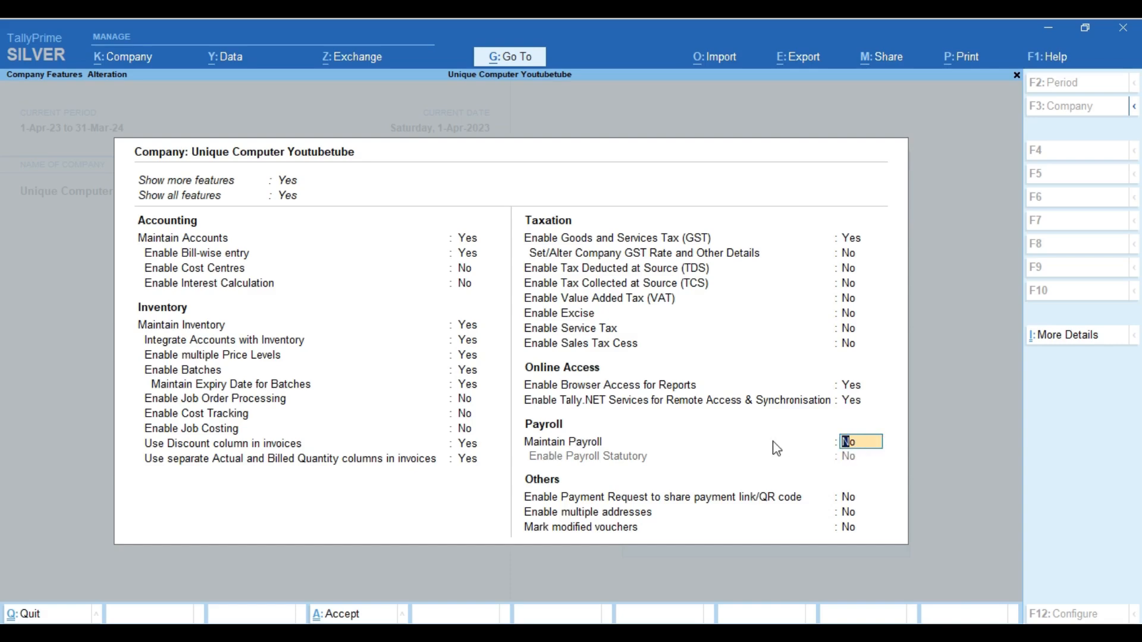
# Set Enable Payment Request to share payment link/QR code to Yes, bringing up Merchant Profile Details
pyautogui.click(855, 504)
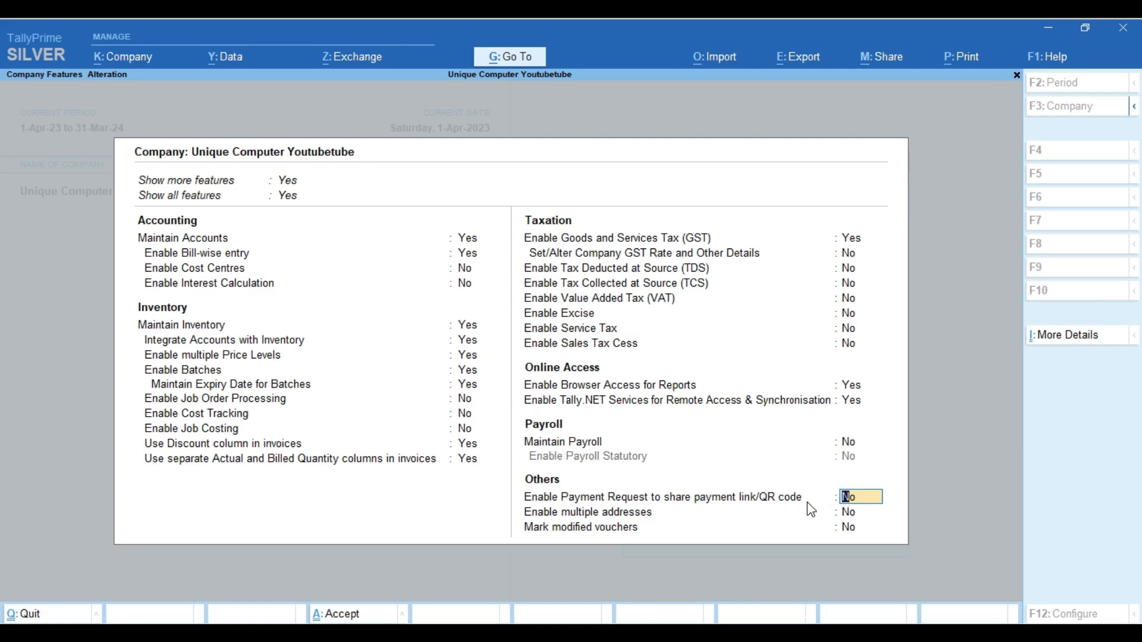
pyautogui.write('y')
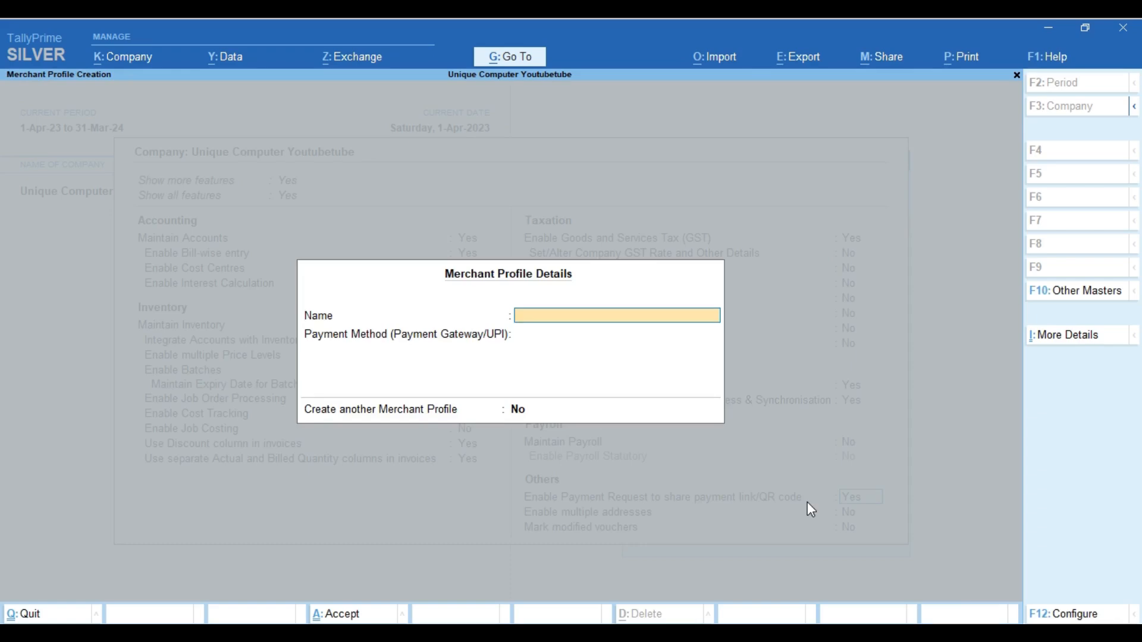
# Save a merchant profile with the owner's name, UPI payment method and the business UPI ID
pyautogui.press('Return')
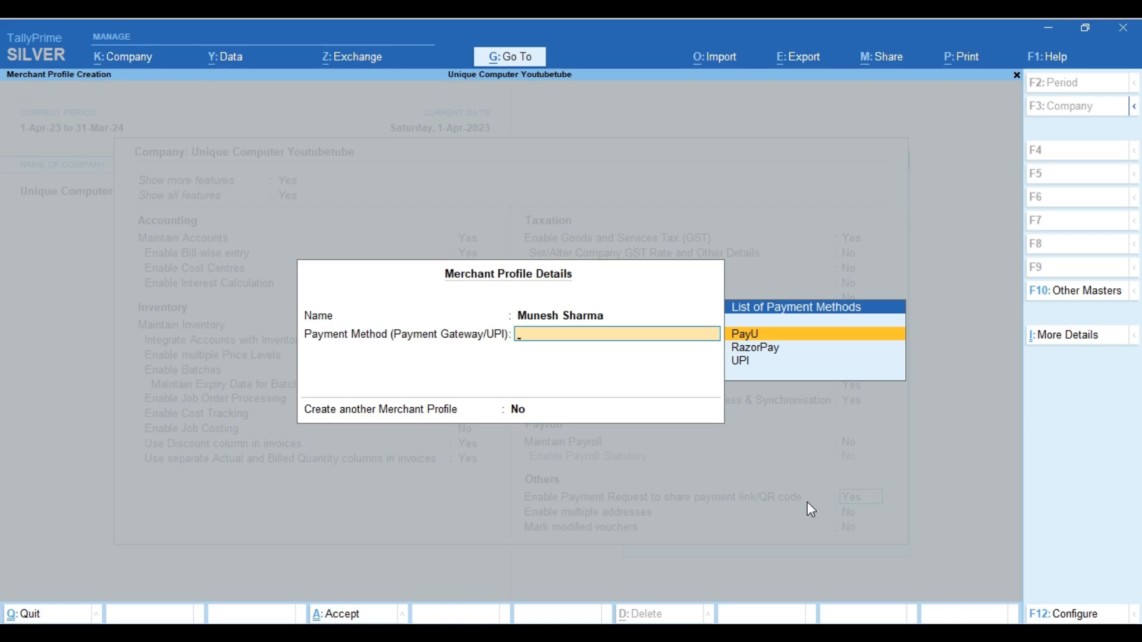
pyautogui.press('Down')
pyautogui.press('Down')
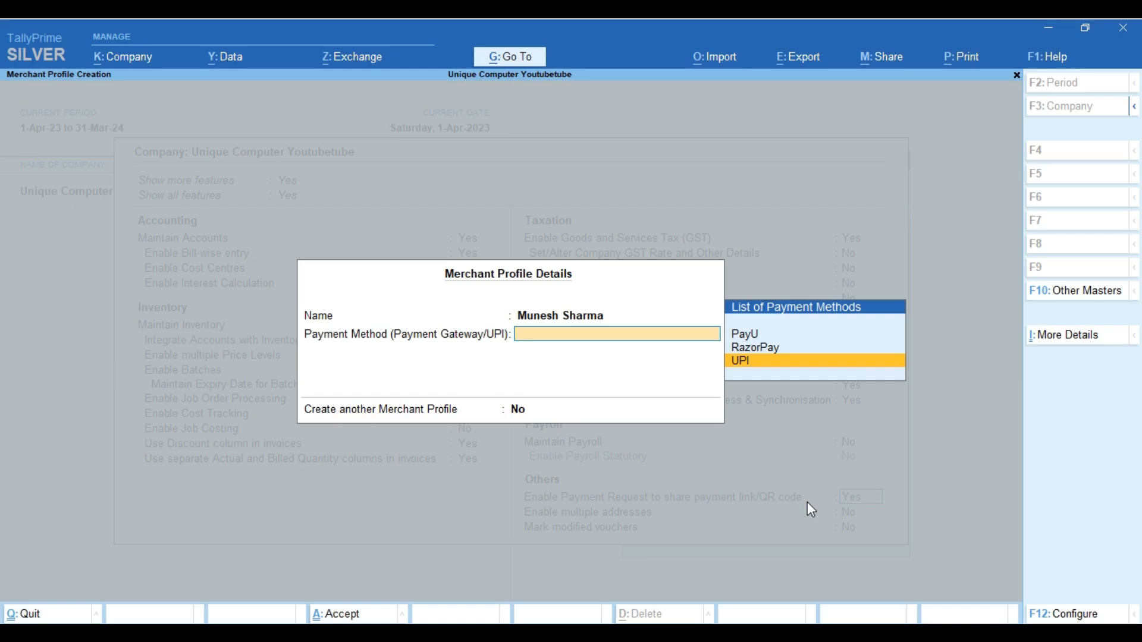
pyautogui.press('Return')
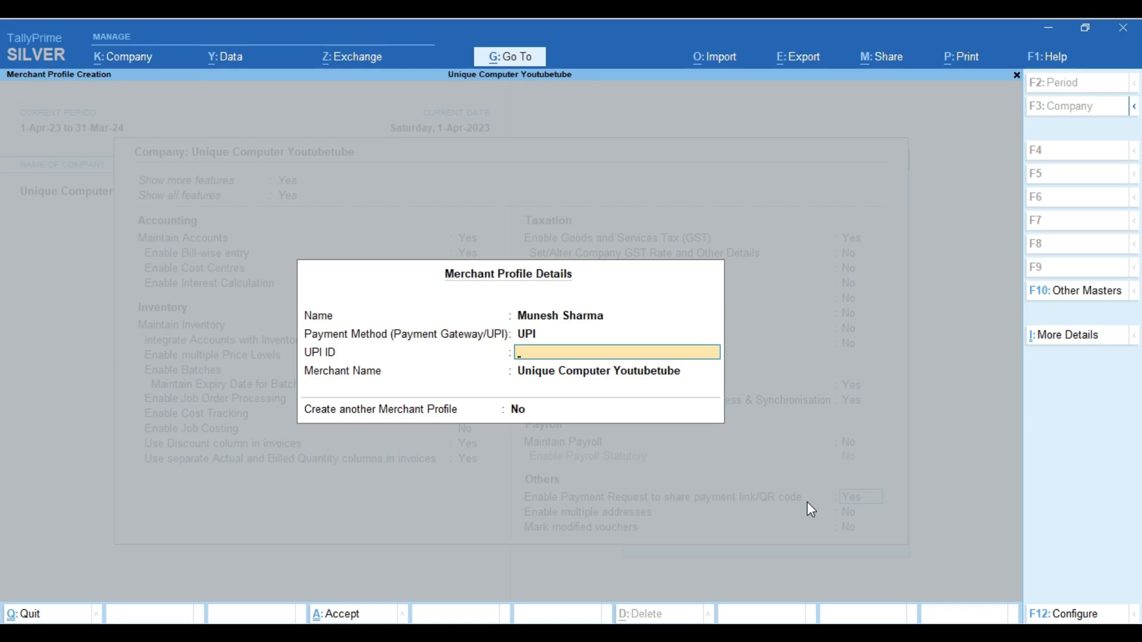
pyautogui.press('Return')
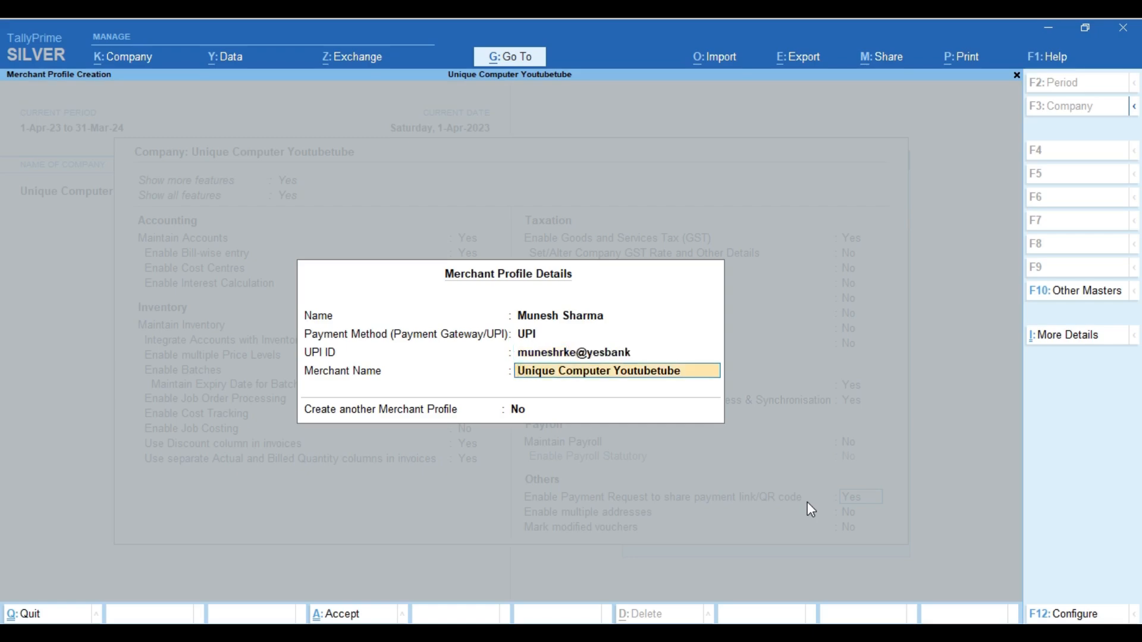
pyautogui.press('Return')
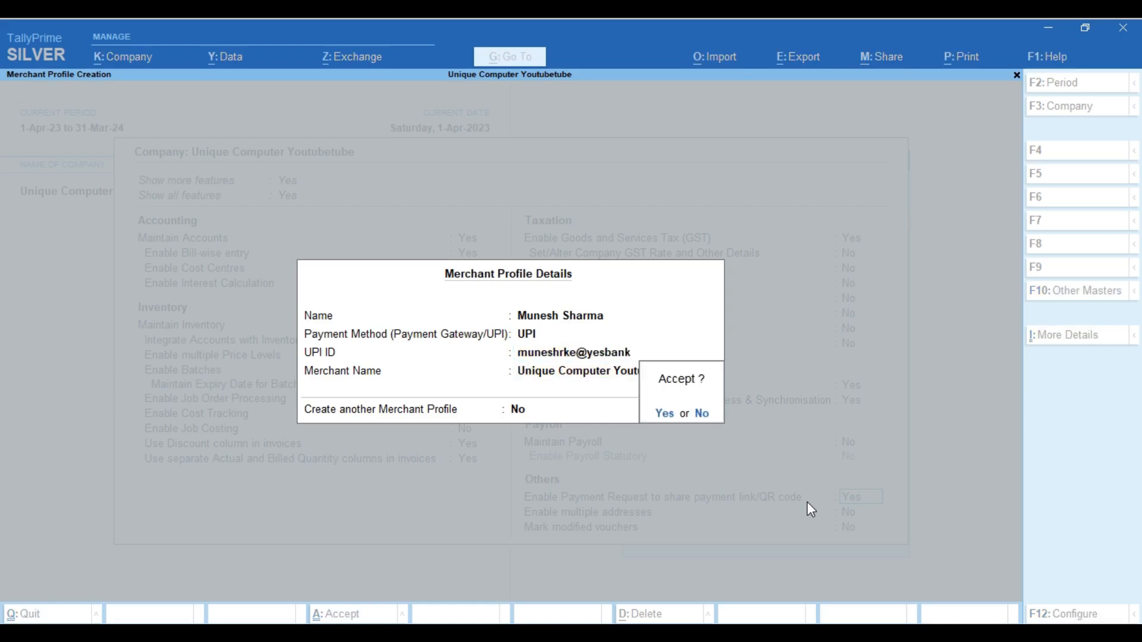
pyautogui.press('Return')
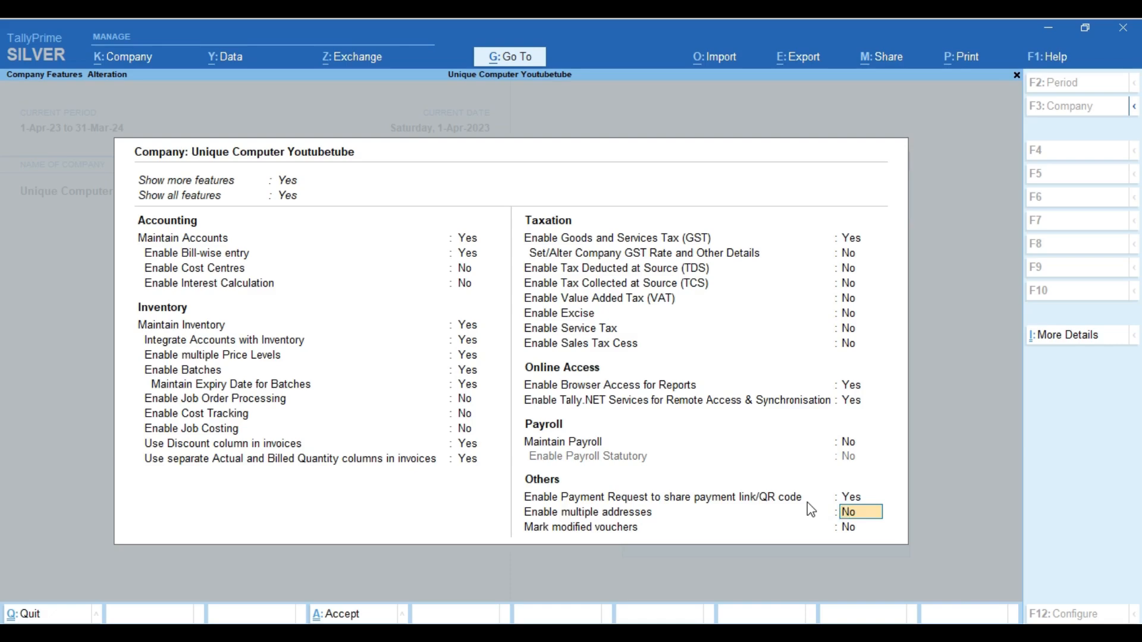
# Enable multiple addresses and step through the Primary address's mailing details
pyautogui.write('y')
pyautogui.press('Return')
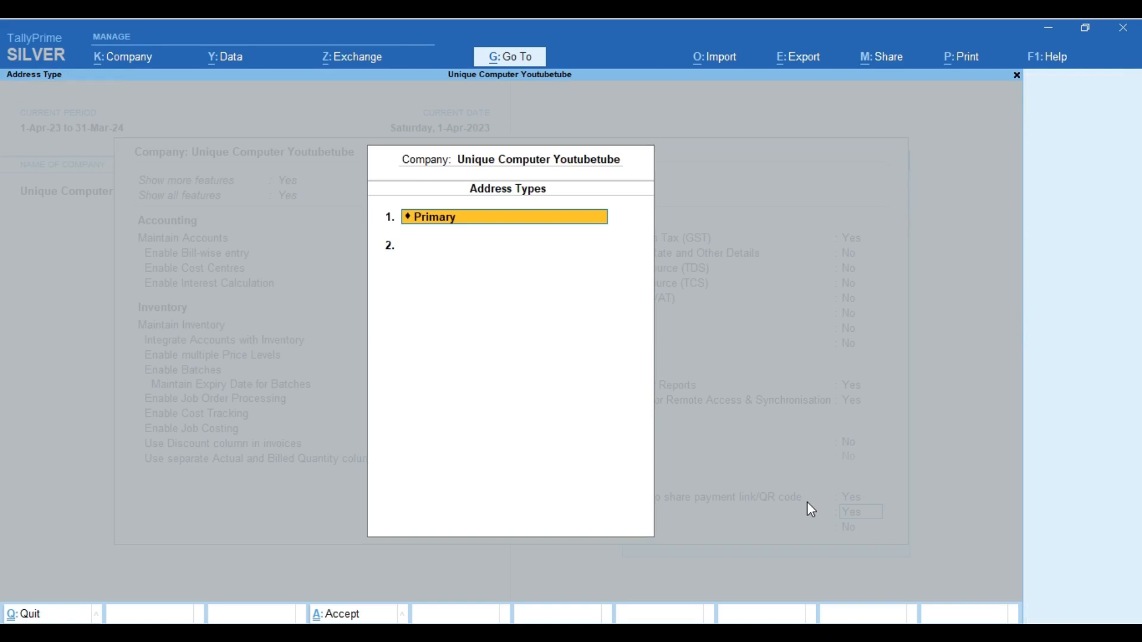
pyautogui.press('Return')
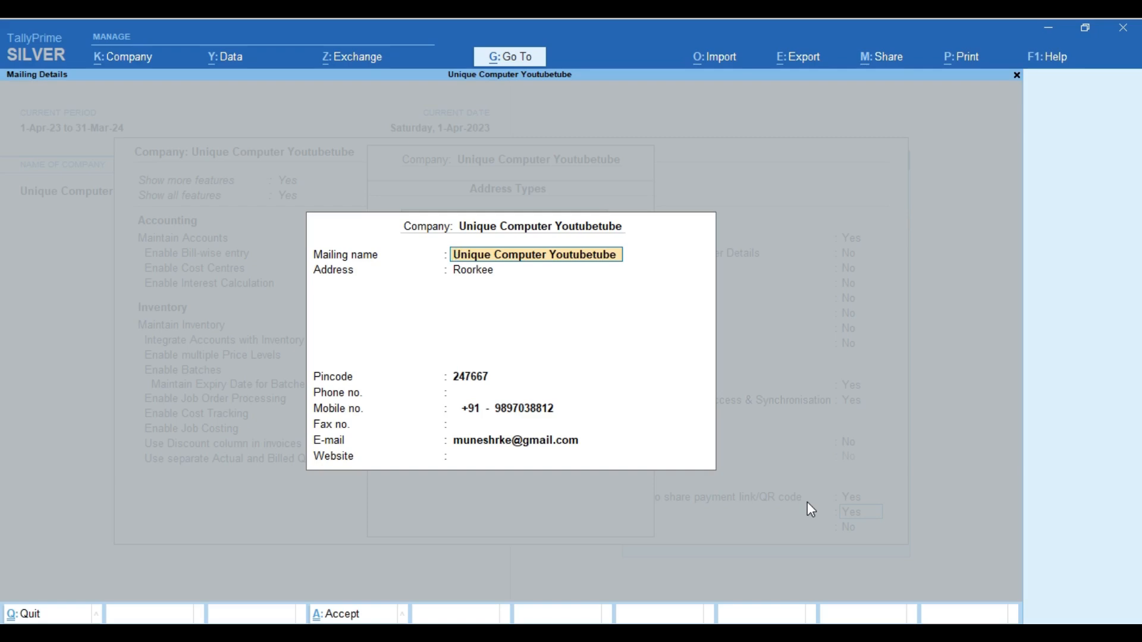
pyautogui.press('Return')
pyautogui.press('Return')
pyautogui.press('Return')
pyautogui.press('Return')
pyautogui.press('Return')
pyautogui.press('Return')
pyautogui.press('Return')
pyautogui.press('Return')
pyautogui.press('Return')
pyautogui.press('Return')
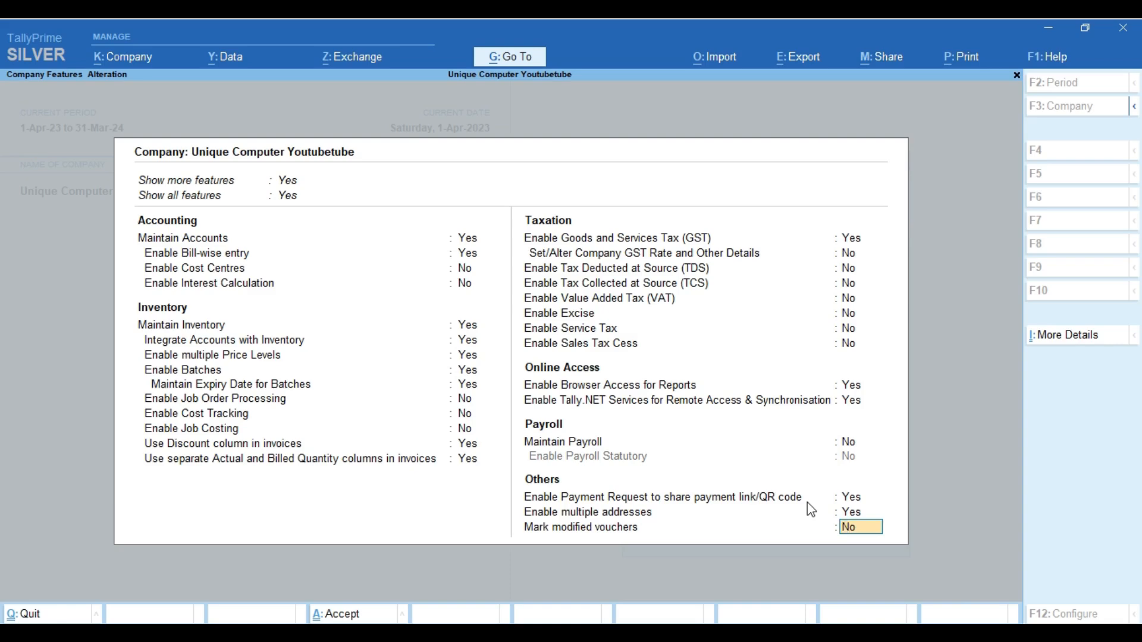
# Set Mark modified vouchers to Yes and accept the Company Features changes
pyautogui.write('y')
pyautogui.press('Return')
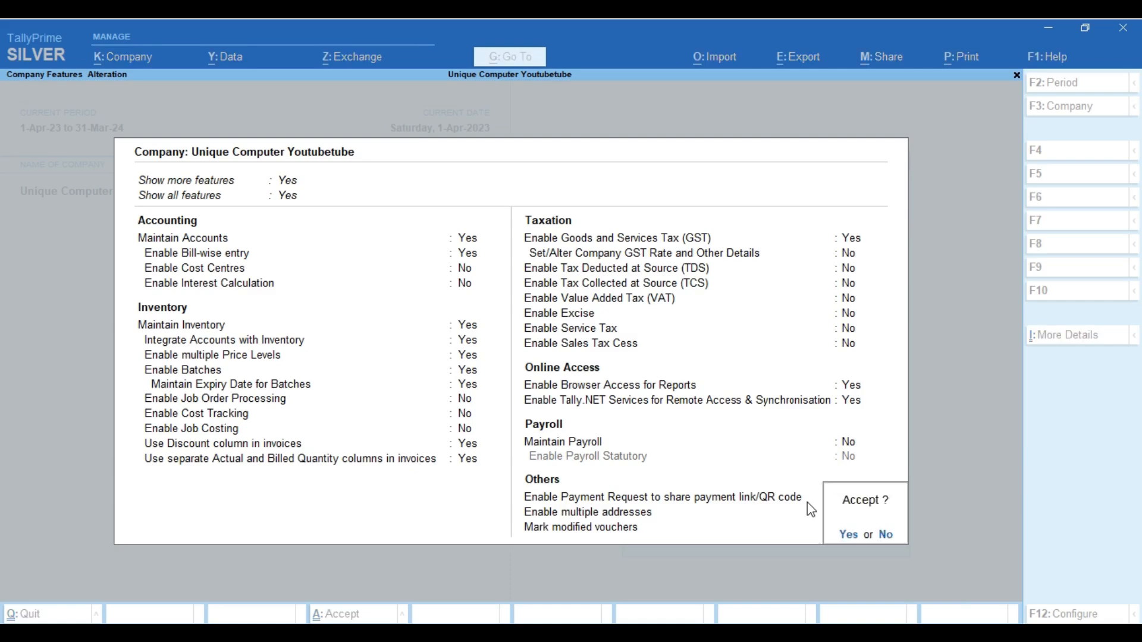
pyautogui.press('Return')
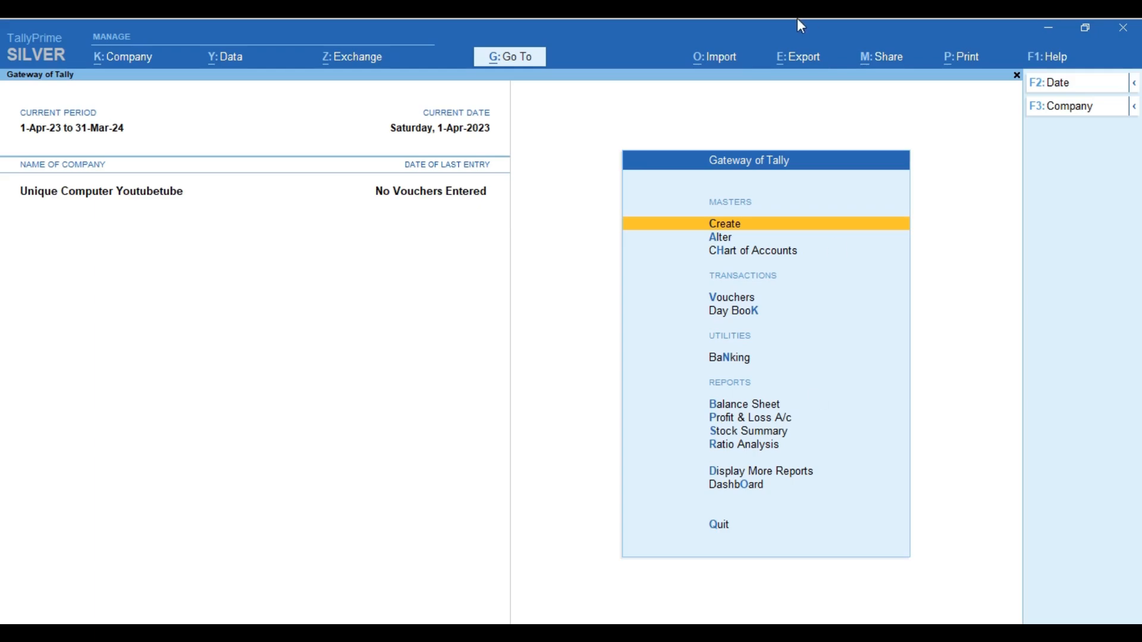
# Open Vouchers from the Gateway of Tally to start a blank Payment voucher No. 1
pyautogui.press('Down')
pyautogui.press('Down')
pyautogui.press('Down')
pyautogui.press('Down')
pyautogui.press('Up')
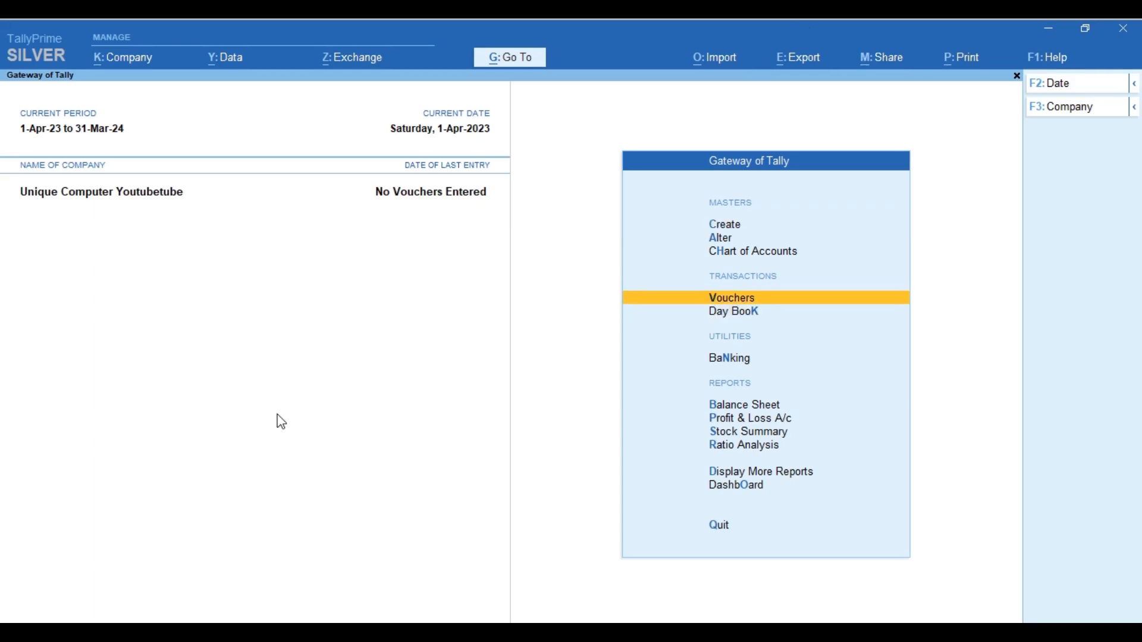
pyautogui.press('Return')
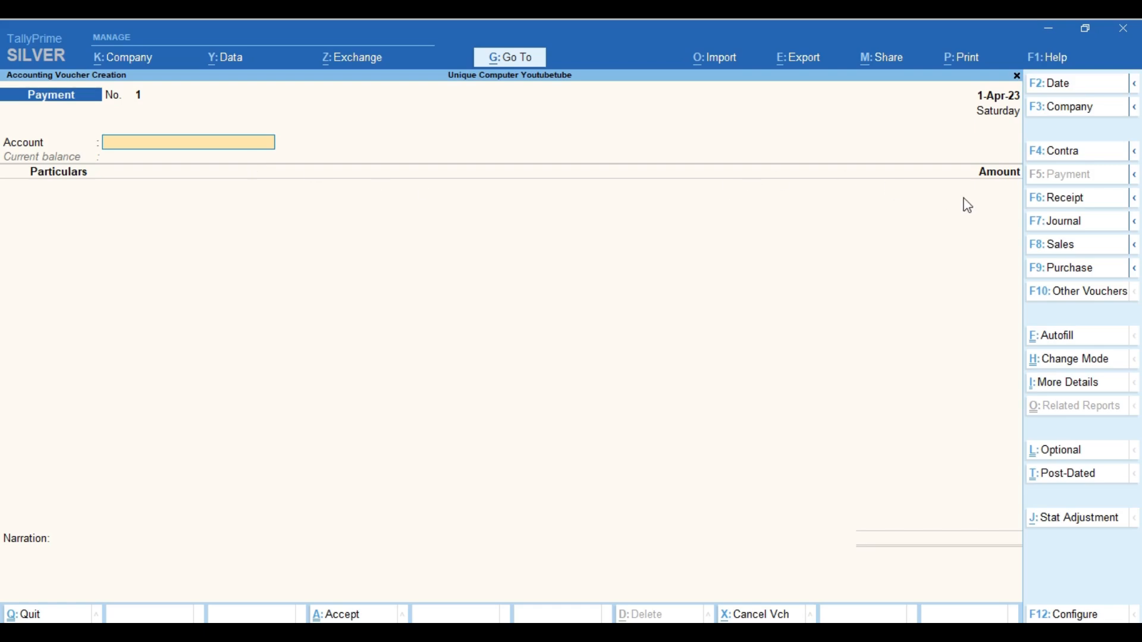
# Try Receipt and Journal voucher types, quit and reopen voucher entry, then switch to Sales
pyautogui.press('F6')
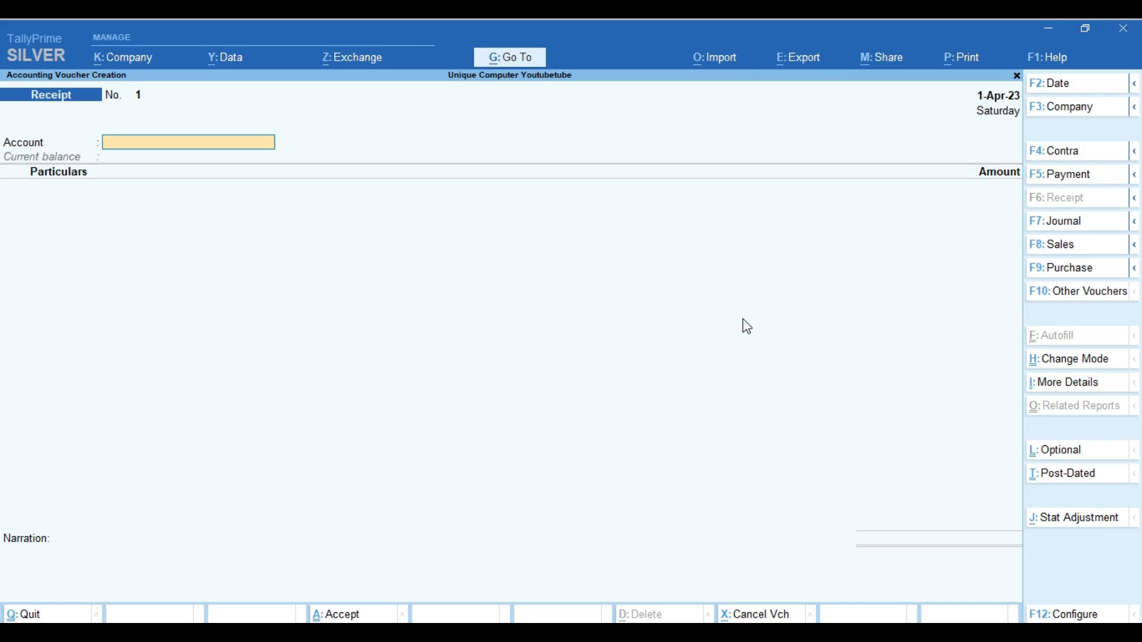
pyautogui.click(1069, 228)
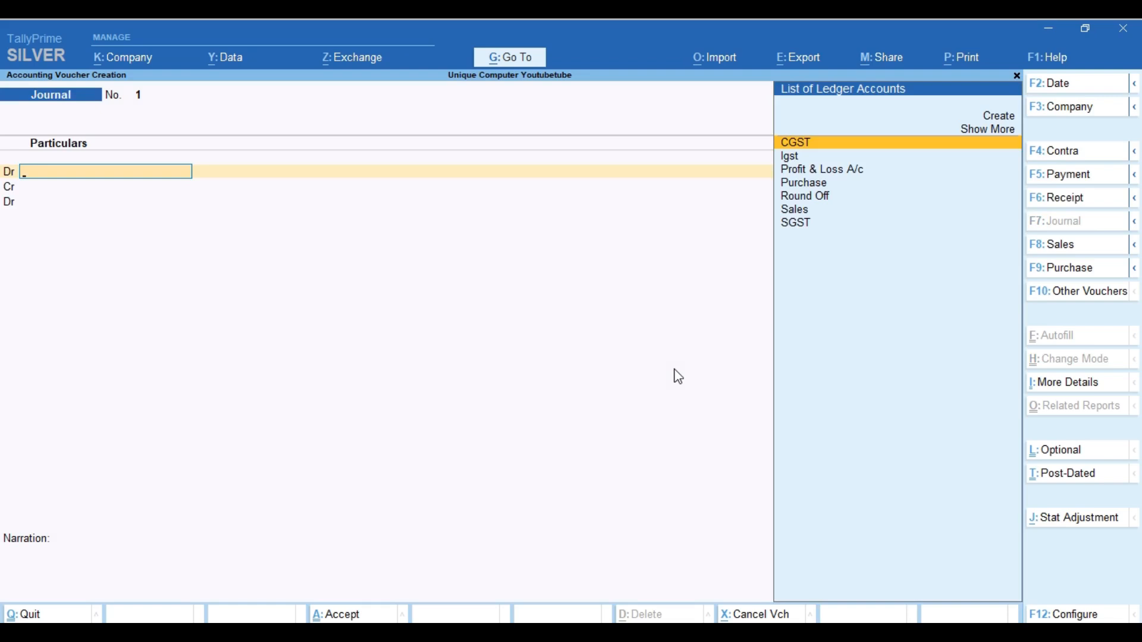
pyautogui.press('Escape')
pyautogui.press('y')
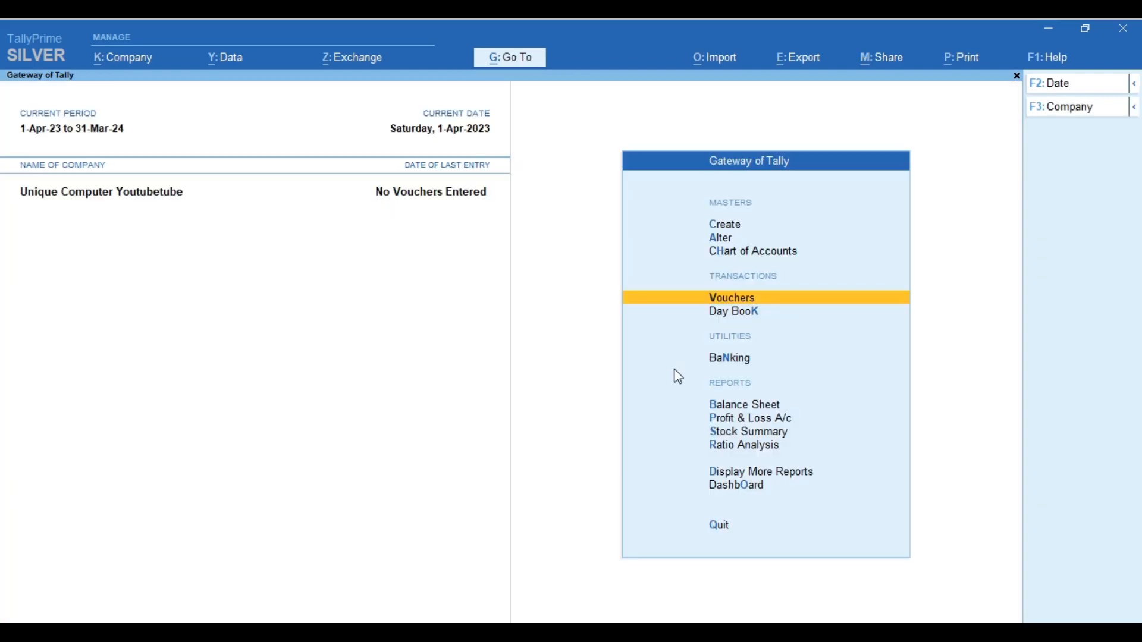
pyautogui.press('Return')
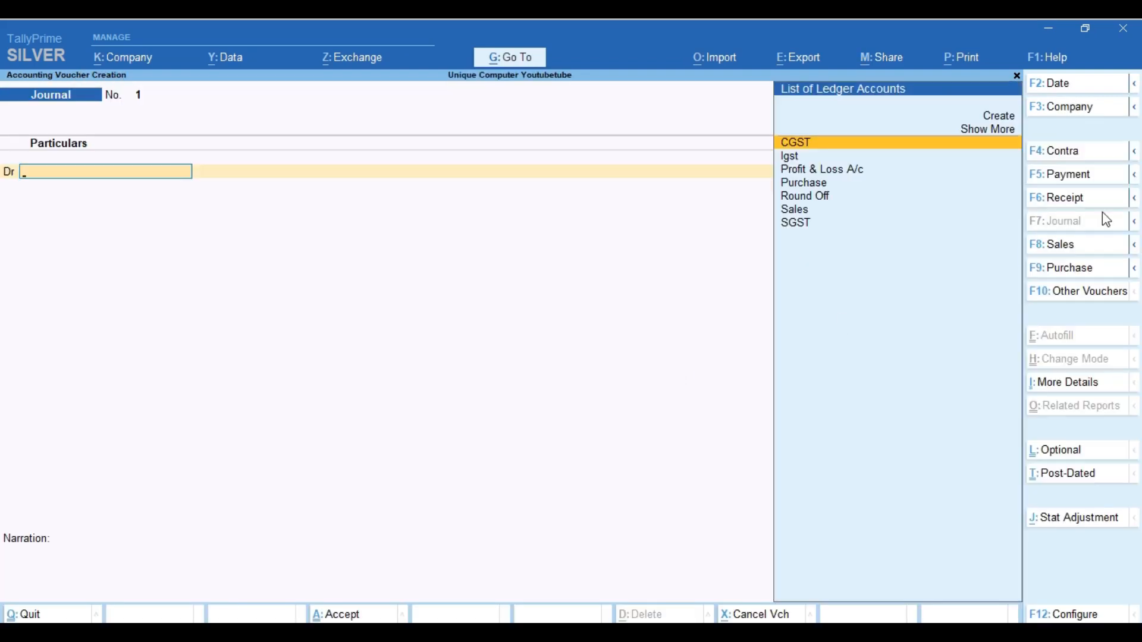
pyautogui.click(1061, 249)
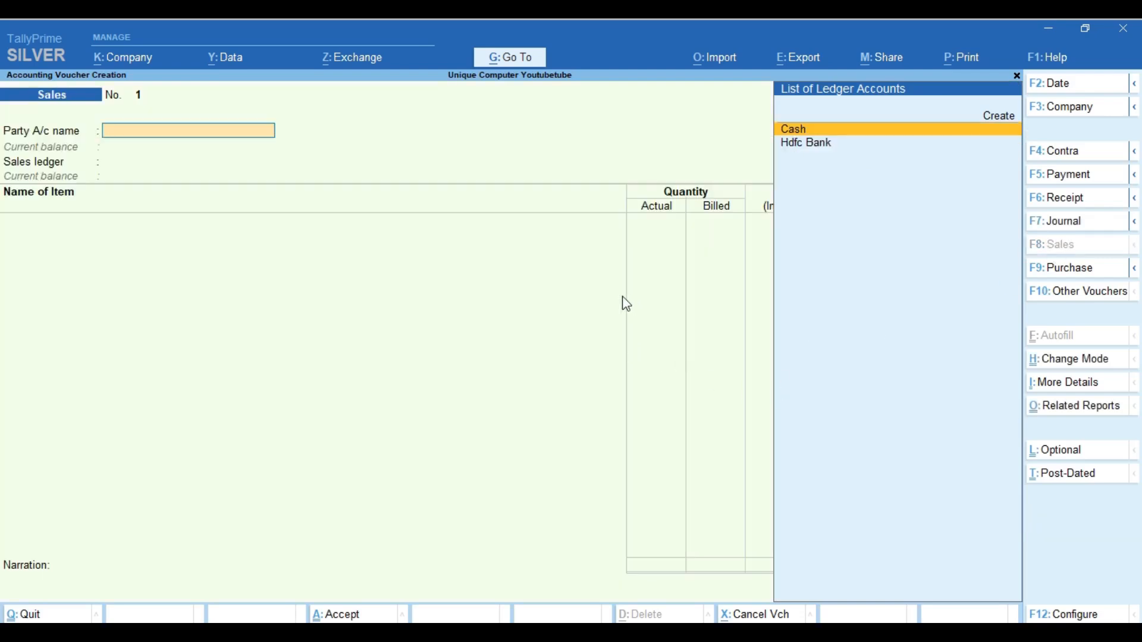
# Choose Cash as party account and Sales as sales ledger, then bring up F11 Company Features
pyautogui.press('Return')
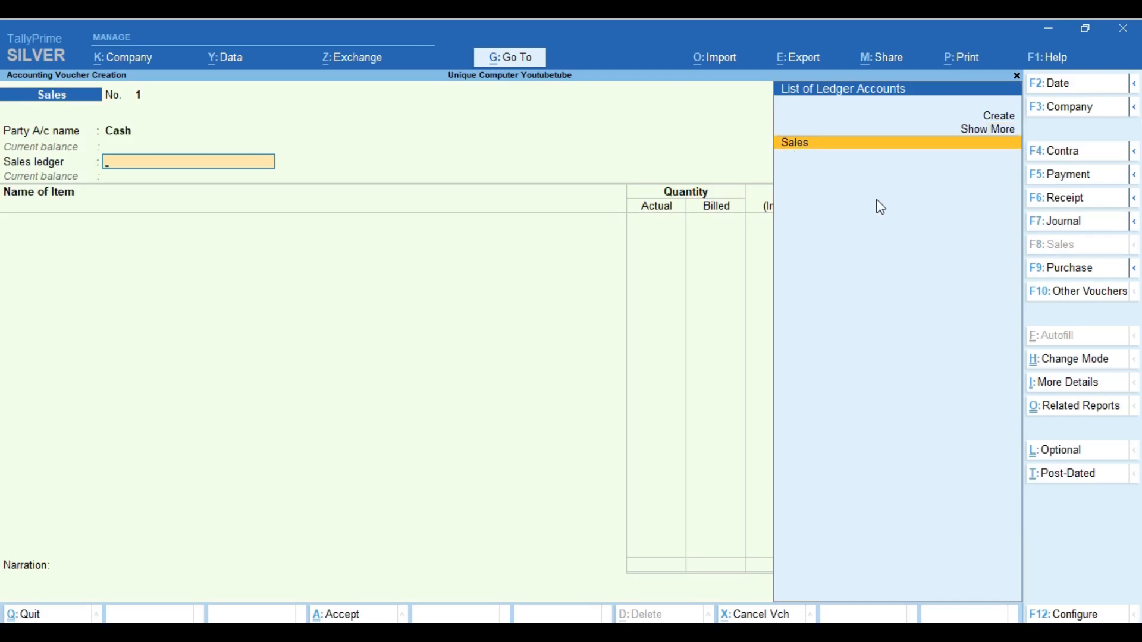
pyautogui.press('Return')
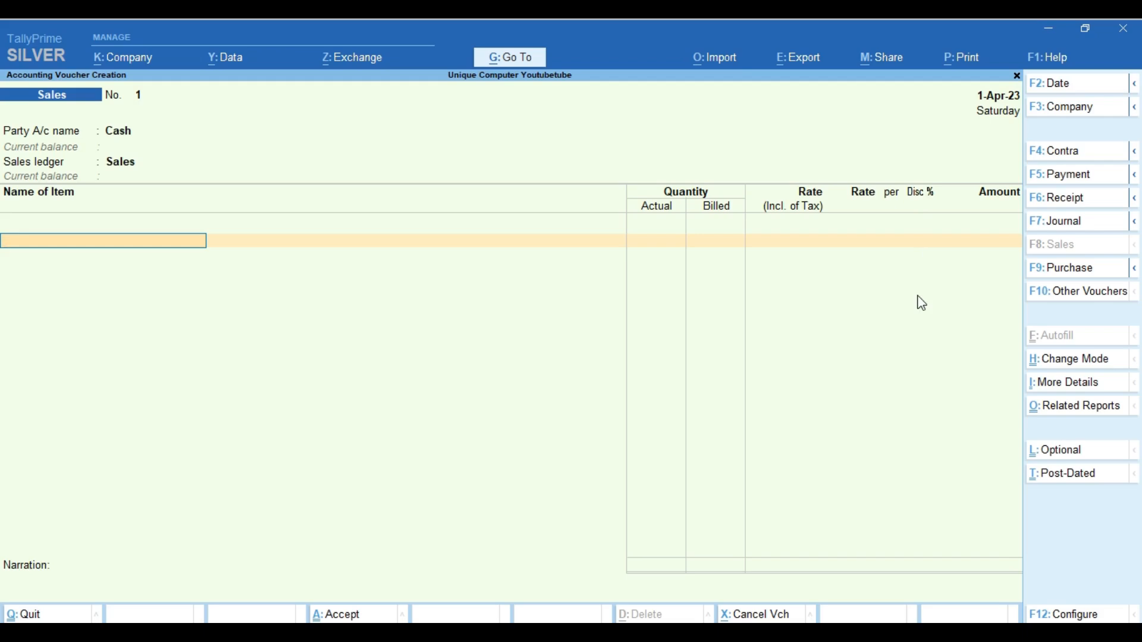
pyautogui.press('F11')
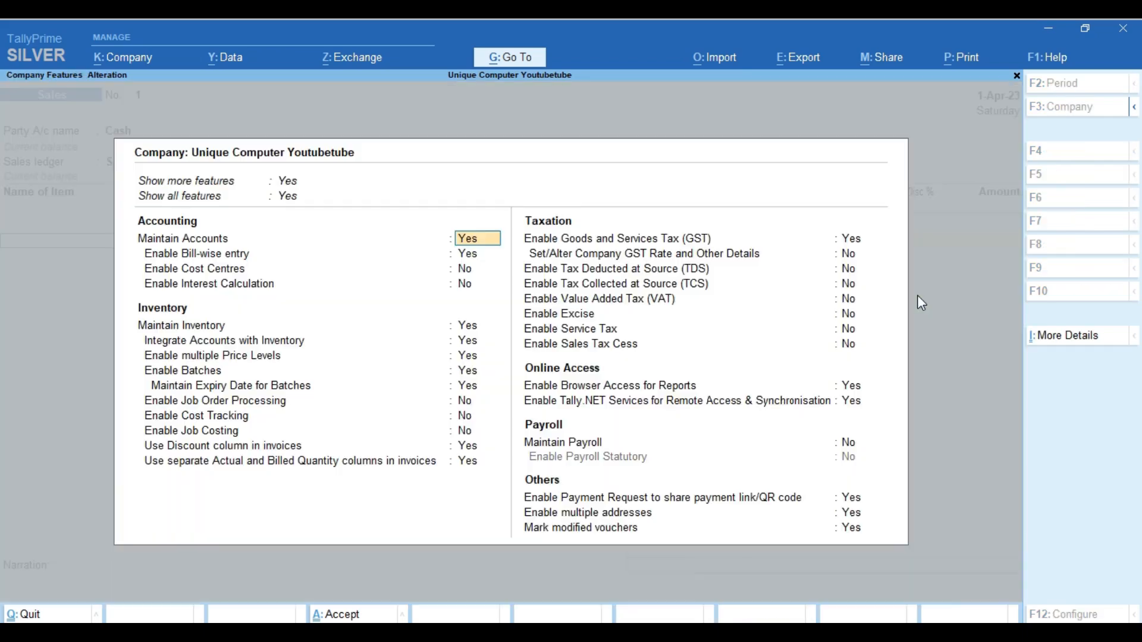
# Set the Discount column and separate Actual/Billed quantity columns to No and accept
pyautogui.click(469, 446)
pyautogui.write('n')
pyautogui.click(493, 463)
pyautogui.write('n')
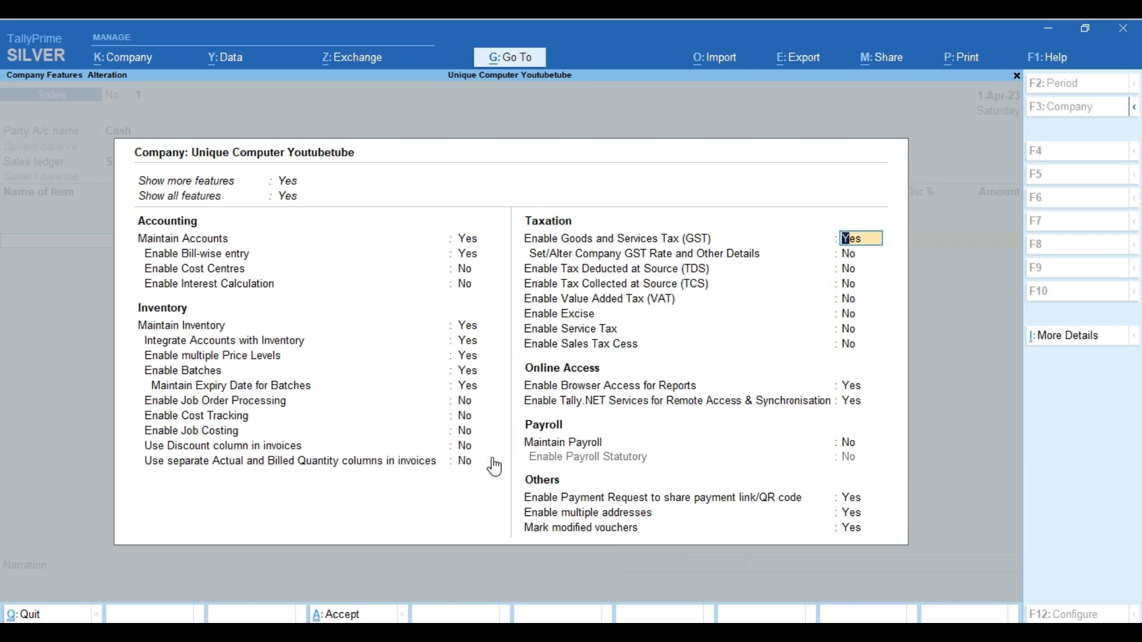
pyautogui.hotkey('ctrl', 'a')
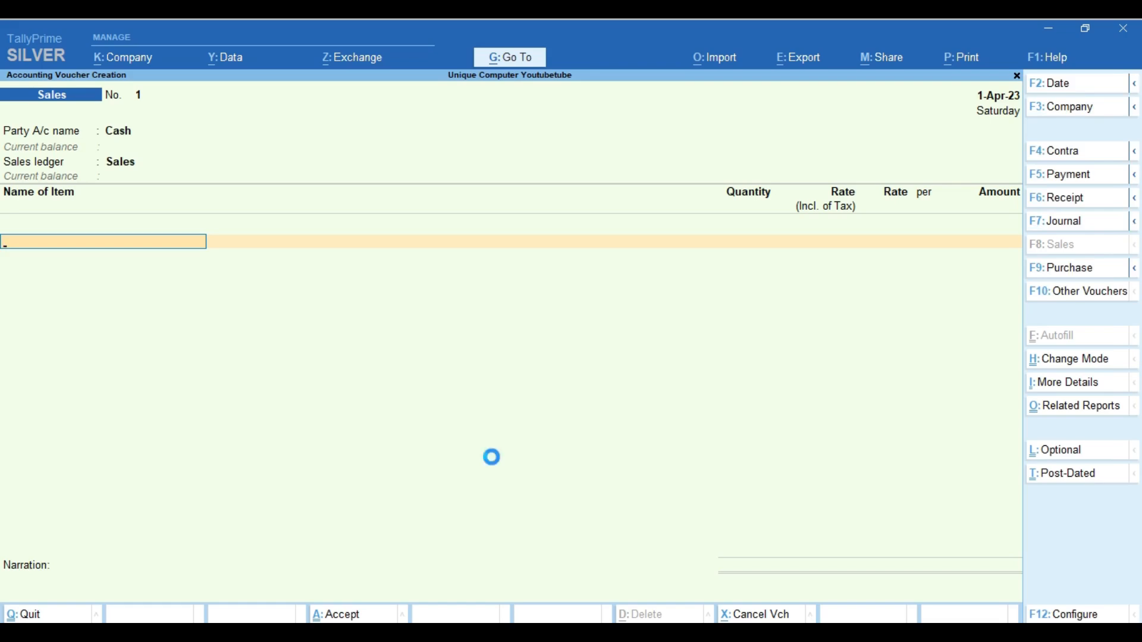
# Turn the Discount and separate Actual/Billed quantity columns back to Yes and accept
pyautogui.press('F11')
pyautogui.press('Return')
pyautogui.press('Return')
pyautogui.press('Return')
pyautogui.press('Return')
pyautogui.press('Return')
pyautogui.press('Return')
pyautogui.press('Return')
pyautogui.press('Return')
pyautogui.press('Return')
pyautogui.press('Return')
pyautogui.press('Return')
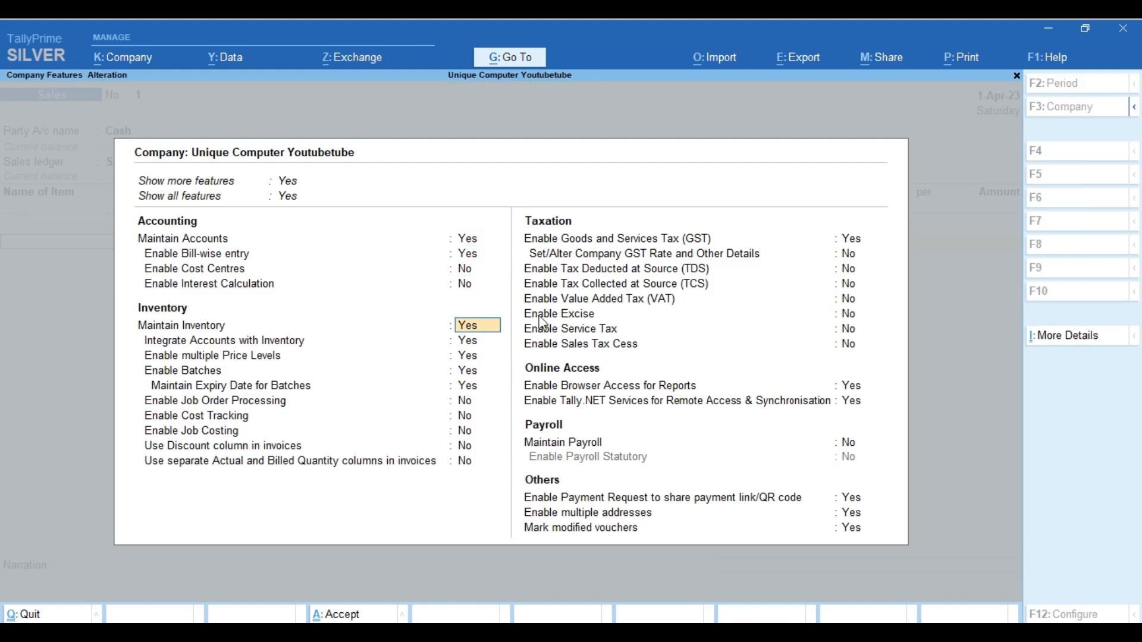
pyautogui.write('yy')
pyautogui.press('ctrl')
pyautogui.hotkey('ctrl', 'a')
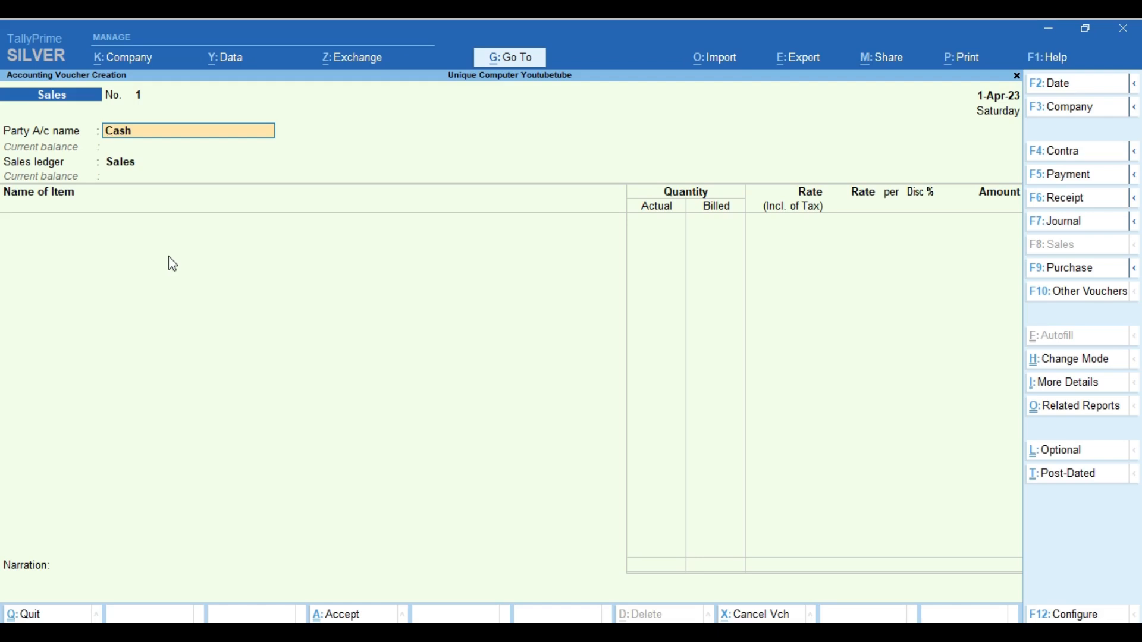
# Change the voucher to Purchase and bring up the Change Voucher Type list
pyautogui.click(1065, 272)
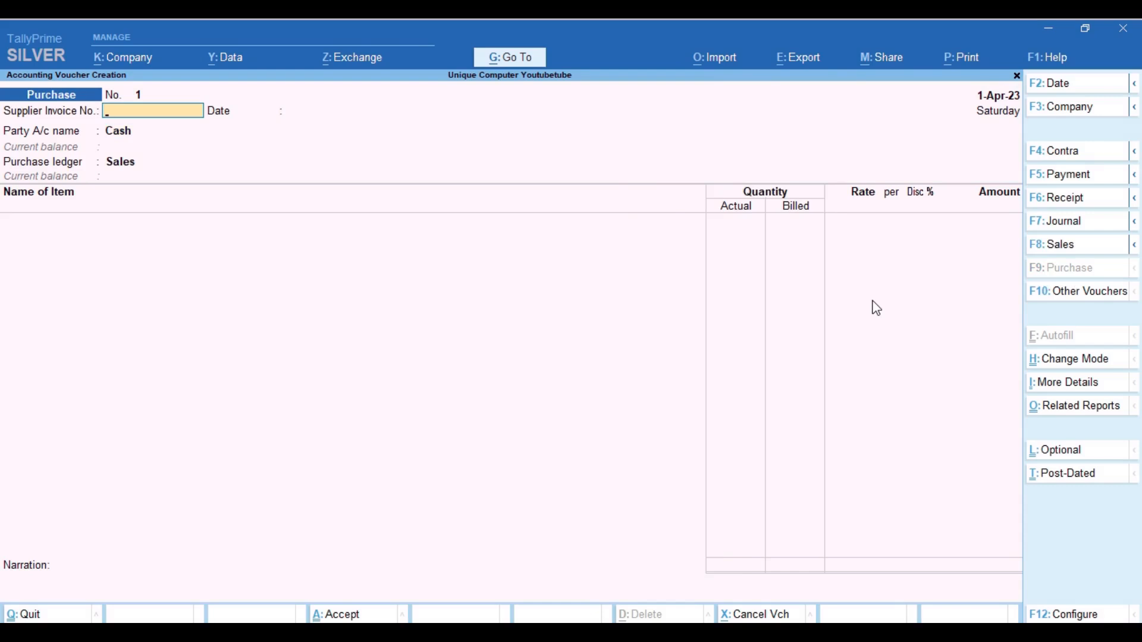
pyautogui.click(1074, 300)
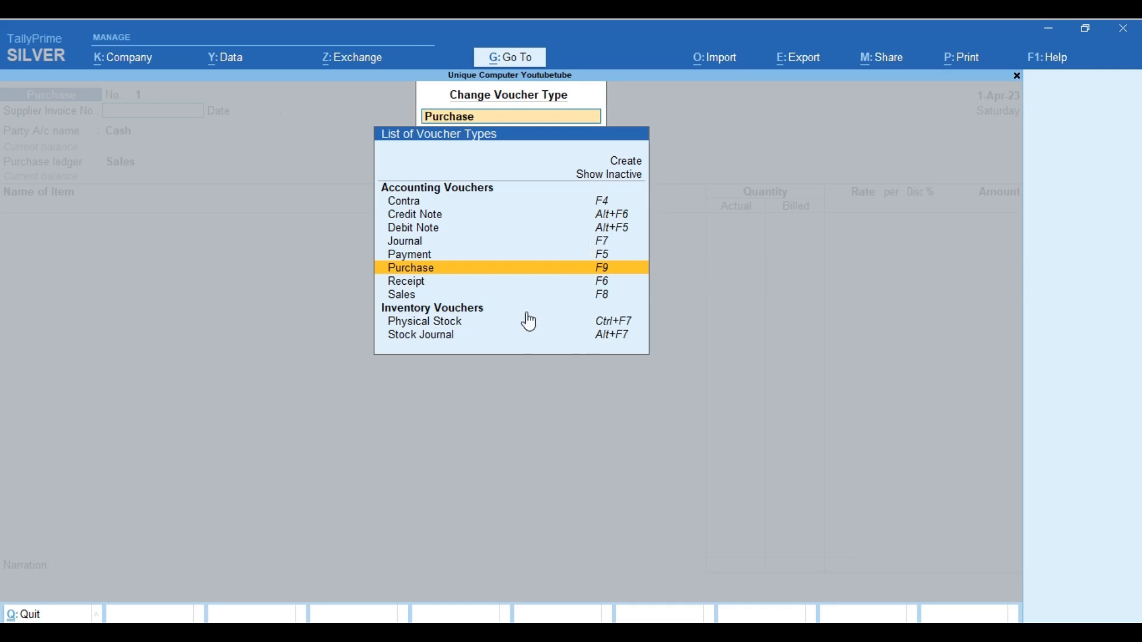
# Show inactive voucher types in the voucher type list, then close the list
pyautogui.click(616, 177)
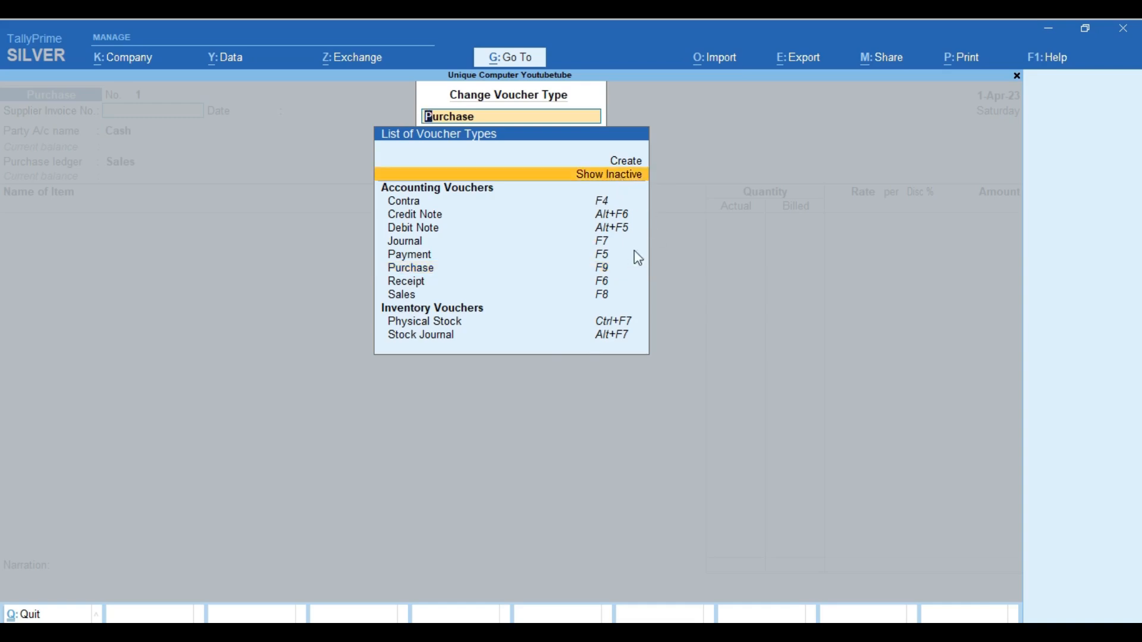
pyautogui.press('Return')
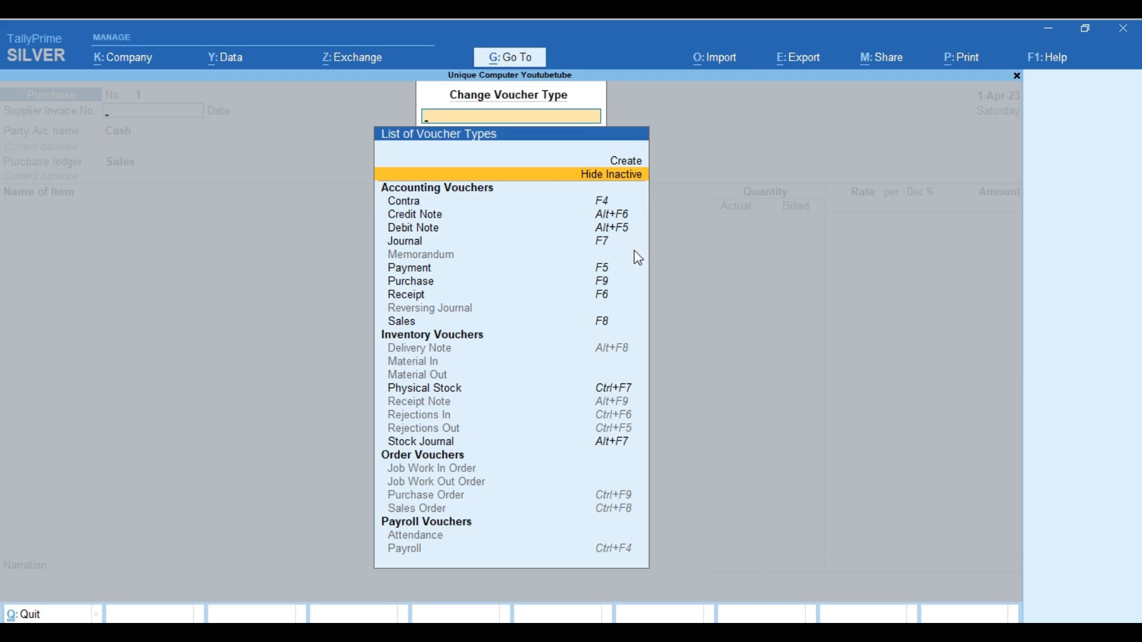
pyautogui.press('Escape')
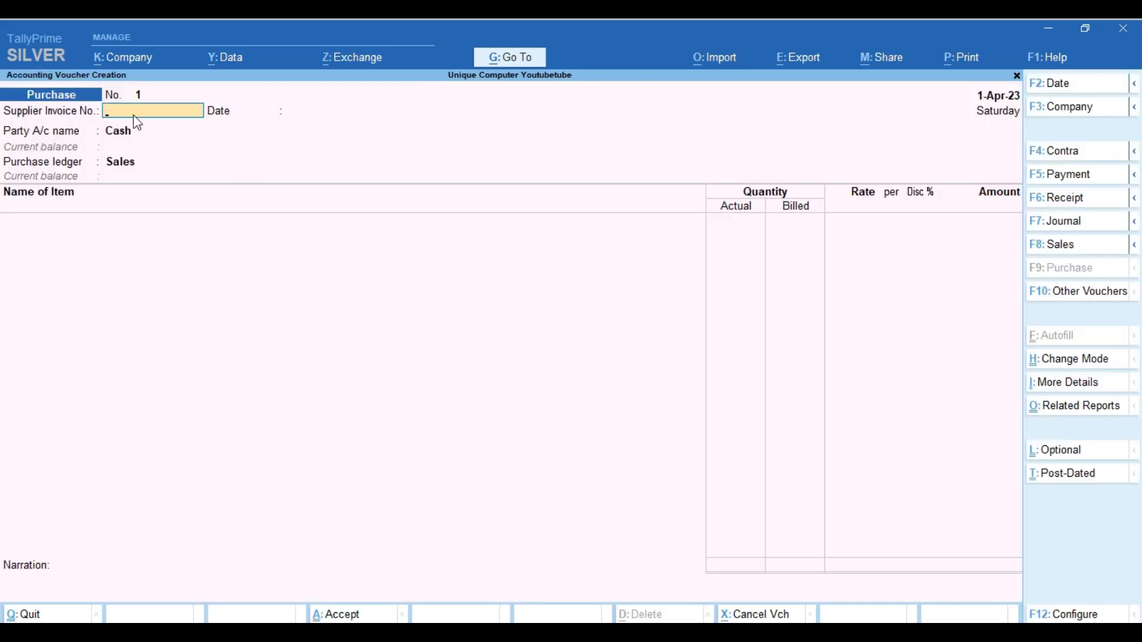
# Change the voucher to Sales No. 1 with Cash as party, keeping the date 1-Apr-23
pyautogui.click(1050, 252)
pyautogui.press('Return')
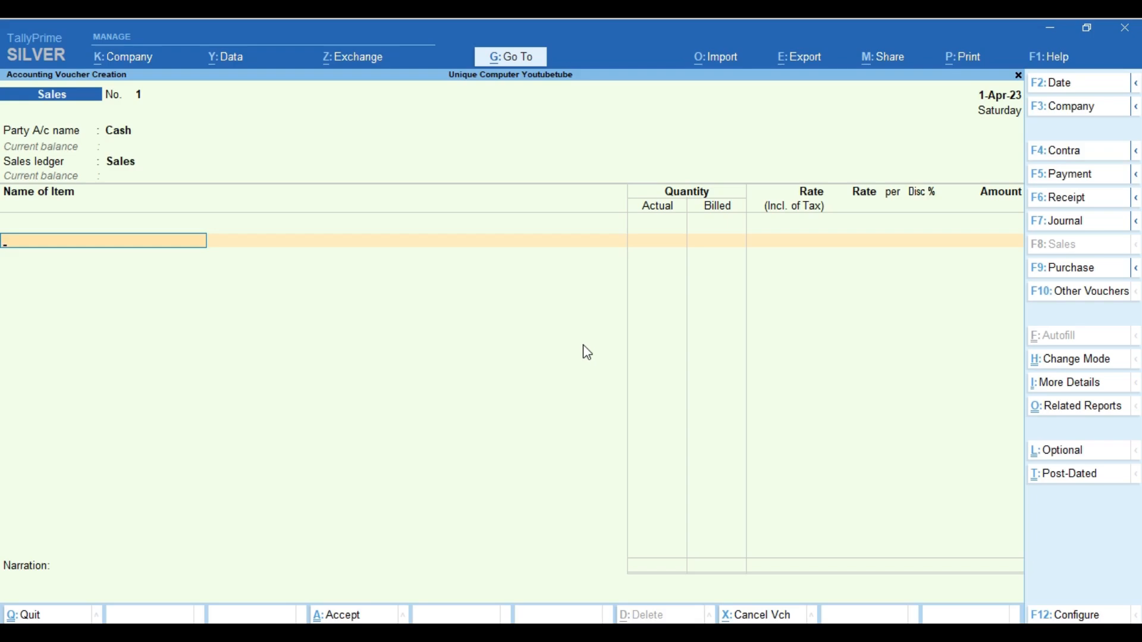
pyautogui.click(1053, 88)
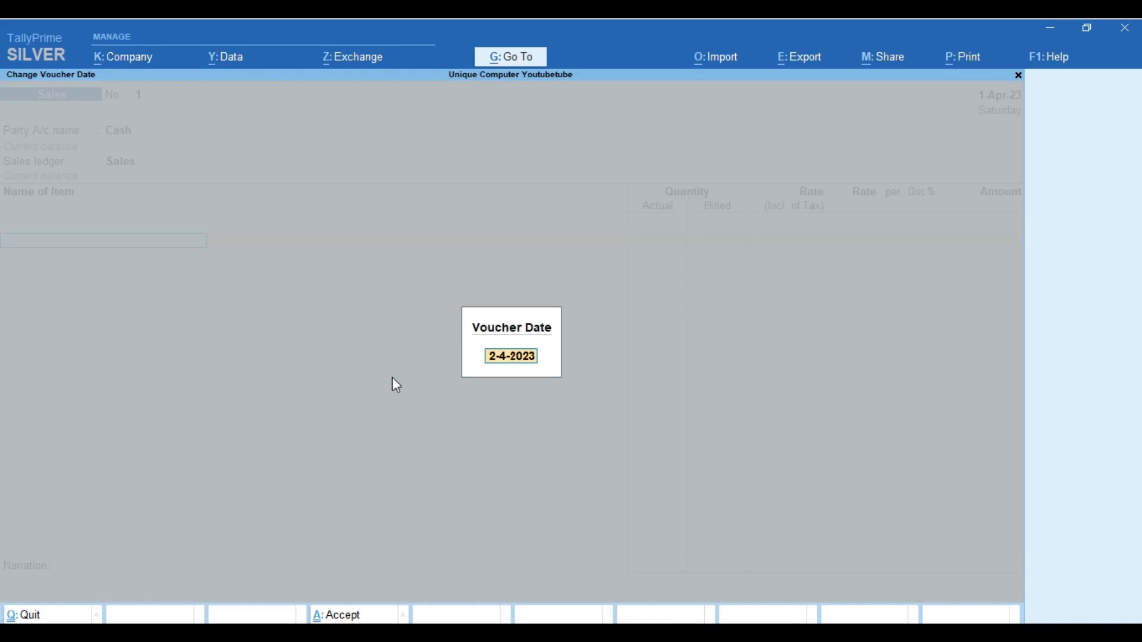
pyautogui.press('Escape')
pyautogui.press('Escape')
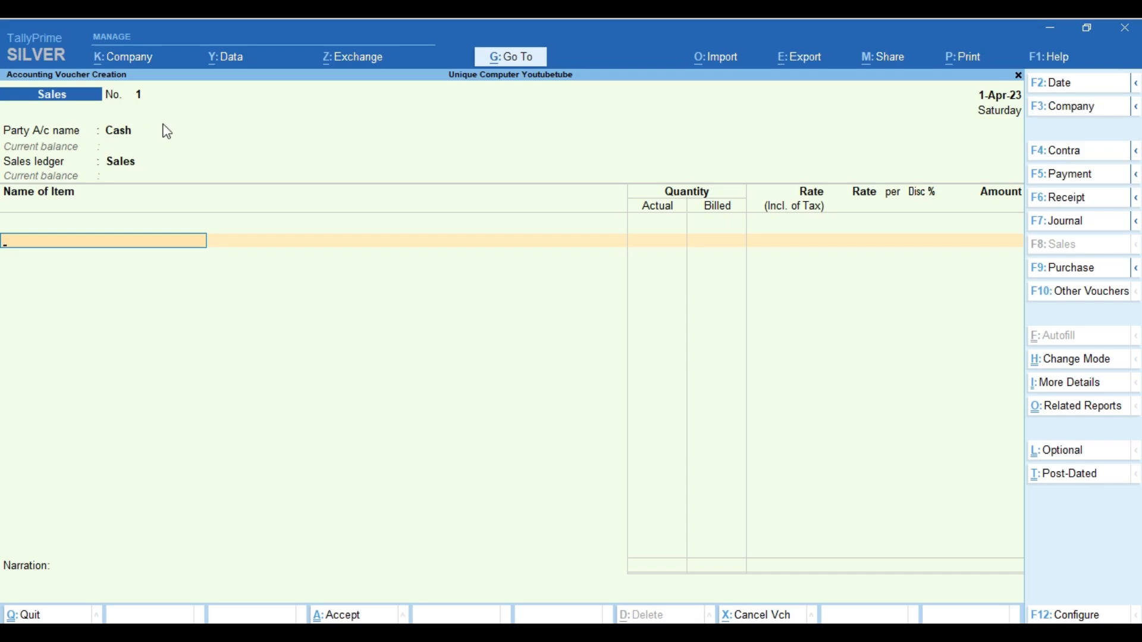
# Open the Sales voucher type in Alter Master and reach its Method of Voucher Numbering list
pyautogui.click(510, 58)
pyautogui.press('Up')
pyautogui.press('Up')
pyautogui.press('Up')
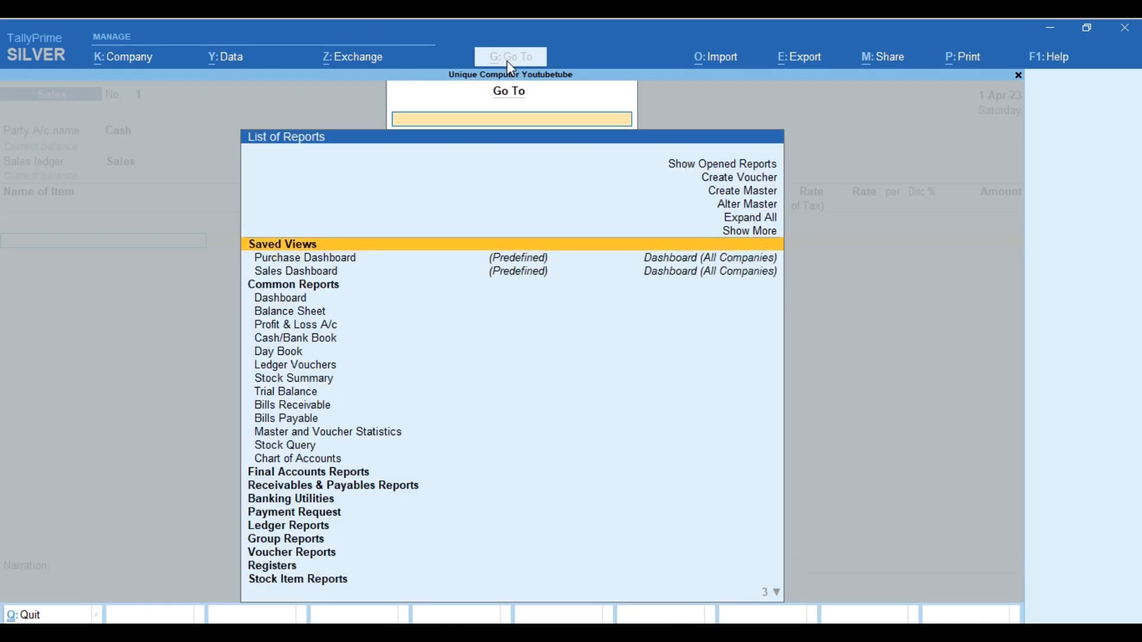
pyautogui.press('Return')
pyautogui.press('Down')
pyautogui.press('Down')
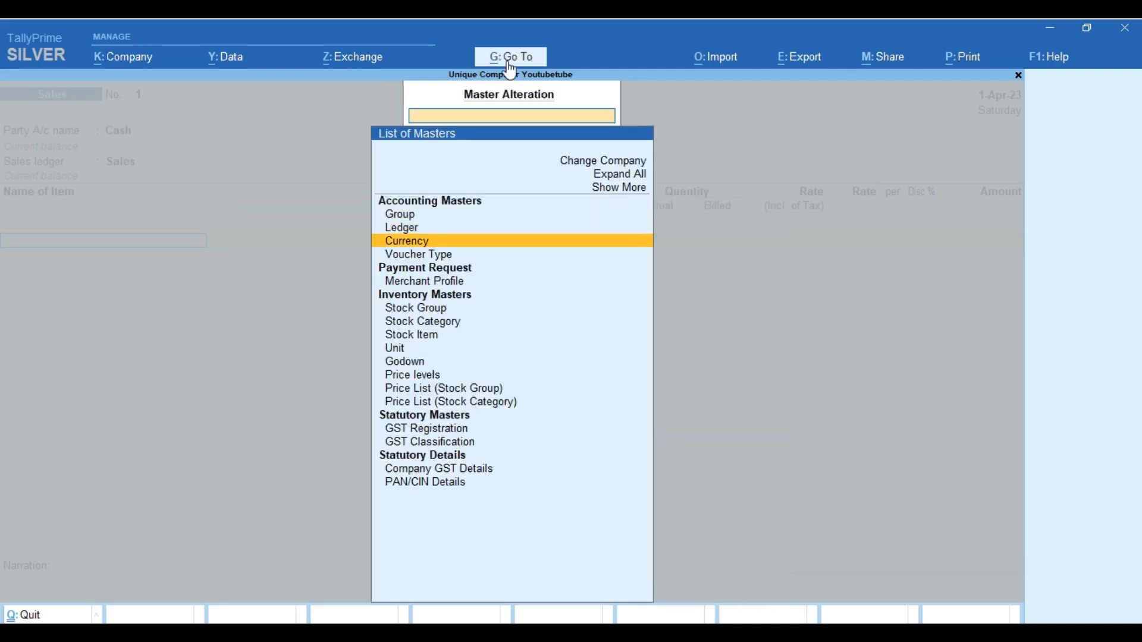
pyautogui.press('Down')
pyautogui.press('Return')
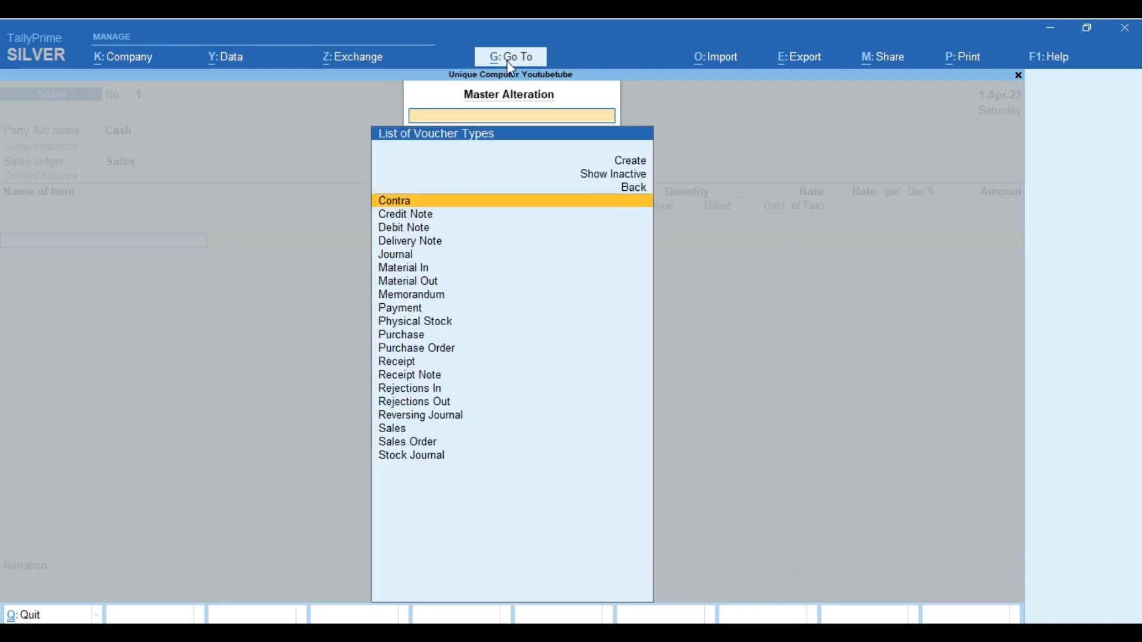
pyautogui.write('Sa')
pyautogui.press('Return')
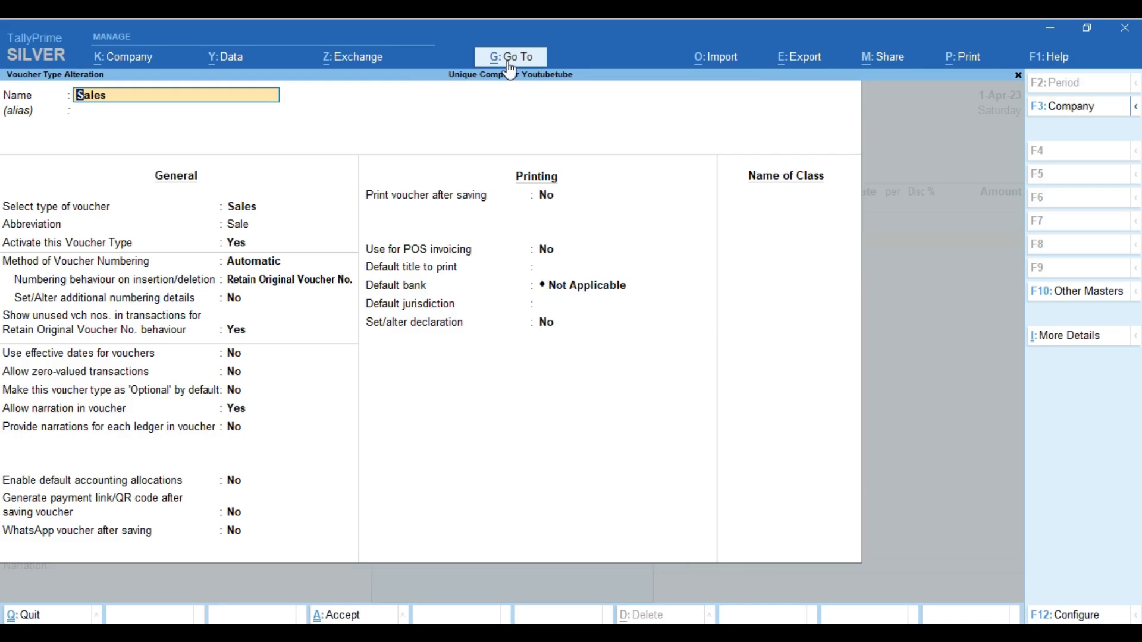
pyautogui.press('Return')
pyautogui.press('Return')
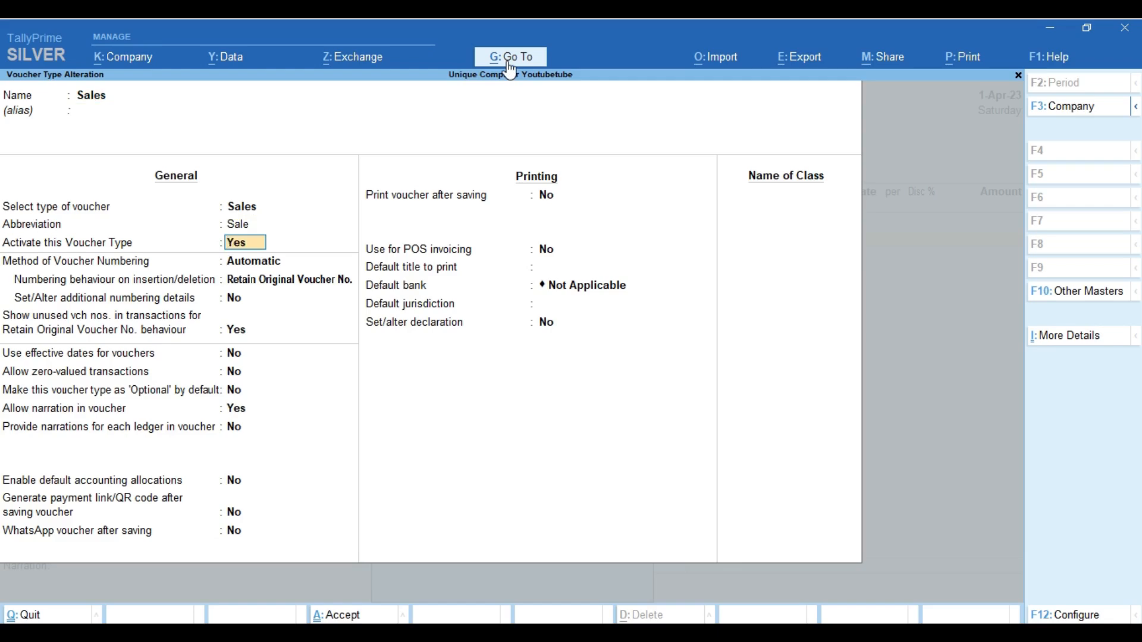
pyautogui.press('Return')
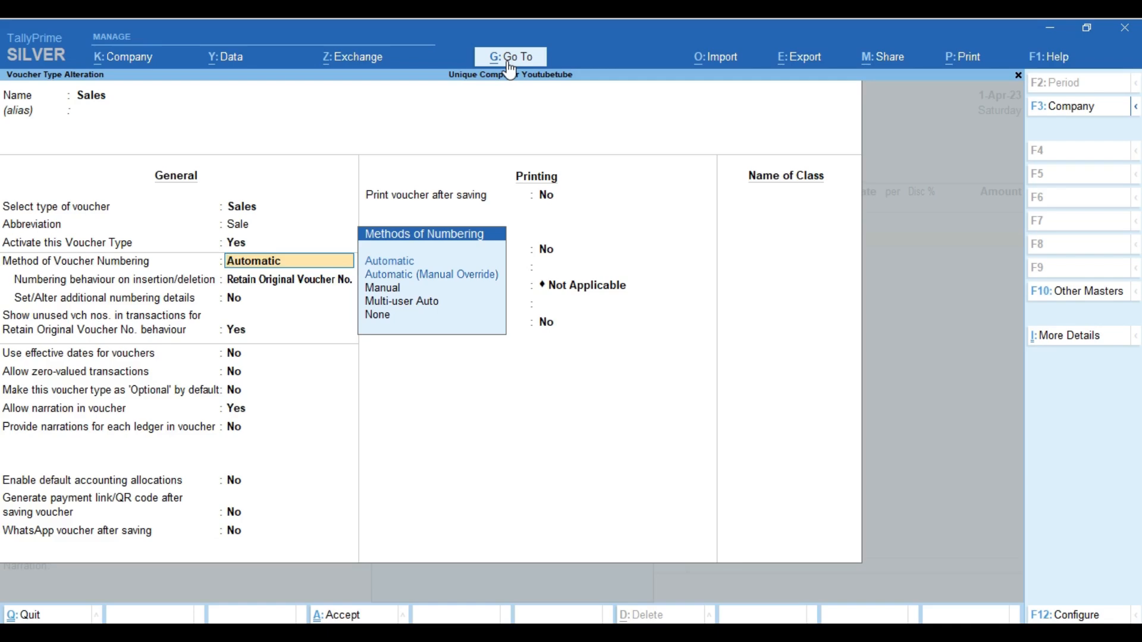
# Set the Sales voucher numbering method to Manual
pyautogui.press('Down')
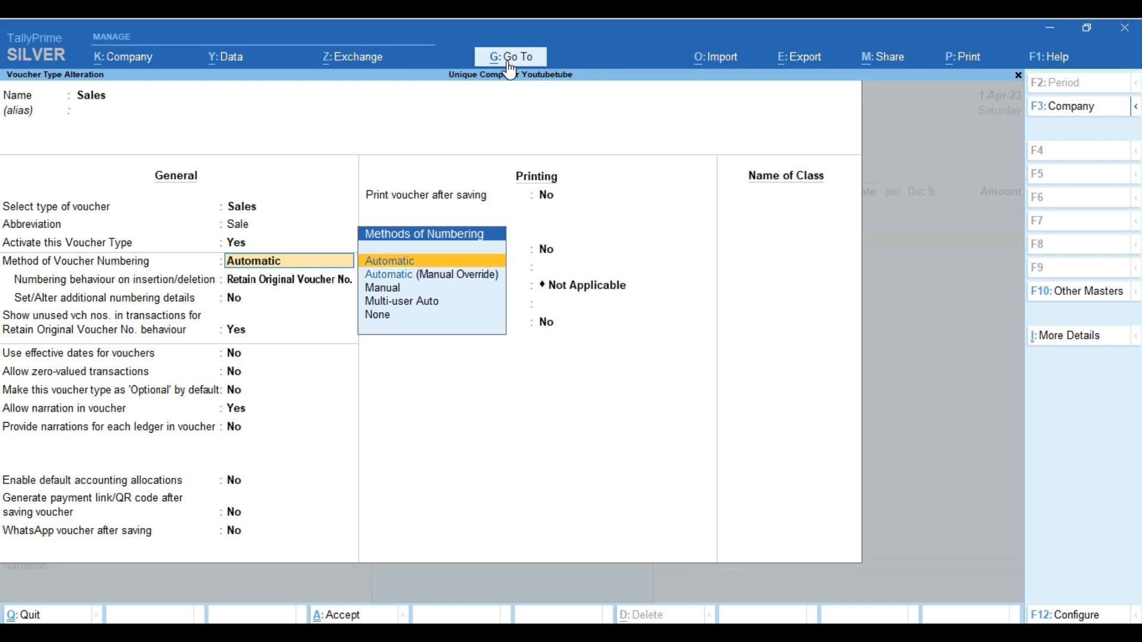
pyautogui.press('Return')
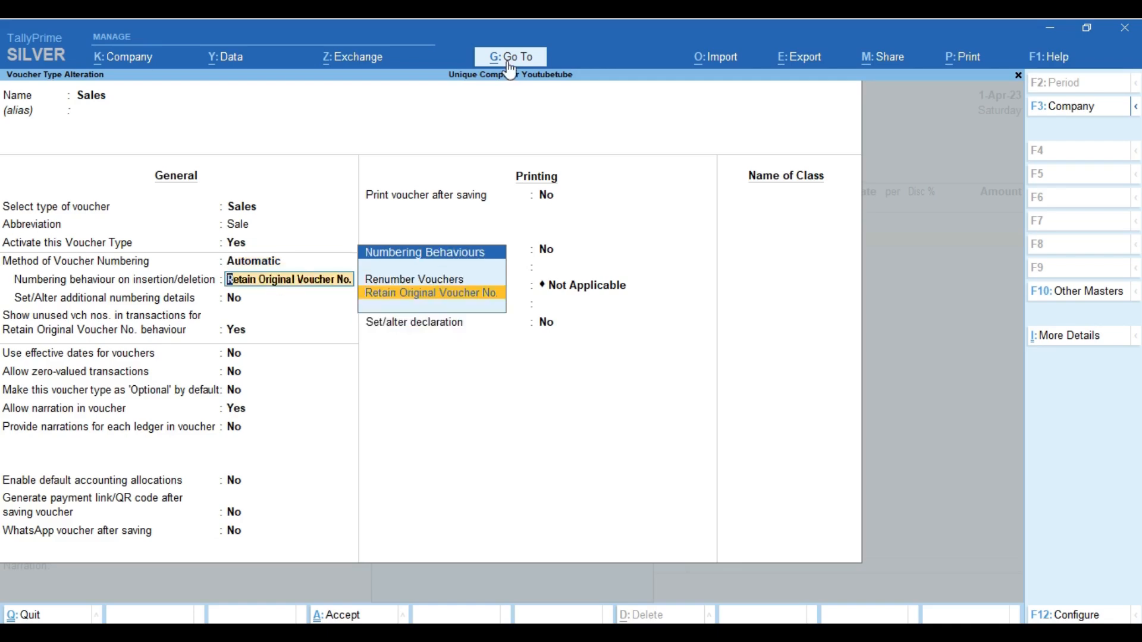
pyautogui.press('BackSpace')
pyautogui.press('Down')
pyautogui.press('Down')
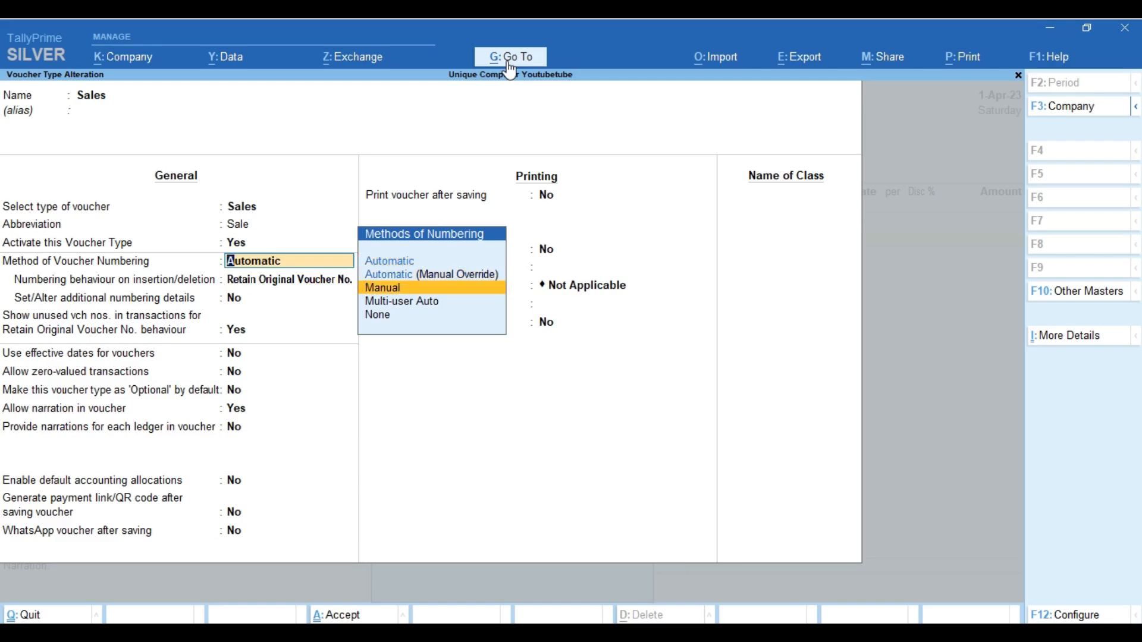
pyautogui.press('Return')
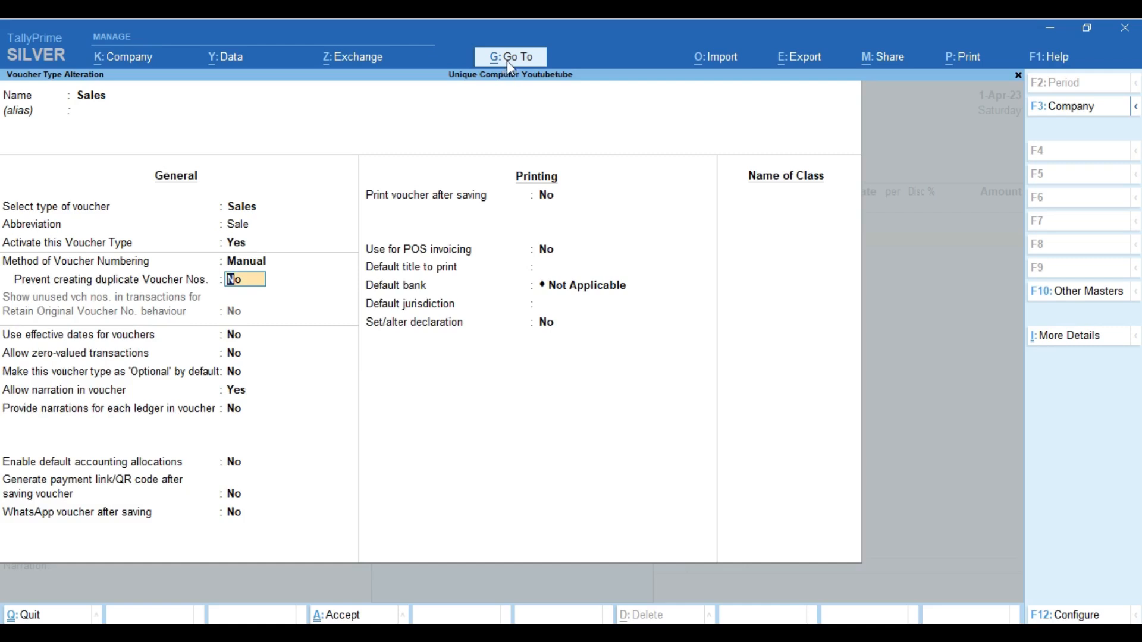
pyautogui.press('Up')
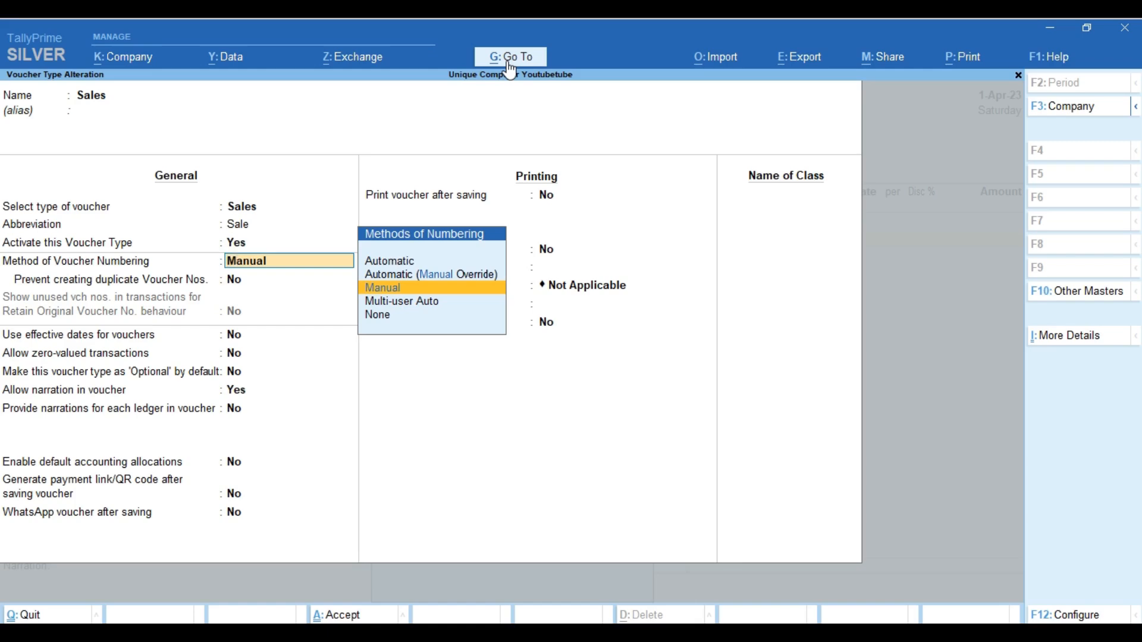
pyautogui.press('Up')
pyautogui.press('Down')
# Save the Sales voucher type with Ctrl+A and return to the list of masters
pyautogui.press('ctrl')
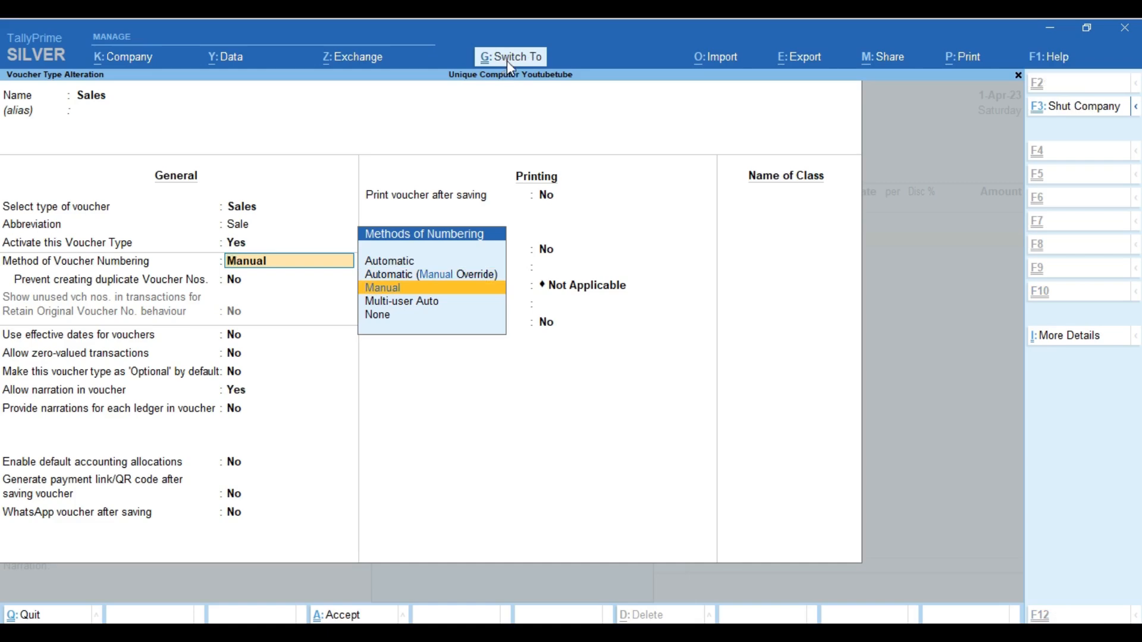
pyautogui.hotkey('ctrl', 'a')
pyautogui.press('BackSpace')
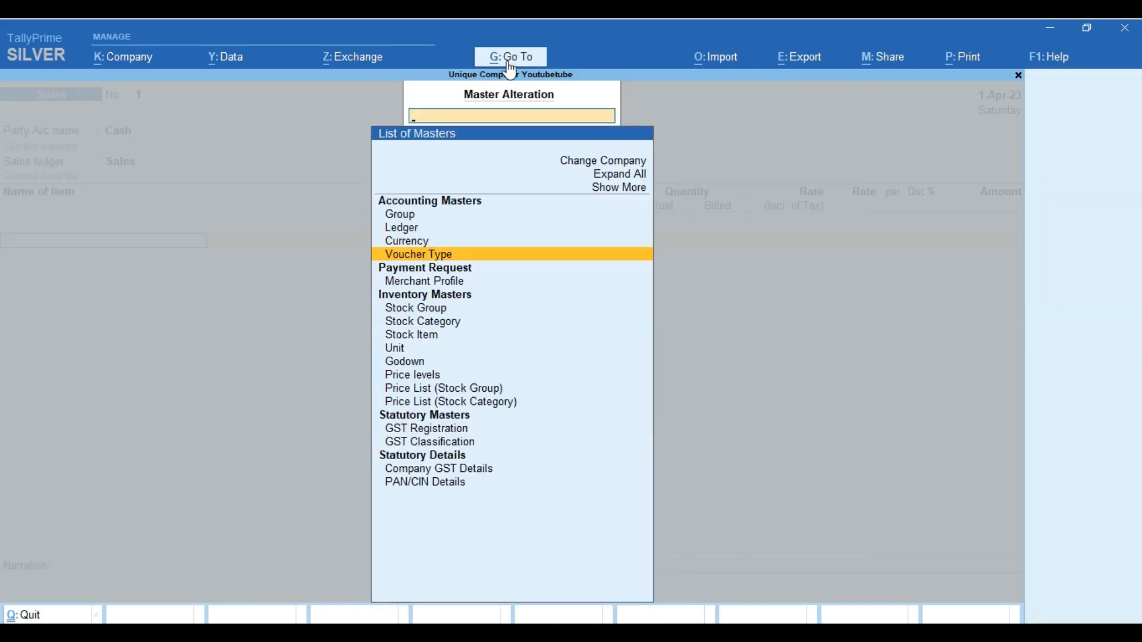
# Back in the Sales voucher, enter a hand-typed voucher number and bring up Go To
pyautogui.press('Escape')
pyautogui.press('BackSpace')
pyautogui.press('BackSpace')
pyautogui.press('BackSpace')
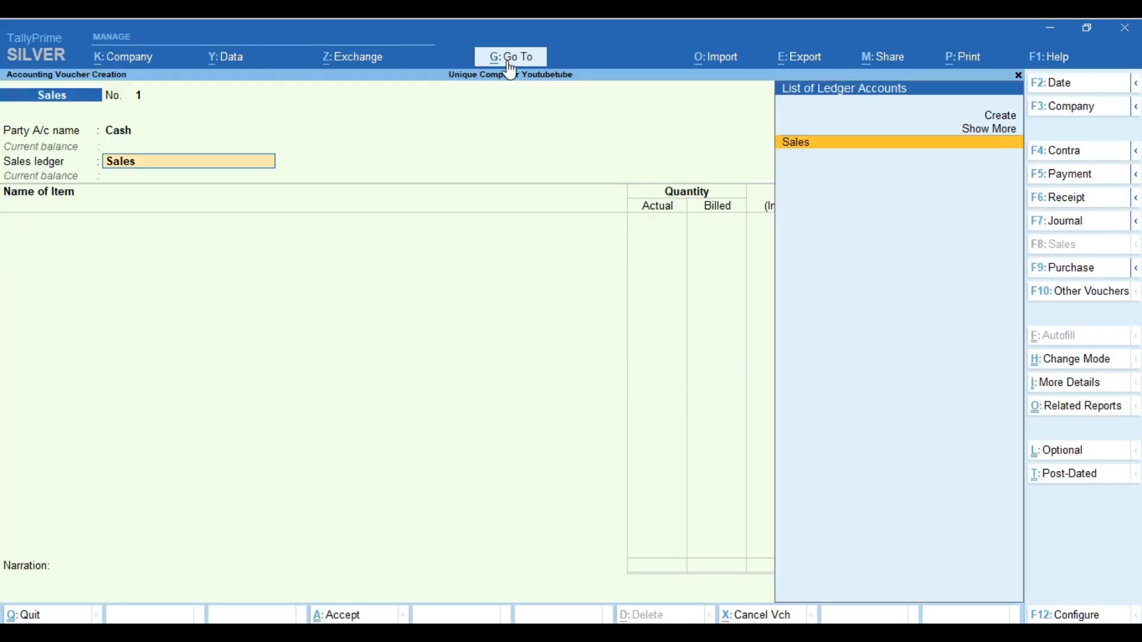
pyautogui.write('67')
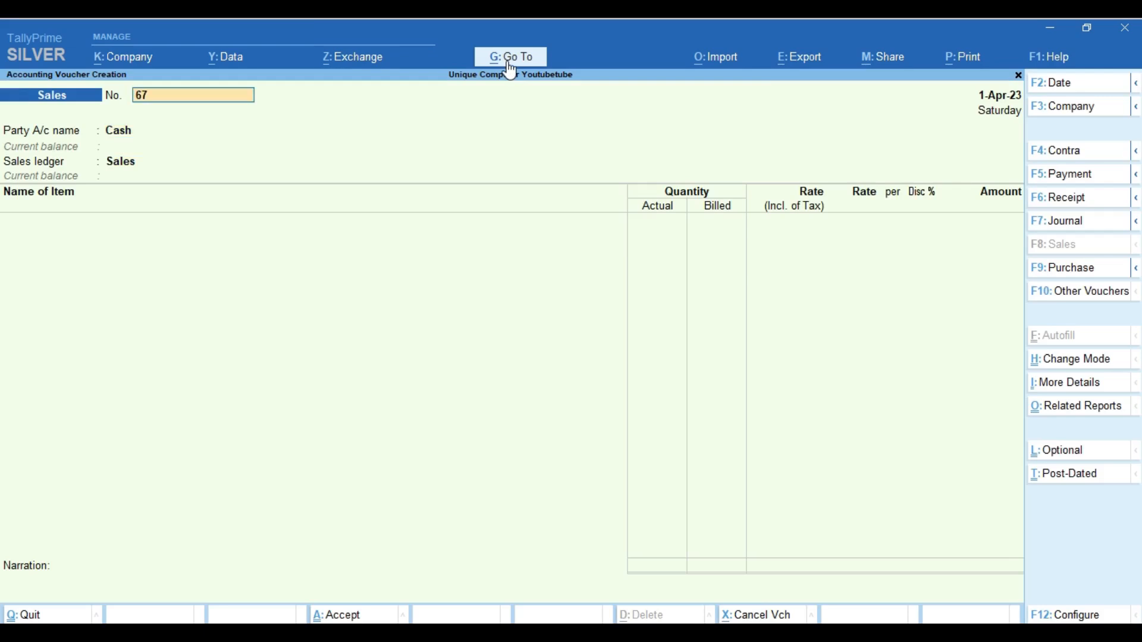
pyautogui.write('66666/uiuuiu')
pyautogui.press('Return')
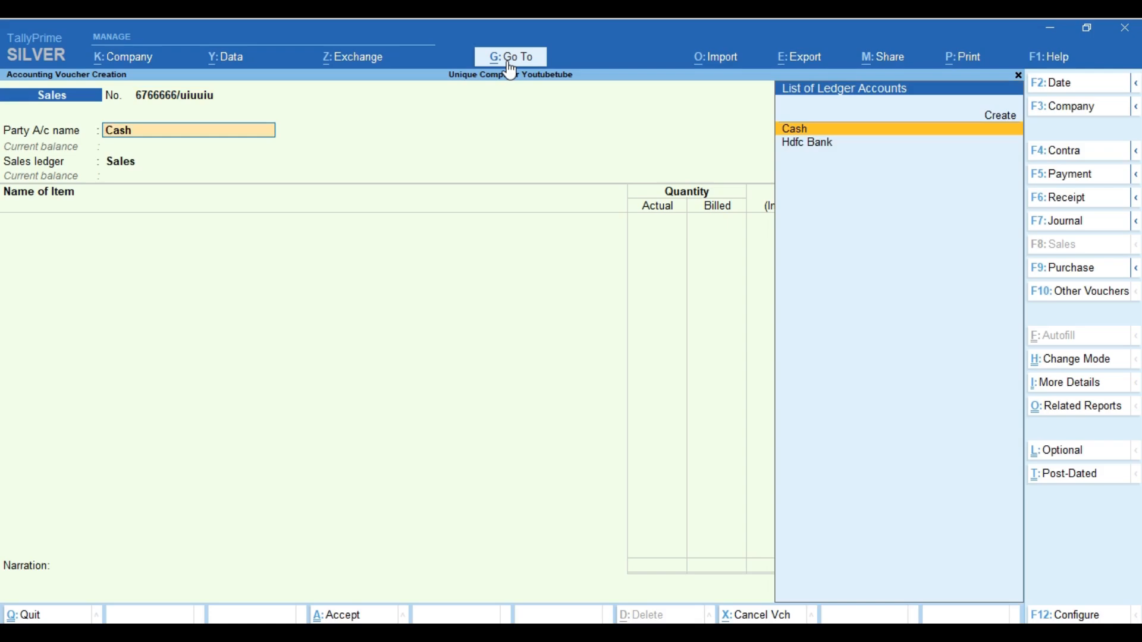
pyautogui.click(506, 61)
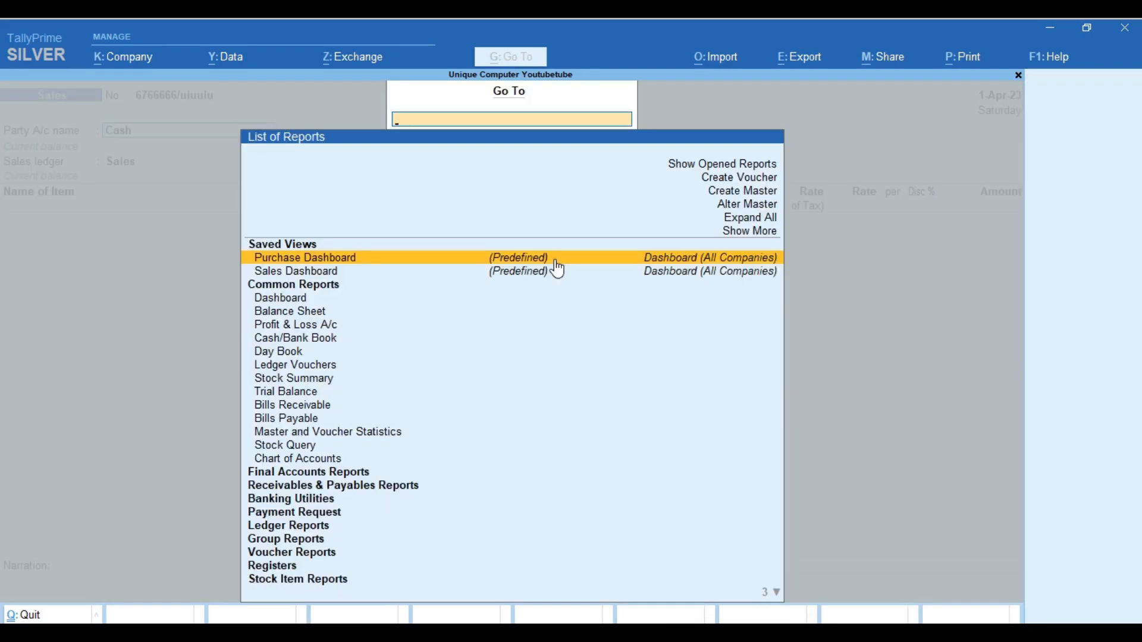
# Reopen the Sales voucher type and choose Automatic voucher numbering
pyautogui.press('Up')
pyautogui.press('Up')
pyautogui.press('Up')
pyautogui.press('Return')
pyautogui.press('Down')
pyautogui.press('Down')
pyautogui.press('Down')
pyautogui.press('Return')
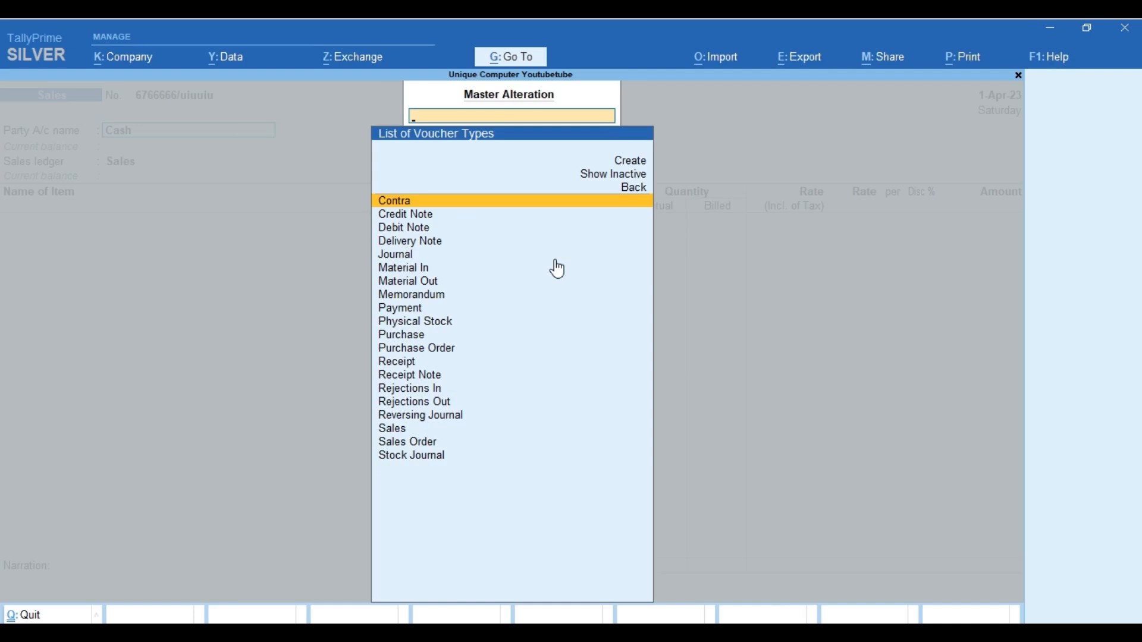
pyautogui.write('Sa')
pyautogui.press('Return')
pyautogui.press('Return')
pyautogui.press('Return')
pyautogui.press('Up')
pyautogui.press('Up')
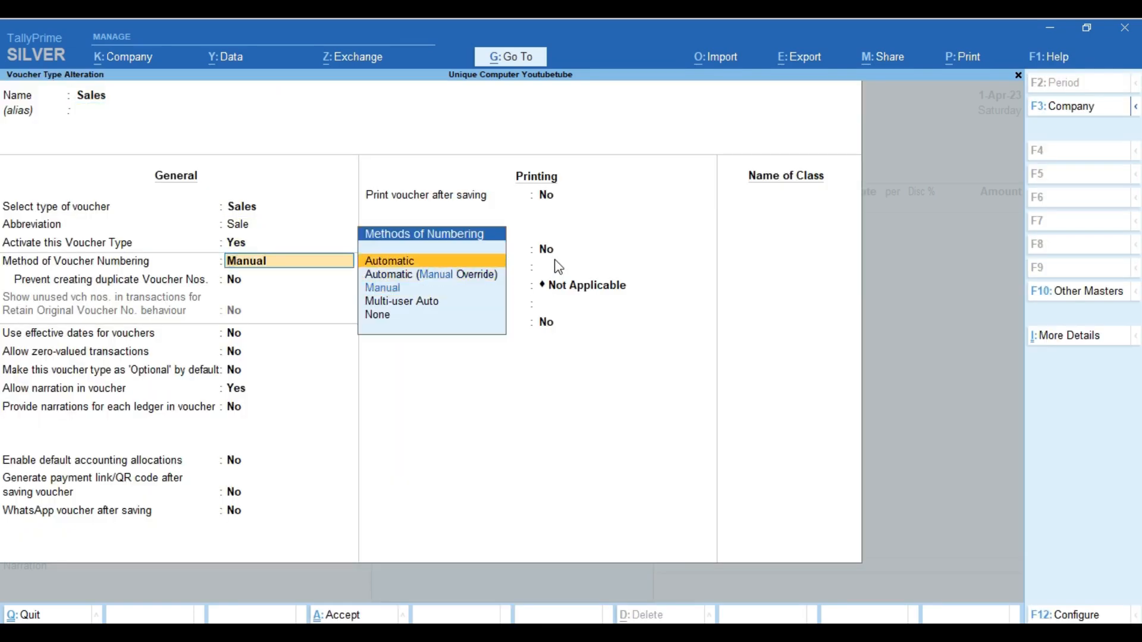
pyautogui.press('Return')
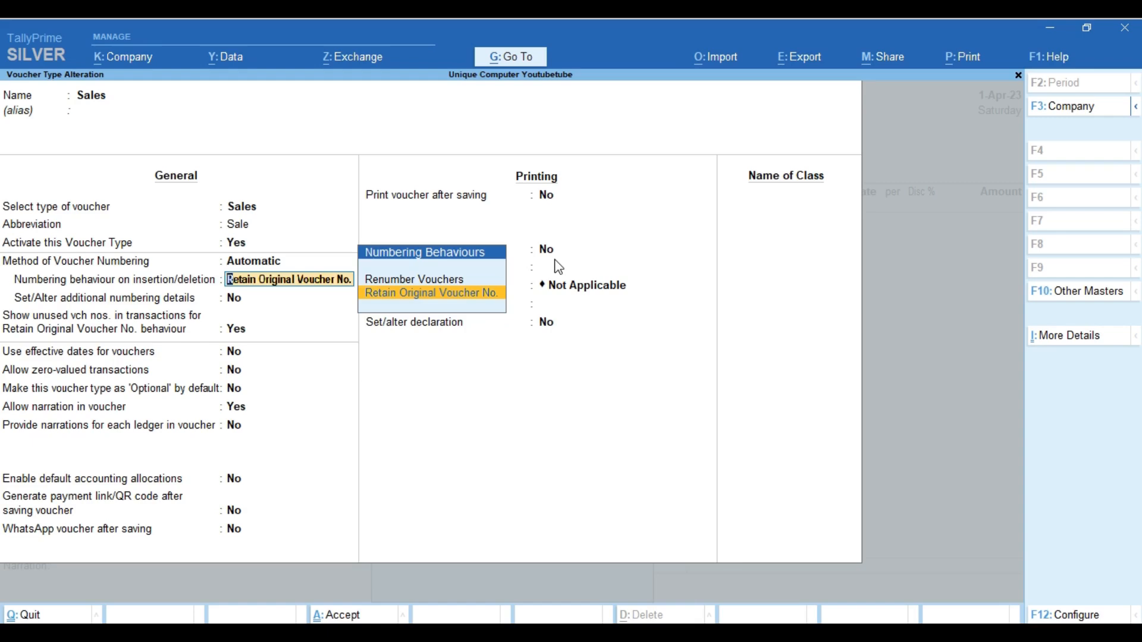
# Choose the Renumber Vouchers behaviour and set additional numbering details to Yes
pyautogui.press('Up')
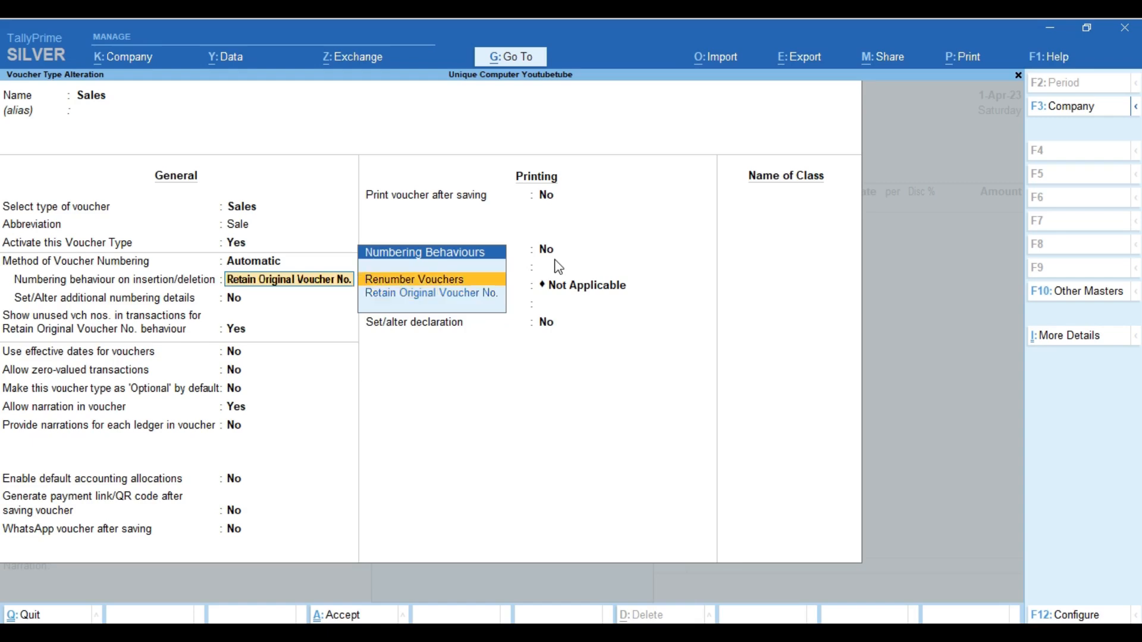
pyautogui.press('Return')
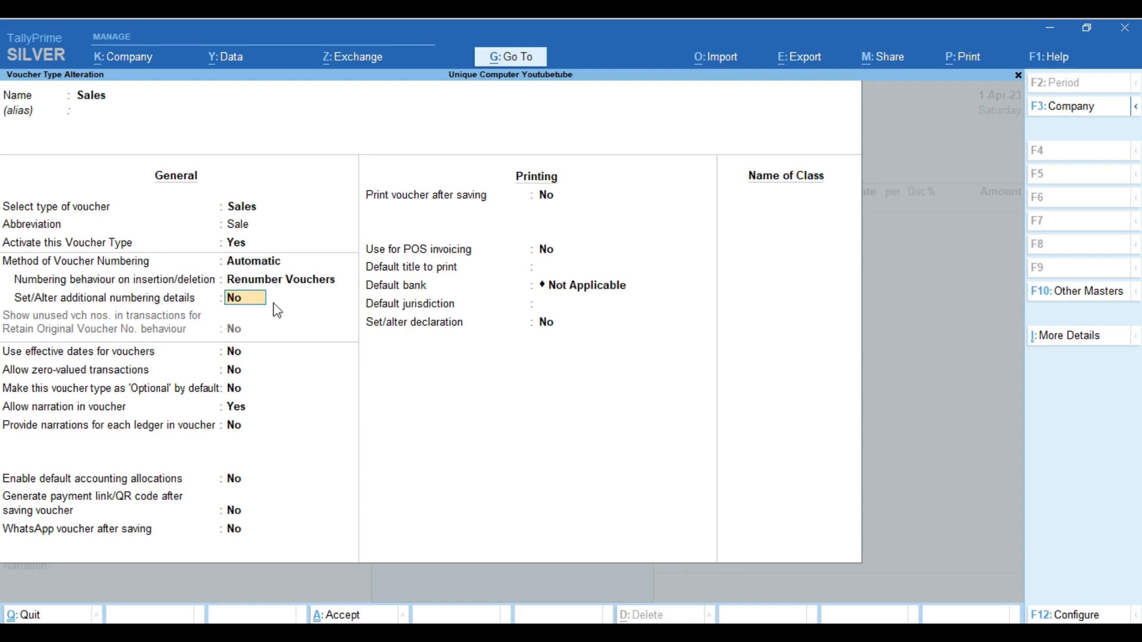
pyautogui.write('y')
pyautogui.press('Return')
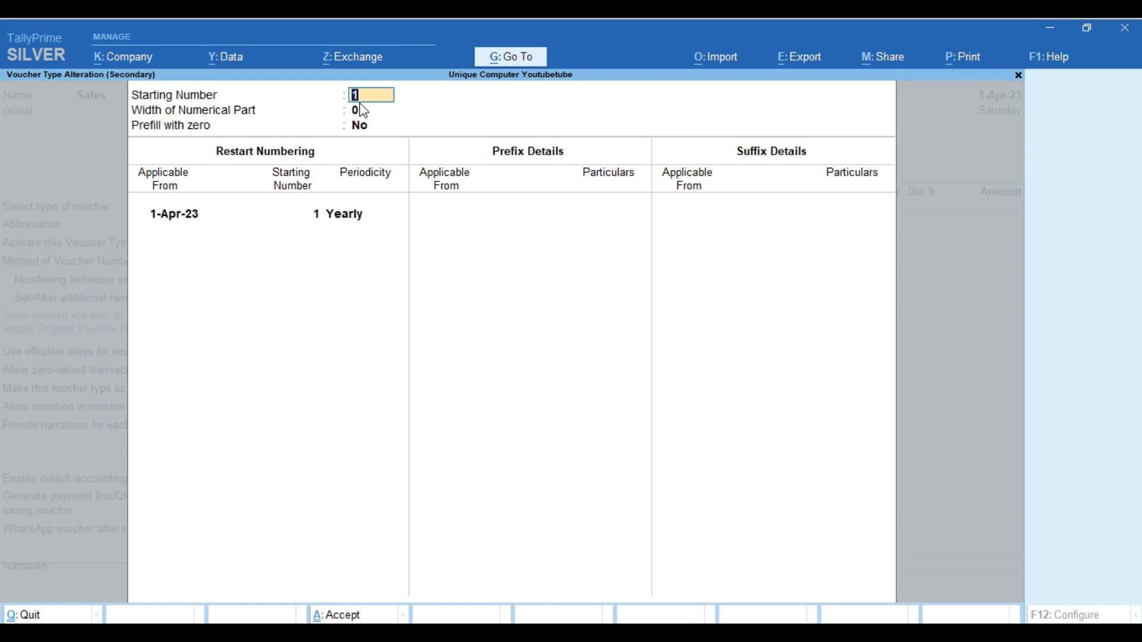
# Keep starting number 1, prefill numbers with zero, and keep the yearly restart from 1-Apr-23
pyautogui.press('Return')
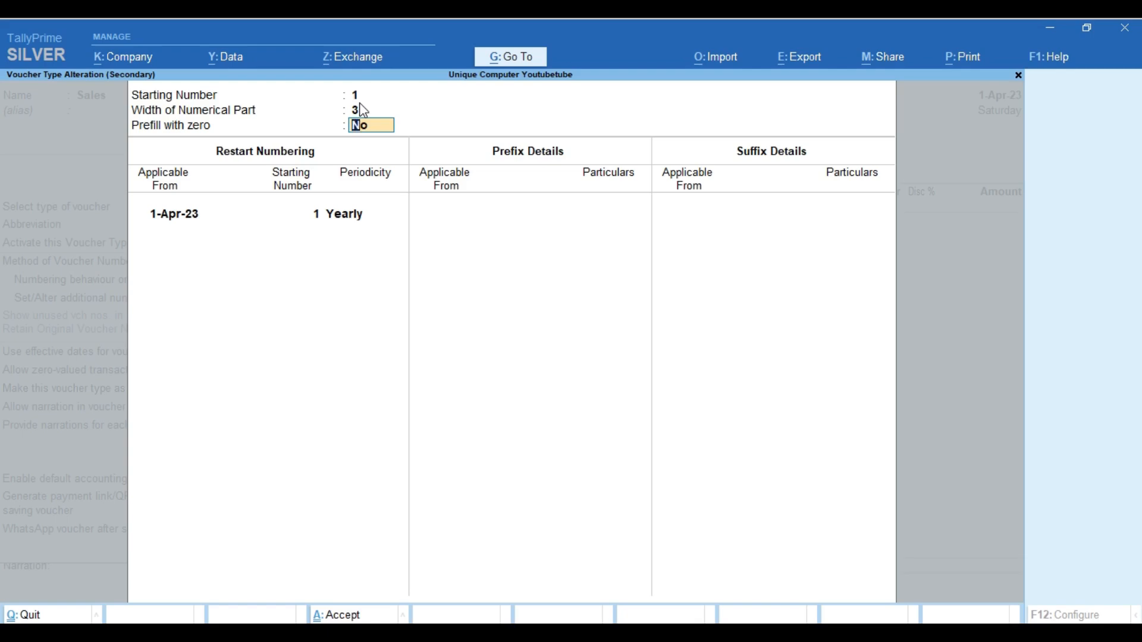
pyautogui.write('y')
pyautogui.press('Return')
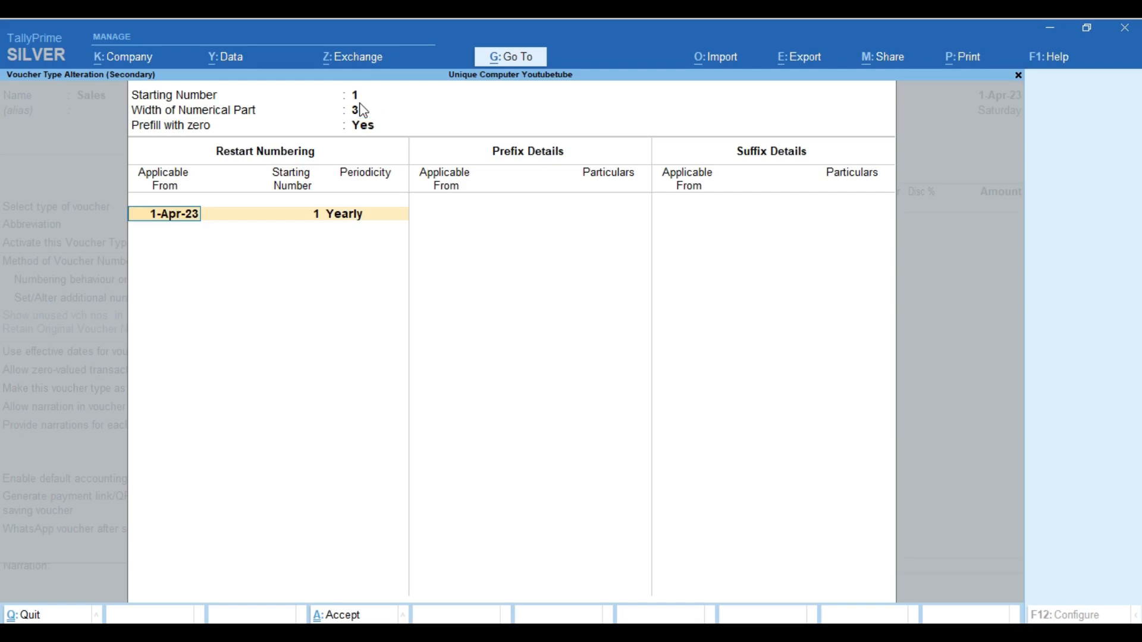
pyautogui.press('Return')
pyautogui.press('Return')
pyautogui.press('Return')
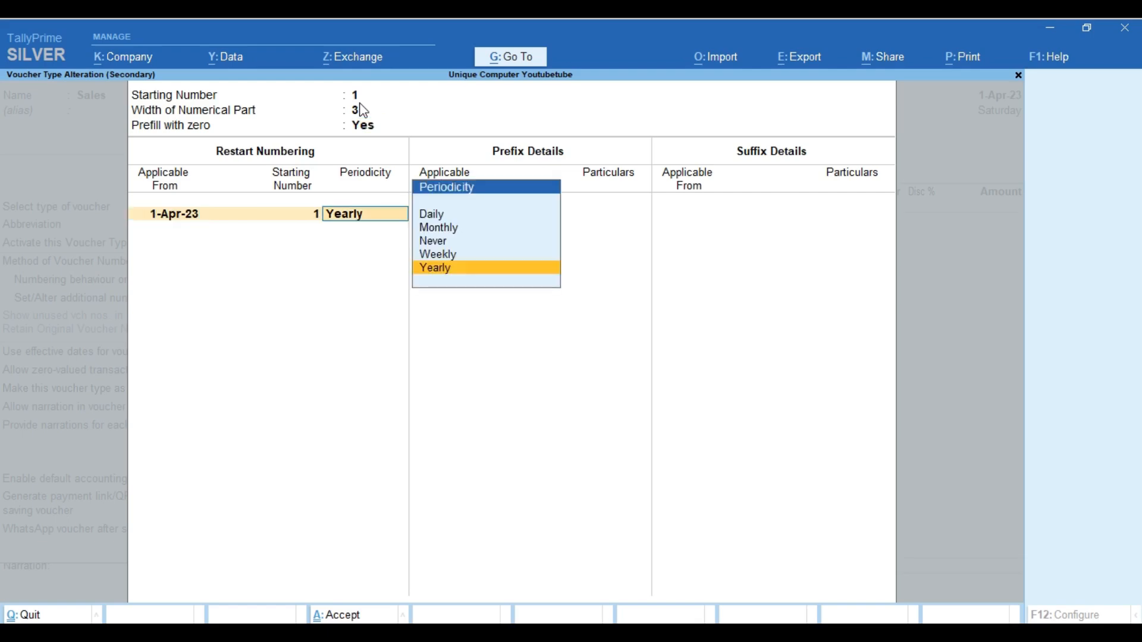
pyautogui.press('Return')
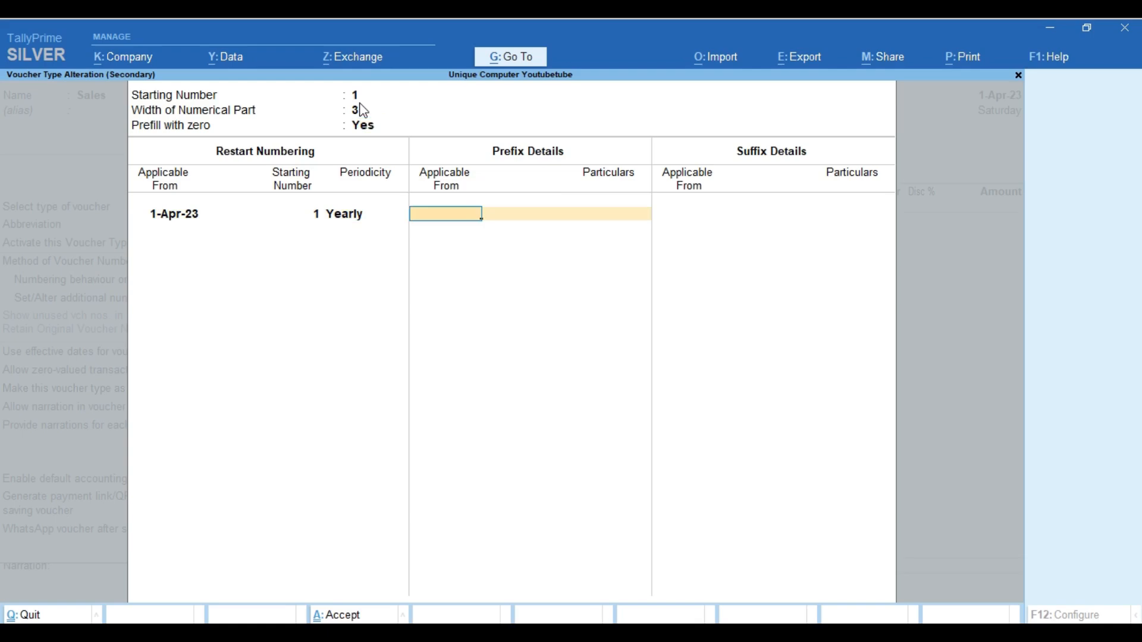
# Add prefix UC/ and suffix /2324, both applicable from 1-Apr-23
pyautogui.write('1.4.')
pyautogui.press('Return')
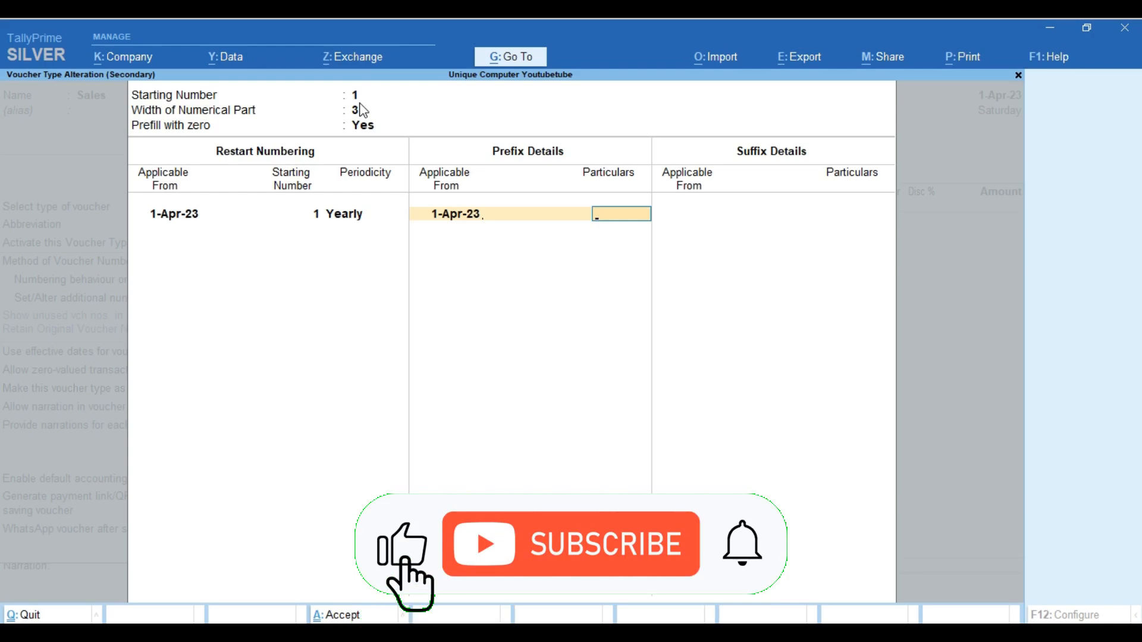
pyautogui.write('U')
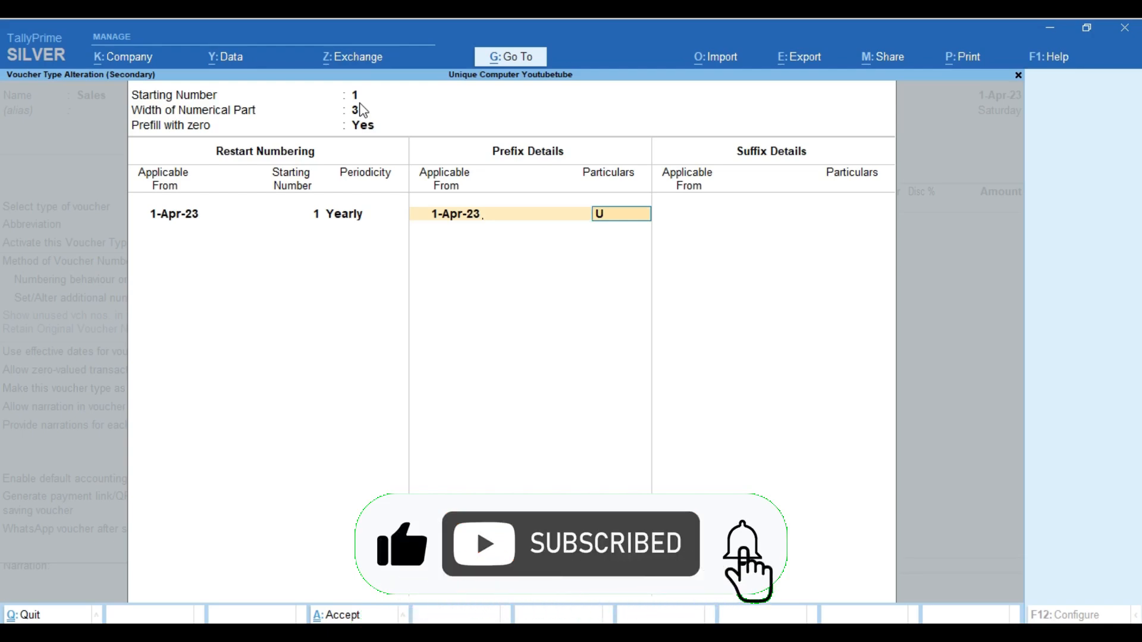
pyautogui.write('C/')
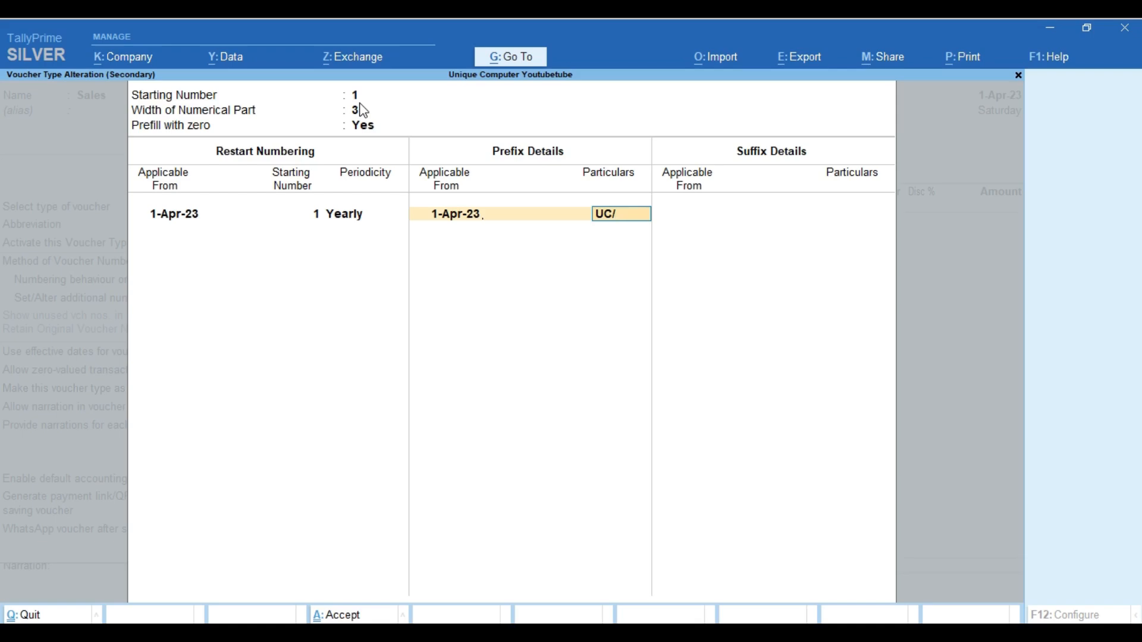
pyautogui.press('Return')
pyautogui.press('Return')
pyautogui.write('1-4')
pyautogui.press('Return')
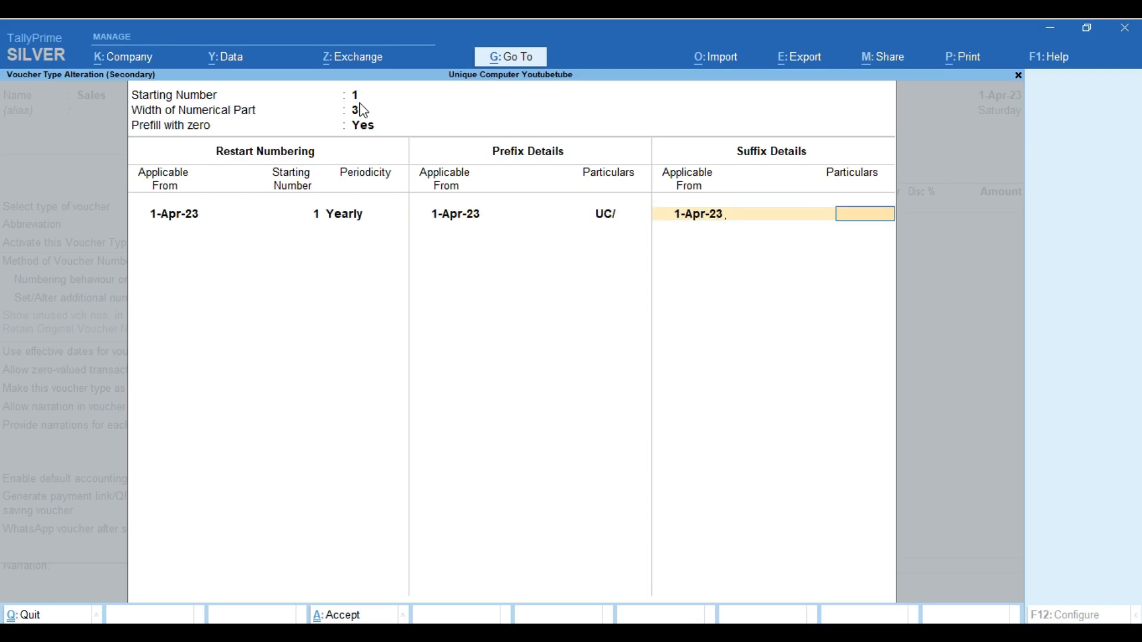
pyautogui.write('24')
pyautogui.press('BackSpace')
pyautogui.press('BackSpace')
pyautogui.write('/2324')
pyautogui.press('Return')
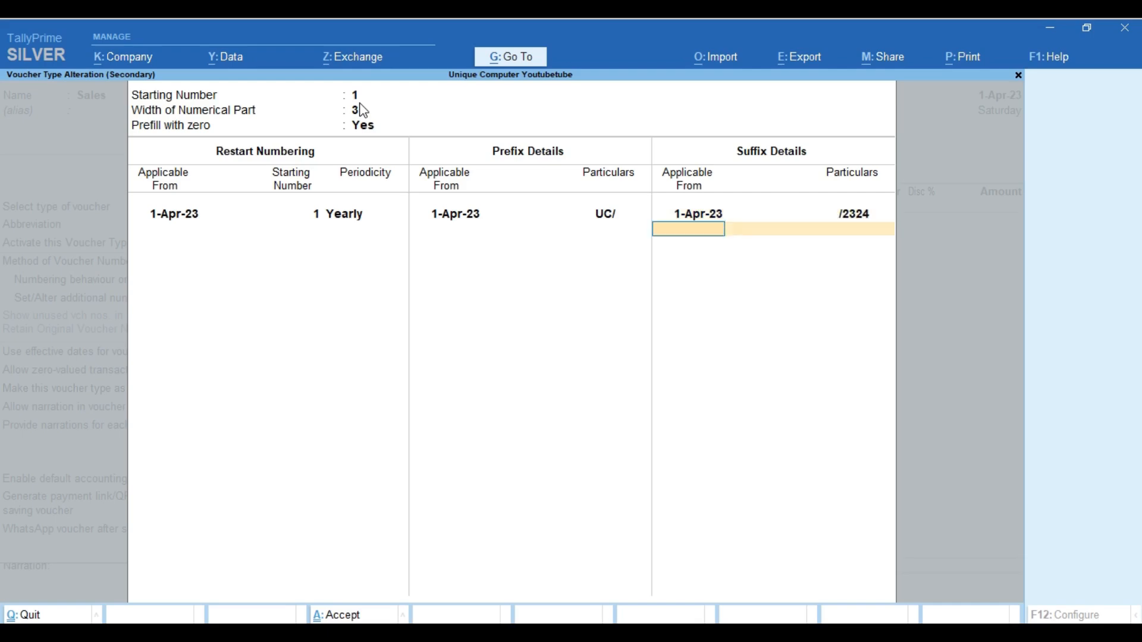
pyautogui.press('Return')
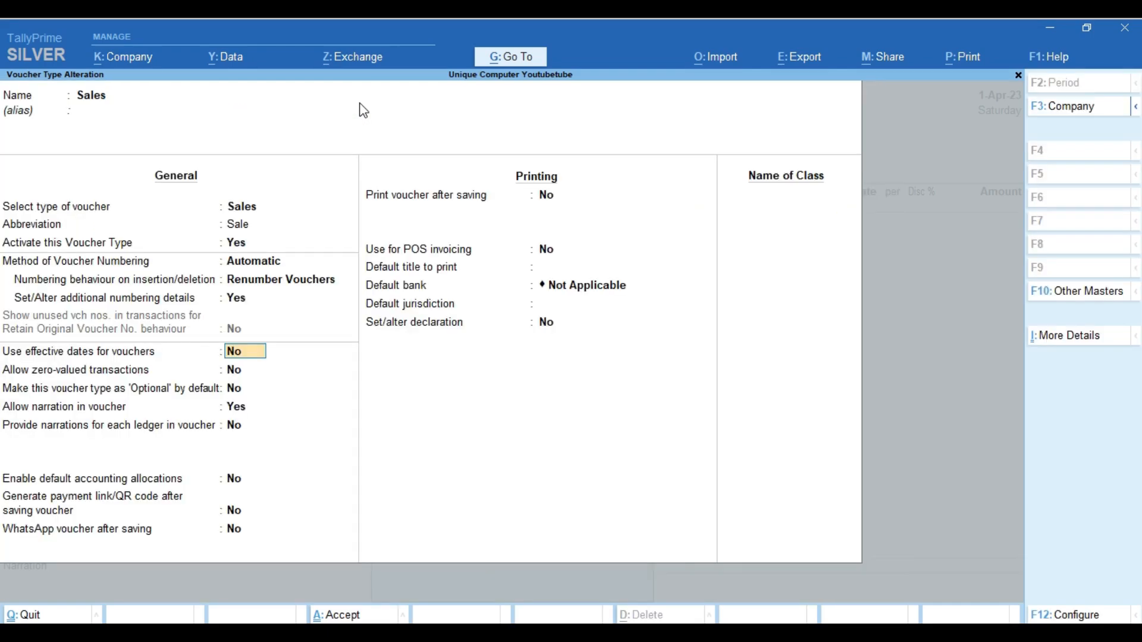
# Save the Sales numbering and return to the voucher, now numbered UC/001/2324
pyautogui.hotkey('ctrl', 'a')
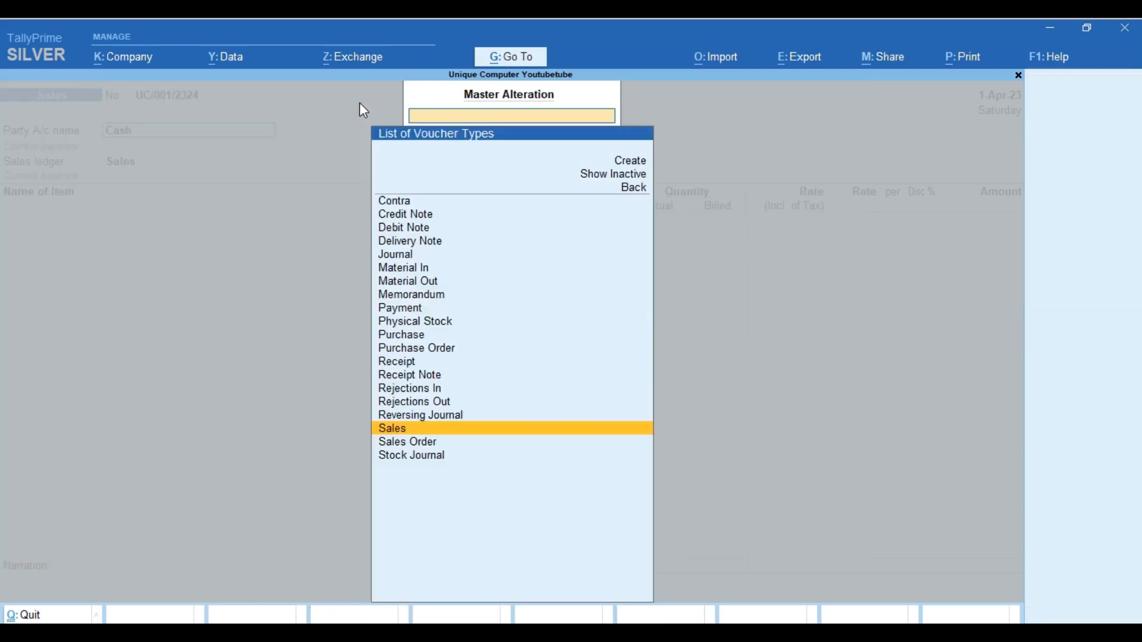
pyautogui.press('Return')
pyautogui.press('Escape')
pyautogui.press('Escape')
pyautogui.press('Return')
pyautogui.press('Escape')
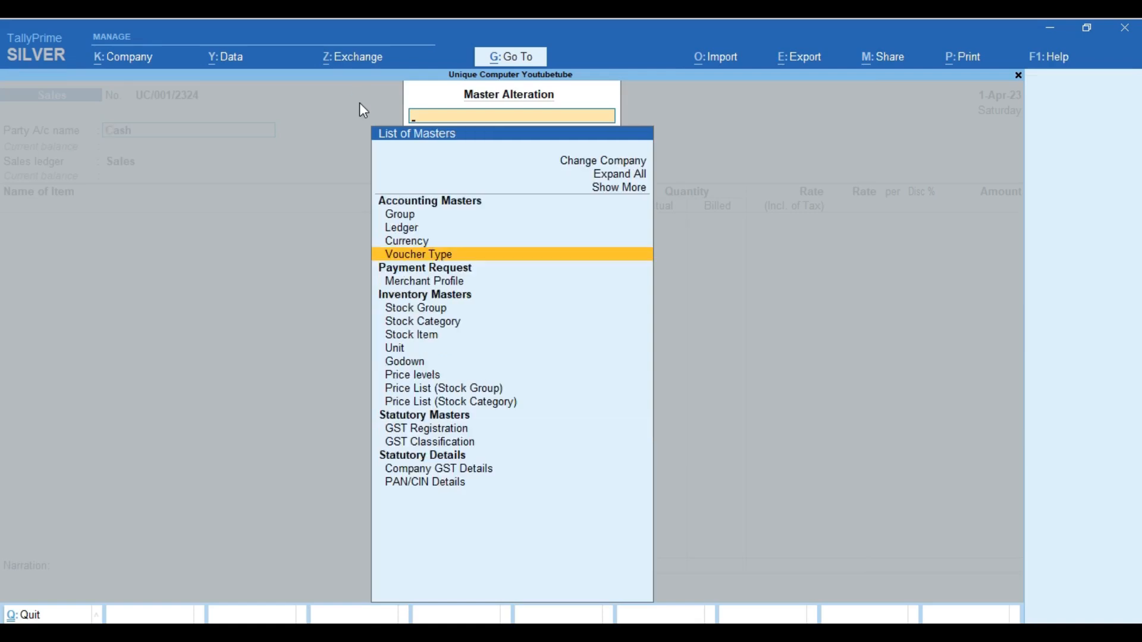
pyautogui.press('Escape')
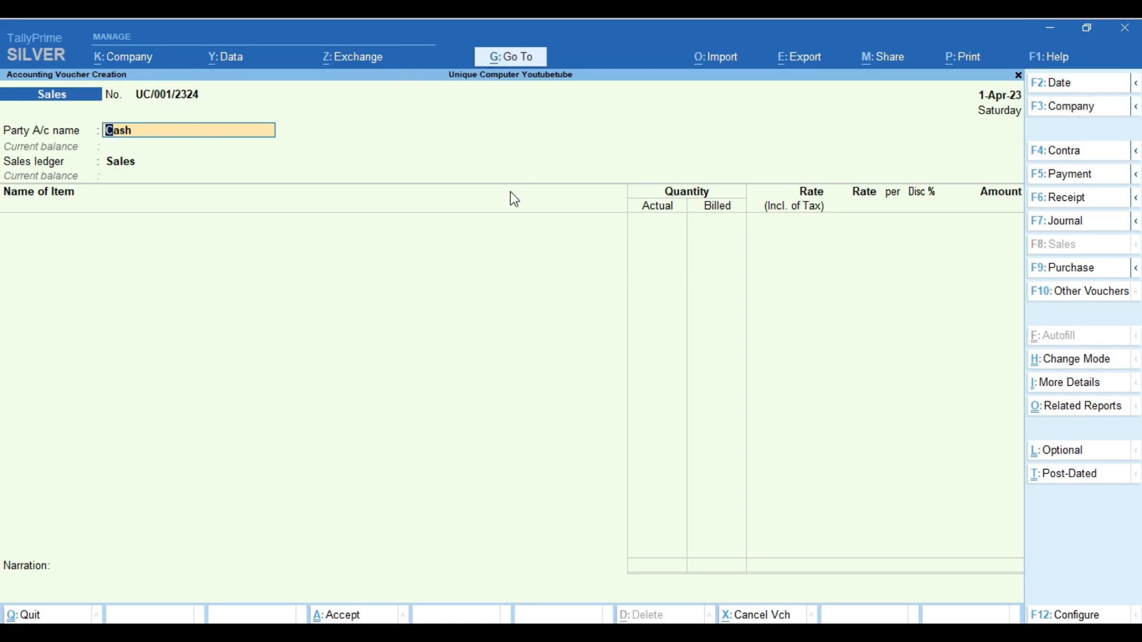
pyautogui.click(509, 58)
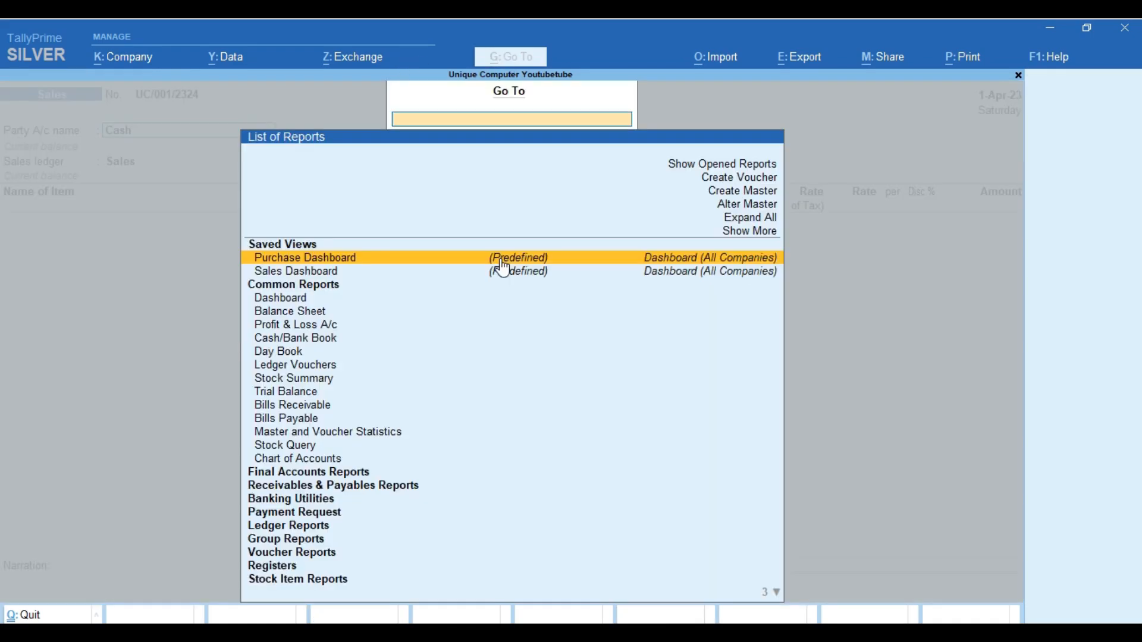
# Reopen the Sales voucher type for alteration through Alter Master
pyautogui.press('Up')
pyautogui.press('Up')
pyautogui.press('Up')
pyautogui.press('Up')
pyautogui.press('Return')
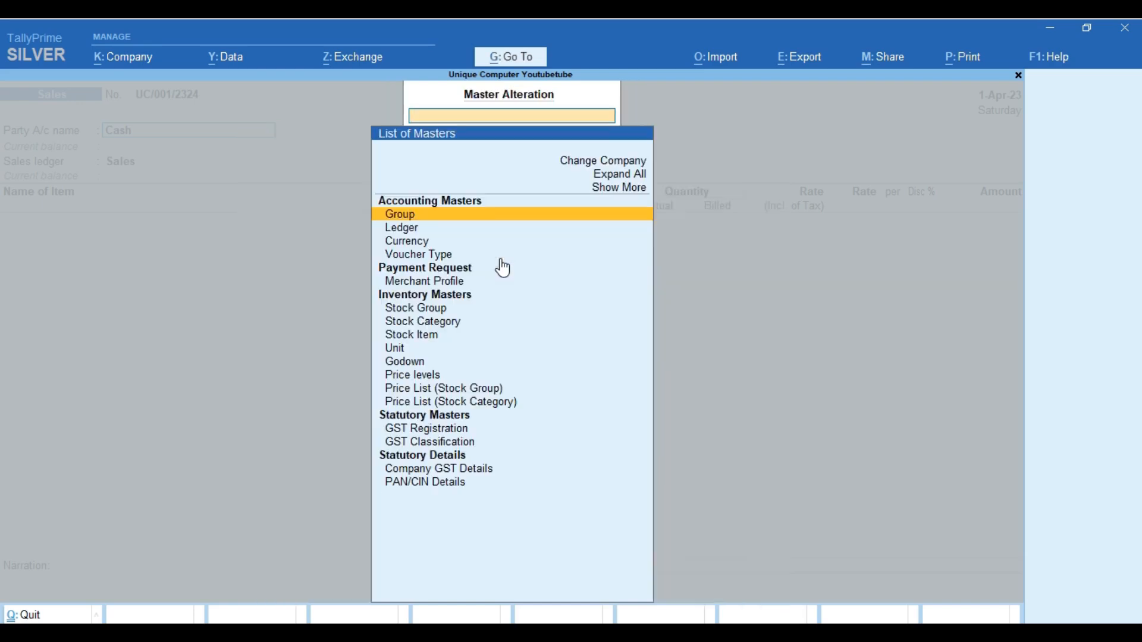
pyautogui.press('Down')
pyautogui.press('Down')
pyautogui.press('Down')
pyautogui.press('Return')
pyautogui.press('Down')
pyautogui.press('Down')
pyautogui.press('Down')
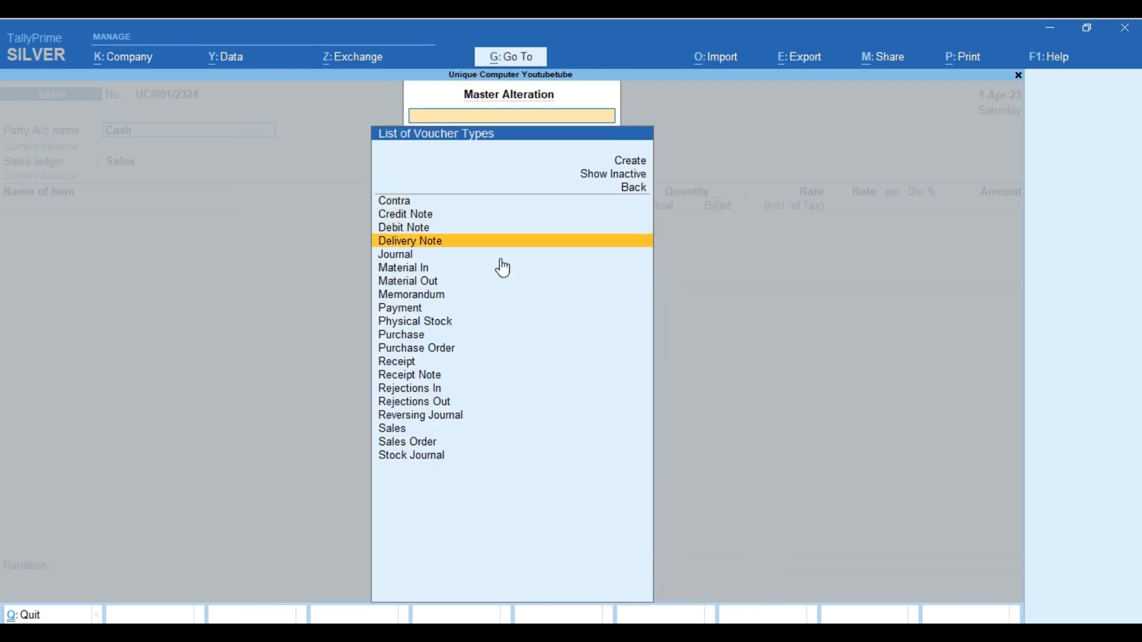
pyautogui.write('SA')
pyautogui.press('Return')
pyautogui.press('Return')
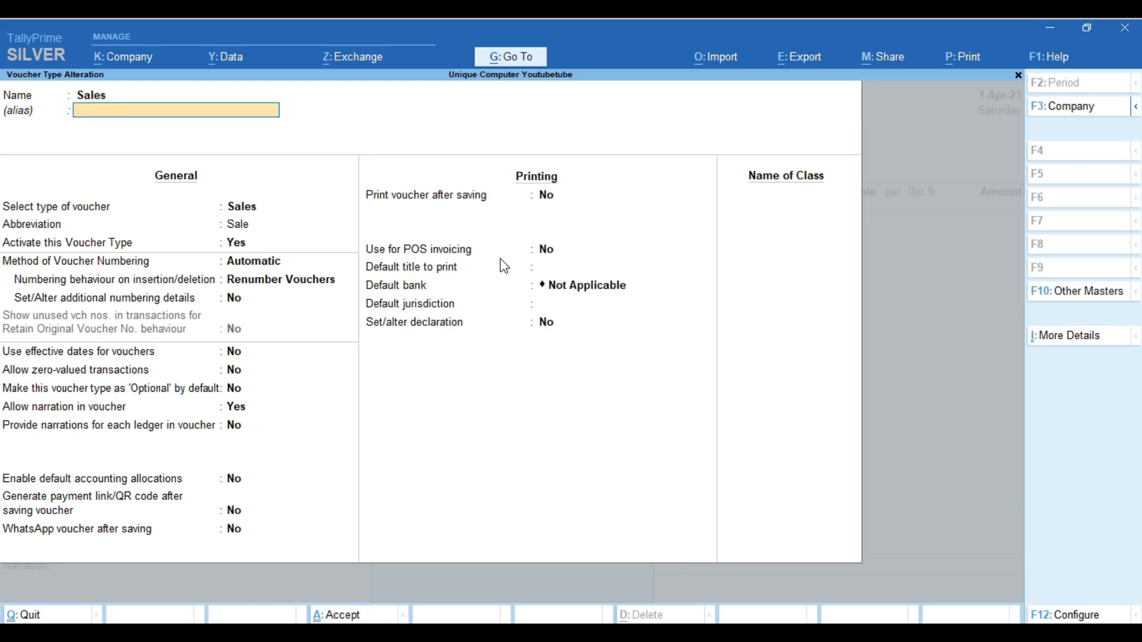
pyautogui.press('Return')
pyautogui.press('Return')
pyautogui.press('Return')
pyautogui.press('Return')
# Change the numbering prefix to UC/23-24/ from 1-Apr-23 and save the details
pyautogui.press('Return')
pyautogui.write('Y')
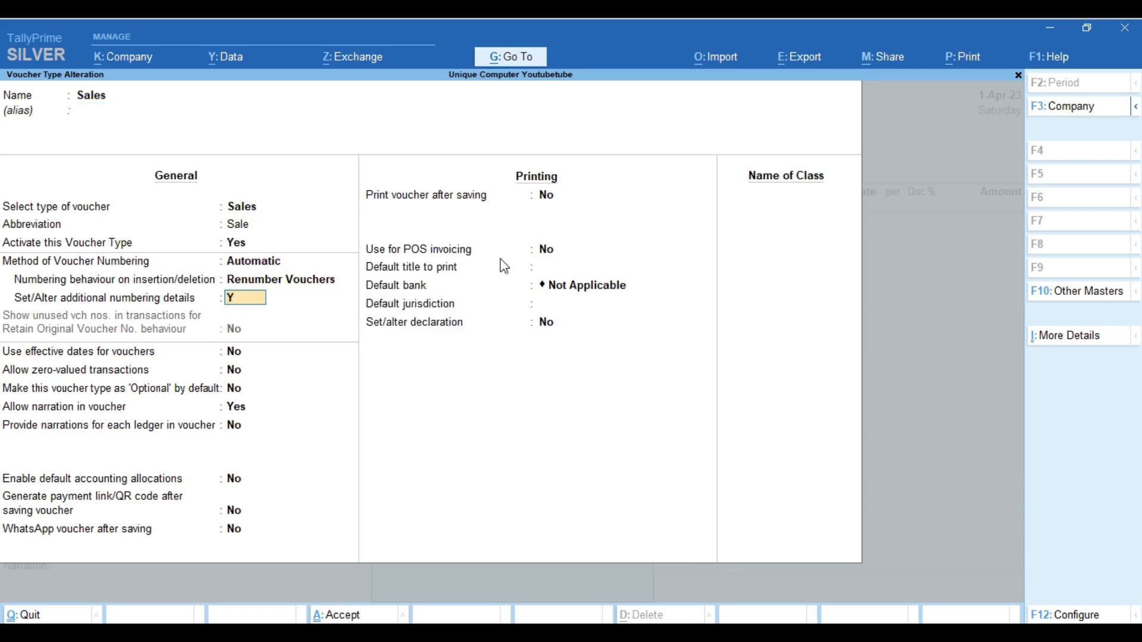
pyautogui.press('Return')
pyautogui.press('Return')
pyautogui.press('Return')
pyautogui.press('Return')
pyautogui.press('Return')
pyautogui.press('Return')
pyautogui.press('Return')
pyautogui.press('Return')
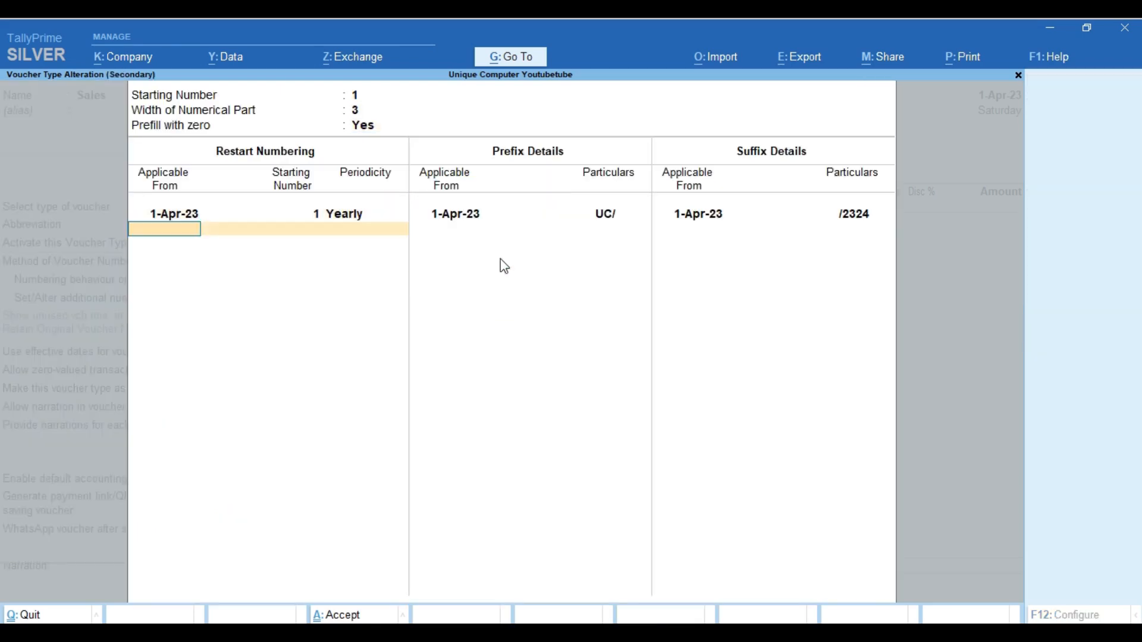
pyautogui.press('Return')
pyautogui.press('Return')
pyautogui.press('BackSpace')
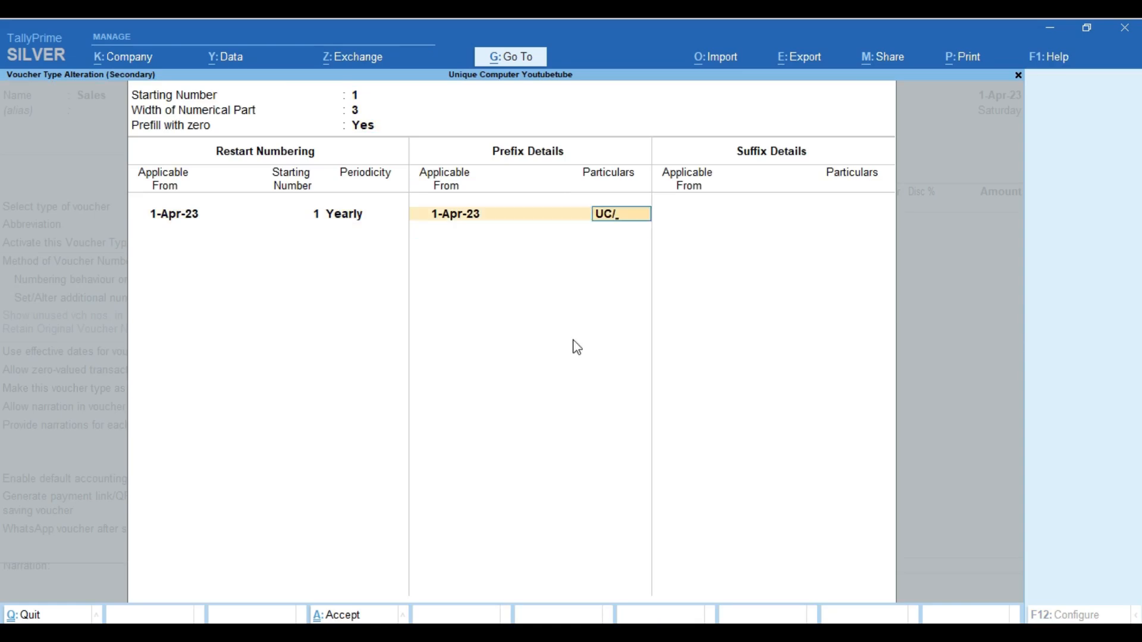
pyautogui.write('23-24/')
pyautogui.press('Return')
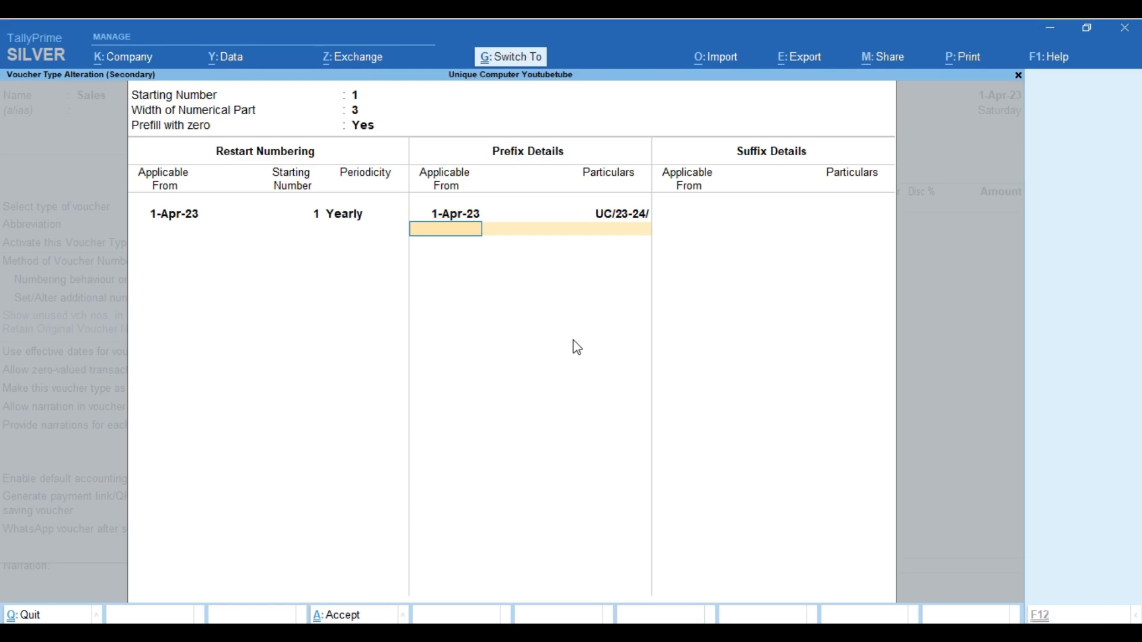
pyautogui.hotkey('ctrl', 'a')
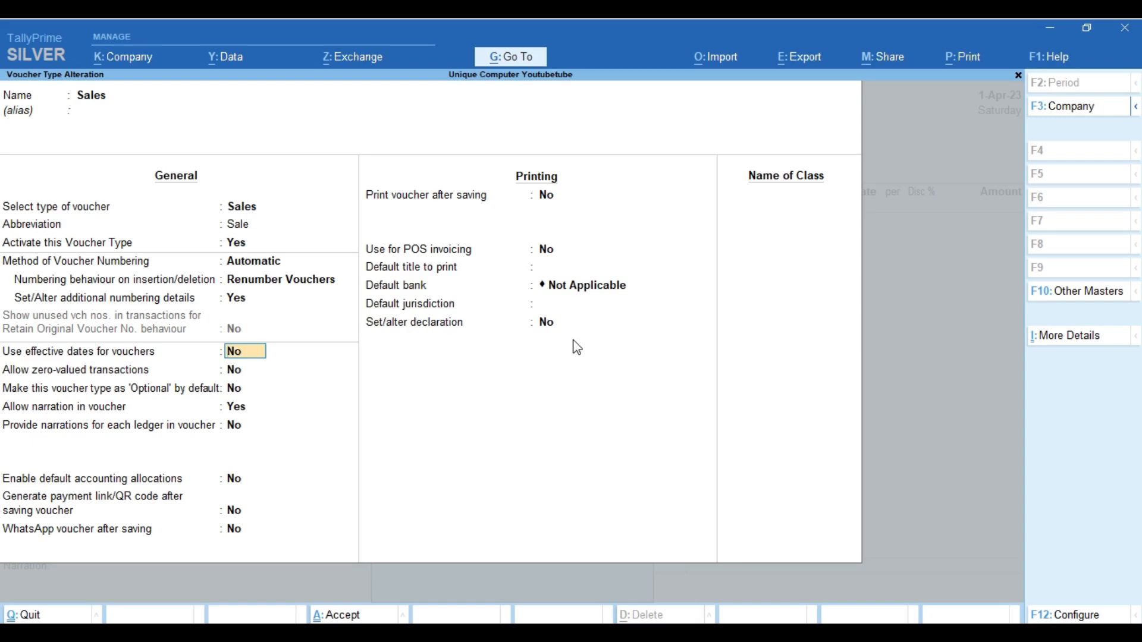
# Set Allow zero-valued transactions and Generate payment link/QR code after saving to Yes
pyautogui.press('Return')
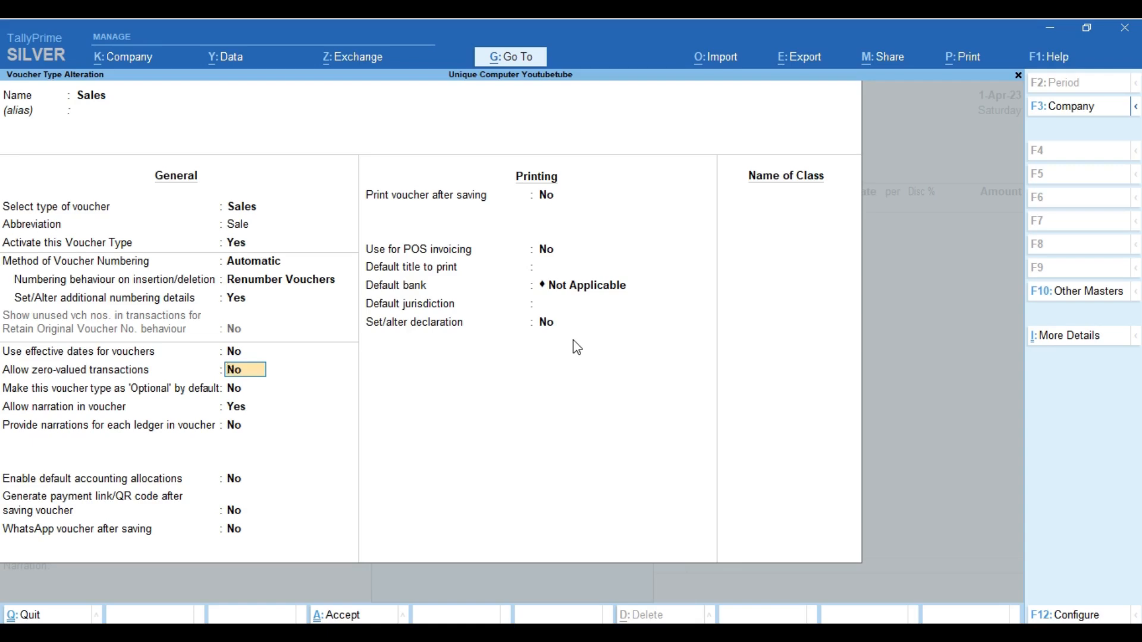
pyautogui.write('Y')
pyautogui.press('Return')
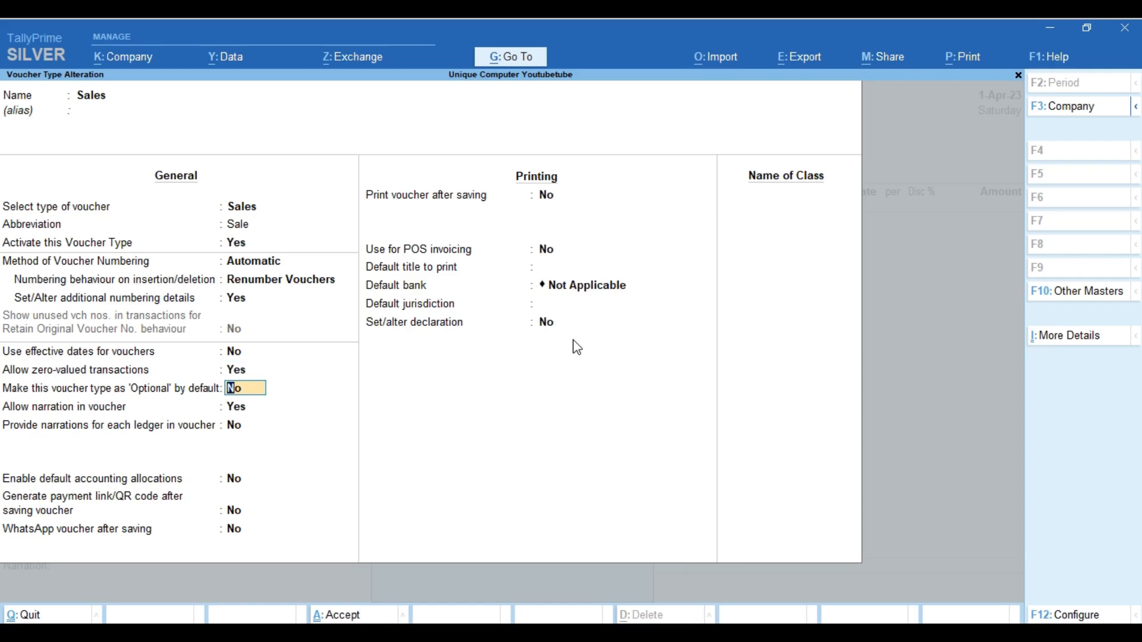
pyautogui.press('Return')
pyautogui.press('Return')
pyautogui.press('Return')
pyautogui.press('Return')
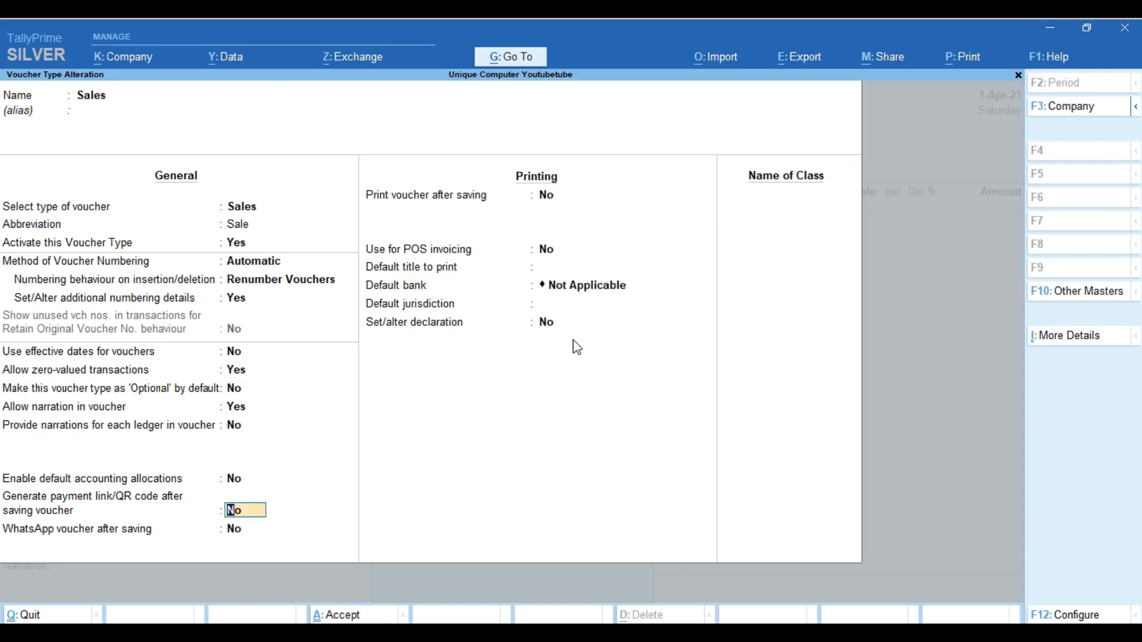
pyautogui.write('Y')
pyautogui.press('Return')
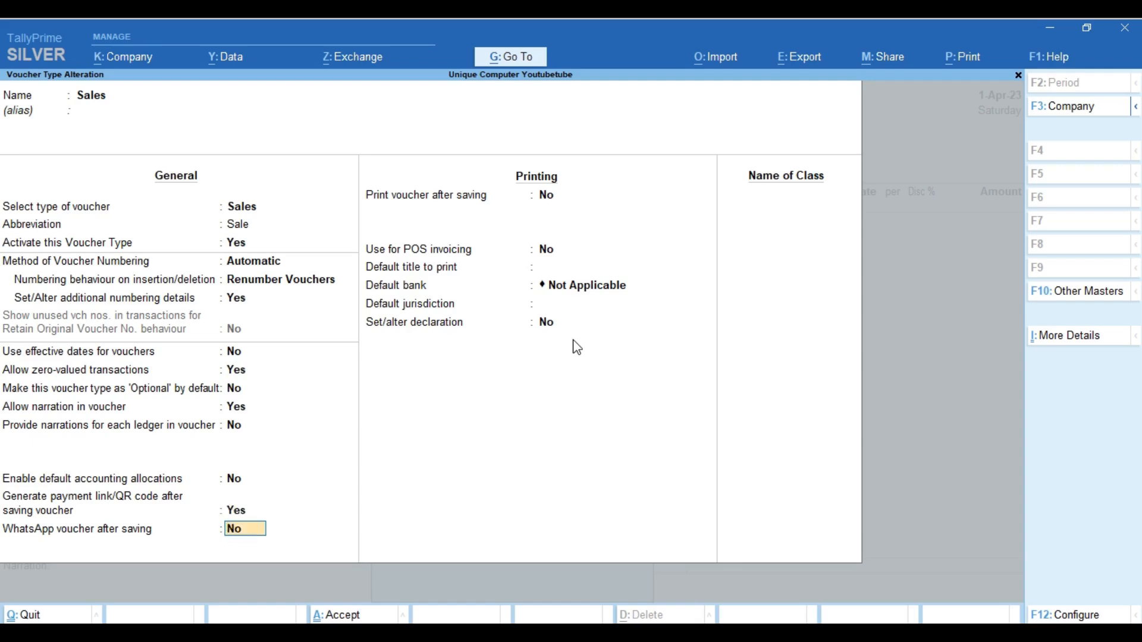
pyautogui.press('Return')
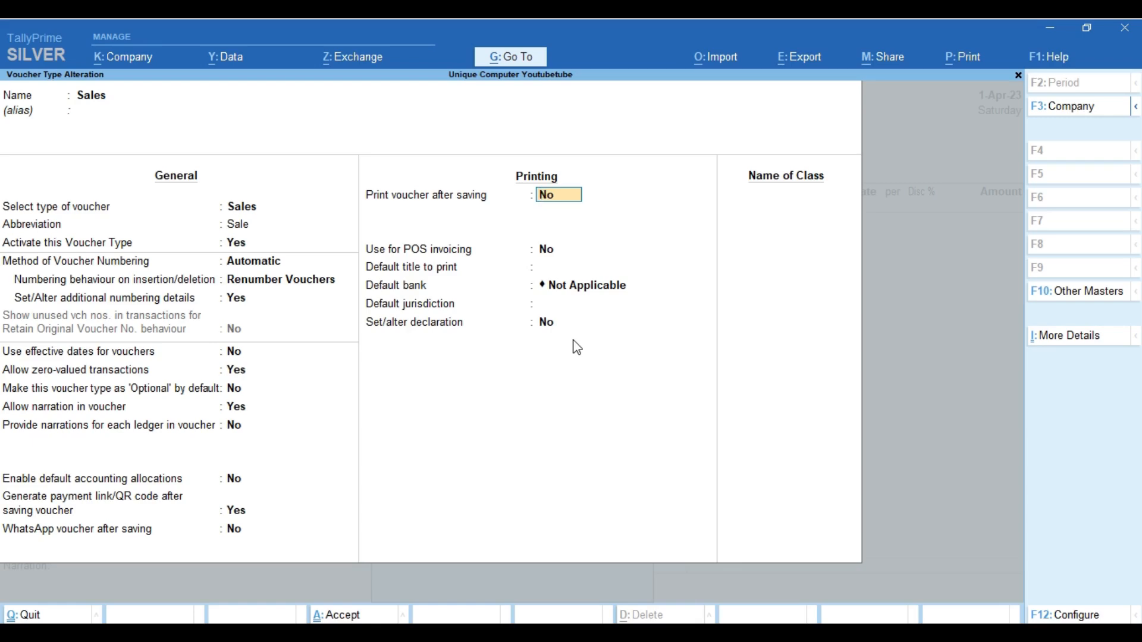
# Set Hdfc Bank as the default bank and ROORKEE as the default jurisdiction
pyautogui.press('Return')
pyautogui.press('Return')
pyautogui.press('BackSpace')
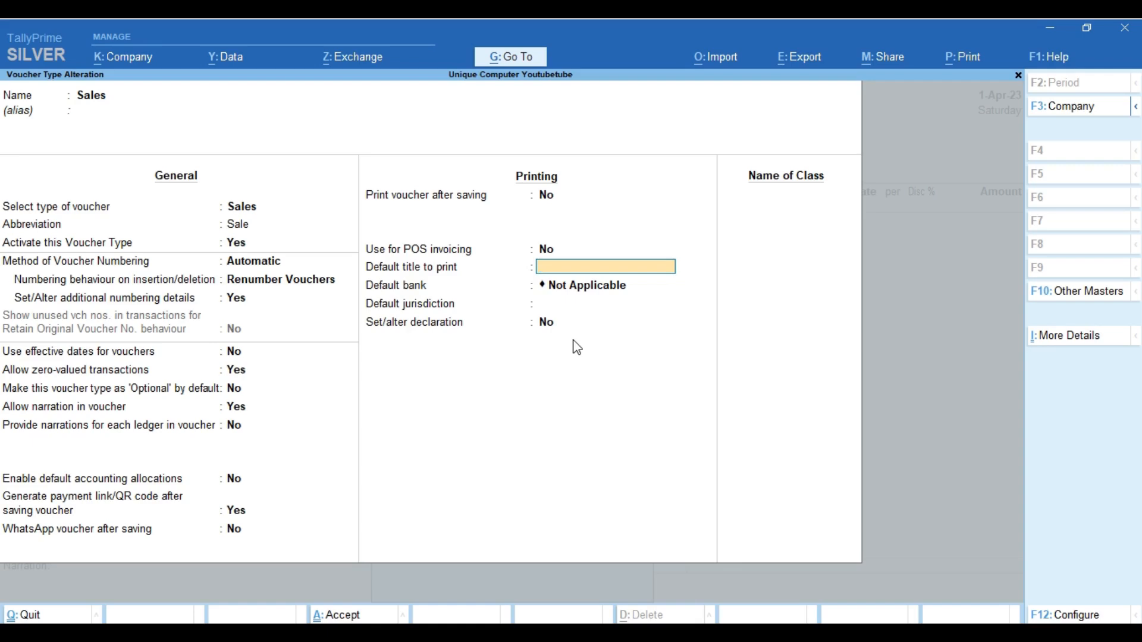
pyautogui.press('Return')
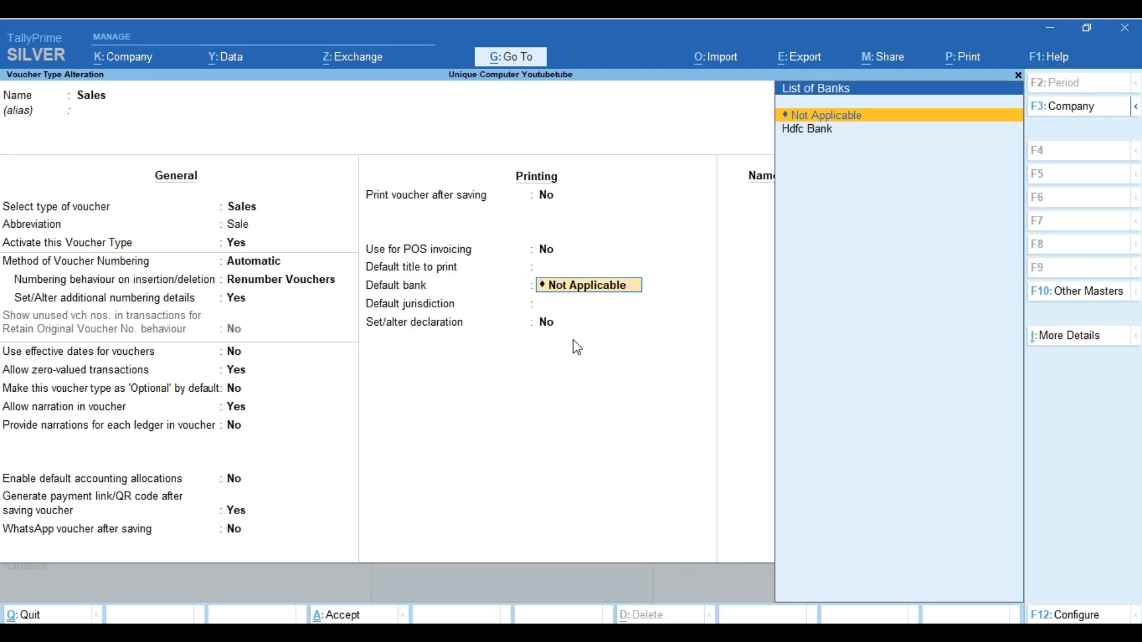
pyautogui.press('Down')
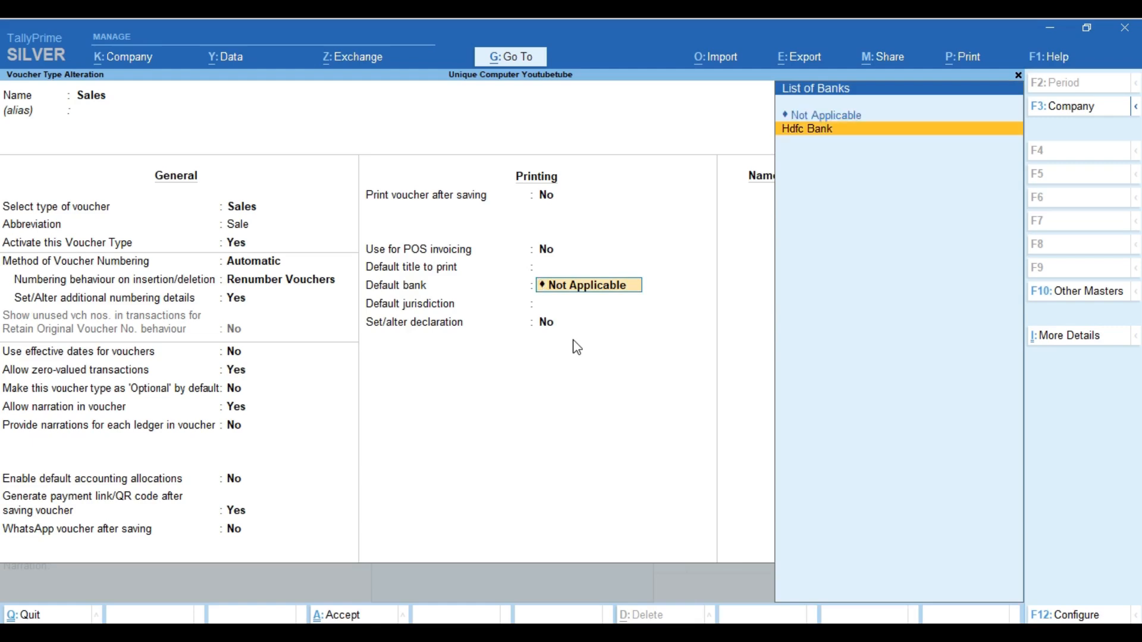
pyautogui.press('Return')
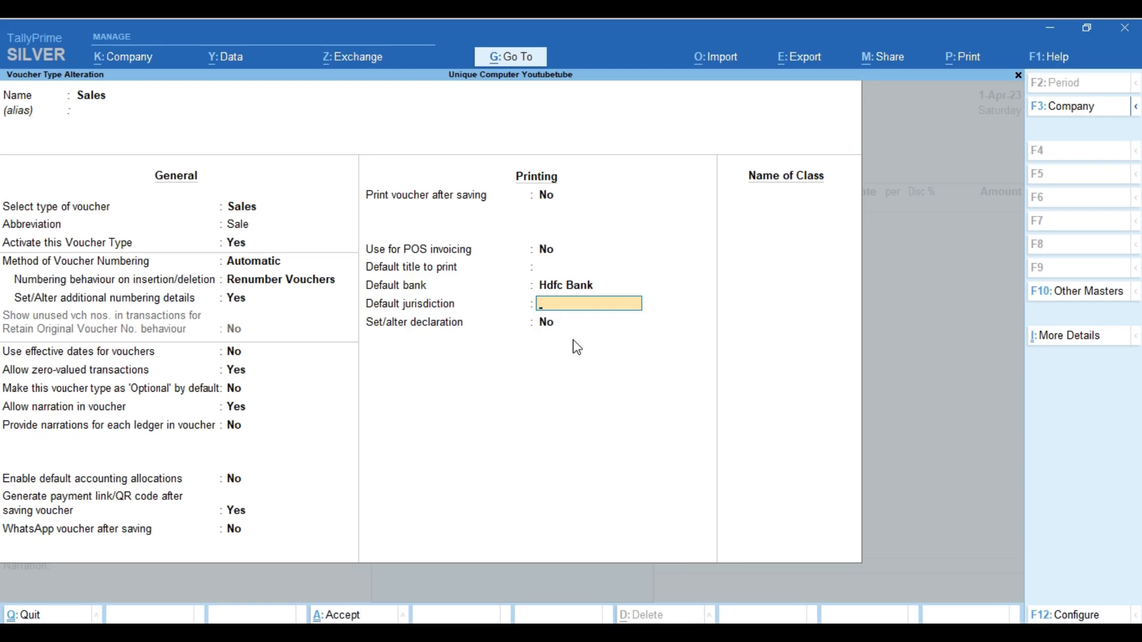
pyautogui.write('ROORKEE')
pyautogui.press('Return')
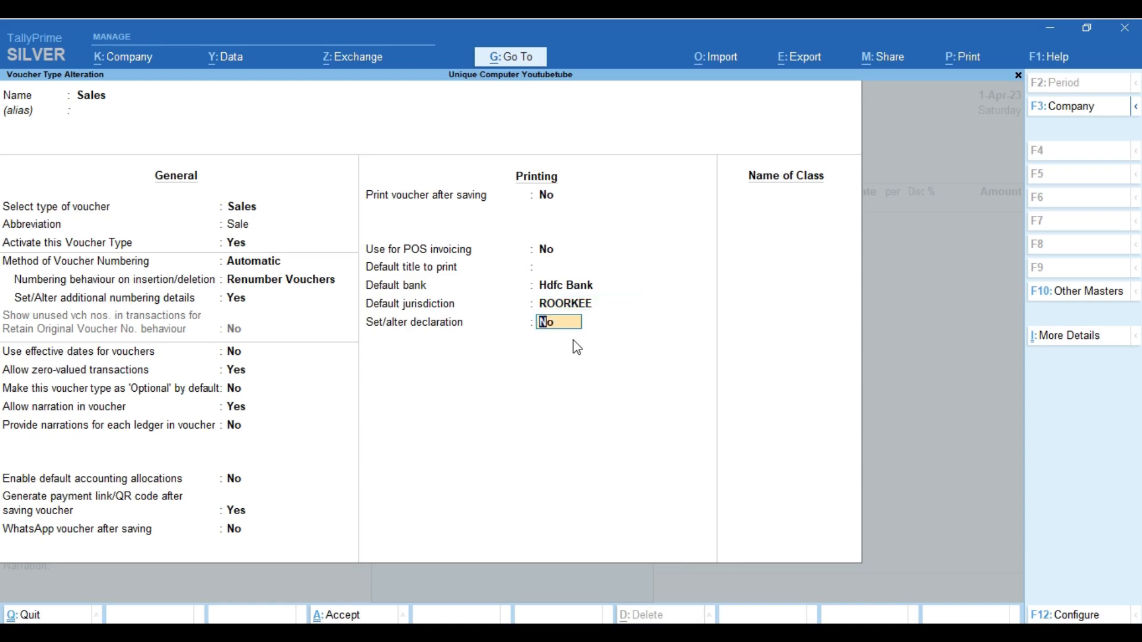
# Turn on the invoice declaration and accept its default text
pyautogui.write('y')
pyautogui.press('Return')
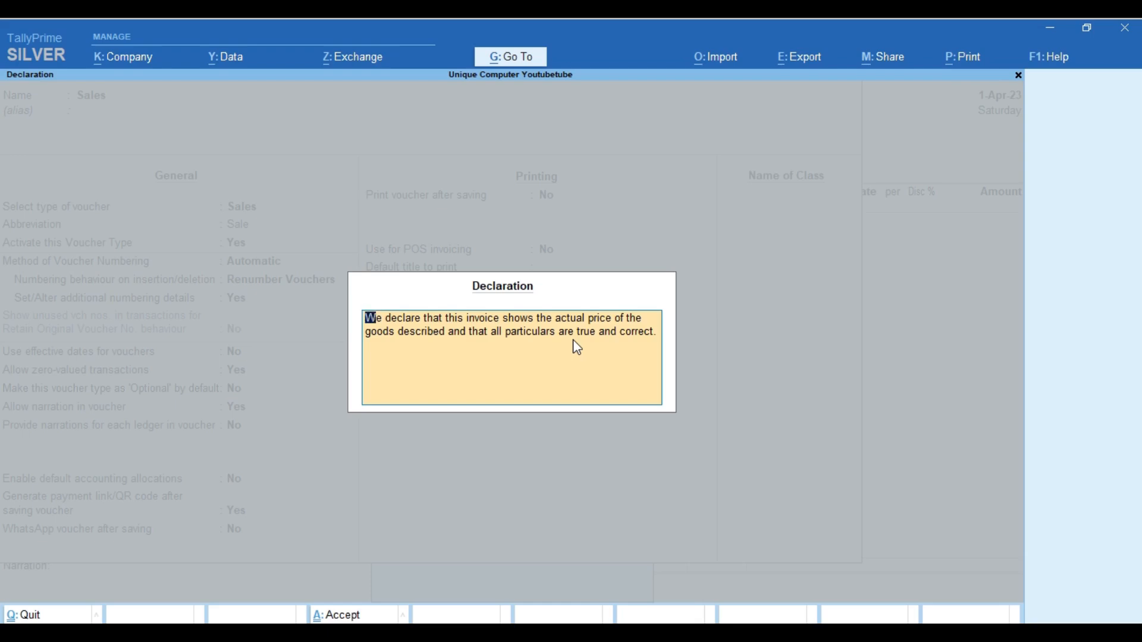
pyautogui.hotkey('ctrl', 'a')
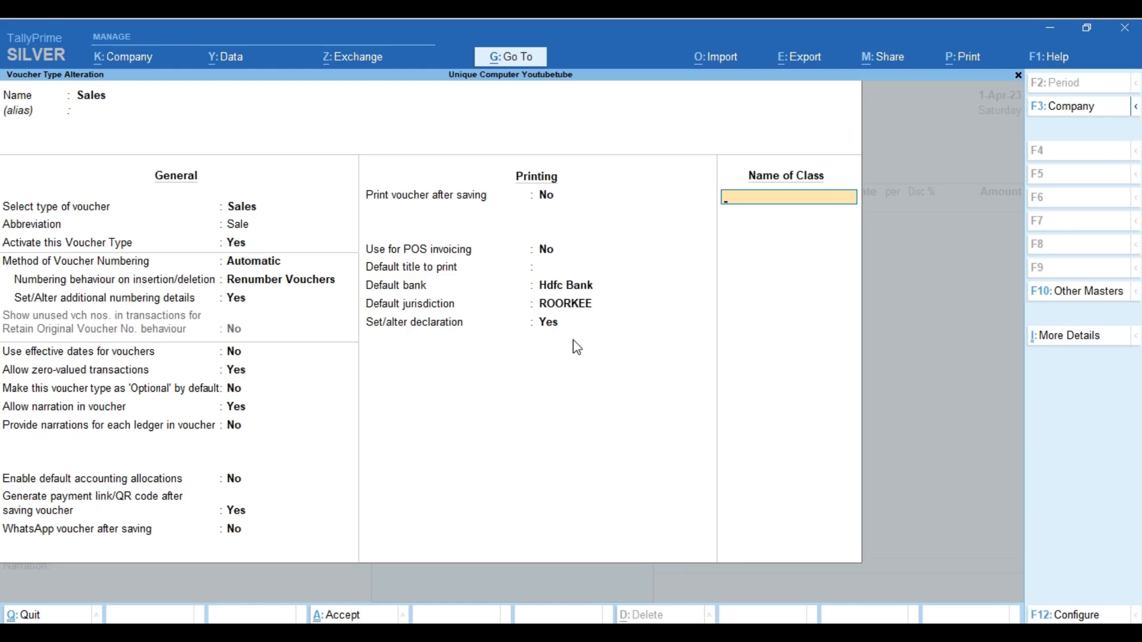
# Open the SALES voucher class, excluding or including no groups, with 100% allocated to Sales
pyautogui.write('SALES')
pyautogui.press('Return')
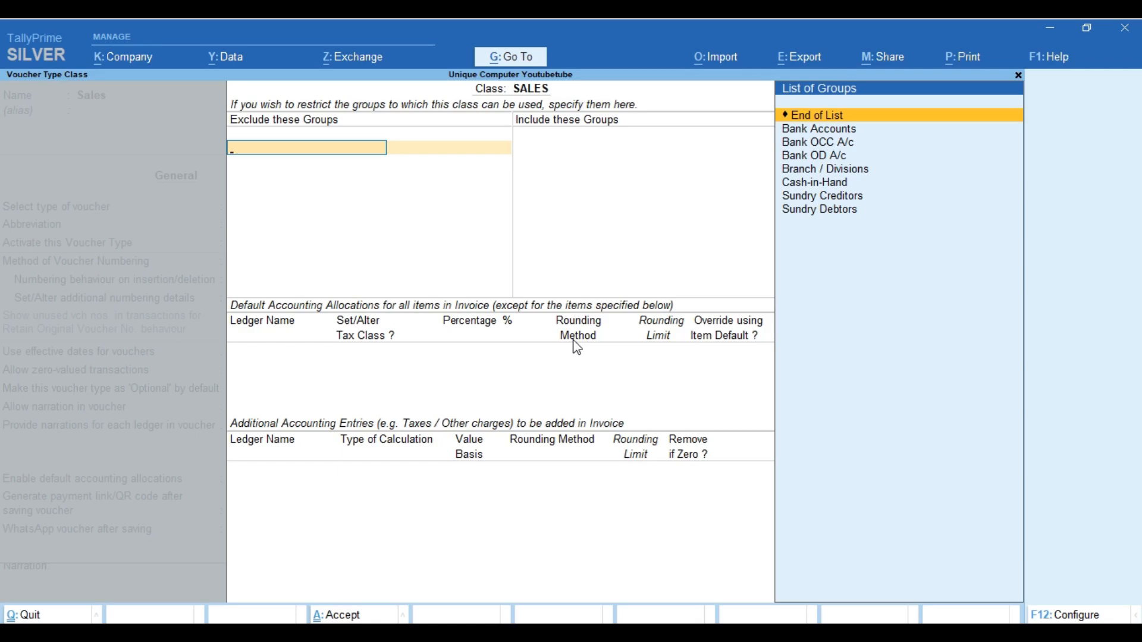
pyautogui.press('Return')
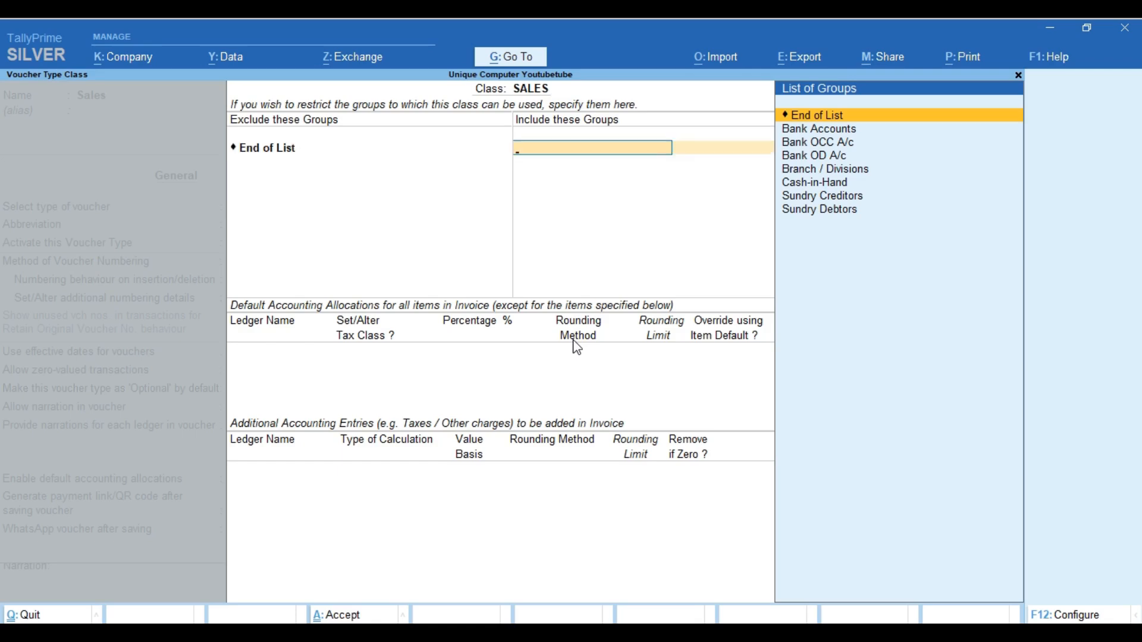
pyautogui.press('Return')
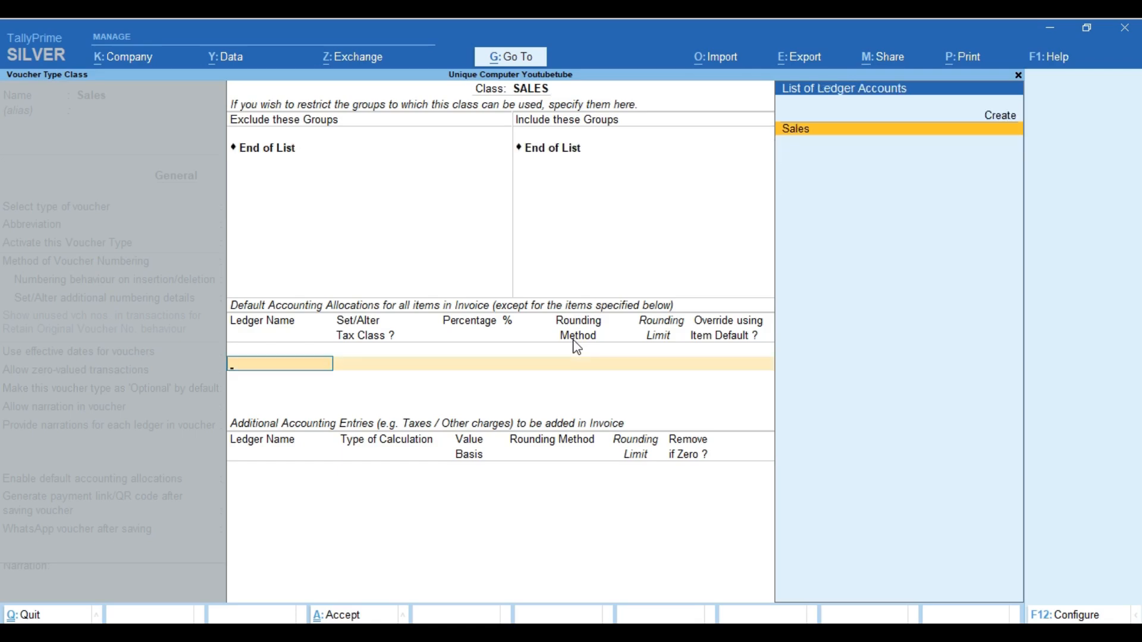
pyautogui.press('Return')
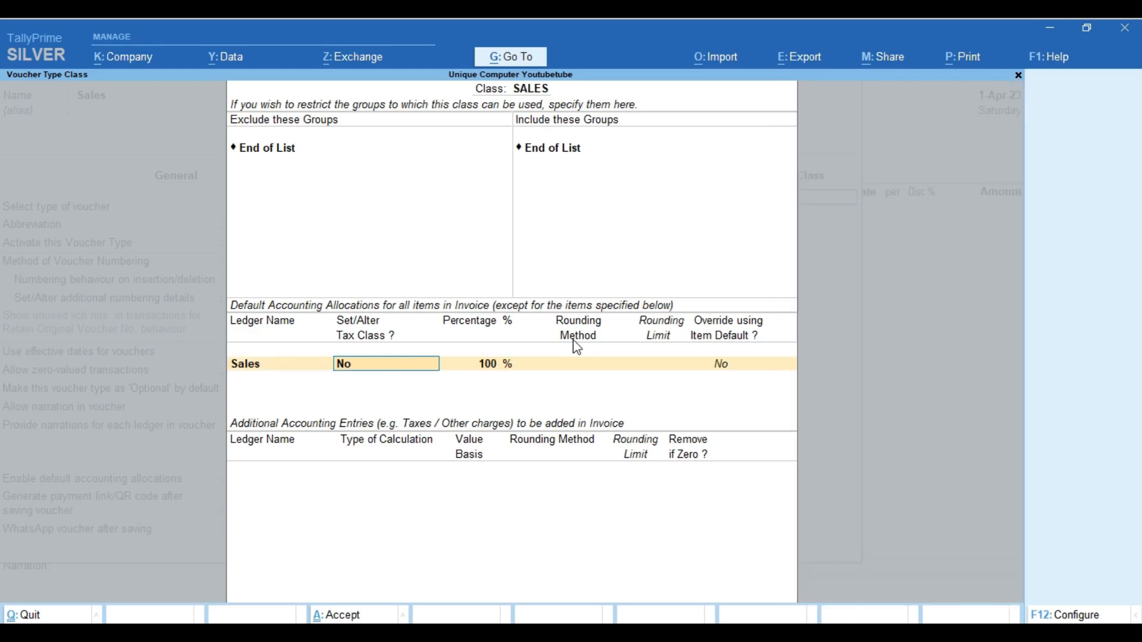
pyautogui.press('Return')
pyautogui.press('Return')
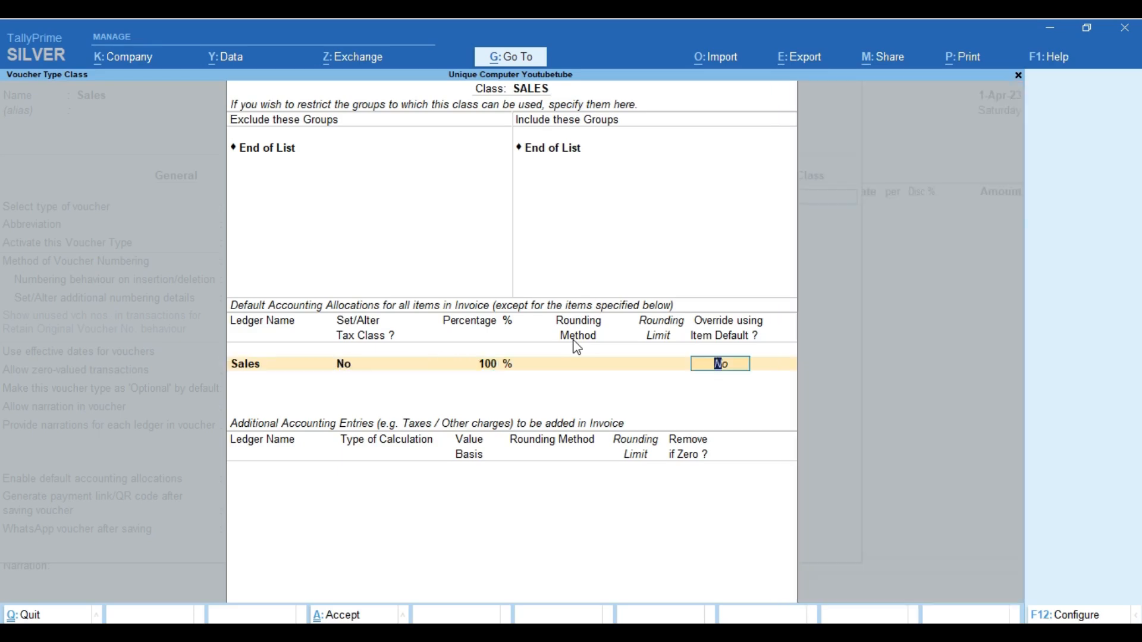
pyautogui.press('Return')
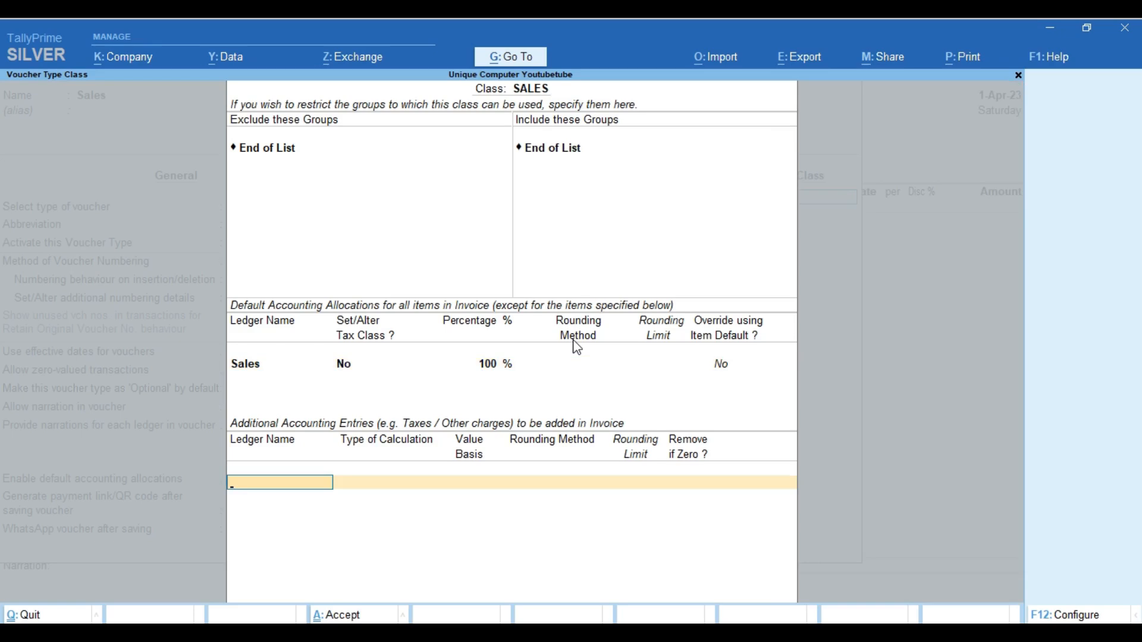
# Add CGST, SGST and Igst as additional accounting entries in the class
pyautogui.write('D')
pyautogui.press('Return')
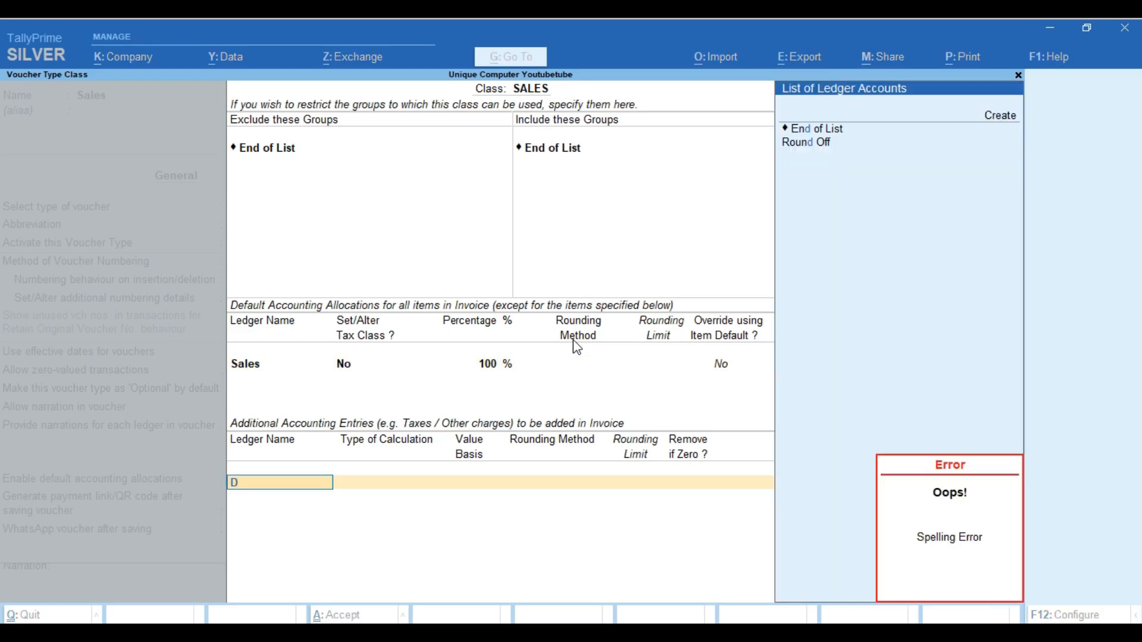
pyautogui.press('BackSpace')
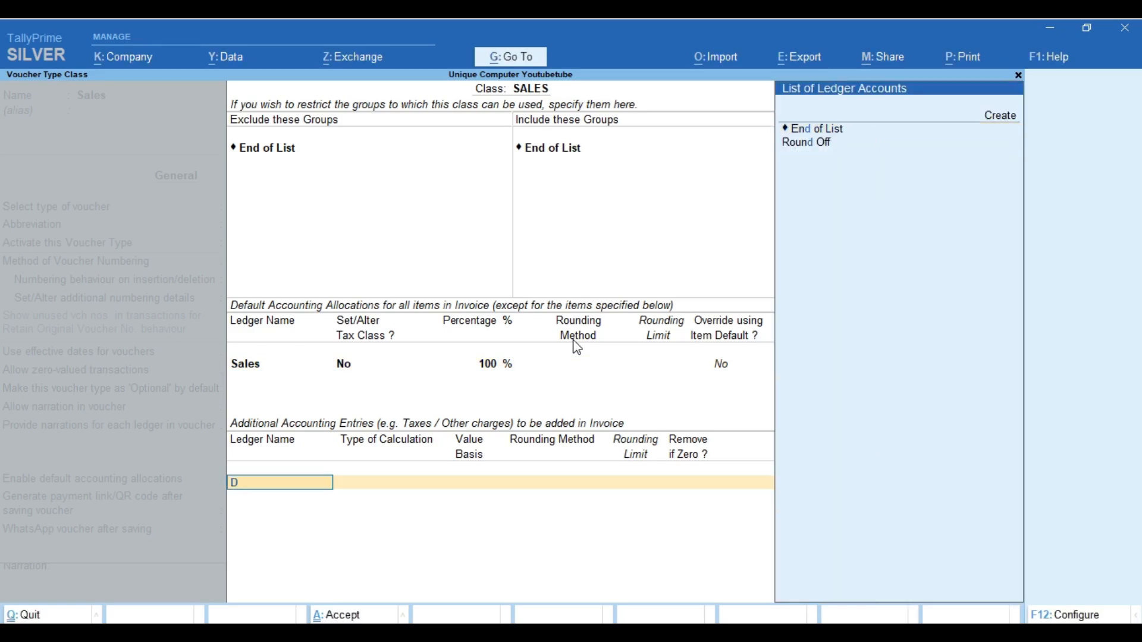
pyautogui.write('C')
pyautogui.press('Return')
pyautogui.press('Return')
pyautogui.press('Return')
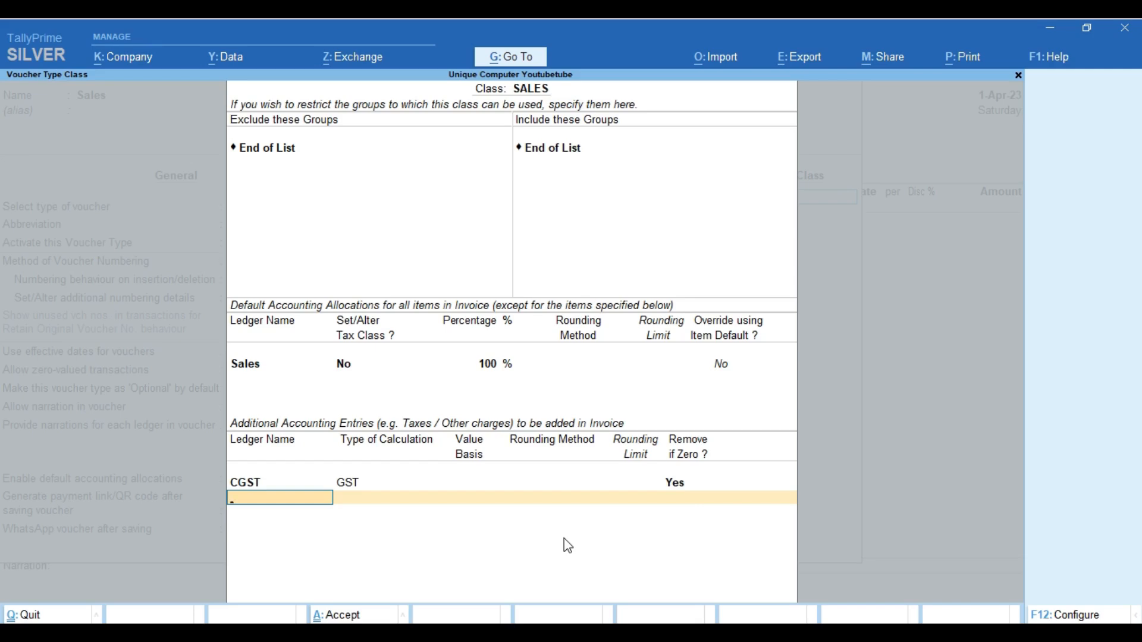
pyautogui.write('sg')
pyautogui.press('Return')
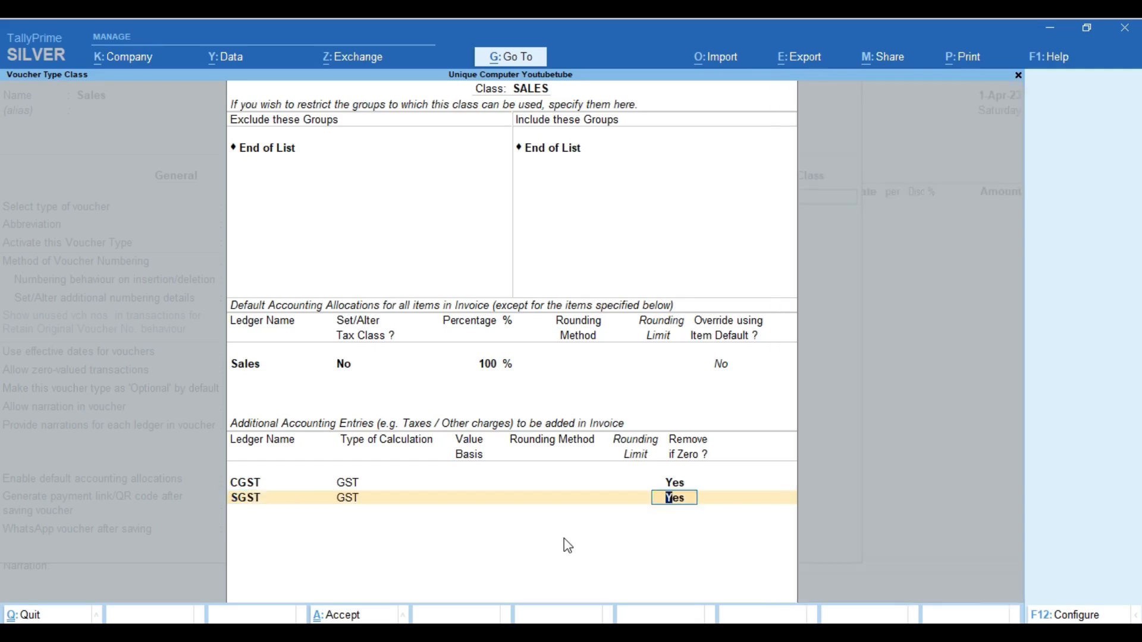
pyautogui.press('Return')
pyautogui.write('ig')
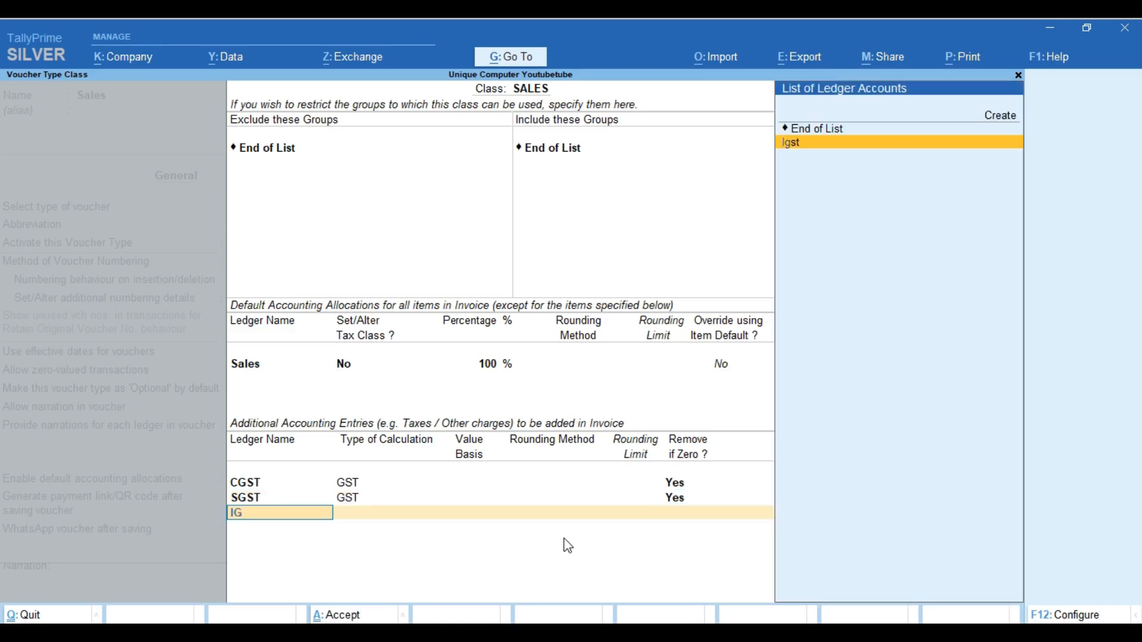
pyautogui.press('Return')
# Add a Round Off entry using As Total Amount Rounding, Normal Rounding, limit 1
pyautogui.press('Return')
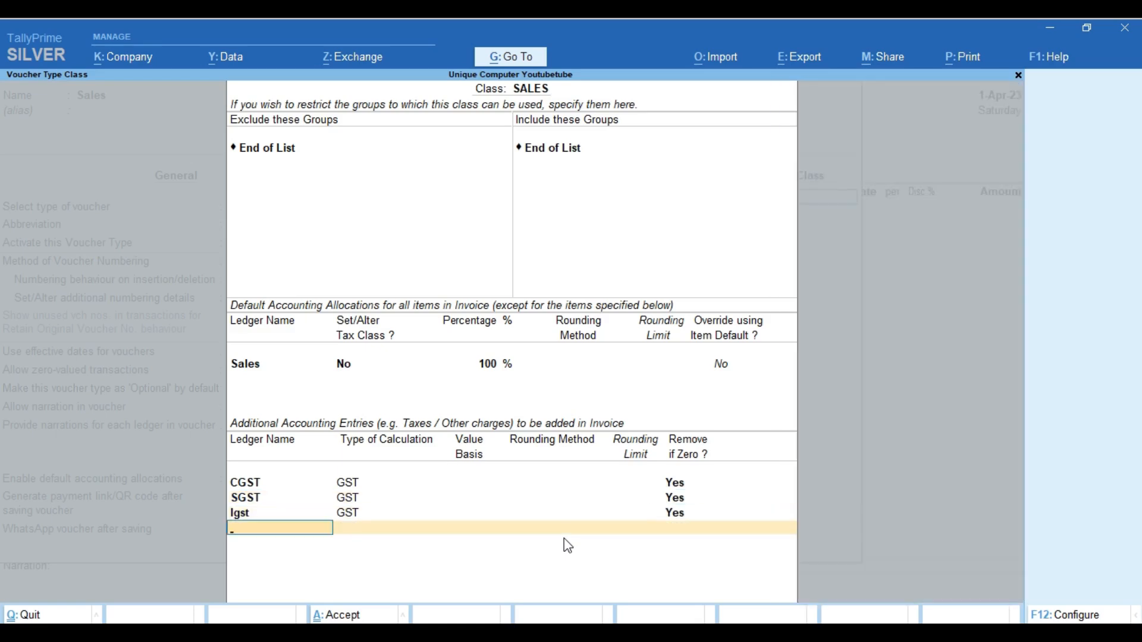
pyautogui.write('rou')
pyautogui.press('Return')
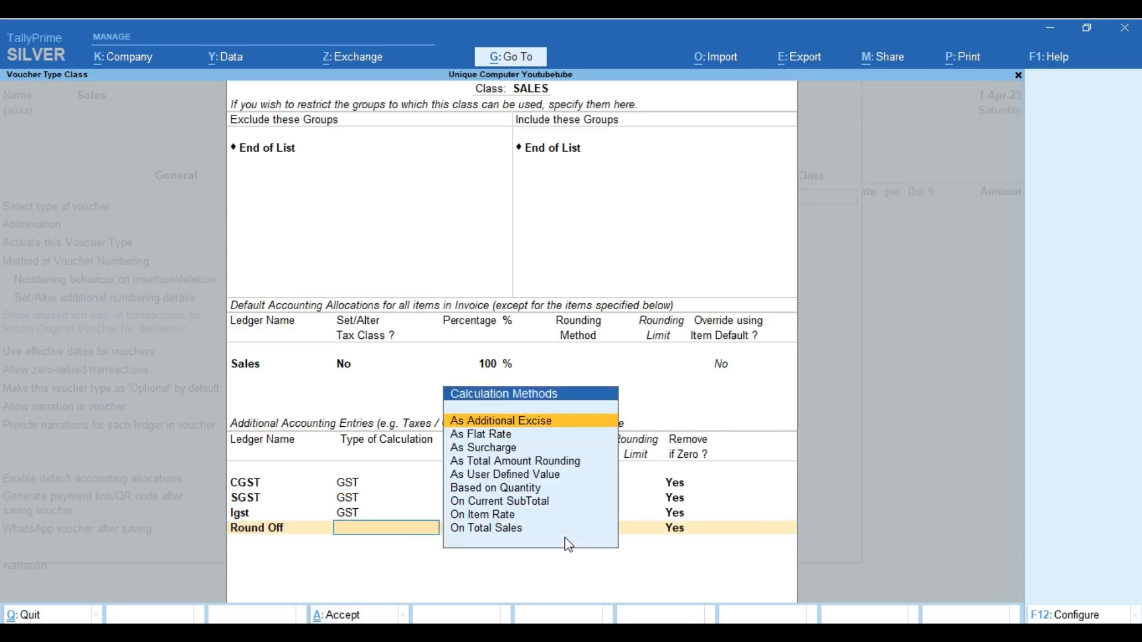
pyautogui.press('Down')
pyautogui.press('Down')
pyautogui.press('Down')
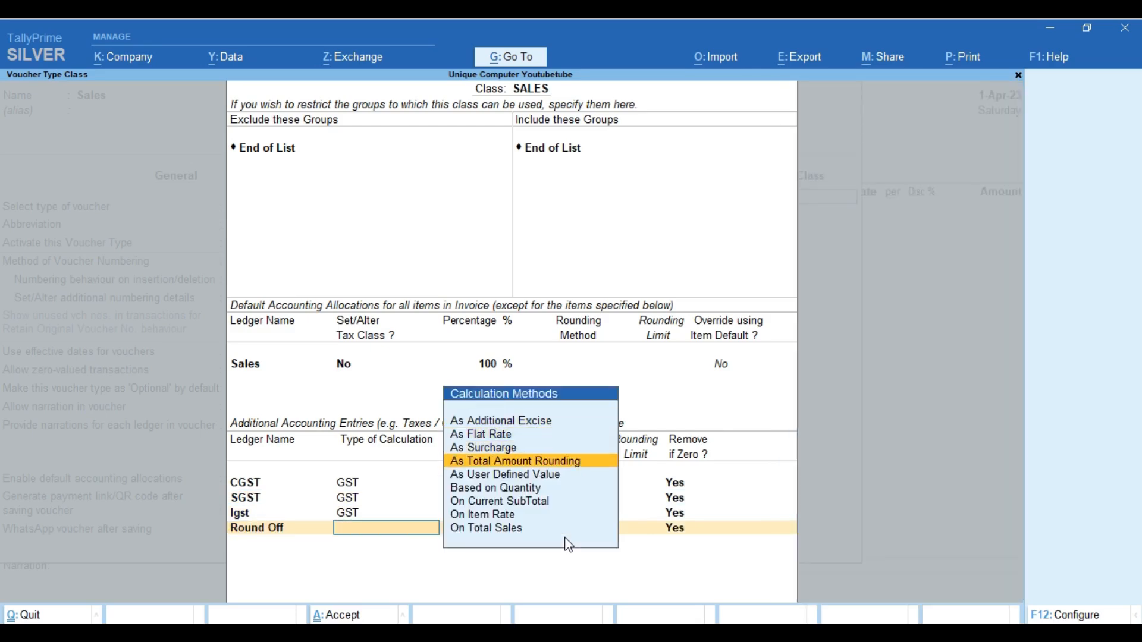
pyautogui.press('Return')
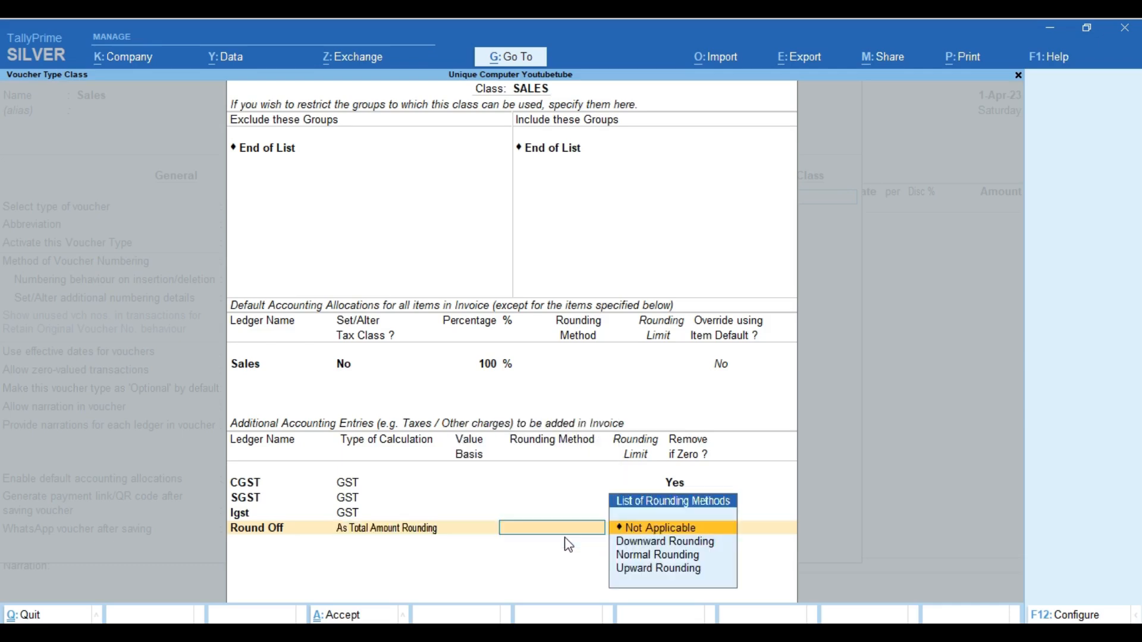
pyautogui.press('Down')
pyautogui.press('Down')
pyautogui.press('Return')
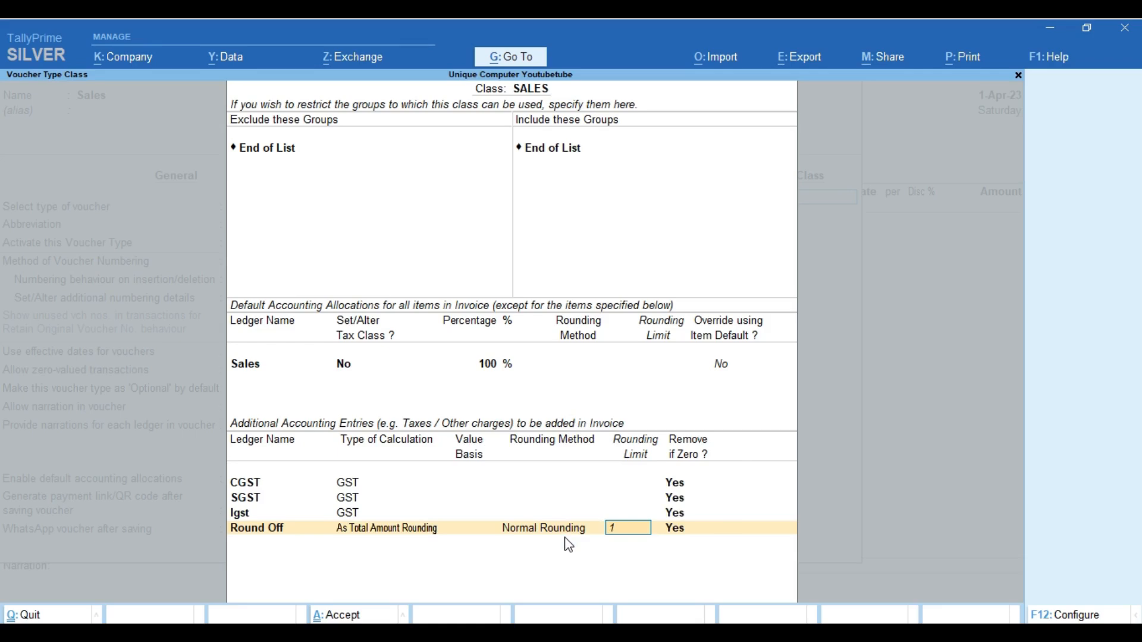
pyautogui.press('Return')
pyautogui.press('Return')
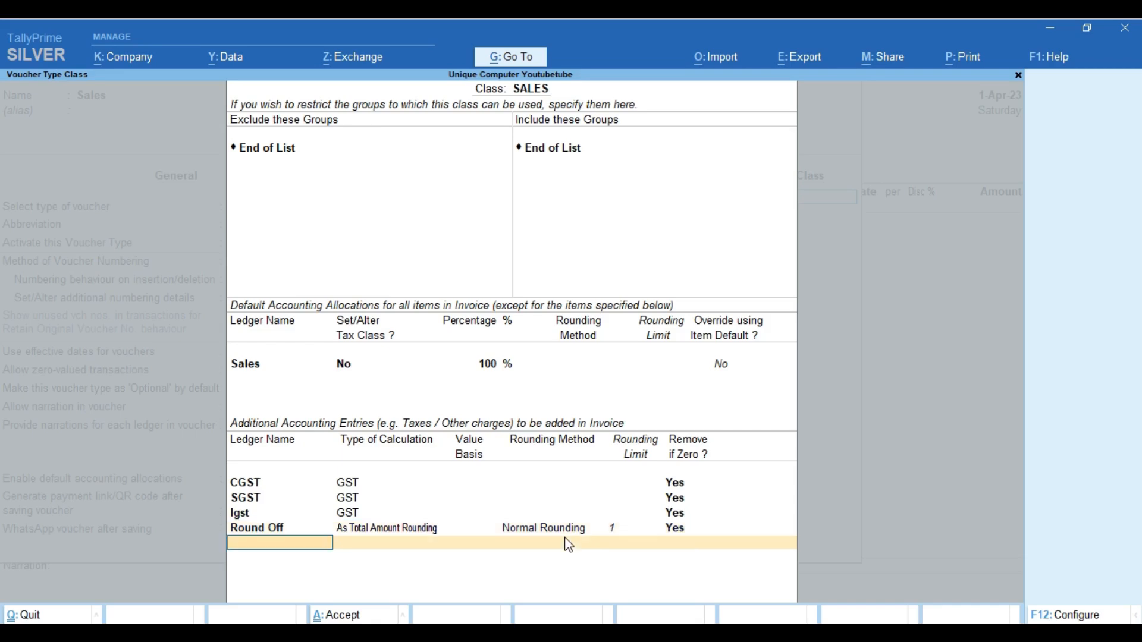
pyautogui.press('Return')
pyautogui.press('Return')
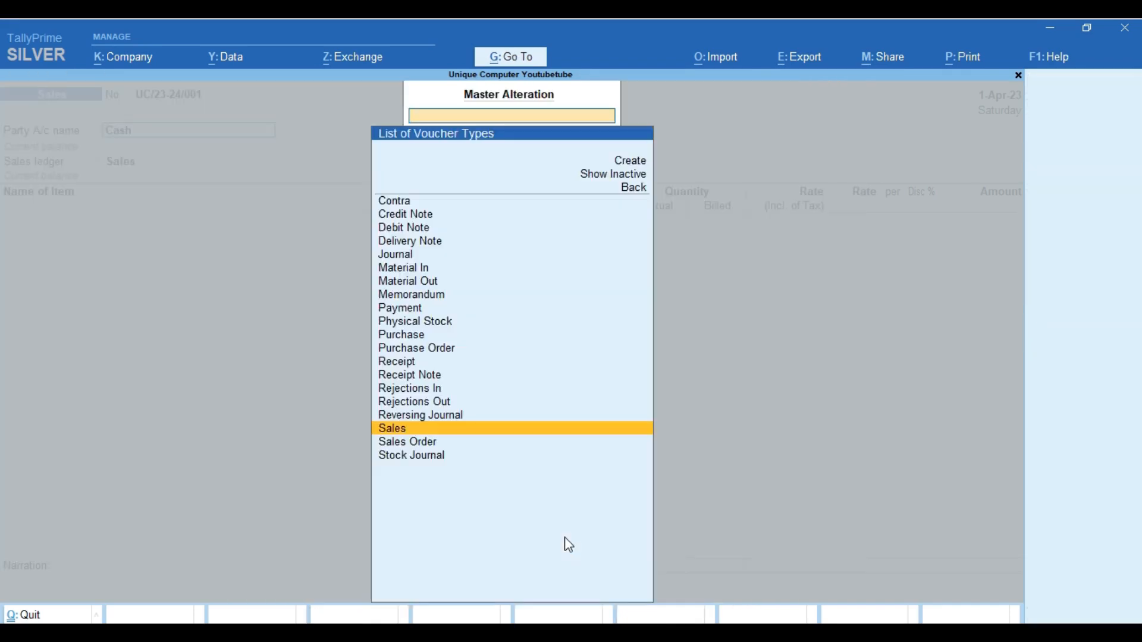
# Accept Cash as the party and apply the SALES voucher class to the voucher
pyautogui.press('Escape')
pyautogui.press('Escape')
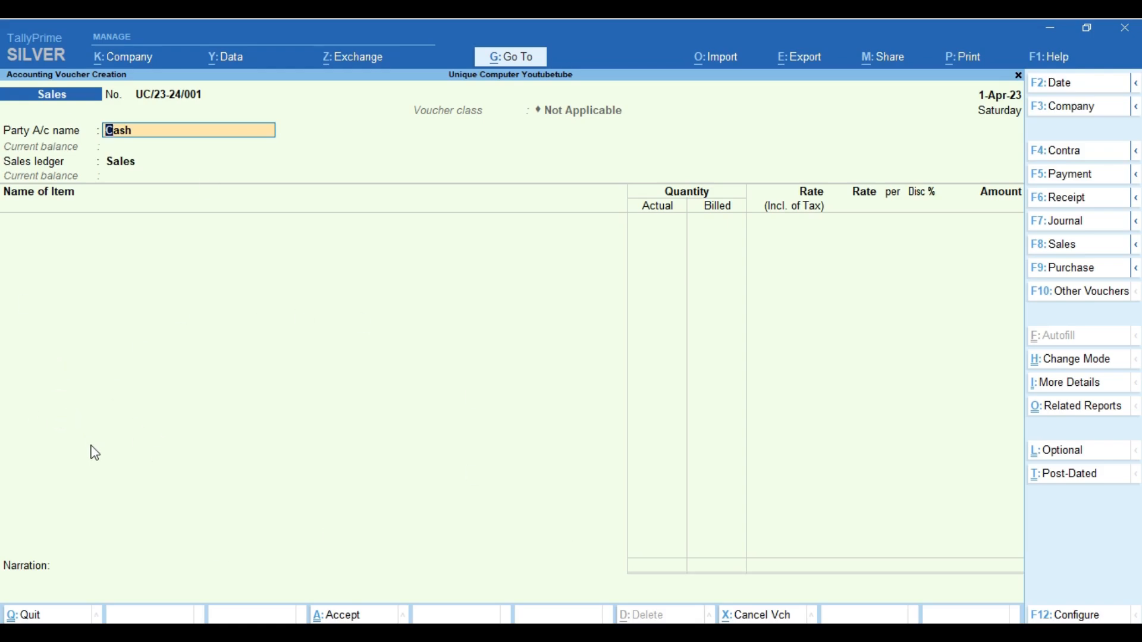
pyautogui.press('Return')
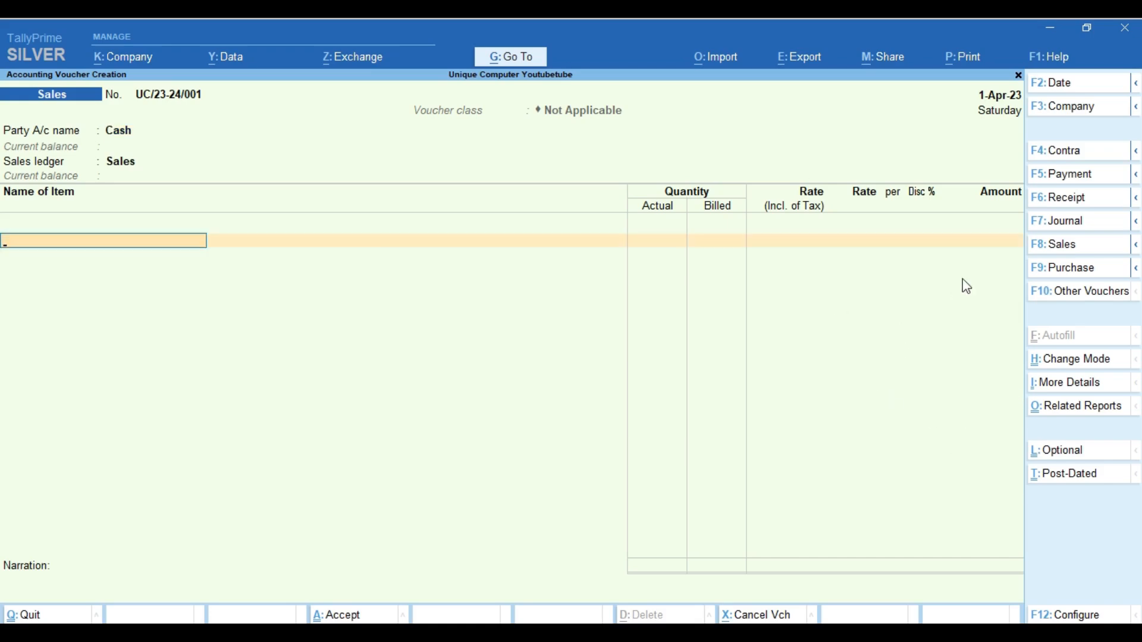
pyautogui.click(1065, 246)
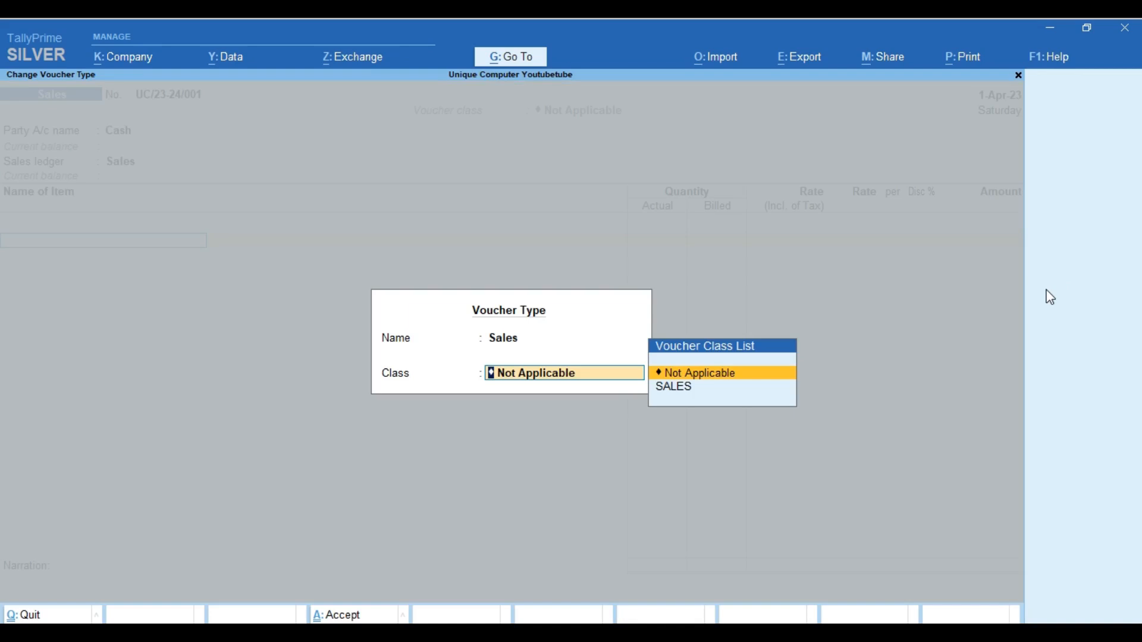
pyautogui.press('Down')
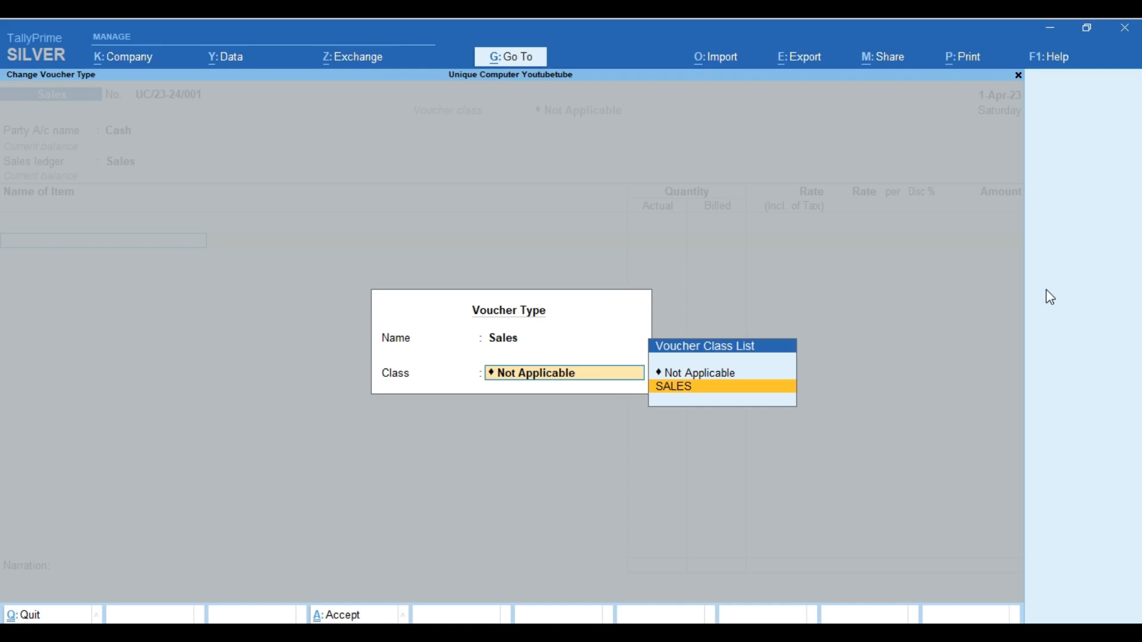
pyautogui.press('Return')
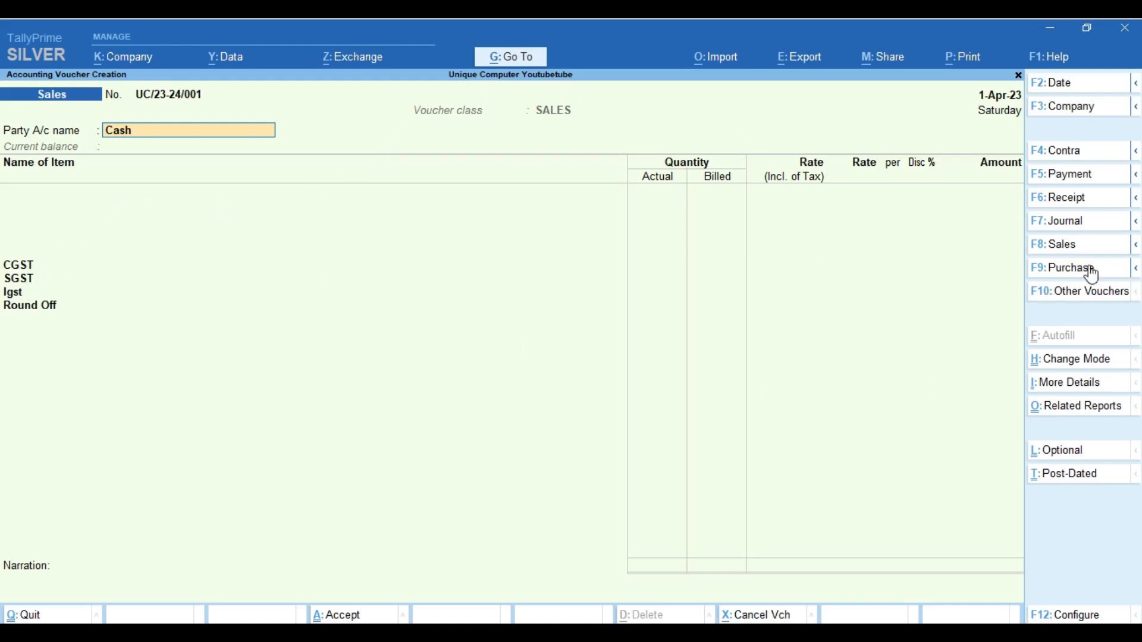
# Switch the voucher to no class, then reapply the SALES voucher class
pyautogui.click(1066, 244)
pyautogui.press('Up')
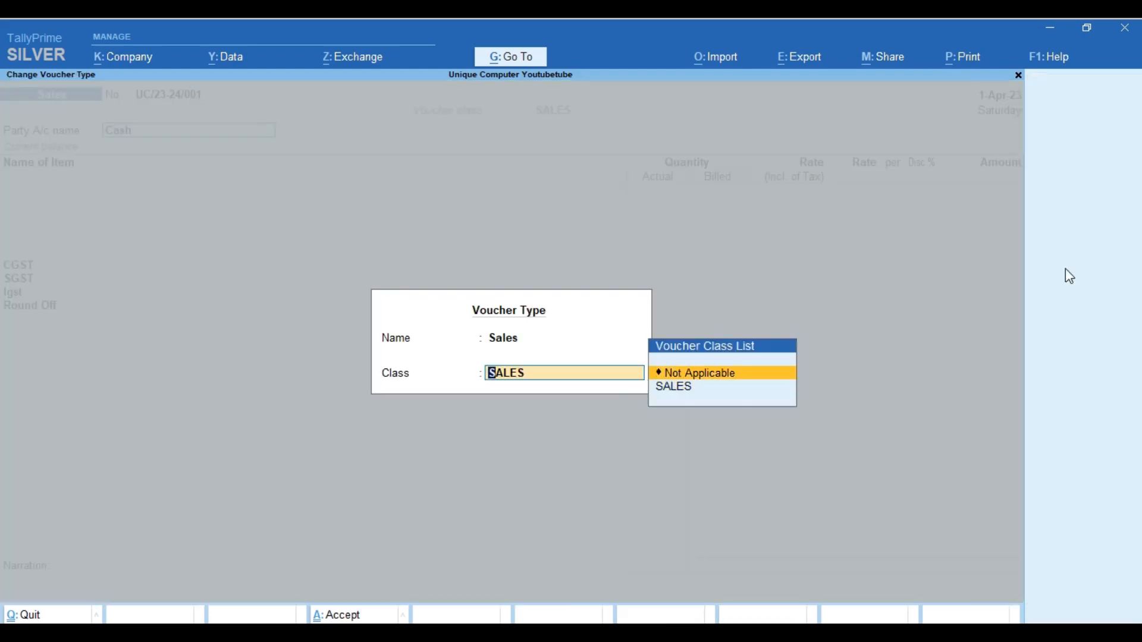
pyautogui.press('Return')
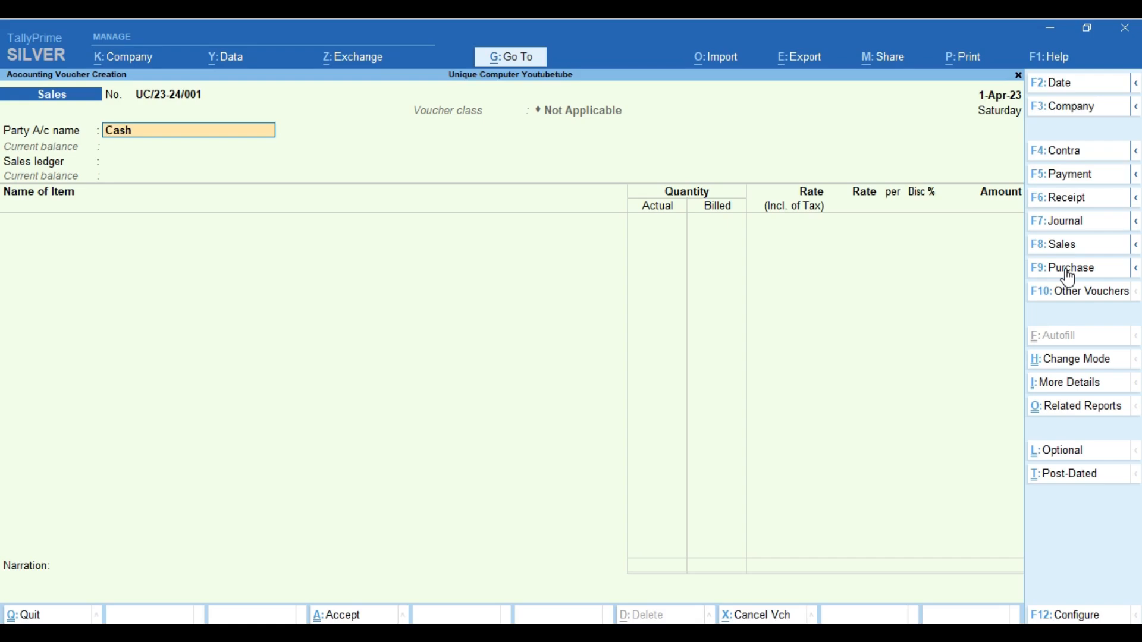
pyautogui.click(1075, 247)
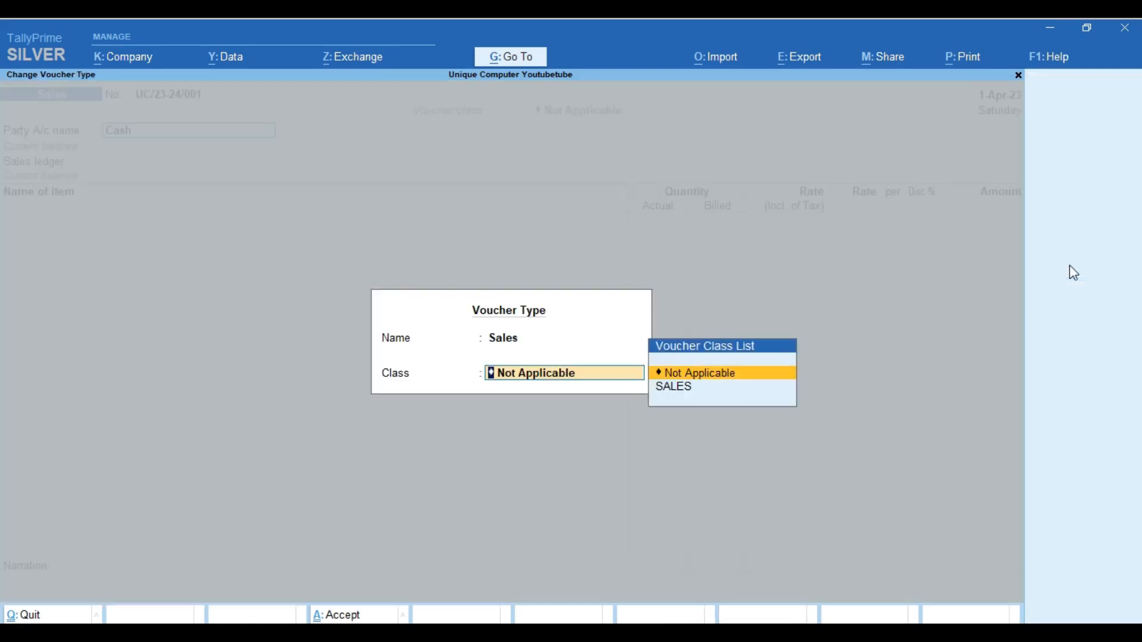
pyautogui.press('Down')
pyautogui.press('Return')
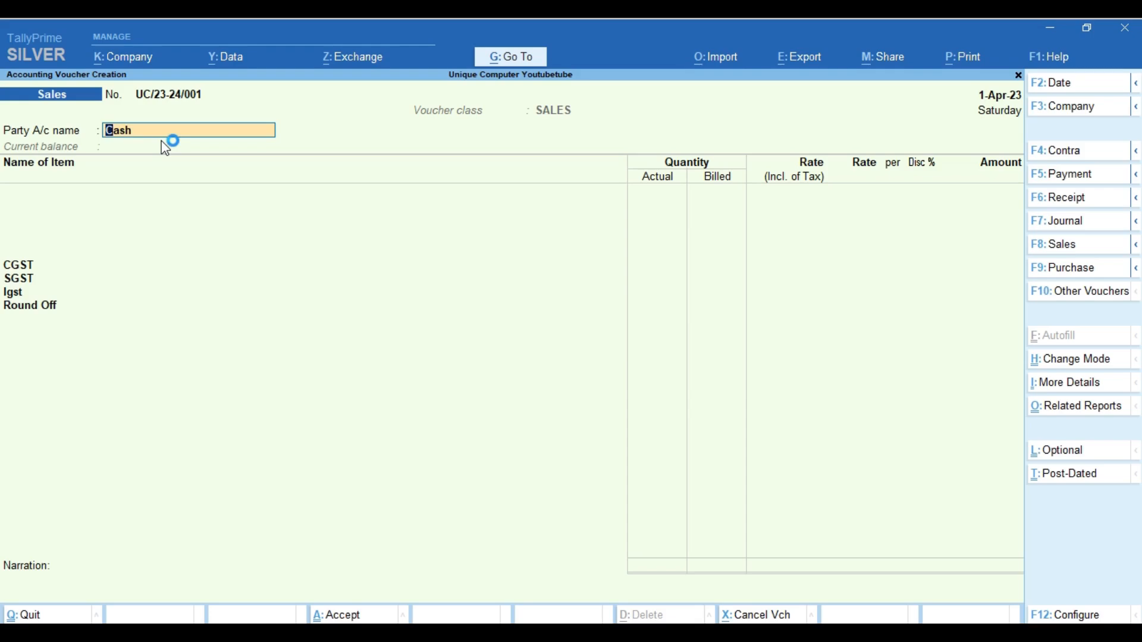
# Create a new party ledger named after the customer, grouped under Sundry Debtors
pyautogui.write('R')
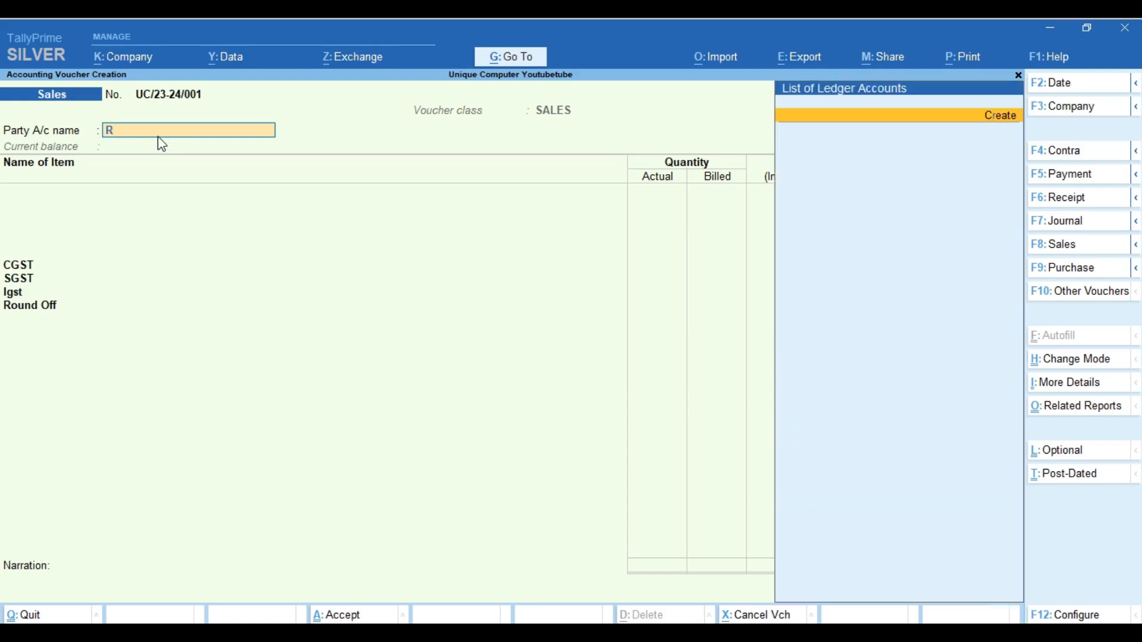
pyautogui.press('Return')
pyautogui.click(1004, 114)
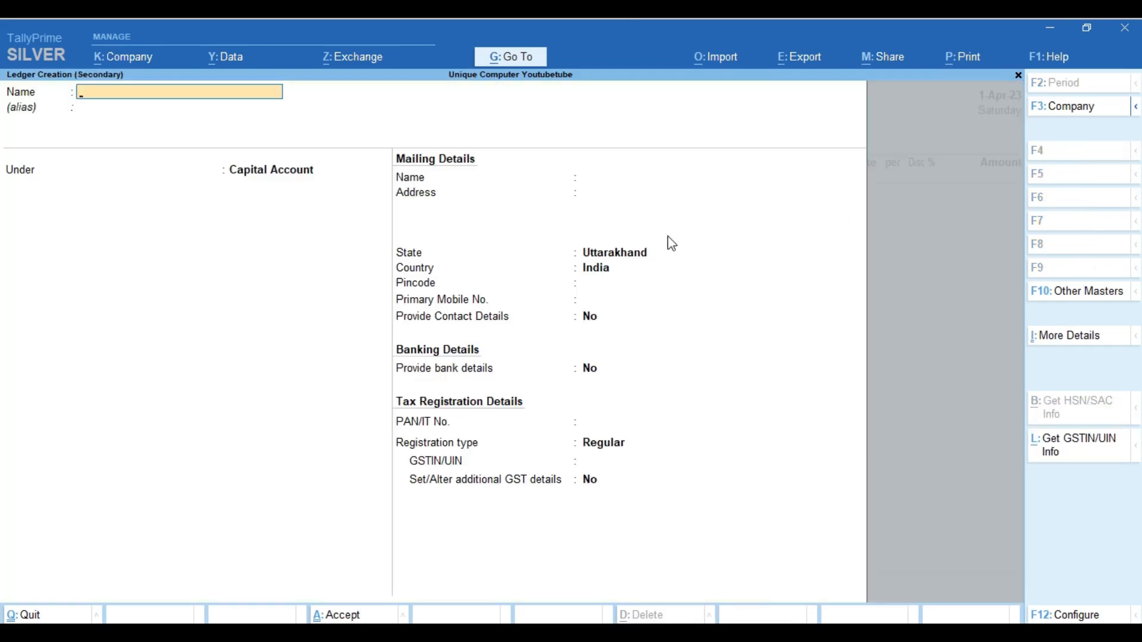
pyautogui.write('RAMESH')
pyautogui.press('Return')
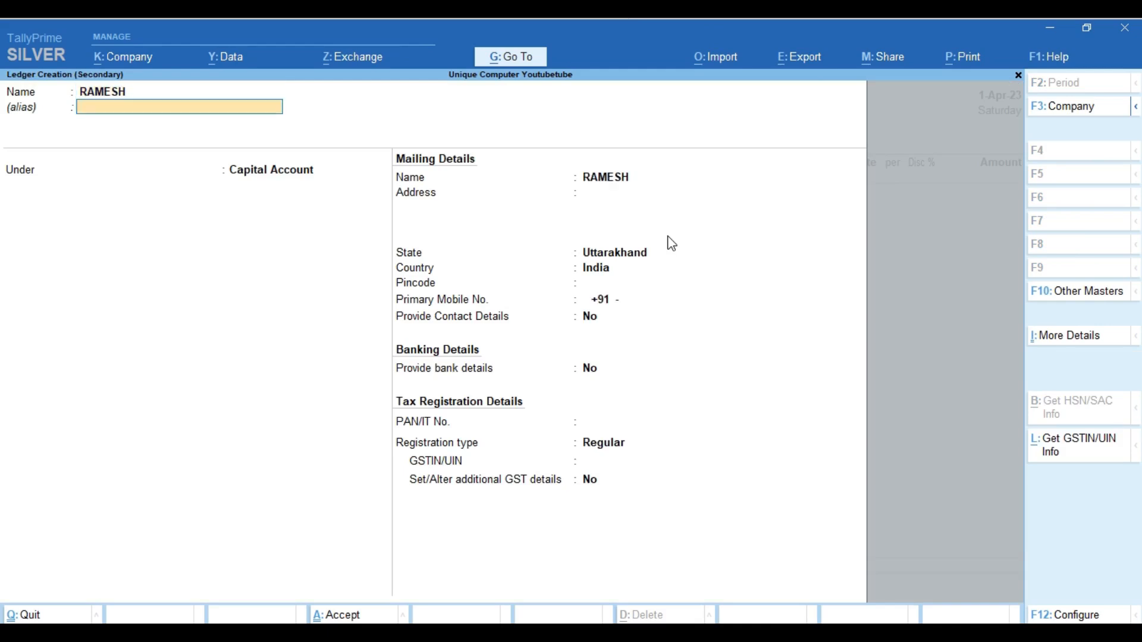
pyautogui.press('Return')
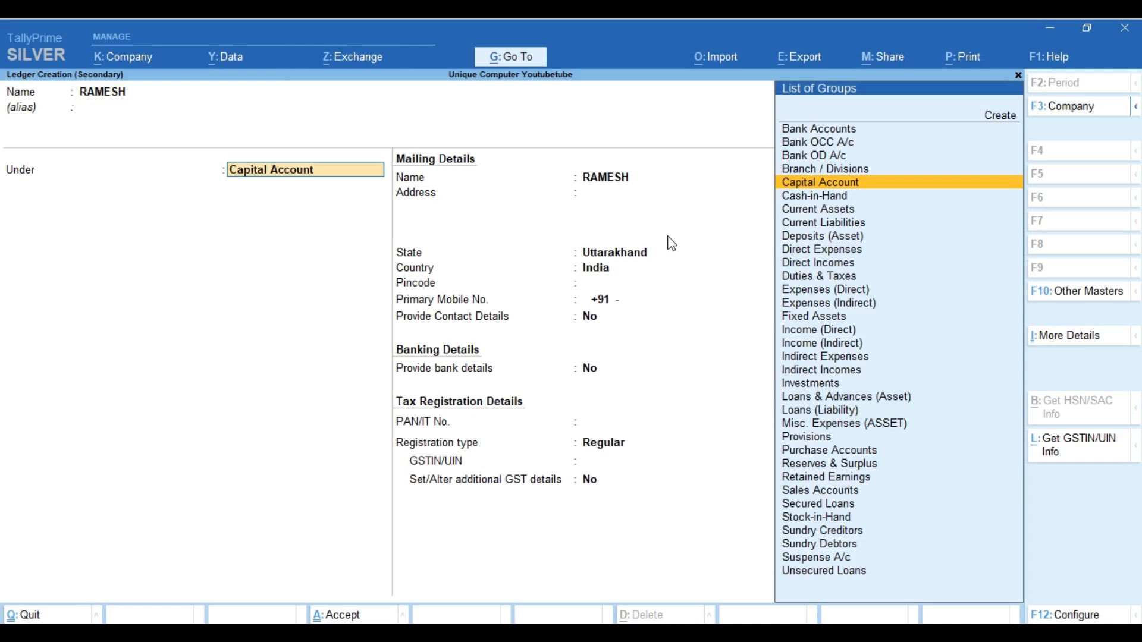
pyautogui.write('DE')
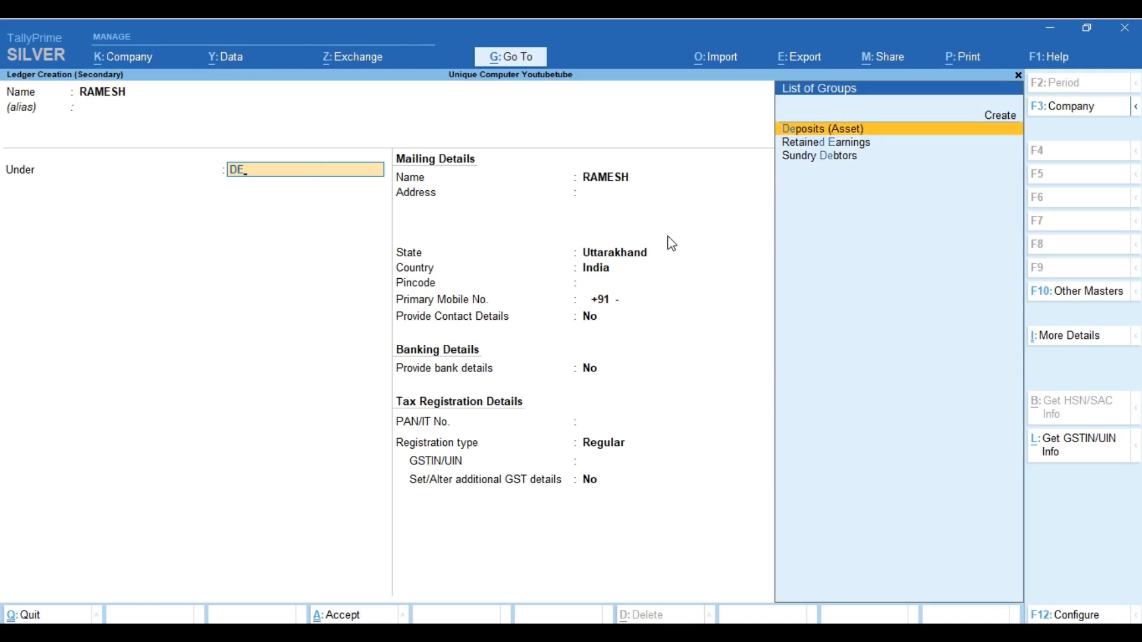
pyautogui.write('B')
pyautogui.press('Return')
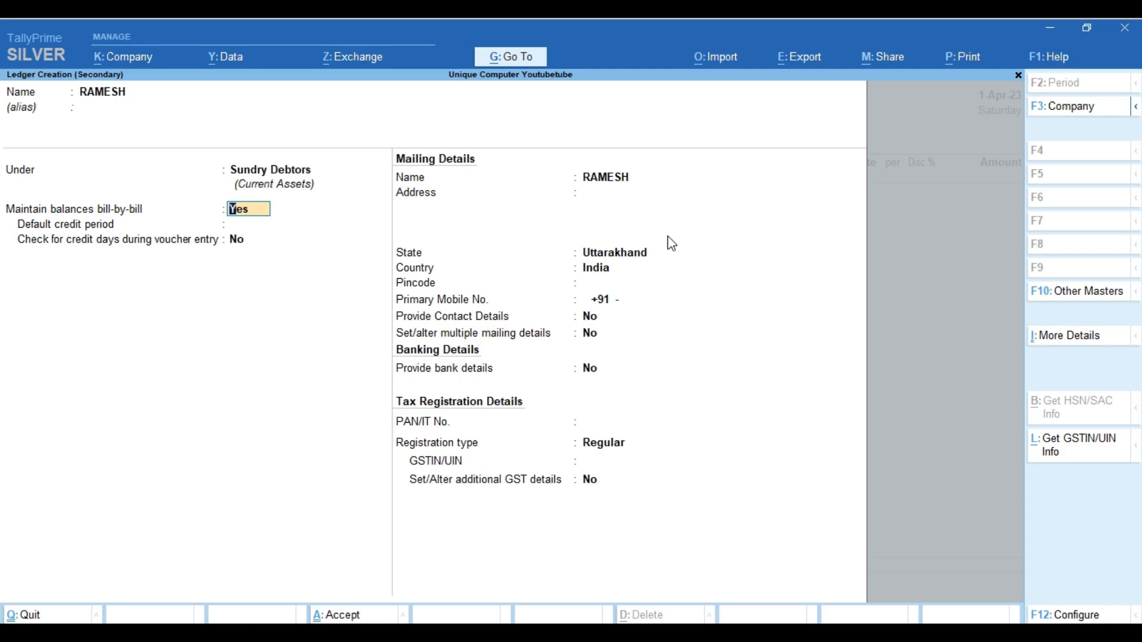
# Keep bill-by-bill balances, set a 21-day default credit period, and enable credit-day checks
pyautogui.press('Return')
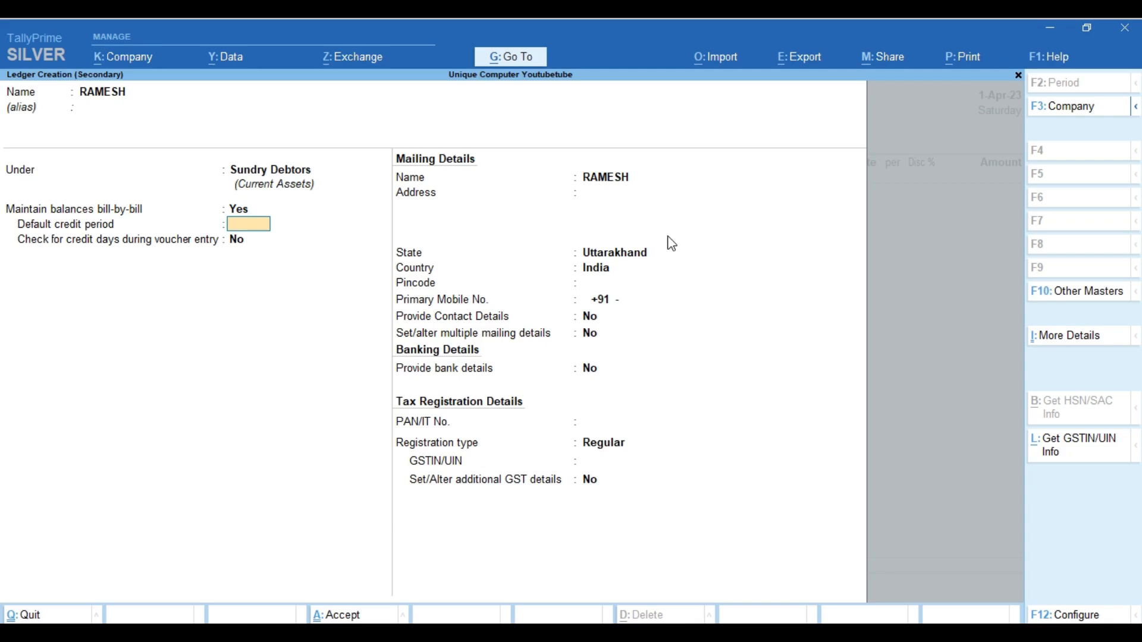
pyautogui.write('21')
pyautogui.press('Return')
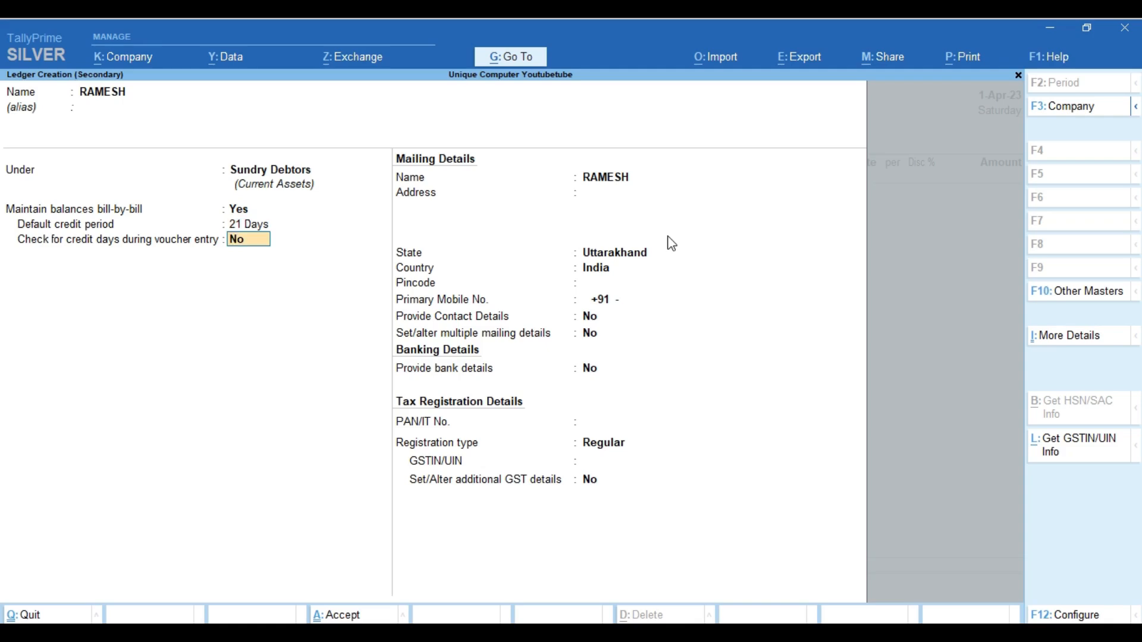
pyautogui.write('Y')
pyautogui.press('Return')
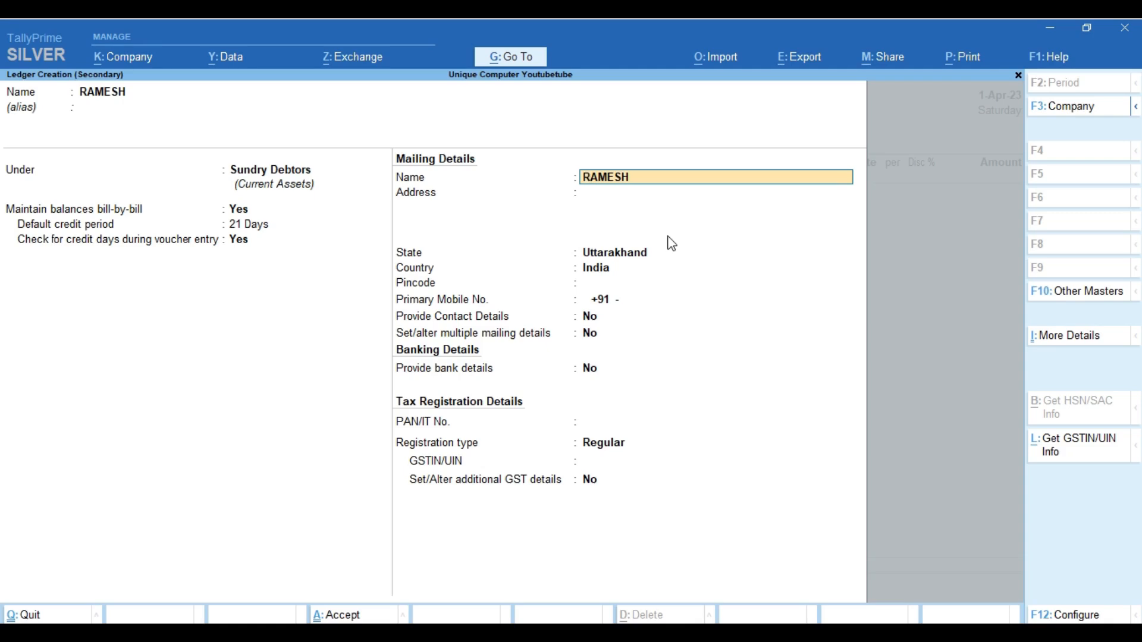
# Enter the customer's address city, pincode and primary mobile number
pyautogui.press('Return')
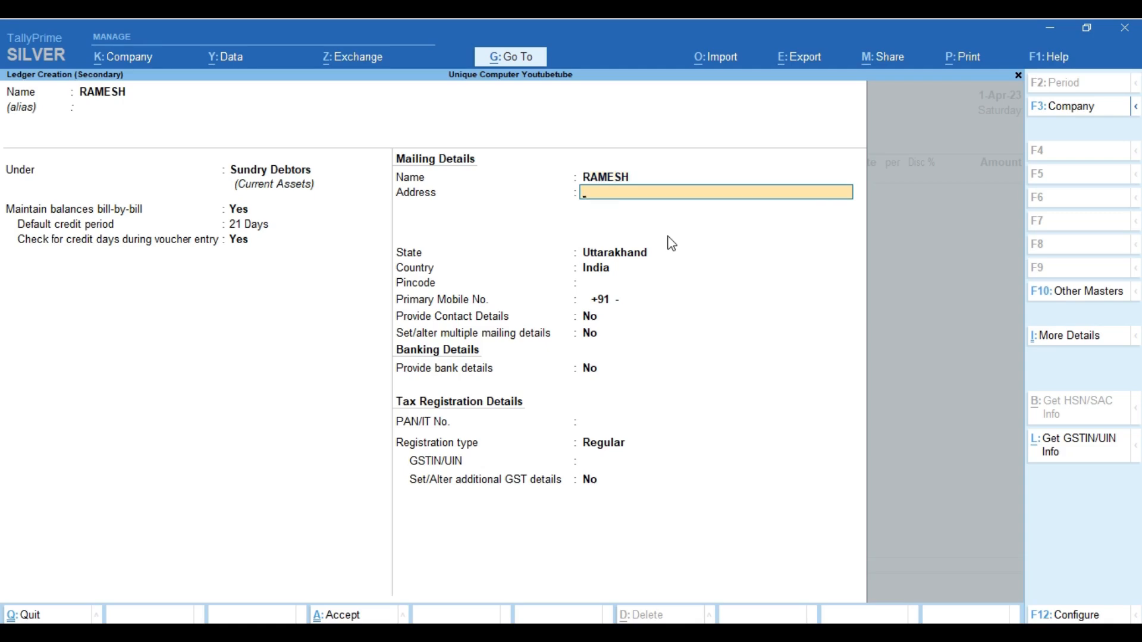
pyautogui.write('DEHRADUN')
pyautogui.press('Return')
pyautogui.press('Return')
pyautogui.press('Return')
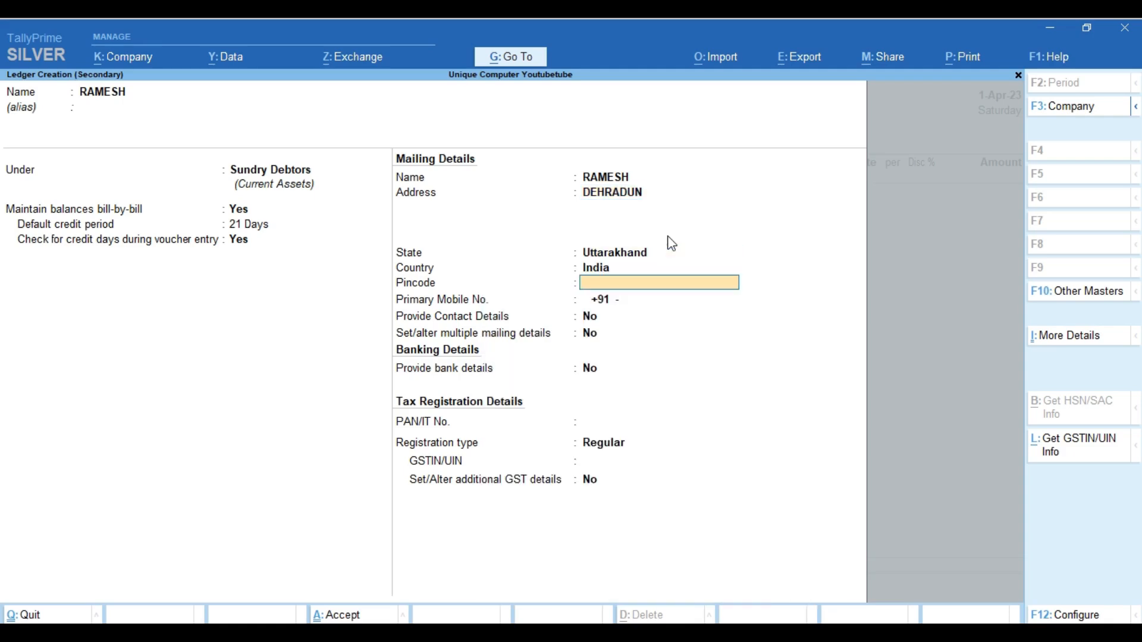
pyautogui.write('247667')
pyautogui.press('Return')
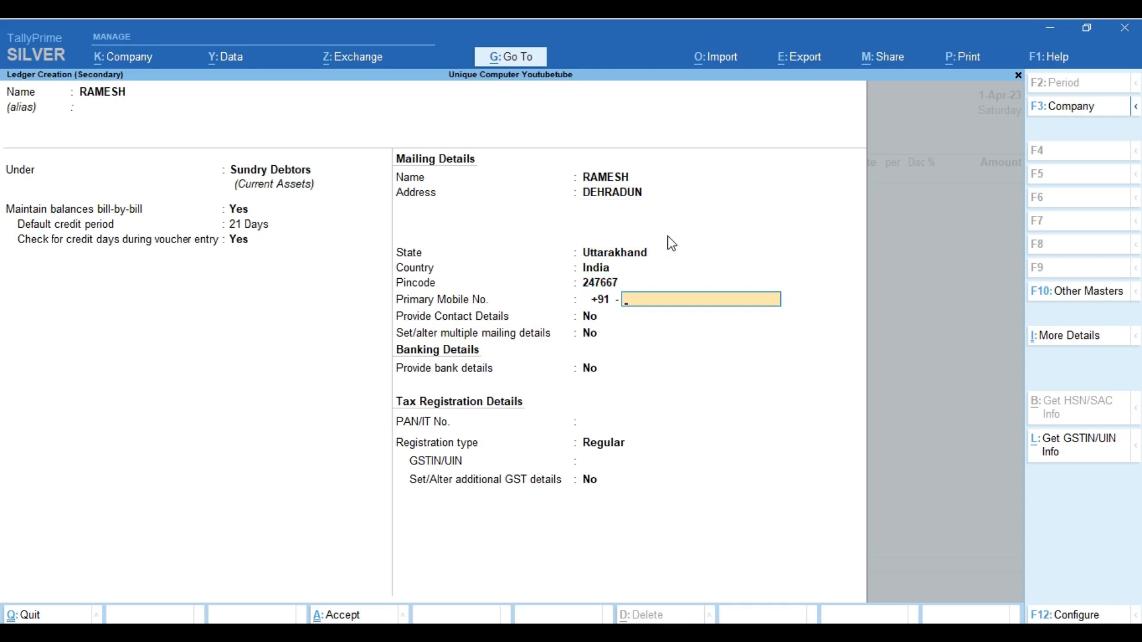
pyautogui.press('Return')
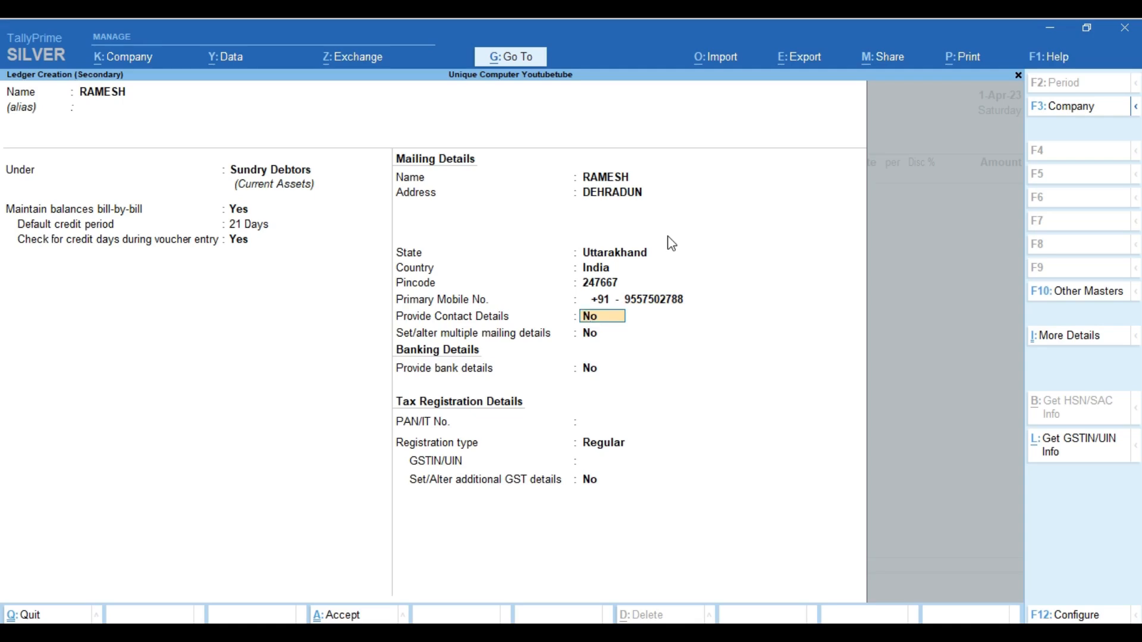
# Turn on contact details, fill in the contact name and e-mail, leaving CC and website blank
pyautogui.write('y')
pyautogui.press('Return')
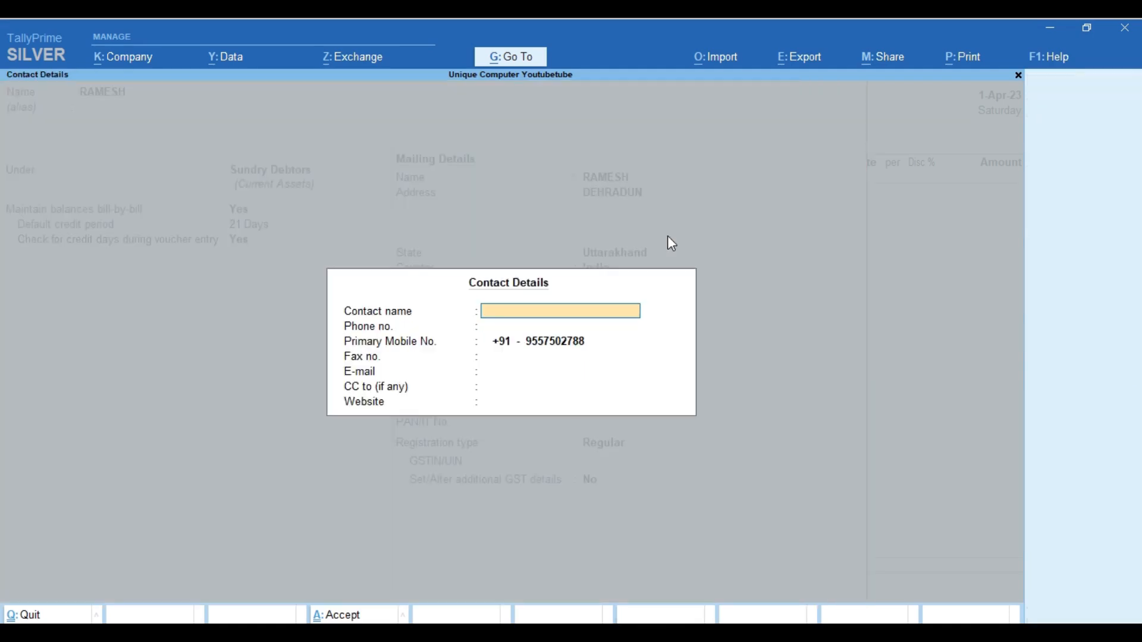
pyautogui.write('RAMESH')
pyautogui.press('Return')
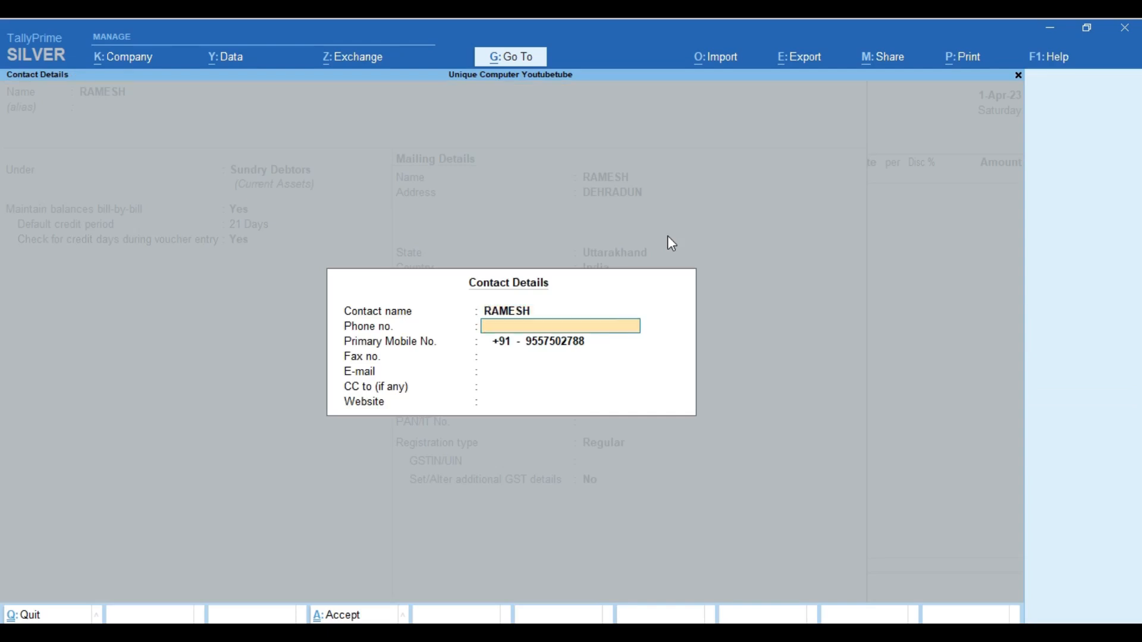
pyautogui.press('Return')
pyautogui.press('Return')
pyautogui.press('Return')
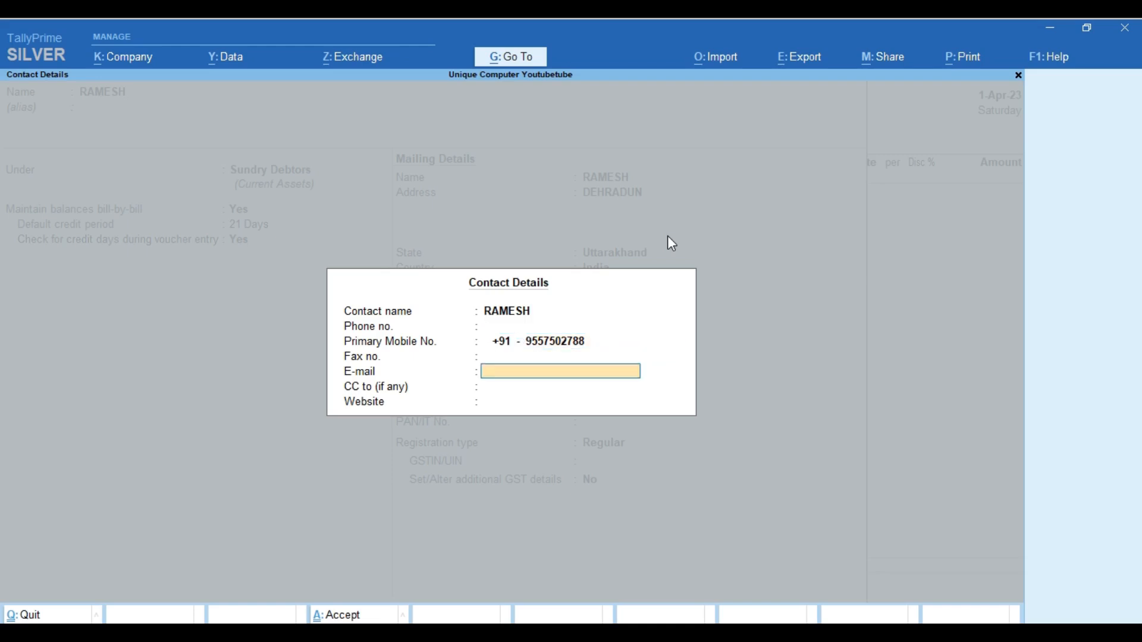
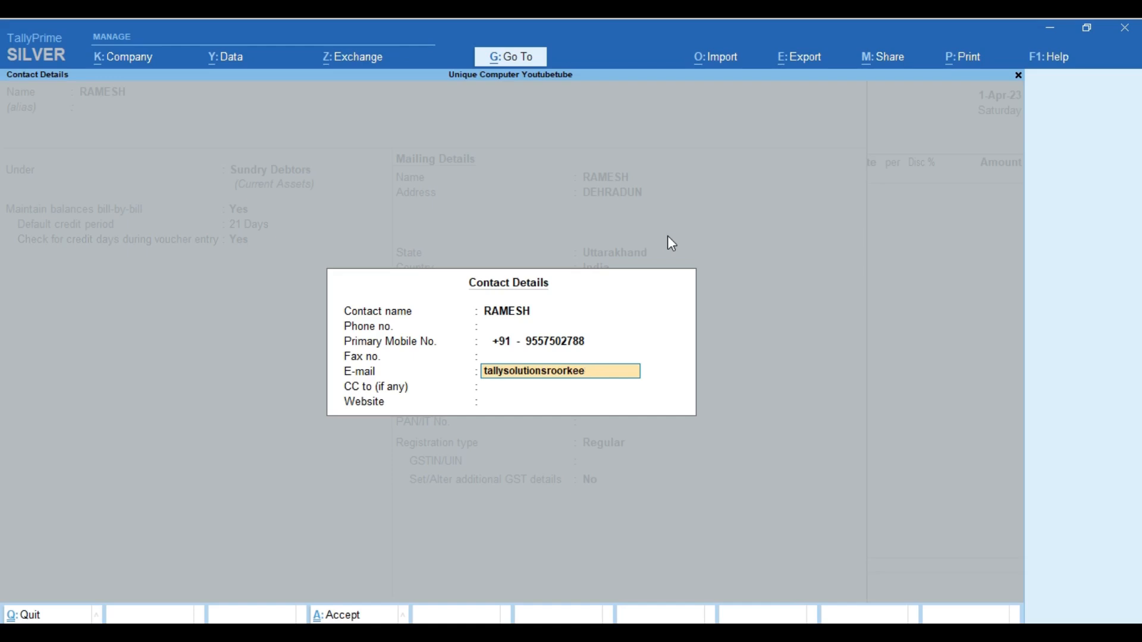
pyautogui.press('Return')
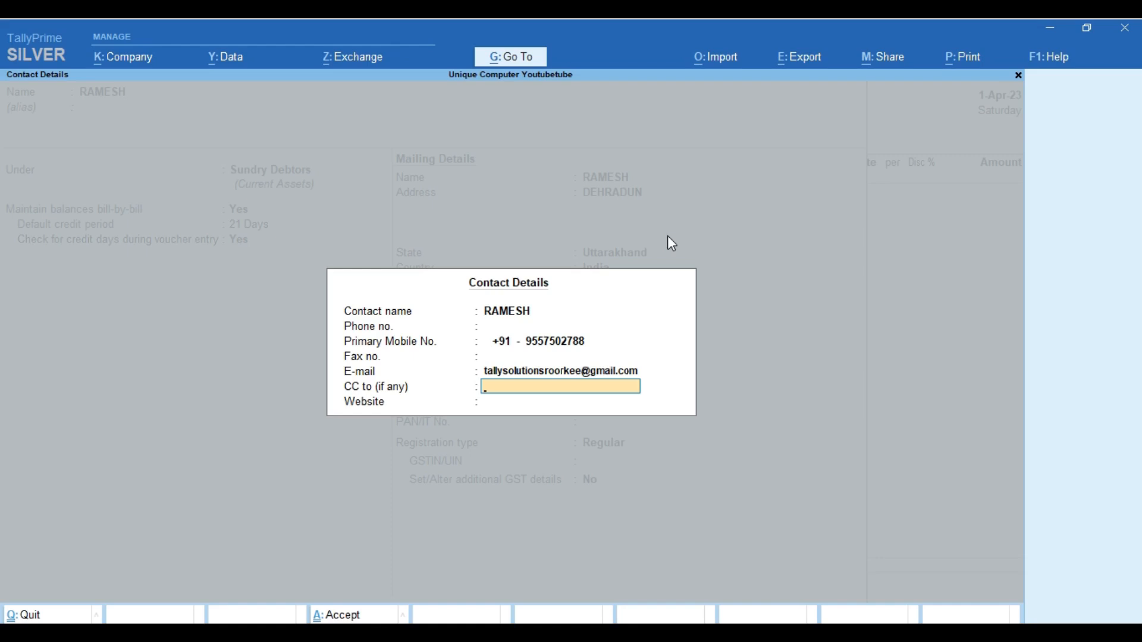
pyautogui.press('Return')
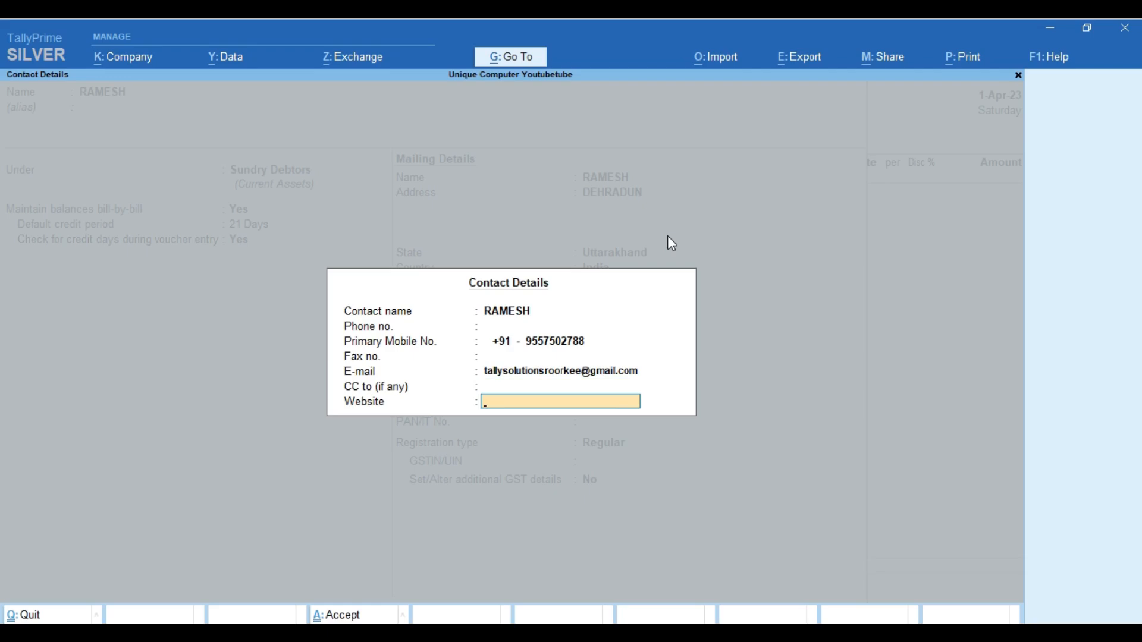
pyautogui.press('Return')
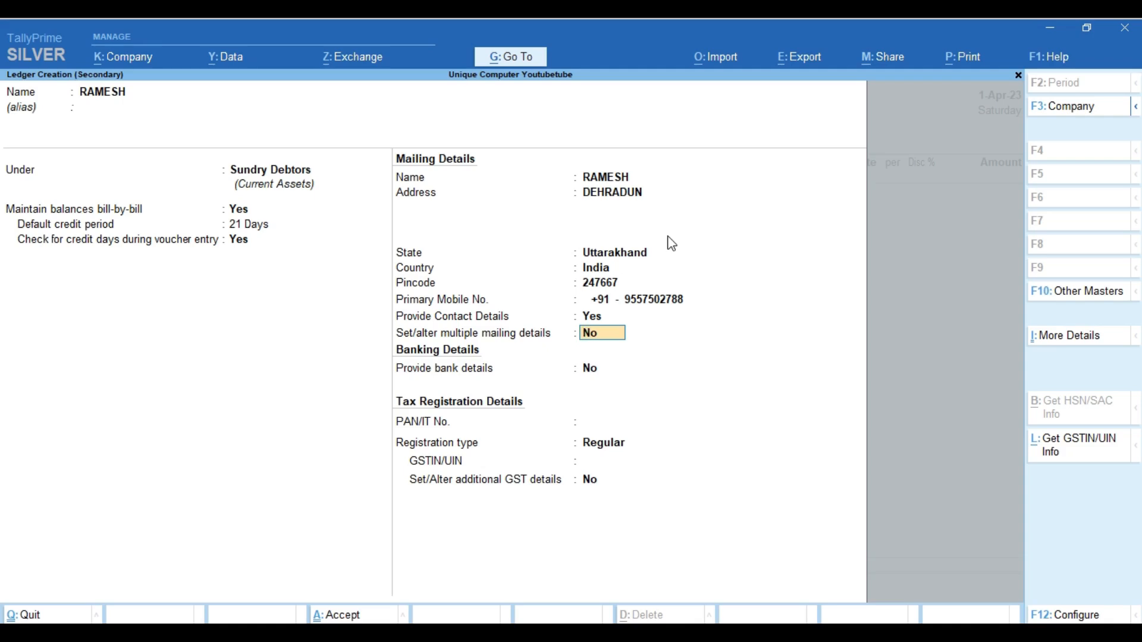
# Enable multiple mailing details and add a 'Gantaghar' address type with the company's address lines
pyautogui.write('y')
pyautogui.press('Return')
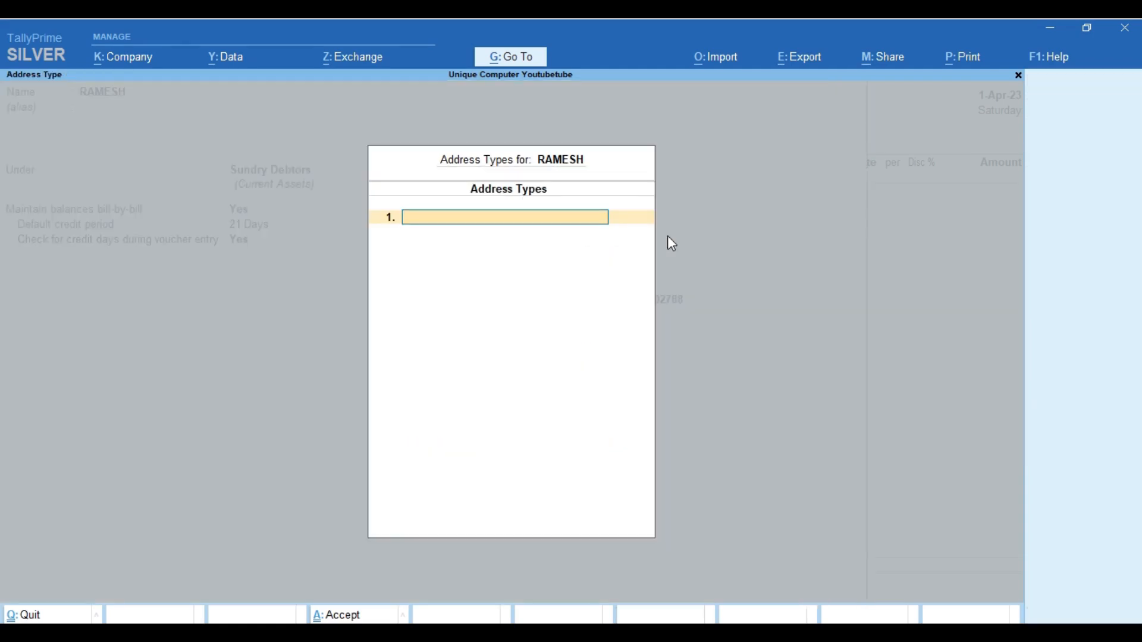
pyautogui.write('Gantaghar')
pyautogui.press('Return')
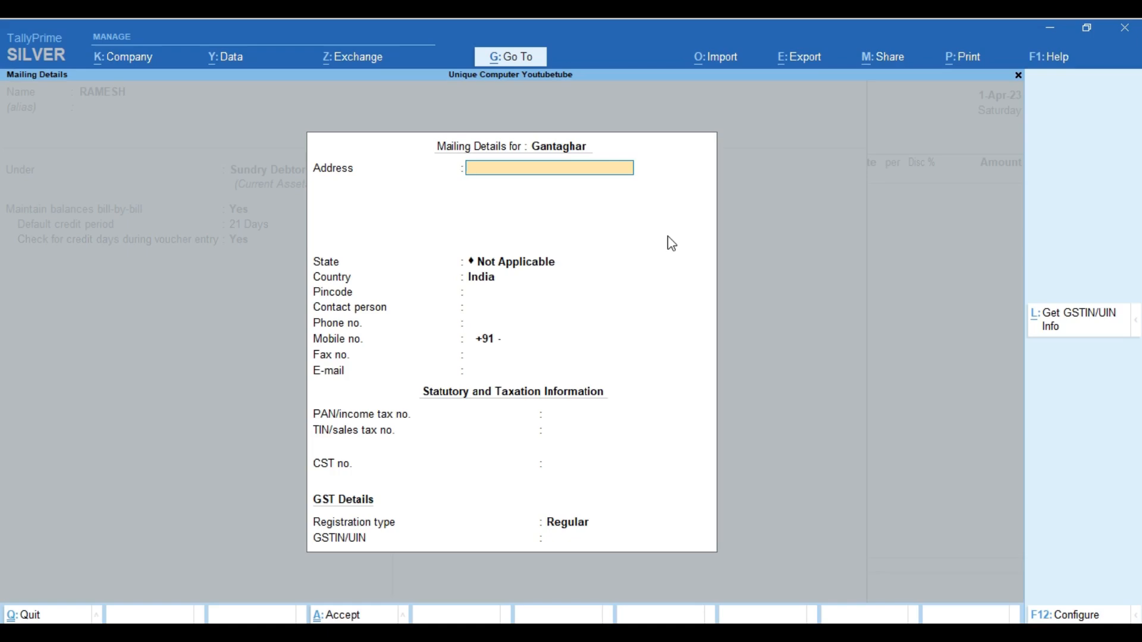
pyautogui.write('Ramesh Pvt Ltd')
pyautogui.press('Return')
pyautogui.press('Return')
pyautogui.press('BackSpace')
pyautogui.press('Return')
pyautogui.write('Gan')
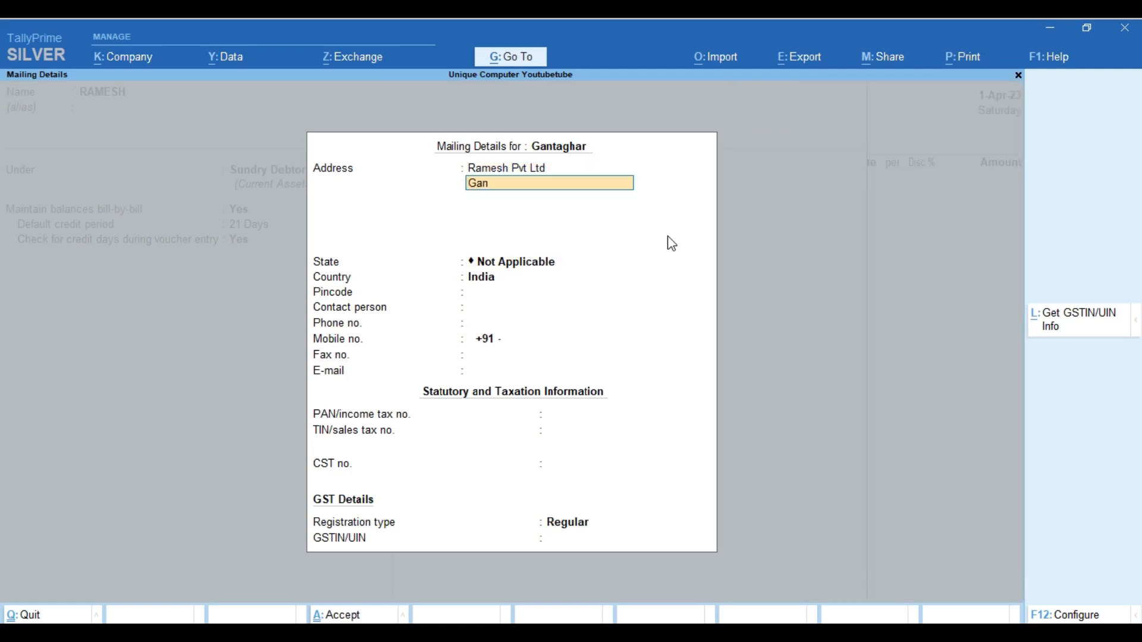
pyautogui.write('taghar')
pyautogui.press('Return')
pyautogui.press('Return')
# Set its state to Uttarakhand with the pincode, Regular registration and blank GSTIN
pyautogui.write('ut')
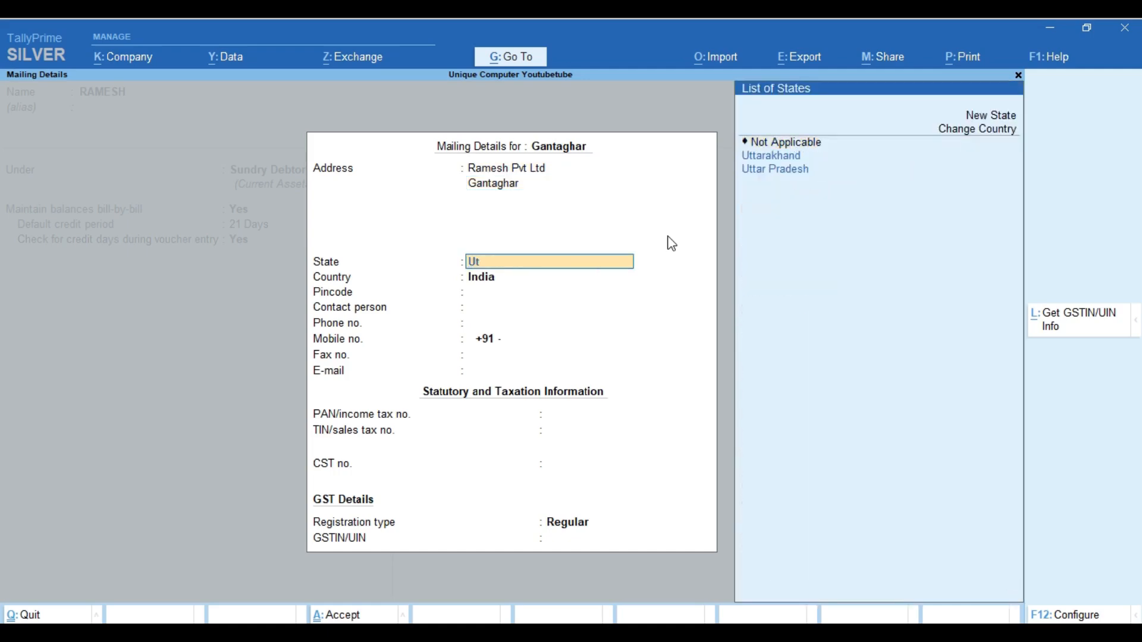
pyautogui.press('Down')
pyautogui.press('Return')
pyautogui.write('248001')
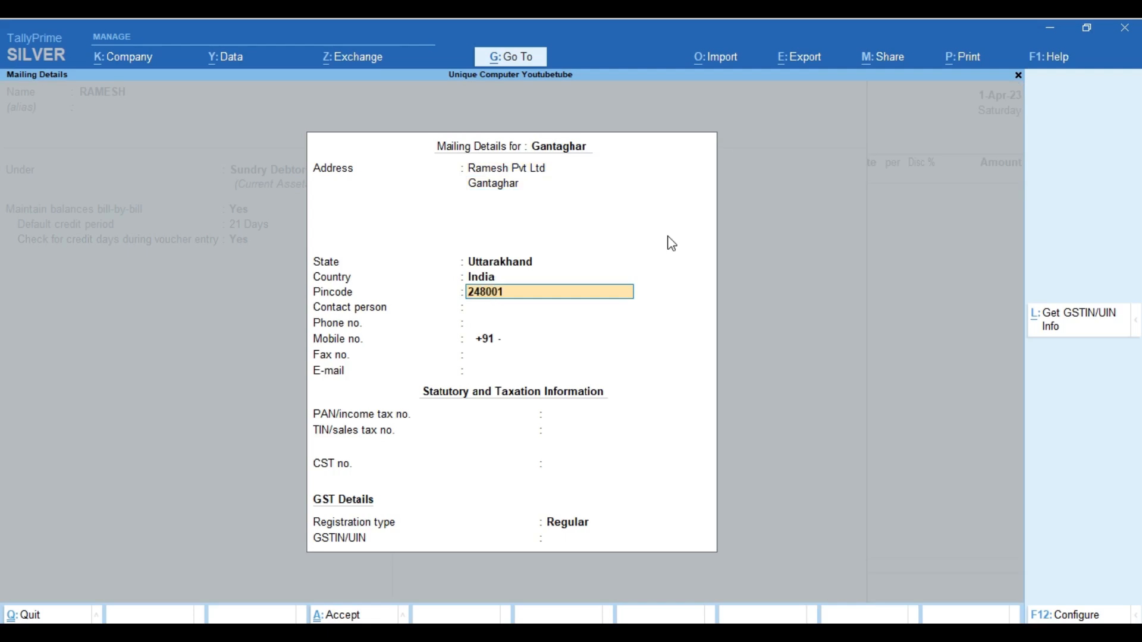
pyautogui.press('Return')
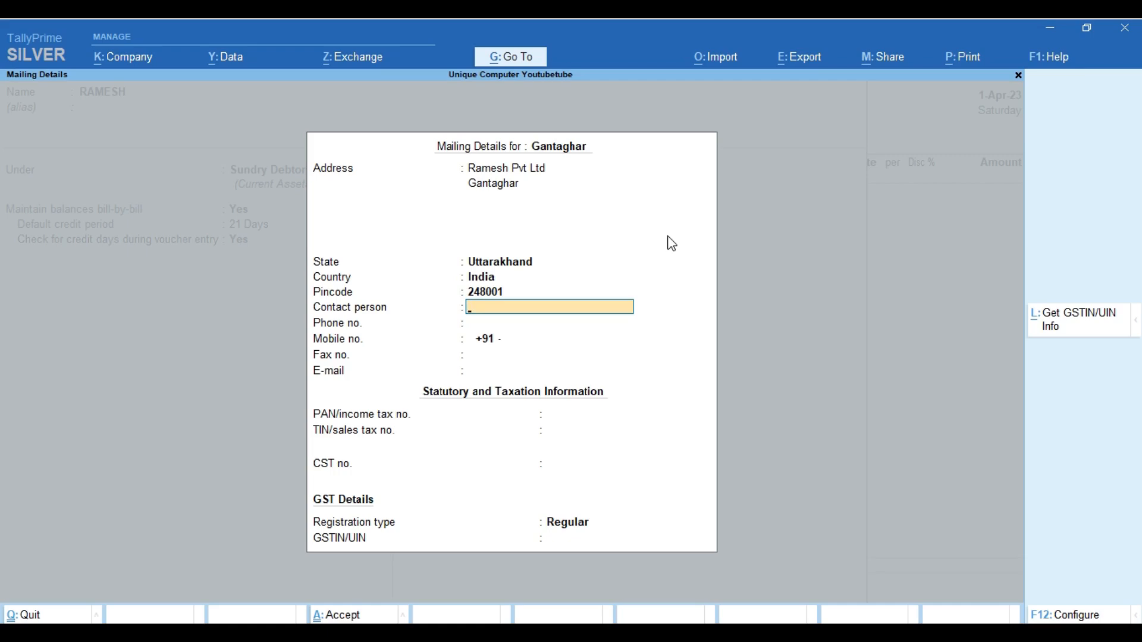
pyautogui.press('Return')
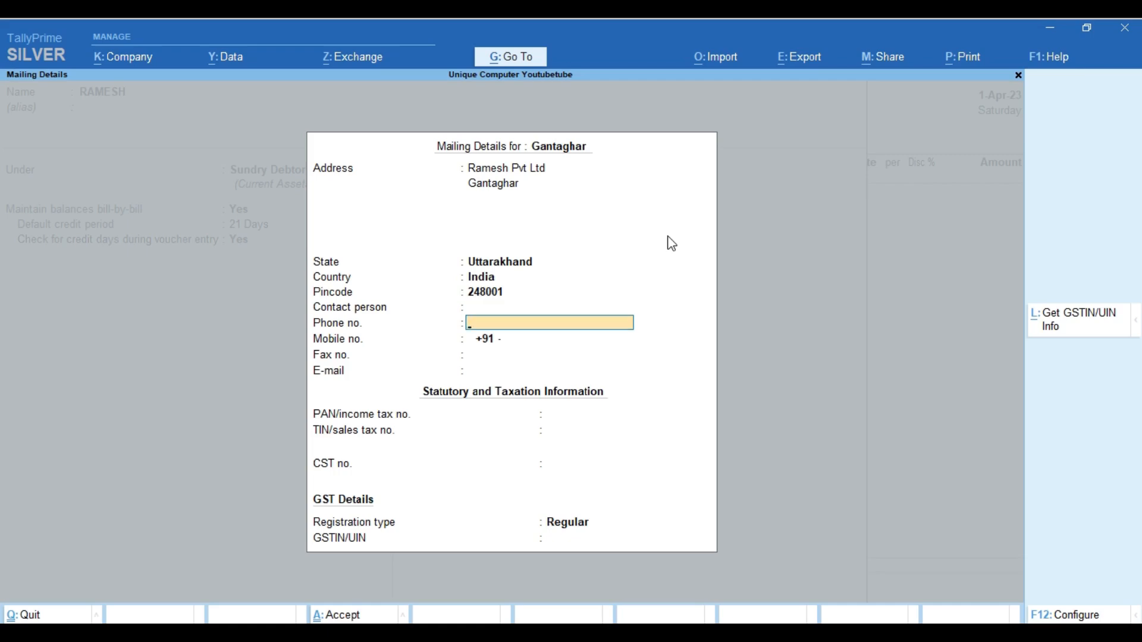
pyautogui.press('Return')
pyautogui.press('Return')
pyautogui.press('Return')
pyautogui.press('Return')
pyautogui.press('Return')
pyautogui.press('Return')
pyautogui.press('Return')
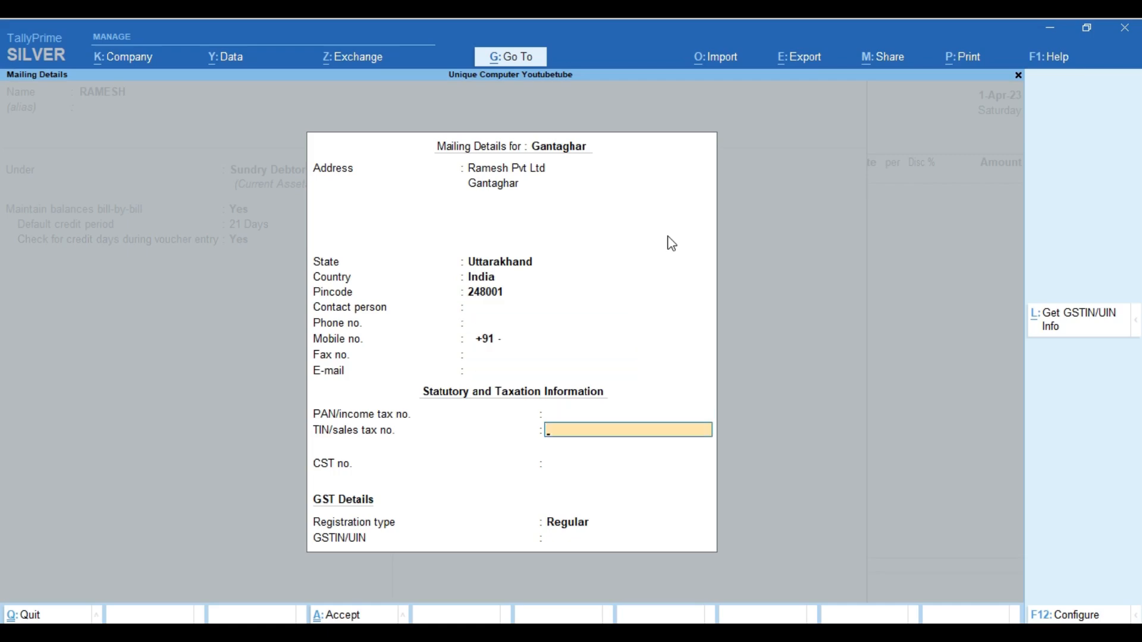
pyautogui.press('Return')
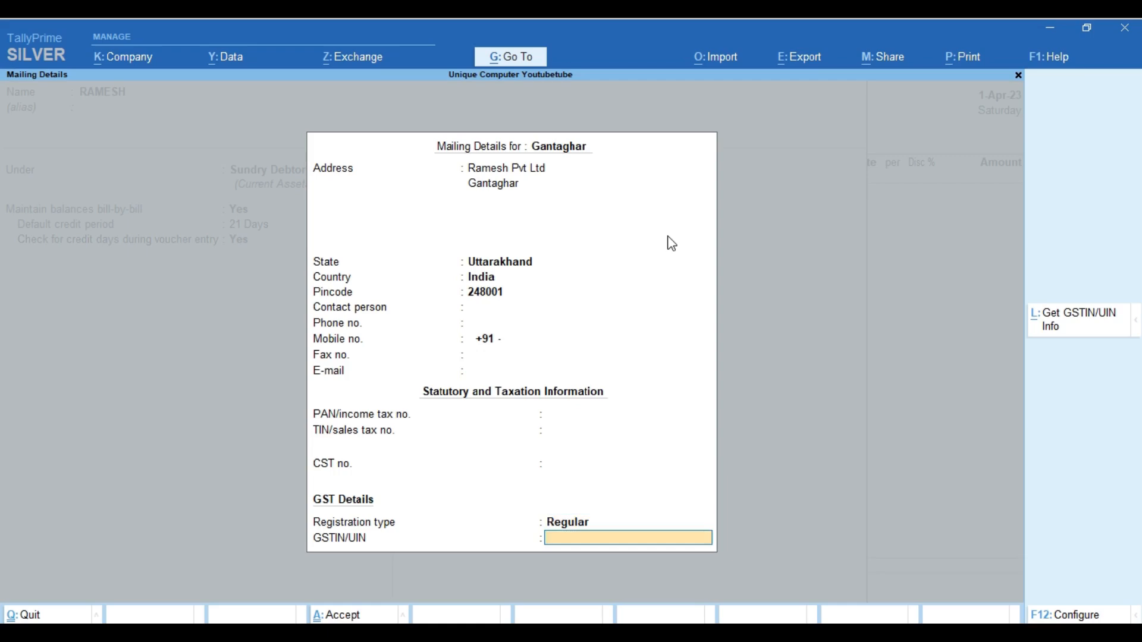
pyautogui.press('Return')
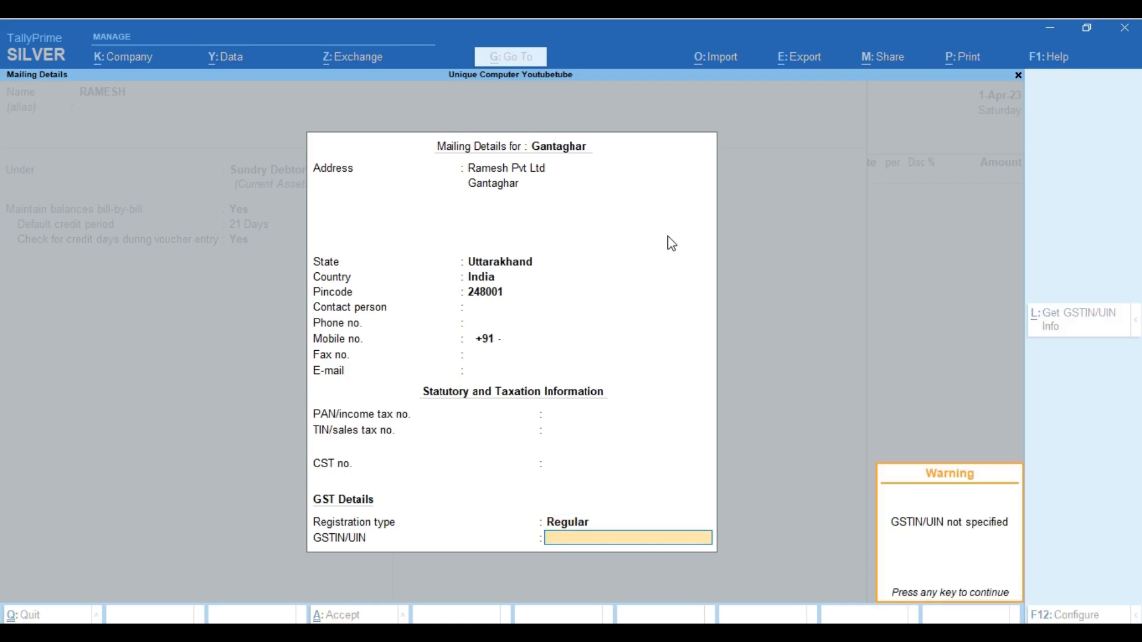
pyautogui.press('Return')
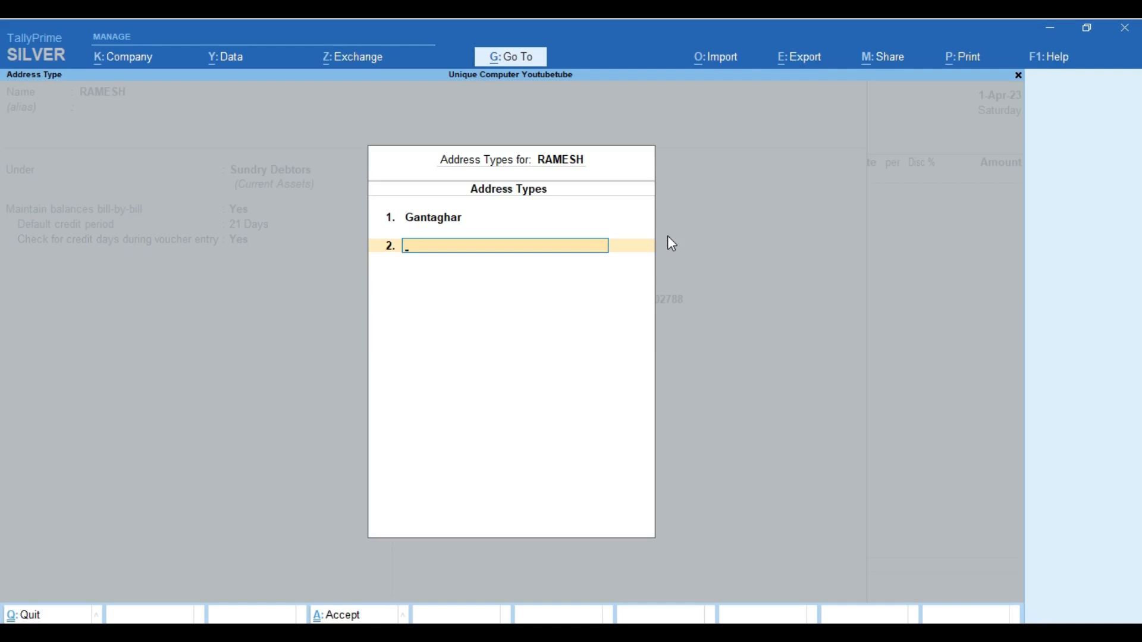
# Add a 'Mazra' address type with the company's address lines, Uttarakhand state and pincode
pyautogui.write('Mazra')
pyautogui.press('Return')
pyautogui.write('Ramesh')
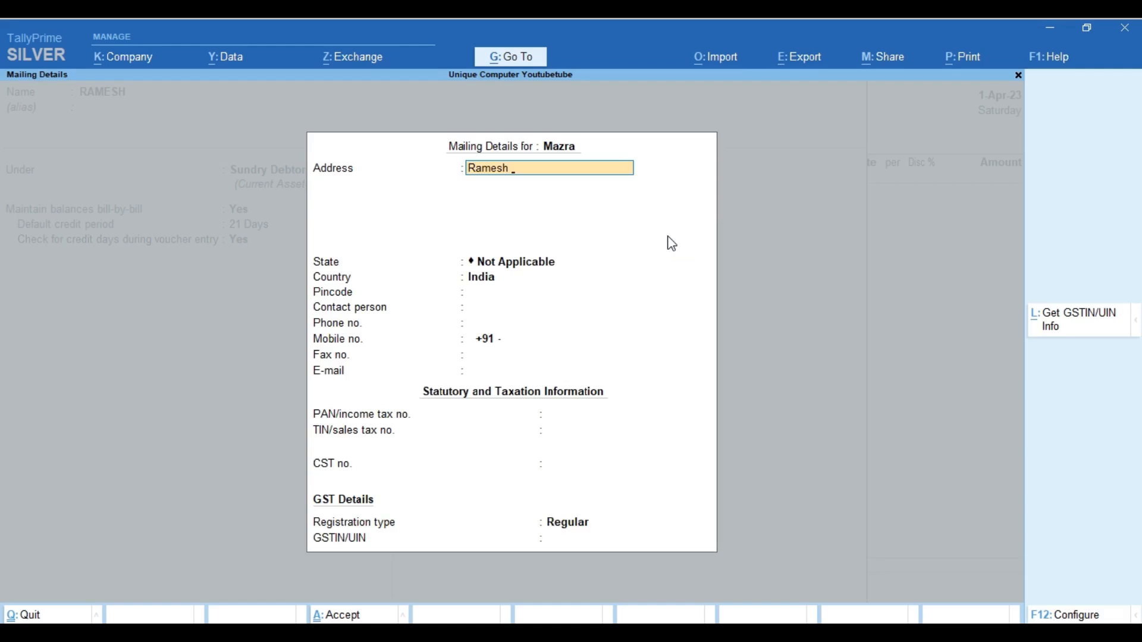
pyautogui.write(' Pvt Ltd')
pyautogui.press('Return')
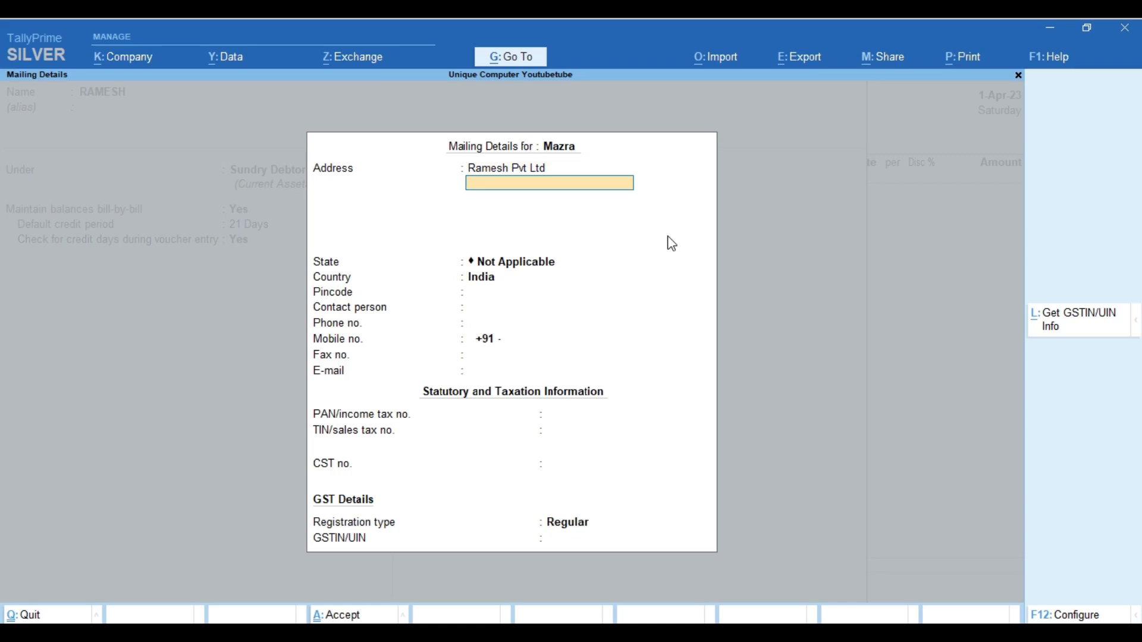
pyautogui.write('Mazra')
pyautogui.press('Return')
pyautogui.press('Return')
pyautogui.write('Ut')
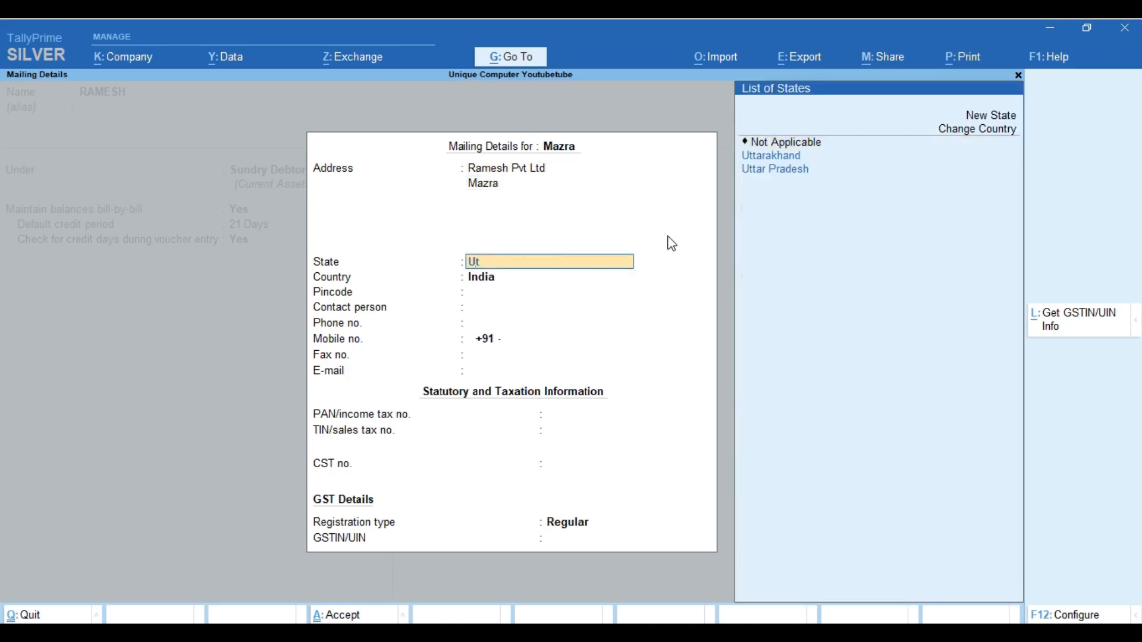
pyautogui.press('Return')
pyautogui.write('248001')
pyautogui.press('Return')
pyautogui.press('Return')
pyautogui.press('Return')
pyautogui.press('Return')
pyautogui.press('Return')
pyautogui.press('Return')
pyautogui.press('Return')
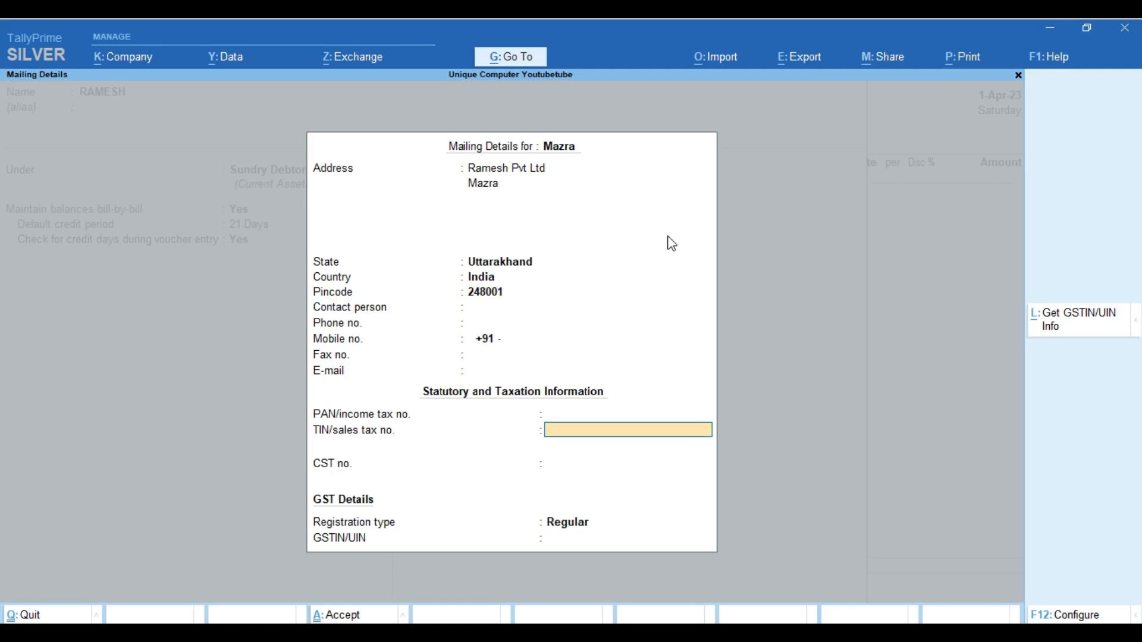
# Close the address types and accept the ledger with Regular registration and blank GSTIN
pyautogui.press('Return')
pyautogui.press('Return')
pyautogui.press('Return')
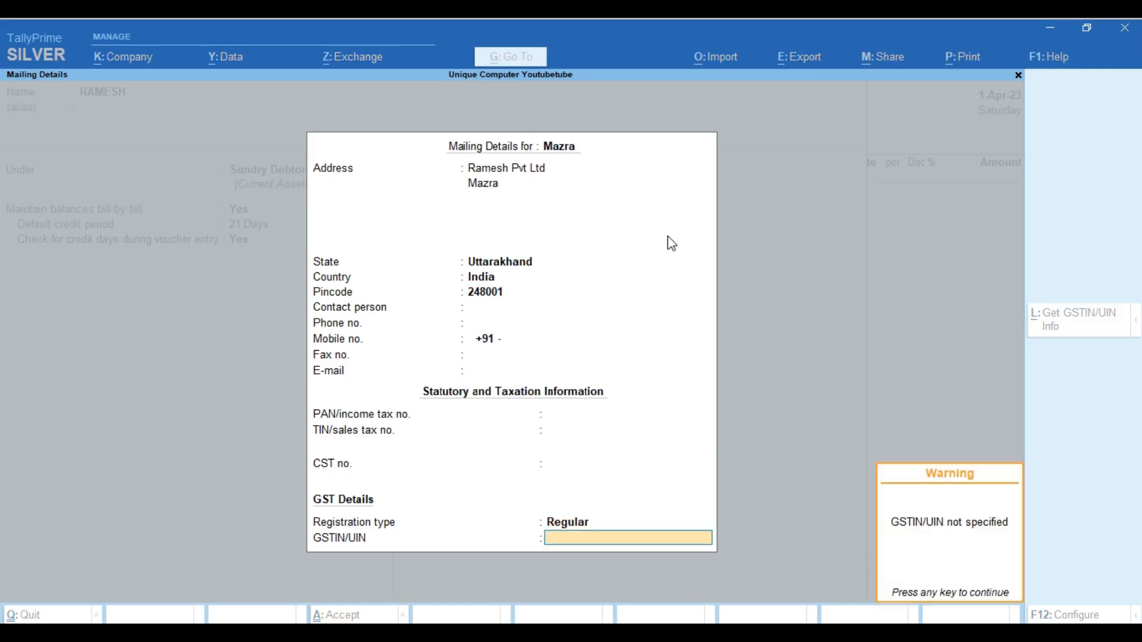
pyautogui.press('Return')
pyautogui.press('Return')
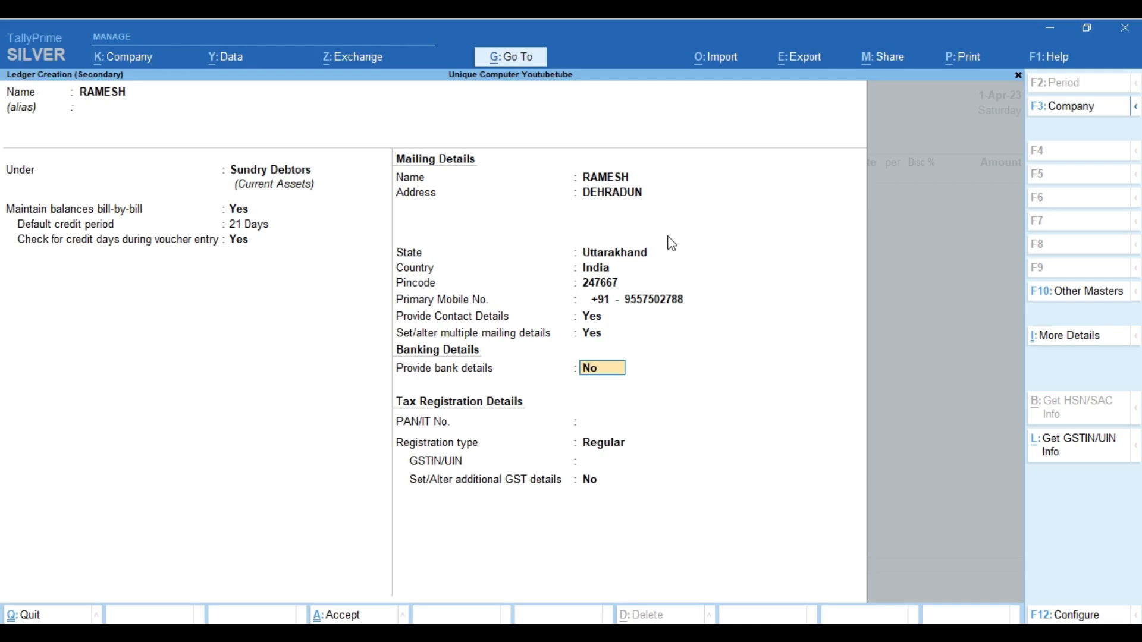
pyautogui.press('Return')
pyautogui.press('Return')
pyautogui.press('Return')
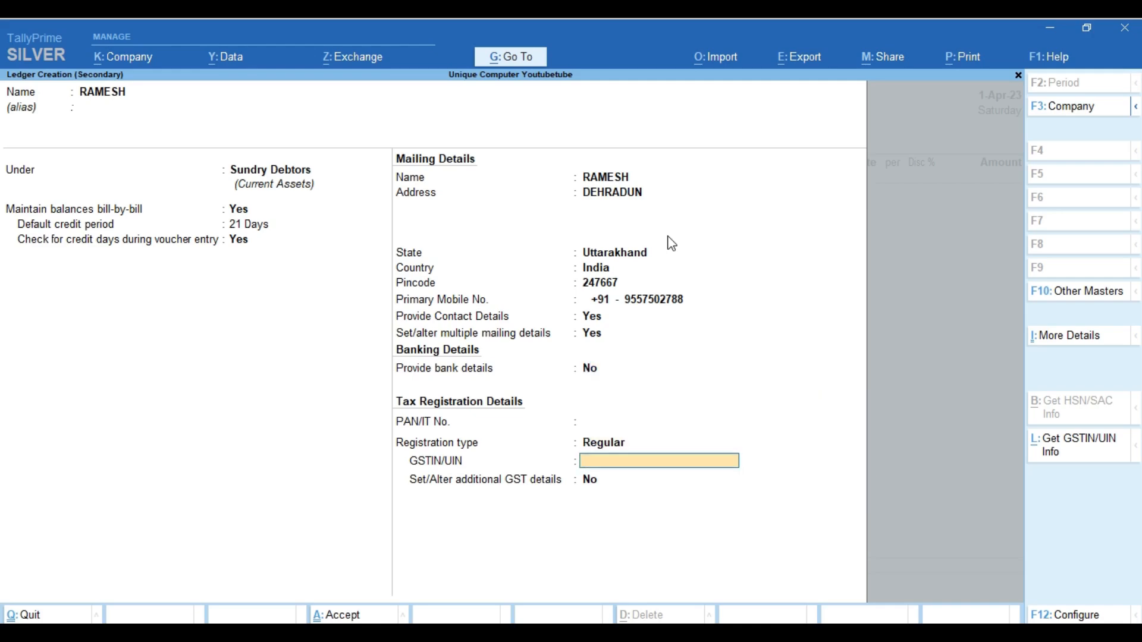
pyautogui.press('Return')
pyautogui.press('Return')
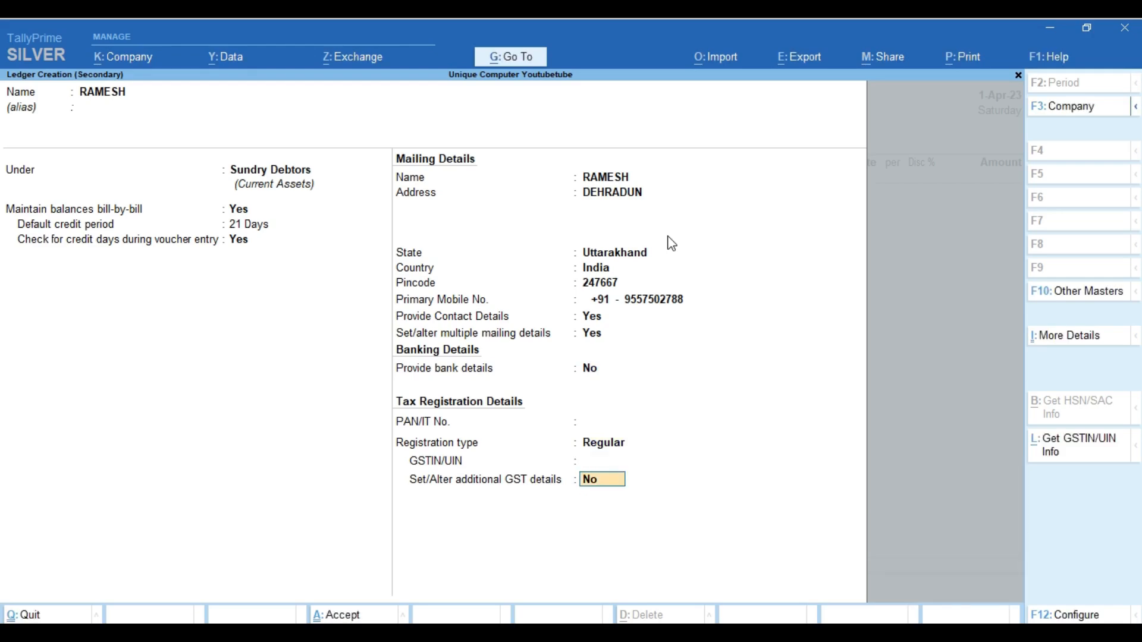
pyautogui.press('Return')
pyautogui.press('Return')
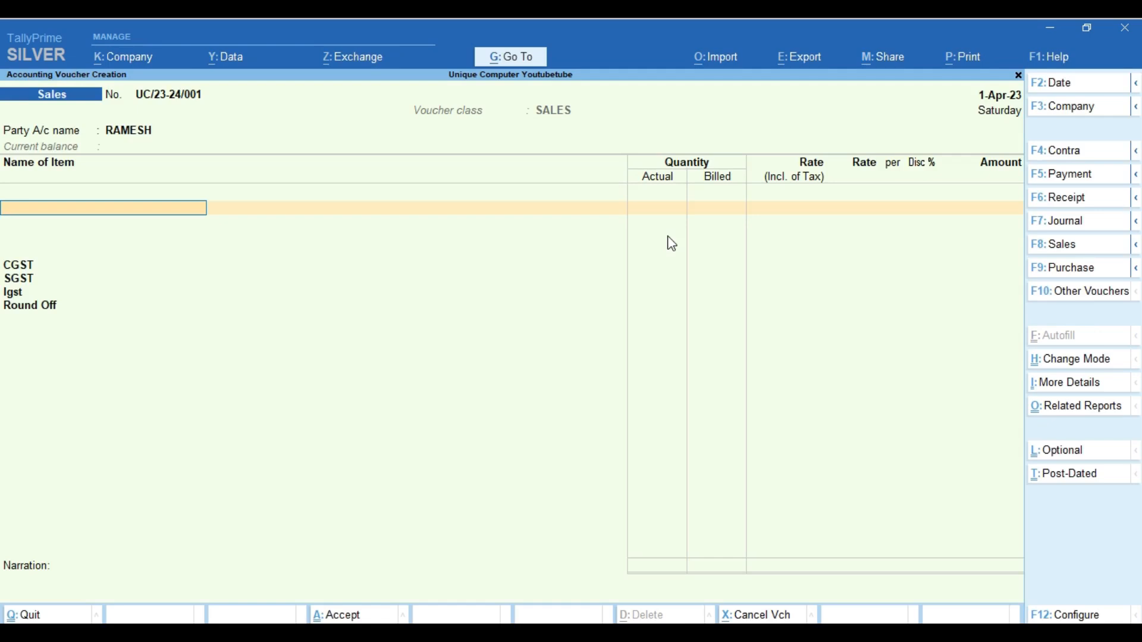
# Confirm the new customer ledger as the voucher's party and return to the item row
pyautogui.press('BackSpace')
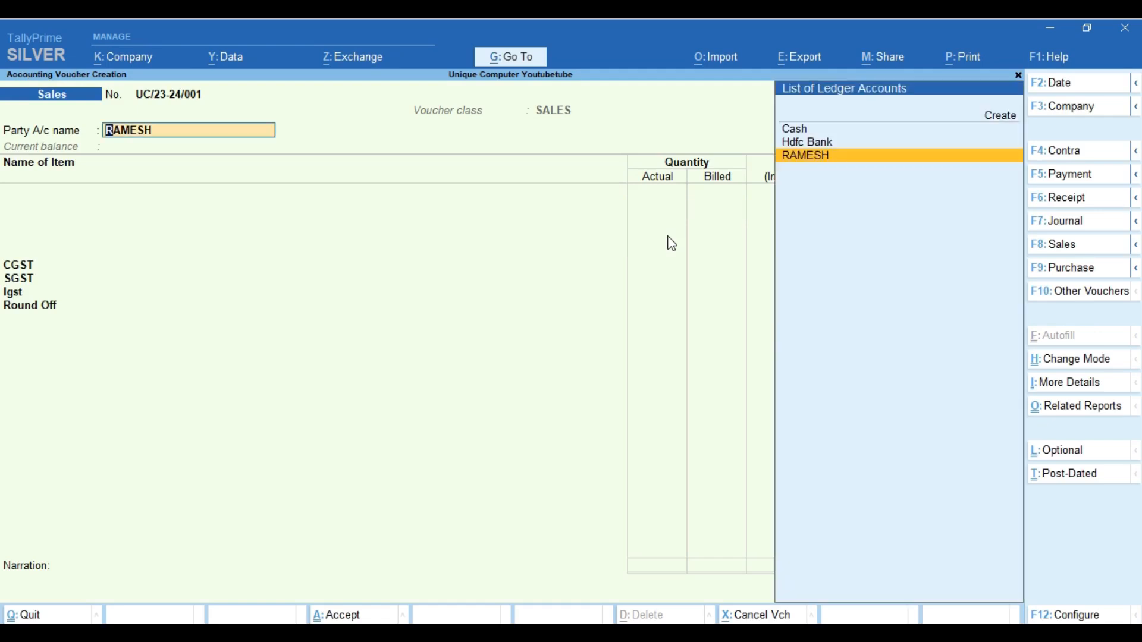
pyautogui.press('Return')
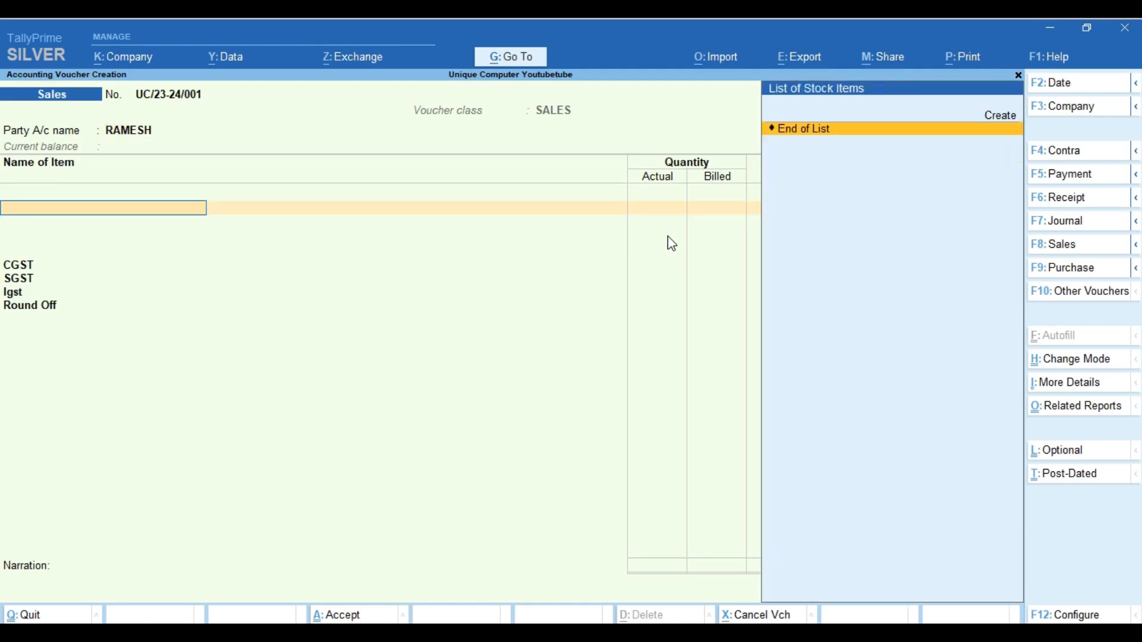
pyautogui.press('BackSpace')
pyautogui.press('Return')
# In voucher Configuration, set buyer details, Show more and Show all configurations to Yes
pyautogui.click(1071, 616)
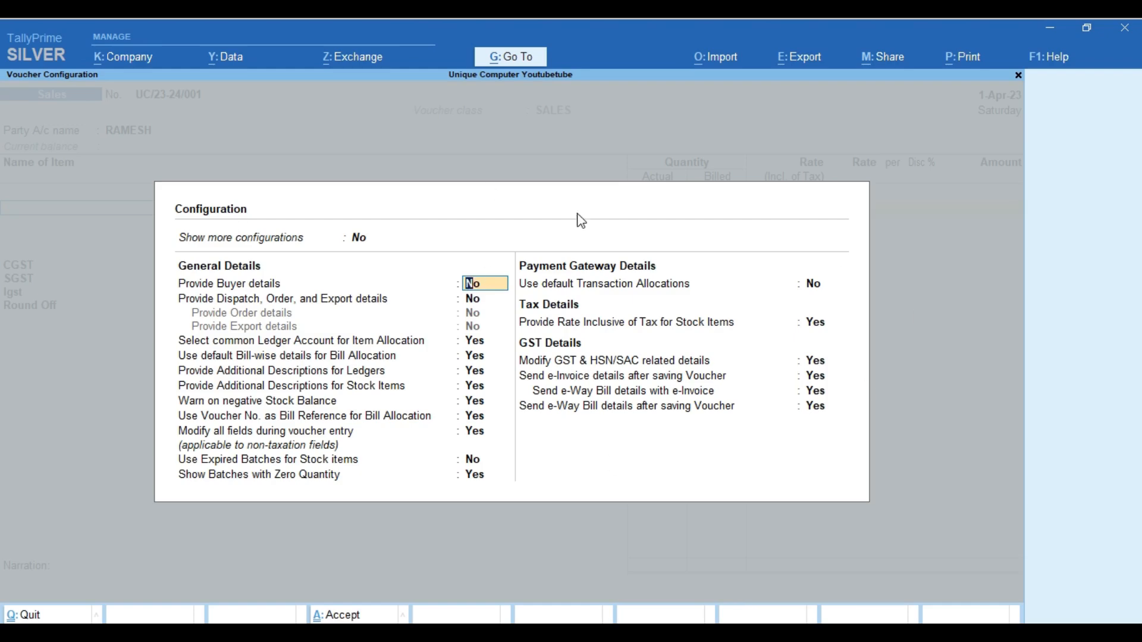
pyautogui.write('y')
pyautogui.press('Return')
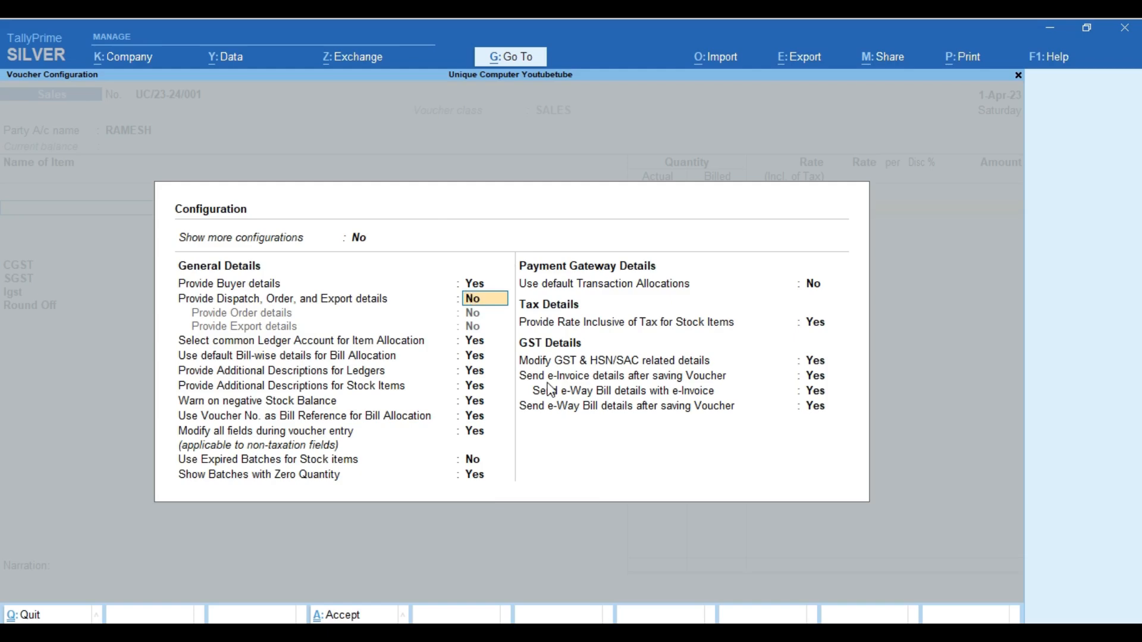
pyautogui.press('Up')
pyautogui.press('Up')
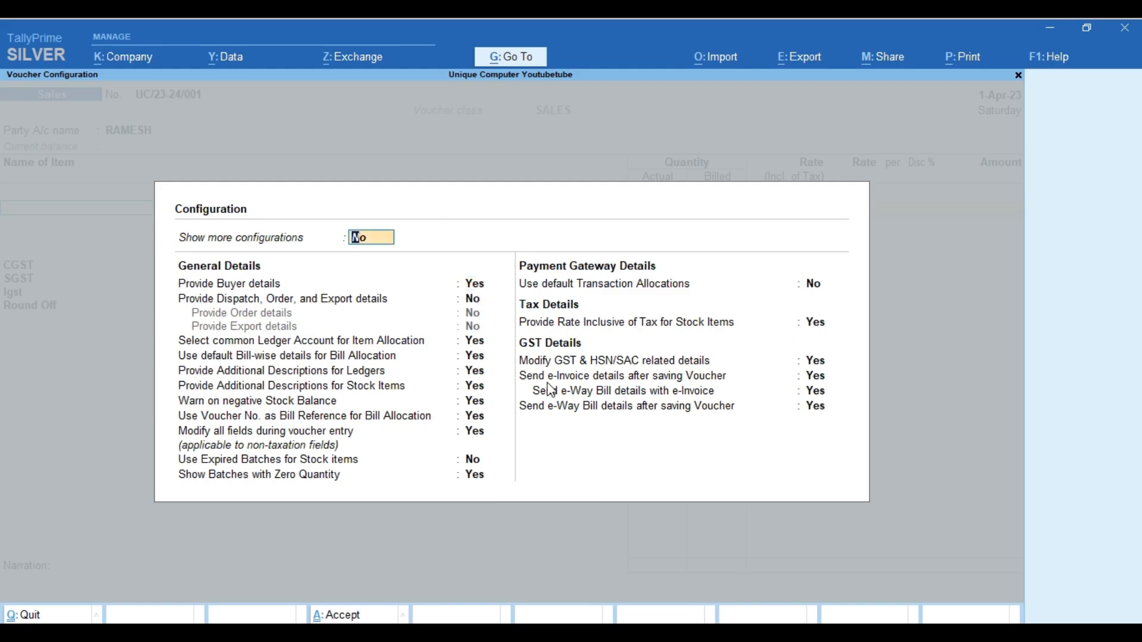
pyautogui.write('y')
pyautogui.press('Return')
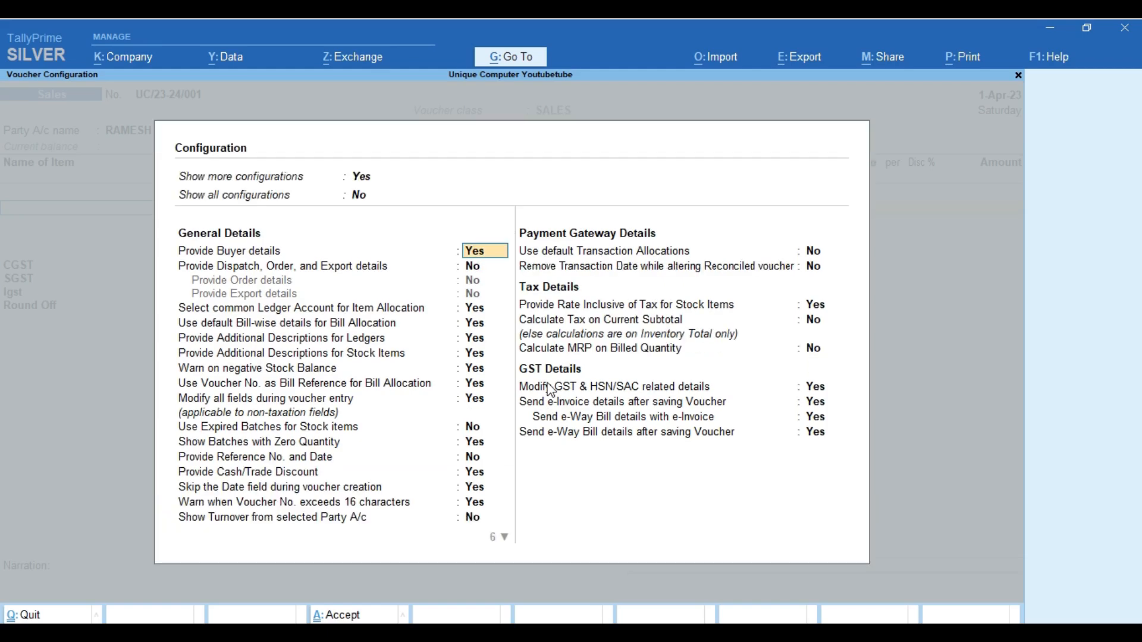
pyautogui.click(365, 200)
pyautogui.write('y')
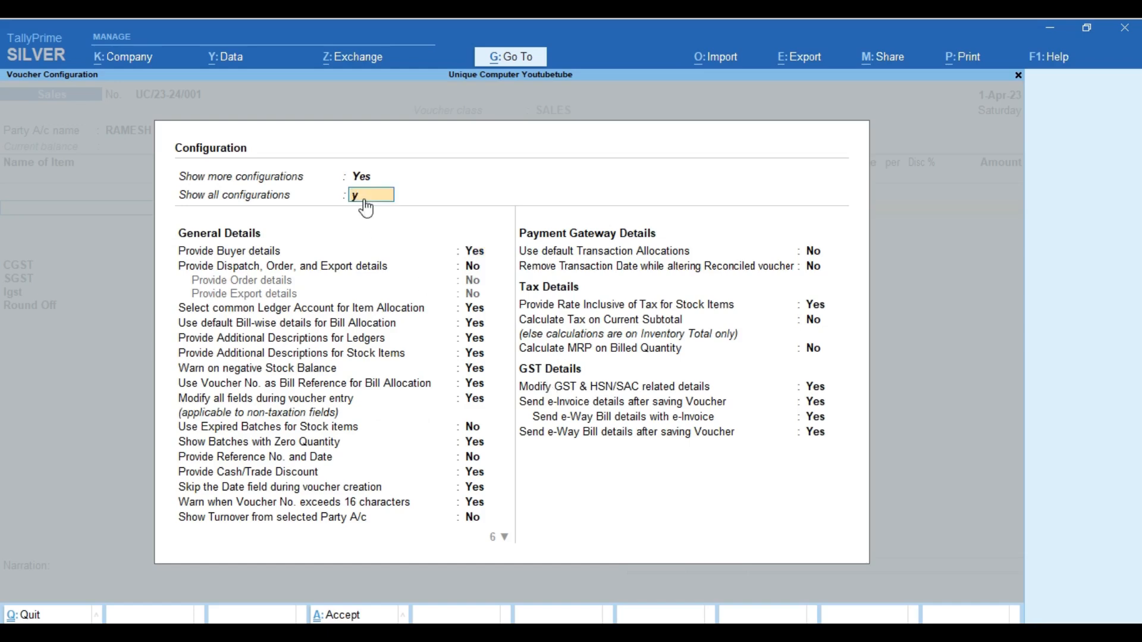
pyautogui.press('Return')
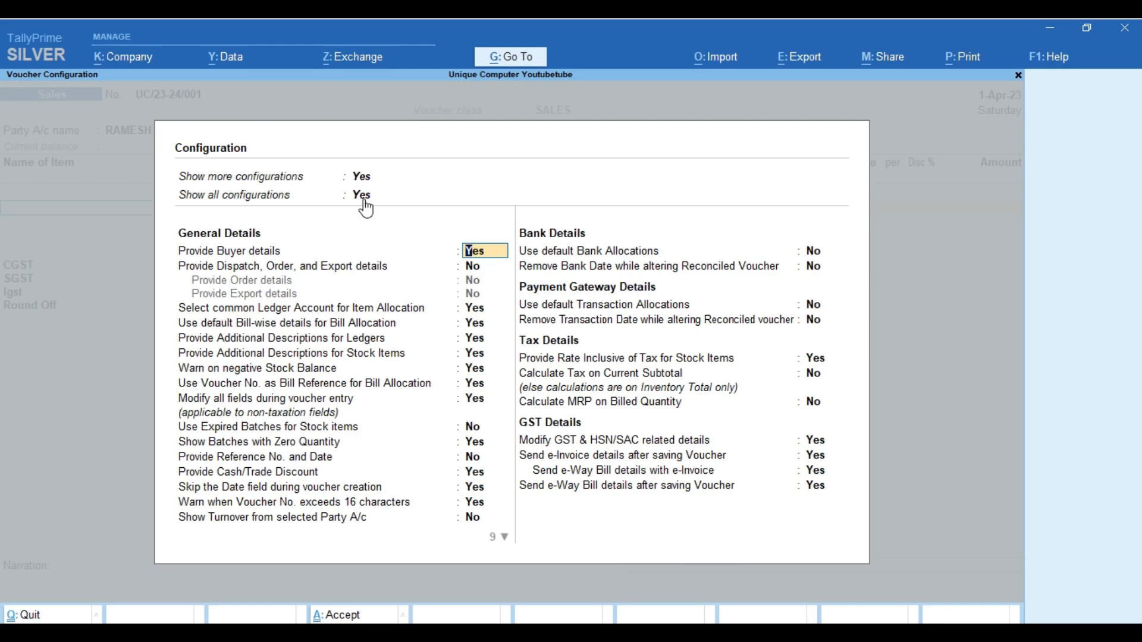
# Turn on dispatch/order/export details and order details, leaving export details off
pyautogui.press('Return')
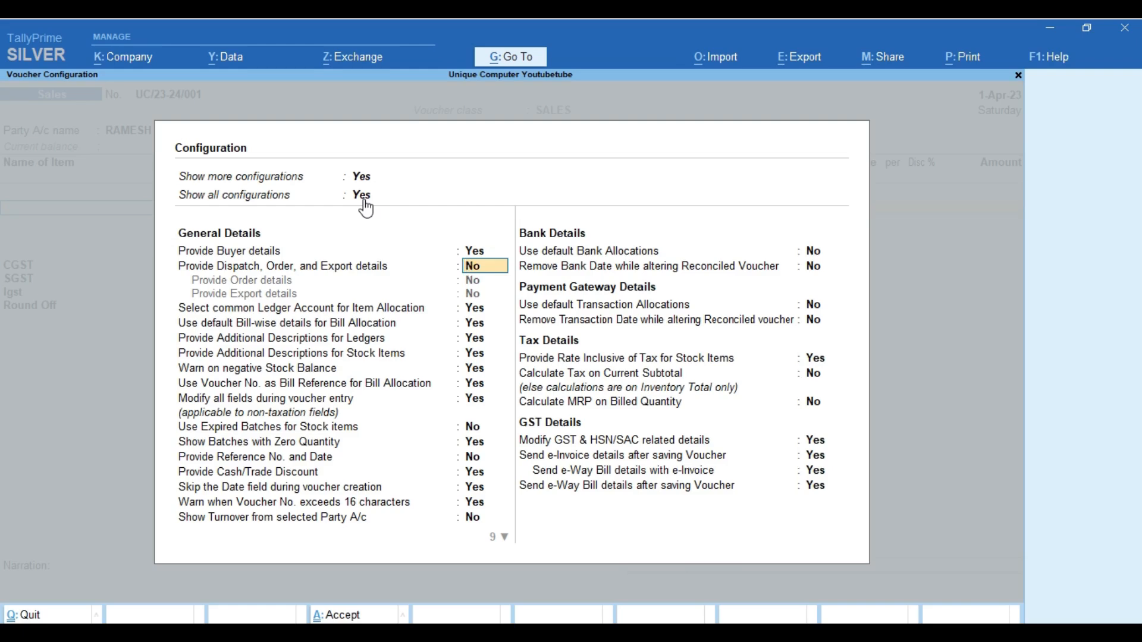
pyautogui.press('y')
pyautogui.press('Return')
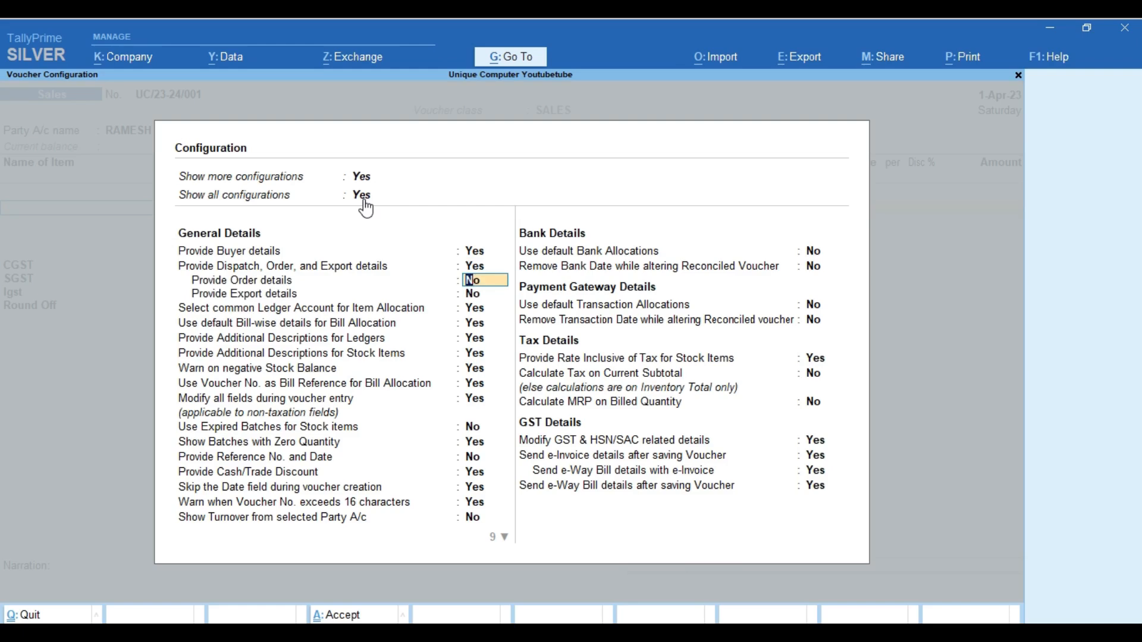
pyautogui.press('y')
pyautogui.press('Return')
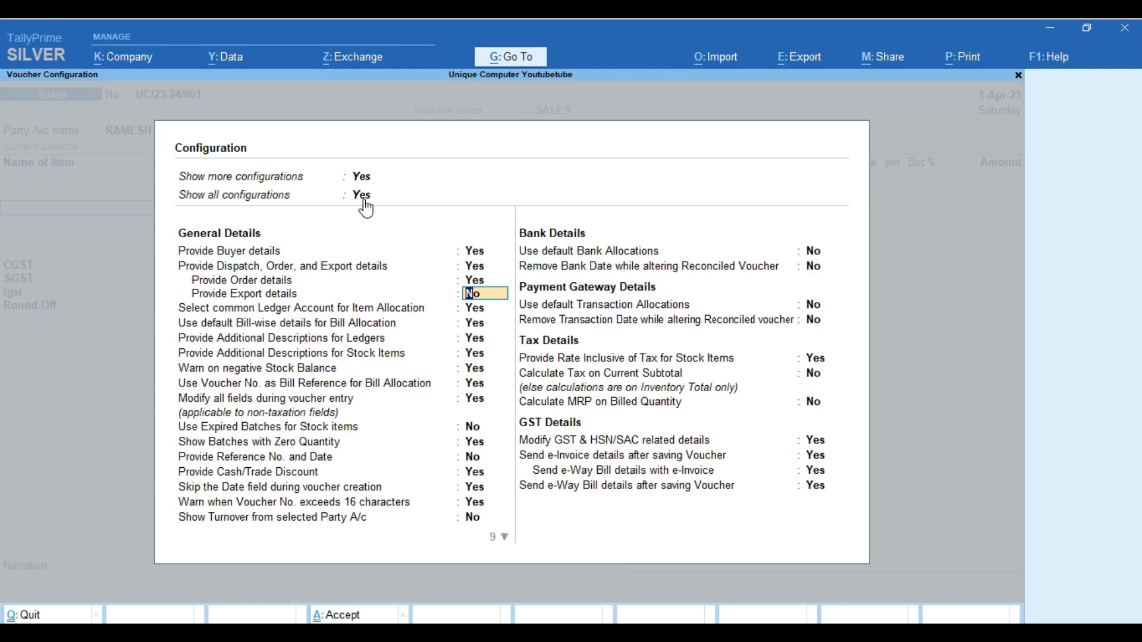
pyautogui.press('Return')
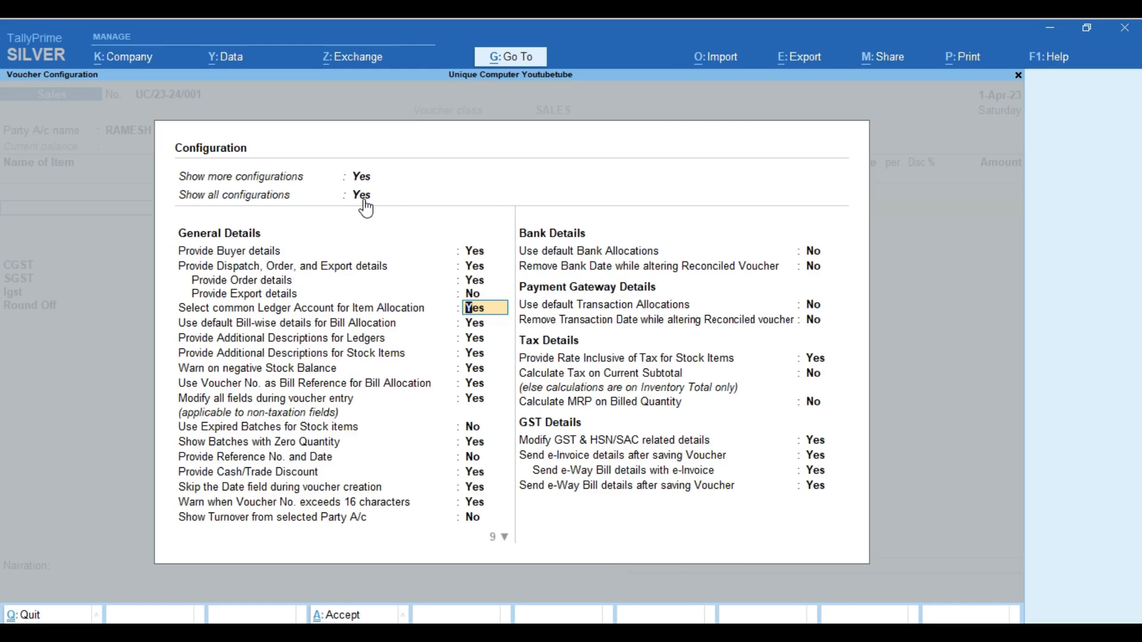
# Set Provide Additional Descriptions for Ledgers to No and Reference No. and Date to Yes
pyautogui.press('Return')
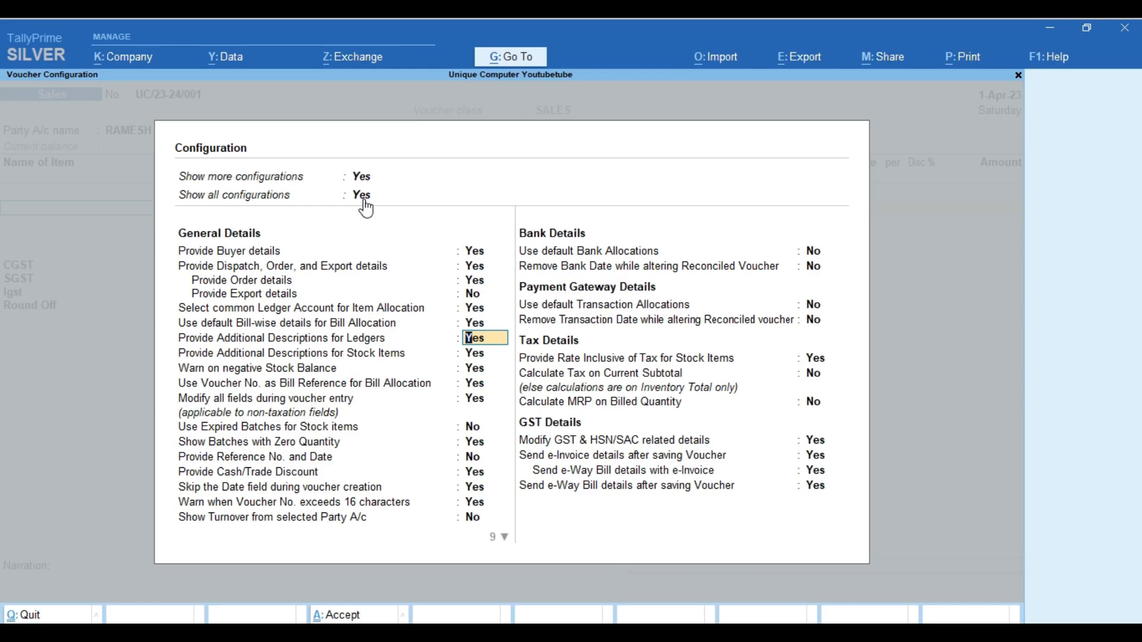
pyautogui.write('n')
pyautogui.press('Return')
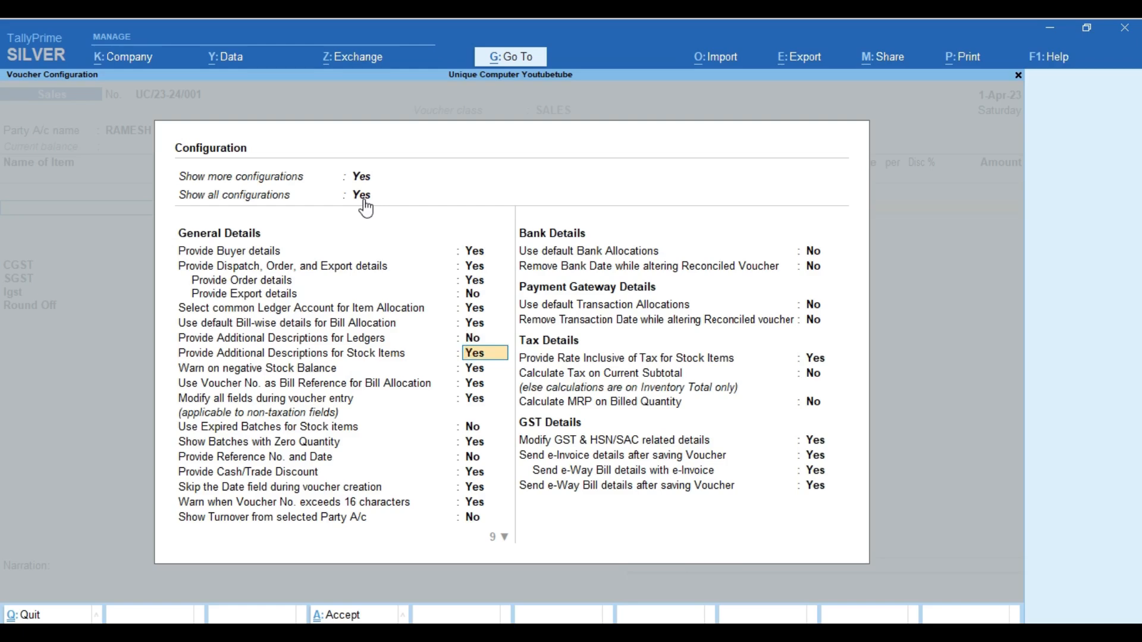
pyautogui.press('Return')
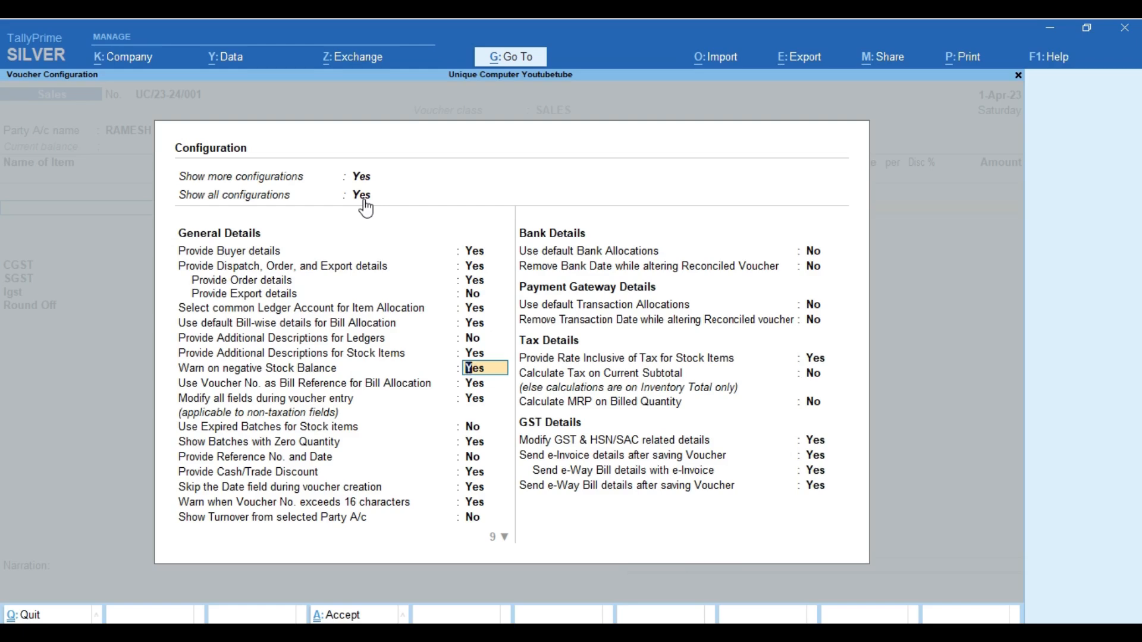
pyautogui.press('Return')
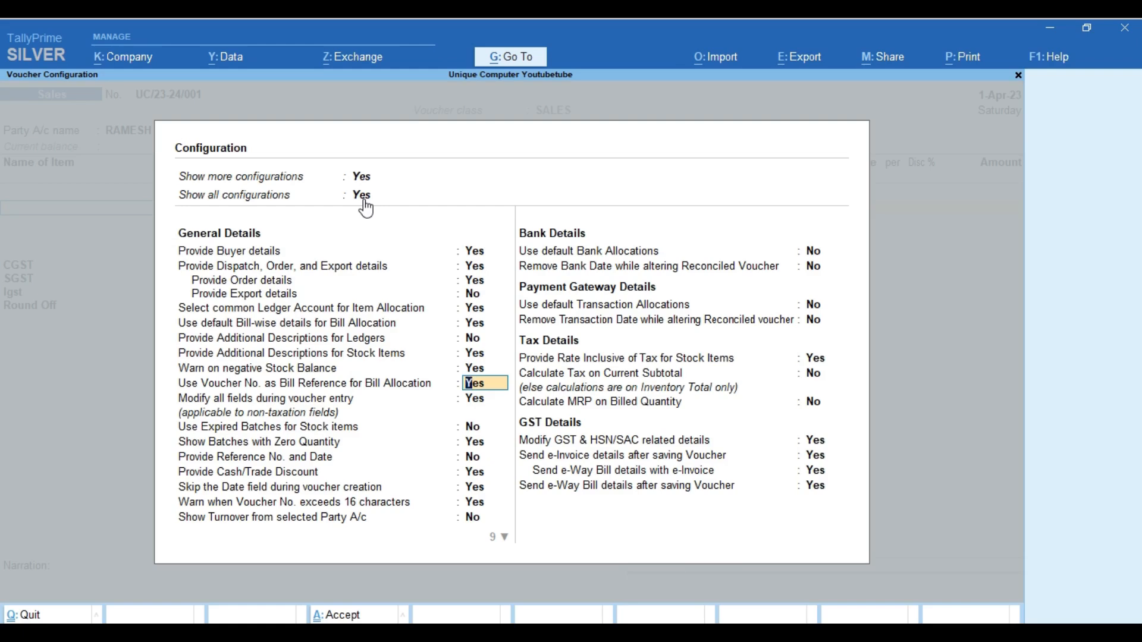
pyautogui.press('Return')
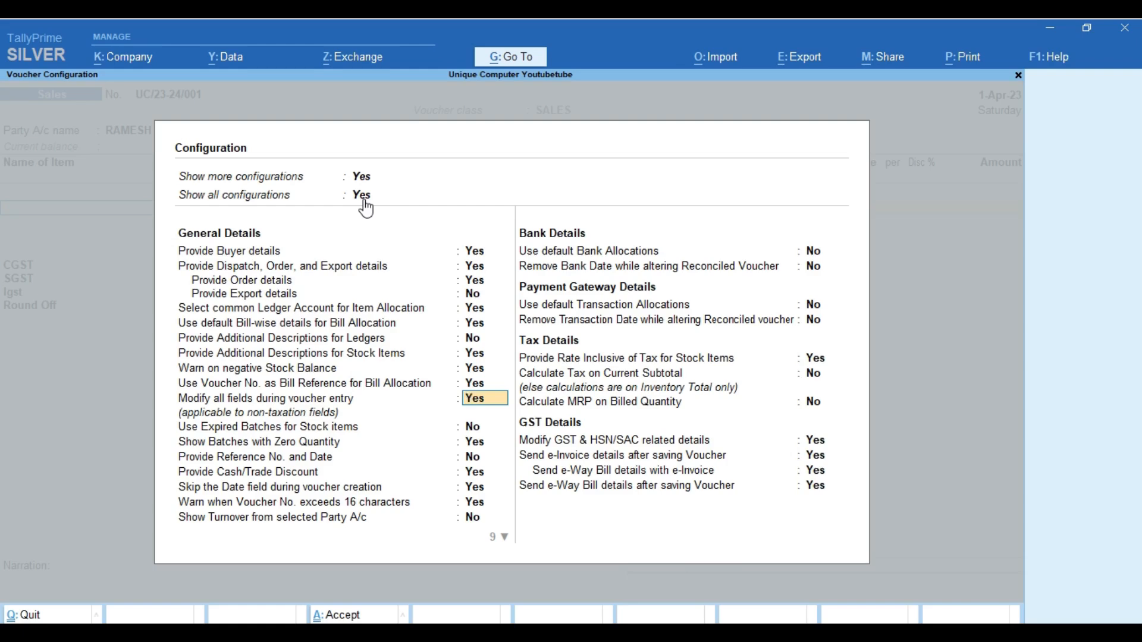
pyautogui.press('Return')
pyautogui.press('Return')
pyautogui.press('Return')
pyautogui.press('y')
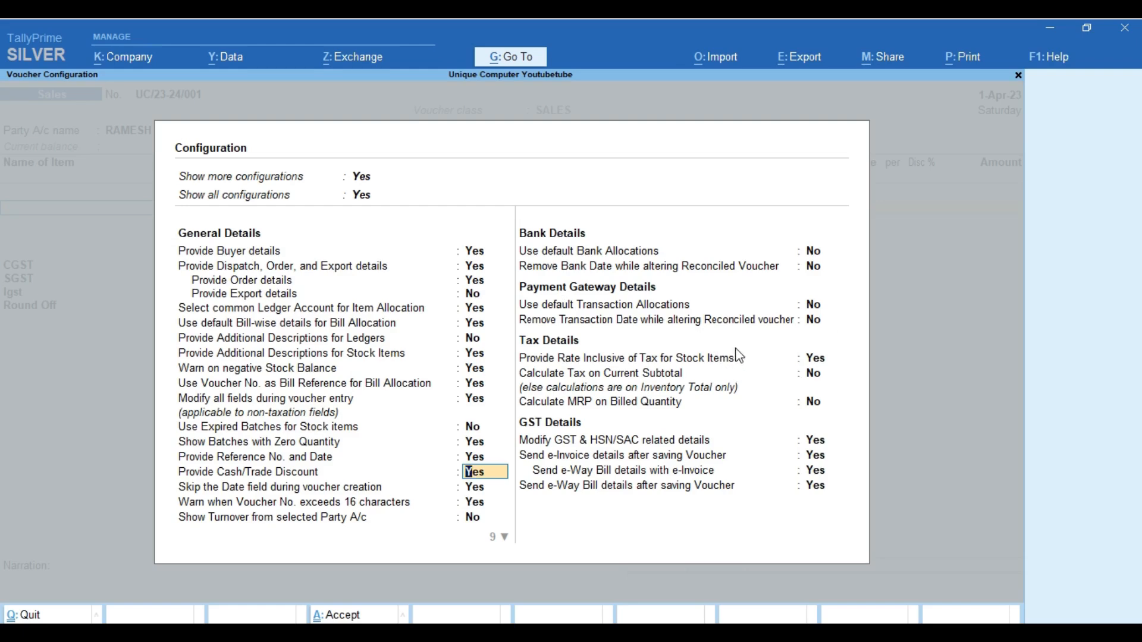
# Select Provide Rate Inclusive of Tax for Stock Items and accept the voucher configuration
pyautogui.click(818, 360)
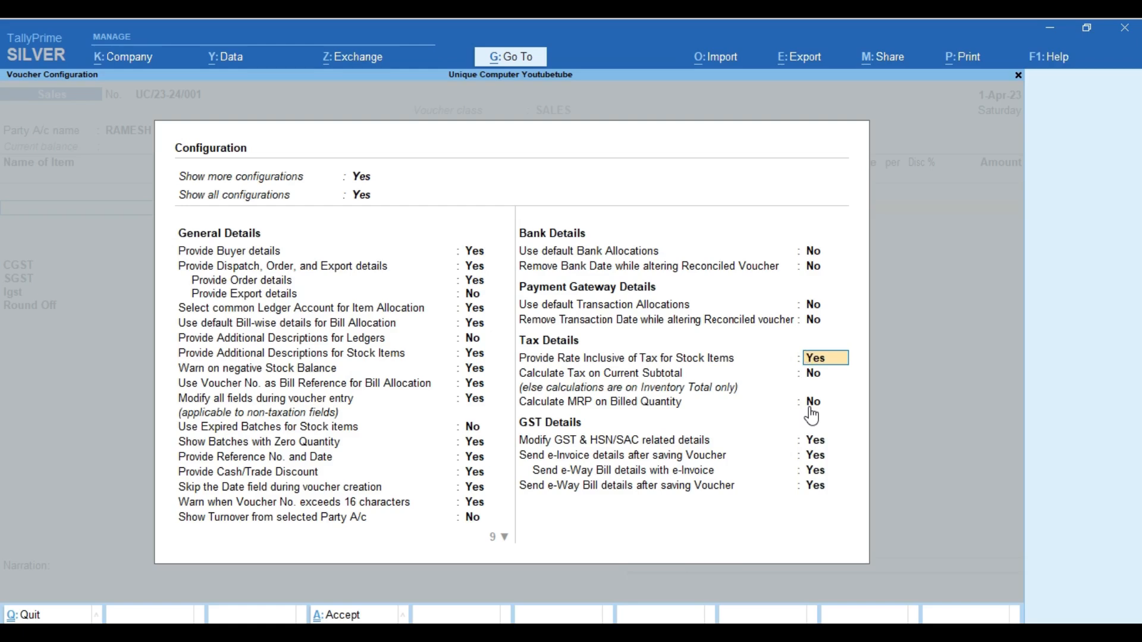
pyautogui.press('ctrl')
pyautogui.hotkey('ctrl', 'a')
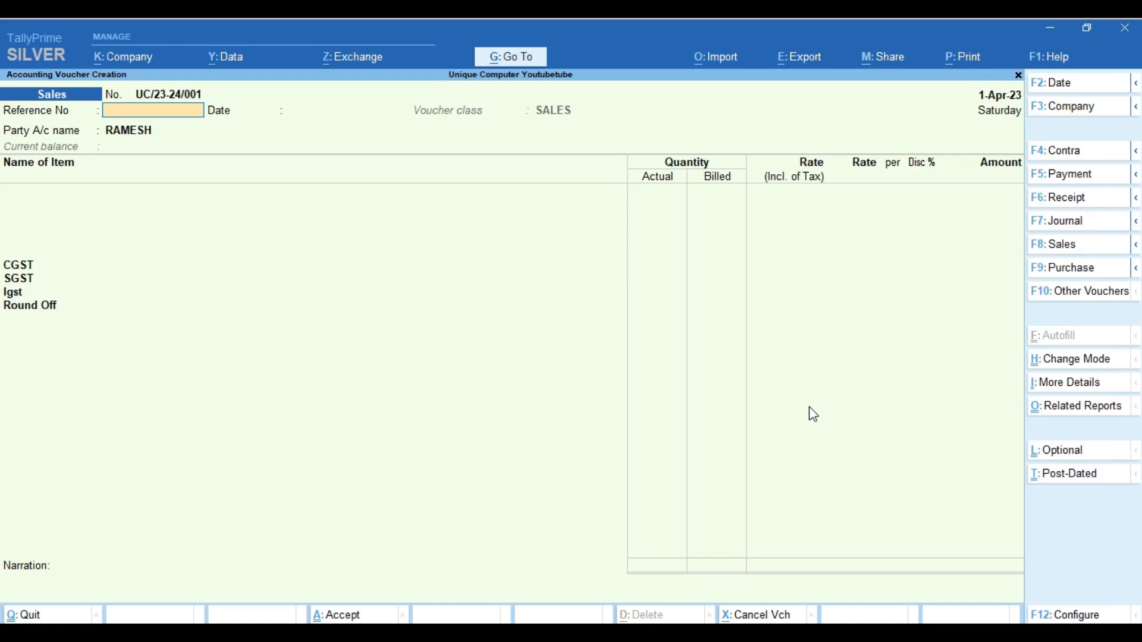
# Move to the party account and quit the Dispatch Details screen
pyautogui.press('Return')
pyautogui.press('Return')
pyautogui.press('Return')
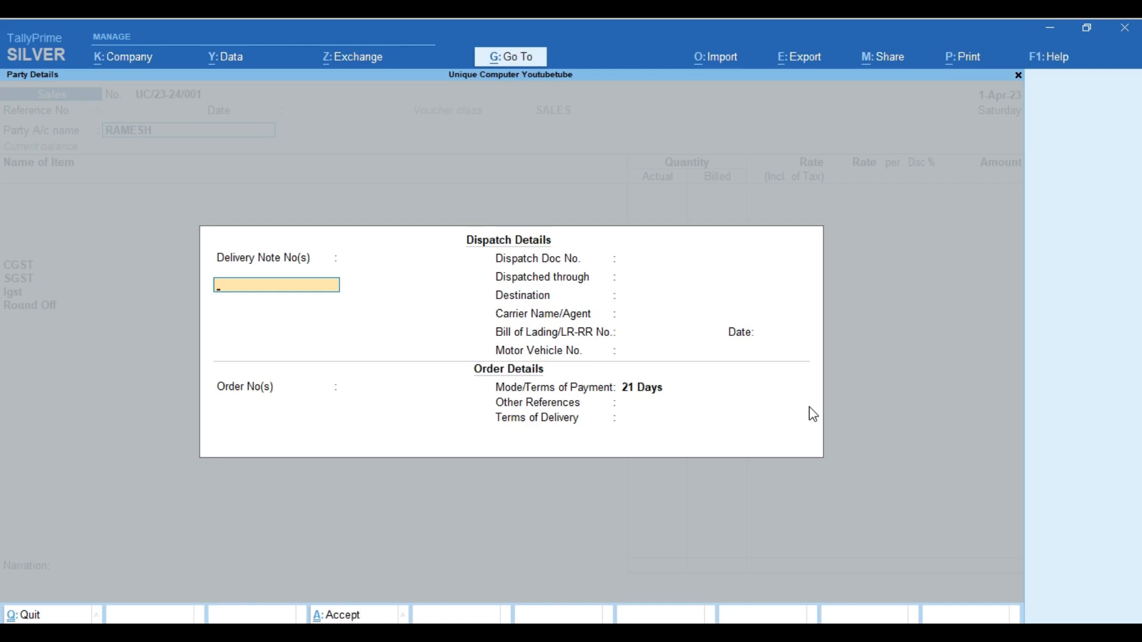
pyautogui.press('Escape')
pyautogui.press('y')
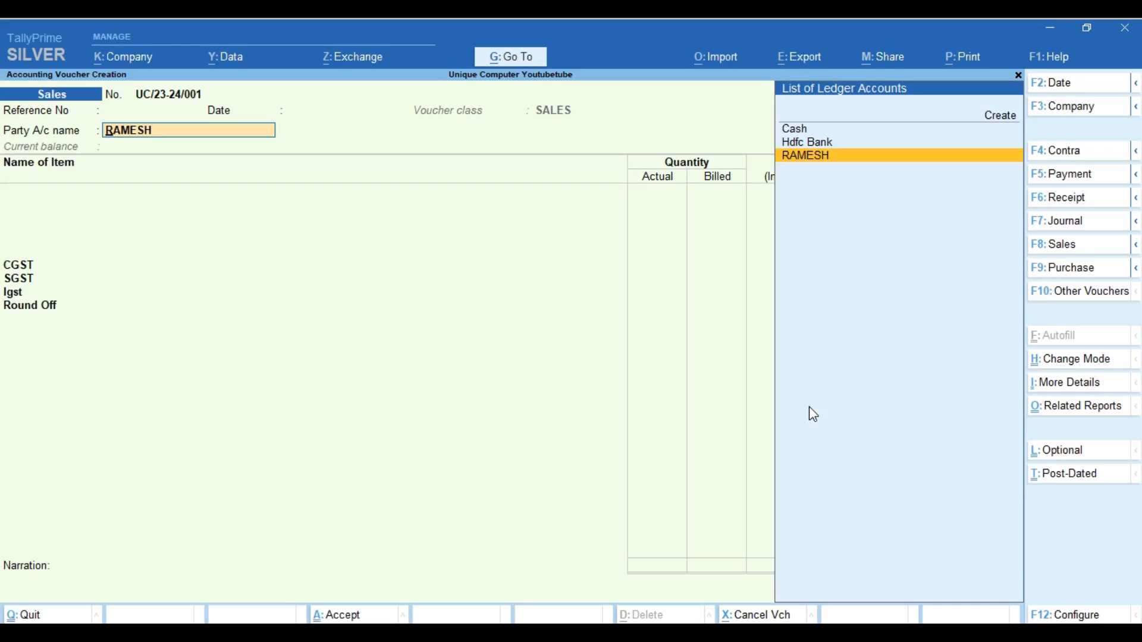
# Set dispatch, order and export details to No in F12 configuration and open party details
pyautogui.press('F12')
pyautogui.press('Down')
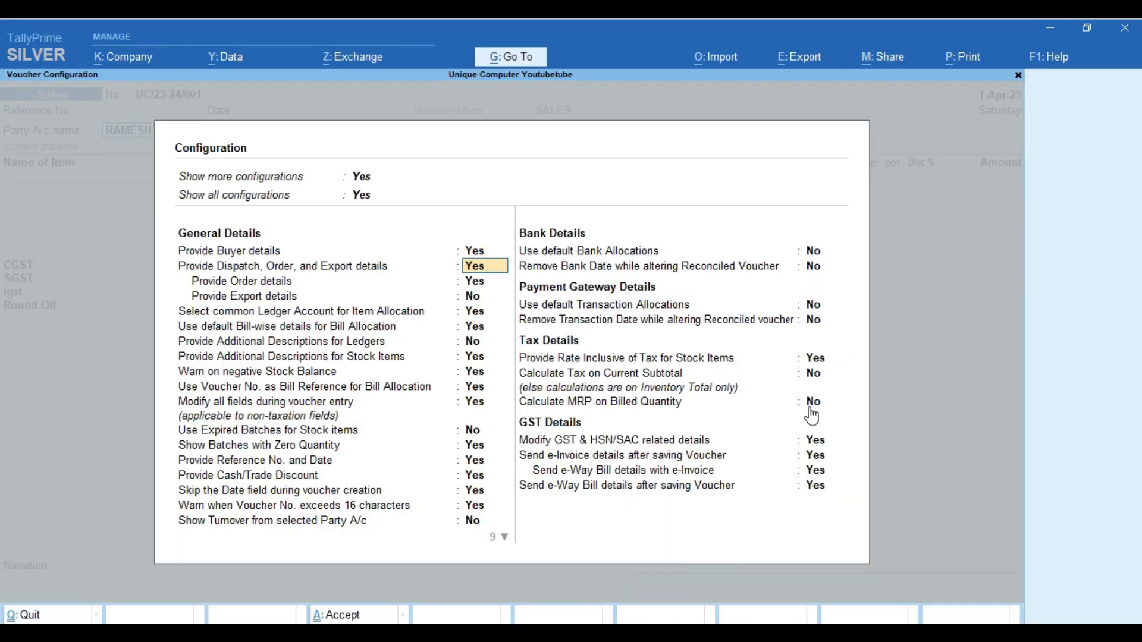
pyautogui.press('n')
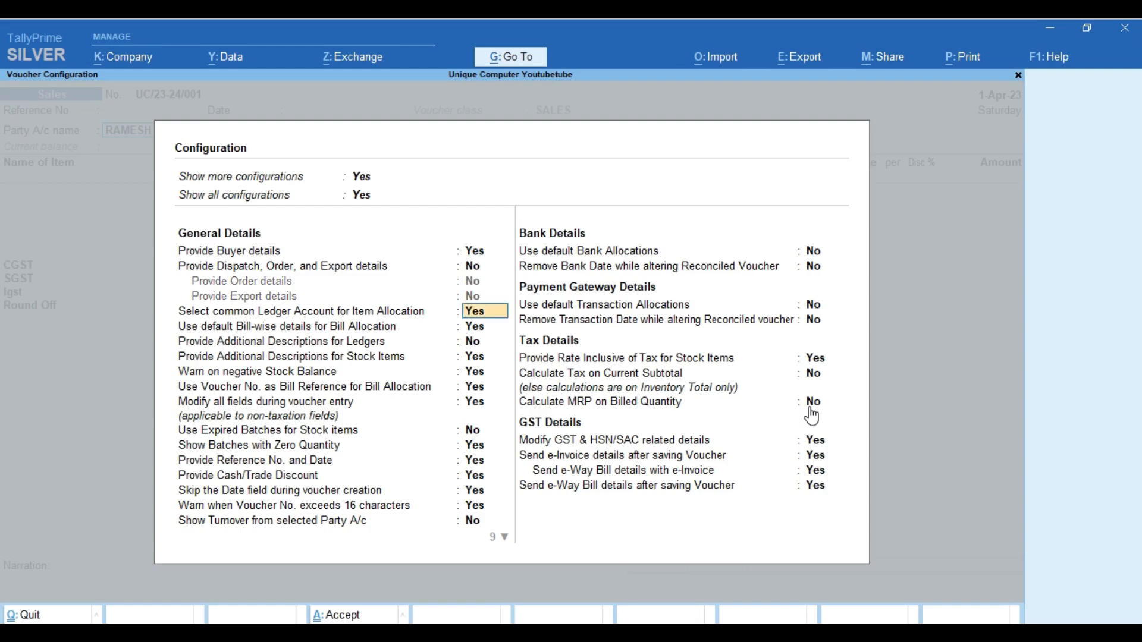
pyautogui.hotkey('ctrl', 'a')
pyautogui.press('Return')
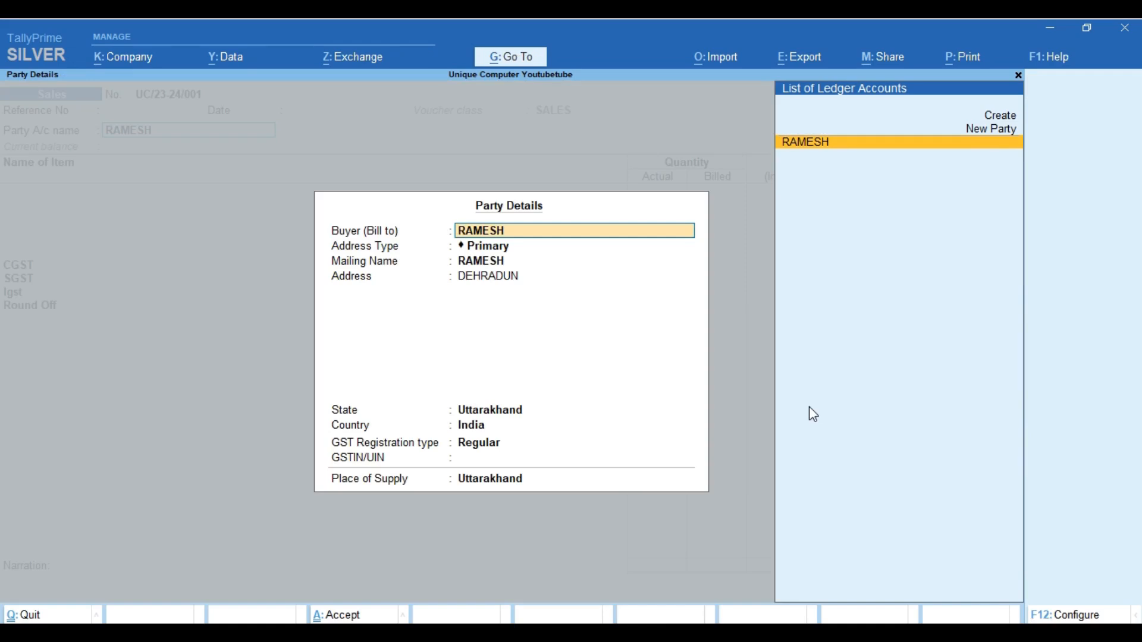
# Select Mazra instead of Gantaghar as the address type and accept the remaining party fields
pyautogui.press('Return')
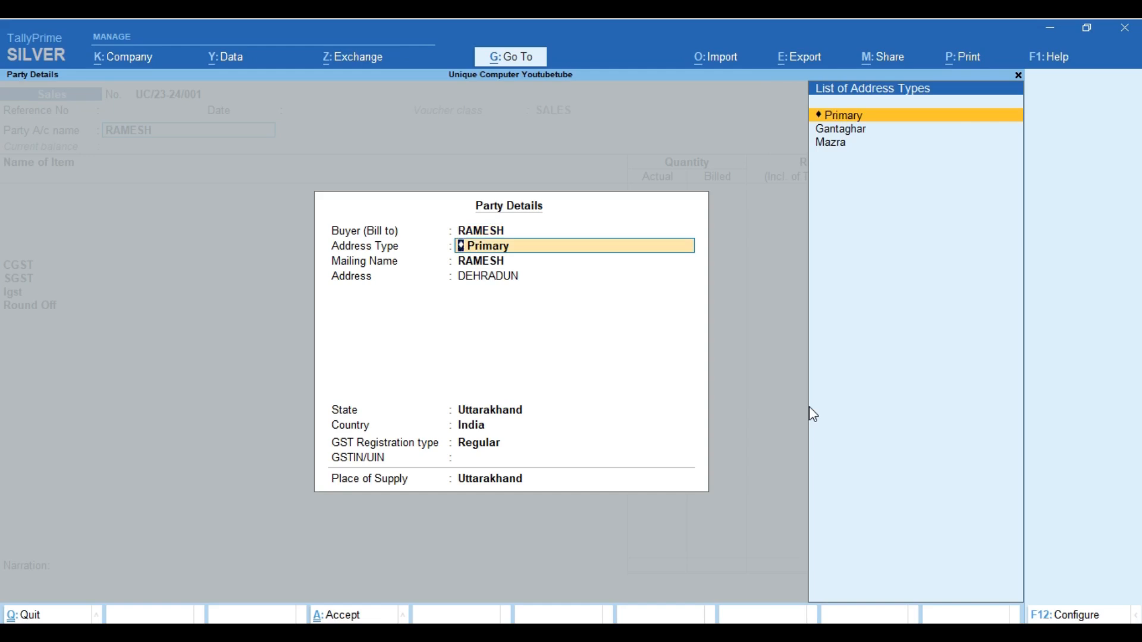
pyautogui.press('Down')
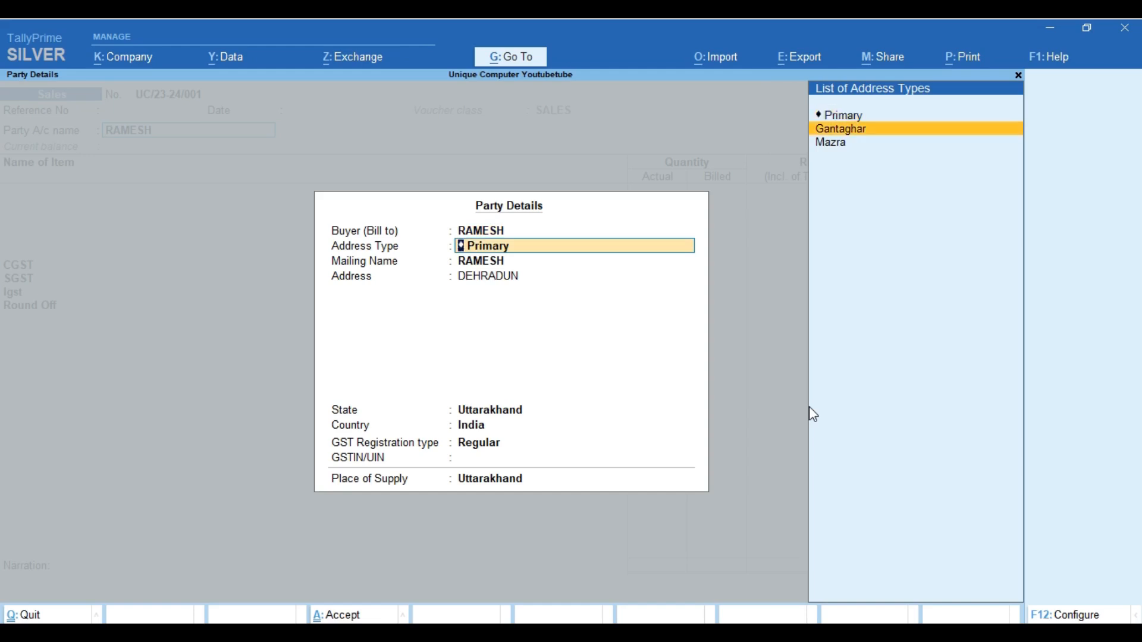
pyautogui.press('Return')
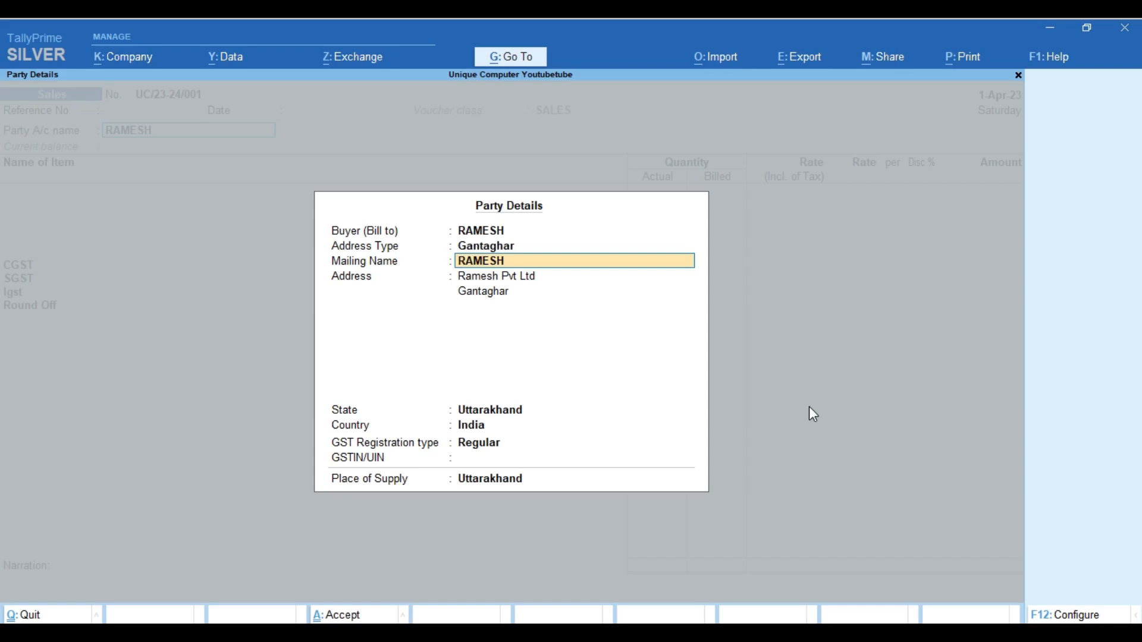
pyautogui.press('BackSpace')
pyautogui.press('Down')
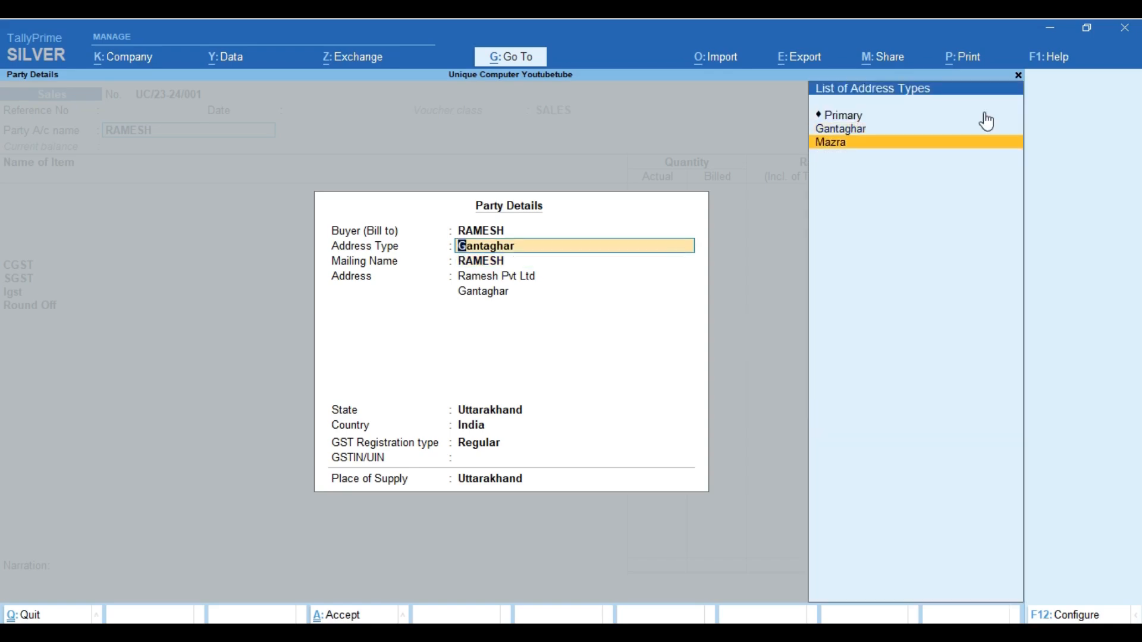
pyautogui.press('Return')
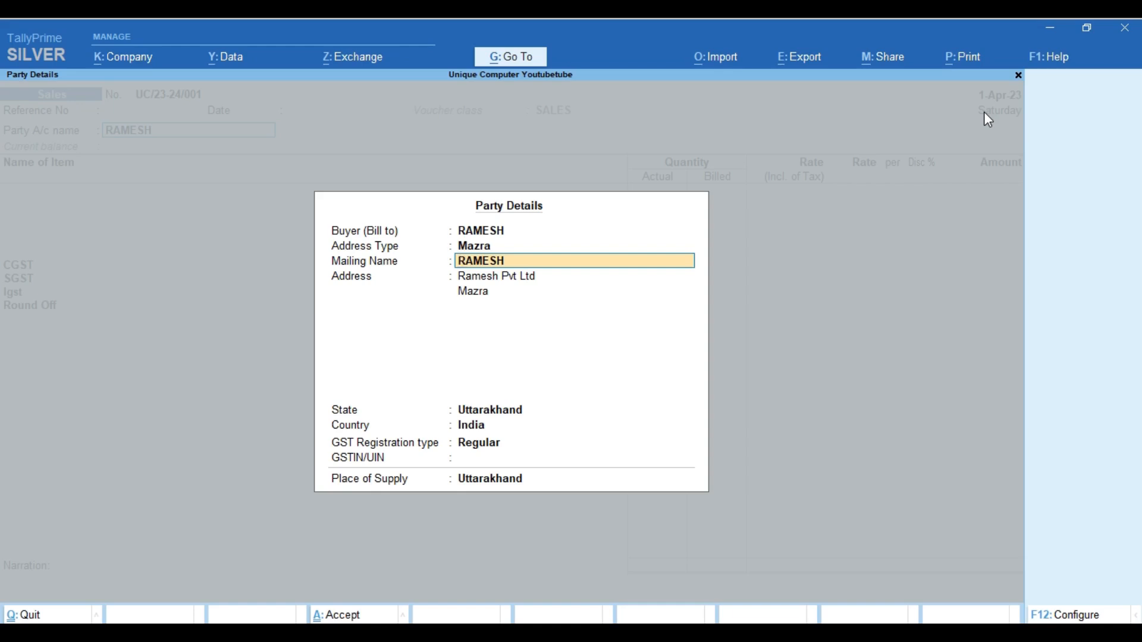
pyautogui.press('Return')
pyautogui.press('Return')
pyautogui.press('Return')
pyautogui.press('Return')
pyautogui.press('Return')
pyautogui.press('Return')
pyautogui.press('Return')
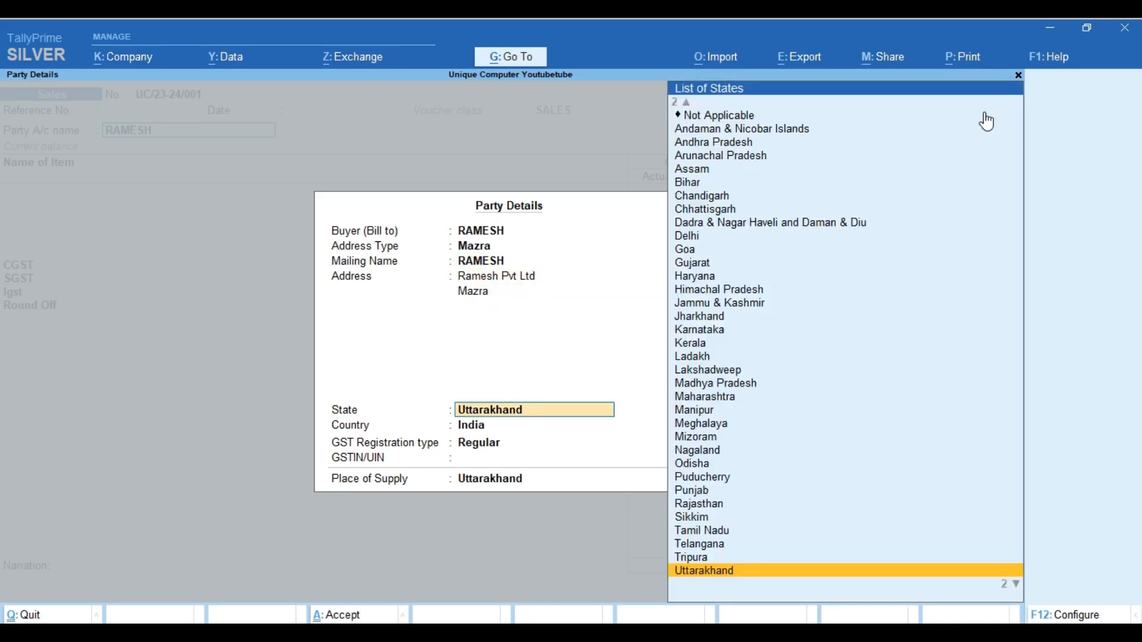
pyautogui.press('Return')
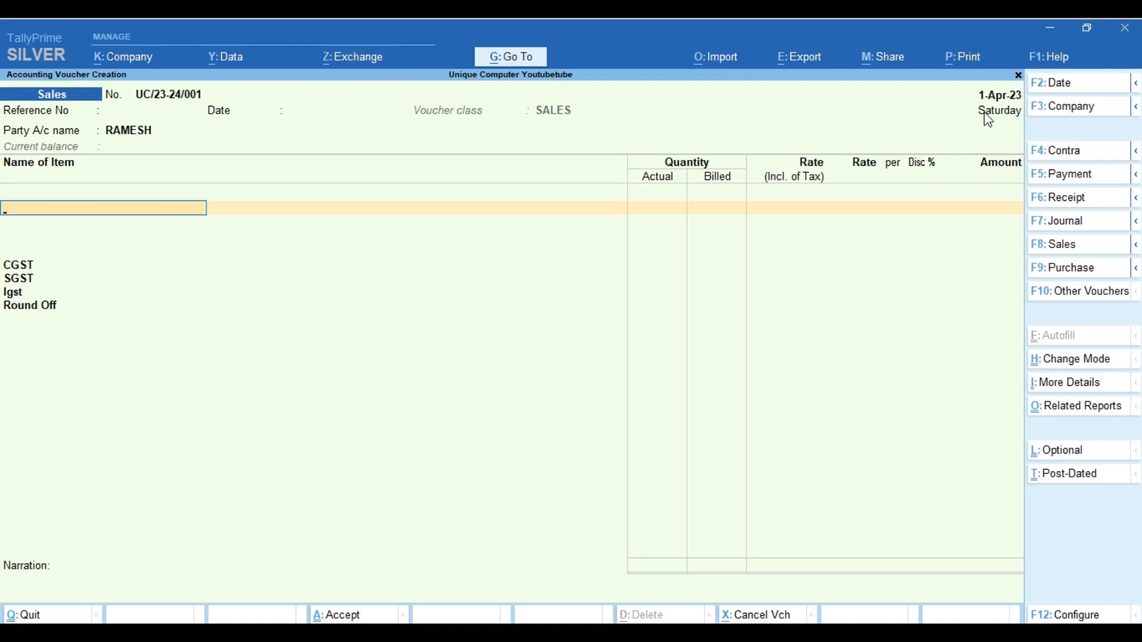
# Create a new stock item named HDD 1000GB and open a new stock group form for it
pyautogui.write('T')
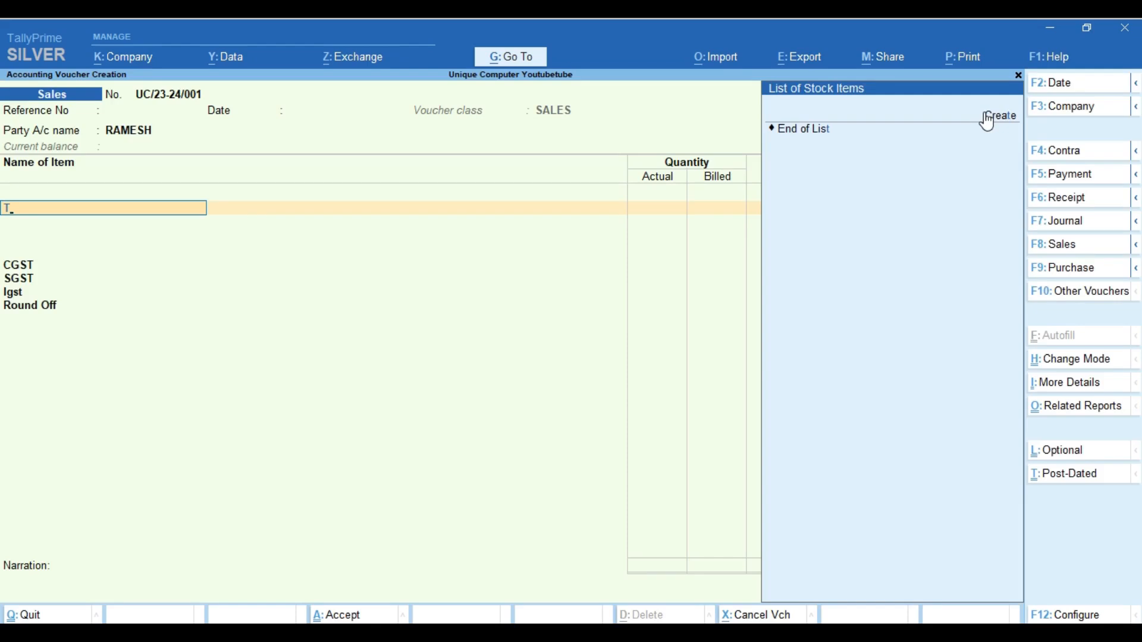
pyautogui.press('BackSpace')
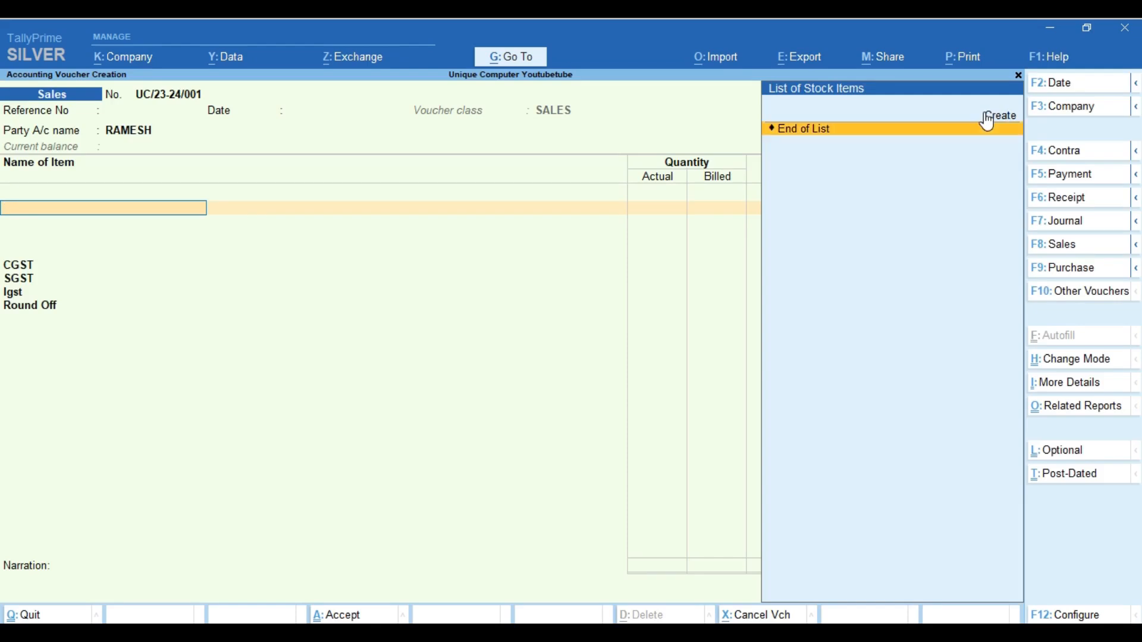
pyautogui.click(988, 116)
pyautogui.write('HDD')
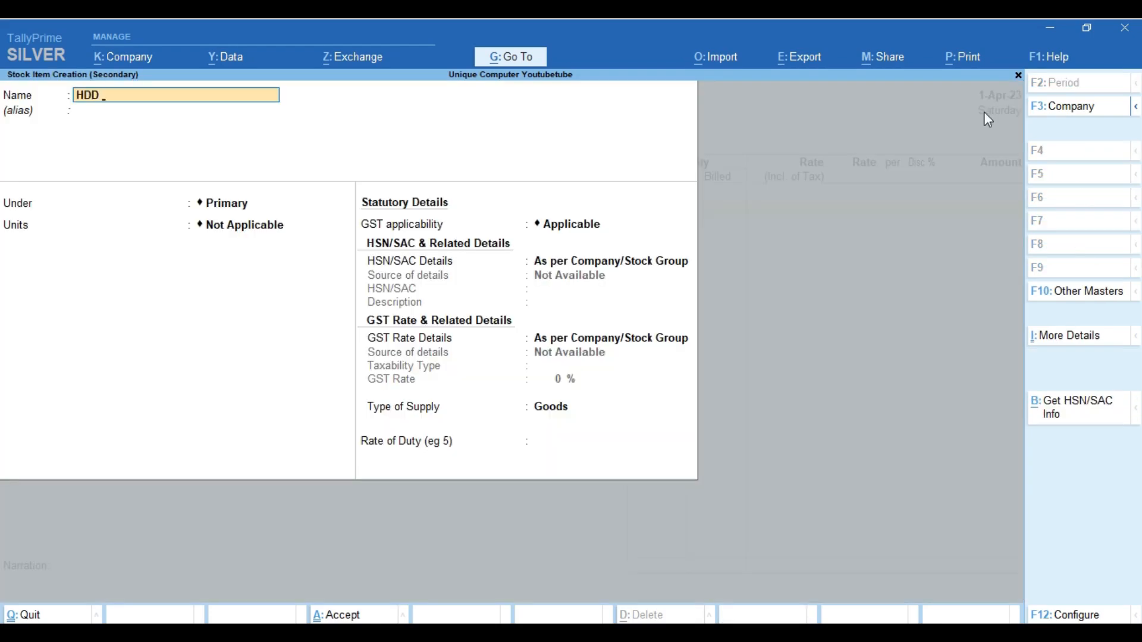
pyautogui.write(' 1000GB')
pyautogui.press('Return')
pyautogui.press('Return')
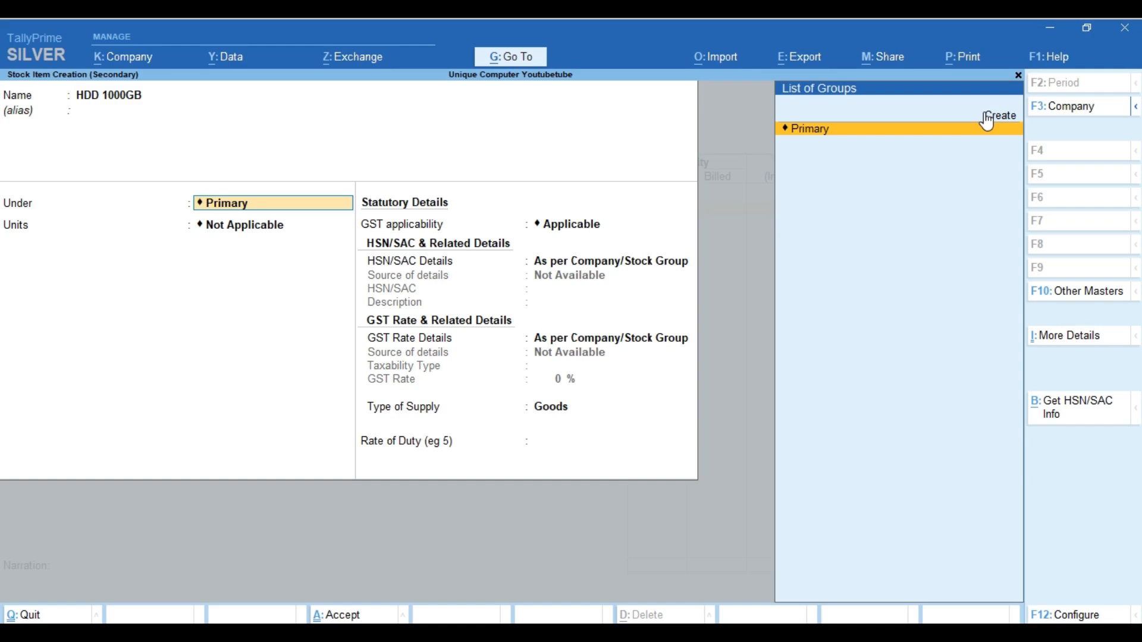
pyautogui.press('ctrl')
pyautogui.click(987, 119)
# Create the stock group Seagate and assign it to the item
pyautogui.write('Seagate')
pyautogui.press('Return')
pyautogui.press('Return')
pyautogui.press('Return')
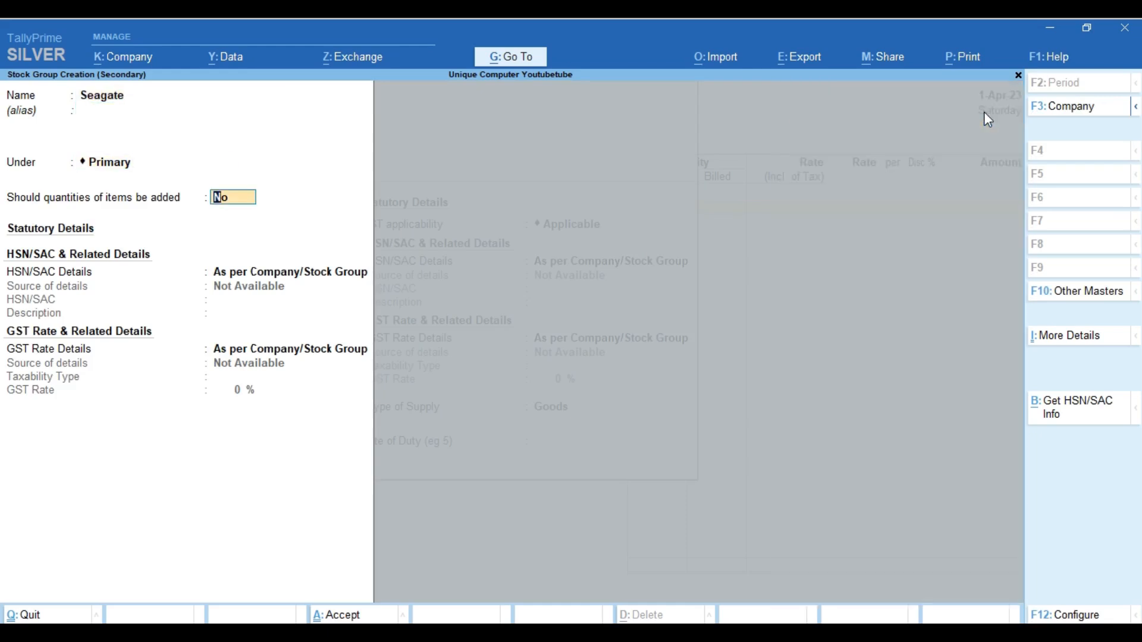
pyautogui.hotkey('ctrl', 'a')
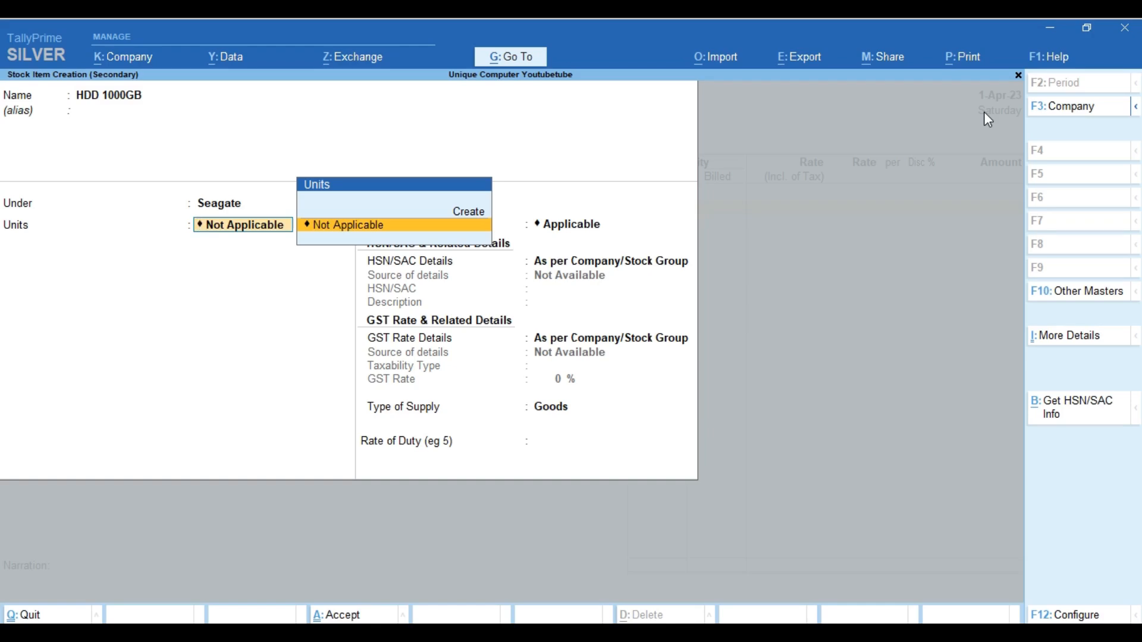
# Create unit NOS with UQC NOS-NUMBERS and 0 decimal places for the item
pyautogui.press('Up')
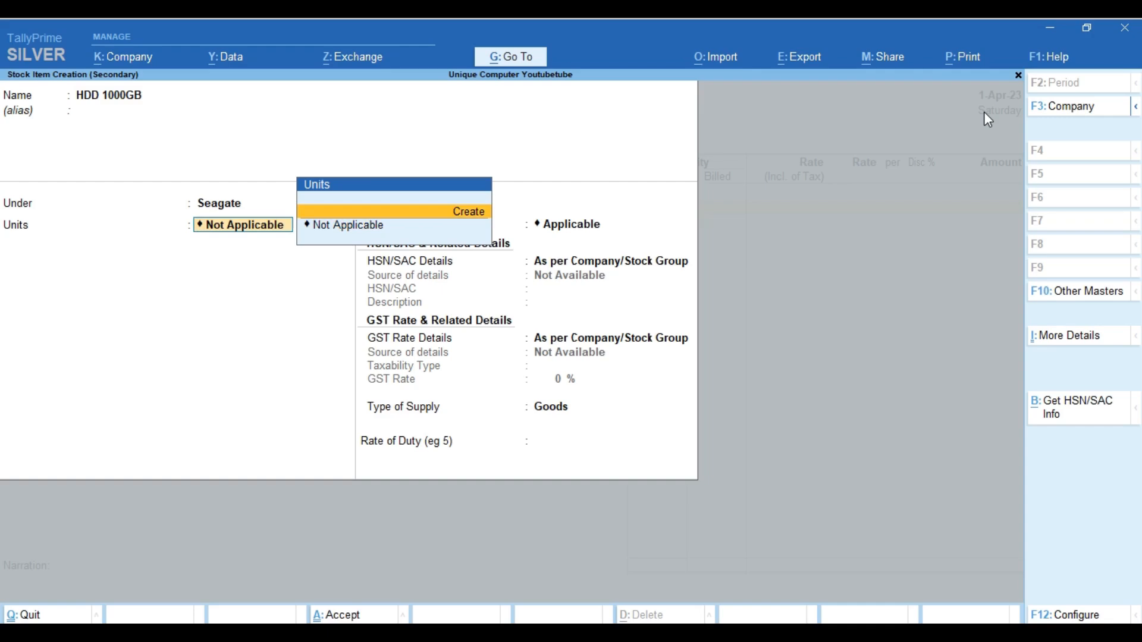
pyautogui.press('Return')
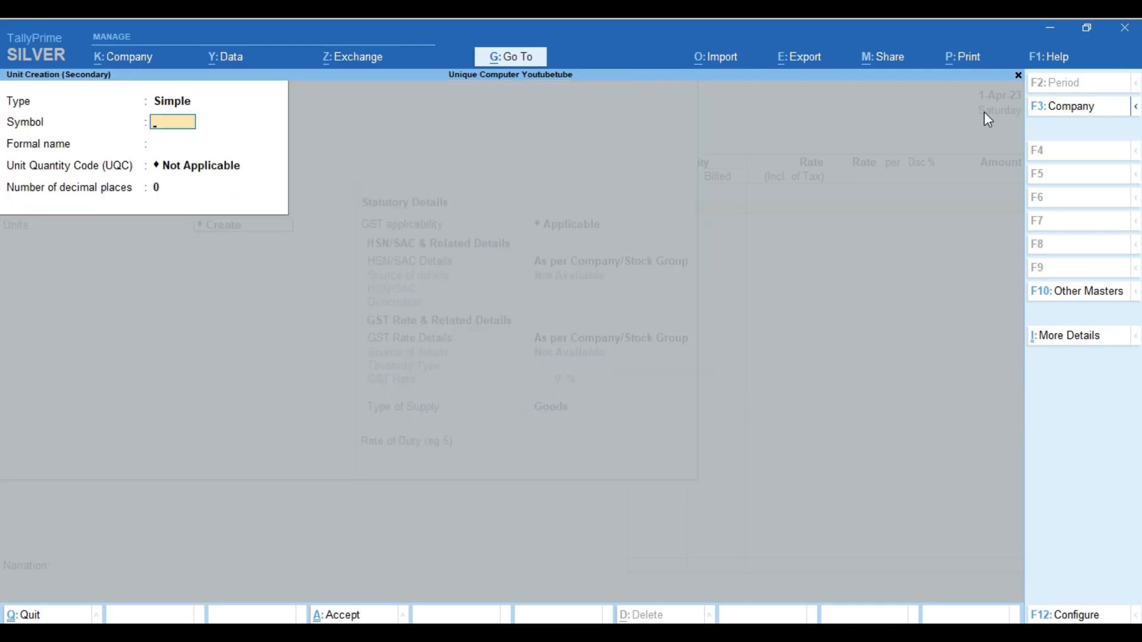
pyautogui.write('NOS')
pyautogui.press('Return')
pyautogui.press('Return')
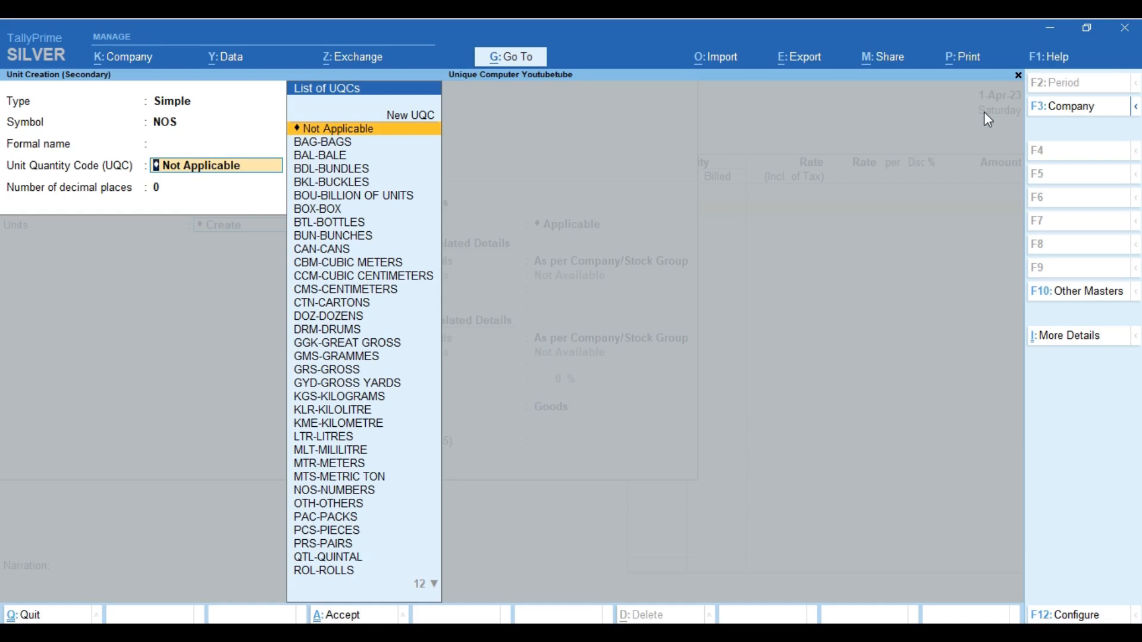
pyautogui.write('NO')
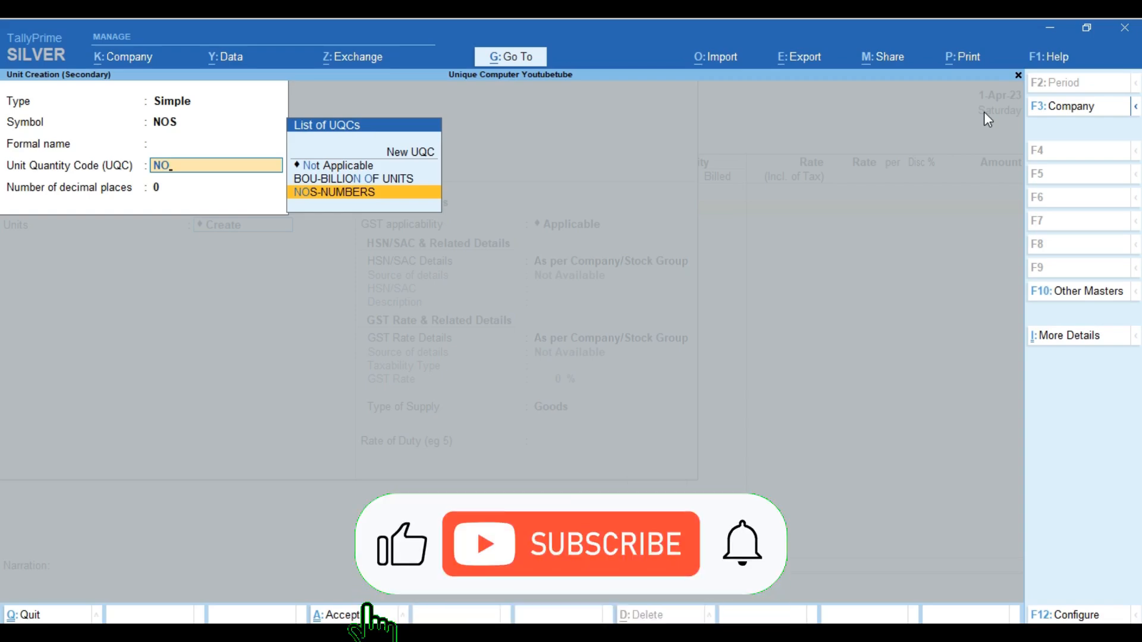
pyautogui.press('Return')
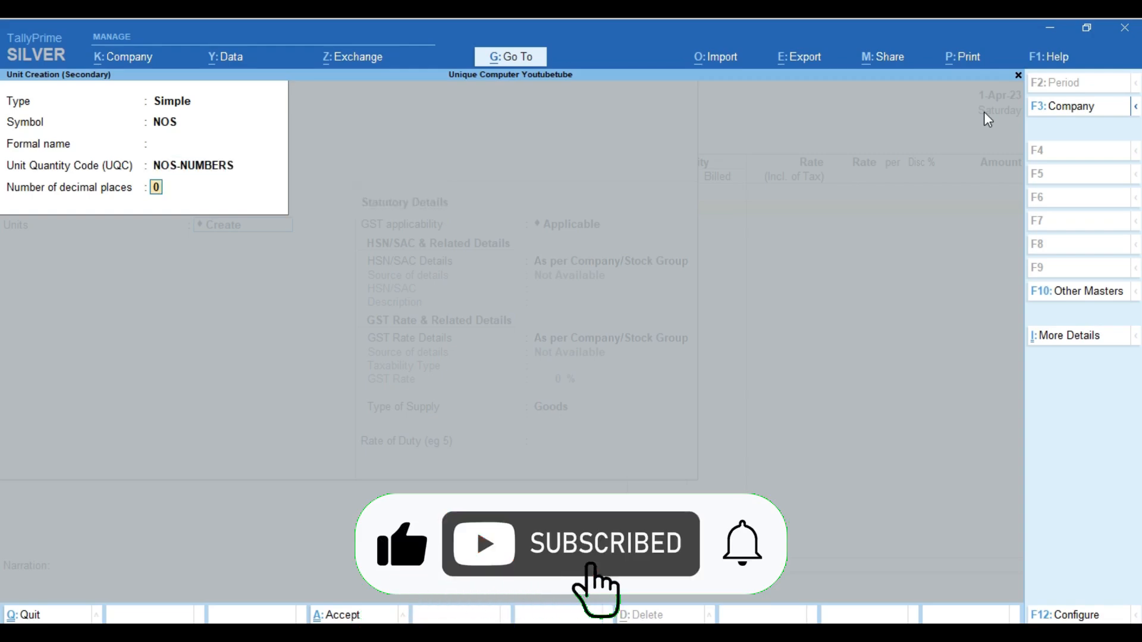
pyautogui.press('Return')
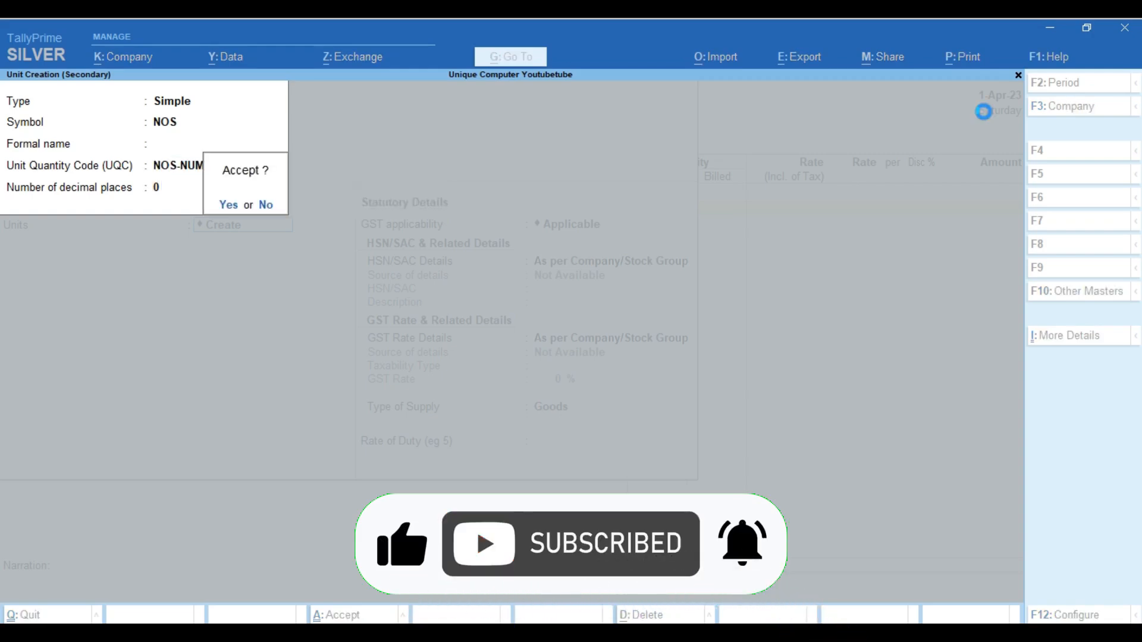
pyautogui.press('Return')
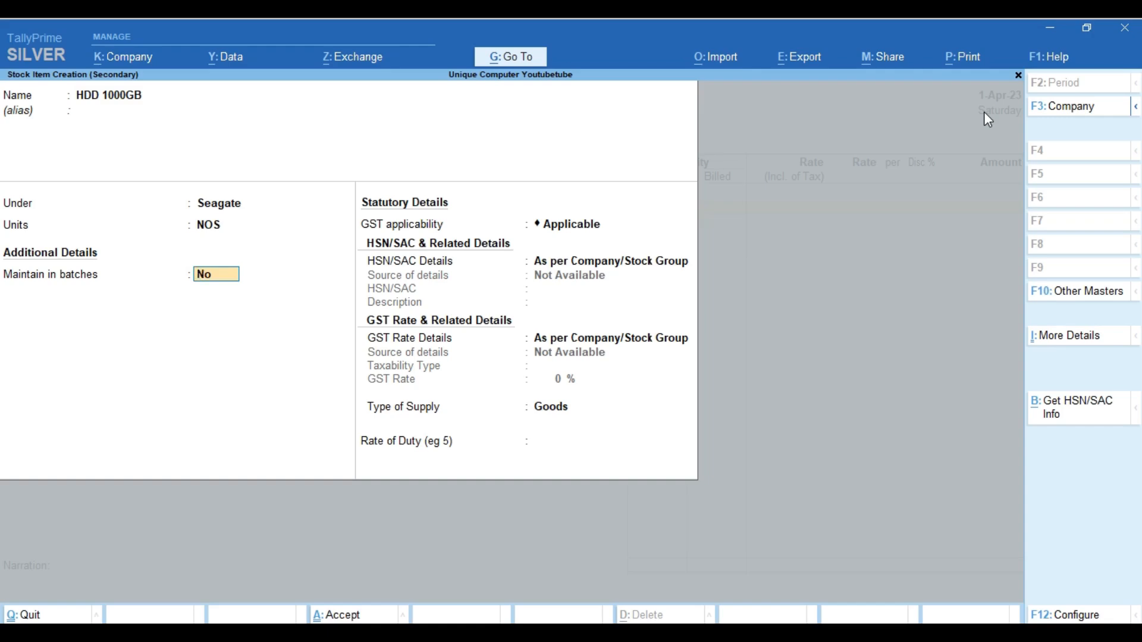
# Set Maintain in batches, Track date of manufacturing and Use expiry dates to Yes
pyautogui.write('y')
pyautogui.press('Return')
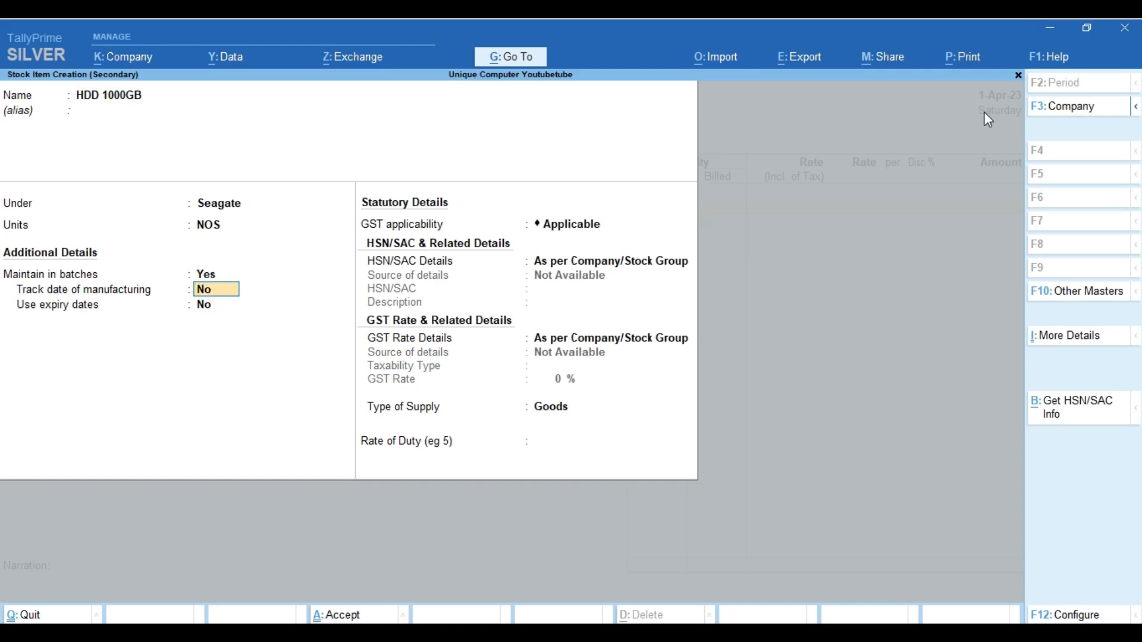
pyautogui.write('y')
pyautogui.press('Return')
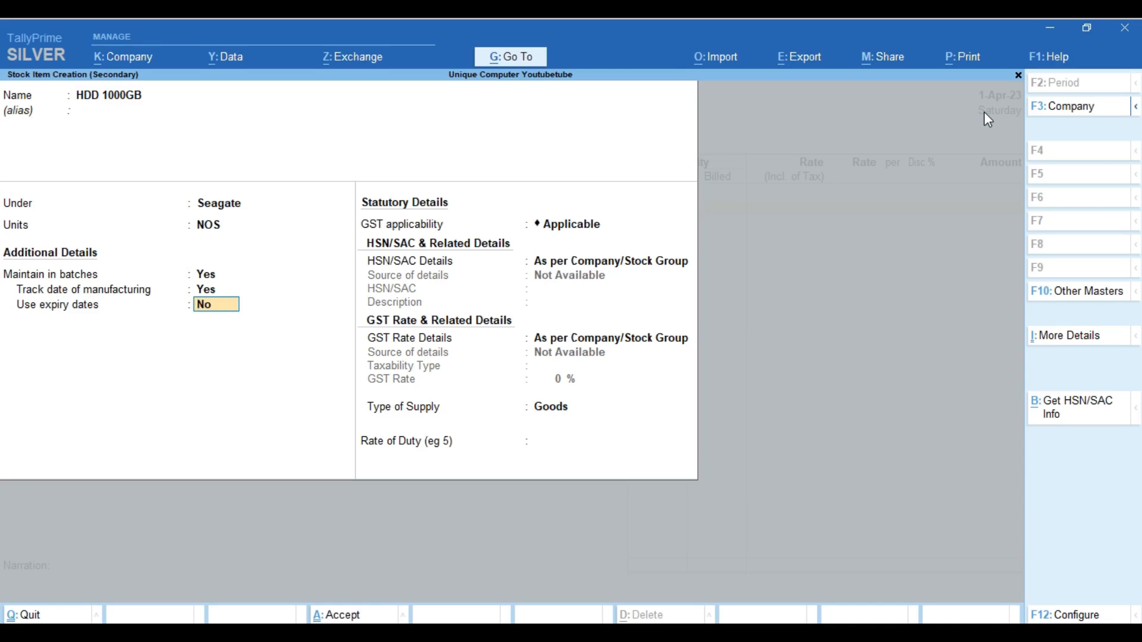
pyautogui.write('y')
pyautogui.press('Return')
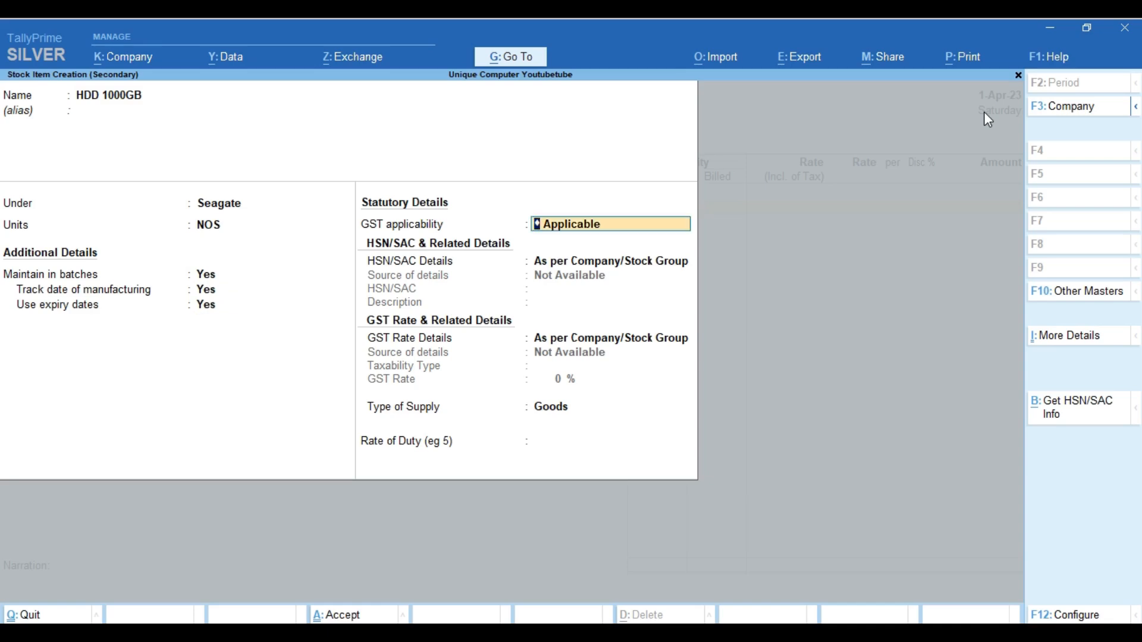
# Keep GST applicable and enter HSN/SAC code 8471 directly on the item
pyautogui.press('Return')
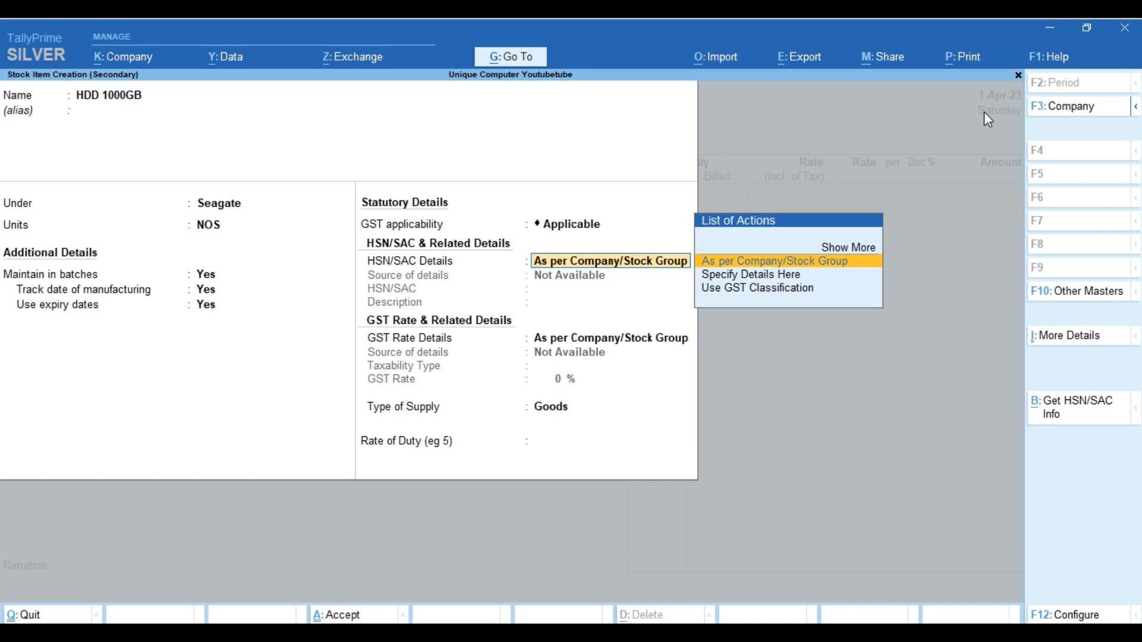
pyautogui.press('Down')
pyautogui.press('Return')
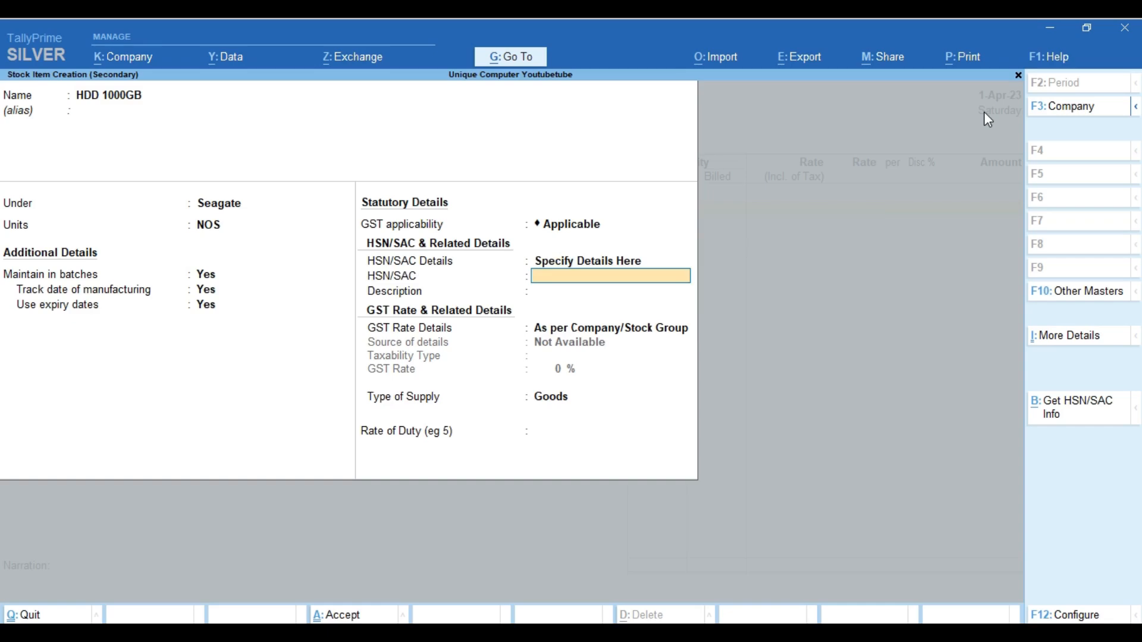
pyautogui.write('8471')
pyautogui.press('Return')
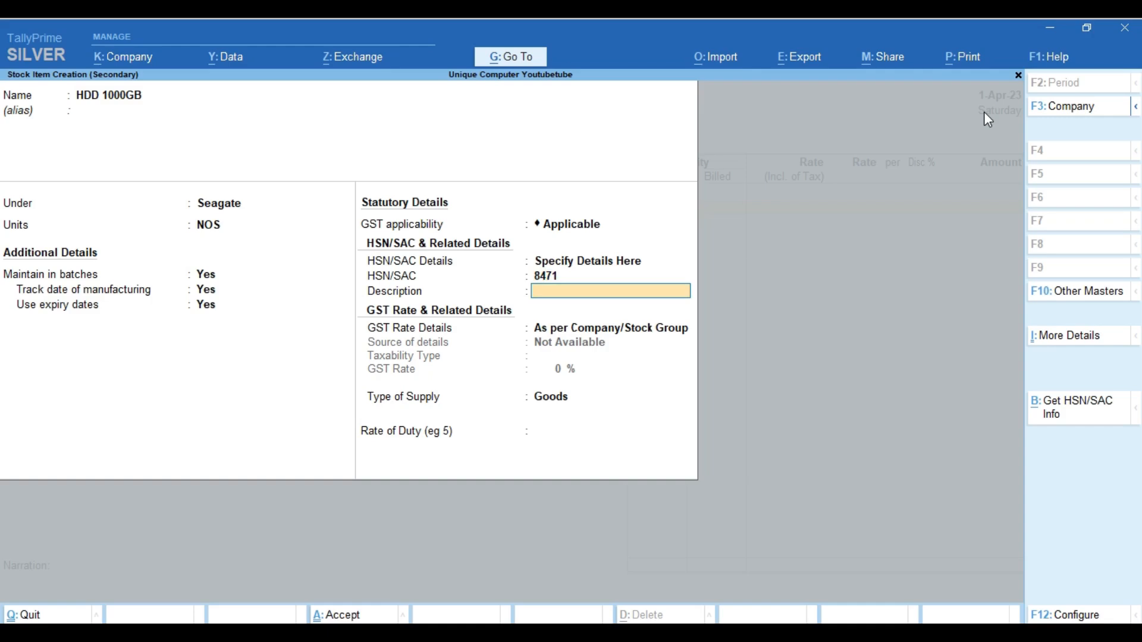
# Change the HSN/SAC Details option to Specify in Voucher
pyautogui.press('BackSpace')
pyautogui.press('BackSpace')
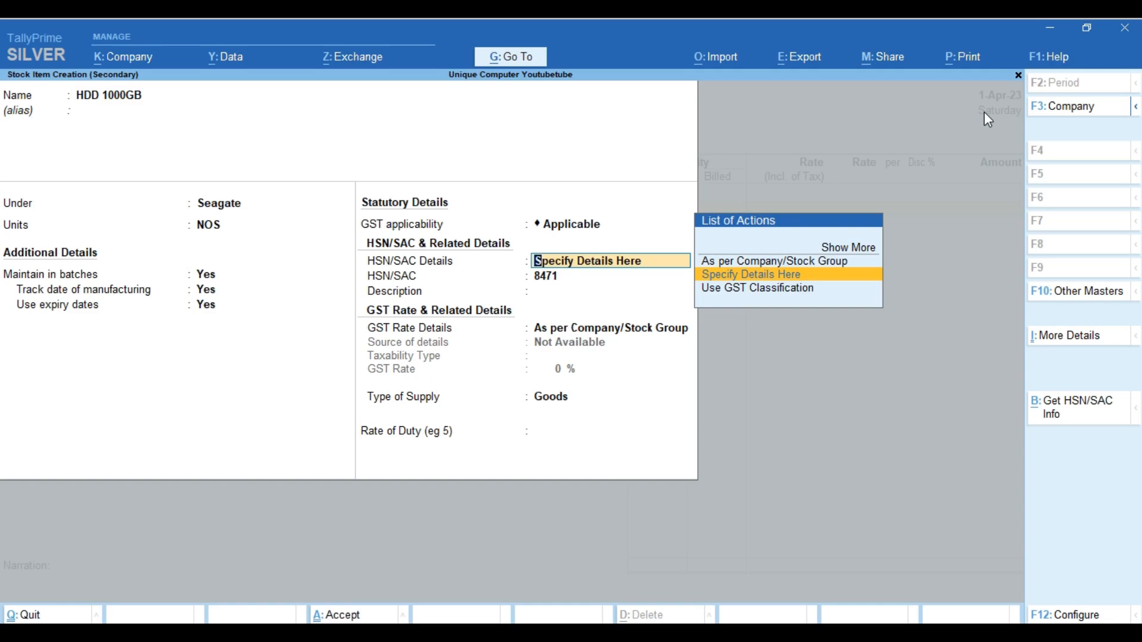
pyautogui.press('Up')
pyautogui.press('Up')
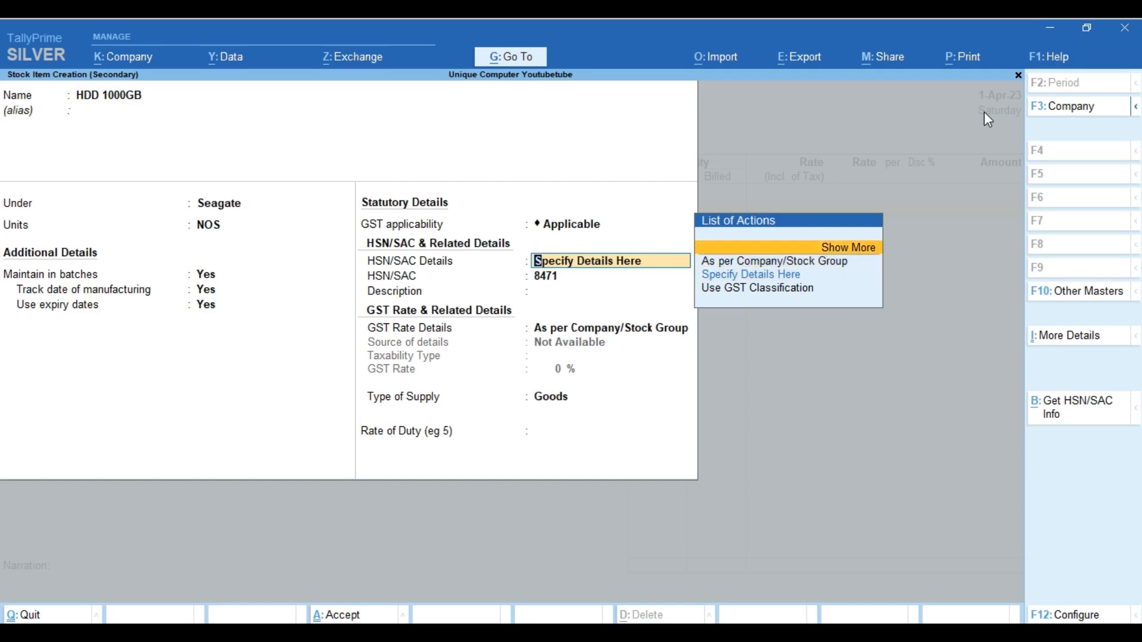
pyautogui.press('Return')
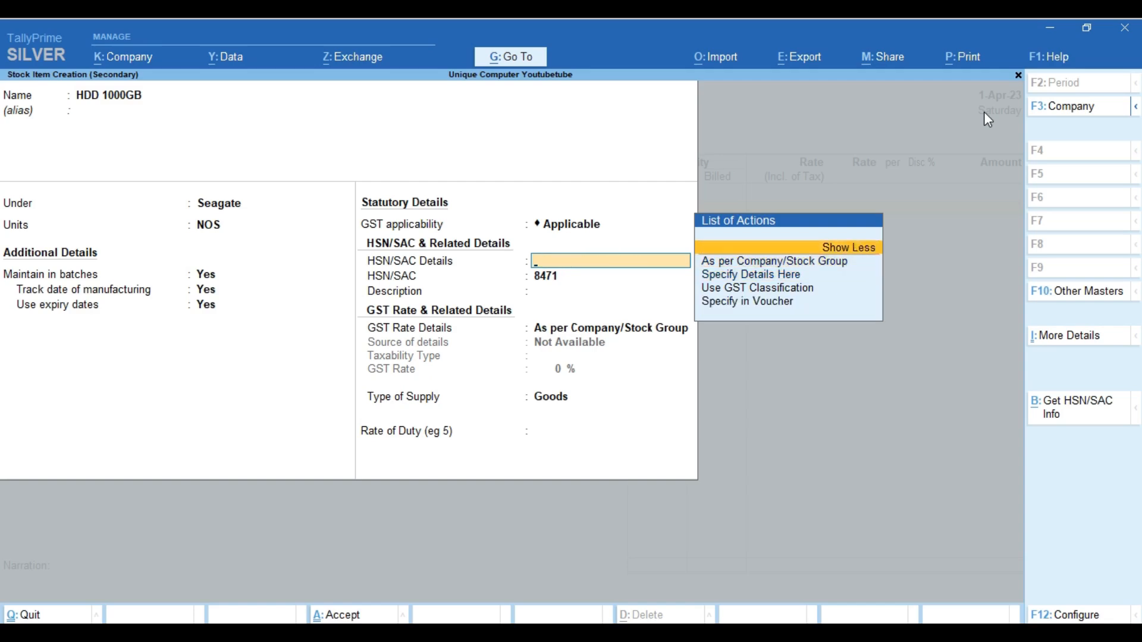
pyautogui.press('Down')
pyautogui.press('Down')
pyautogui.press('Down')
pyautogui.press('Down')
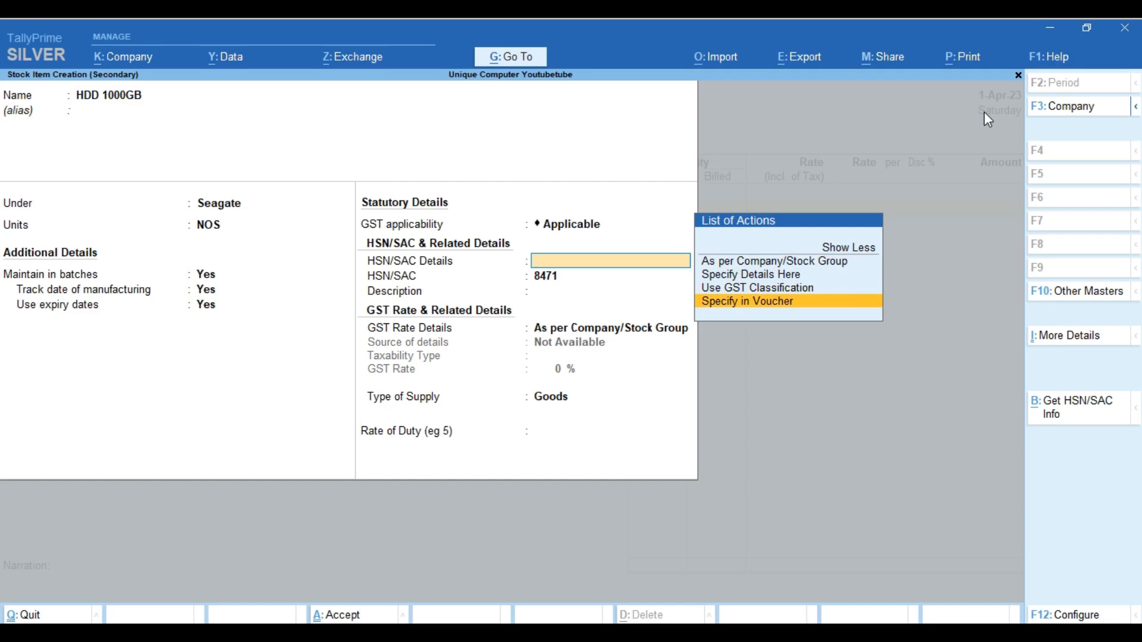
pyautogui.press('Return')
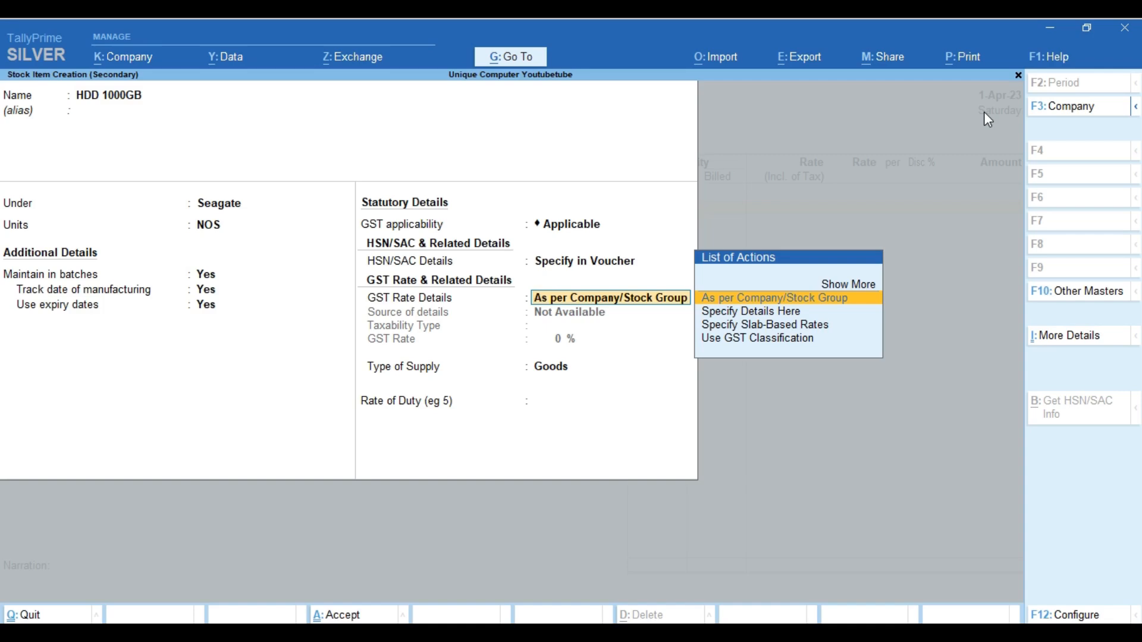
# Set GST Rate Details to Specify in Voucher
pyautogui.press('Up')
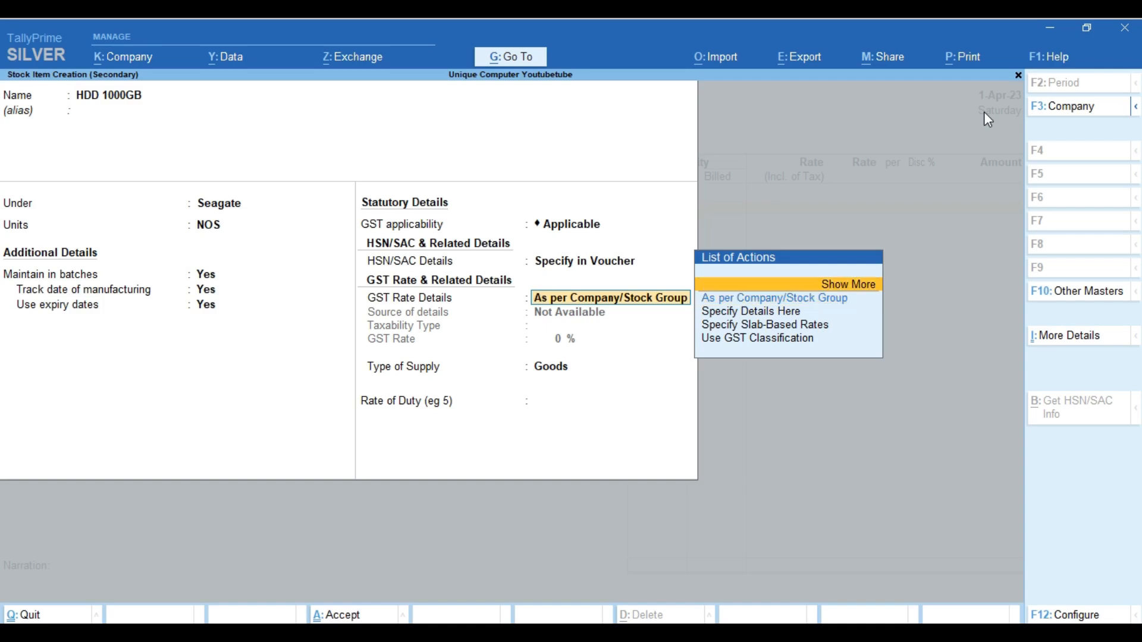
pyautogui.press('Return')
pyautogui.press('Down')
pyautogui.press('Down')
pyautogui.press('Down')
pyautogui.press('Down')
pyautogui.press('Down')
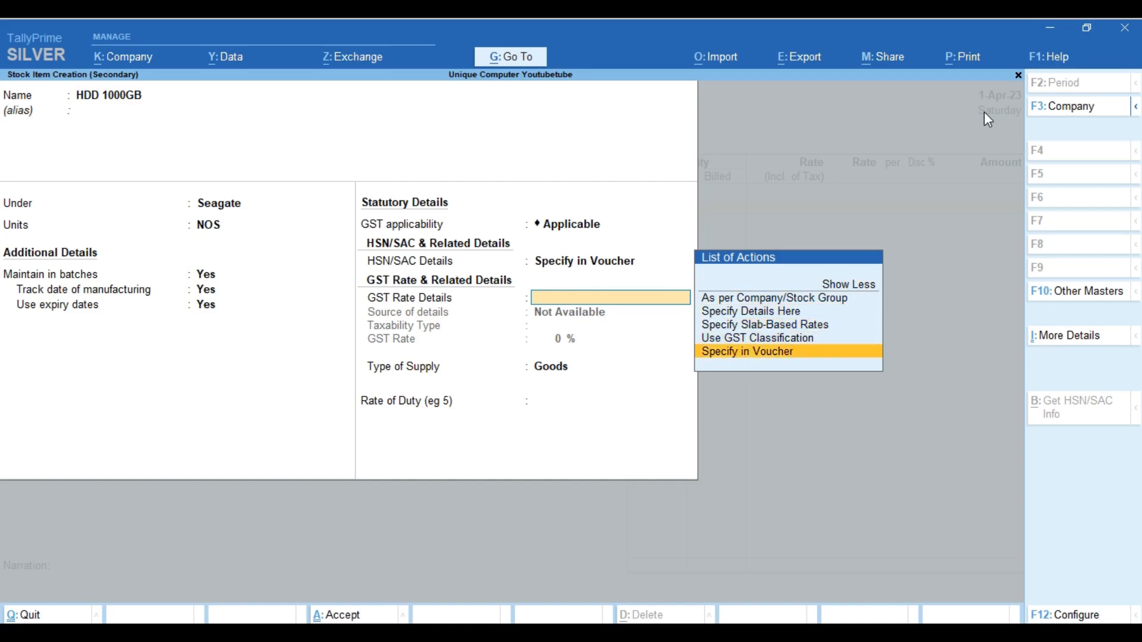
pyautogui.press('Return')
# Switch HSN/SAC Details back to Specify Details Here, keeping code 8471
pyautogui.press('BackSpace')
pyautogui.press('BackSpace')
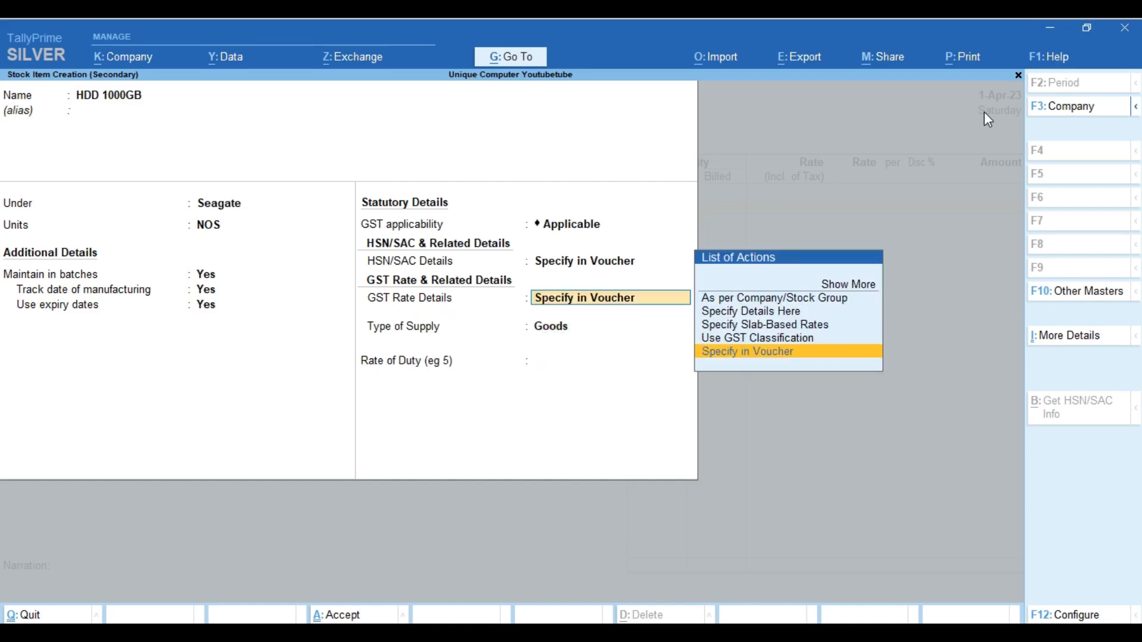
pyautogui.press('Up')
pyautogui.press('Up')
pyautogui.press('Up')
pyautogui.press('Up')
pyautogui.press('Return')
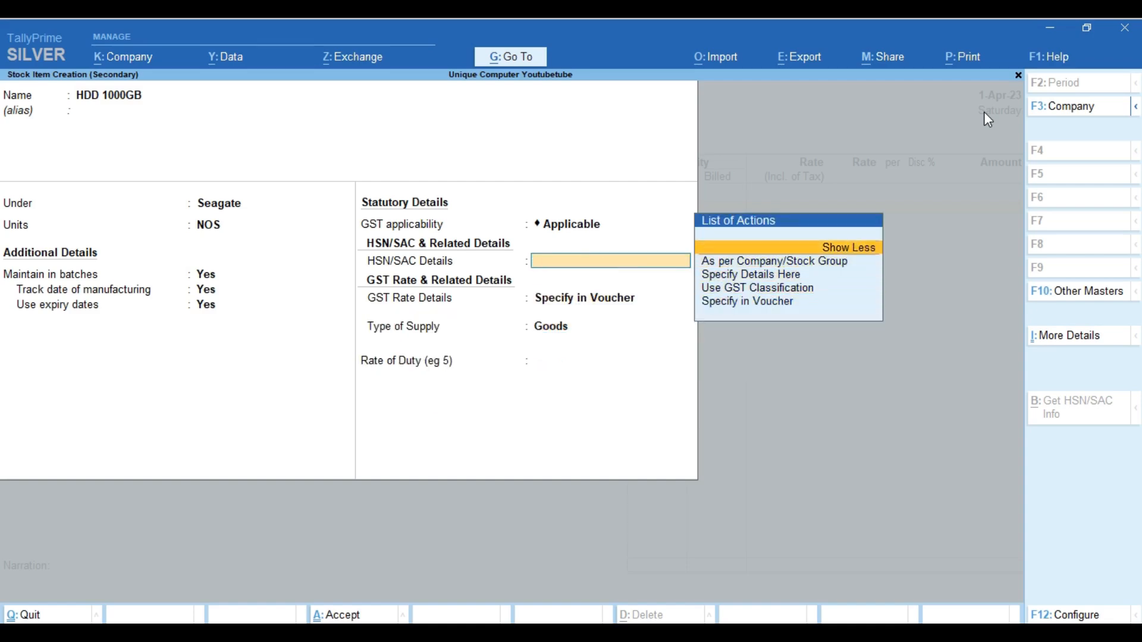
pyautogui.press('Down')
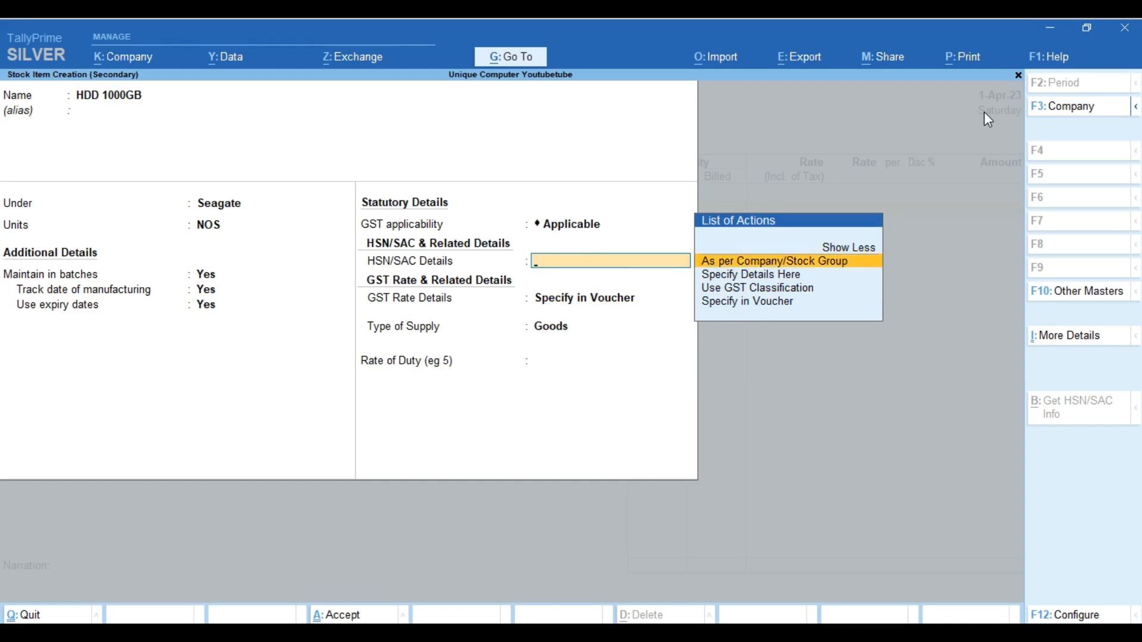
pyautogui.press('Down')
pyautogui.press('Down')
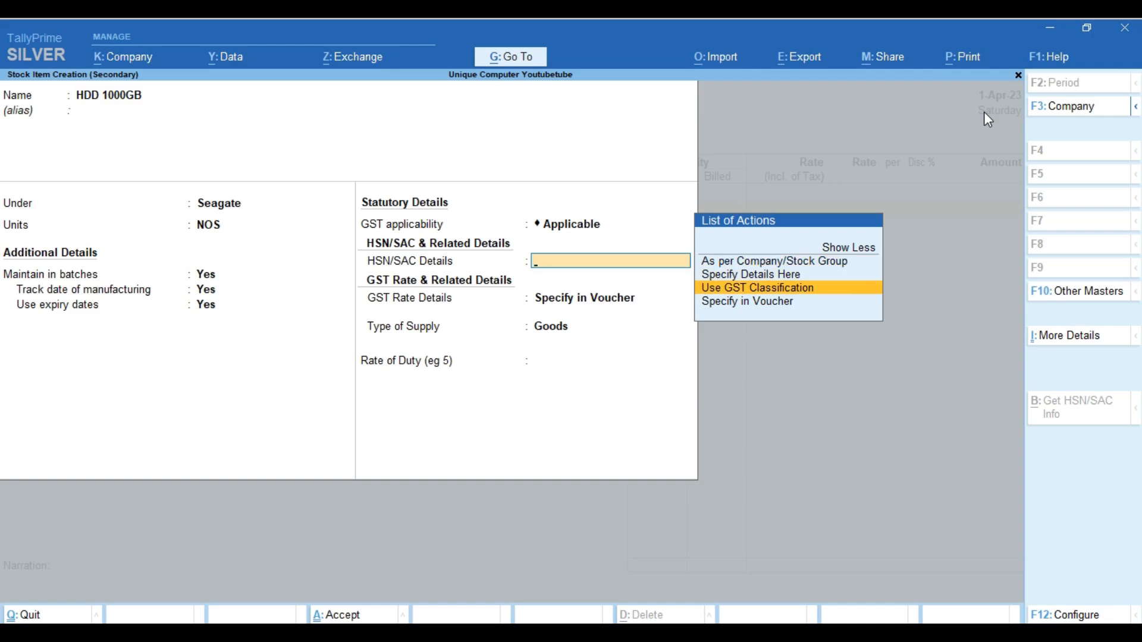
pyautogui.press('Up')
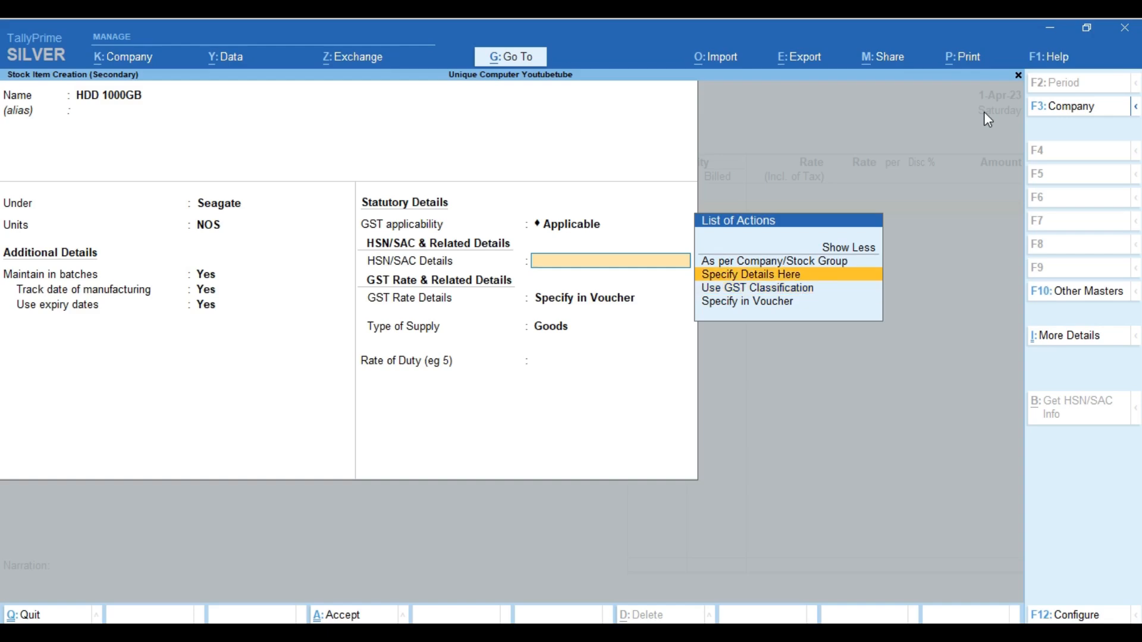
pyautogui.press('Return')
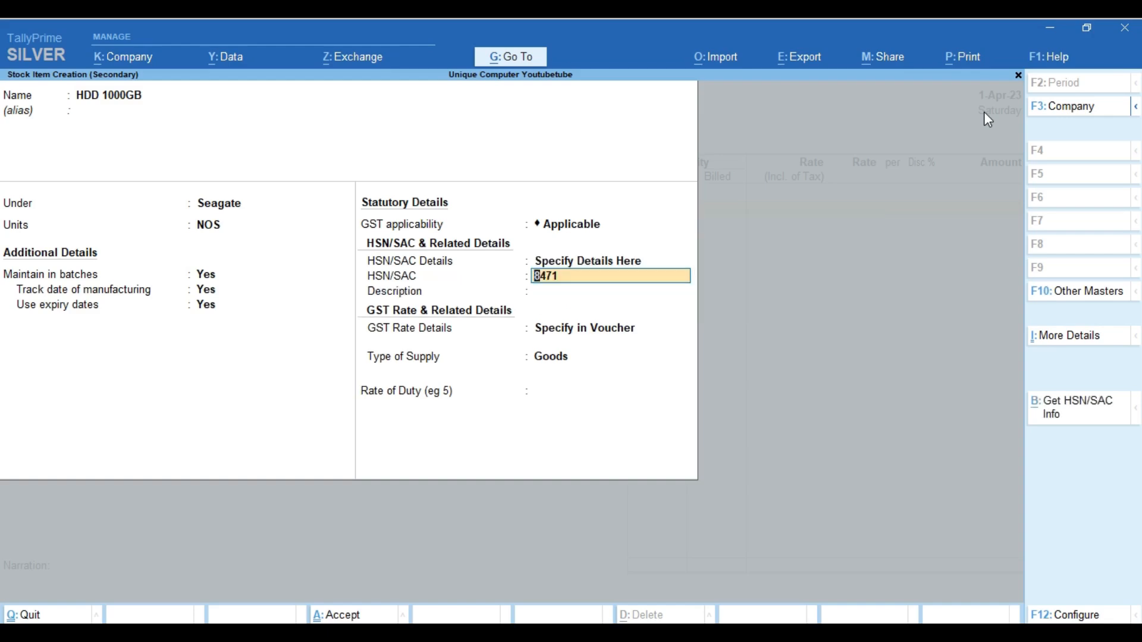
pyautogui.press('Return')
pyautogui.press('Return')
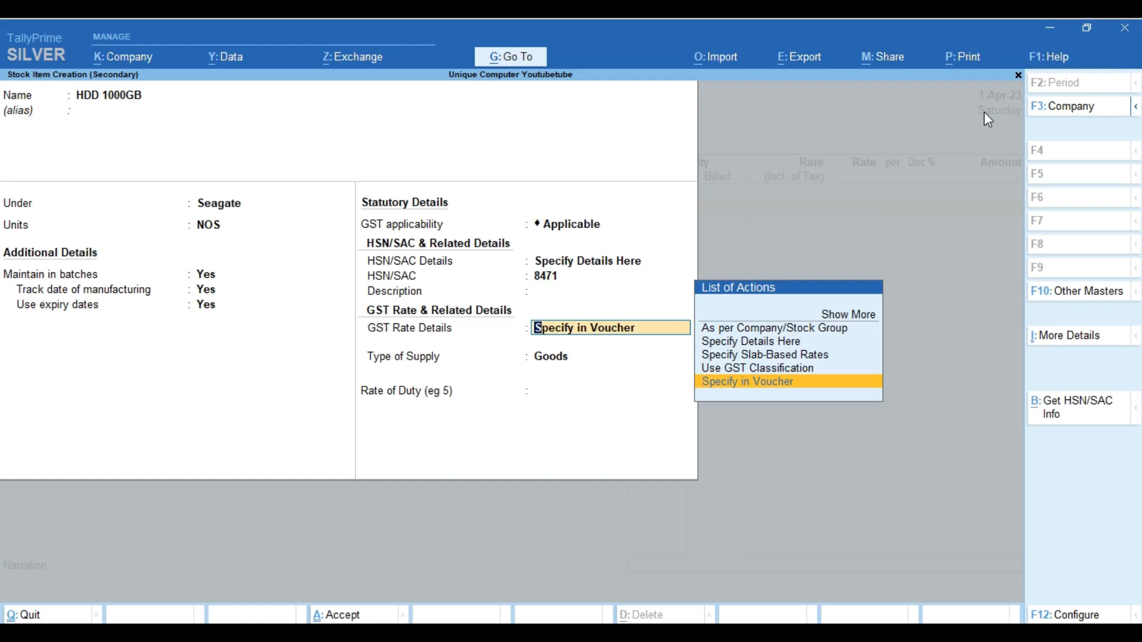
pyautogui.press('Return')
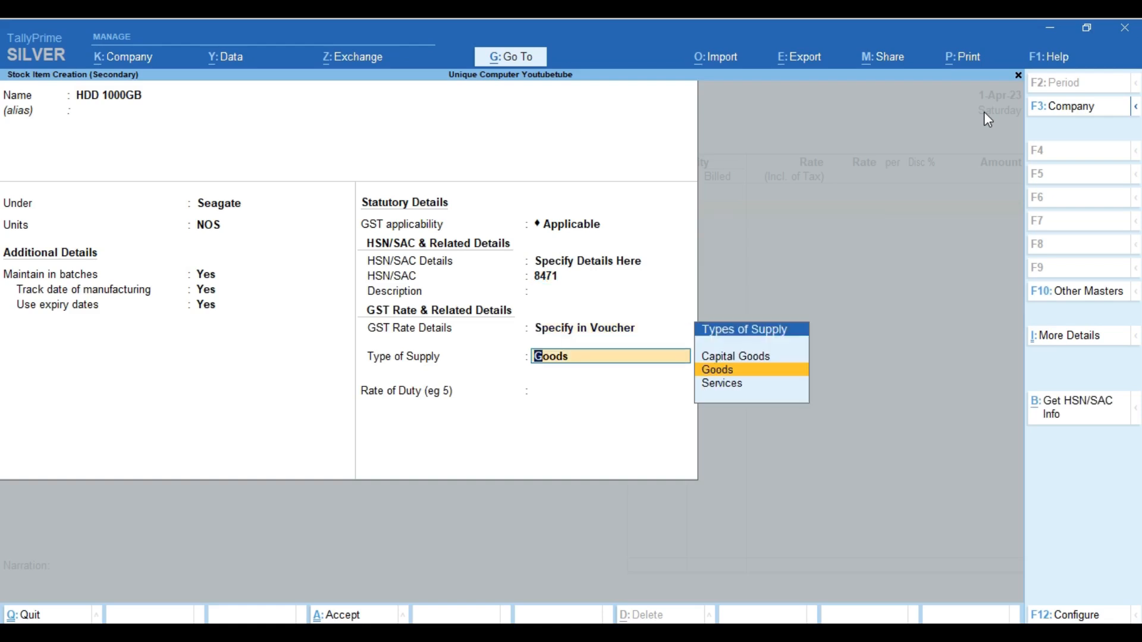
# Specify GST rate details on the item: taxable at 18%, Goods supply, and finish
pyautogui.press('BackSpace')
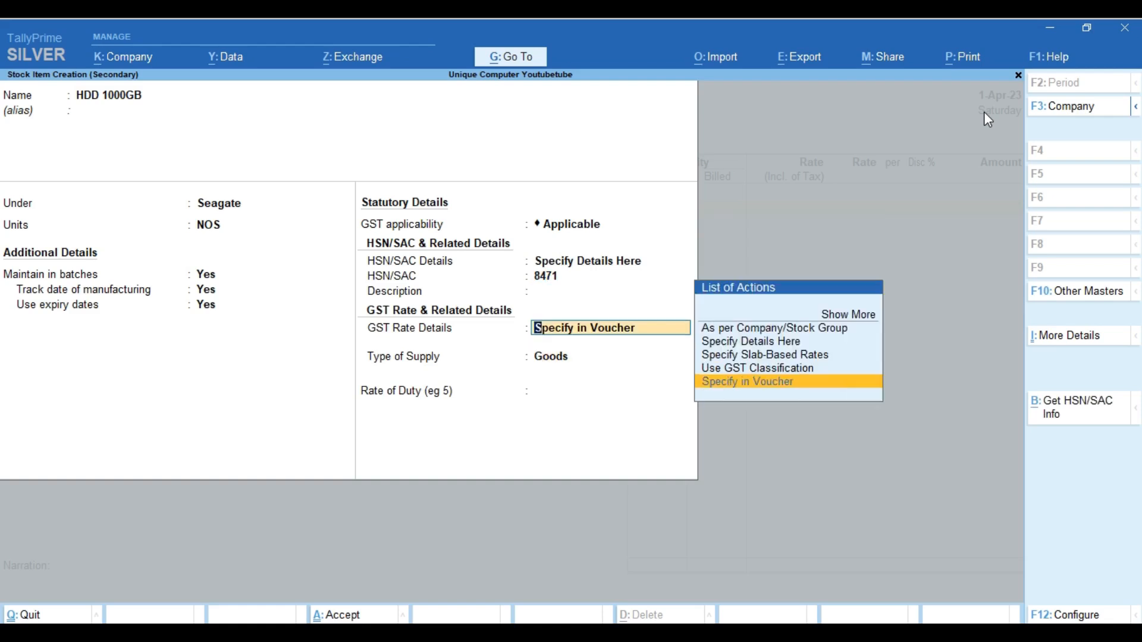
pyautogui.press('Up')
pyautogui.press('Up')
pyautogui.press('Up')
pyautogui.press('Return')
pyautogui.press('Return')
pyautogui.write('18')
pyautogui.press('Return')
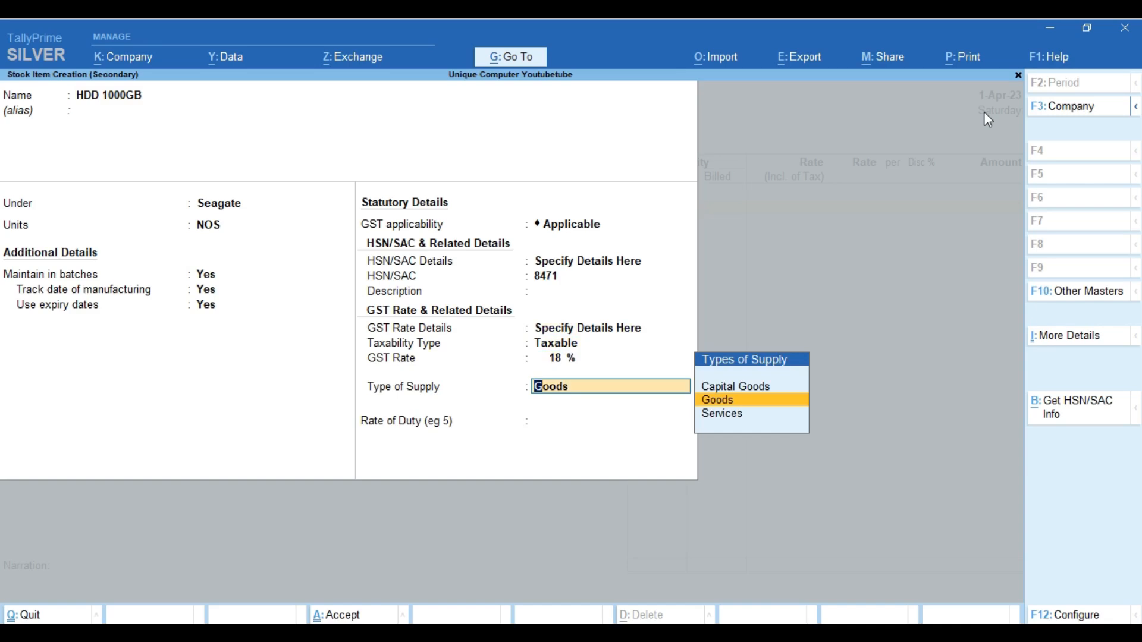
pyautogui.press('Return')
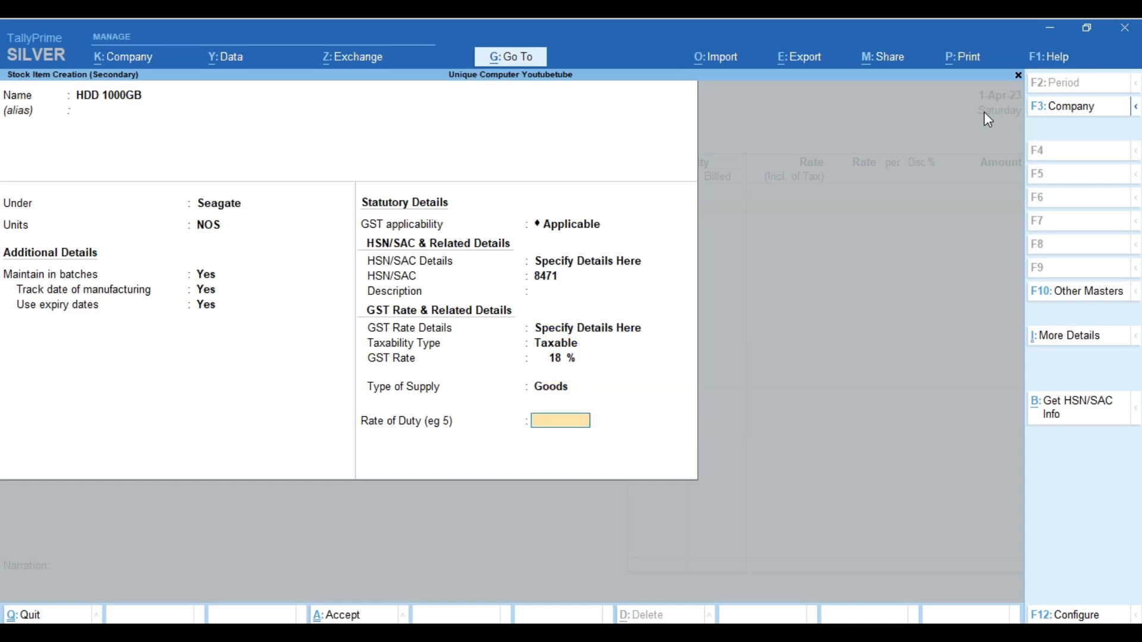
pyautogui.press('Return')
# Save HDD 1000GB, reopen it for alteration and enter an opening balance of 100
pyautogui.press('Return')
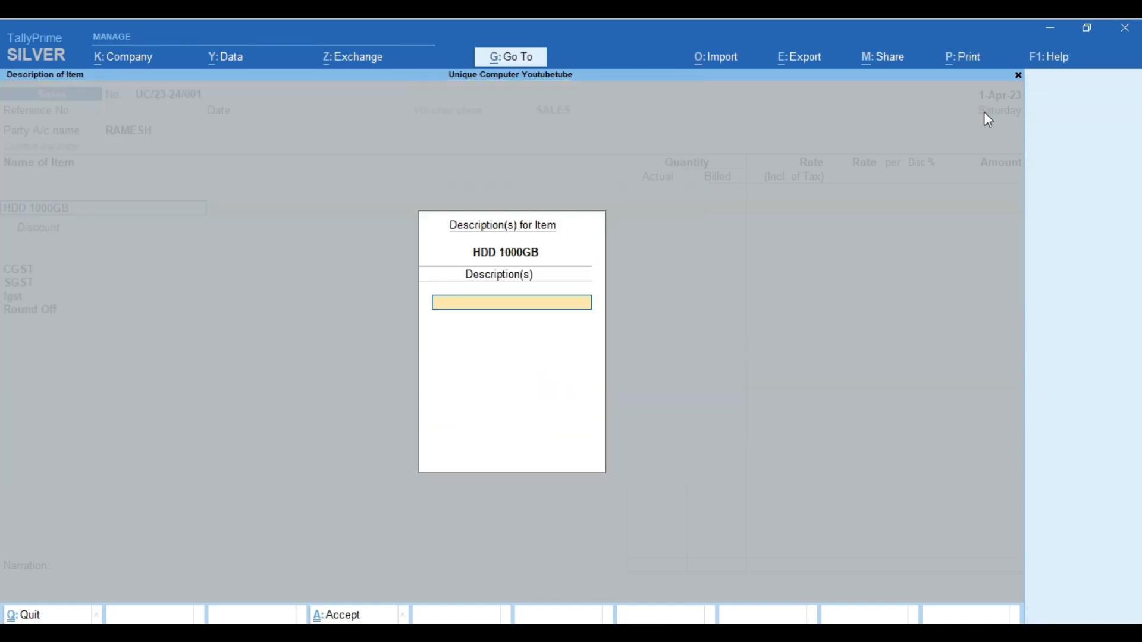
pyautogui.press('Return')
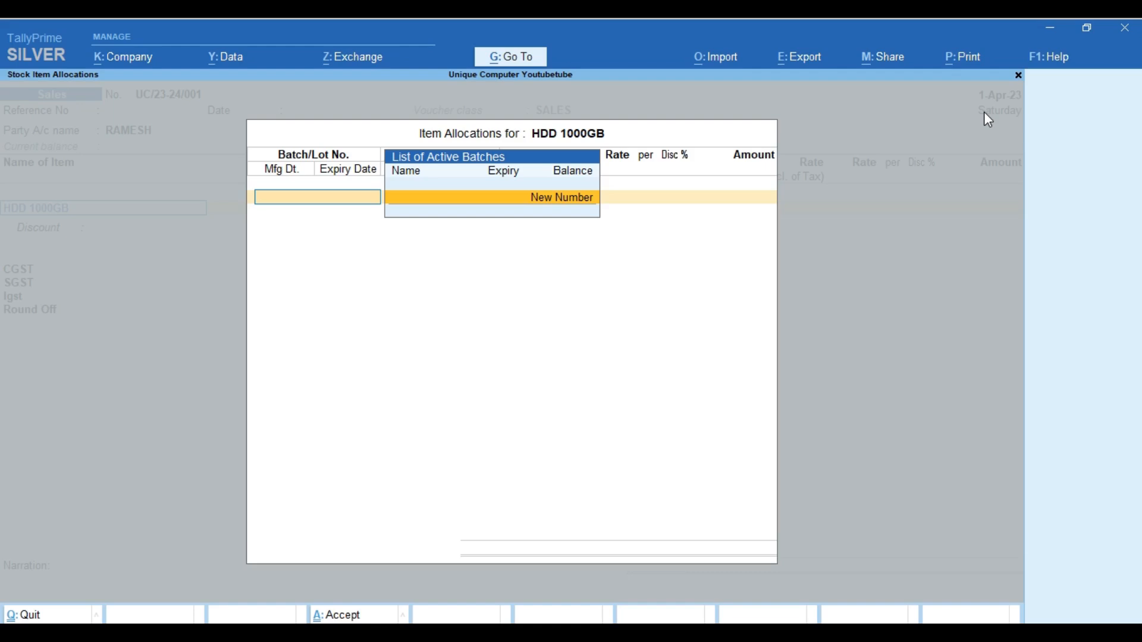
pyautogui.press('Escape')
pyautogui.hotkey('ctrl', 'Return')
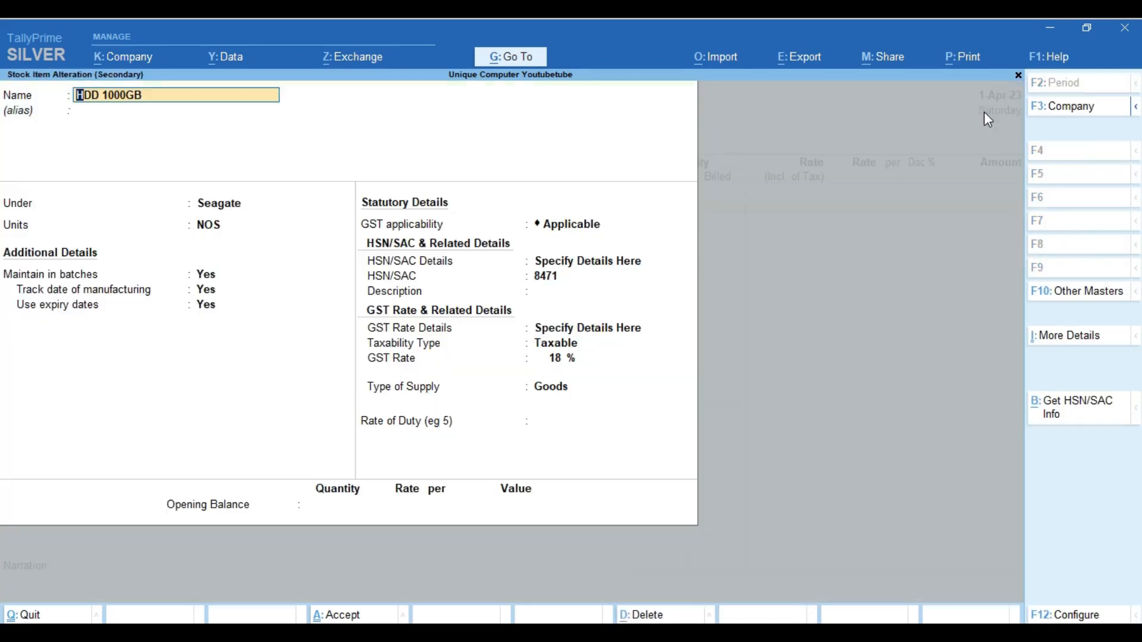
pyautogui.press('Return')
pyautogui.press('Return')
pyautogui.press('Return')
pyautogui.press('Return')
pyautogui.press('Return')
pyautogui.press('Return')
pyautogui.press('Return')
pyautogui.press('Return')
pyautogui.press('Return')
pyautogui.press('Return')
pyautogui.press('Return')
pyautogui.press('Return')
pyautogui.press('Return')
pyautogui.press('Return')
pyautogui.press('Return')
pyautogui.press('Return')
pyautogui.write('100')
pyautogui.press('Return')
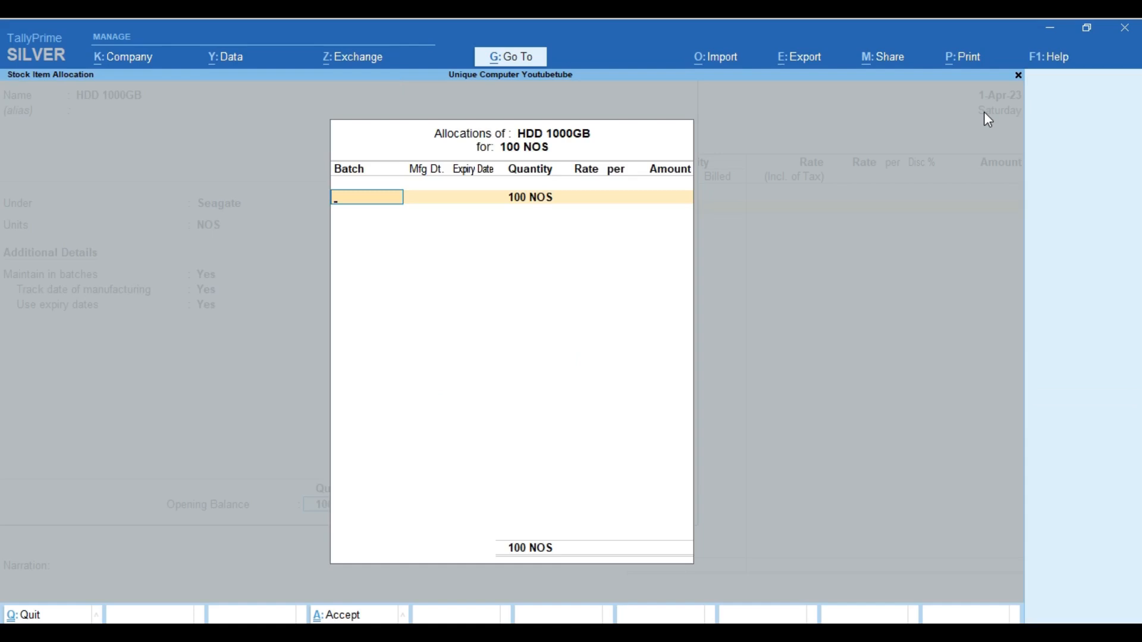
# Enter batch 3435: manufactured Apr-2023, expiring 30-Apr-24, 50 NOS at 4,500
pyautogui.write('3435')
pyautogui.press('Return')
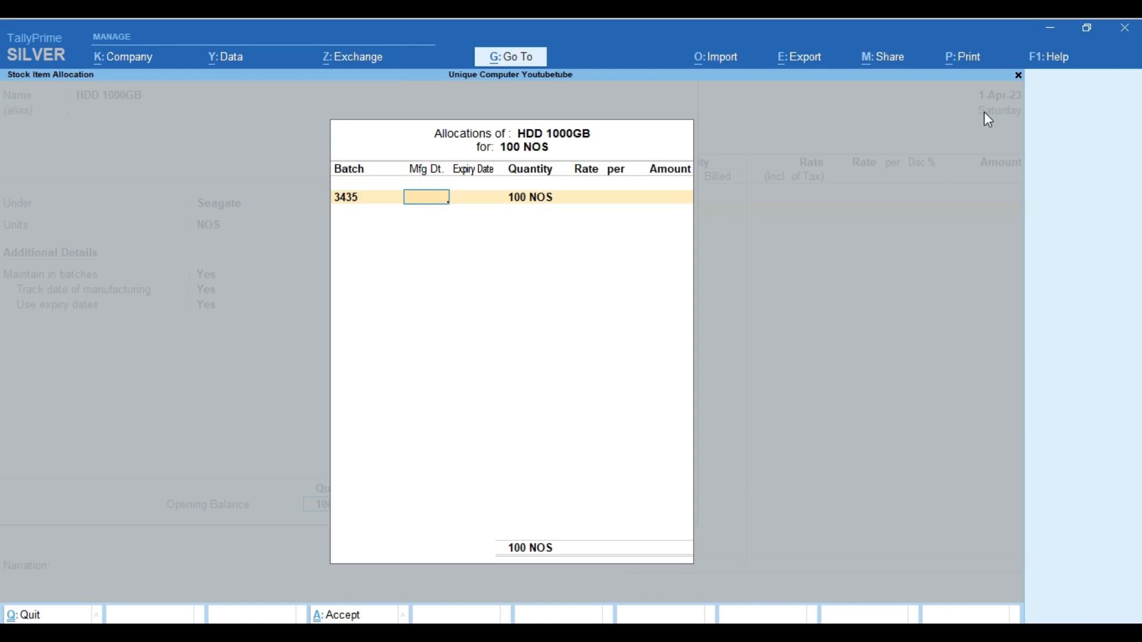
pyautogui.write('2023')
pyautogui.press('BackSpace')
pyautogui.press('BackSpace')
pyautogui.press('BackSpace')
pyautogui.press('BackSpace')
pyautogui.write('1-4-23')
pyautogui.press('Return')
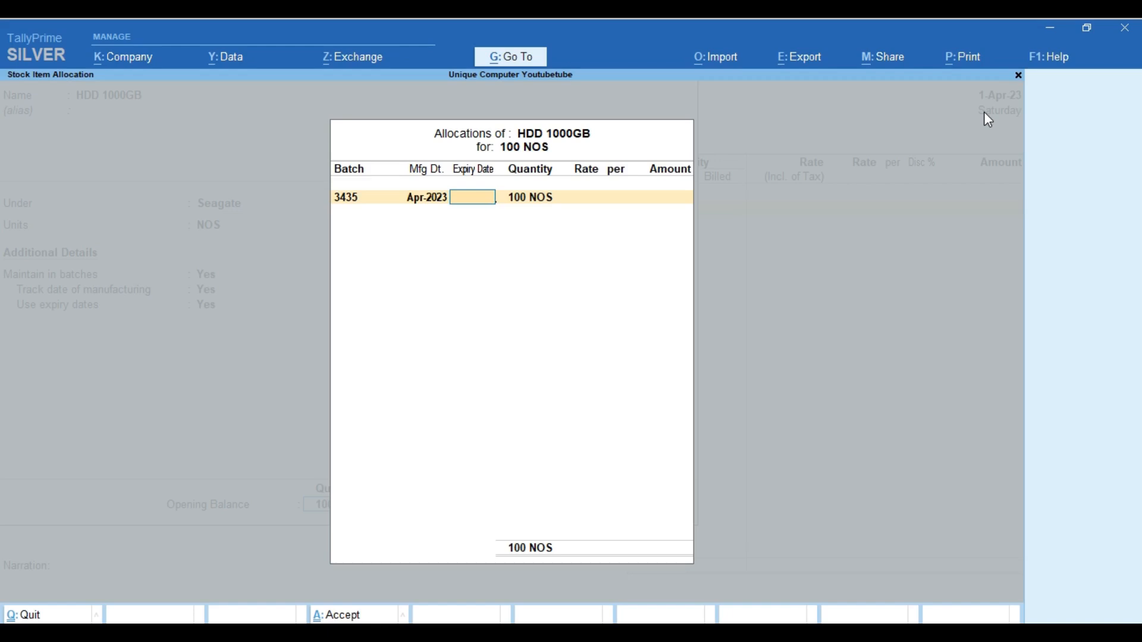
pyautogui.write('APR24')
pyautogui.press('Return')
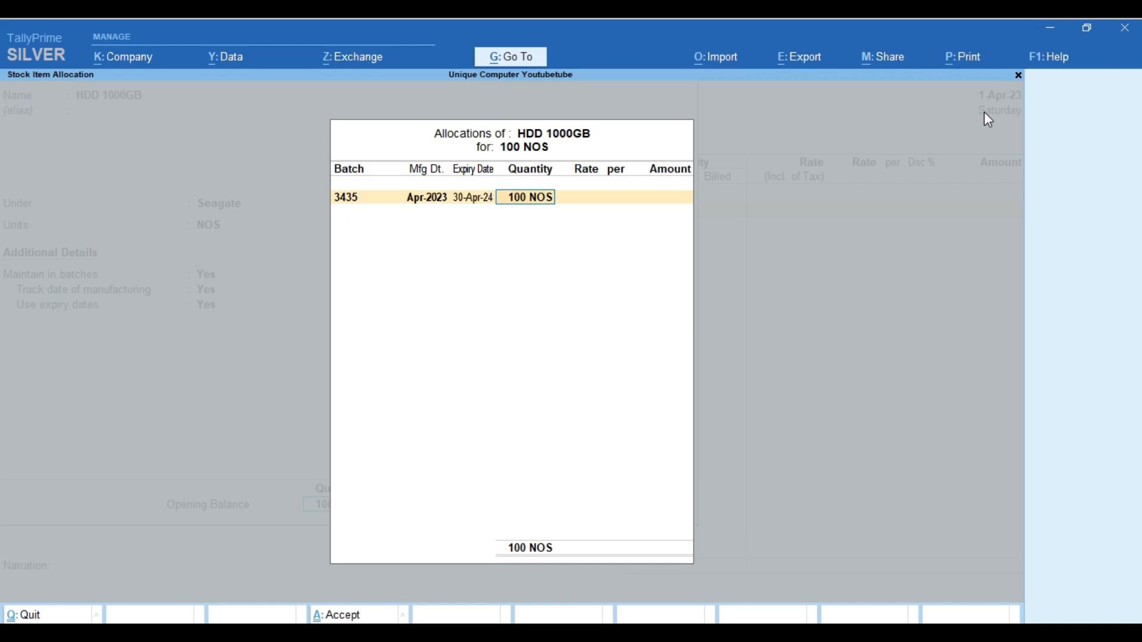
pyautogui.write('50')
pyautogui.press('Return')
pyautogui.write('4500')
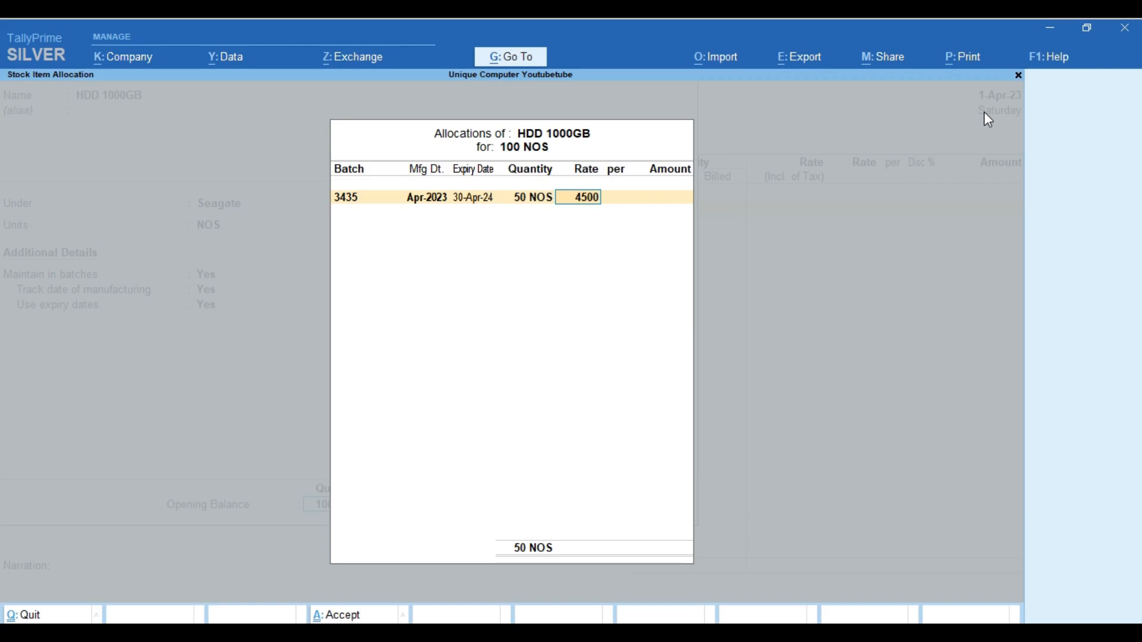
pyautogui.press('Return')
pyautogui.press('Return')
pyautogui.press('Return')
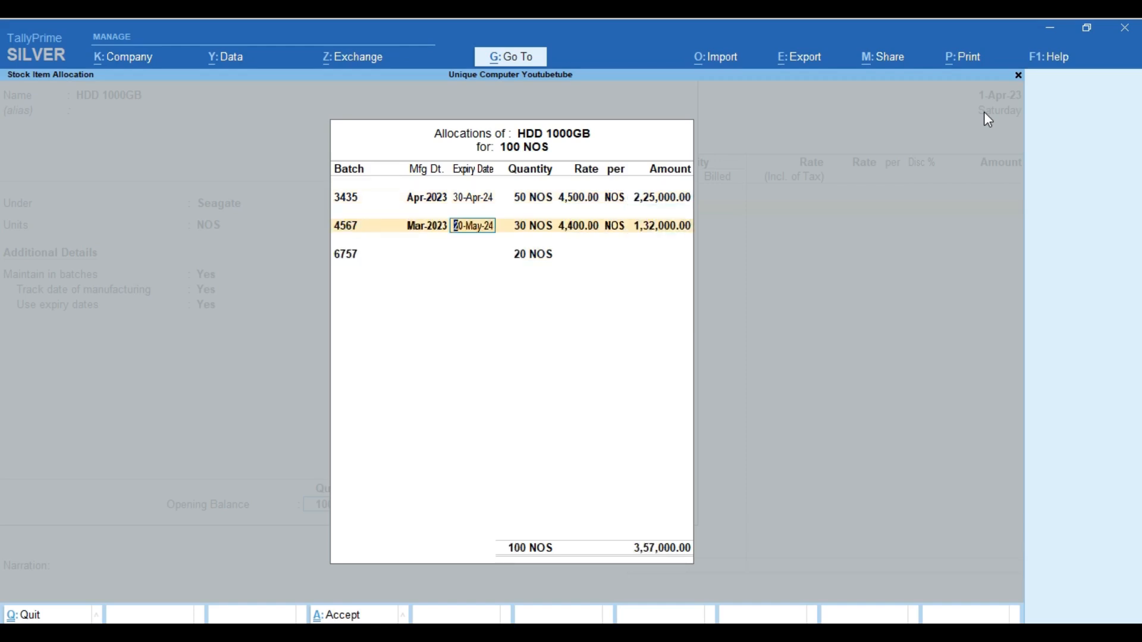
# Correct batch 4567's manufacturing date to May-2023 and complete its row
pyautogui.press('BackSpace')
pyautogui.write('MAY 2023')
pyautogui.press('Return')
pyautogui.press('Return')
pyautogui.press('Return')
pyautogui.press('Return')
pyautogui.press('Return')
pyautogui.press('Return')
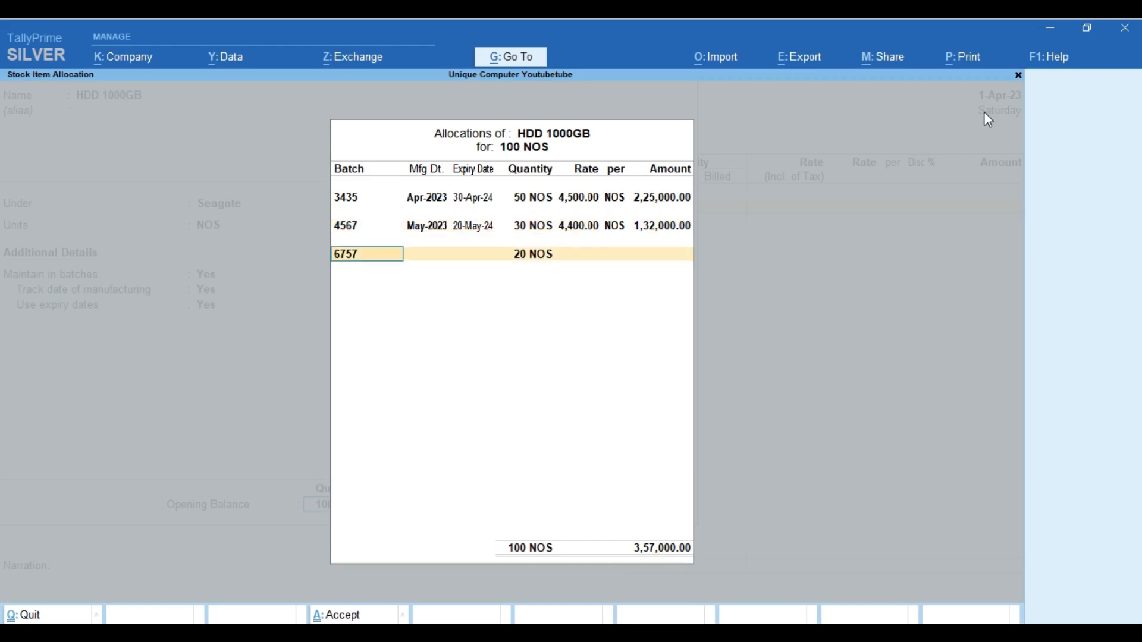
# Enter batch 6757: Jun-2023, expiring 30-Jun-24, 20 NOS at 4,300, then finish allocations
pyautogui.press('Return')
pyautogui.write('JUN 2022')
pyautogui.press('Return')
pyautogui.press('BackSpace')
pyautogui.write('JUNE')
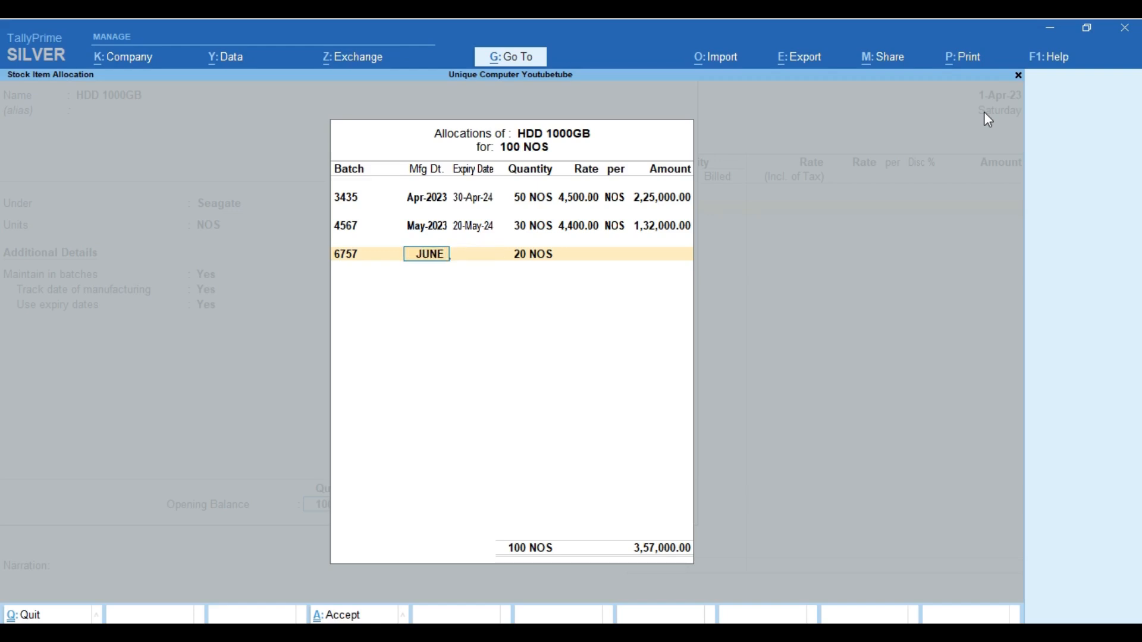
pyautogui.press('Return')
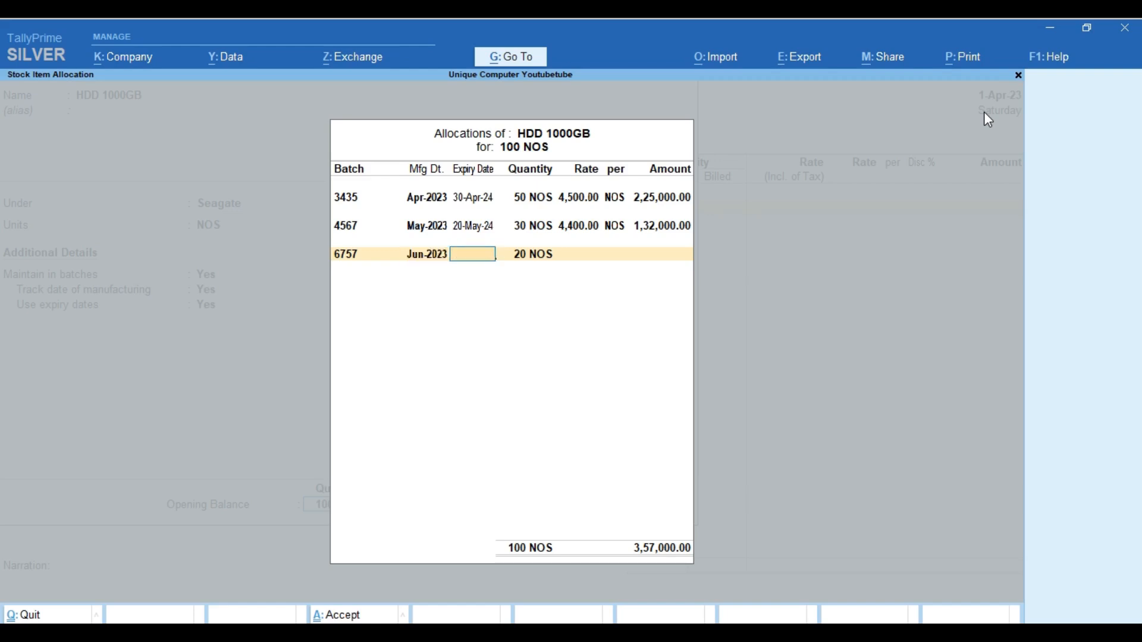
pyautogui.write('JUNE')
pyautogui.press('Return')
pyautogui.press('Return')
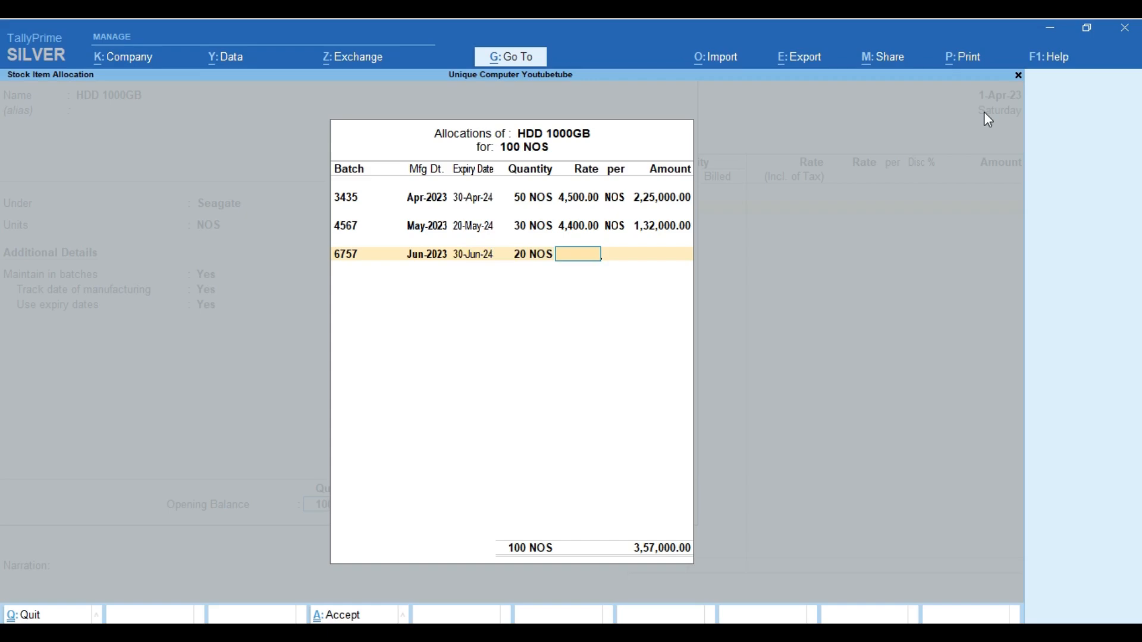
pyautogui.write('43,00')
pyautogui.press('Return')
pyautogui.press('Return')
pyautogui.press('Return')
pyautogui.press('Return')
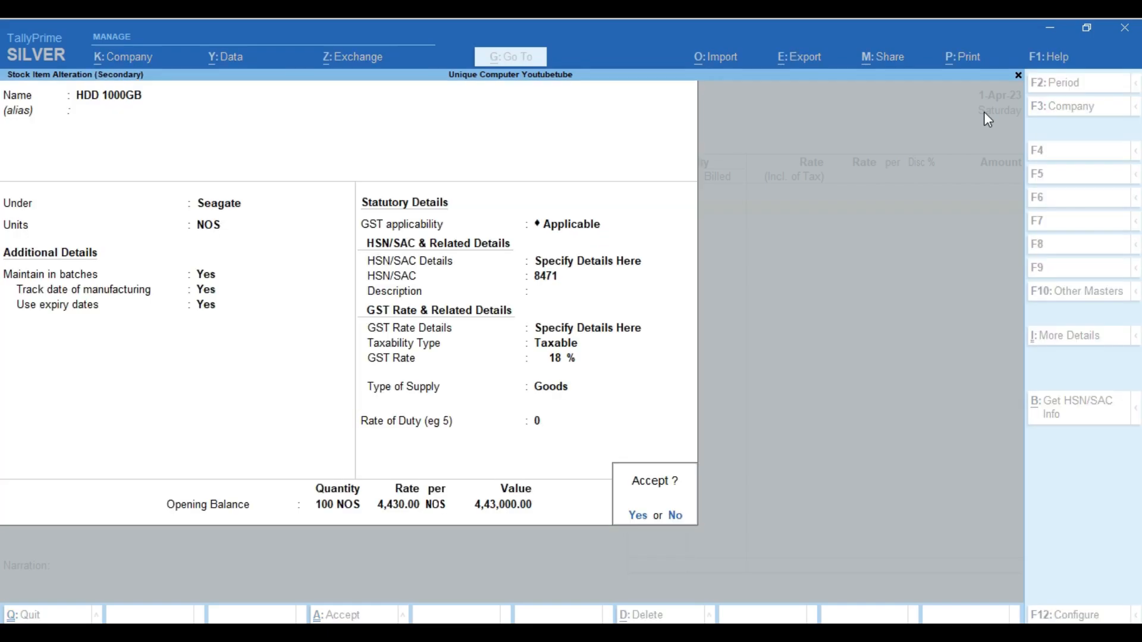
pyautogui.press('Return')
pyautogui.press('Return')
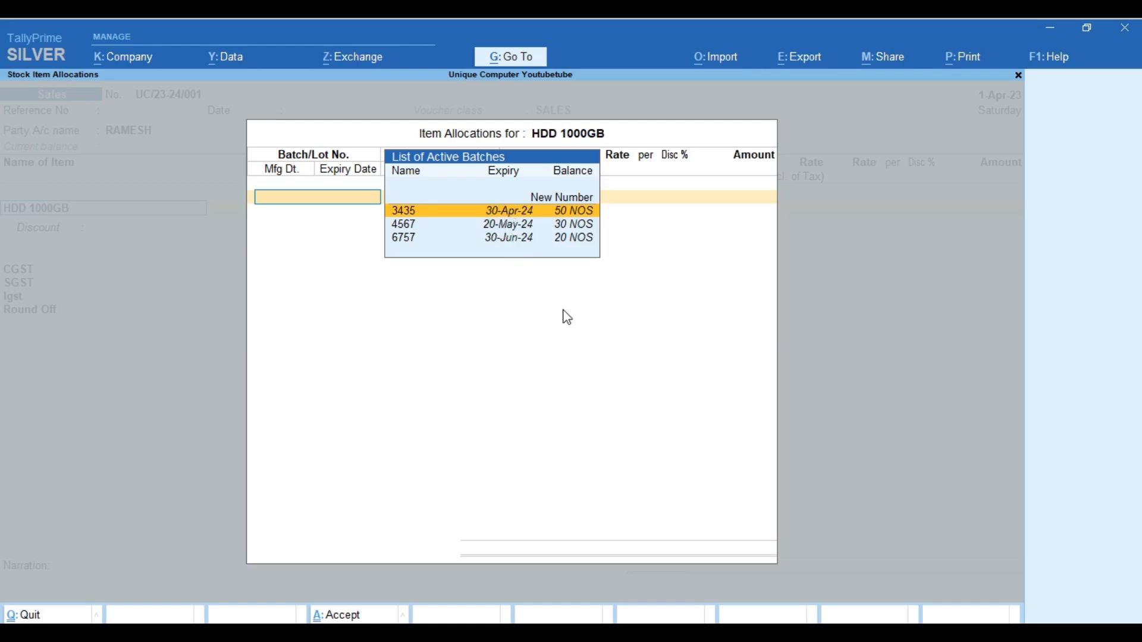
# Choose batch 3435 for the HDD 1000GB sale
pyautogui.press('Down')
pyautogui.press('Down')
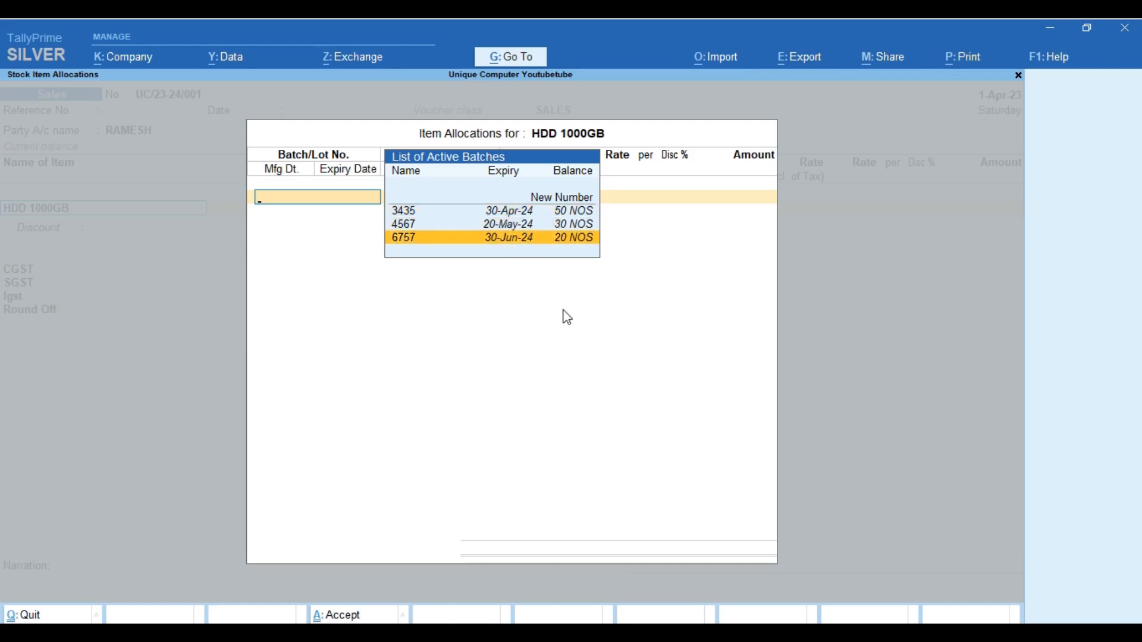
pyautogui.press('Up')
pyautogui.press('Up')
pyautogui.press('Up')
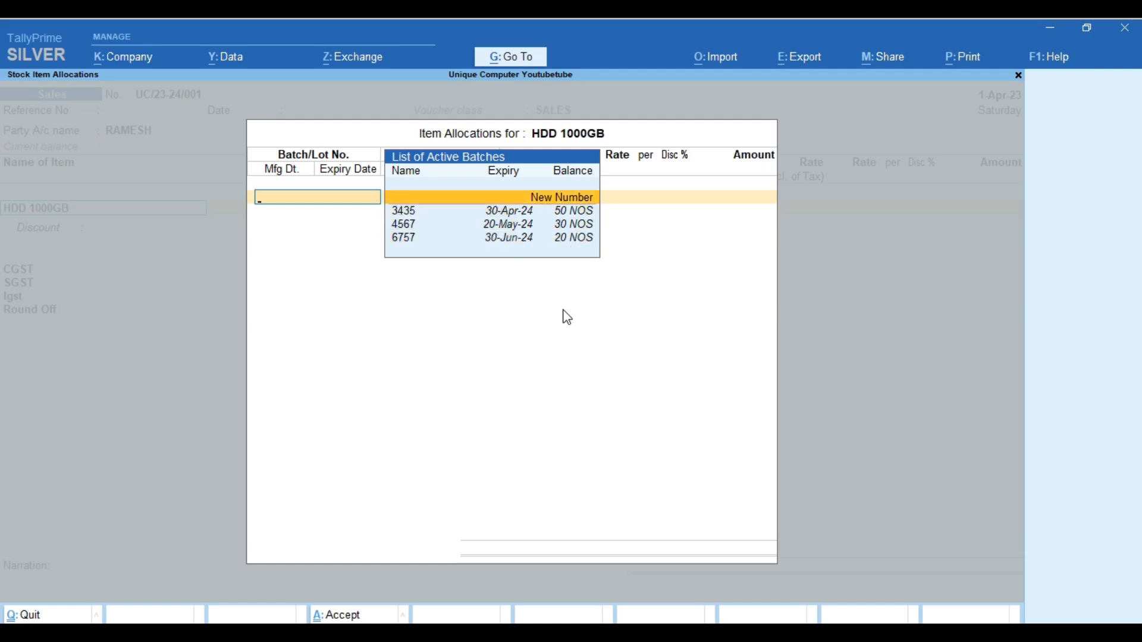
pyautogui.press('Down')
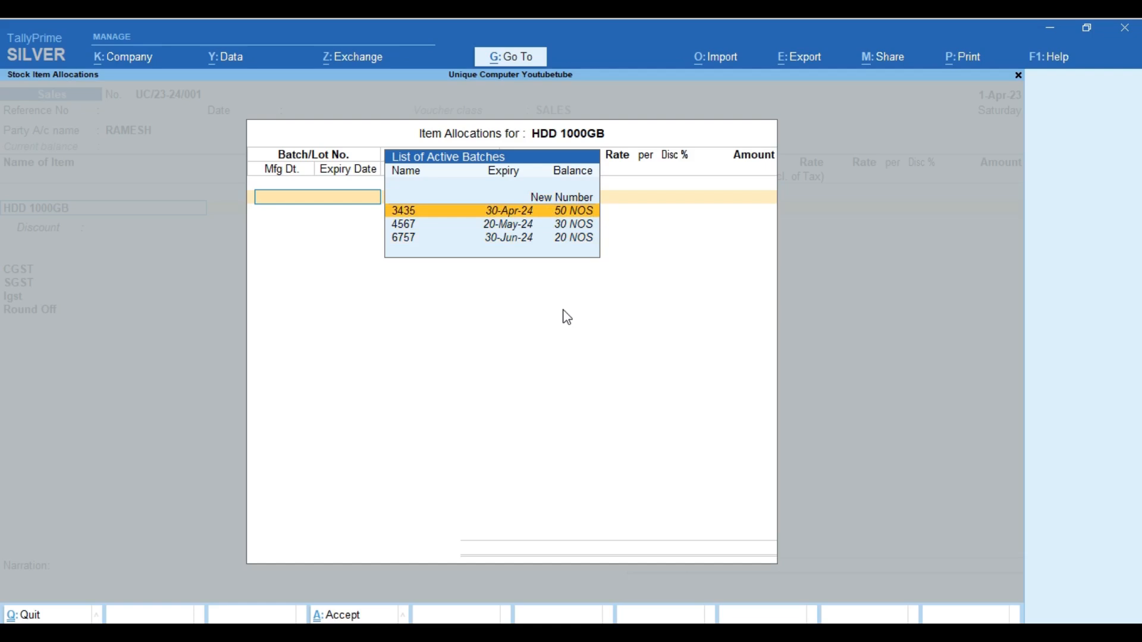
pyautogui.press('Return')
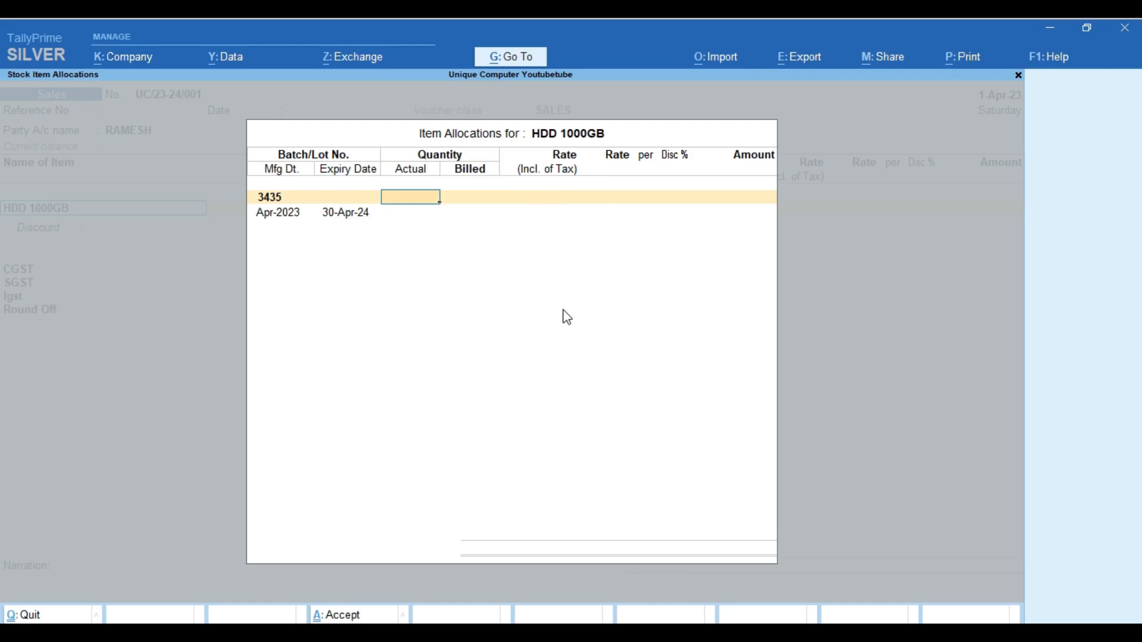
# Enter 12 actual and 10 billed NOS at 5,000 inclusive of tax, and accept the line
pyautogui.write('12')
pyautogui.press('Return')
pyautogui.write('10')
pyautogui.press('Return')
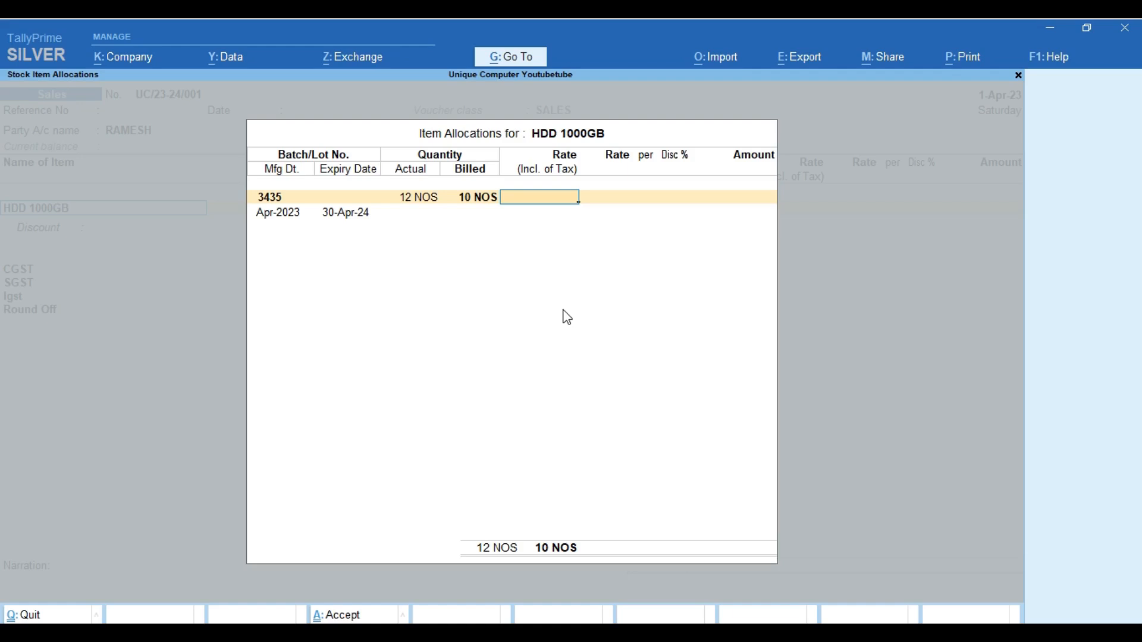
pyautogui.write('5000')
pyautogui.press('Return')
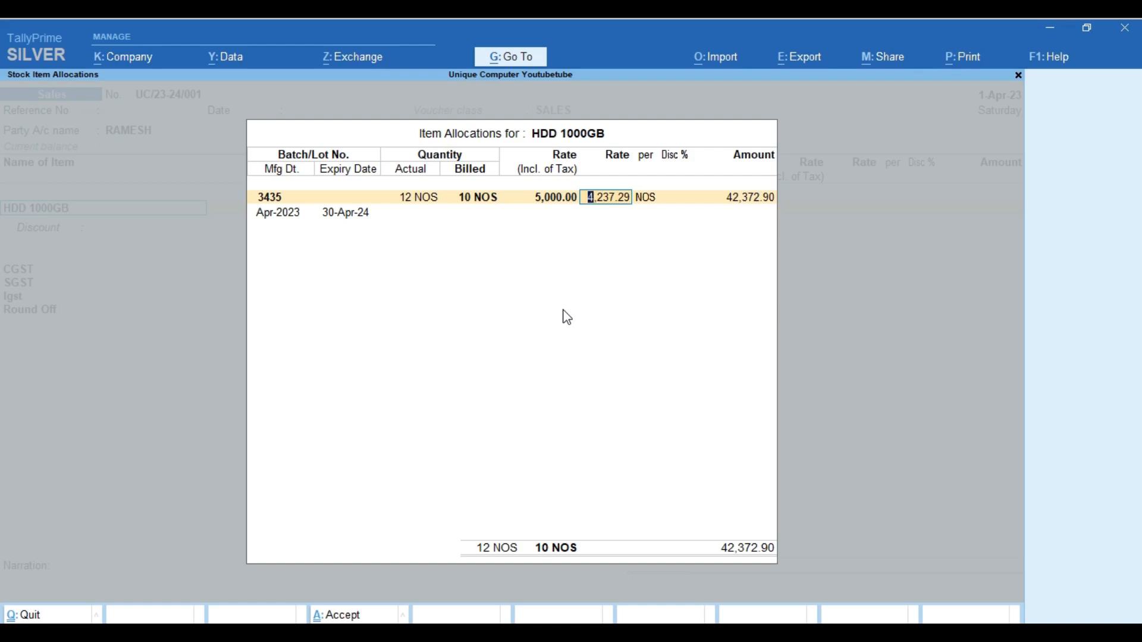
pyautogui.press('Return')
pyautogui.press('Return')
pyautogui.press('Return')
pyautogui.press('Return')
pyautogui.press('Return')
pyautogui.press('Return')
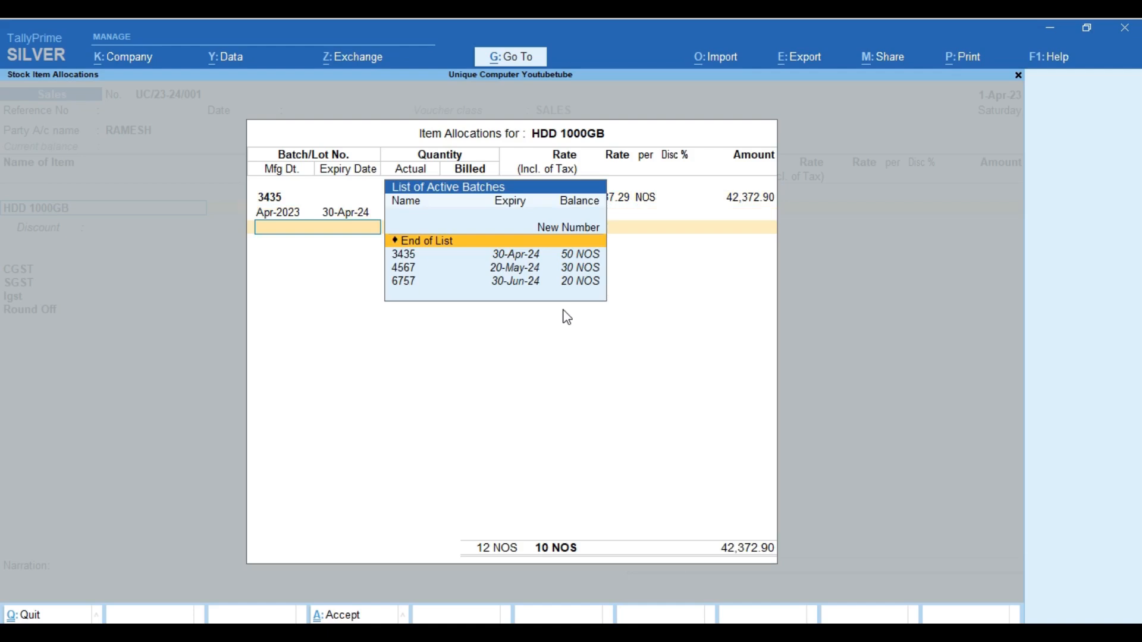
pyautogui.press('Return')
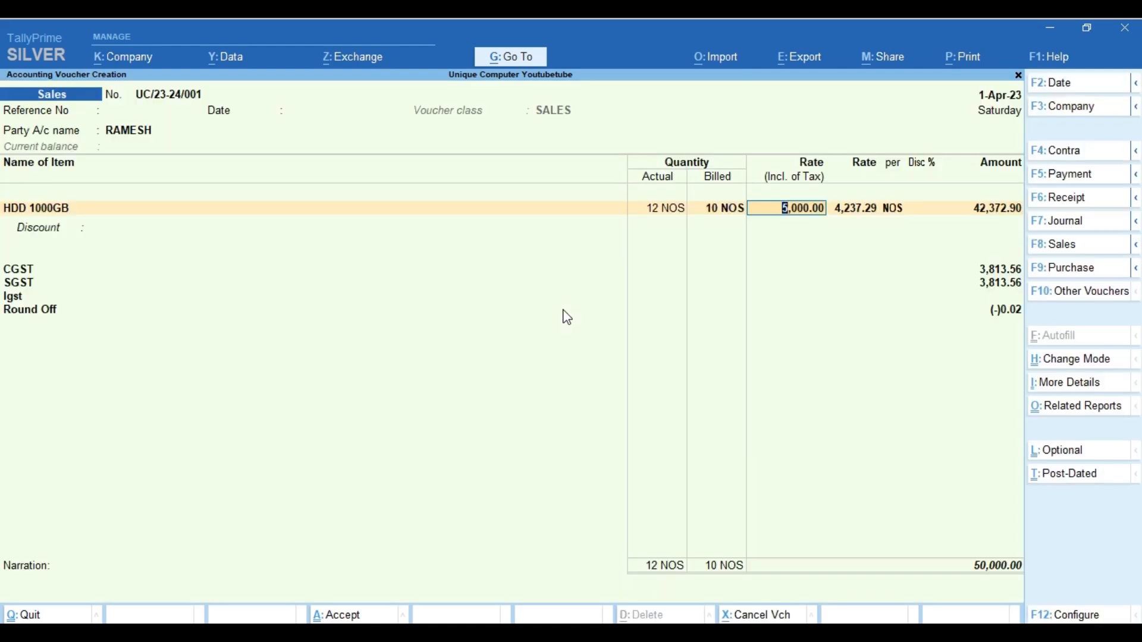
pyautogui.press('Return')
pyautogui.press('Return')
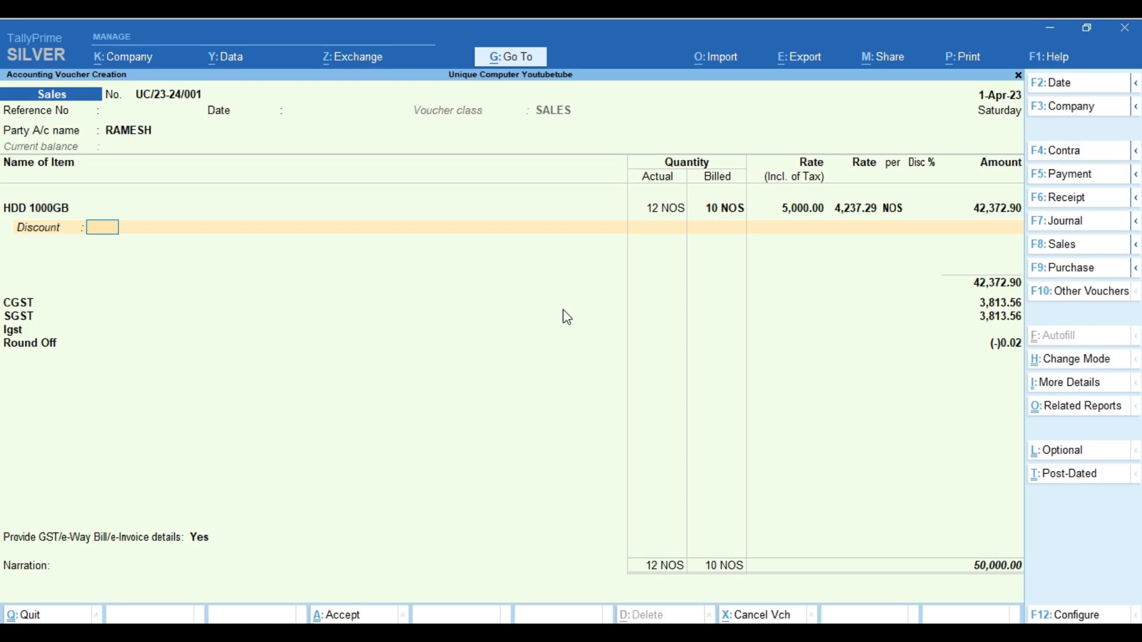
# Replace HDD 1000GB's 2% discount with a flat discount of 1,000
pyautogui.write('2%')
pyautogui.press('Return')
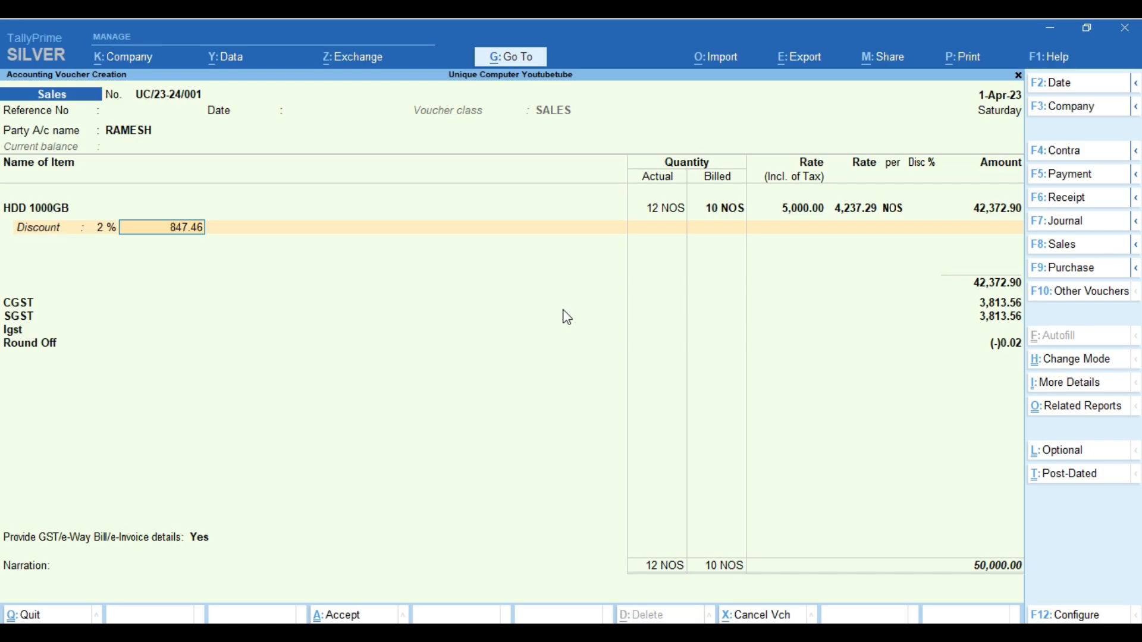
pyautogui.press('BackSpace')
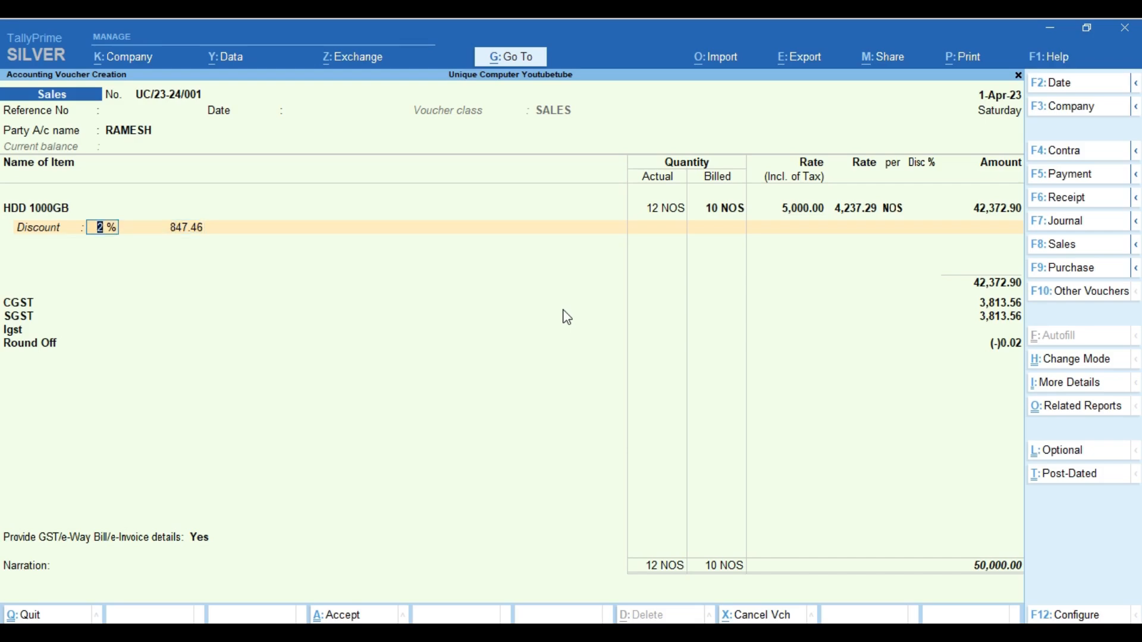
pyautogui.press('BackSpace')
pyautogui.press('Return')
pyautogui.write('1000')
pyautogui.press('Return')
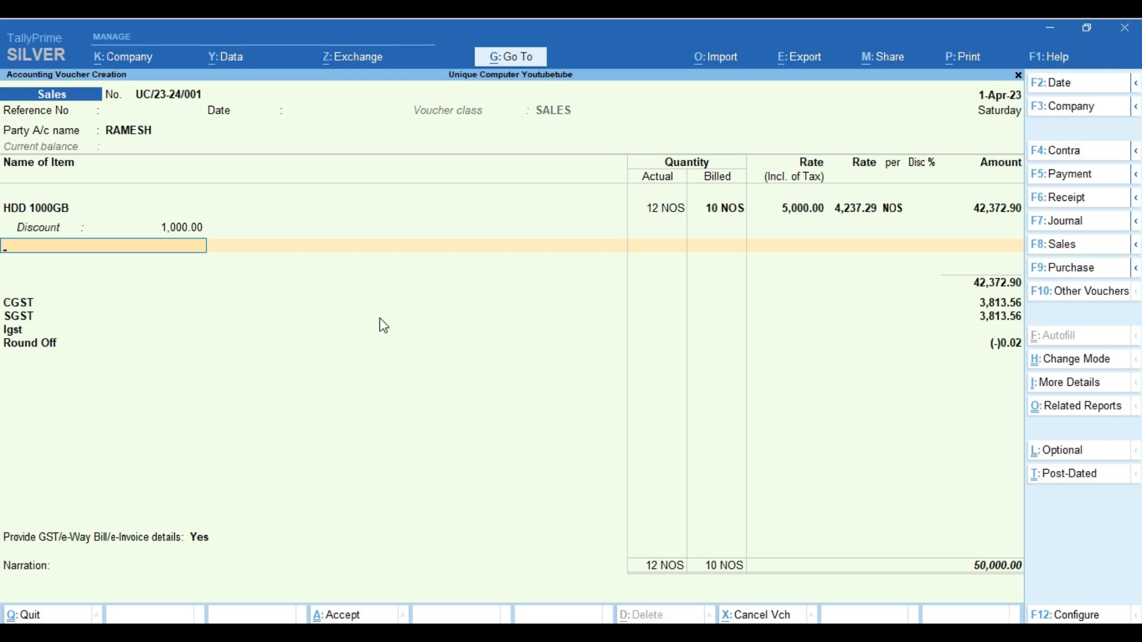
# Go back to the 1,000.00 discount amount and bring up the voucher type and class settings
pyautogui.press('Return')
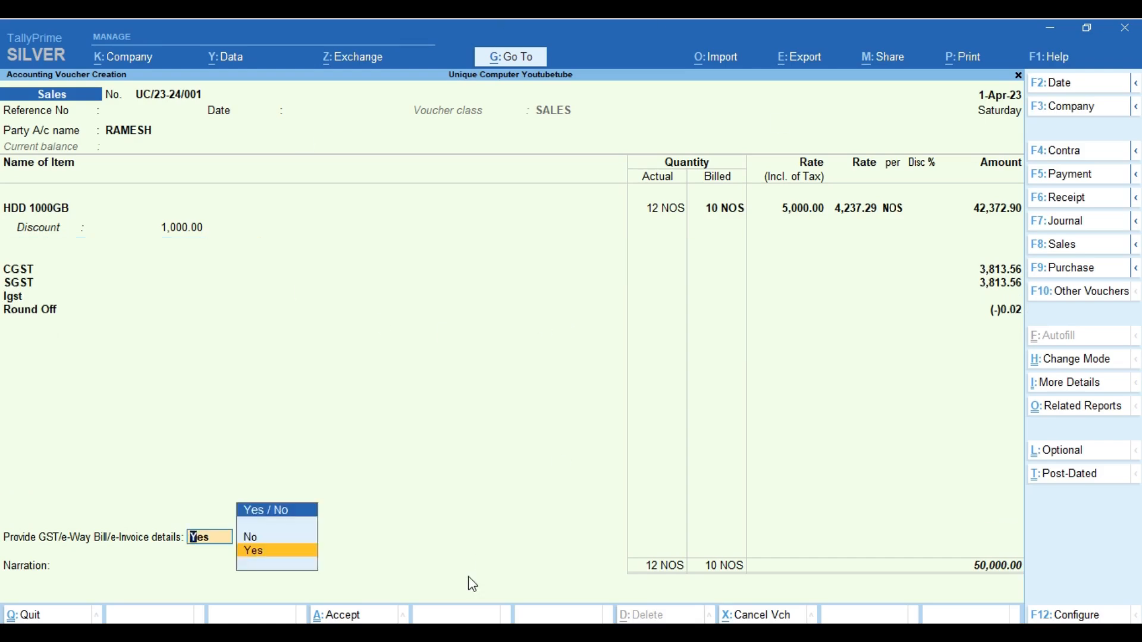
pyautogui.press('BackSpace')
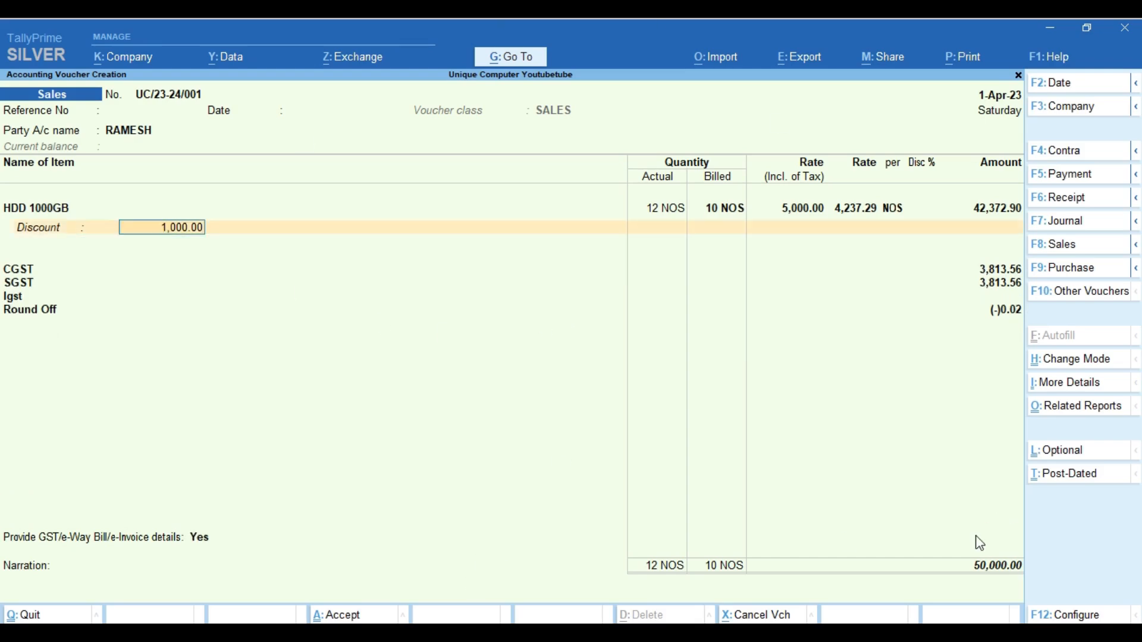
pyautogui.click(1063, 244)
# Set the voucher class to Not Applicable and end the item lines
pyautogui.press('Up')
pyautogui.press('Return')
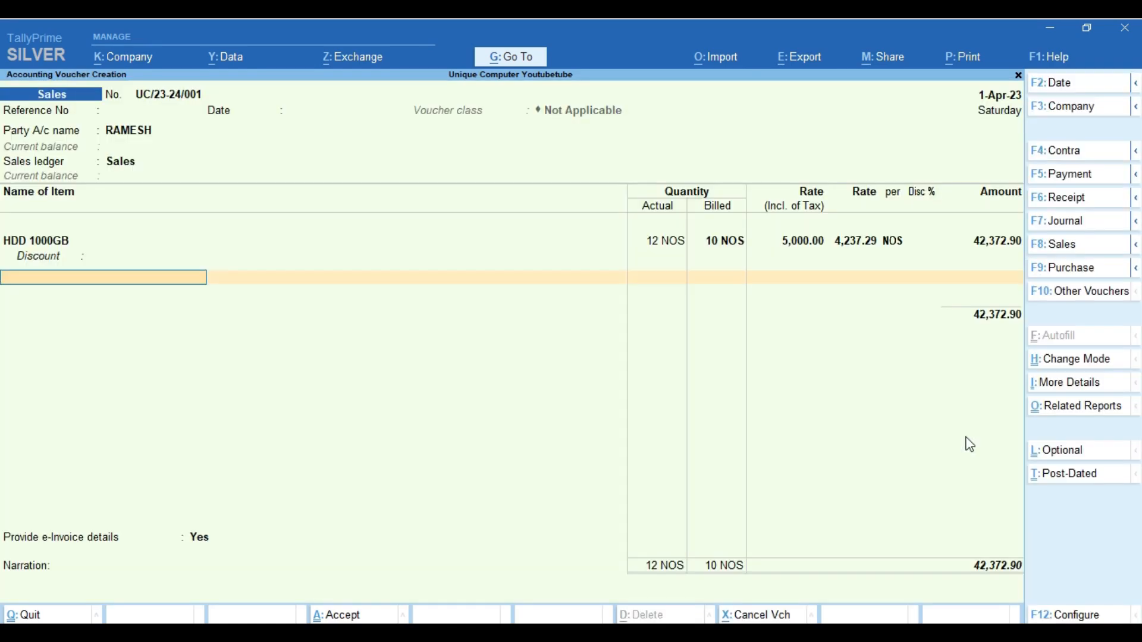
pyautogui.write('HD')
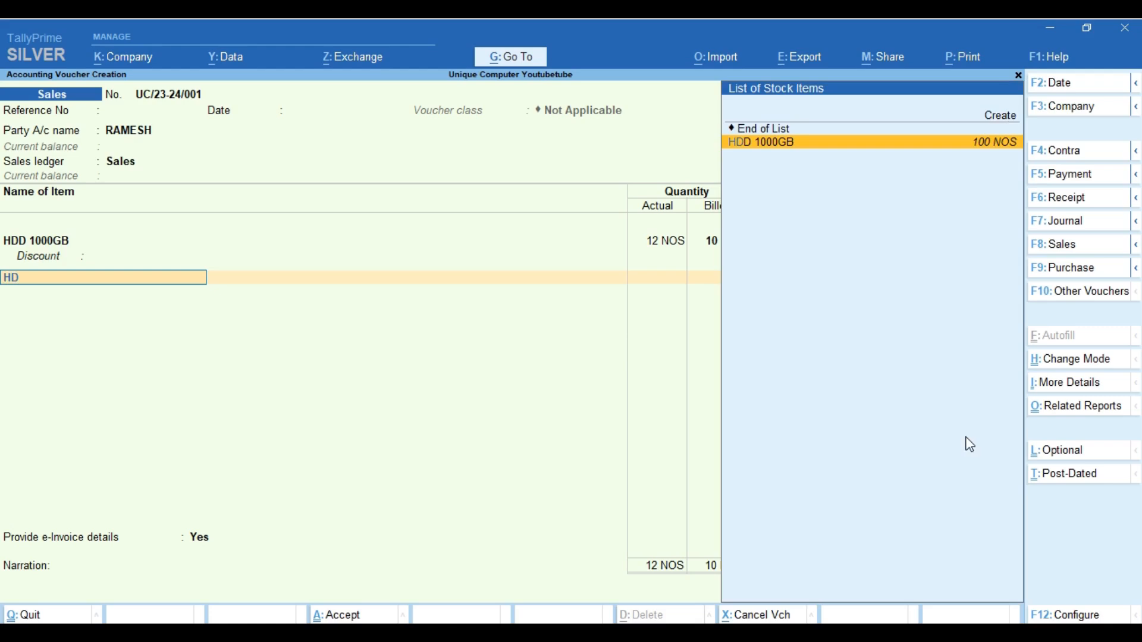
pyautogui.press('BackSpace')
pyautogui.press('BackSpace')
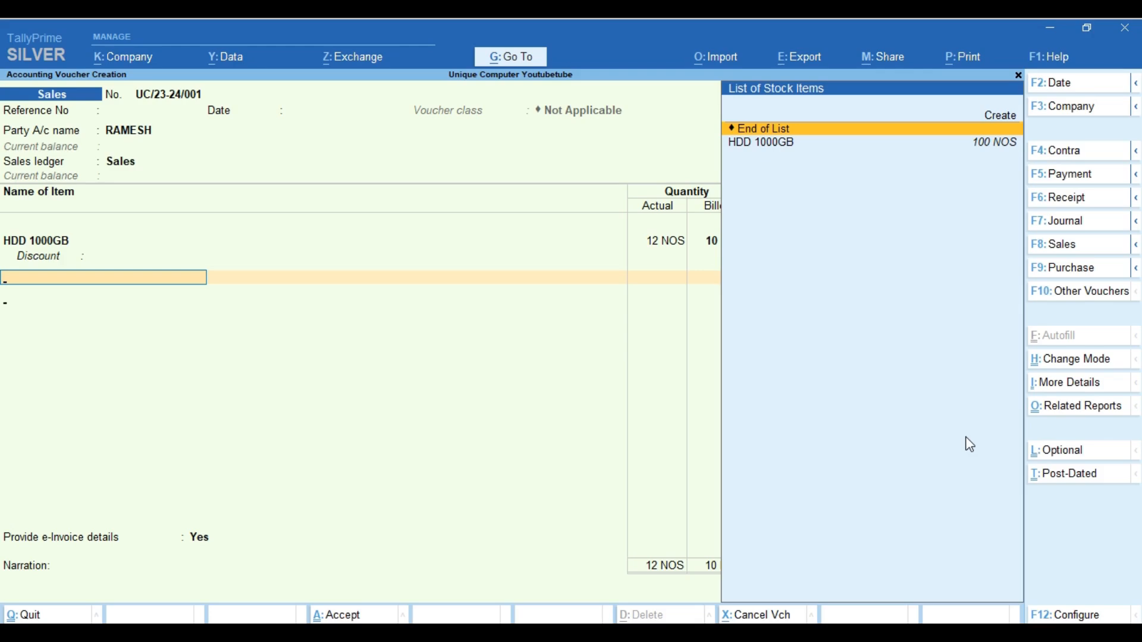
pyautogui.press('Return')
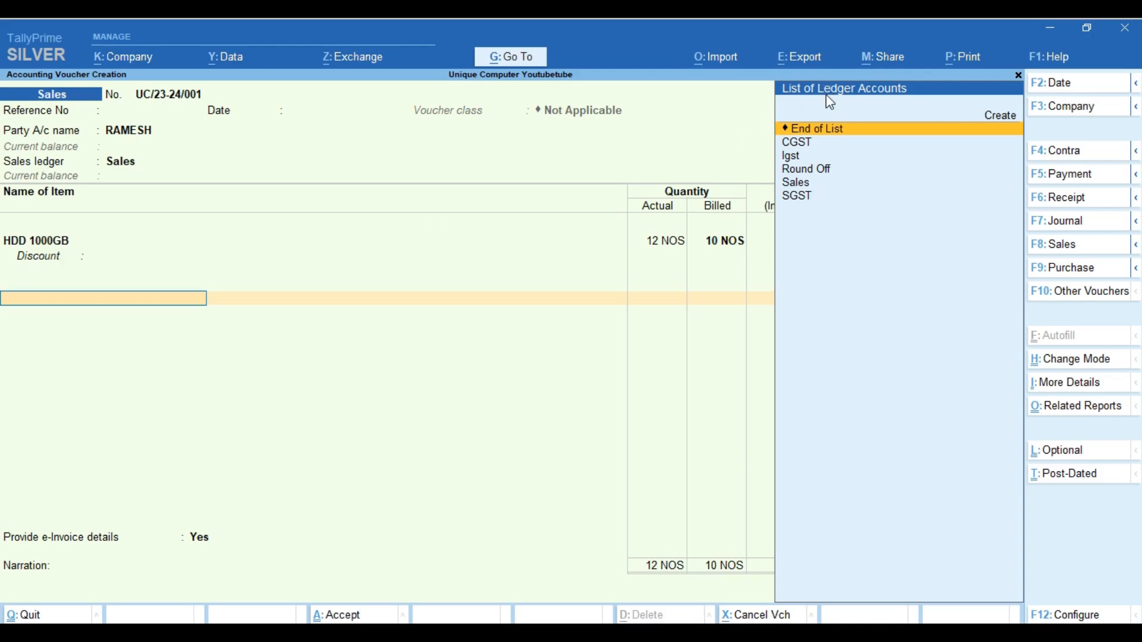
# Keep HDD 1000GB's GST details as per masters (18%) and bring up the ledger account list
pyautogui.press('BackSpace')
pyautogui.press('BackSpace')
pyautogui.press('BackSpace')
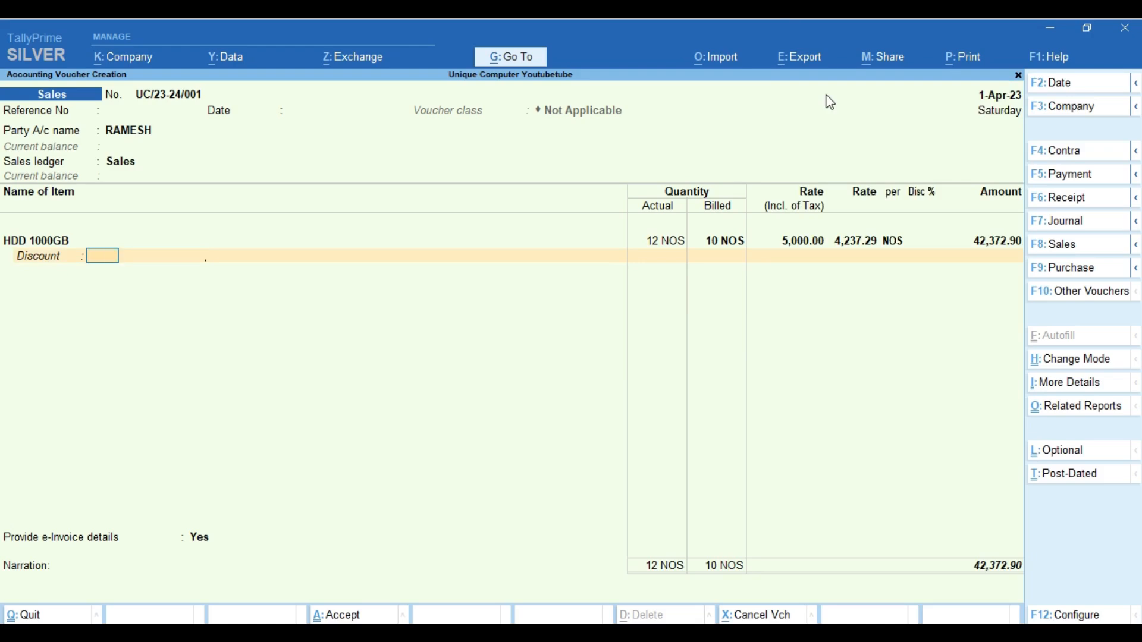
pyautogui.press('Return')
pyautogui.press('Return')
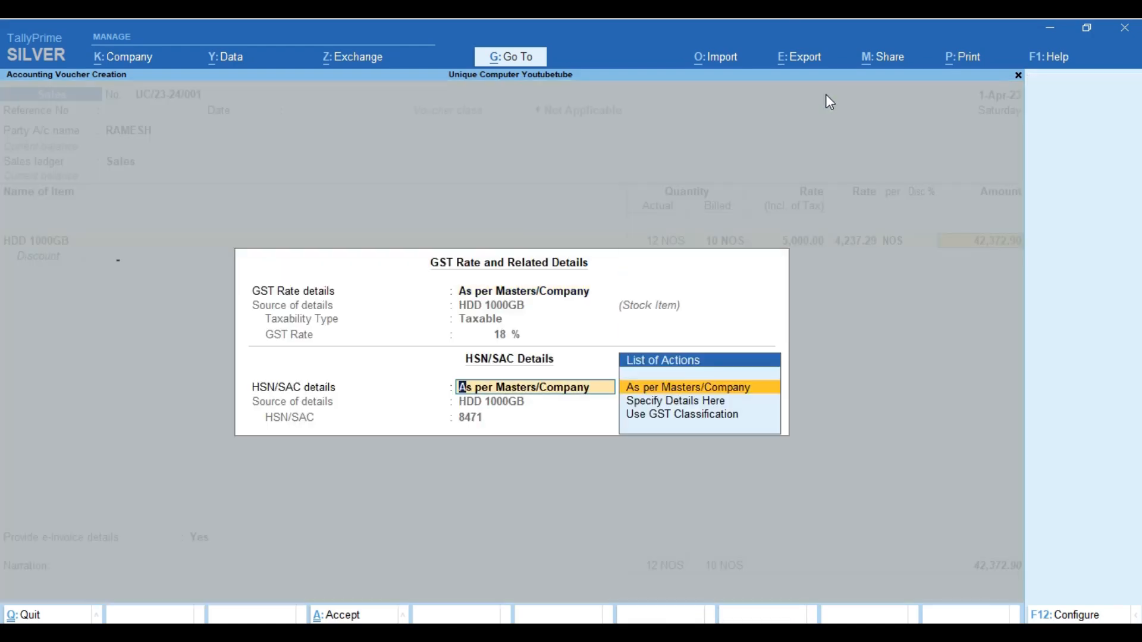
pyautogui.press('Return')
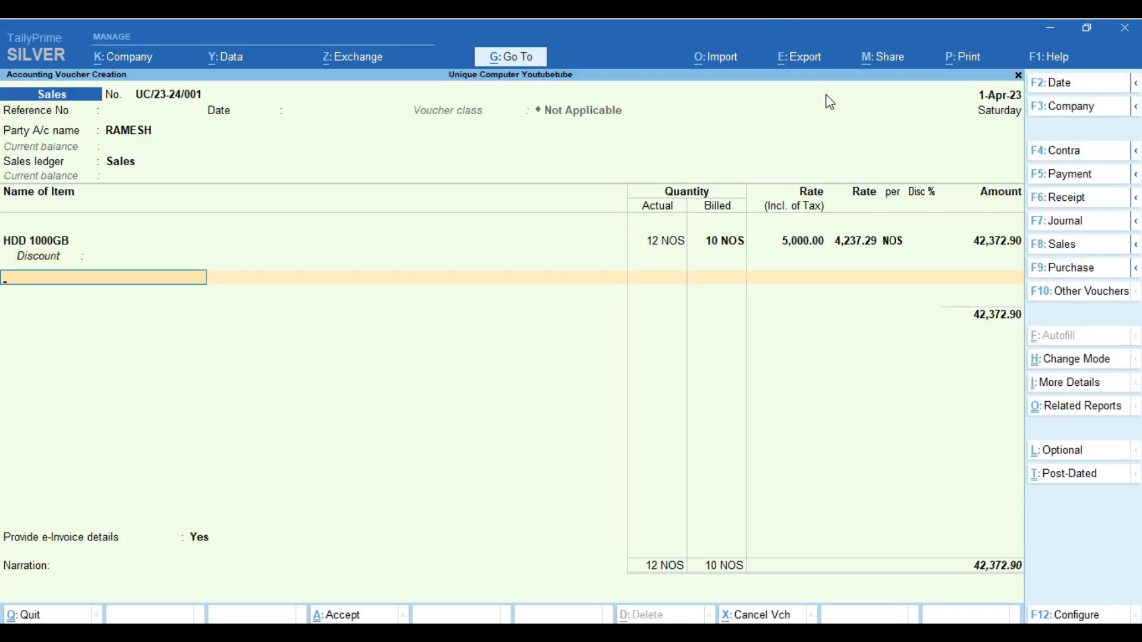
pyautogui.write('H')
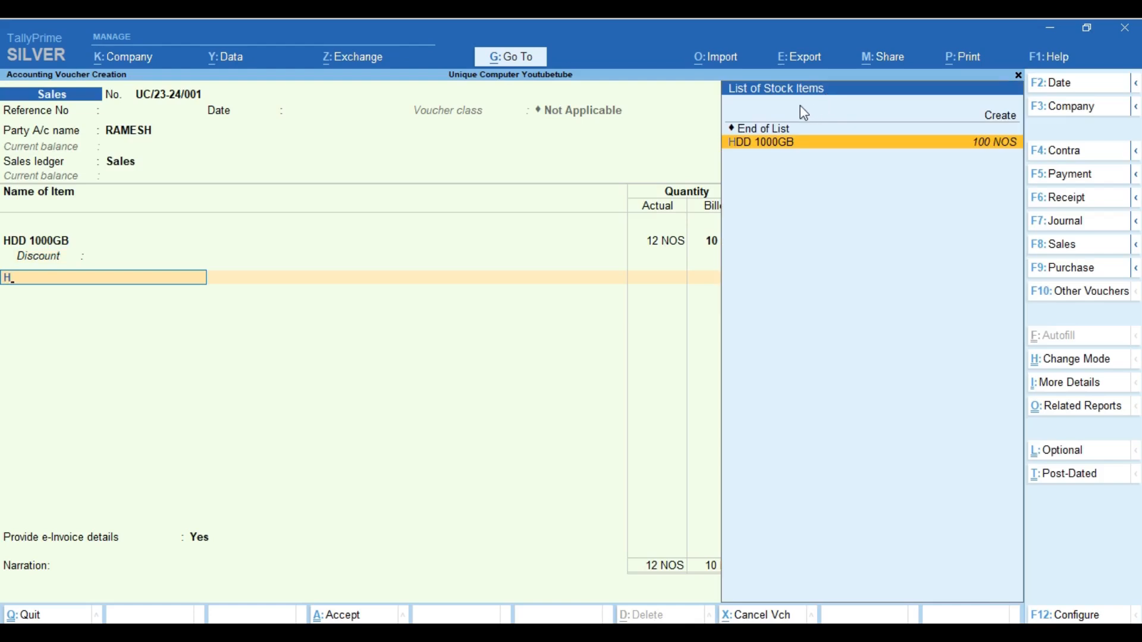
pyautogui.press('BackSpace')
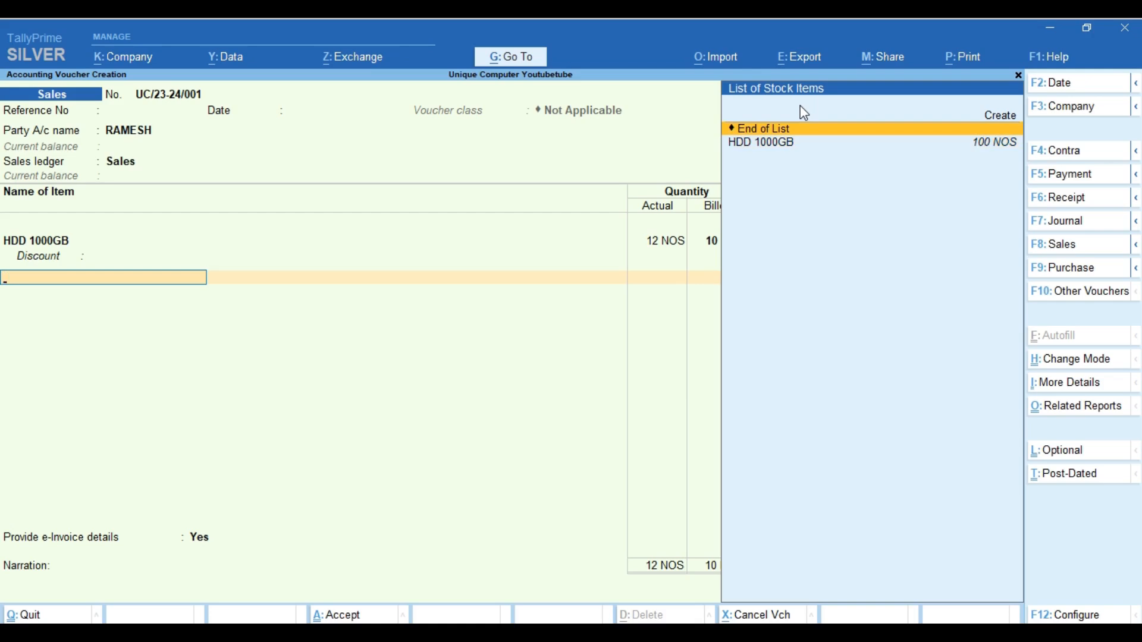
pyautogui.press('Return')
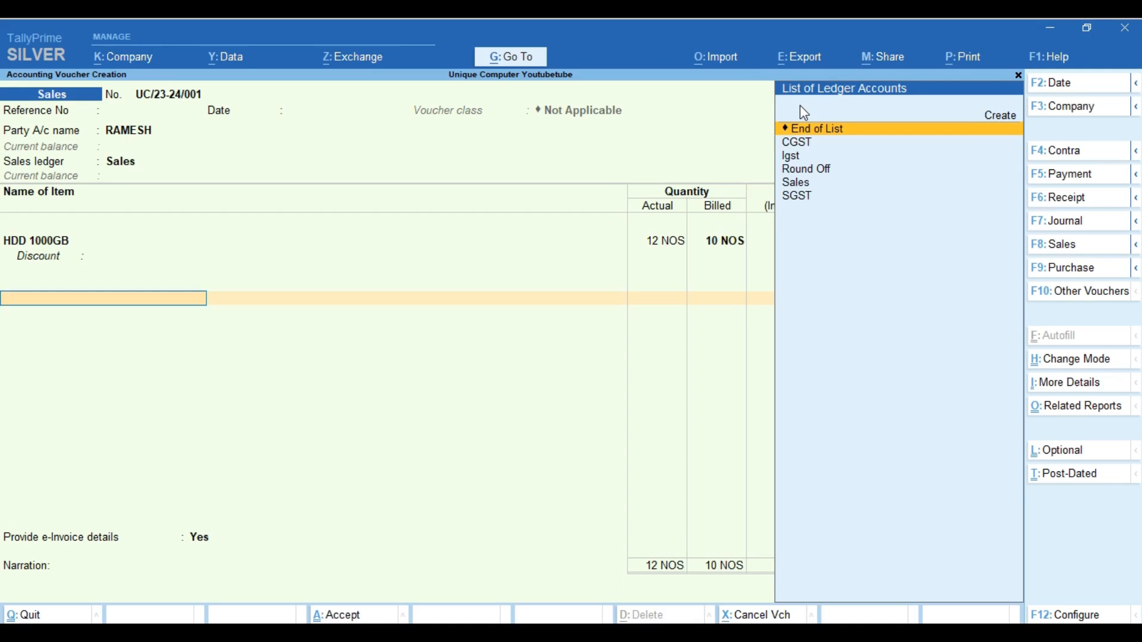
# Create ledger DISCOUNT TRADE under Indirect Expenses with ledger type Discount, and save it
pyautogui.hotkey('alt', 'c')
pyautogui.write('DISCOU')
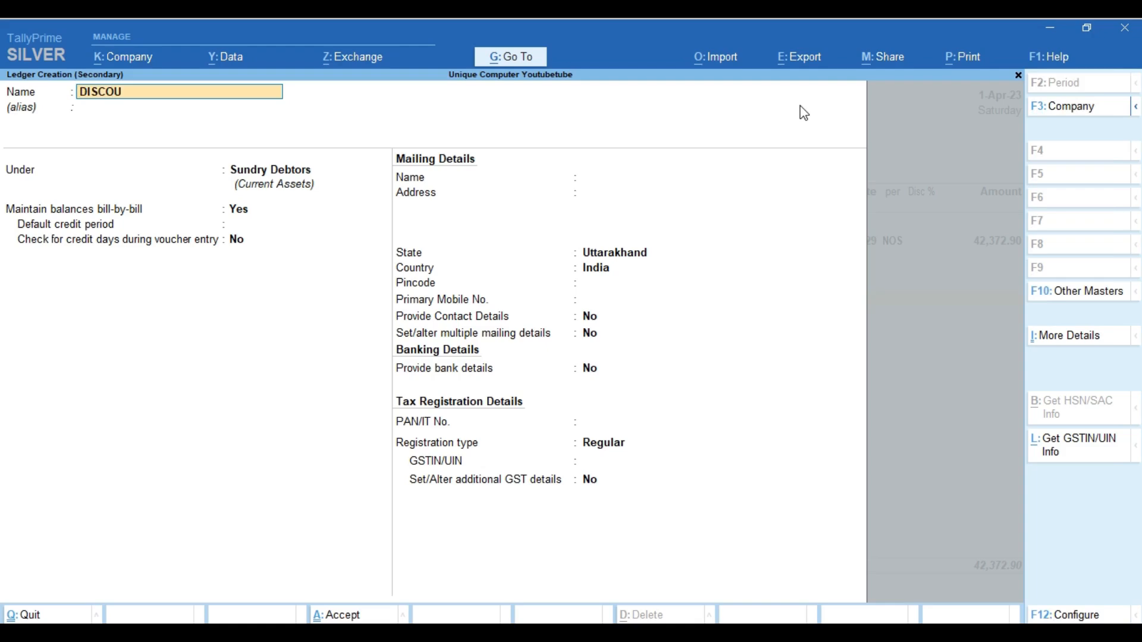
pyautogui.write('NT TRADE')
pyautogui.press('Return')
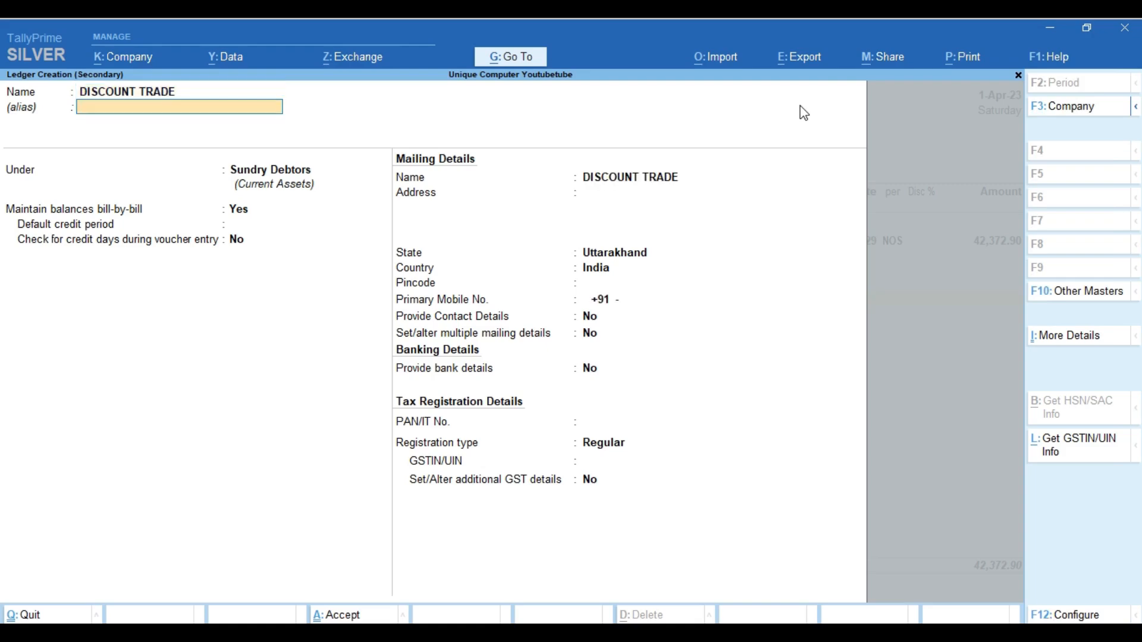
pyautogui.press('Return')
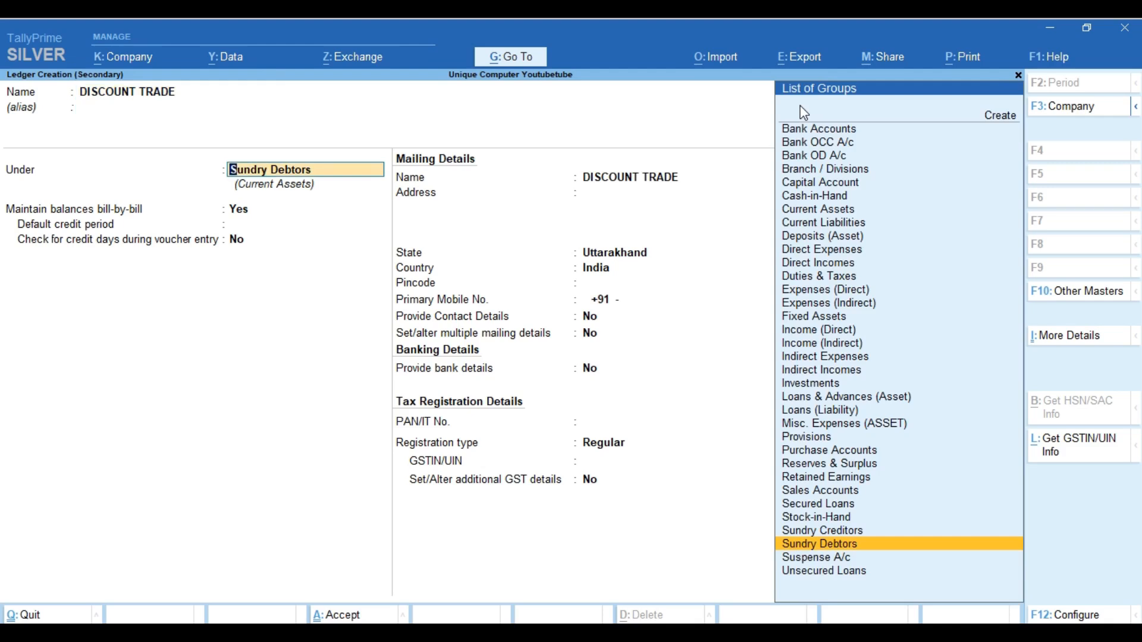
pyautogui.press('BackSpace')
pyautogui.write('IND')
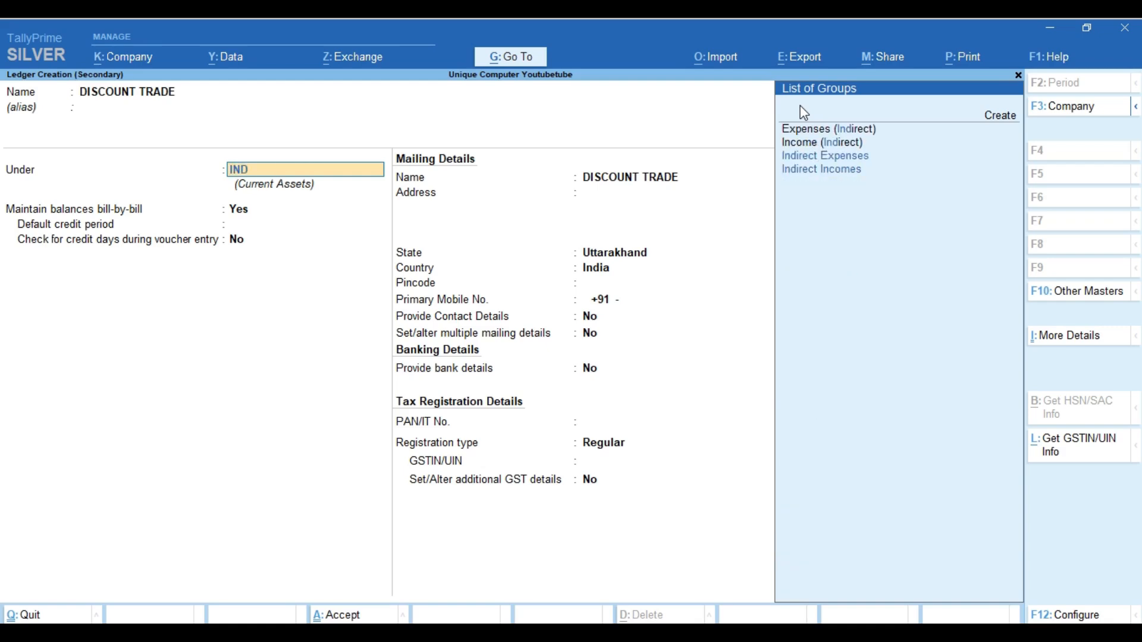
pyautogui.press('Down')
pyautogui.press('Down')
pyautogui.press('Up')
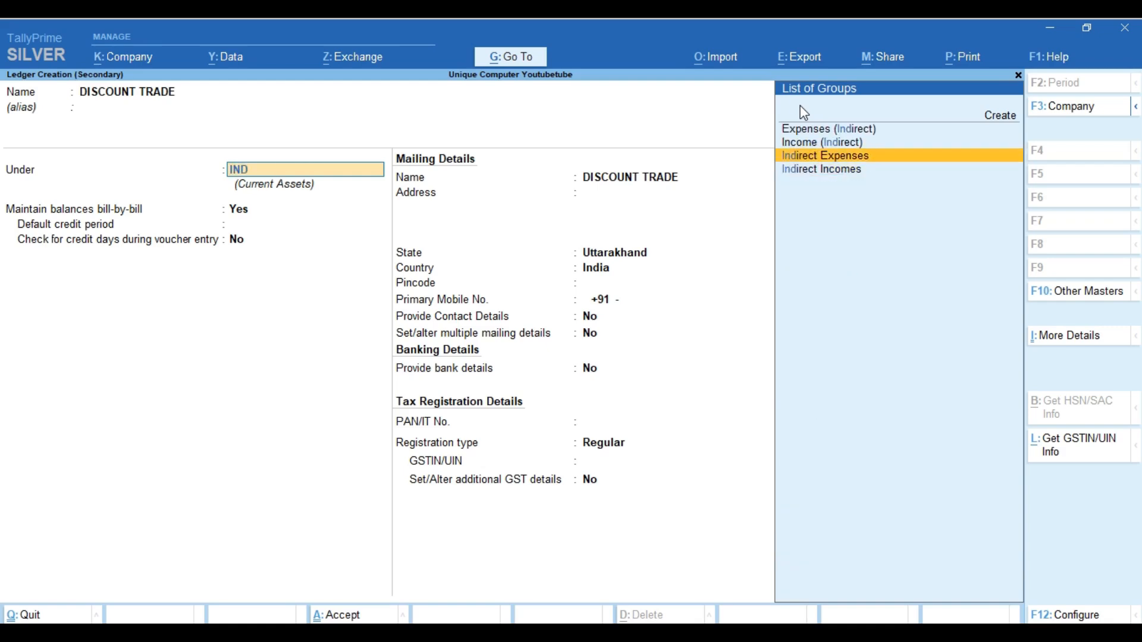
pyautogui.press('Return')
pyautogui.press('Down')
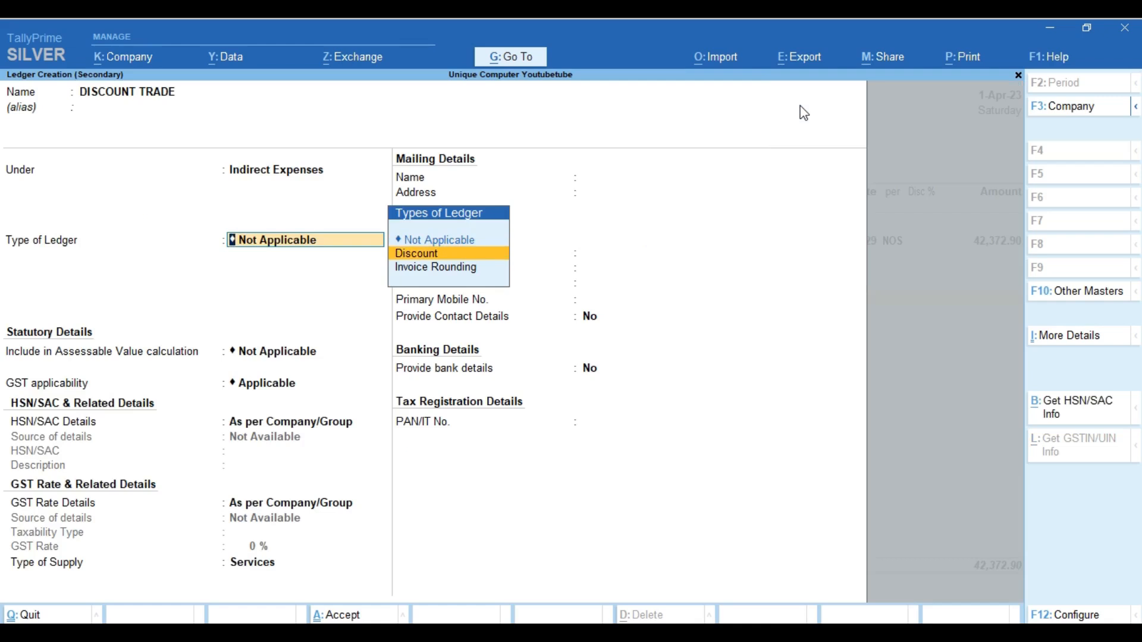
pyautogui.press('Return')
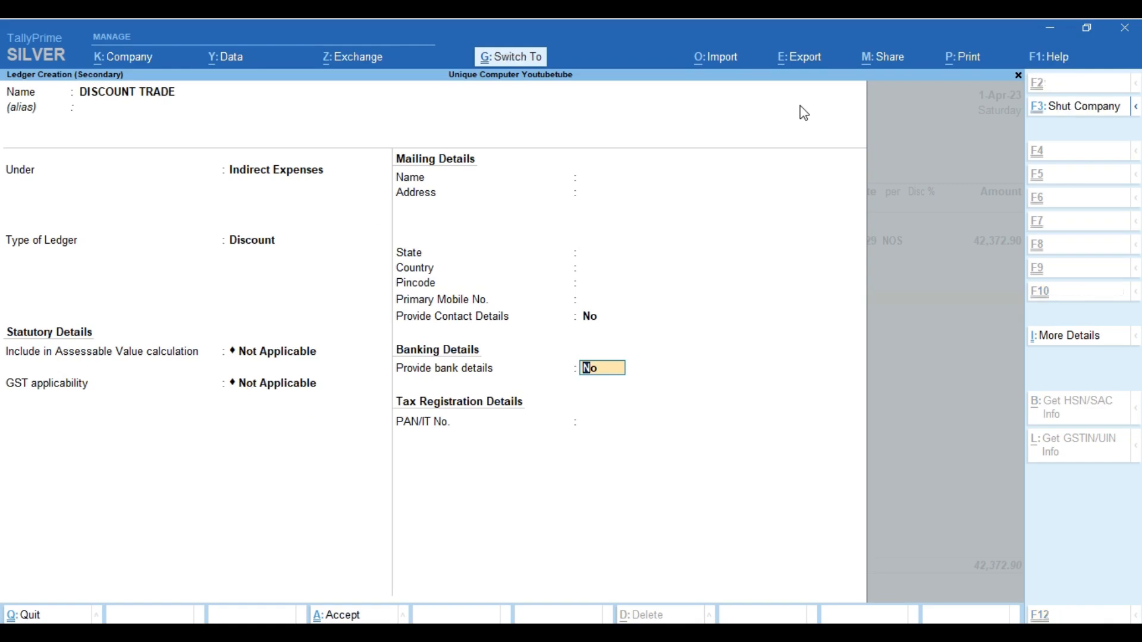
pyautogui.hotkey('ctrl', 'a')
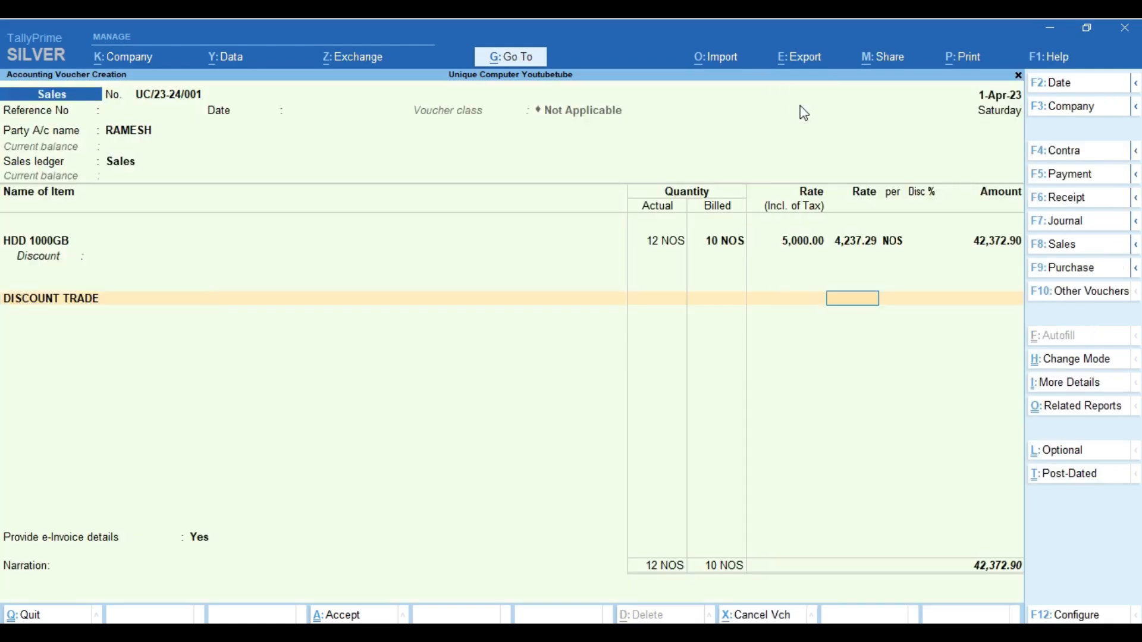
# Enter a 500 discount on HDD 1000GB so DISCOUNT TRADE shows (-)500.00
pyautogui.press('BackSpace')
pyautogui.press('BackSpace')
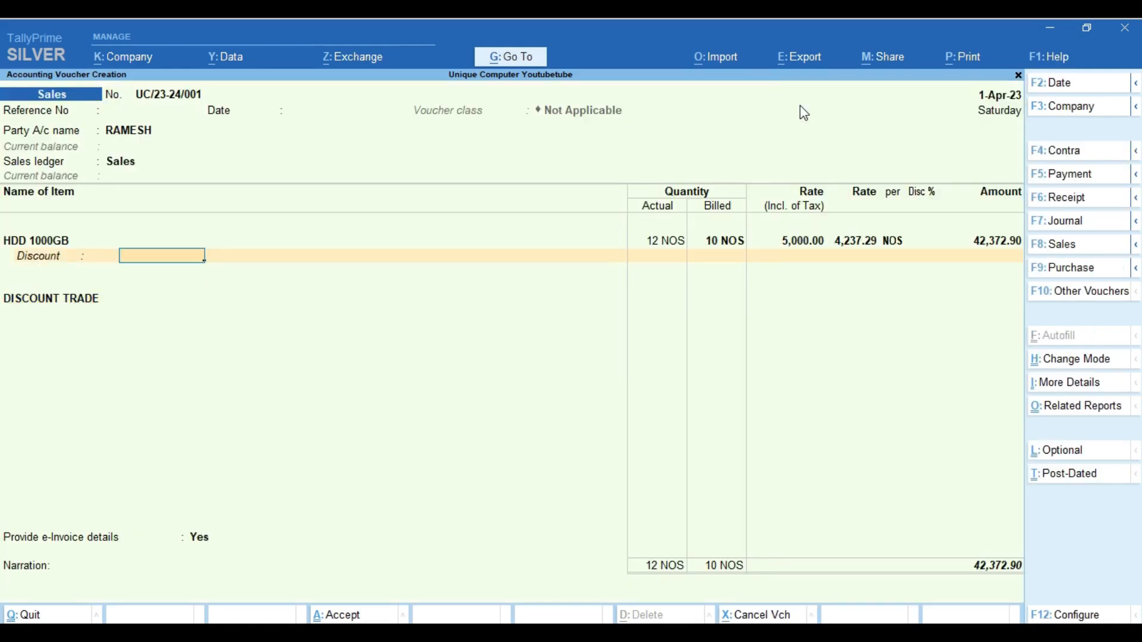
pyautogui.write('500')
pyautogui.press('Return')
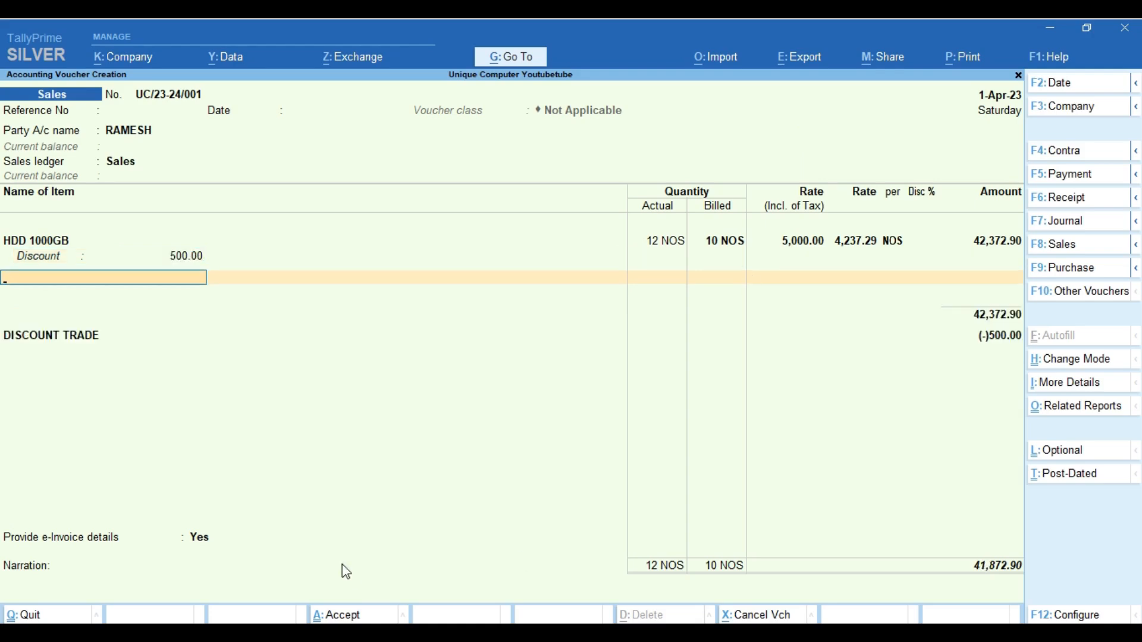
pyautogui.hotkey('ctrl', 'a')
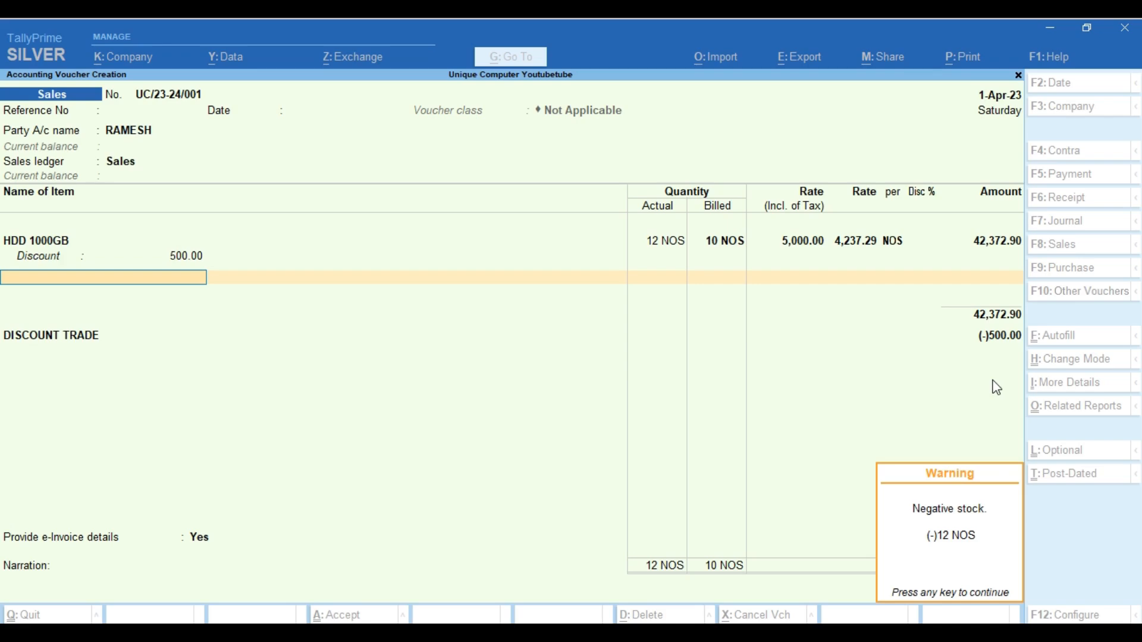
# Start new stock item MOTHERBOARD under Primary with unit NOS and no batch tracking
pyautogui.press('Return')
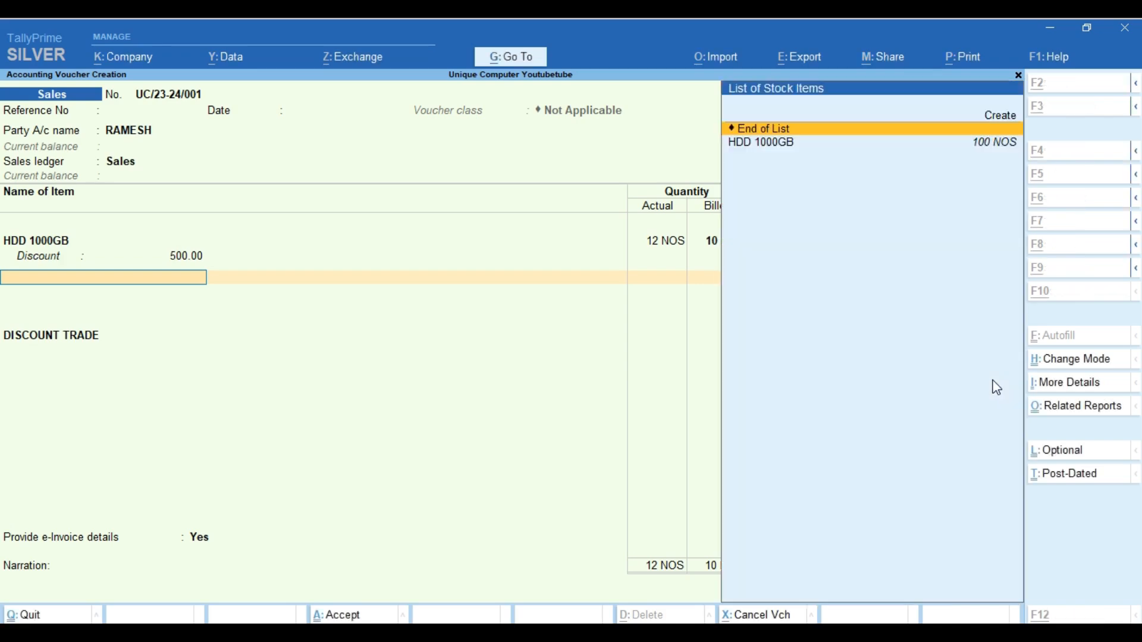
pyautogui.press('Up')
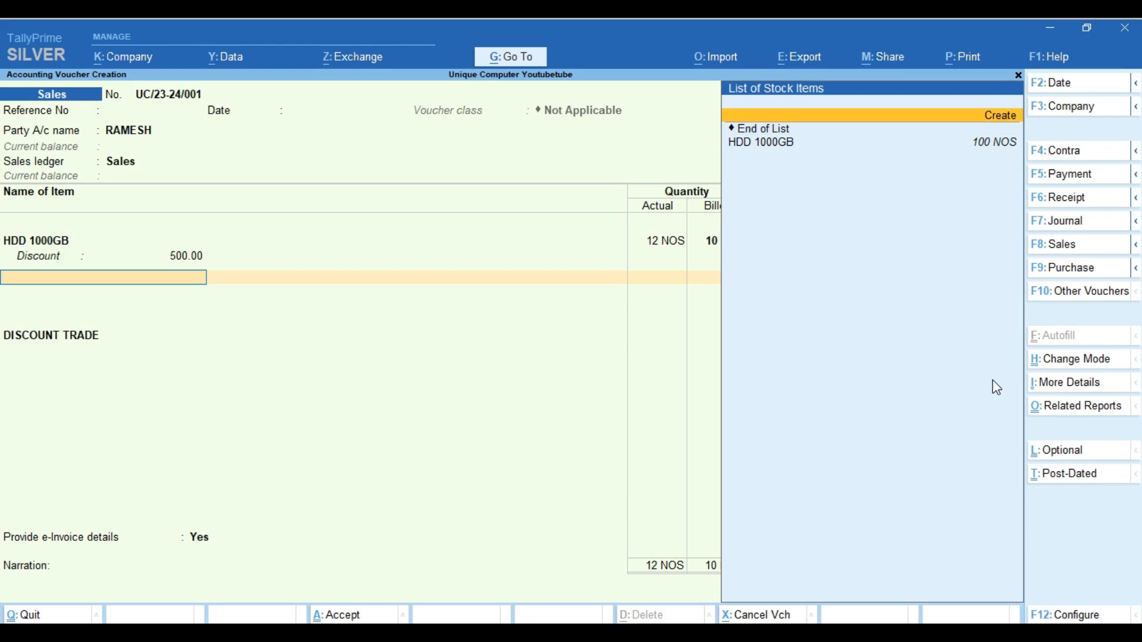
pyautogui.press('Return')
pyautogui.write('MOTHEROAR')
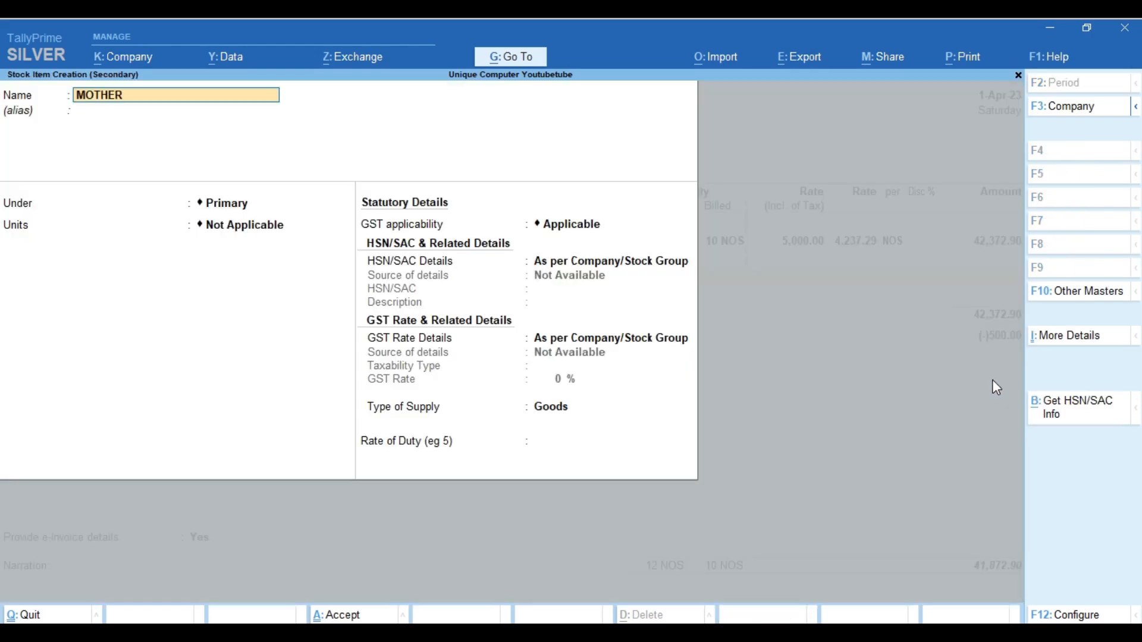
pyautogui.press('BackSpace')
pyautogui.press('BackSpace')
pyautogui.press('BackSpace')
pyautogui.write('BOARD')
pyautogui.press('Return')
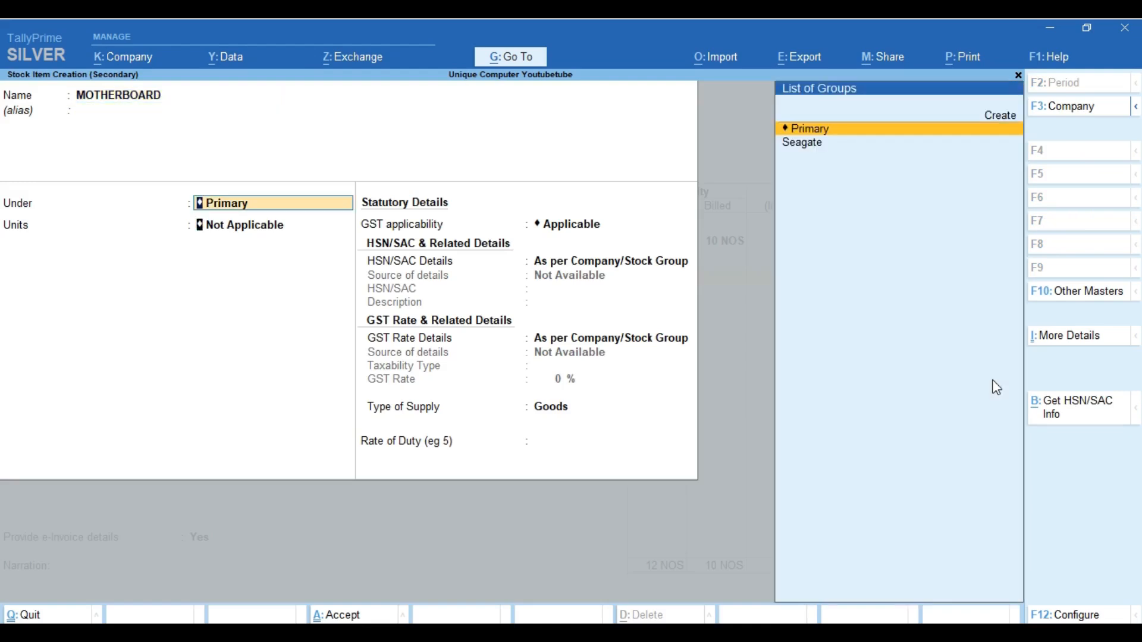
pyautogui.press('Return')
pyautogui.press('Down')
pyautogui.press('Return')
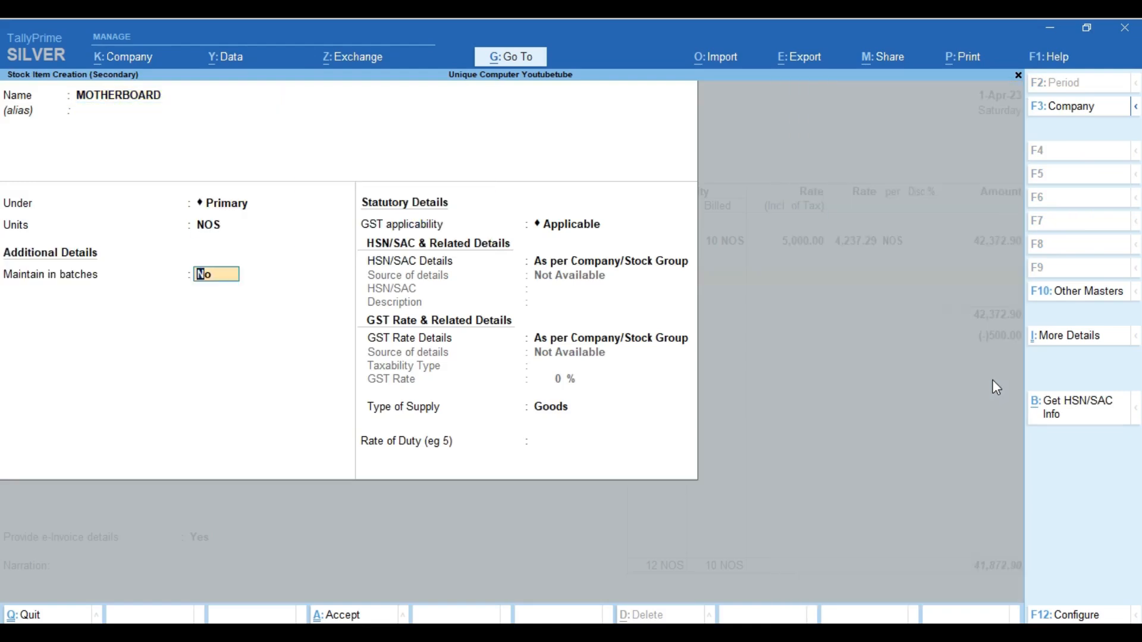
pyautogui.press('Return')
# Give MOTHERBOARD HSN code 8471 and an 18% GST rate for Goods
pyautogui.press('Return')
pyautogui.press('Down')
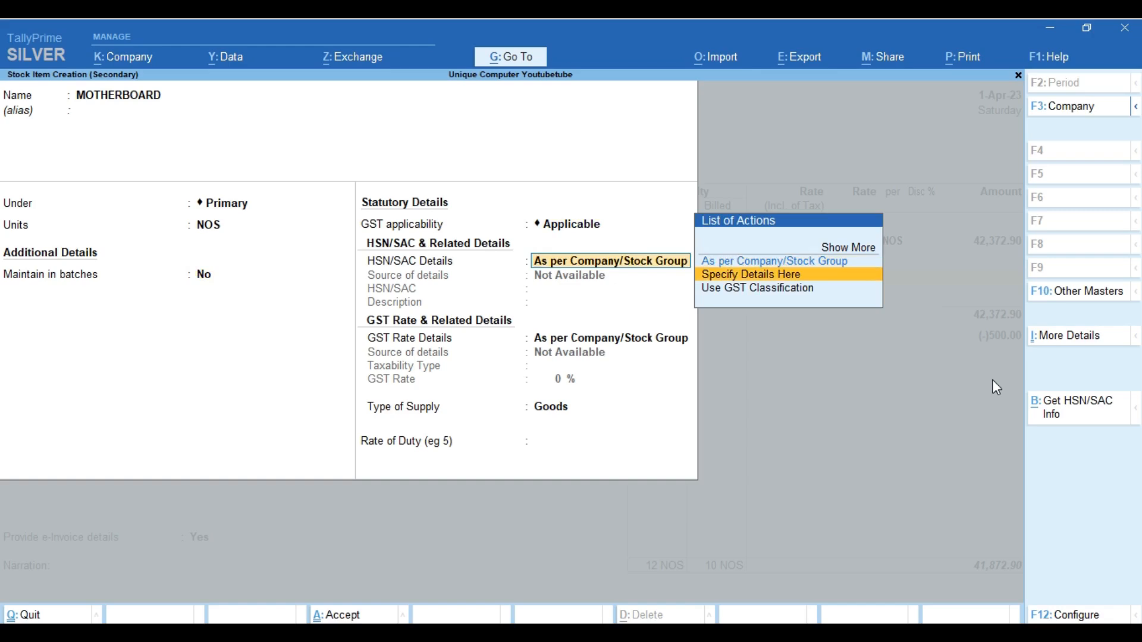
pyautogui.press('Return')
pyautogui.write('8471')
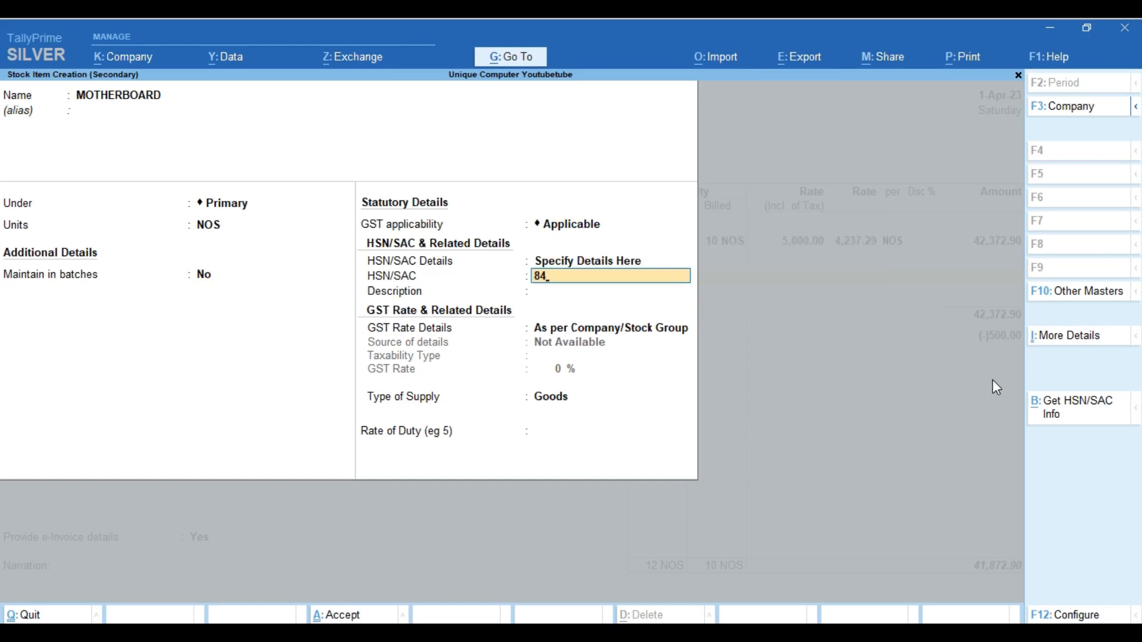
pyautogui.press('Return')
pyautogui.press('Return')
pyautogui.press('Down')
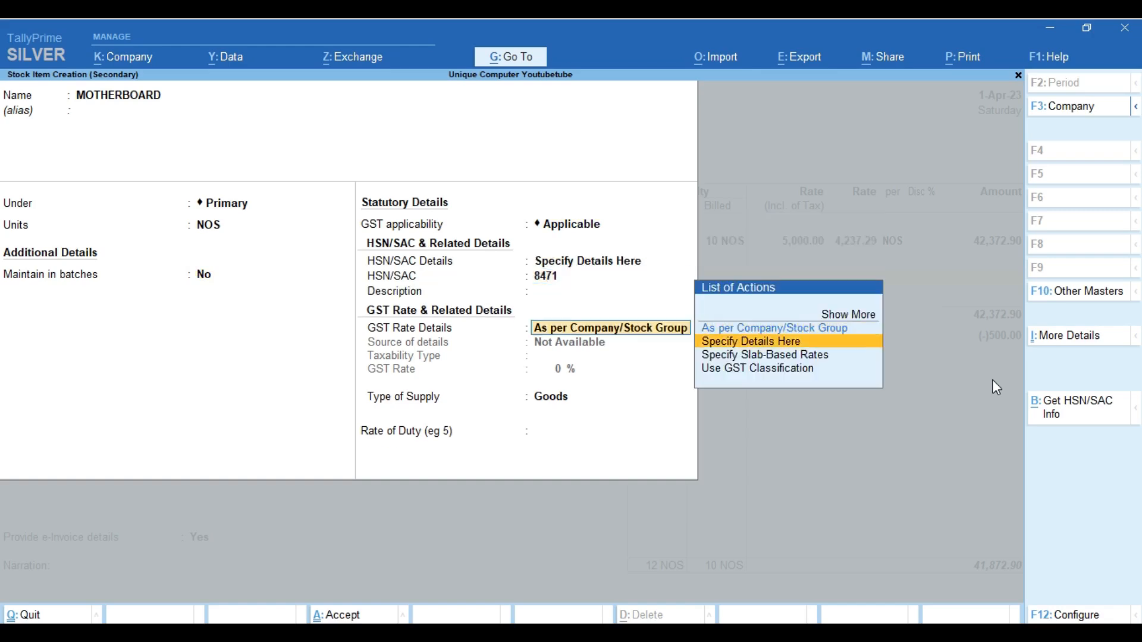
pyautogui.press('Return')
pyautogui.press('Return')
pyautogui.write('18')
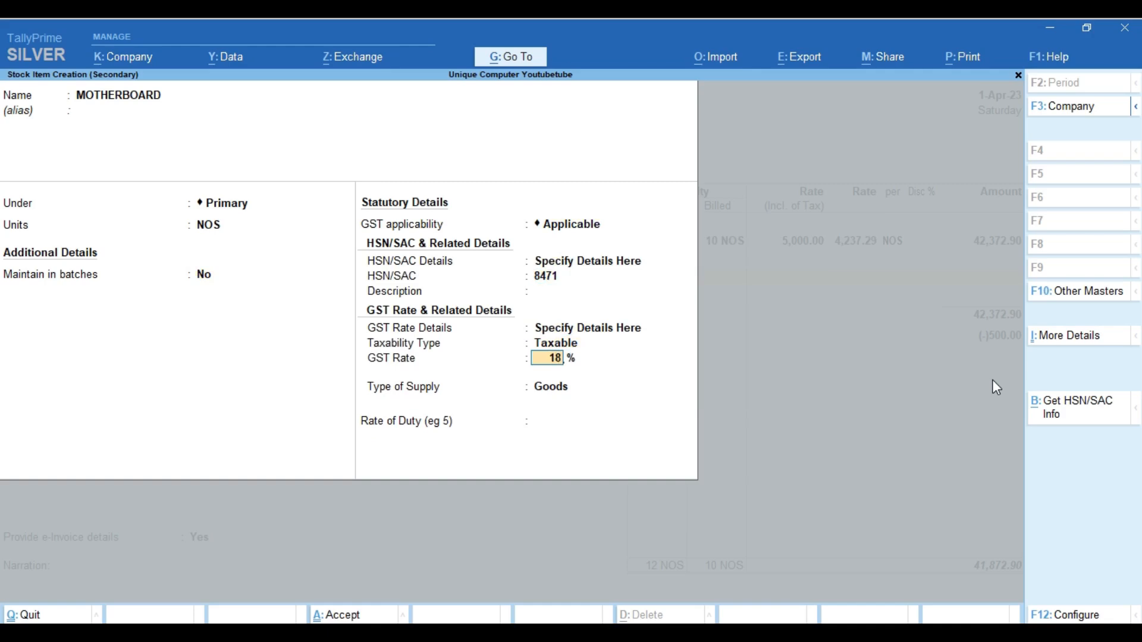
pyautogui.press('Return')
pyautogui.press('Return')
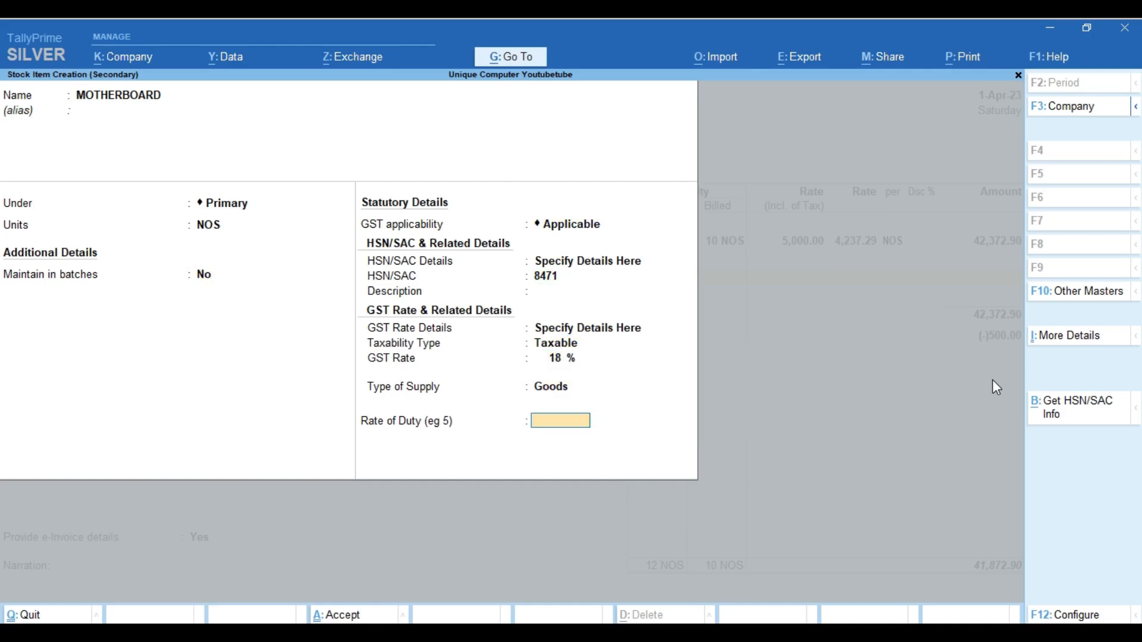
pyautogui.press('Return')
pyautogui.press('Return')
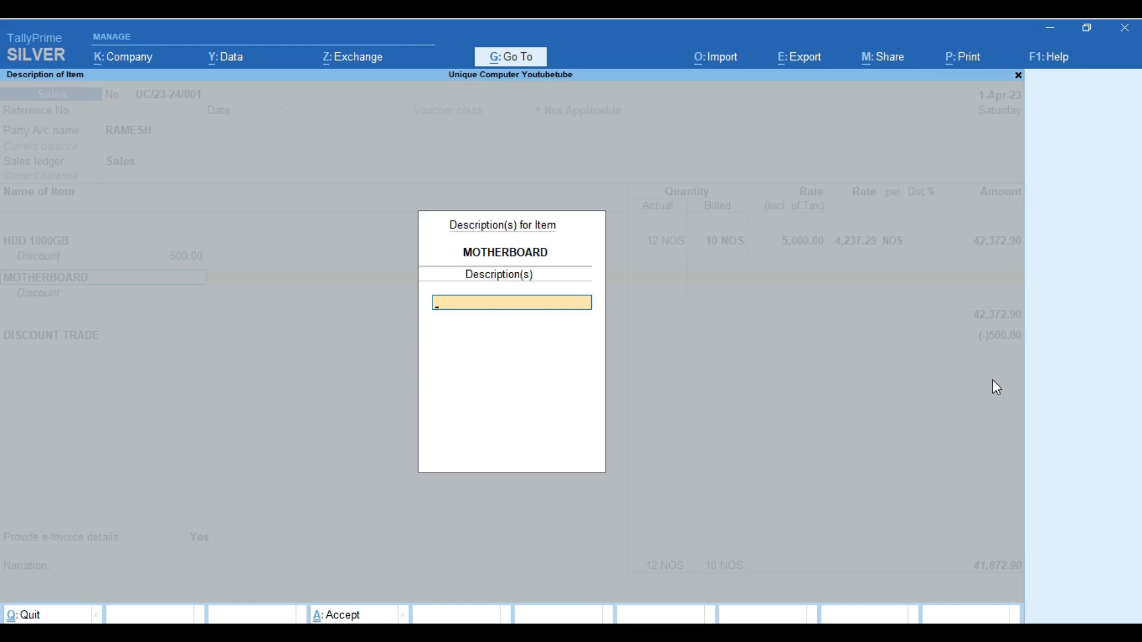
# Describe the MOTHERBOARD line as 'ZebRONICS H110'
pyautogui.write('KDFDJ')
pyautogui.press('Return')
pyautogui.press('Up')
pyautogui.write('ZebRONICS H110')
pyautogui.press('Return')
pyautogui.press('Return')
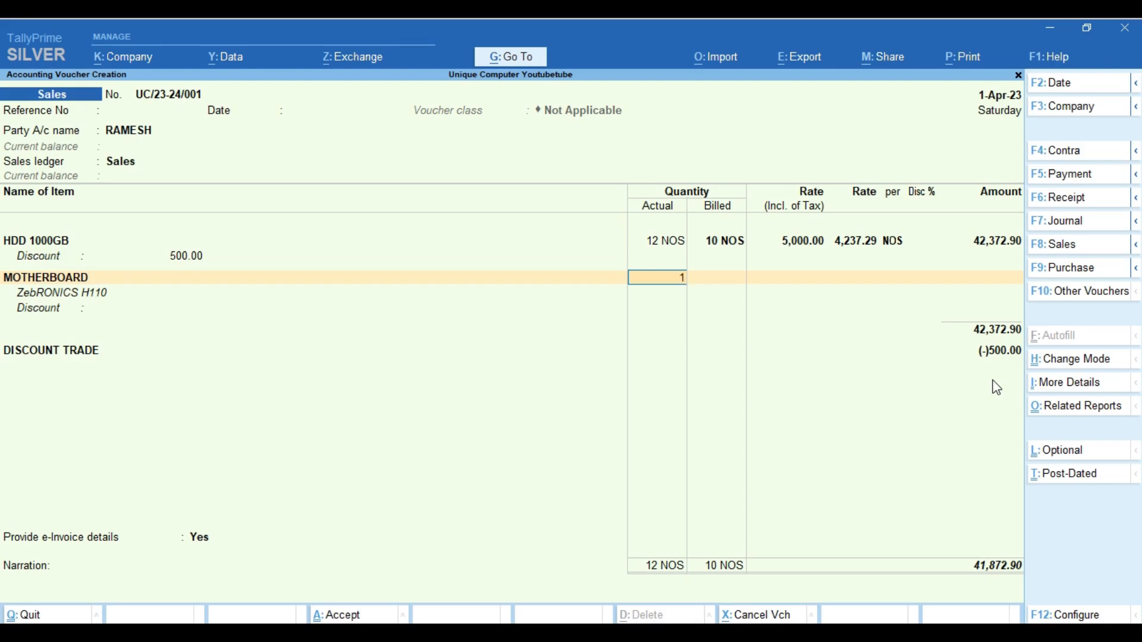
# Bill 10 NOS at 3,800 with GST as per master and a 4% discount (1,288.14)
pyautogui.write('0')
pyautogui.press('Return')
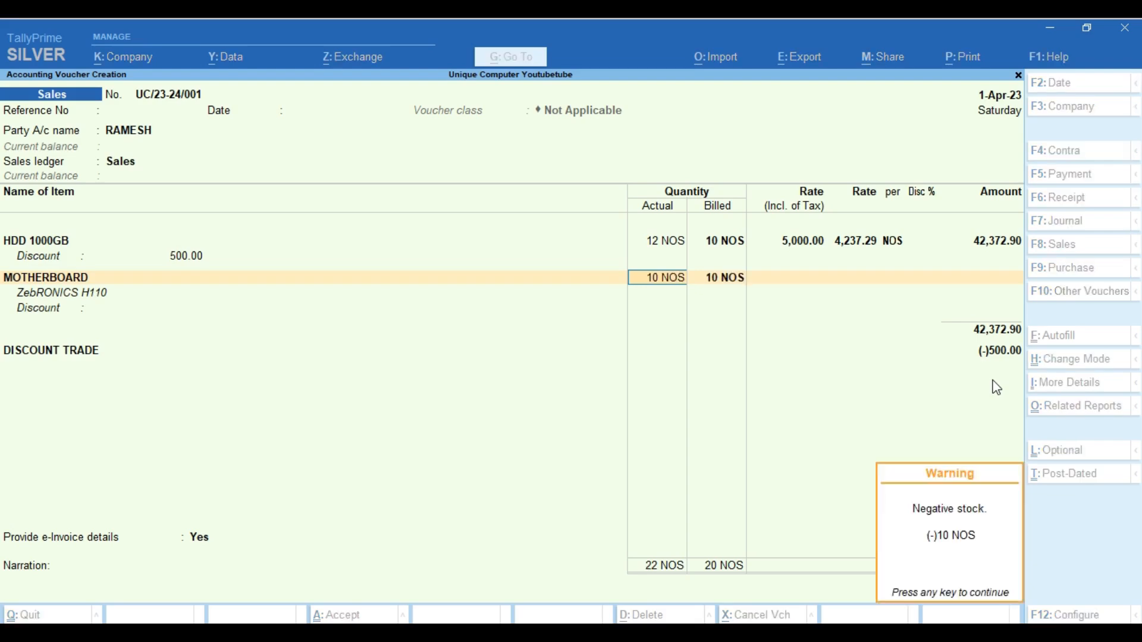
pyautogui.press('Return')
pyautogui.press('Return')
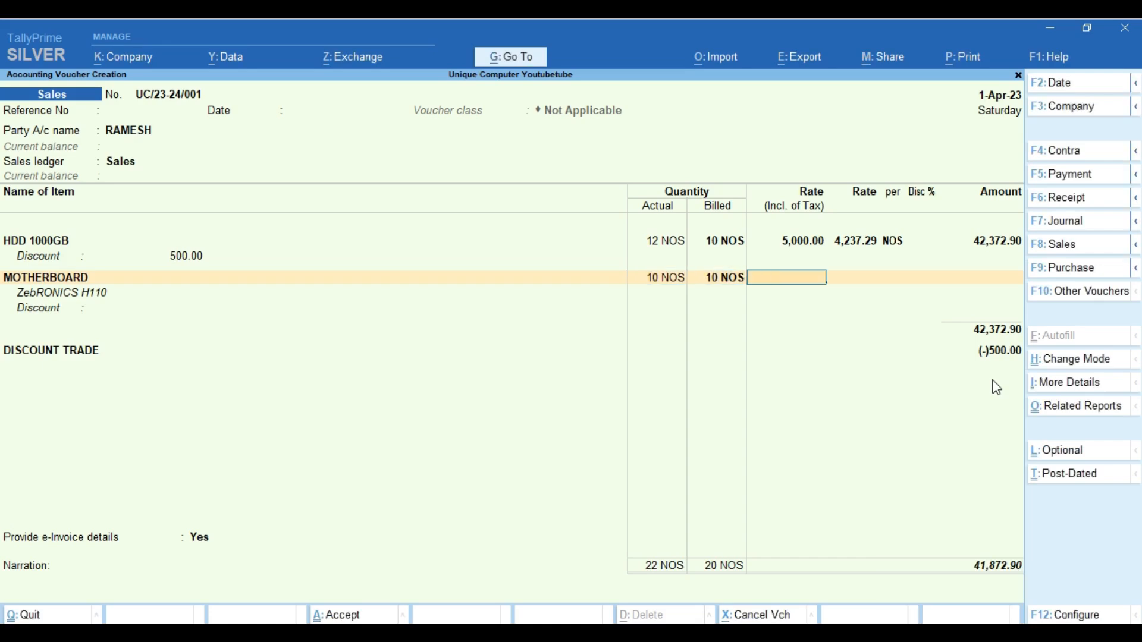
pyautogui.write('3800')
pyautogui.press('Return')
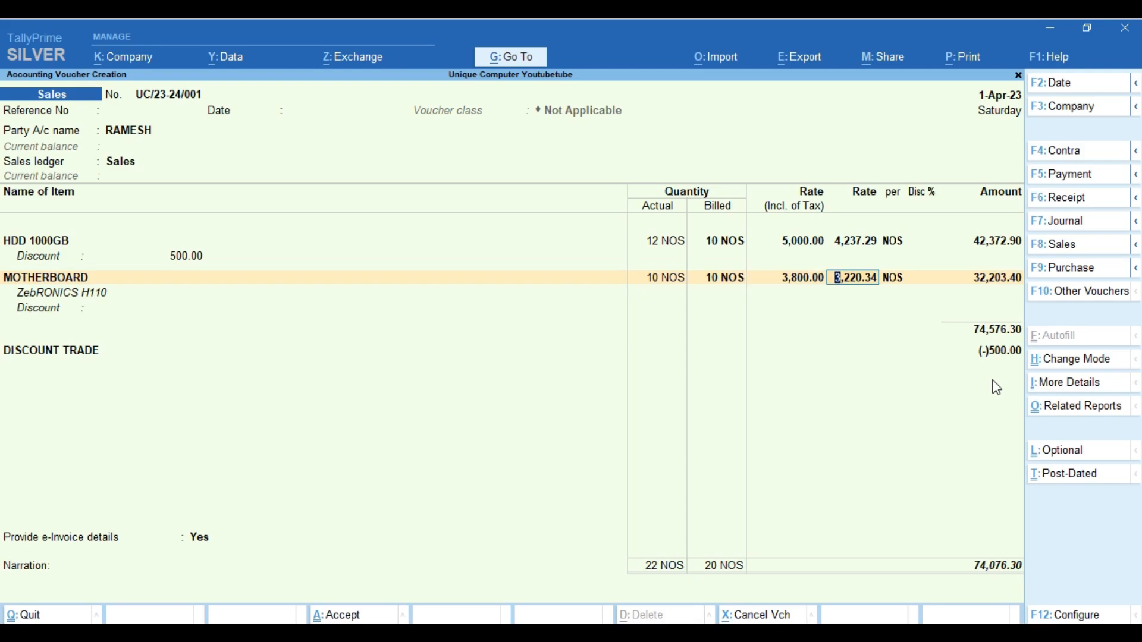
pyautogui.press('Return')
pyautogui.press('Return')
pyautogui.press('Return')
pyautogui.press('Return')
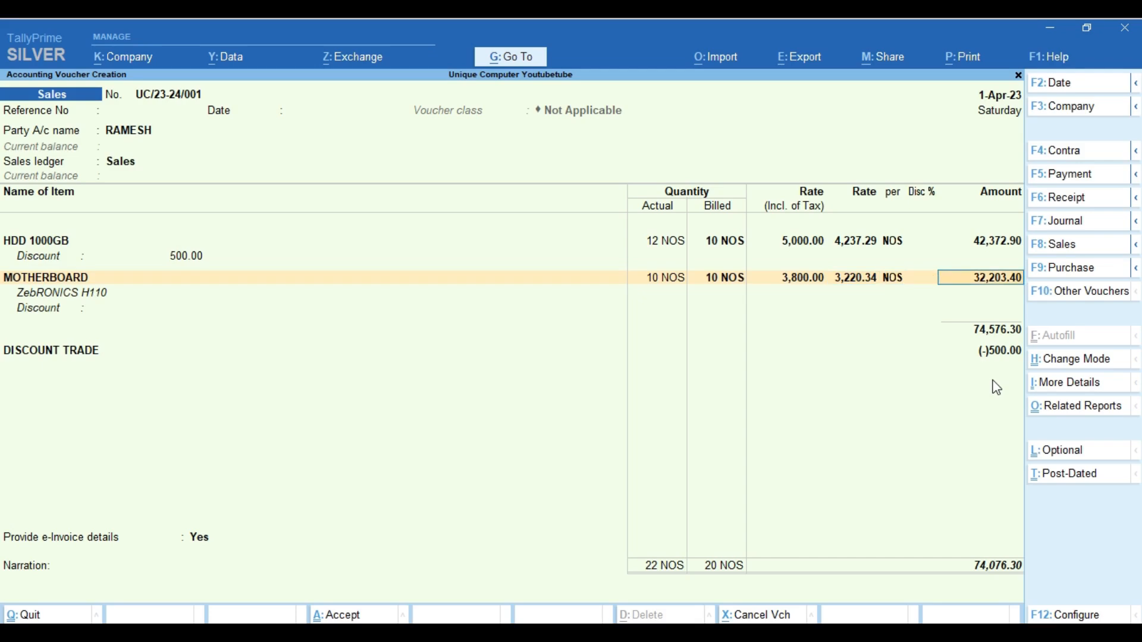
pyautogui.press('Return')
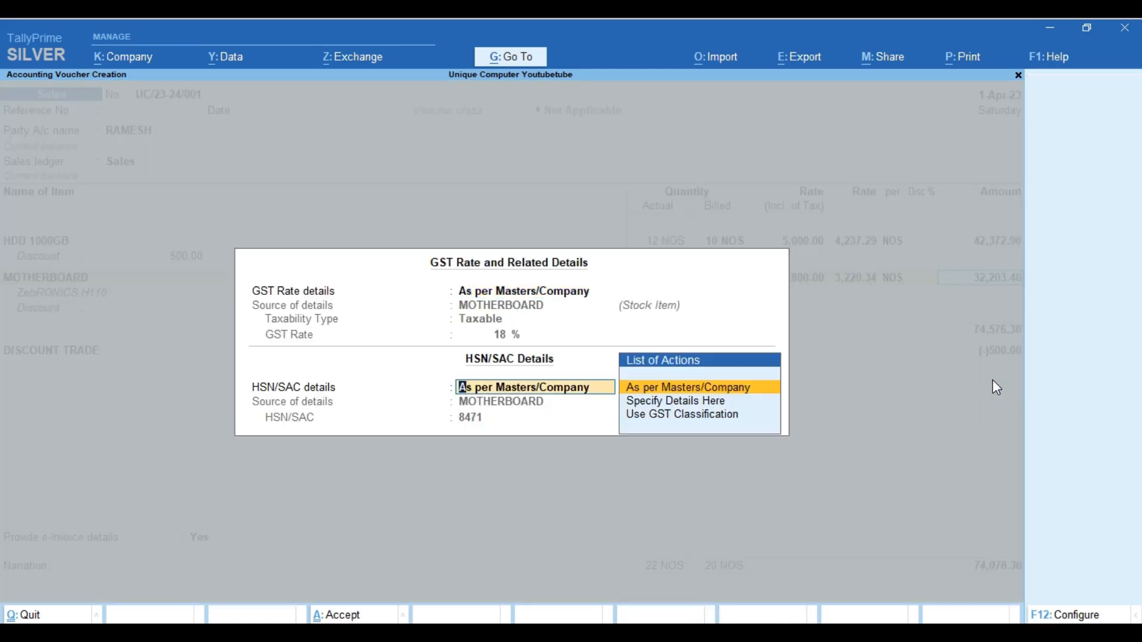
pyautogui.press('Return')
pyautogui.press('Return')
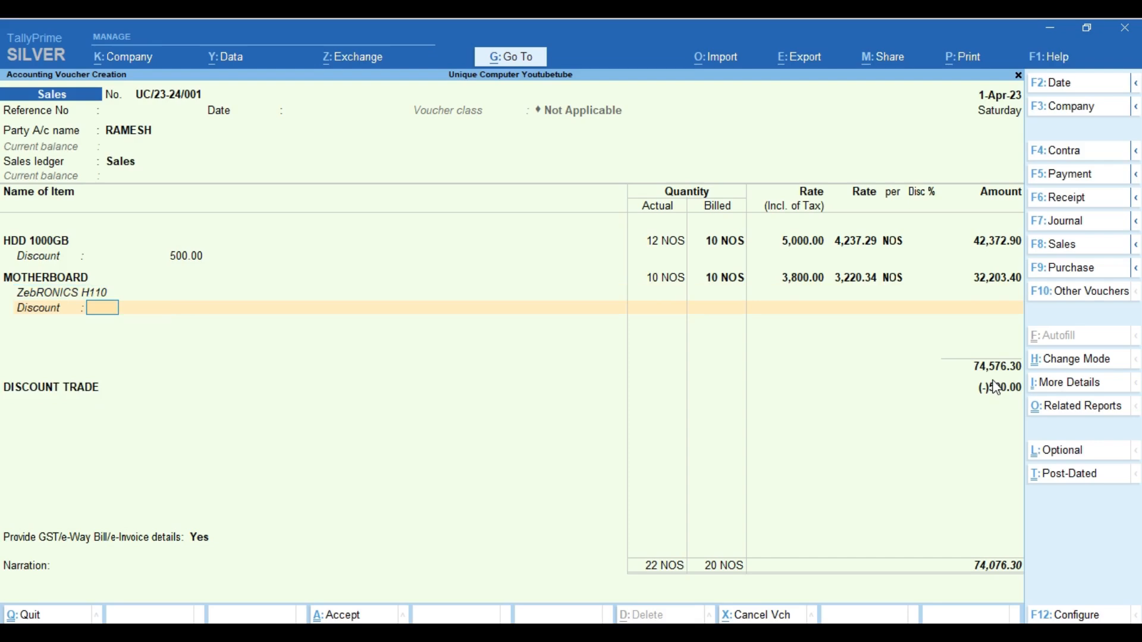
pyautogui.write('4')
pyautogui.press('Return')
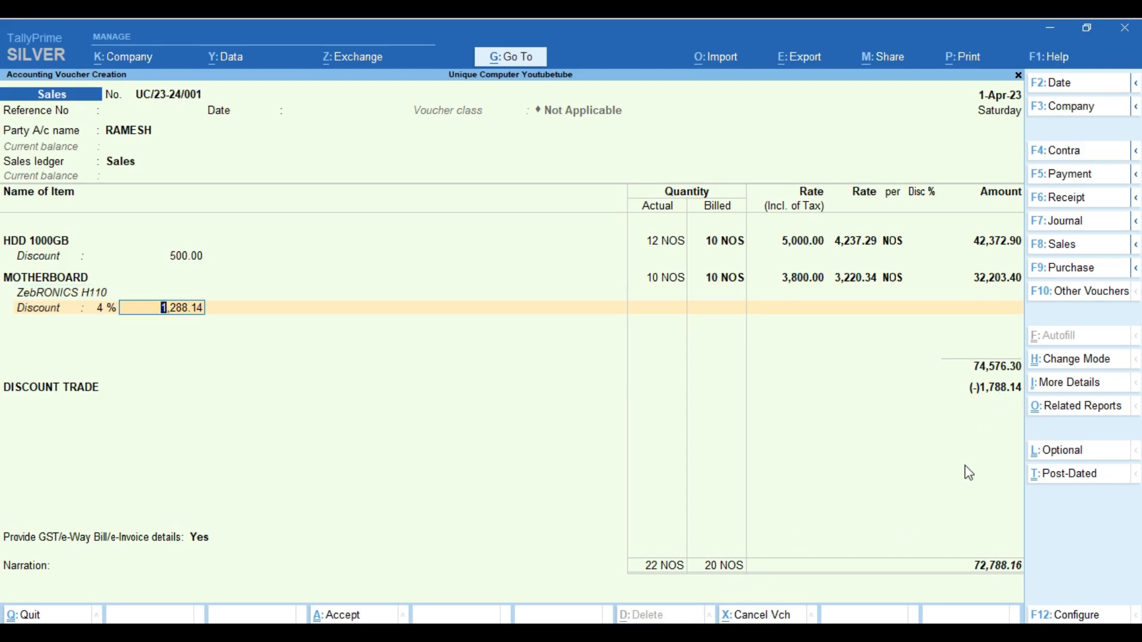
pyautogui.press('Return')
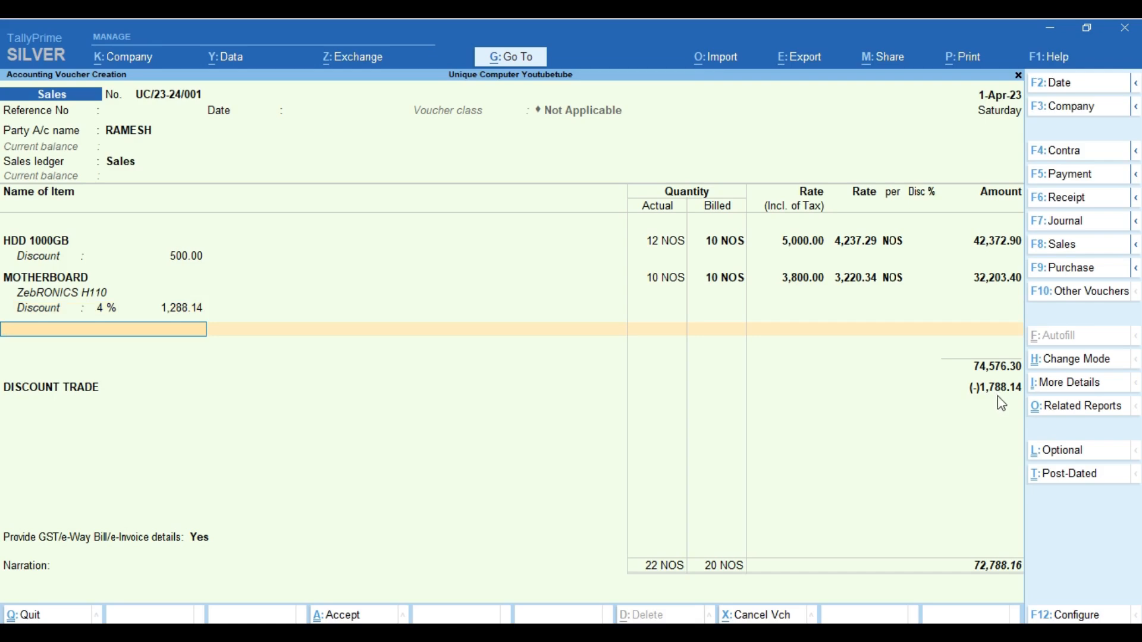
# Keep DISCOUNT TRADE and add the CGST and SGST ledgers beneath it
pyautogui.press('Return')
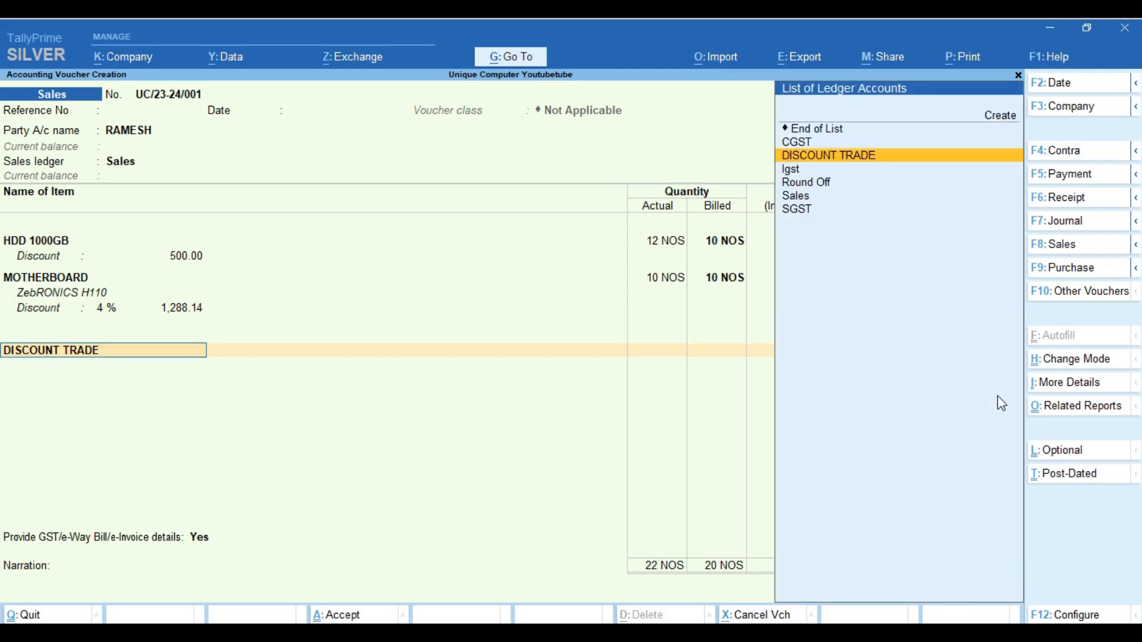
pyautogui.press('Return')
pyautogui.press('Return')
pyautogui.press('Return')
pyautogui.write('CGST')
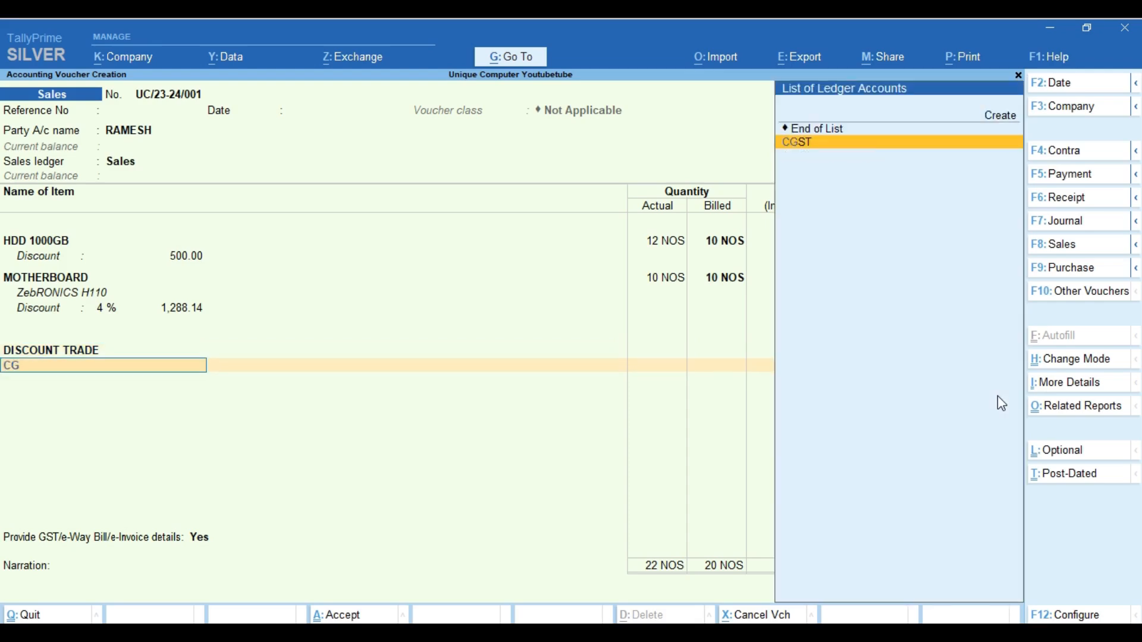
pyautogui.press('Return')
pyautogui.write('SG')
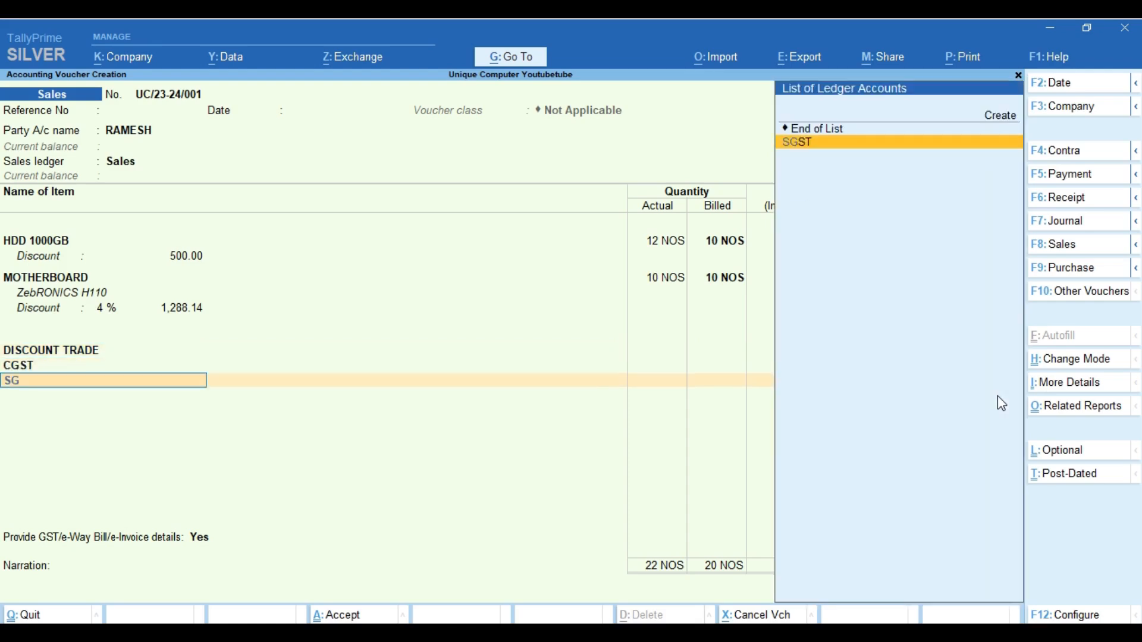
pyautogui.press('Return')
pyautogui.press('Return')
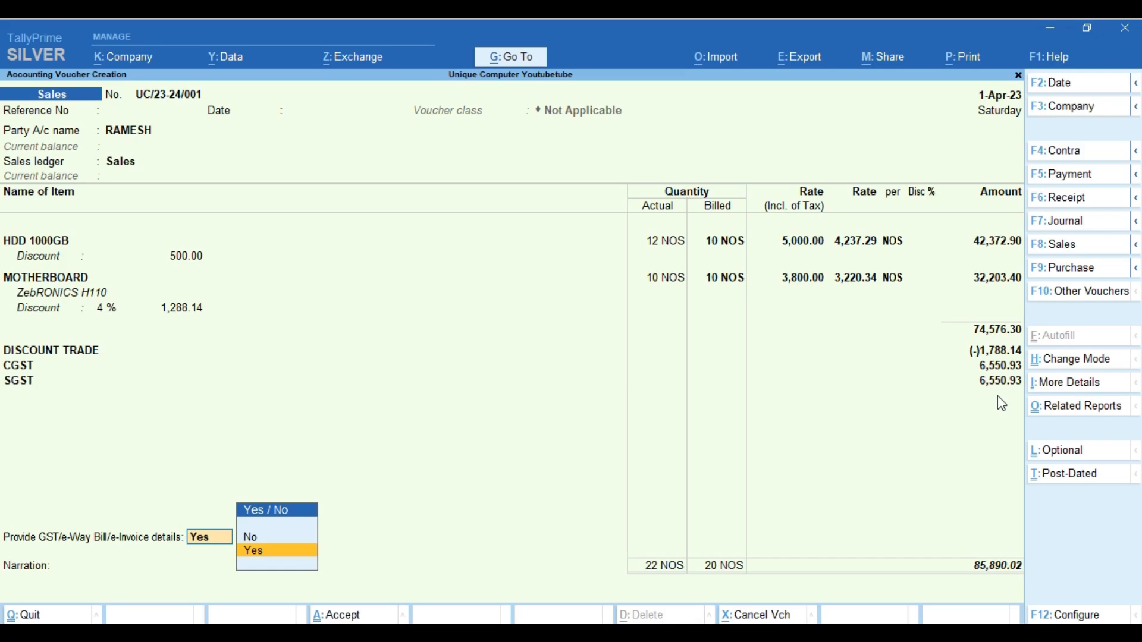
# Set the e-Way Bill date to 1-Apr-23 and the consignor place to ROORKEE, Uttarakhand
pyautogui.press('Return')
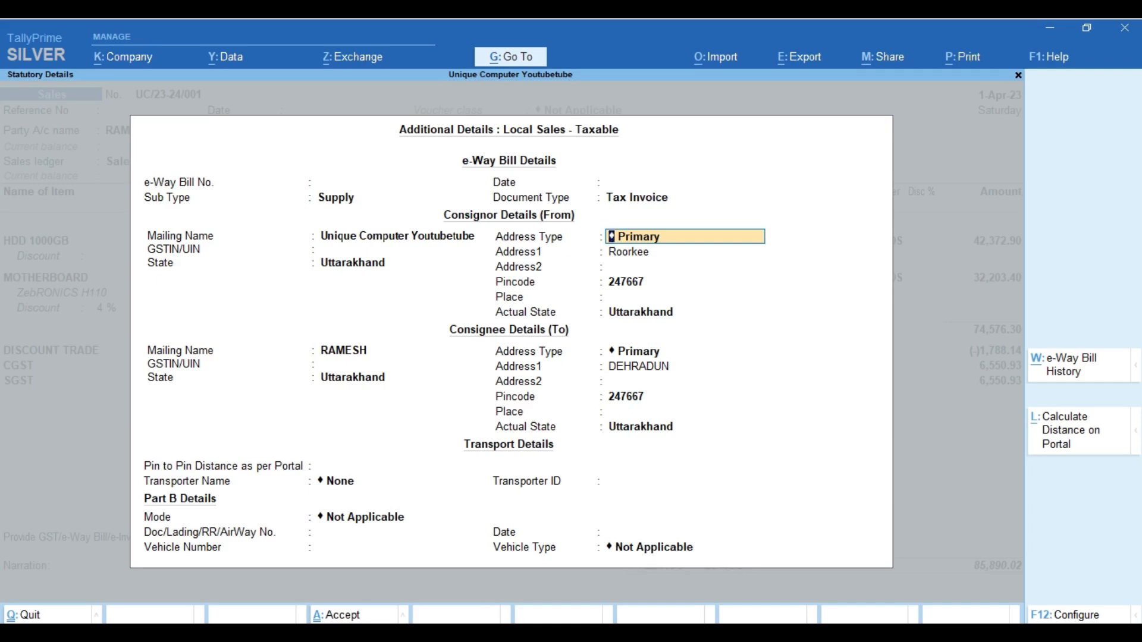
pyautogui.click(630, 182)
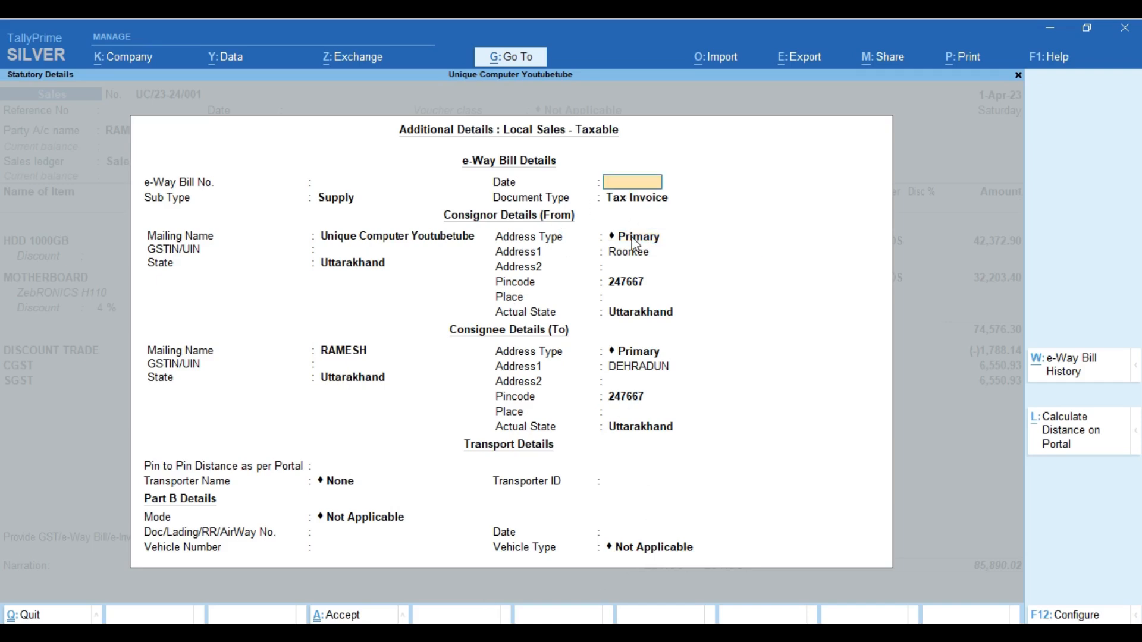
pyautogui.write('1')
pyautogui.write('-4')
pyautogui.press('Return')
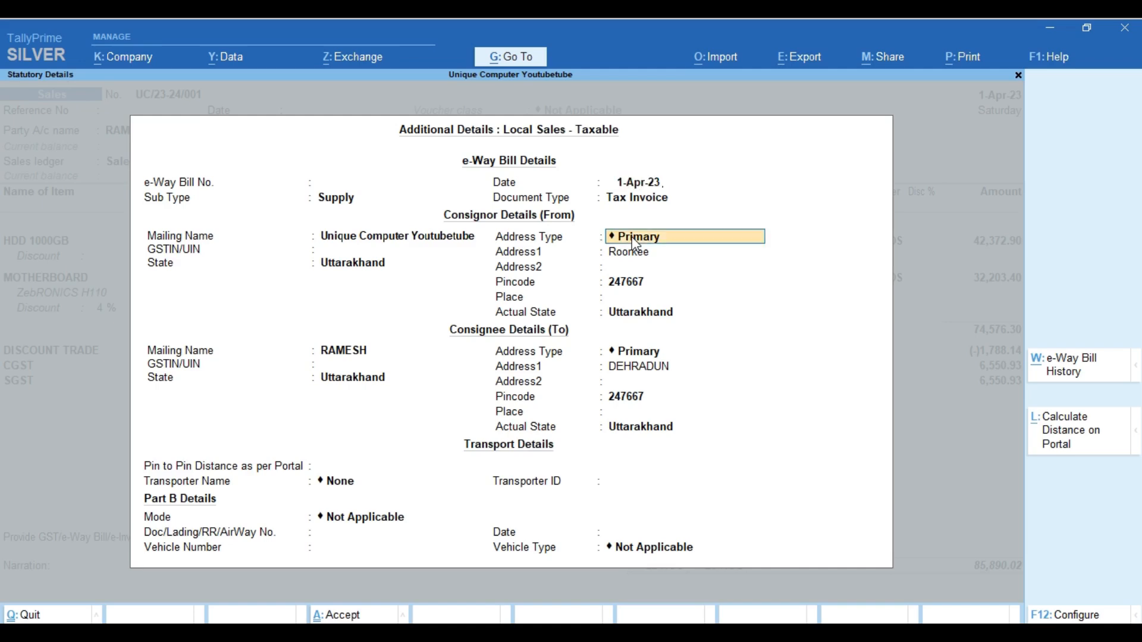
pyautogui.press('Return')
pyautogui.press('Return')
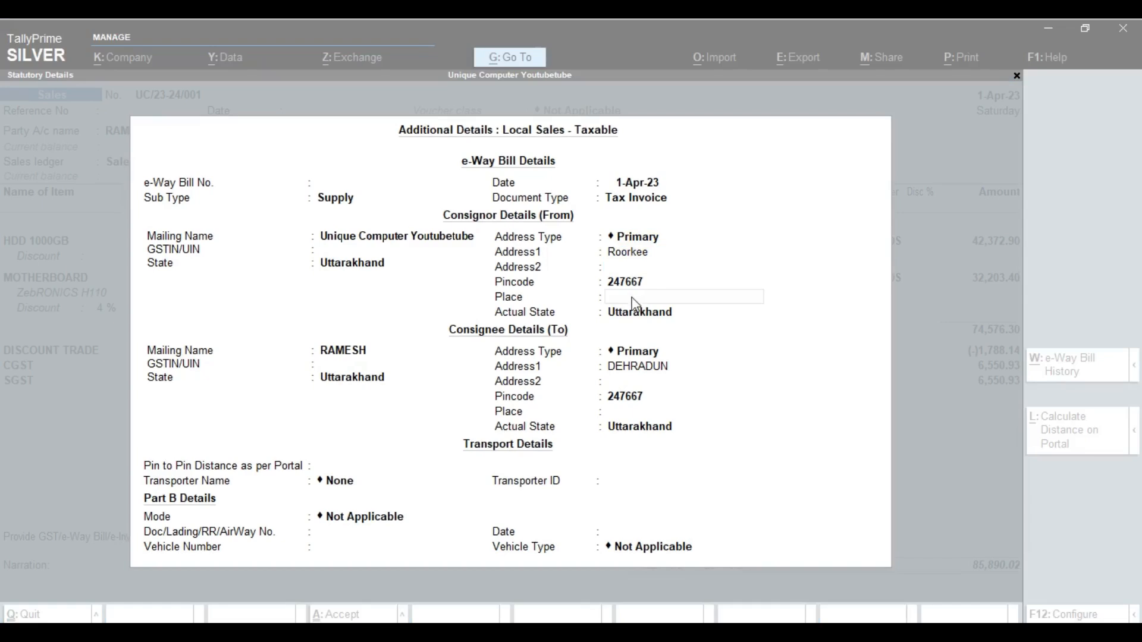
pyautogui.click(631, 297)
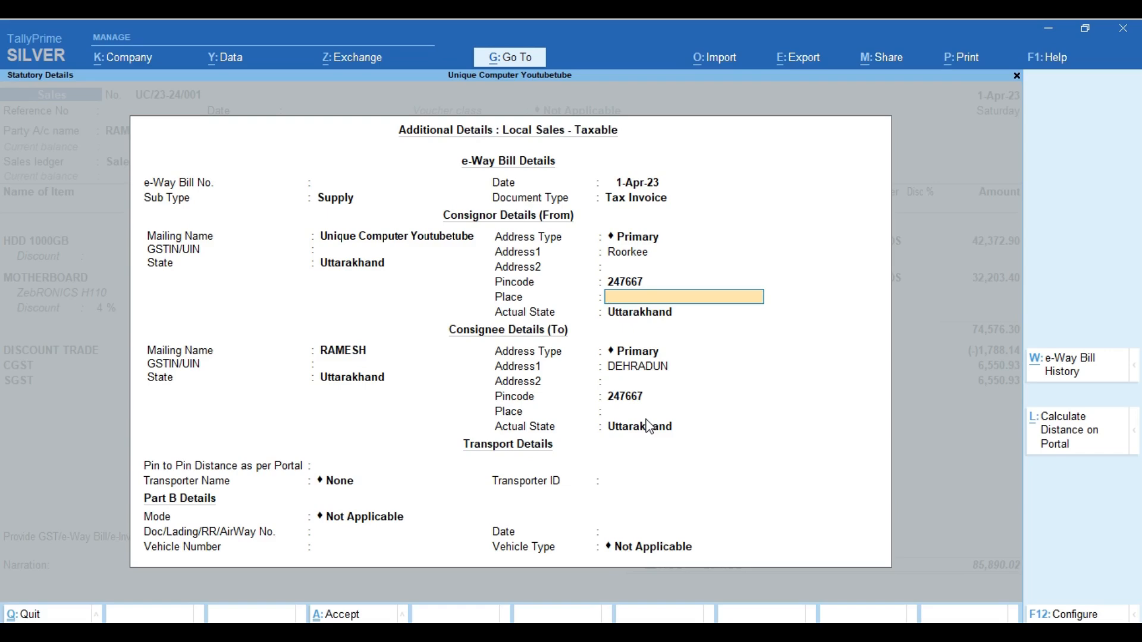
pyautogui.write('ROORKEE')
pyautogui.press('Return')
pyautogui.press('Return')
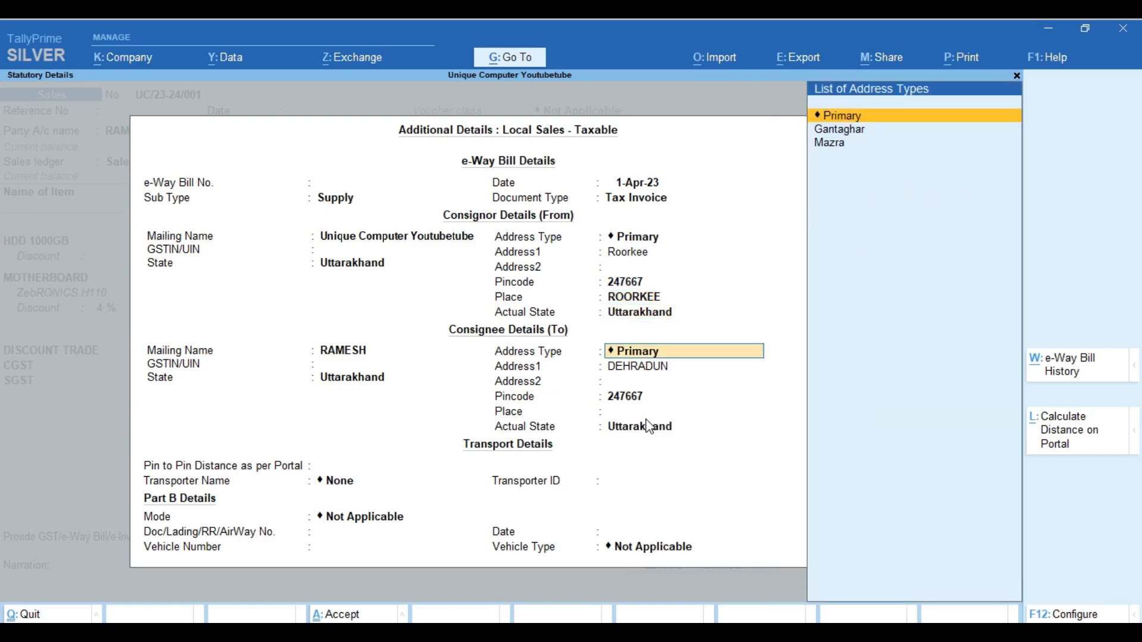
pyautogui.press('Return')
pyautogui.press('Return')
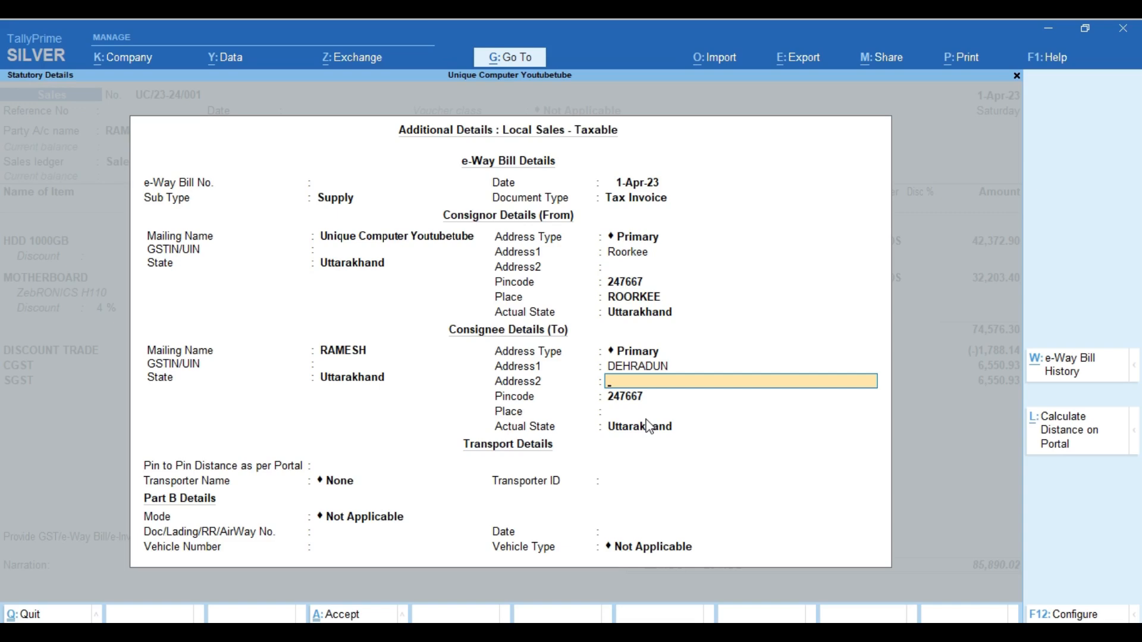
# Enter consignee pincode 248001 and place DEHRADUN
pyautogui.press('Return')
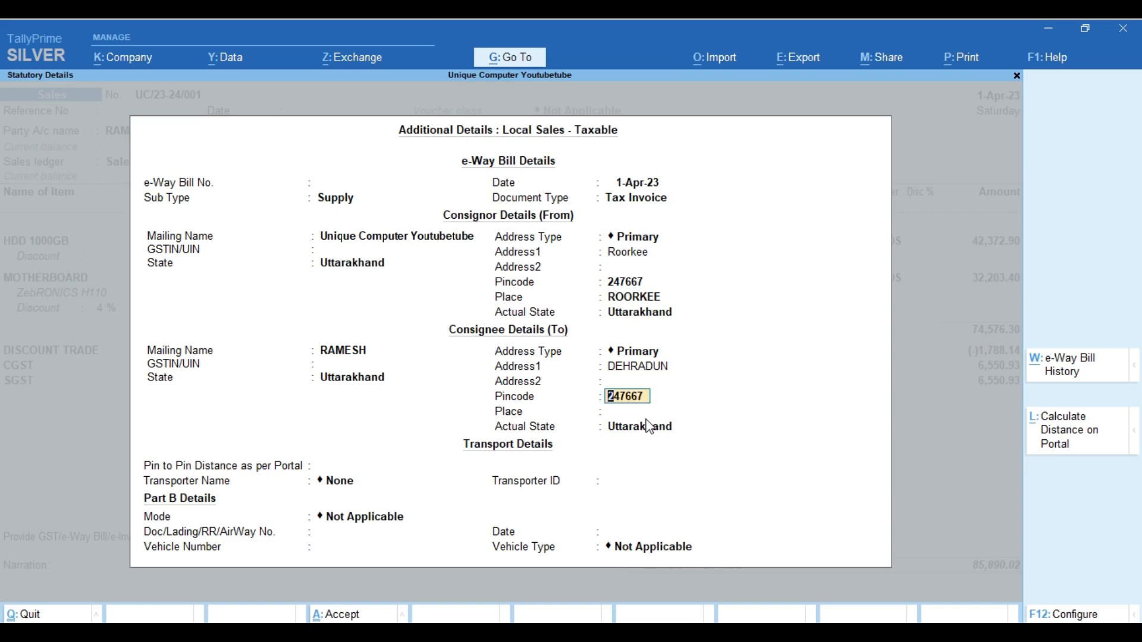
pyautogui.write('248001')
pyautogui.press('Return')
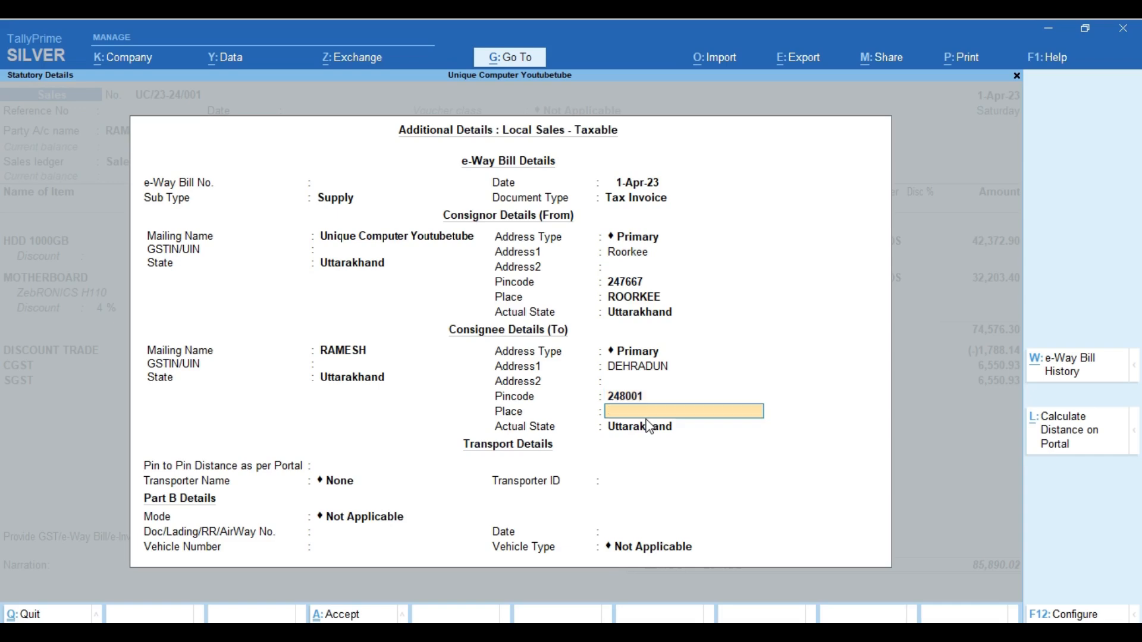
pyautogui.write('DEHRADUN')
# Search 'PIN TO PIN' distance in Chrome
pyautogui.press('Return')
pyautogui.press('Return')
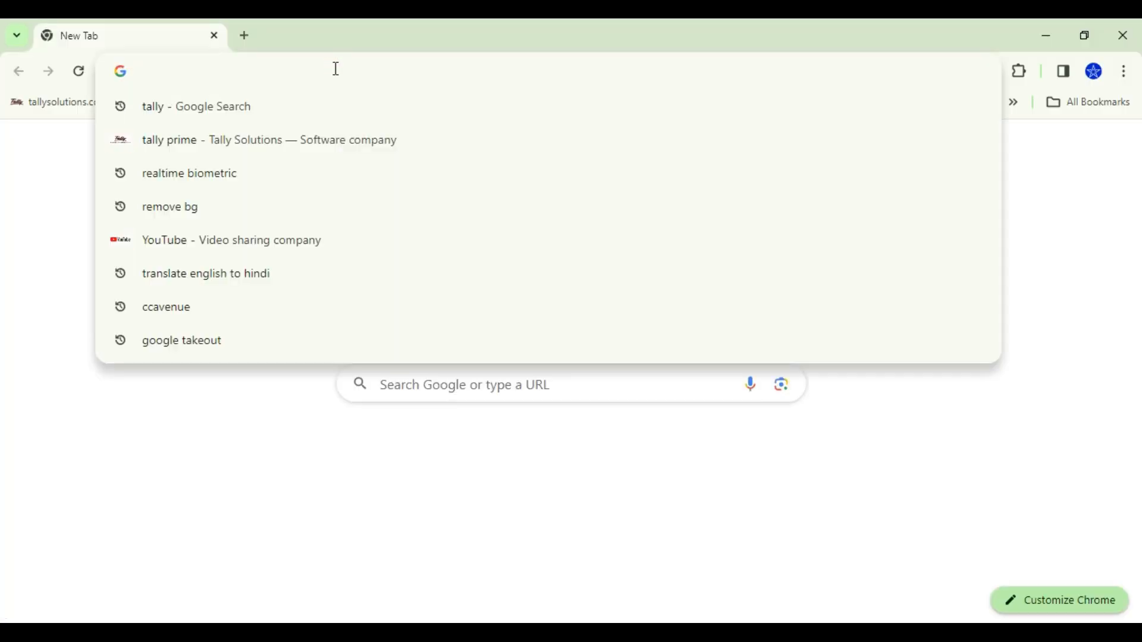
pyautogui.write('PIN TO PIN')
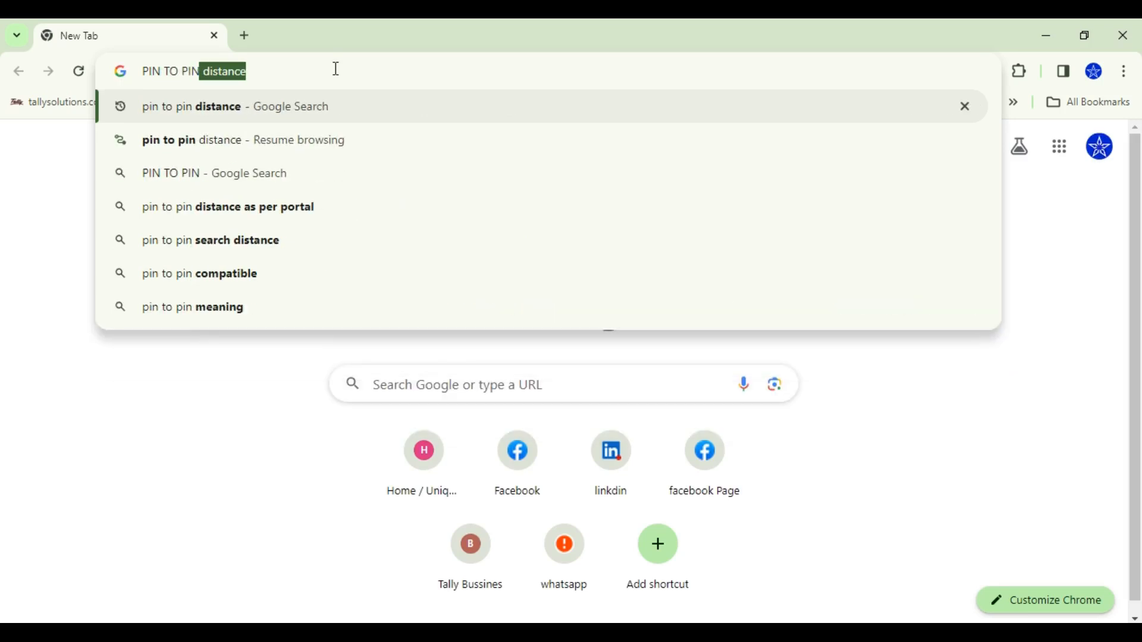
pyautogui.press('Down')
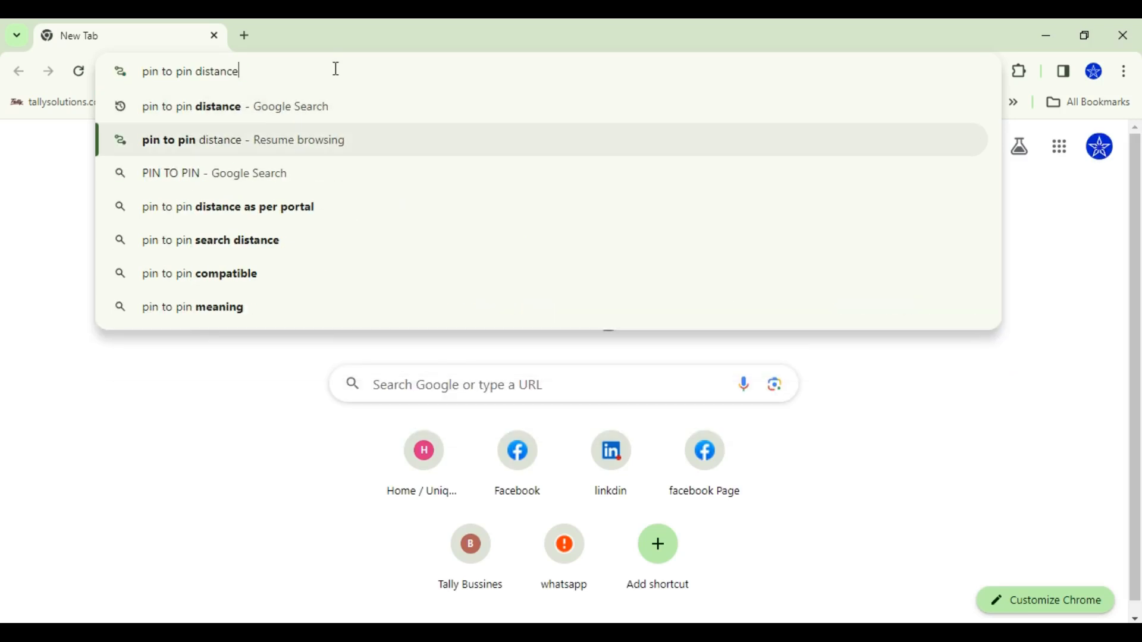
pyautogui.press('Up')
pyautogui.press('Return')
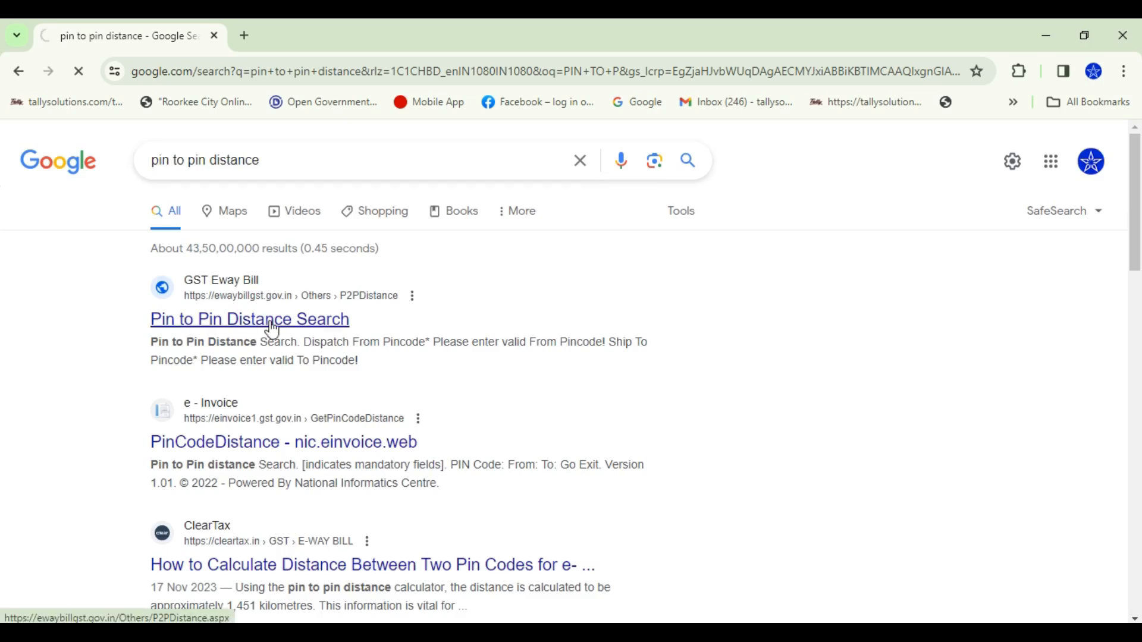
# Close Chrome and choose Calculate Distance on Portal in TallyPrime
pyautogui.click(1130, 40)
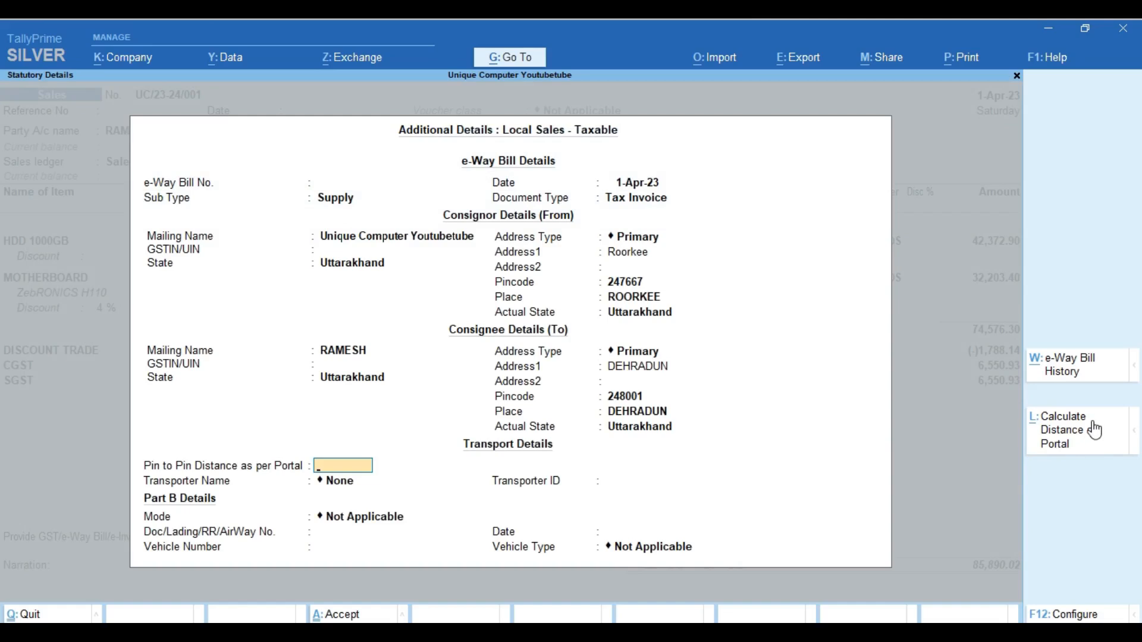
pyautogui.click(1068, 441)
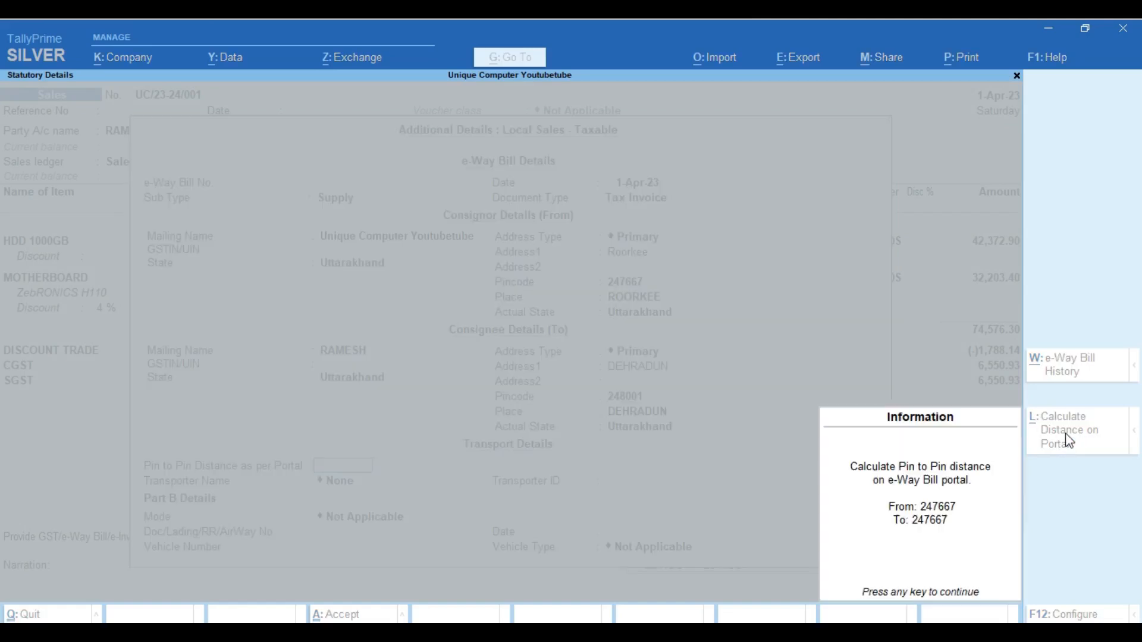
pyautogui.press('Return')
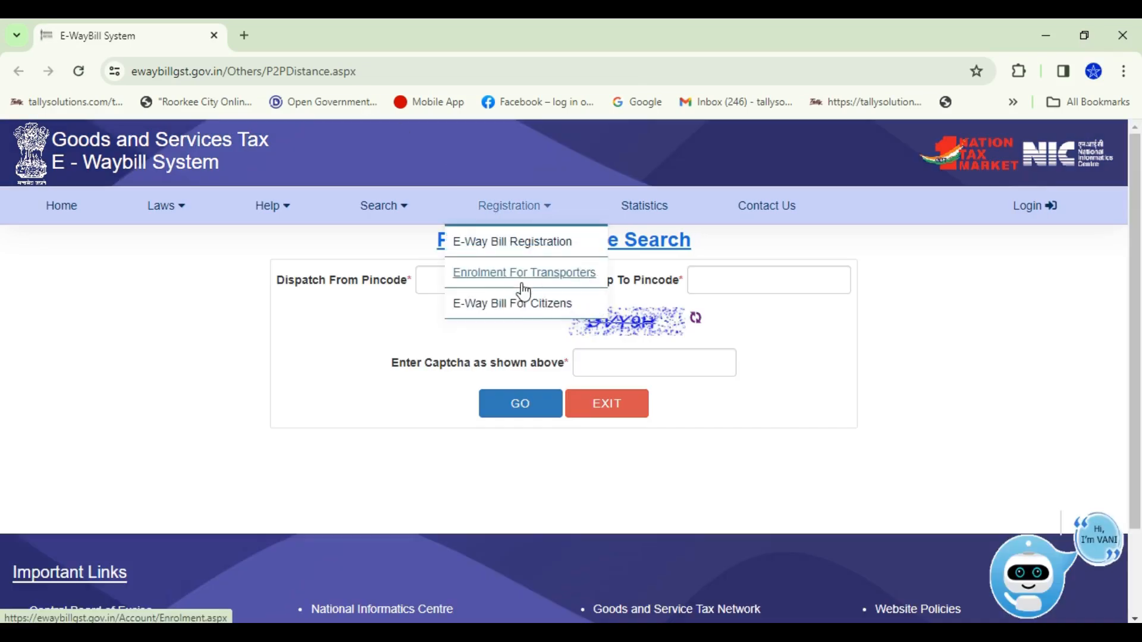
# Get the 247667 to 248001 distance (71 Kms), solving the captcha, and return to TallyPrime
pyautogui.click(448, 283)
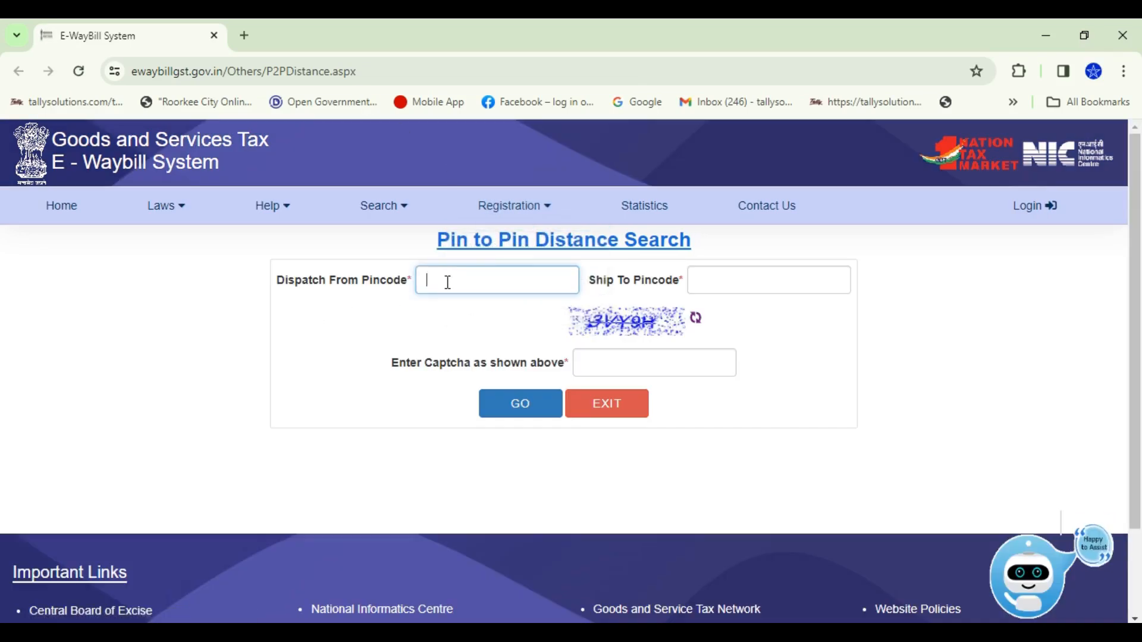
pyautogui.write('247667')
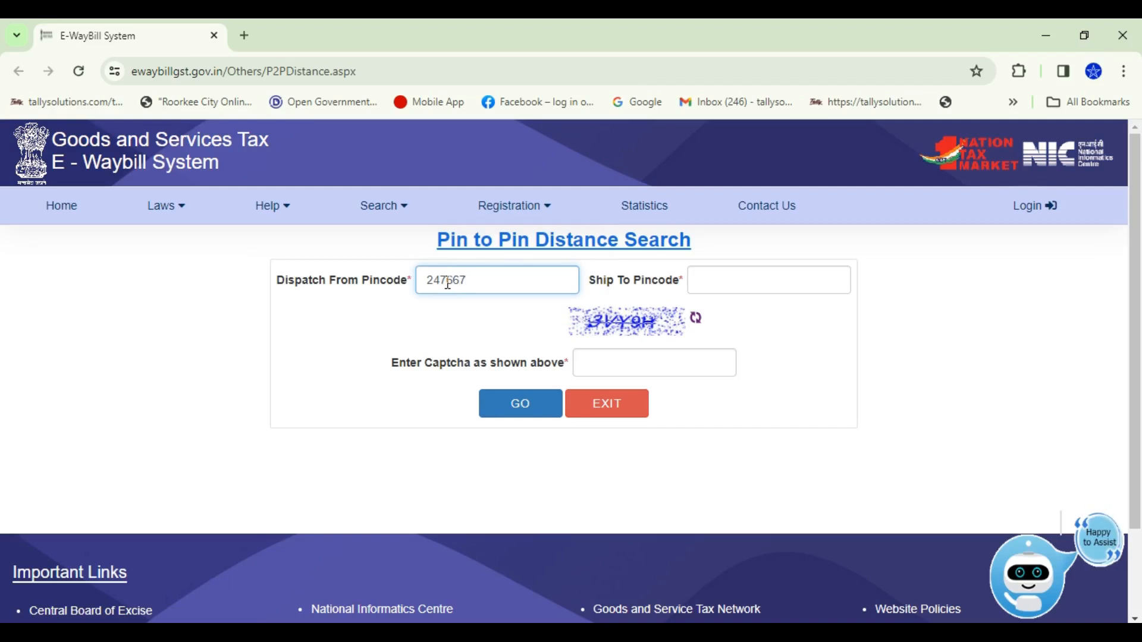
pyautogui.press('Tab')
pyautogui.write('2')
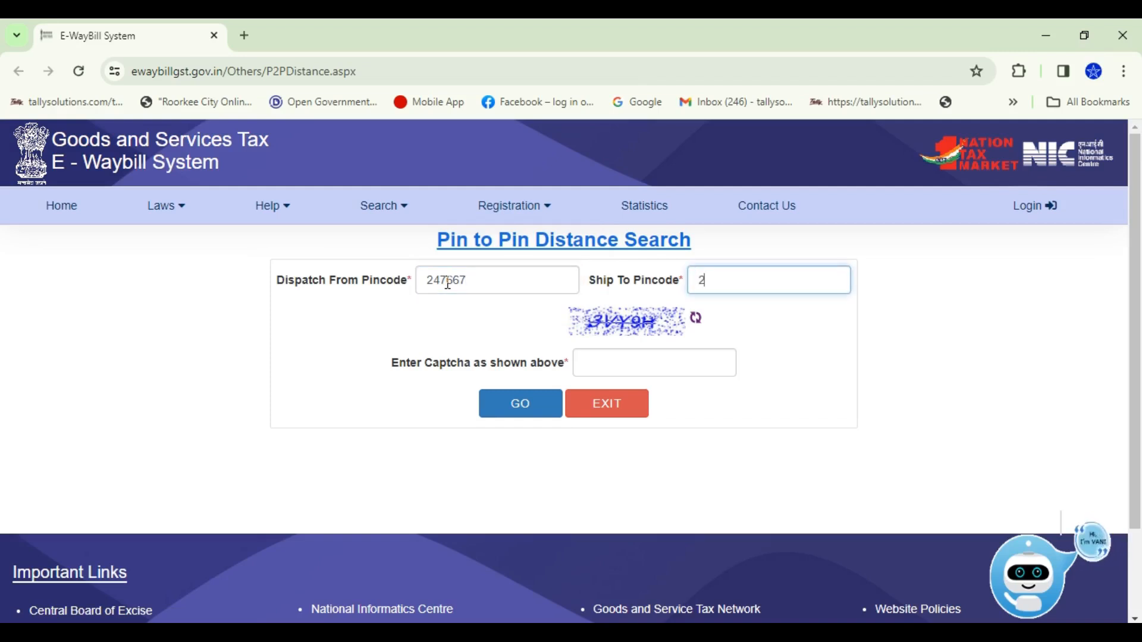
pyautogui.write('48001')
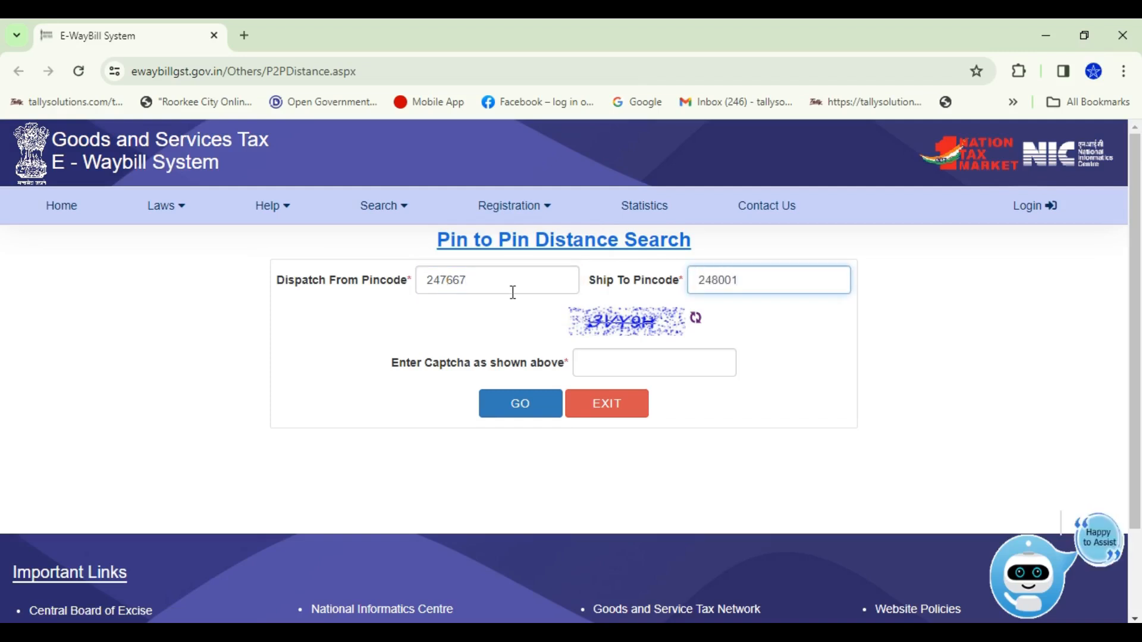
pyautogui.click(595, 369)
pyautogui.write('3')
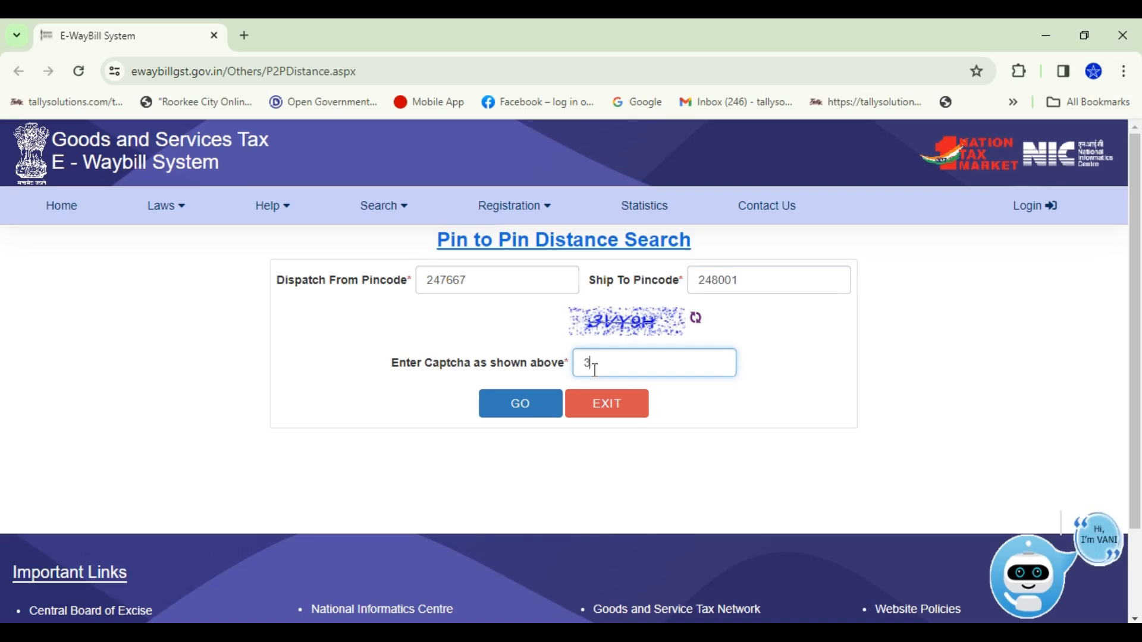
pyautogui.write('VY9H')
pyautogui.click(535, 412)
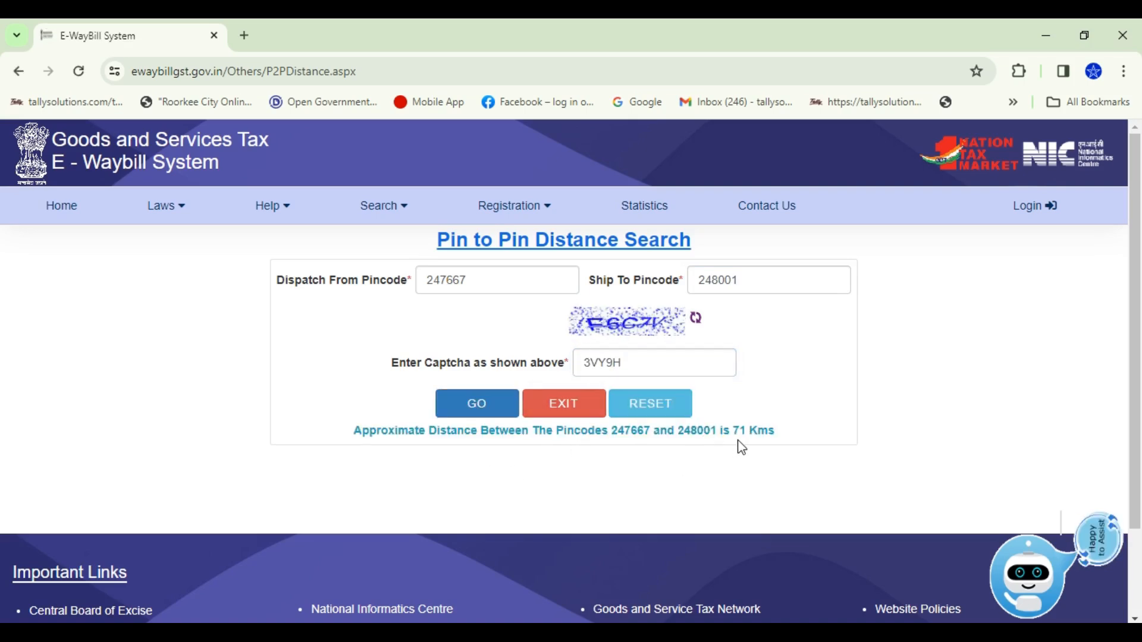
pyautogui.doubleClick(738, 431)
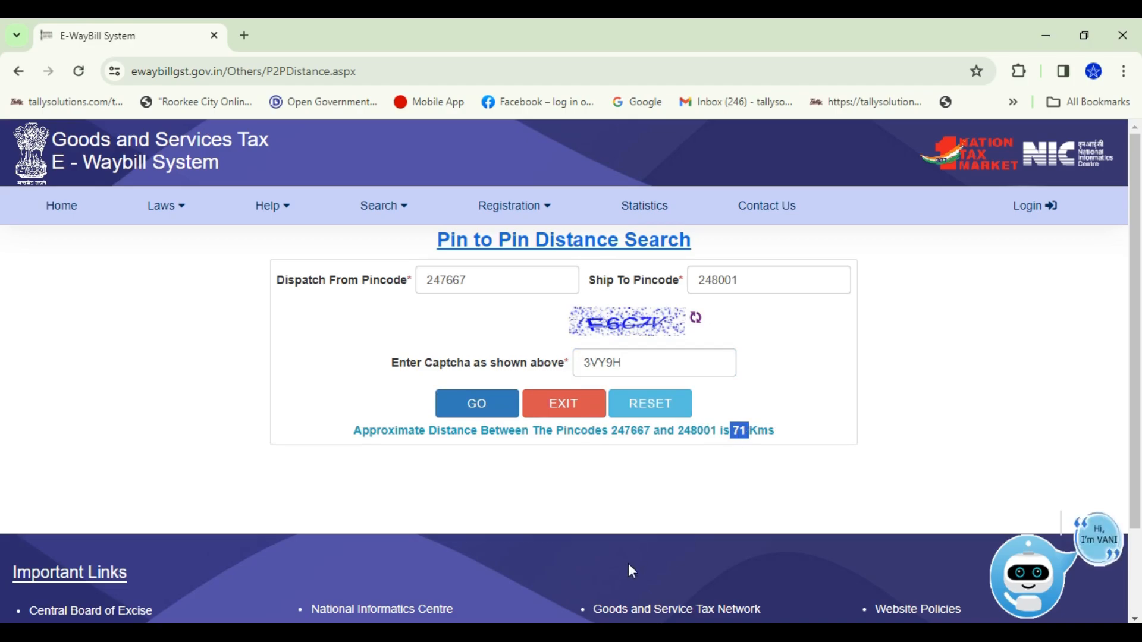
pyautogui.hotkey('alt', 'Tab')
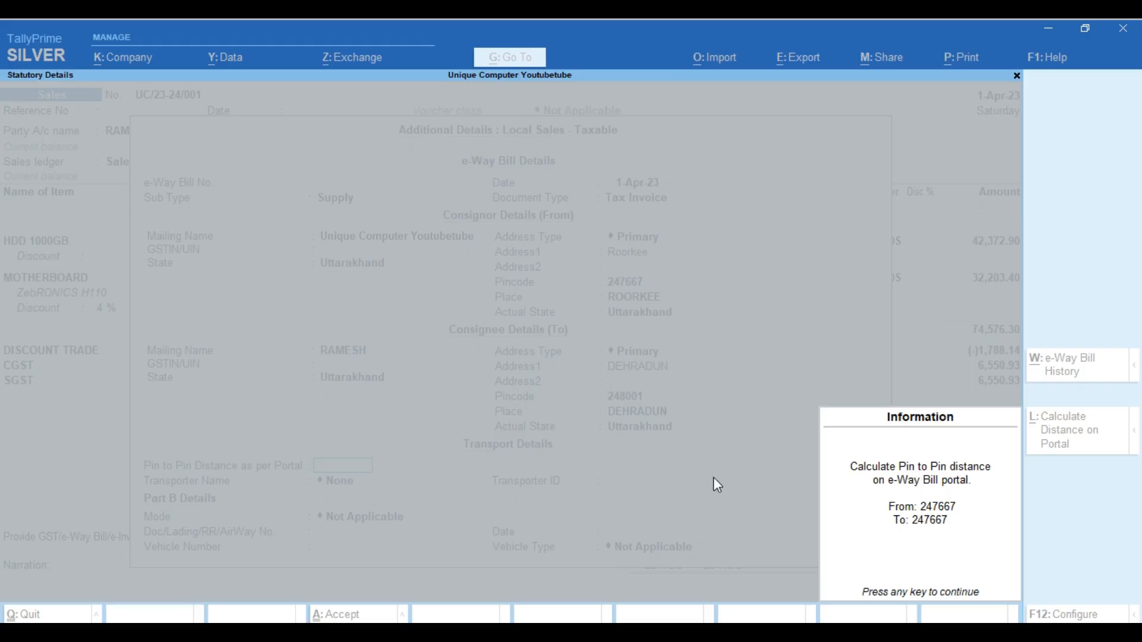
# Enter a 71 km pin-to-pin distance and create the new transporter JASWANT TRANSPORT
pyautogui.press('Return')
pyautogui.write('71')
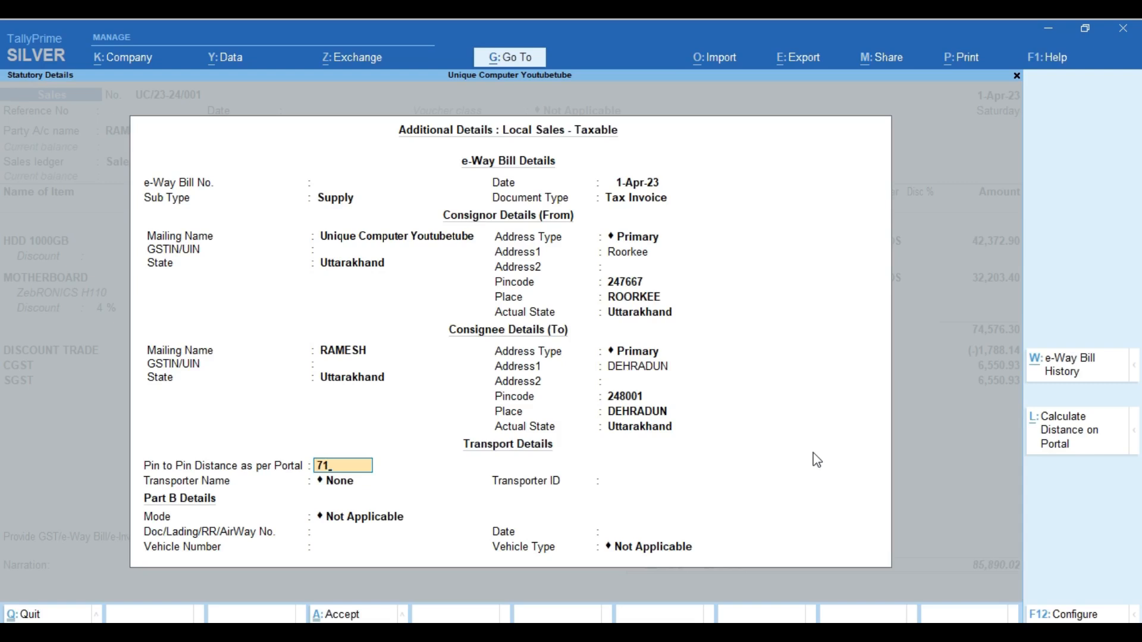
pyautogui.press('Return')
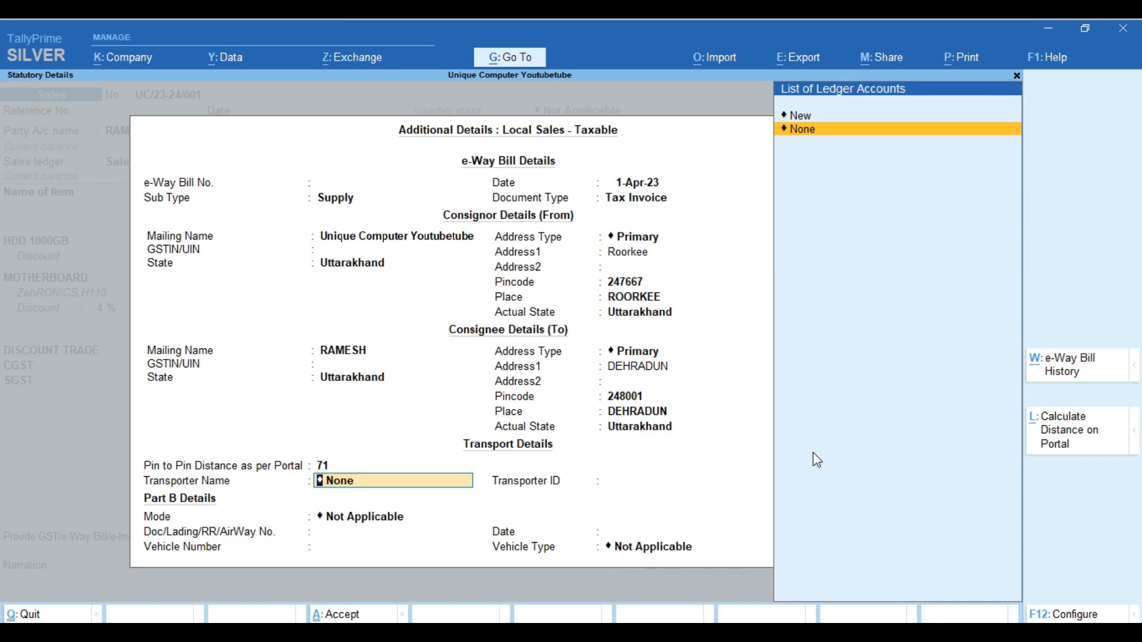
pyautogui.press('Up')
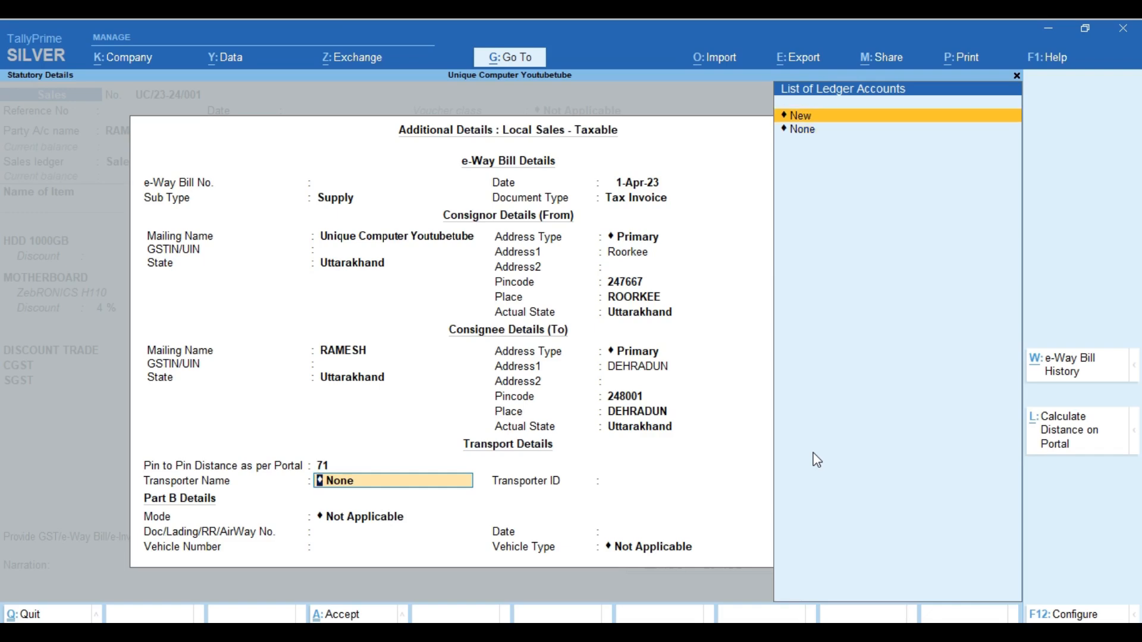
pyautogui.press('Return')
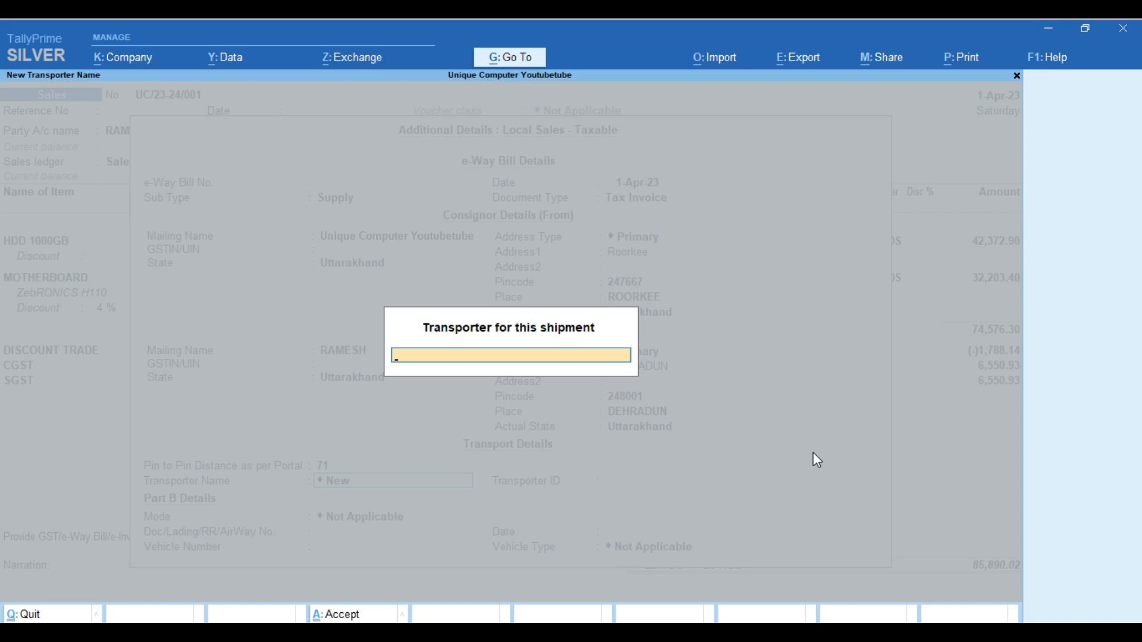
pyautogui.write('JASWANT TRAN')
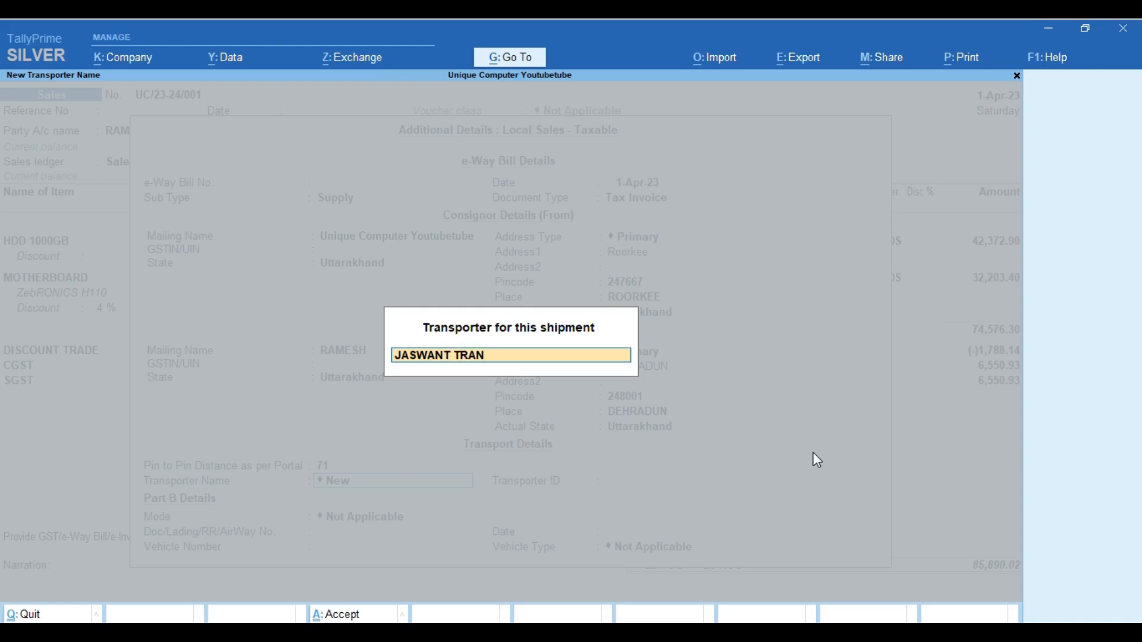
pyautogui.write('SPORT')
pyautogui.press('Return')
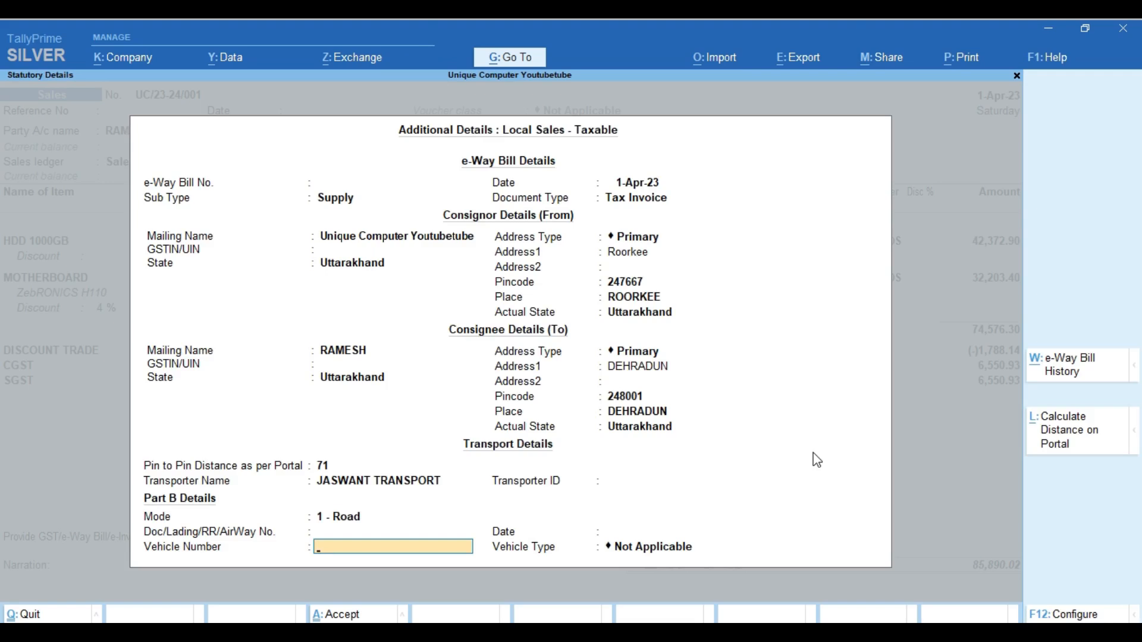
pyautogui.write('UK178888')
pyautogui.press('Return')
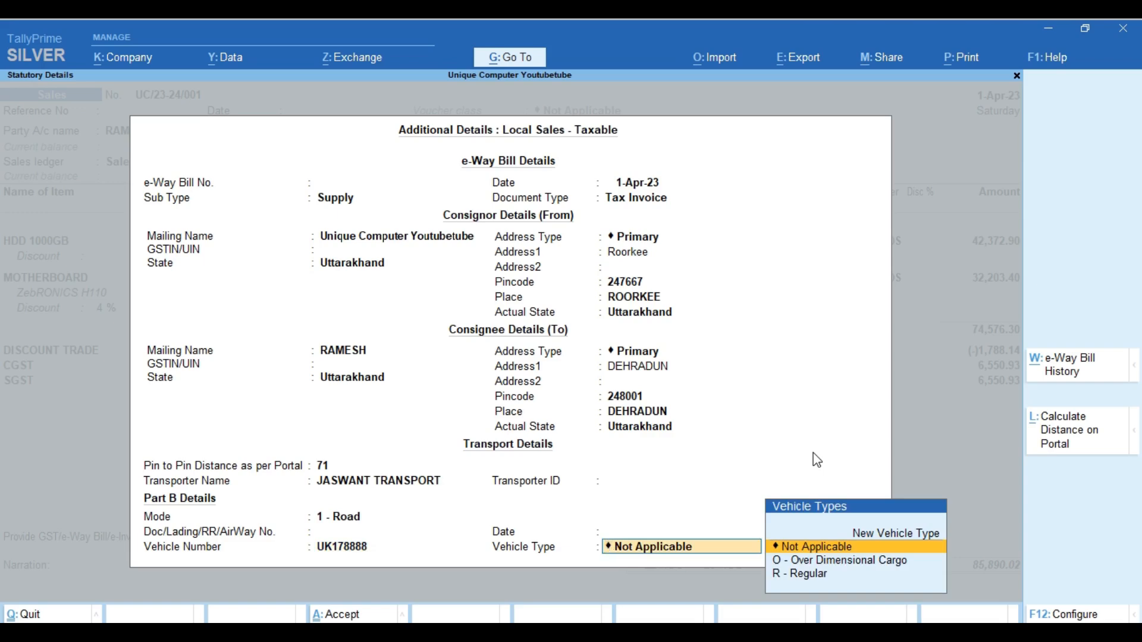
pyautogui.press('BackSpace')
pyautogui.press('BackSpace')
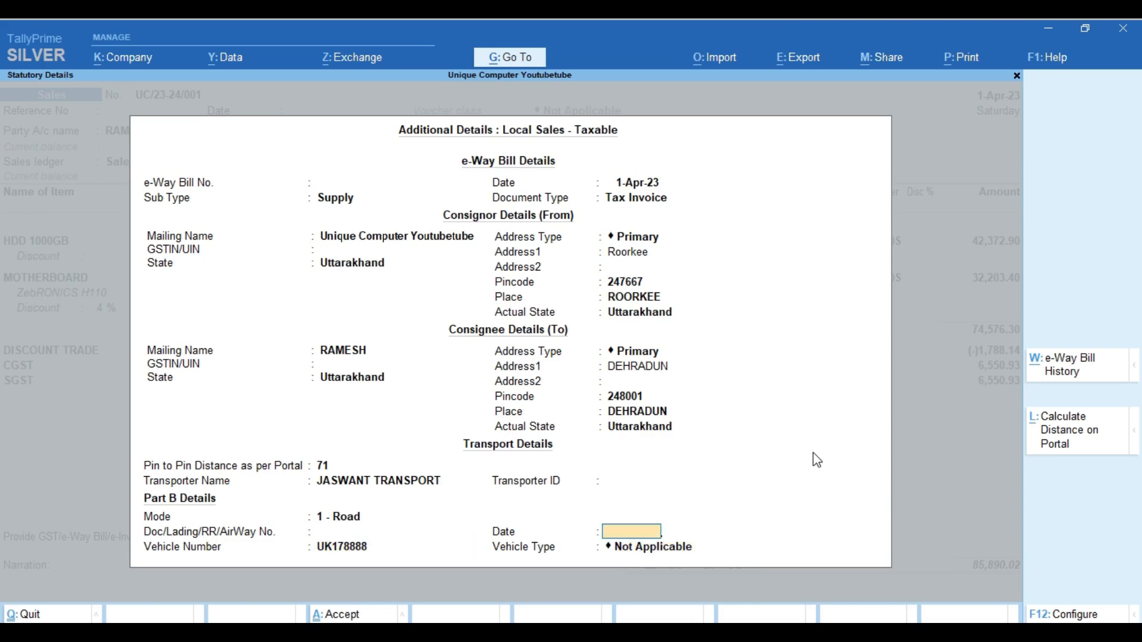
pyautogui.write('1-4')
pyautogui.press('Return')
pyautogui.press('Return')
pyautogui.press('Down')
pyautogui.press('Down')
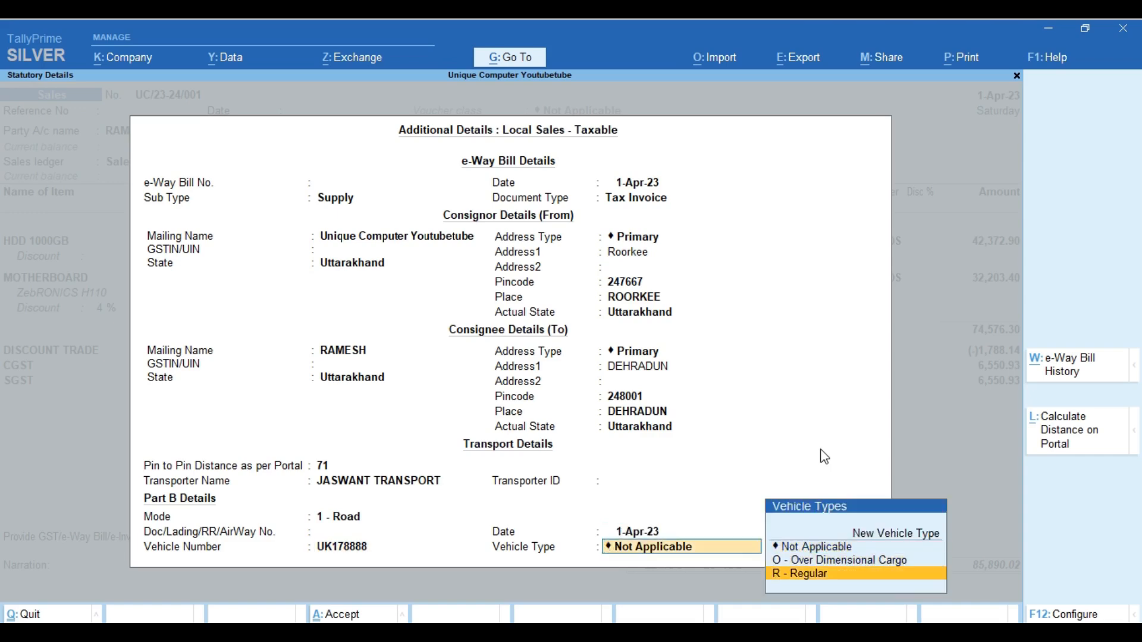
pyautogui.press('Return')
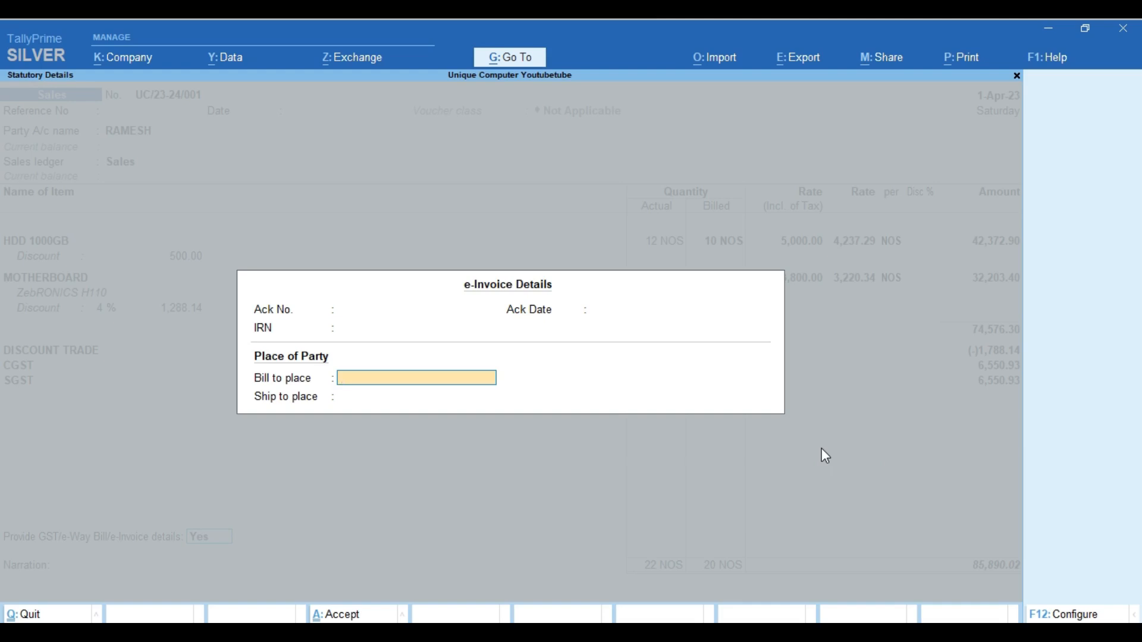
# Enter DEHRADUN as both bill-to and ship-to place, replacing the initial ROORKEE entry
pyautogui.write('ROORKEE')
pyautogui.press('Return')
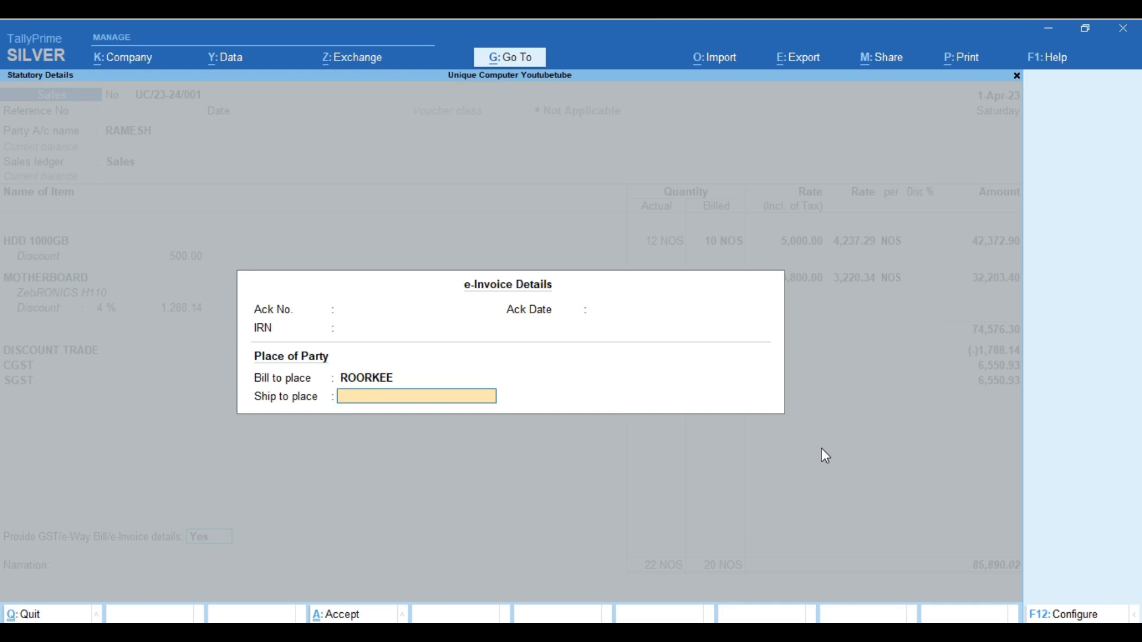
pyautogui.press('BackSpace')
pyautogui.write('DEHRADUN')
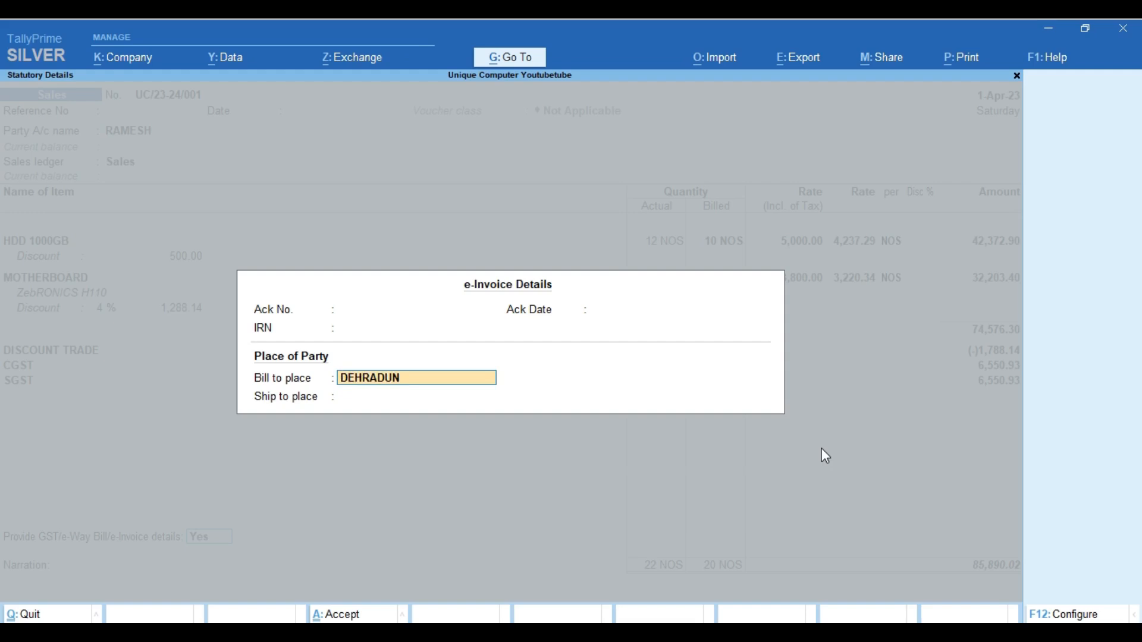
pyautogui.press('Return')
pyautogui.write('DEHRADUN')
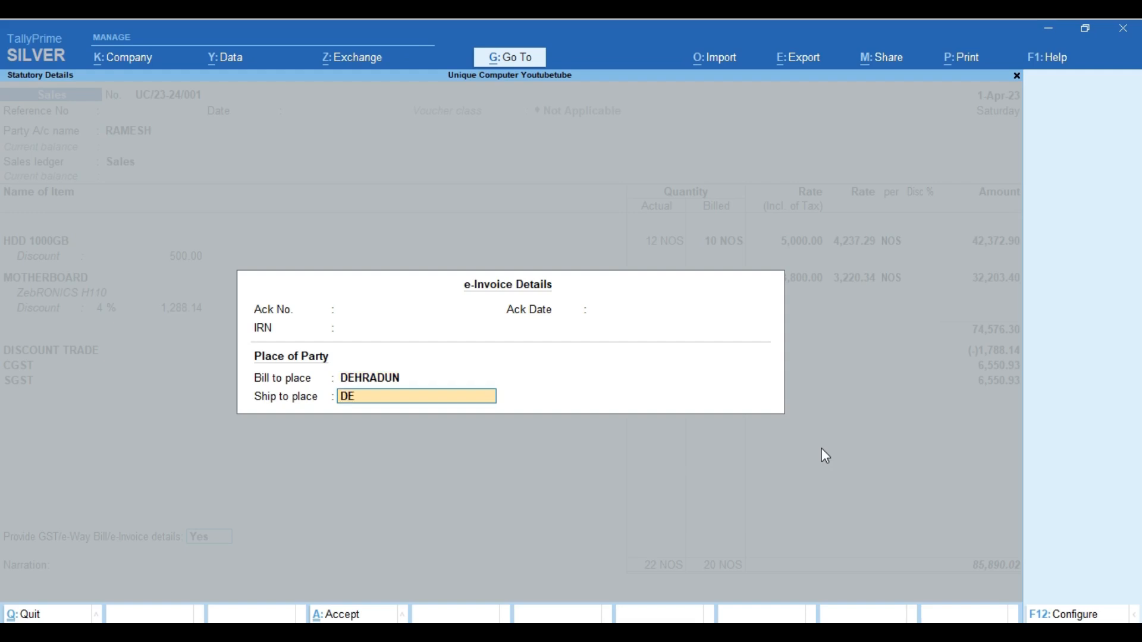
pyautogui.press('BackSpace')
pyautogui.write('UN')
pyautogui.press('Return')
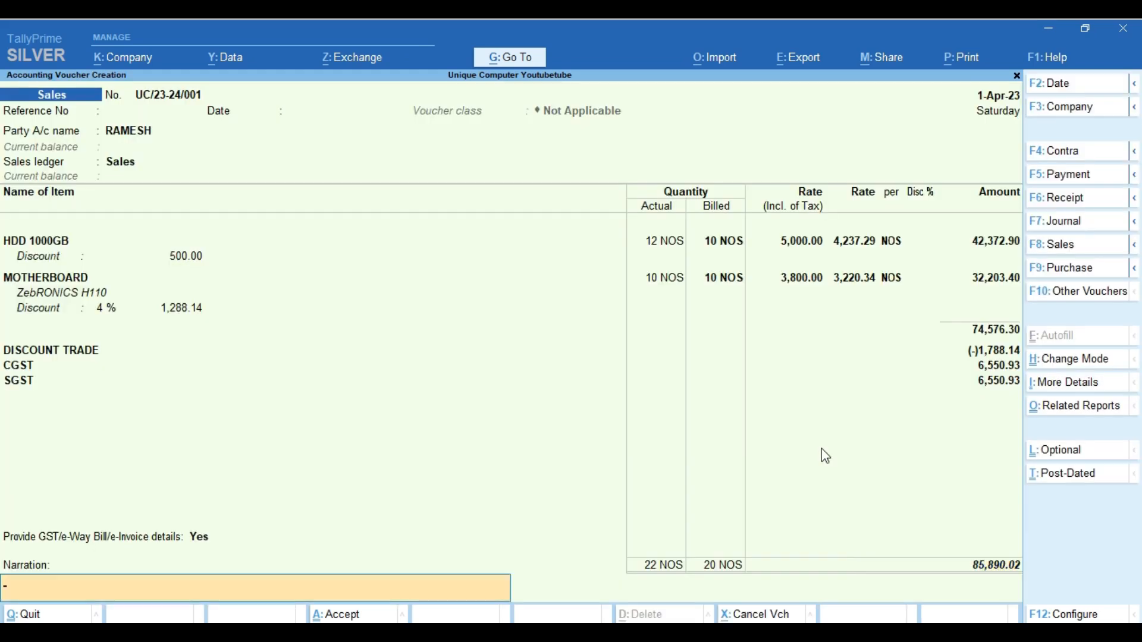
# Accept the sales voucher, dismiss the e-invoice warning and decline the payment QR prompt
pyautogui.press('Return')
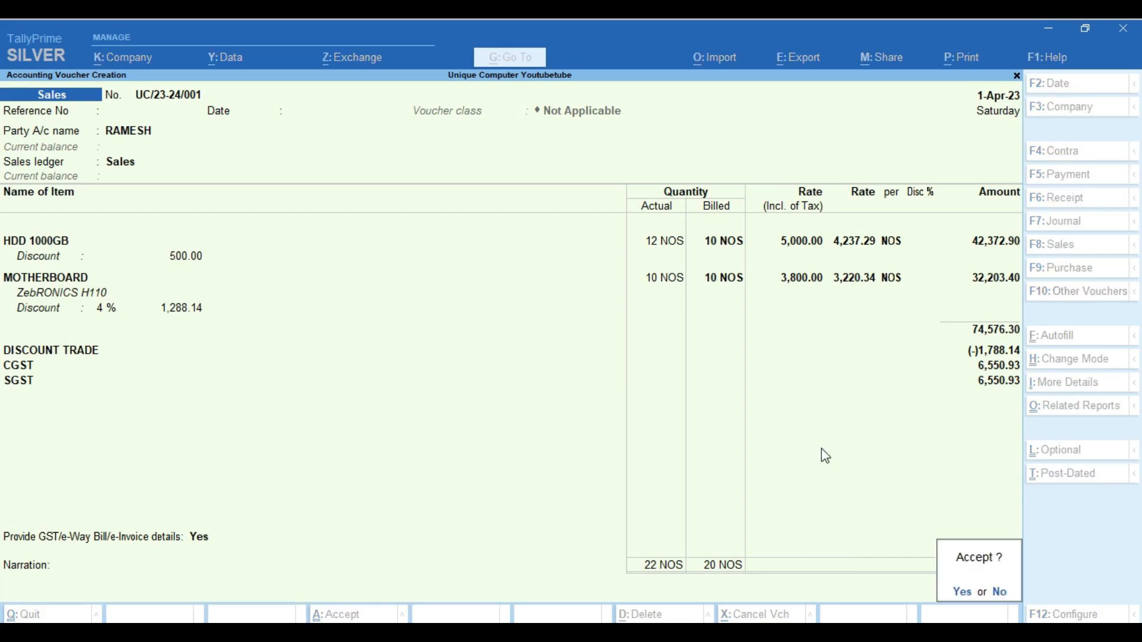
pyautogui.press('Return')
pyautogui.press('Return')
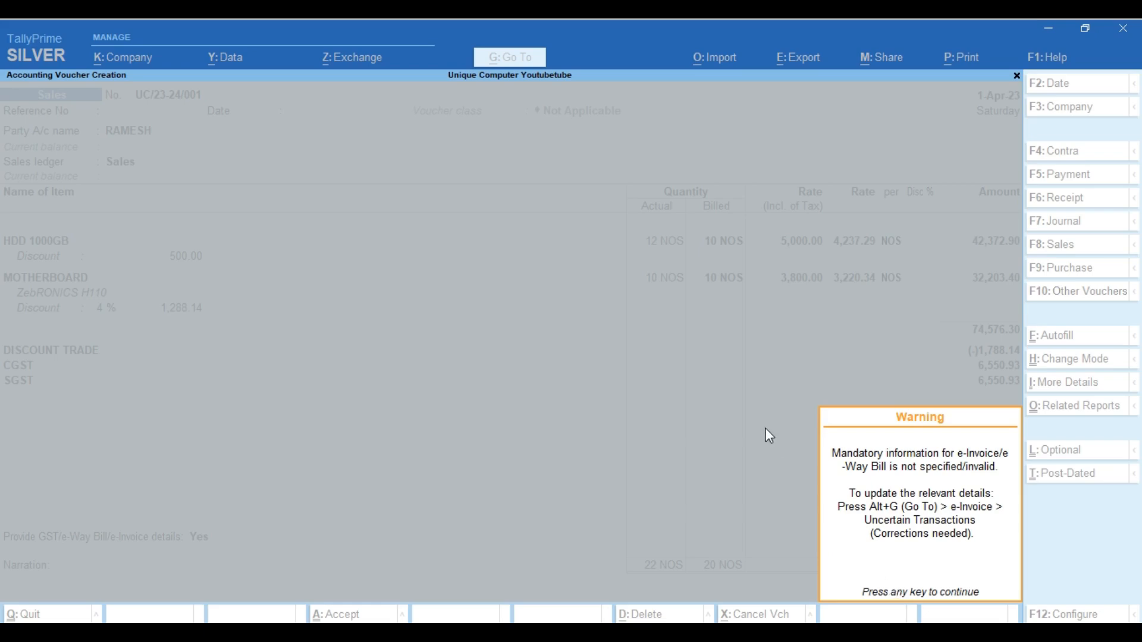
pyautogui.press('Return')
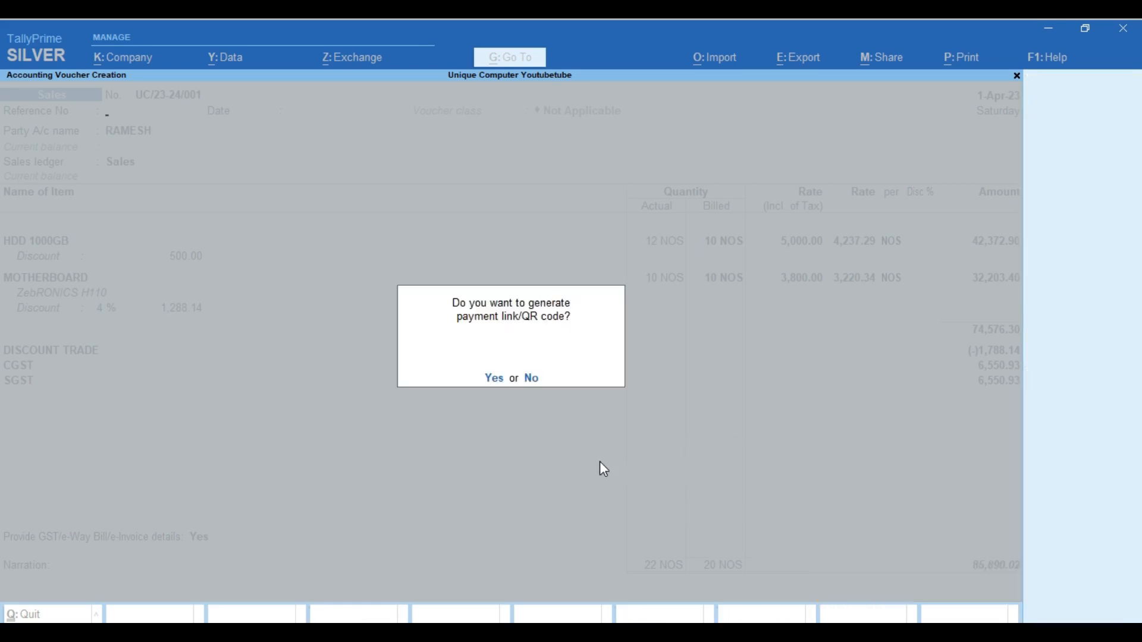
pyautogui.press('n')
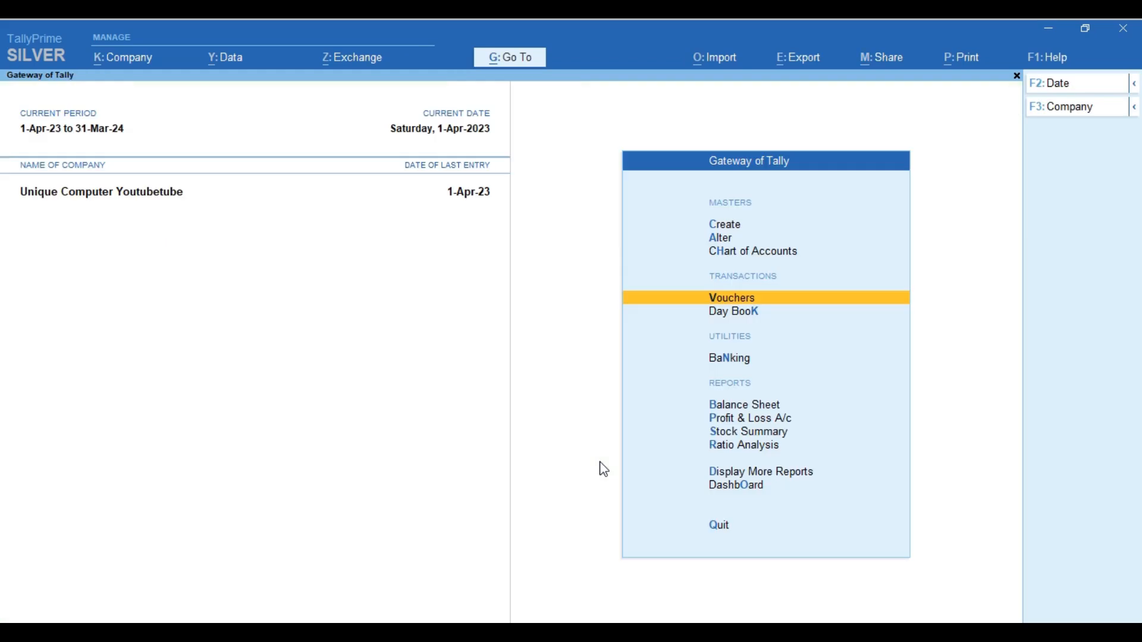
# Go to GST Reports > e-Way Bill > Uncertain Transactions and open the Uttarakhand registration details
pyautogui.press('d')
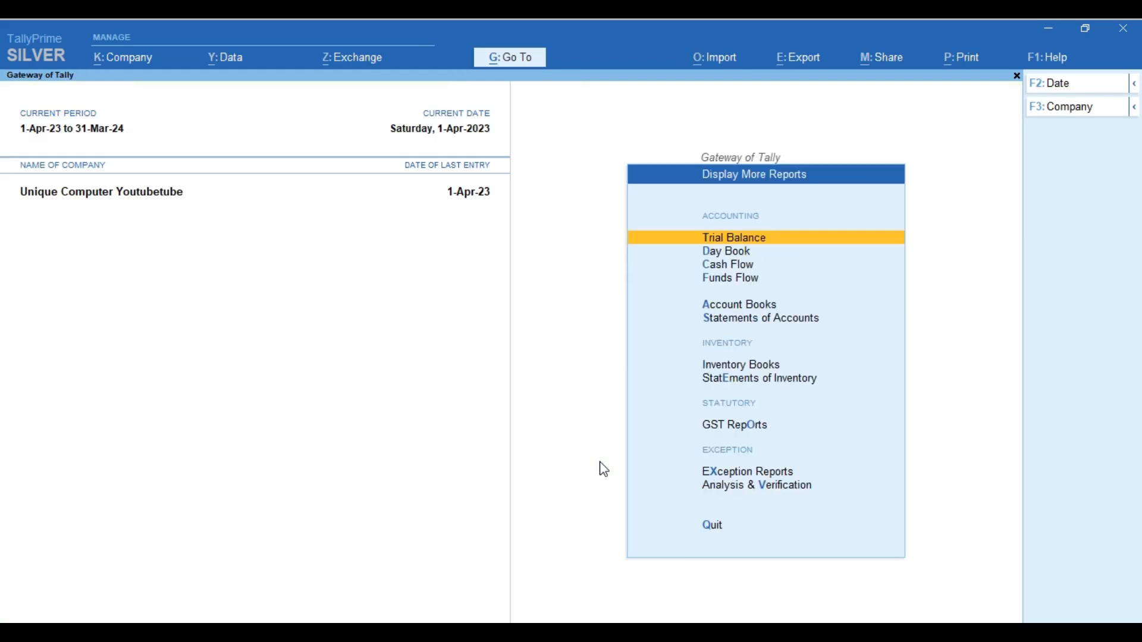
pyautogui.click(722, 425)
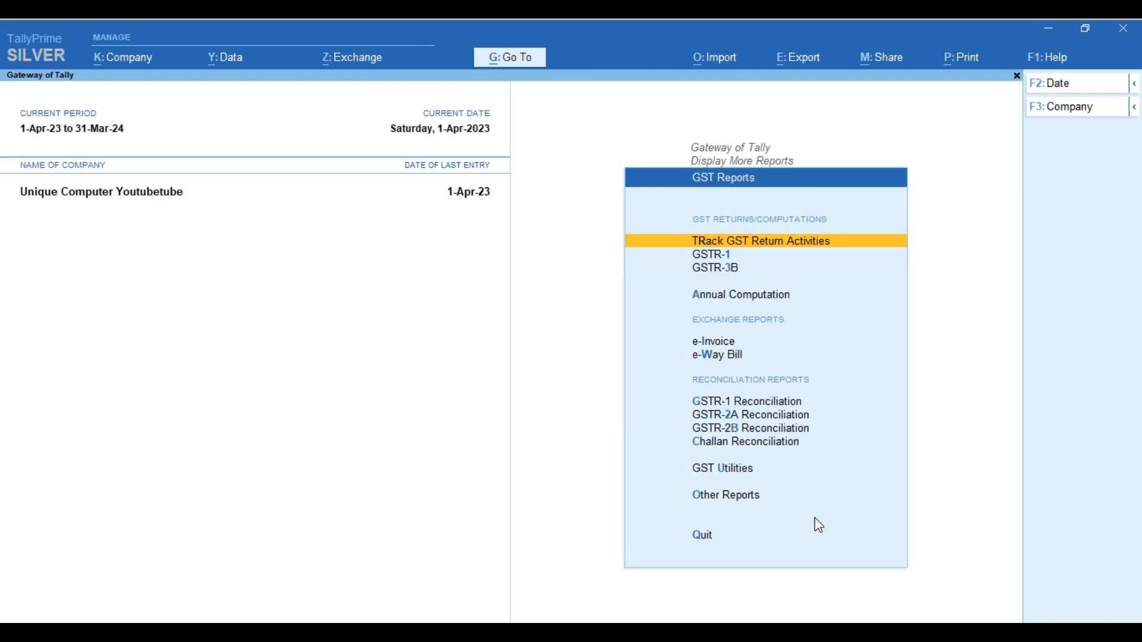
pyautogui.press('Down')
pyautogui.press('Down')
pyautogui.press('Down')
pyautogui.press('Down')
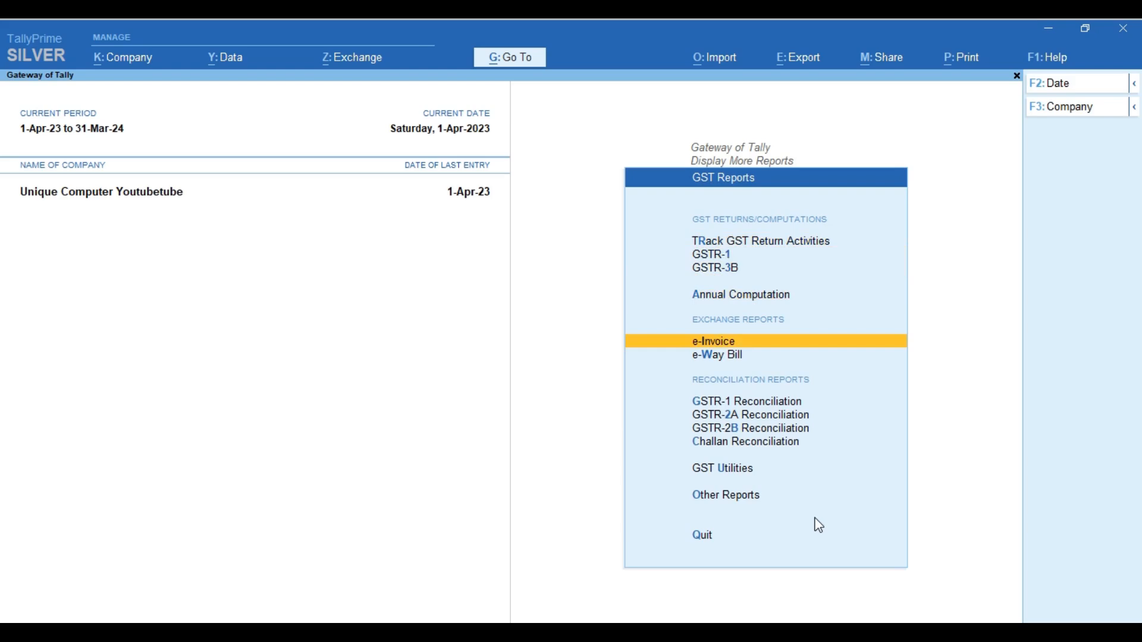
pyautogui.press('Down')
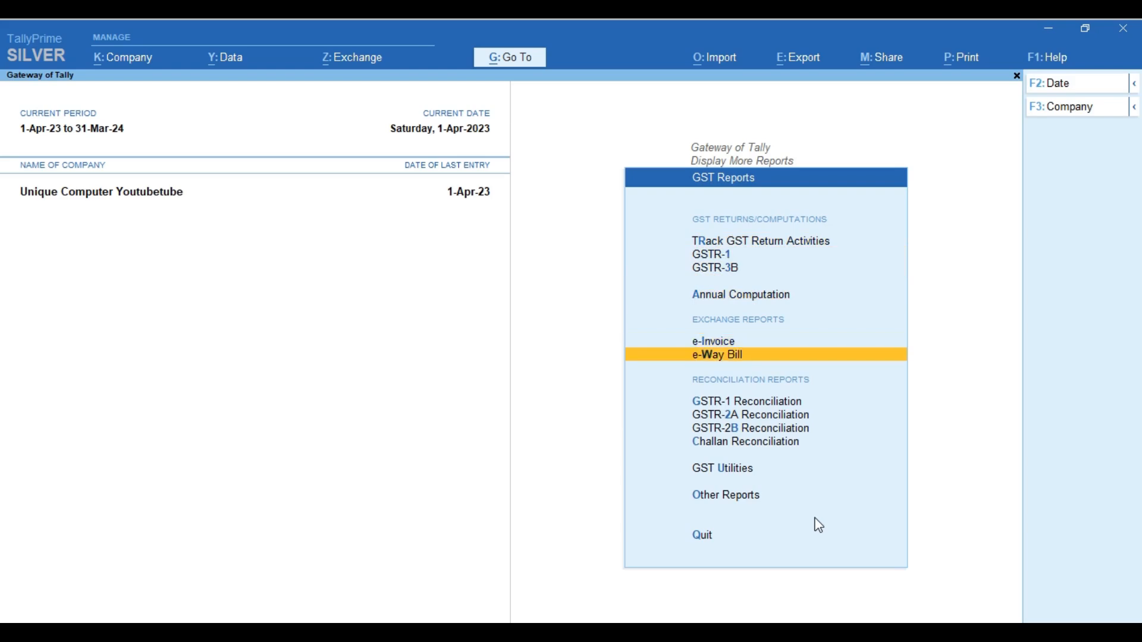
pyautogui.press('Return')
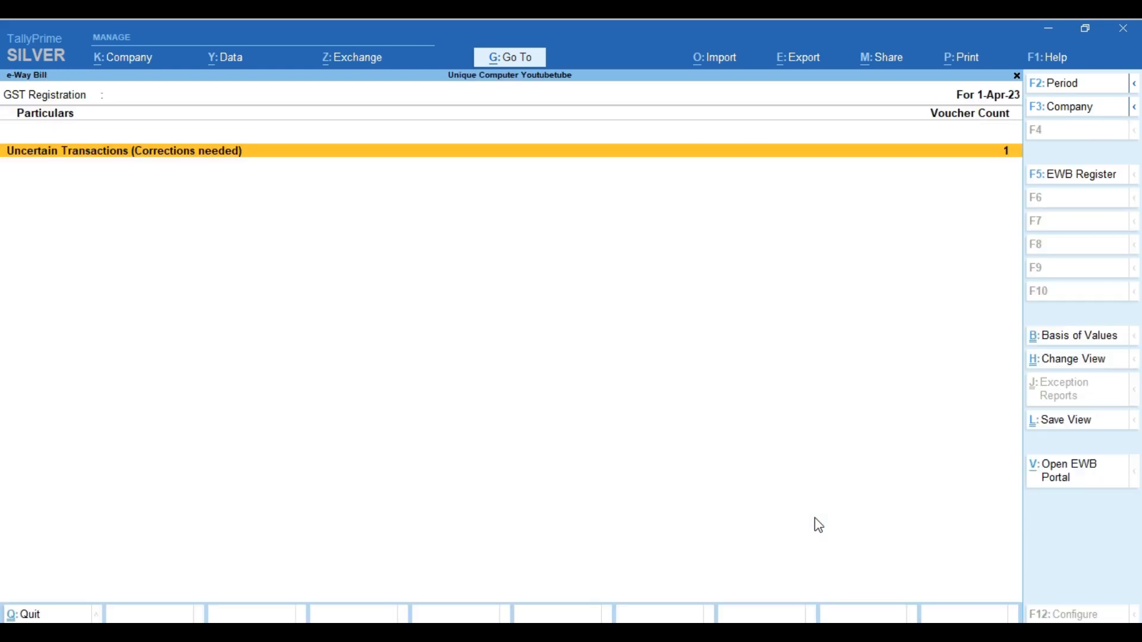
pyautogui.press('Return')
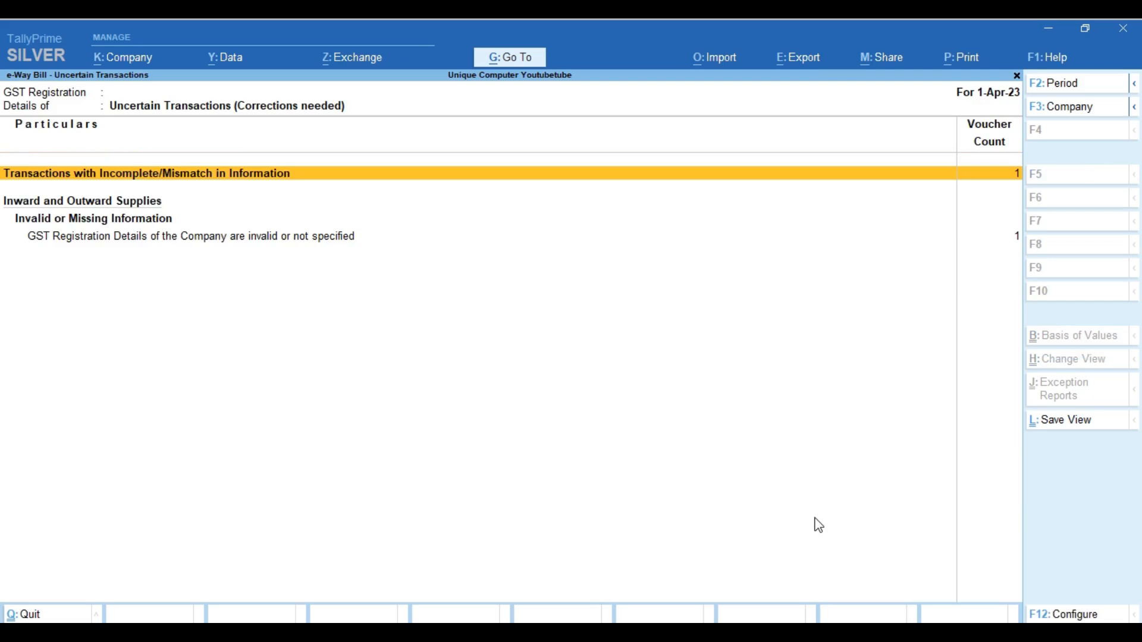
pyautogui.press('Down')
pyautogui.press('Down')
pyautogui.press('Return')
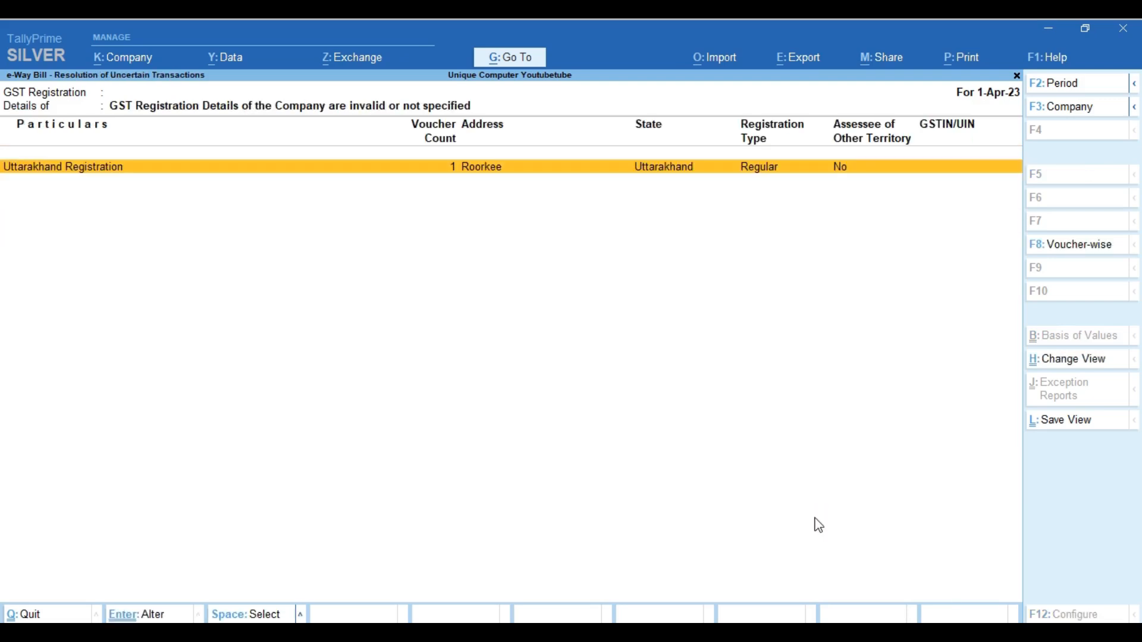
pyautogui.press('Return')
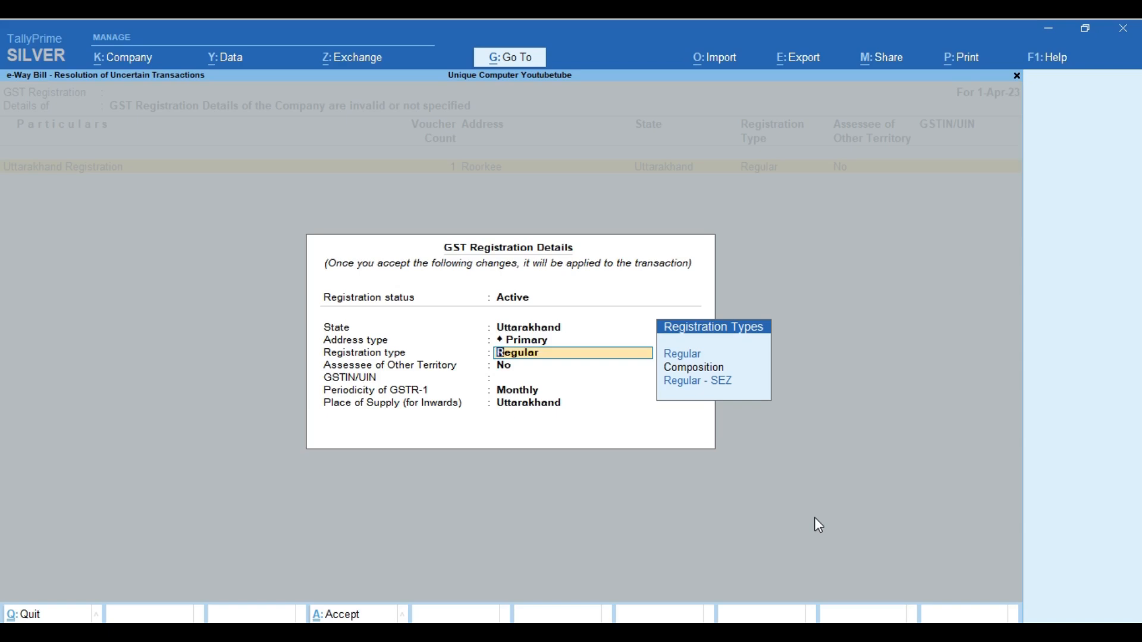
# Enter the company's GSTIN, keeping Regular type, Monthly GSTR-1 periodicity and Uttarakhand
pyautogui.press('Return')
pyautogui.press('Return')
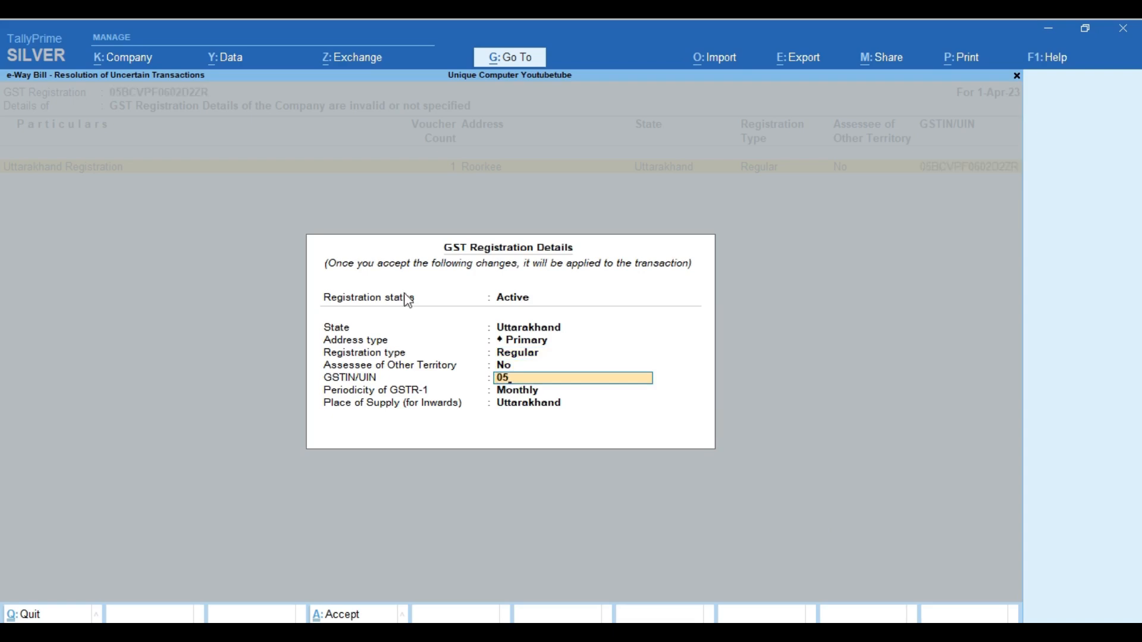
pyautogui.press('Return')
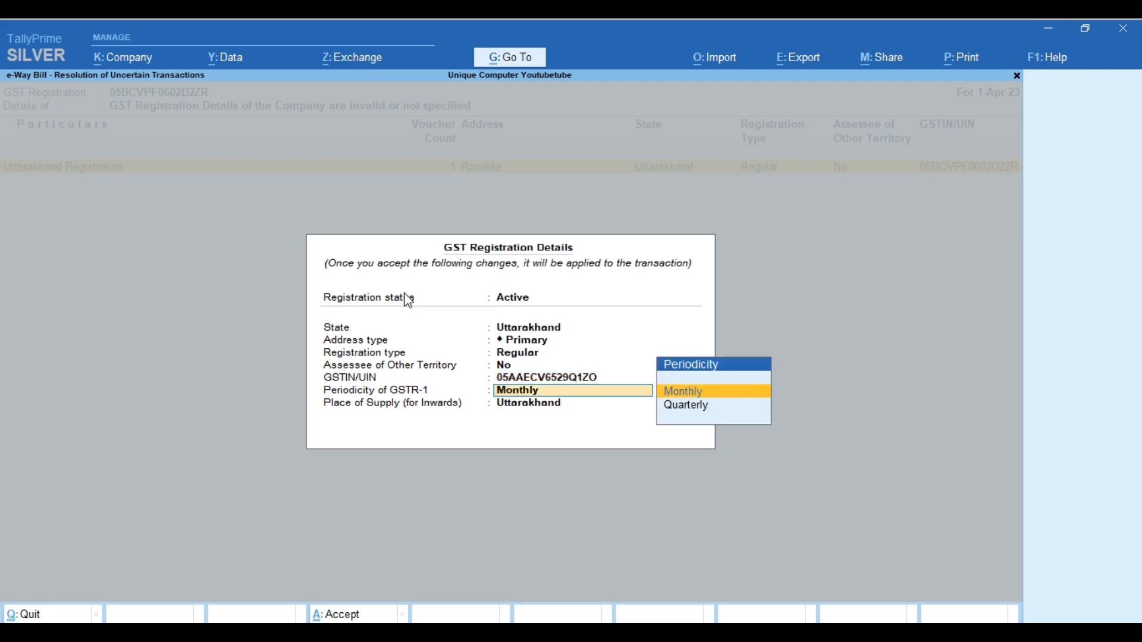
pyautogui.press('Return')
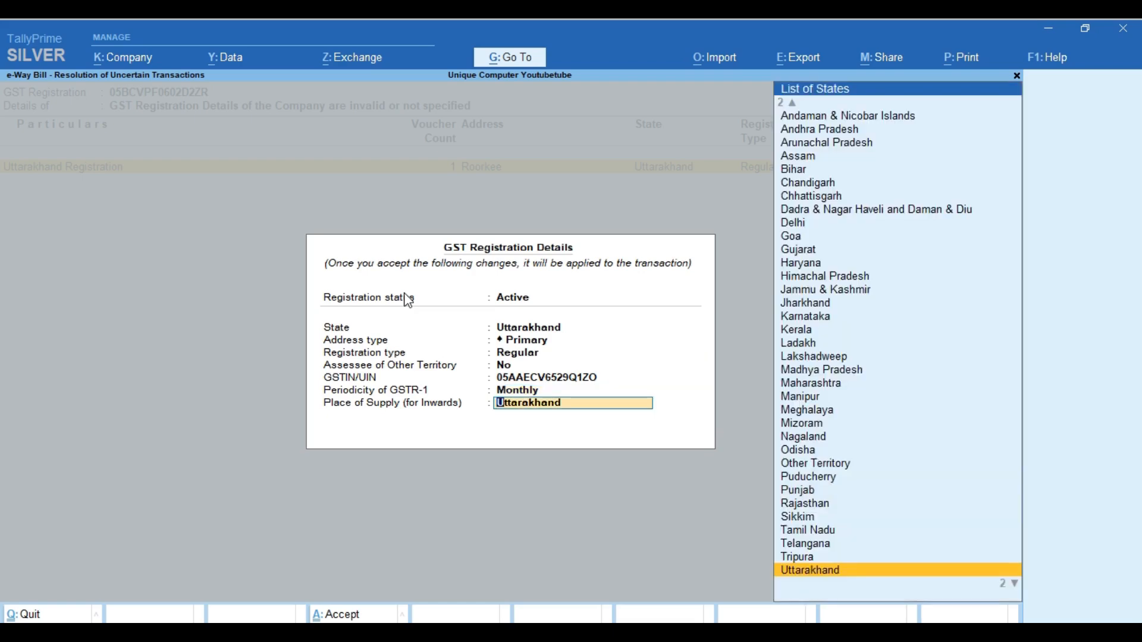
pyautogui.press('Return')
pyautogui.press('Return')
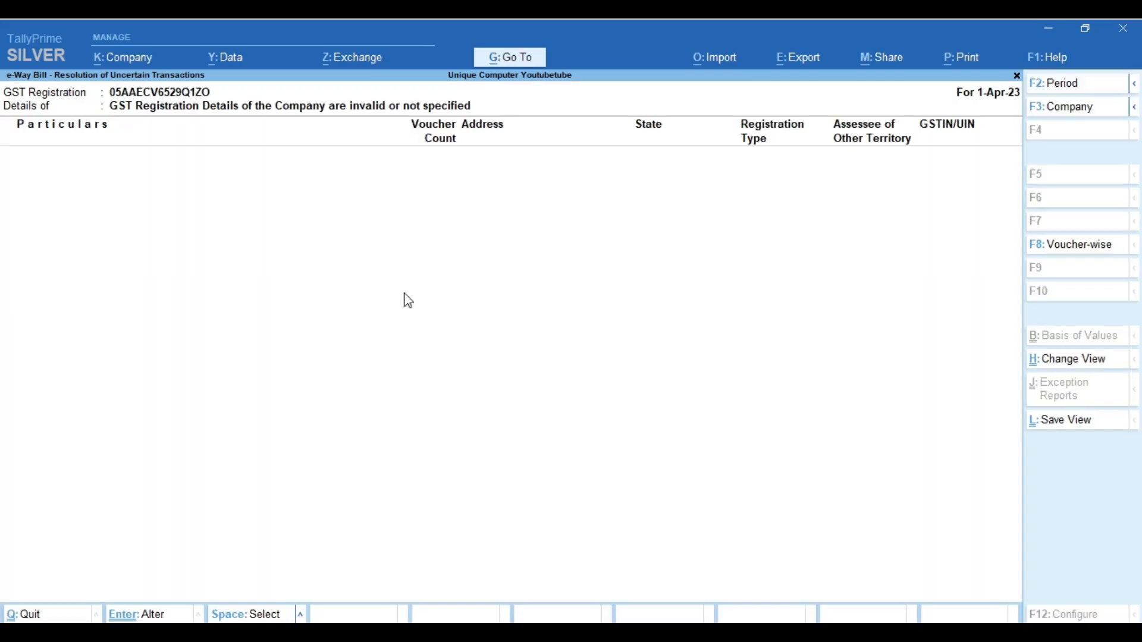
# Return to Uncertain Transactions and open the flagged RAMESH sales voucher for alteration
pyautogui.press('Escape')
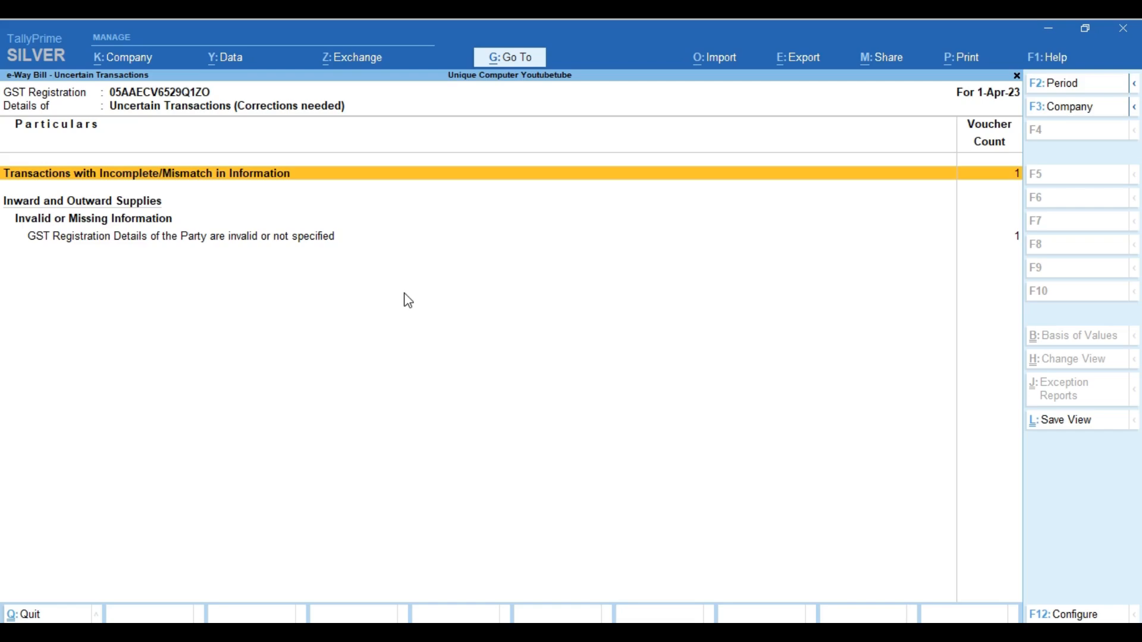
pyautogui.press('Return')
pyautogui.press('Return')
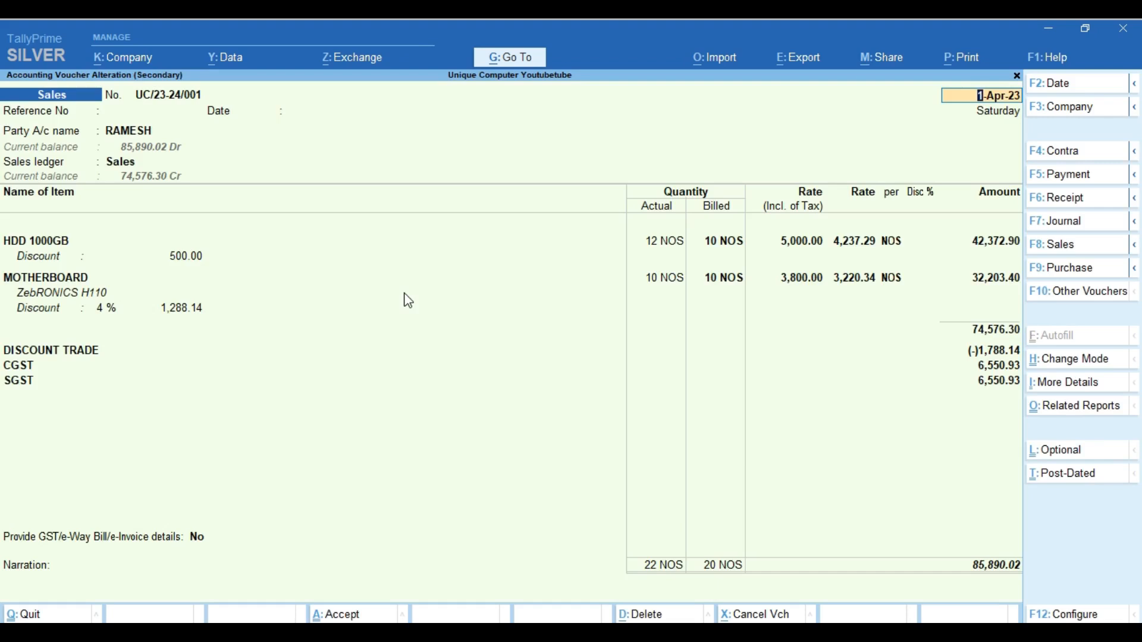
pyautogui.press('Return')
pyautogui.press('Return')
pyautogui.press('Return')
# Enter the buyer's GSTIN in Party Details and accept the place of supply
pyautogui.press('Return')
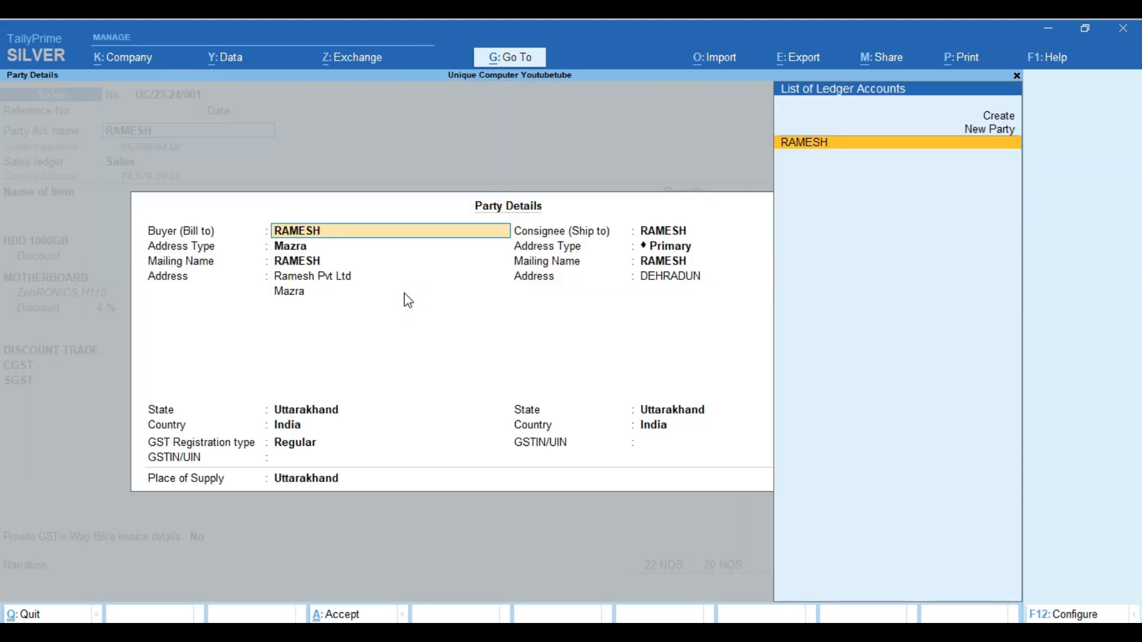
pyautogui.press('Return')
pyautogui.press('Return')
pyautogui.press('Return')
pyautogui.press('Return')
pyautogui.press('Return')
pyautogui.press('Return')
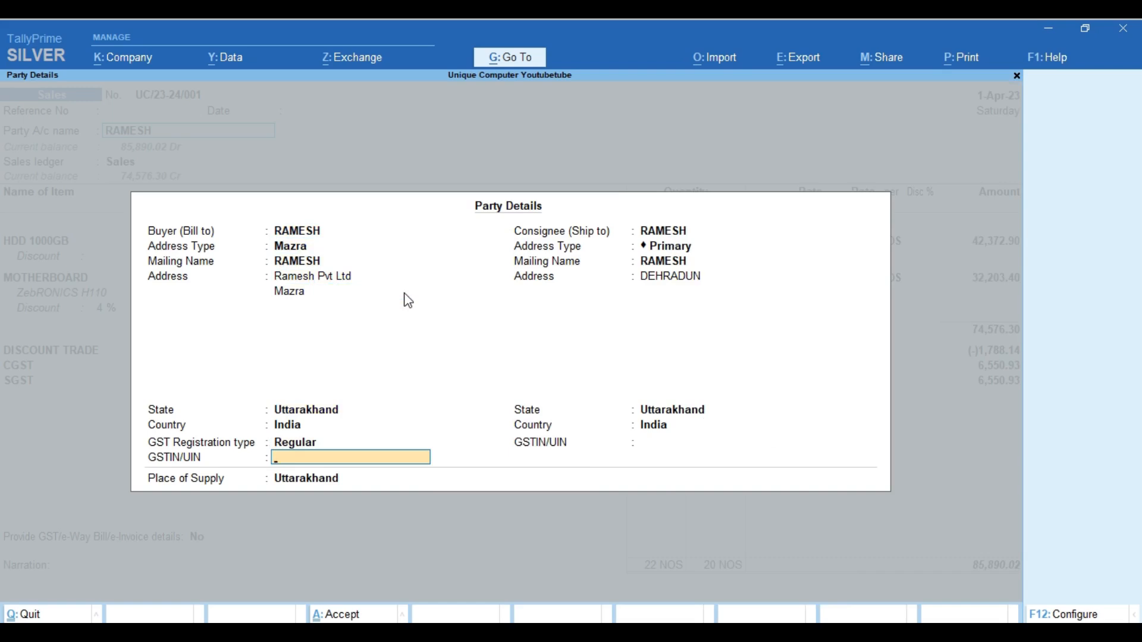
pyautogui.press('Return')
pyautogui.press('Return')
pyautogui.press('Return')
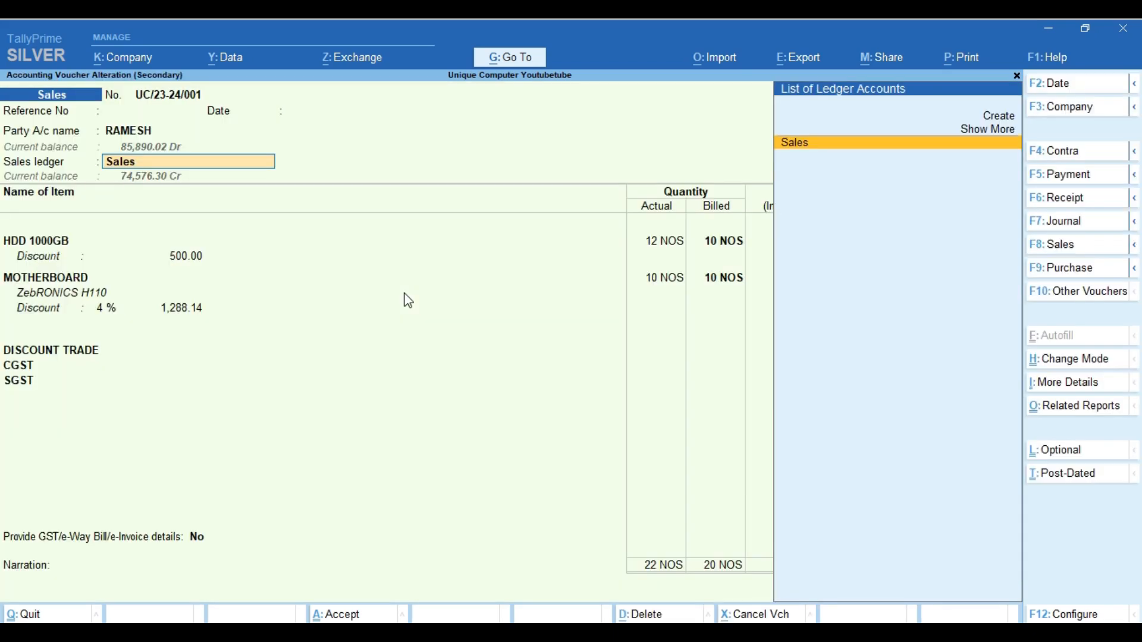
pyautogui.press('Return')
pyautogui.press('Return')
pyautogui.press('Return')
pyautogui.press('Return')
pyautogui.press('Return')
pyautogui.press('Return')
pyautogui.press('Return')
pyautogui.press('Return')
pyautogui.press('Return')
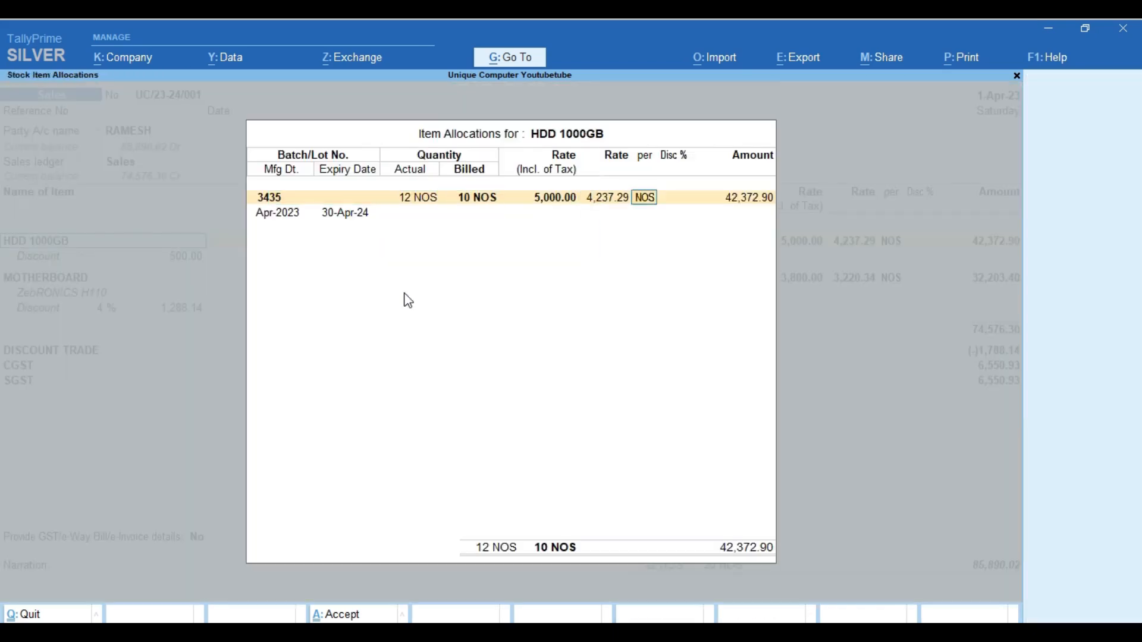
# Confirm the MOTHERBOARD, DISCOUNT TRADE, CGST and SGST lines through to the 85,890.02 total
pyautogui.press('Return')
pyautogui.press('Return')
pyautogui.press('Return')
pyautogui.press('Return')
pyautogui.press('Return')
pyautogui.press('Return')
pyautogui.press('Return')
pyautogui.press('Return')
pyautogui.press('Return')
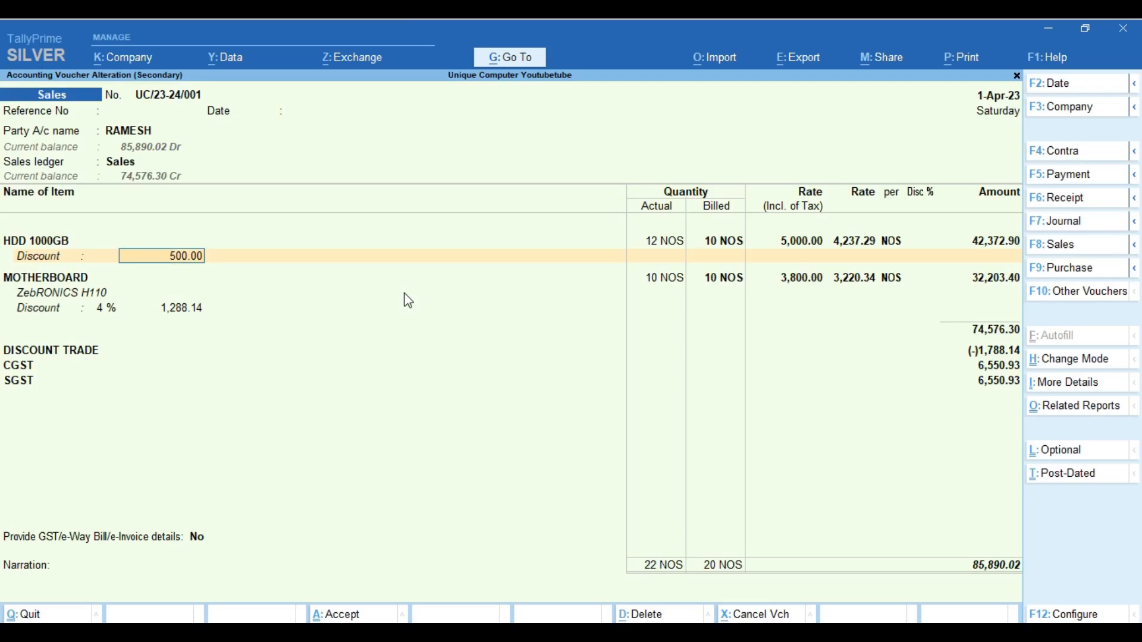
pyautogui.press('Return')
pyautogui.press('Return')
pyautogui.press('Return')
pyautogui.press('Return')
pyautogui.press('Return')
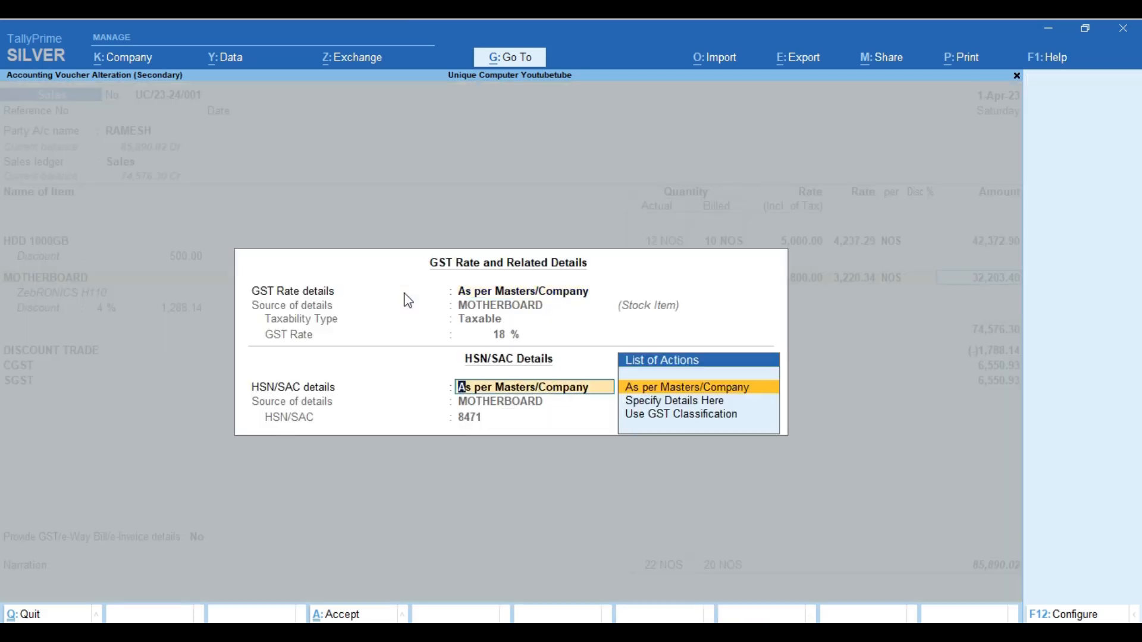
pyautogui.press('Return')
pyautogui.press('Return')
pyautogui.press('Return')
pyautogui.press('Return')
pyautogui.press('Return')
pyautogui.press('Return')
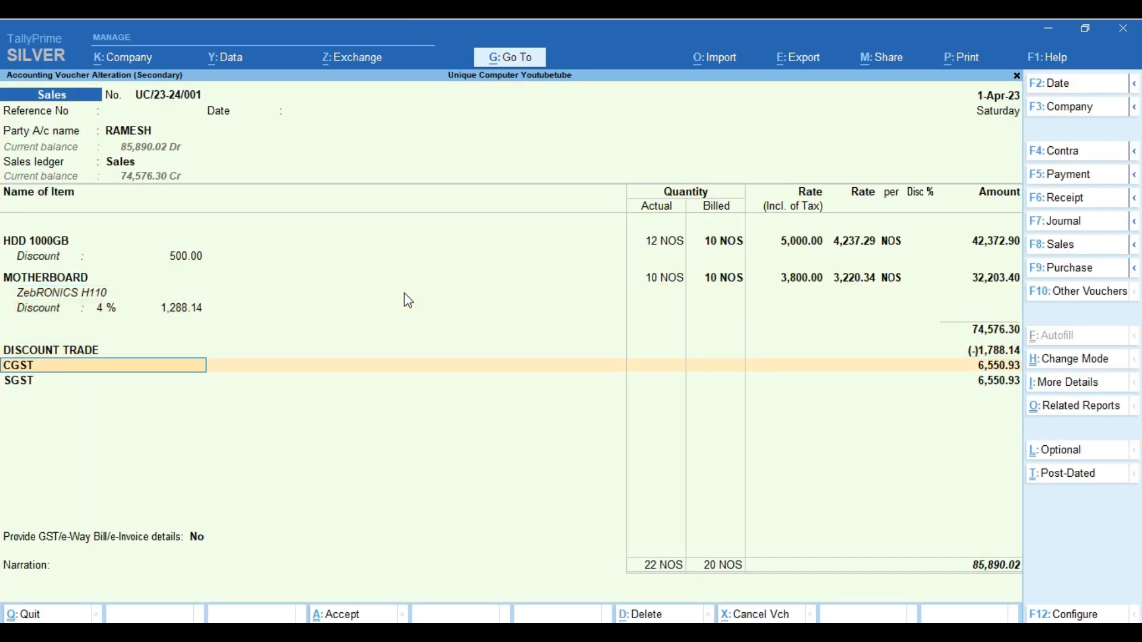
pyautogui.press('Return')
pyautogui.press('BackSpace')
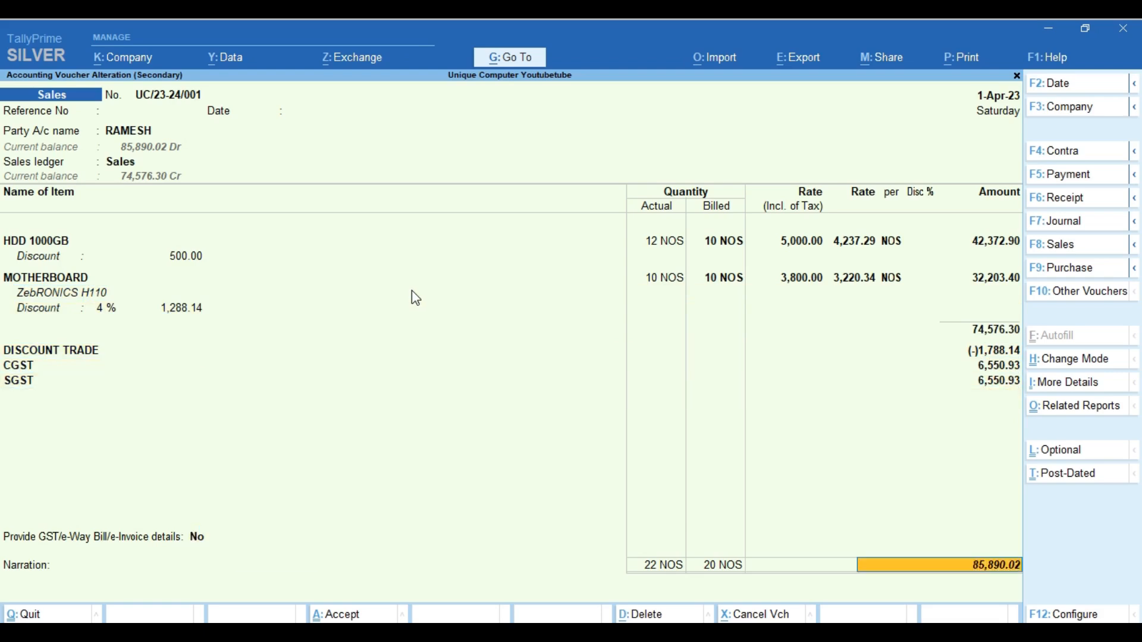
pyautogui.press('Return')
# Enable GST/e-Way Bill details, save the voucher and agree to send it for e-Invoice
pyautogui.press('Down')
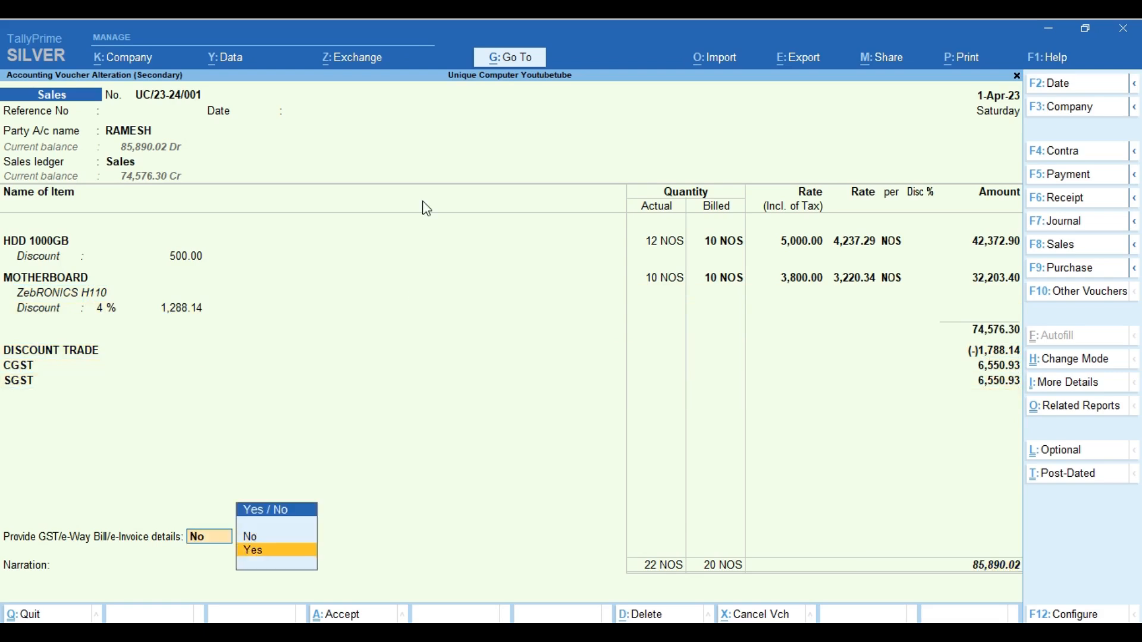
pyautogui.press('Return')
pyautogui.press('Return')
pyautogui.press('Return')
pyautogui.press('Return')
pyautogui.press('Return')
pyautogui.press('Return')
pyautogui.press('Return')
pyautogui.press('Return')
pyautogui.press('Return')
pyautogui.press('Return')
pyautogui.press('Return')
pyautogui.press('Return')
pyautogui.press('Return')
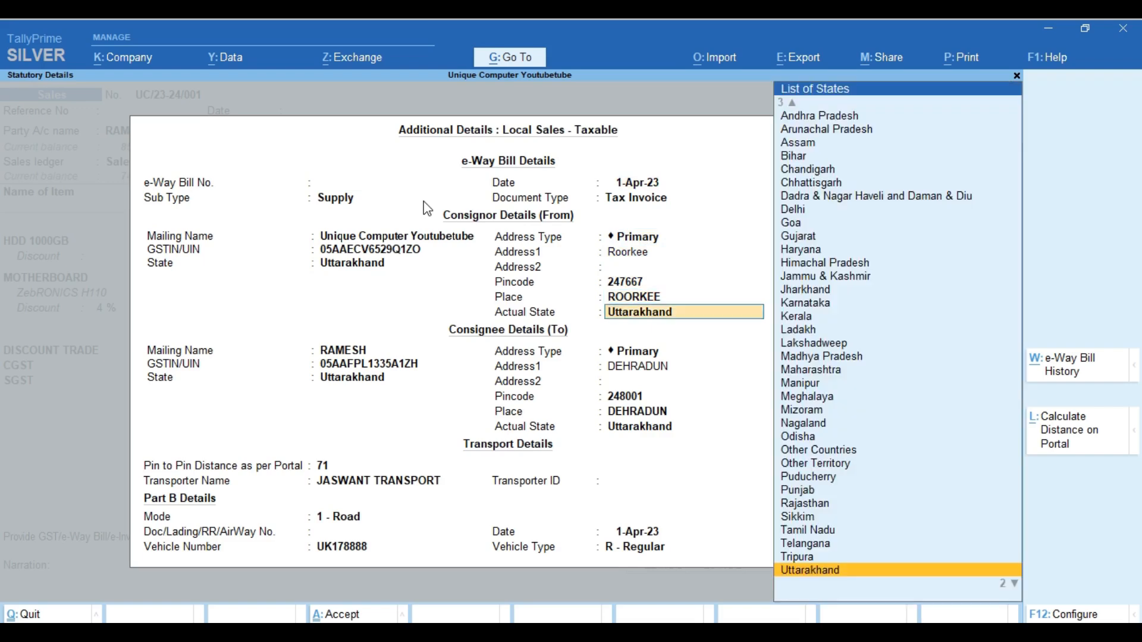
pyautogui.press('Return')
pyautogui.press('Return')
pyautogui.press('Return')
pyautogui.press('Return')
pyautogui.press('Return')
pyautogui.press('Return')
pyautogui.press('Return')
pyautogui.press('Return')
pyautogui.press('Return')
pyautogui.press('Return')
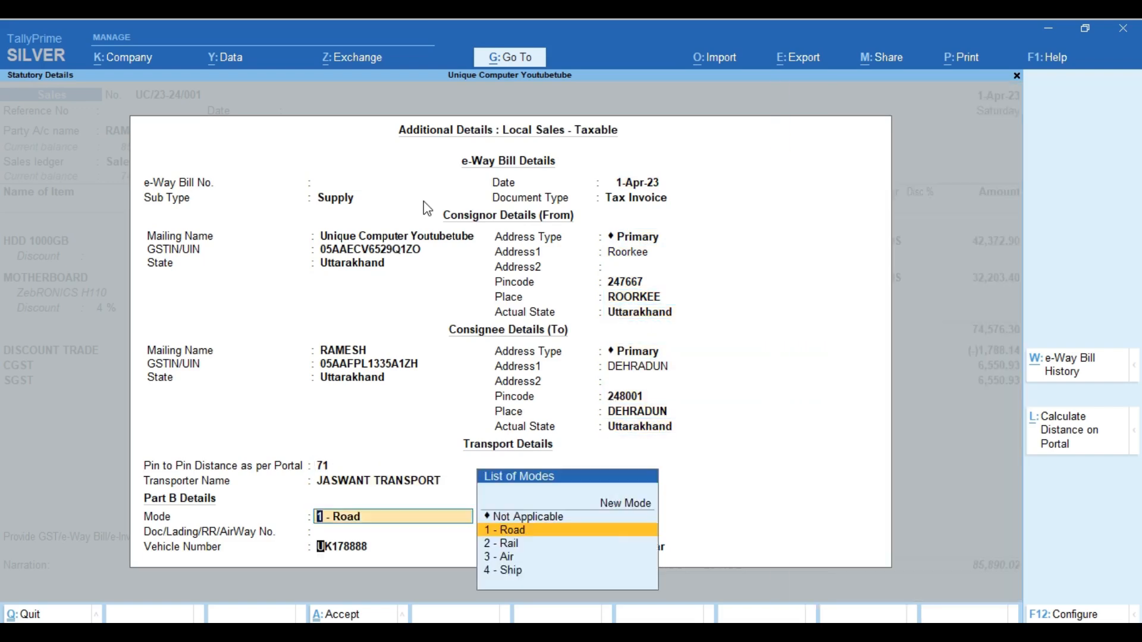
pyautogui.press('Return')
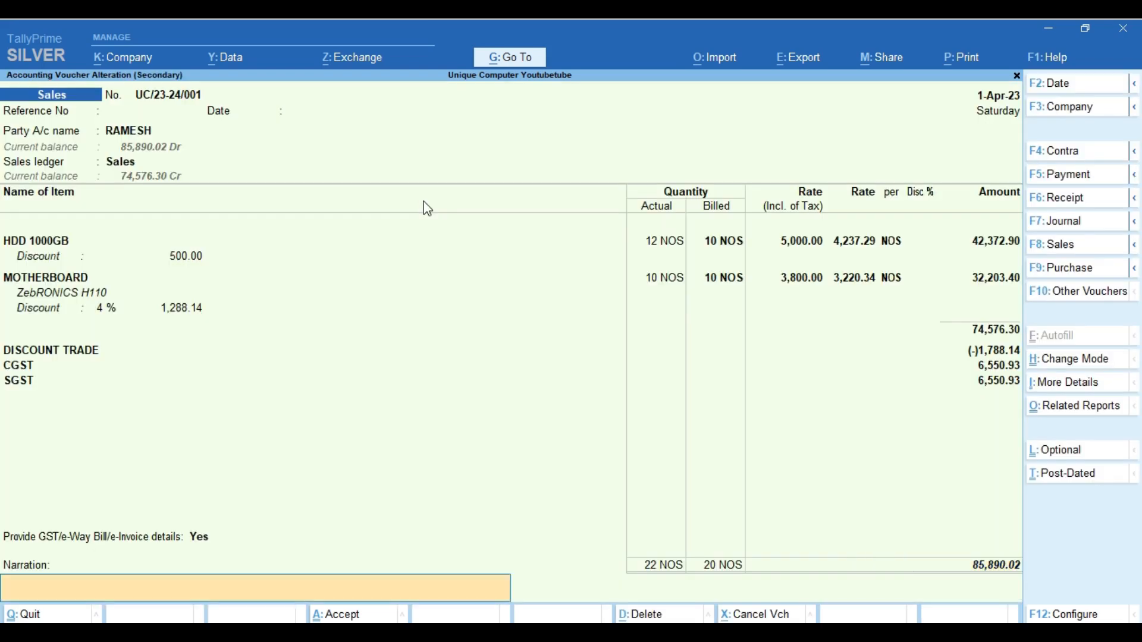
pyautogui.press('Return')
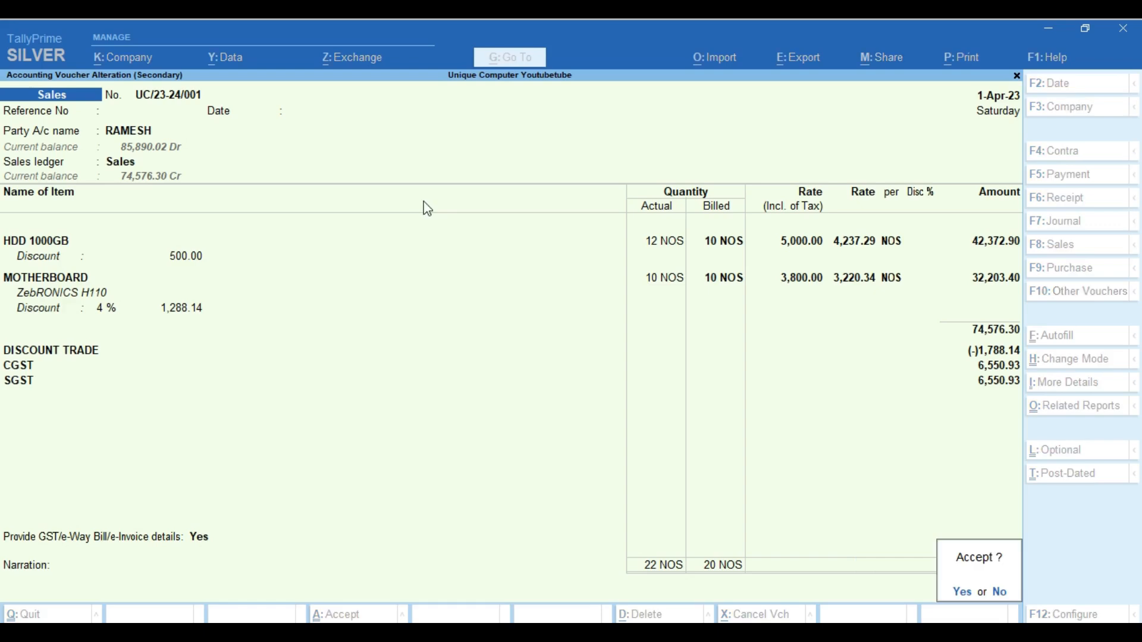
pyautogui.press('Return')
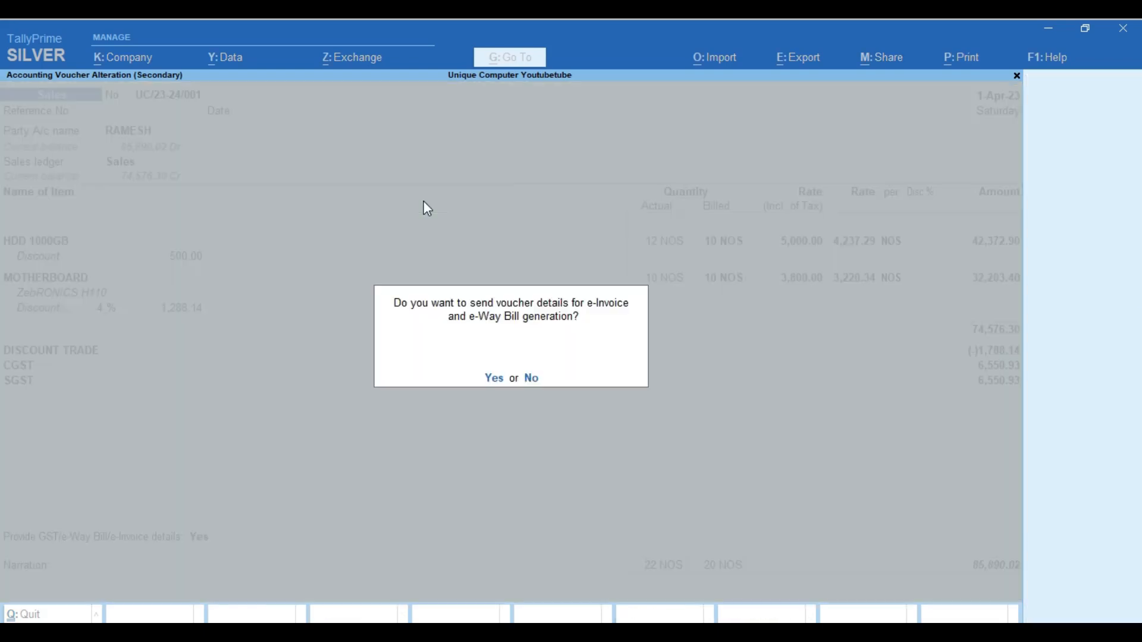
pyautogui.press('Return')
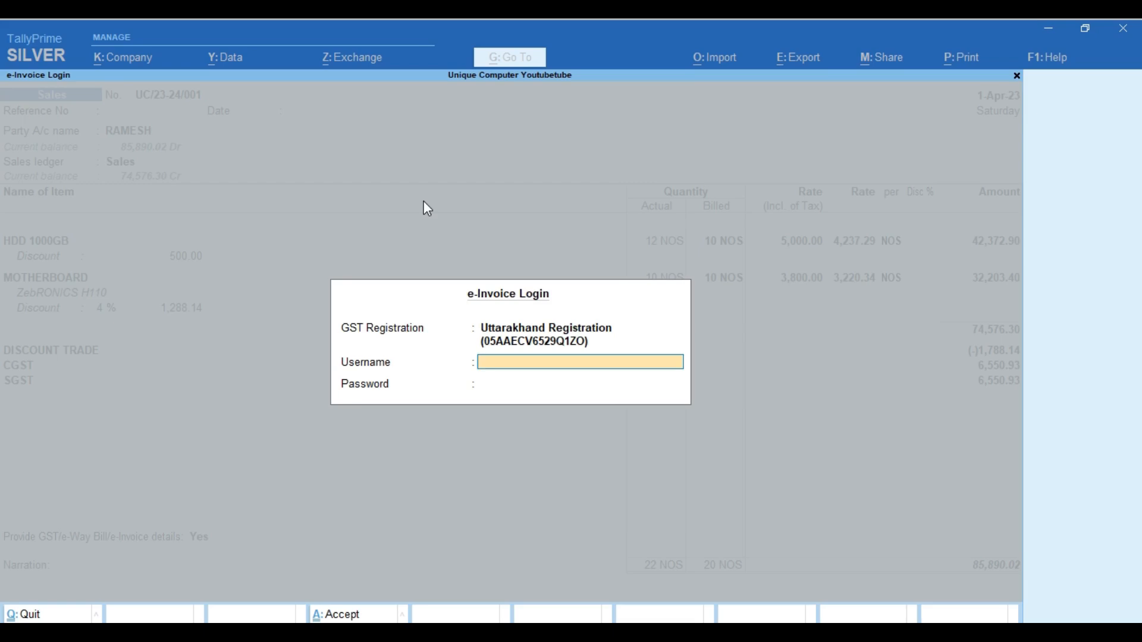
# Skip the e-Invoice login and generate a payment QR code for 85,890.02
pyautogui.press('Escape')
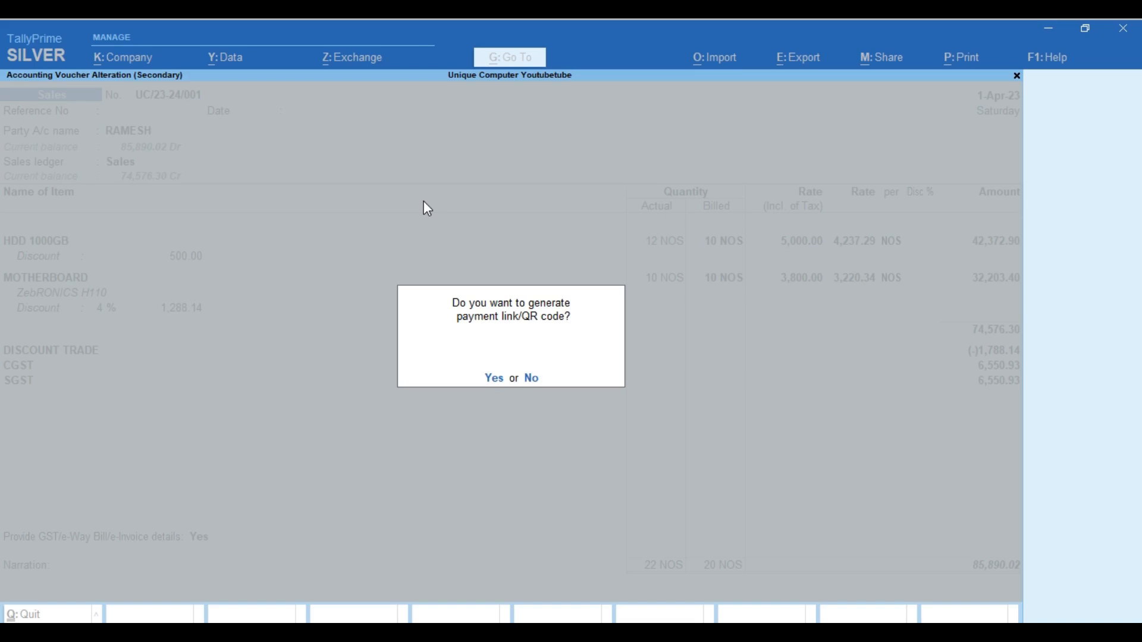
pyautogui.press('y')
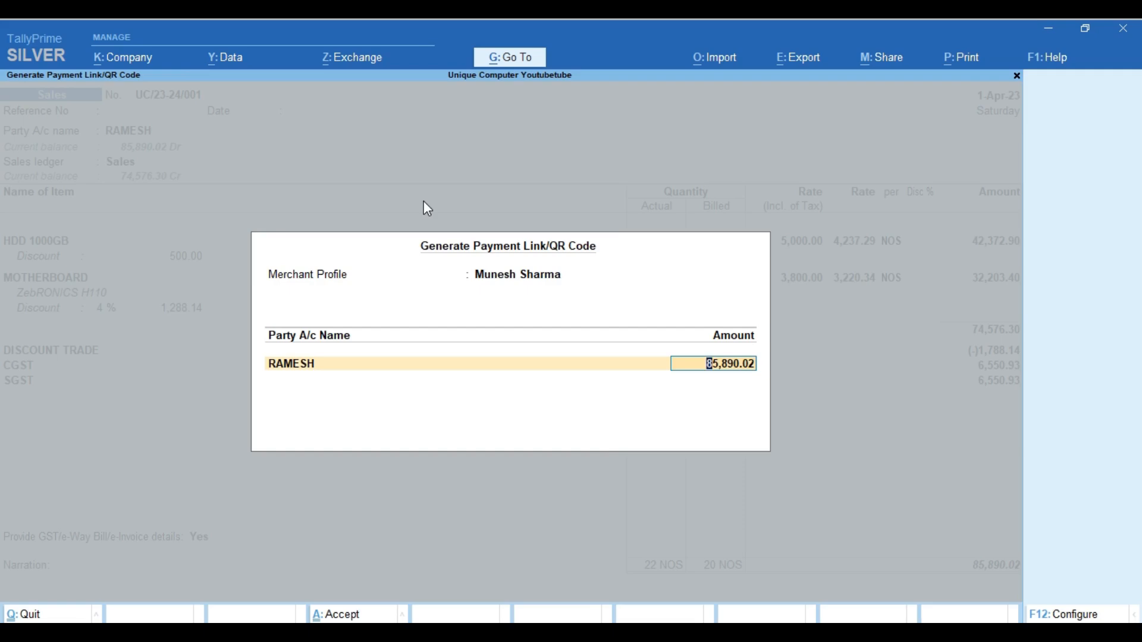
pyautogui.press('Return')
pyautogui.press('y')
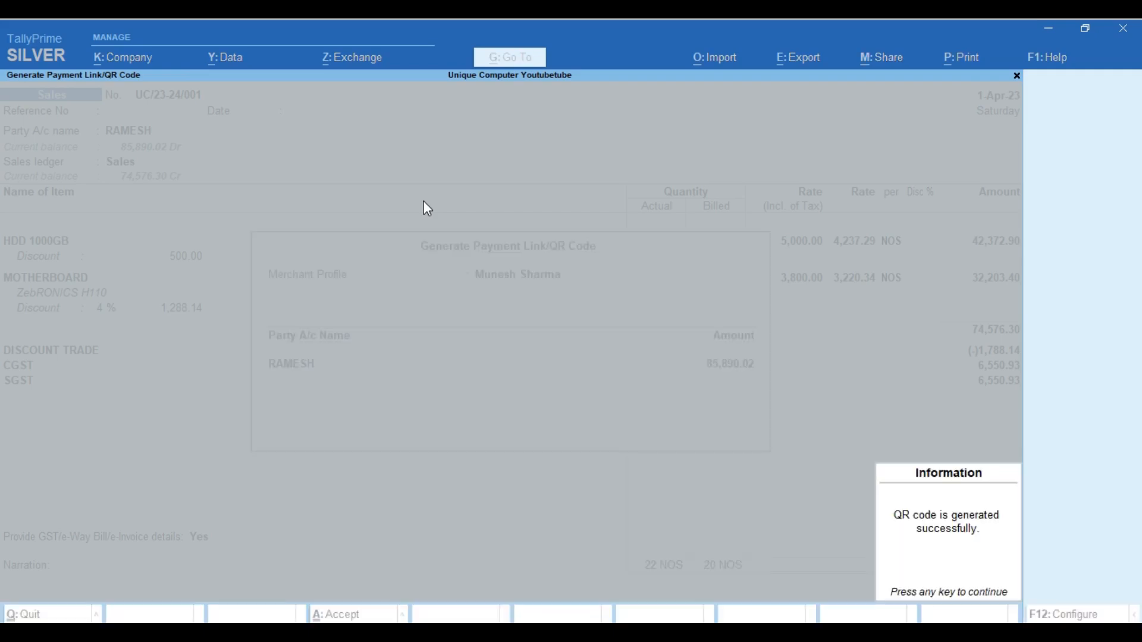
pyautogui.press('Return')
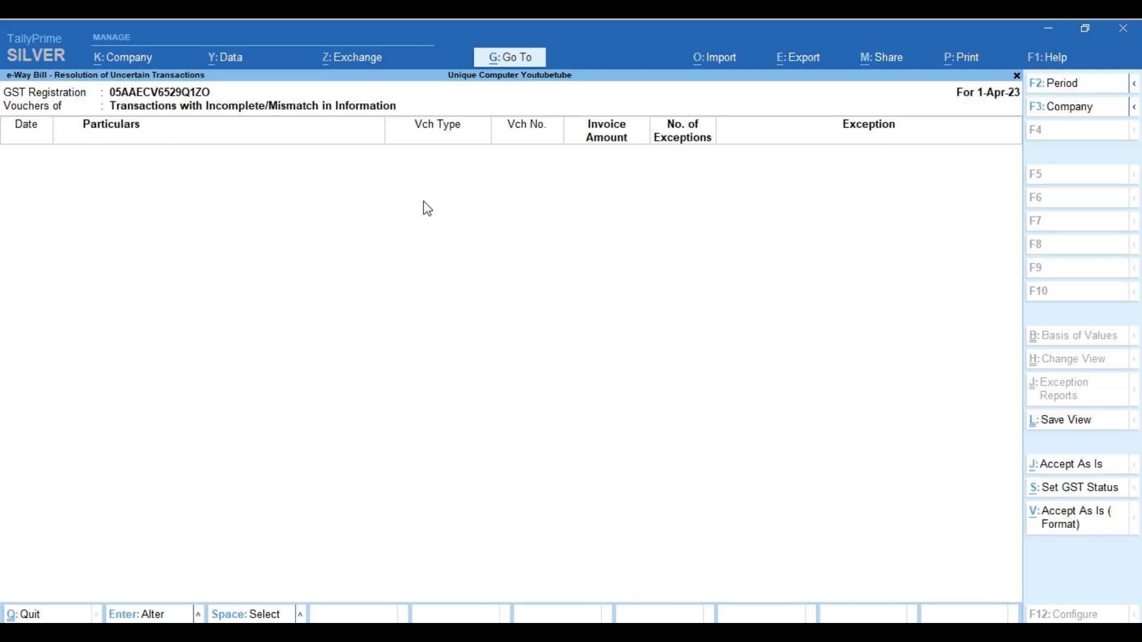
pyautogui.press('Escape')
pyautogui.press('Escape')
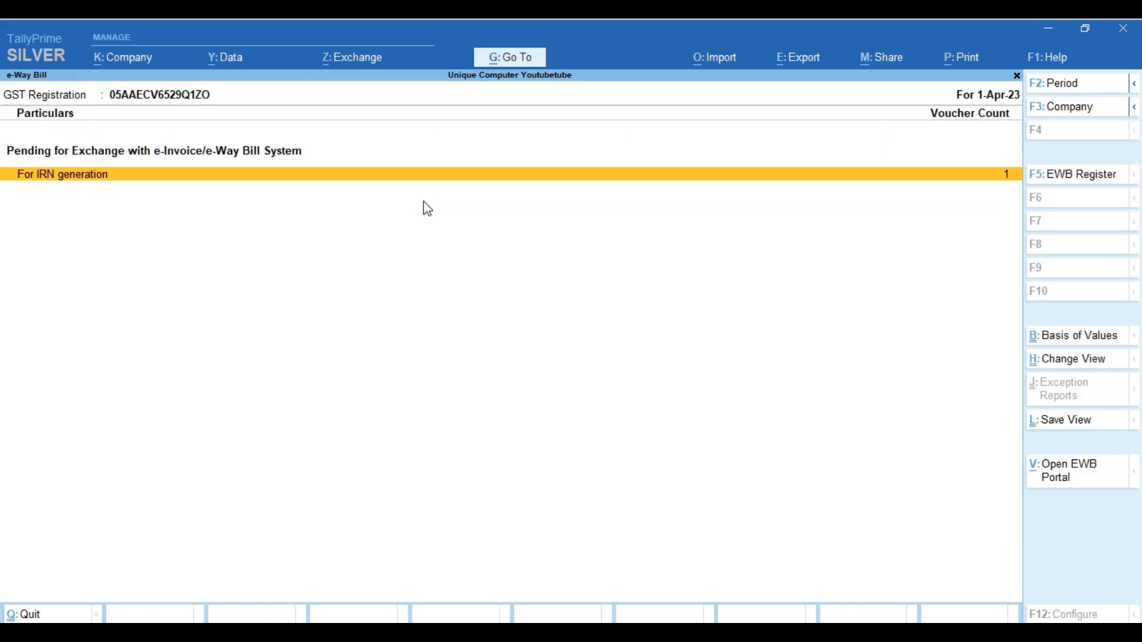
pyautogui.press('Escape')
pyautogui.press('Escape')
pyautogui.press('Escape')
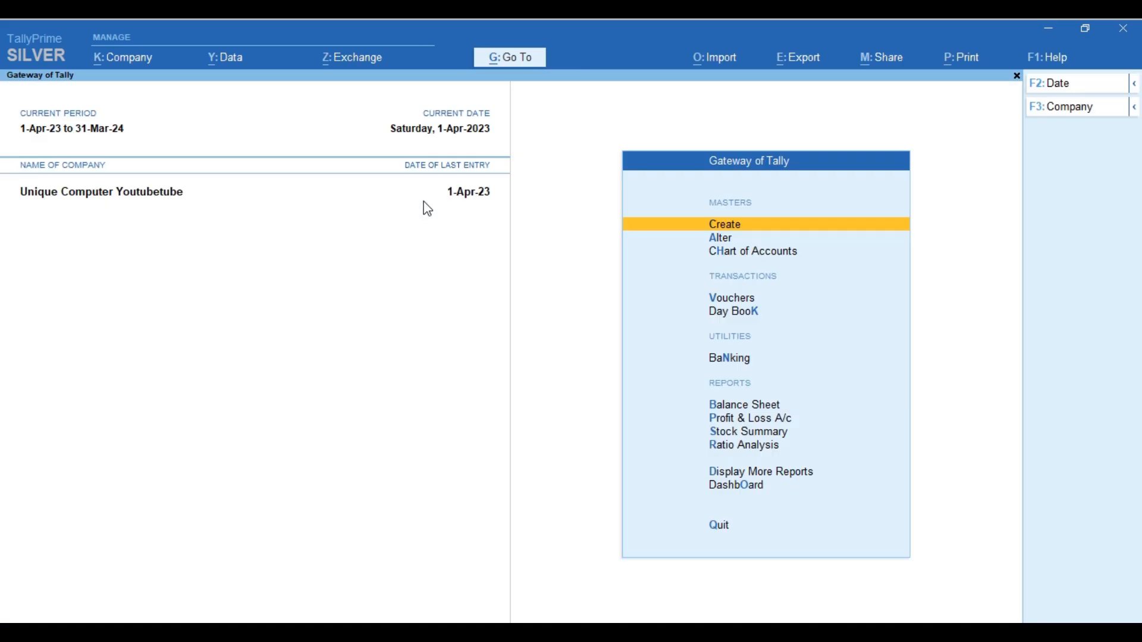
# Open voucher UC/23-24/001 from April's Sales Register and bring up its print options
pyautogui.press('d')
pyautogui.press('g')
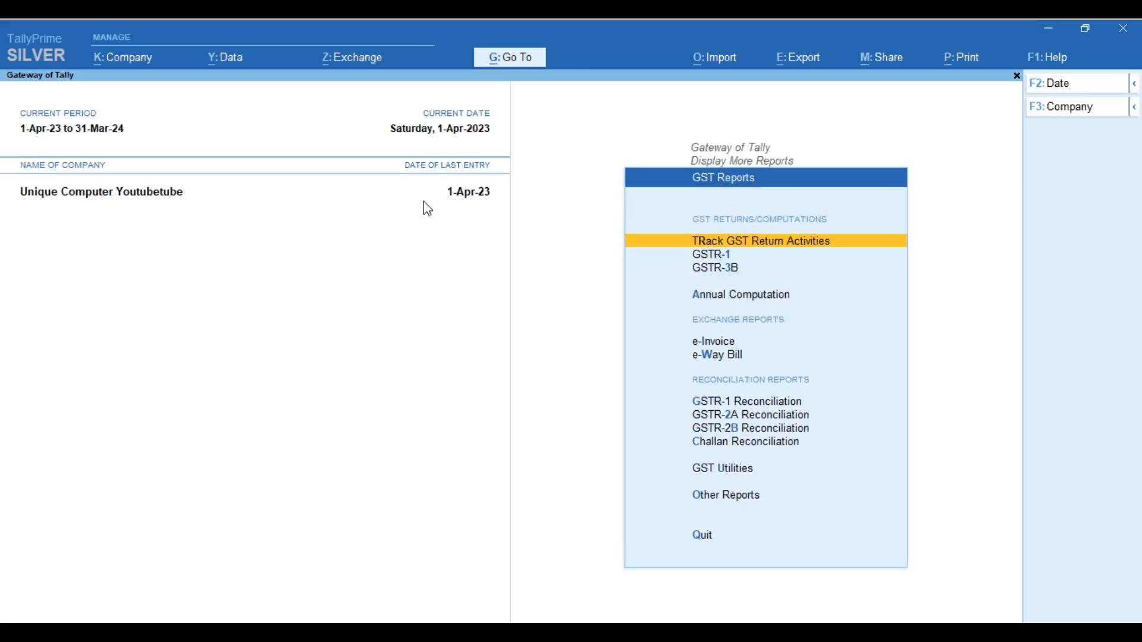
pyautogui.press('Escape')
pyautogui.press('Escape')
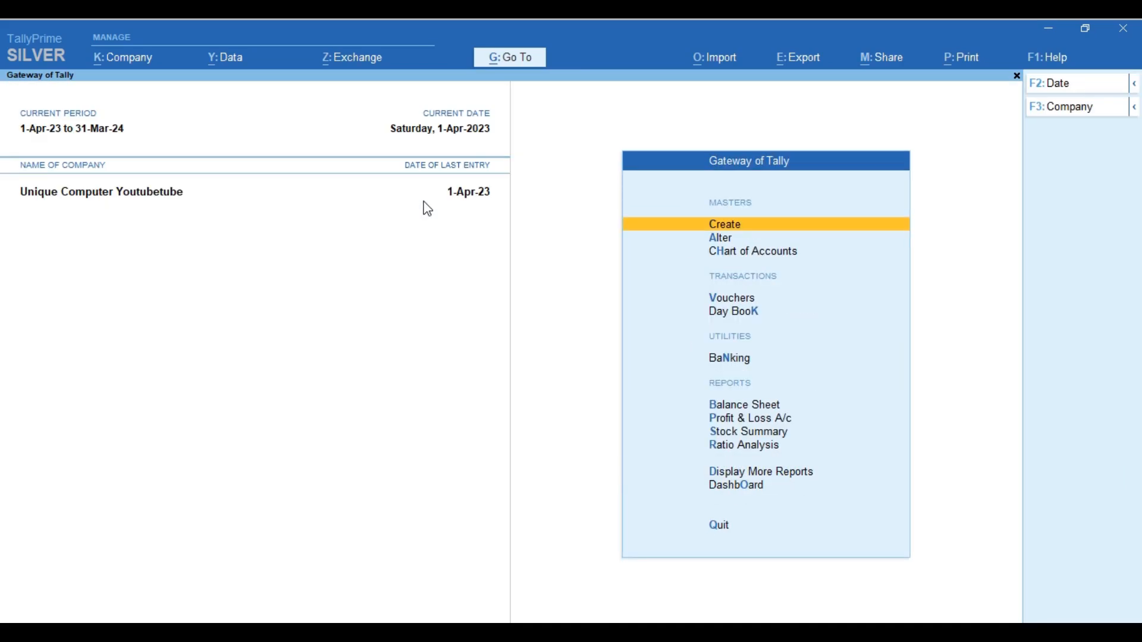
pyautogui.press('d')
pyautogui.press('a')
pyautogui.press('s')
pyautogui.press('Return')
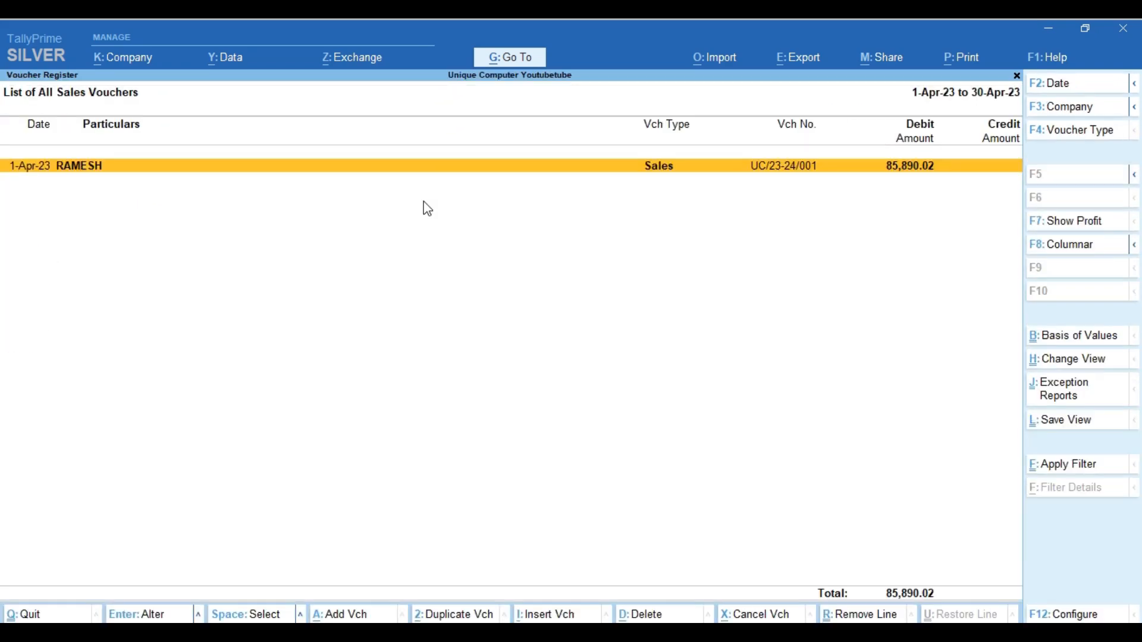
pyautogui.press('Return')
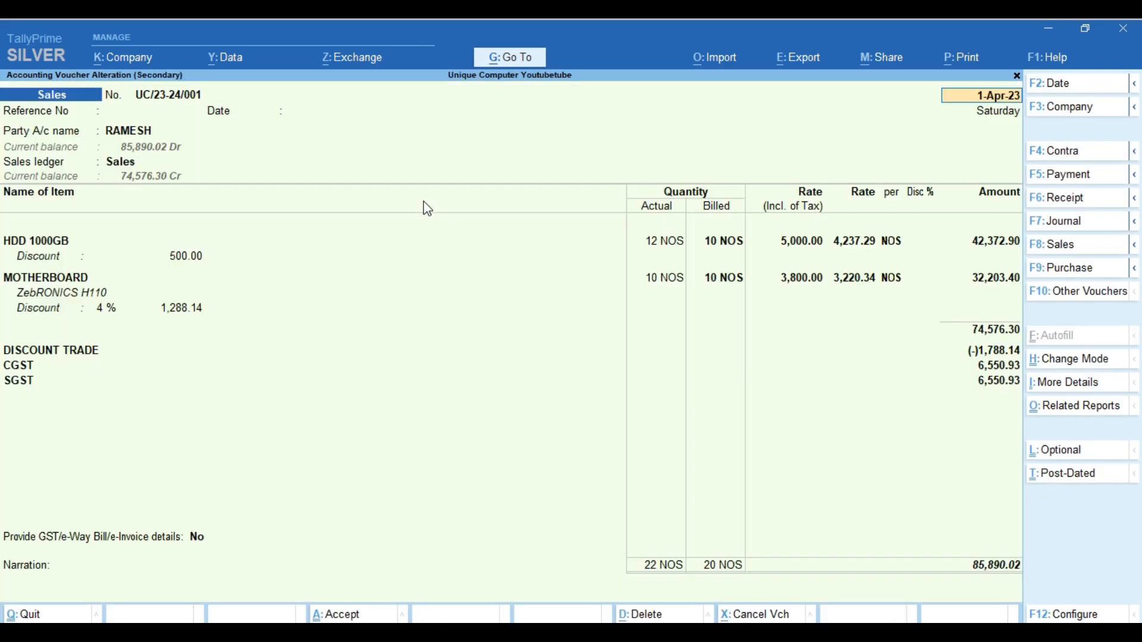
pyautogui.hotkey('alt', 'p')
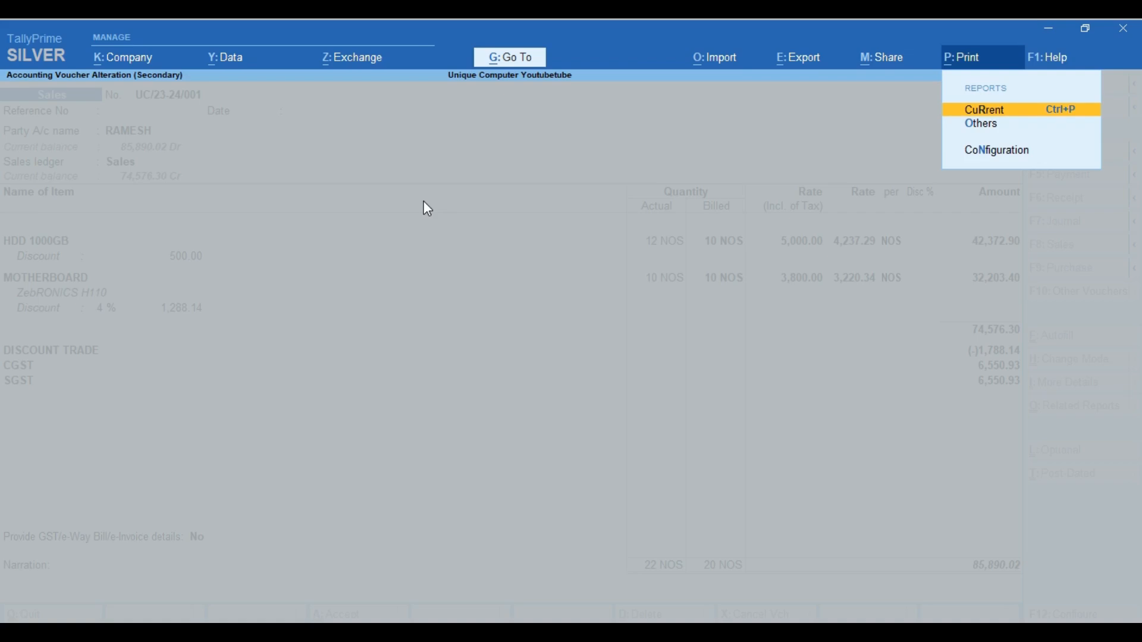
# Return to the sales voucher and start printing the current voucher with Alt+P
pyautogui.click(494, 24)
pyautogui.click(607, 249)
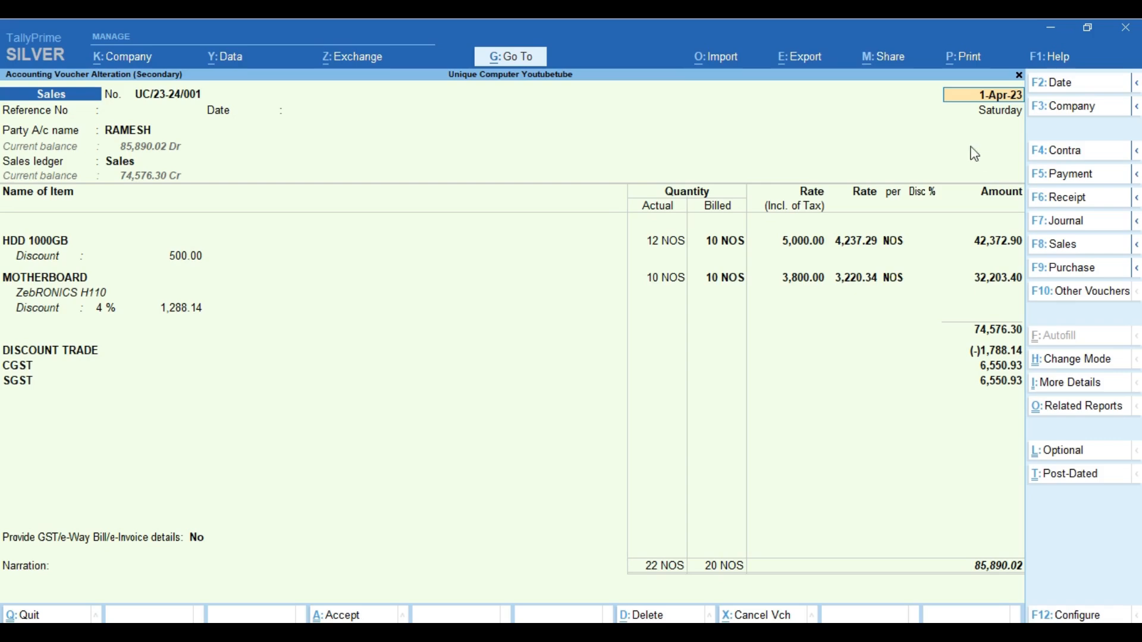
pyautogui.hotkey('alt', 'p')
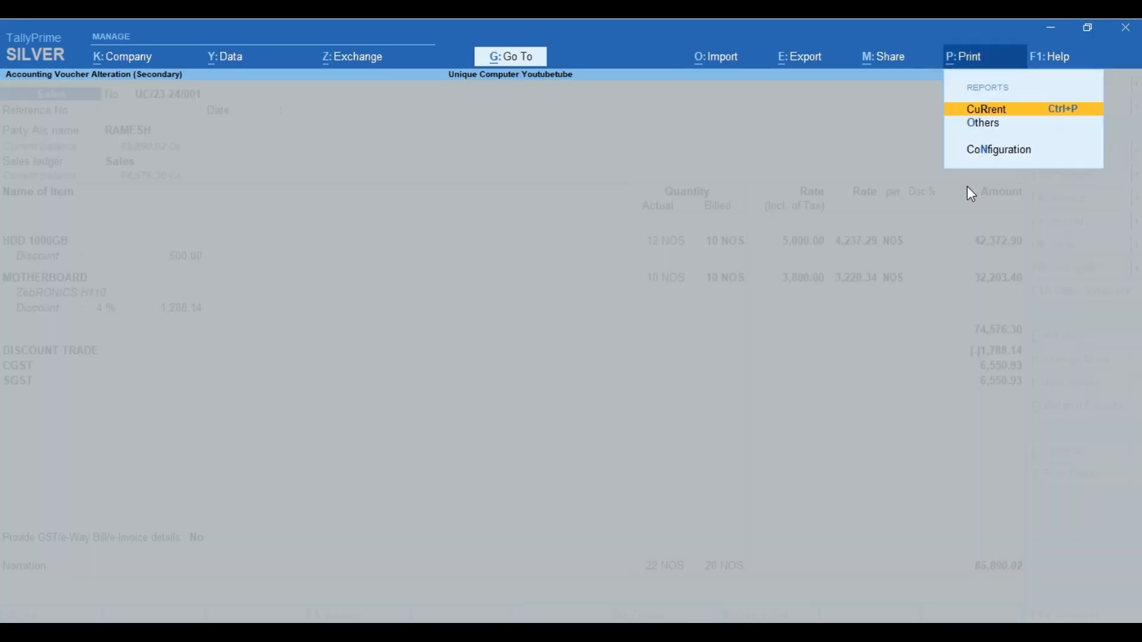
pyautogui.press('Return')
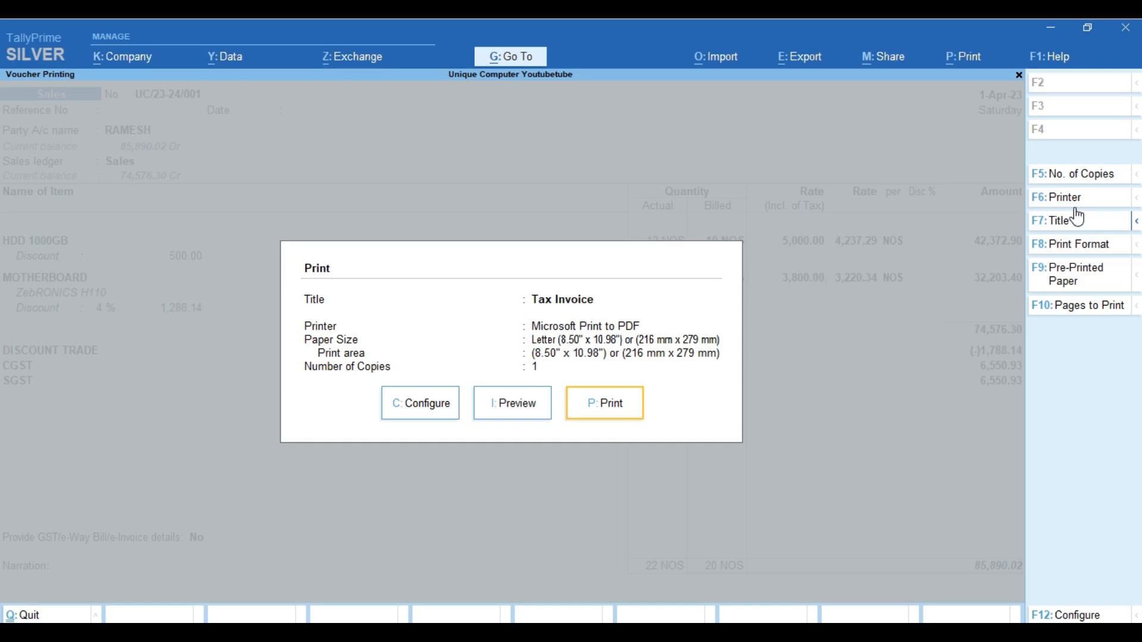
# Keep Microsoft Print to PDF with no digital signature and set its paper size to A4
pyautogui.press('F6')
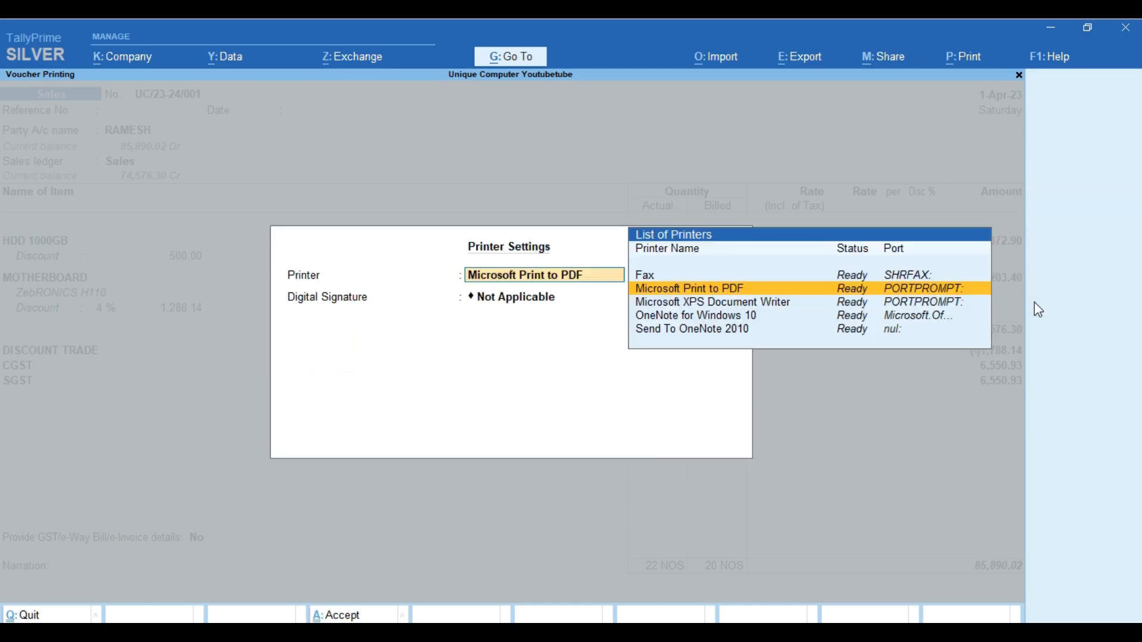
pyautogui.press('Return')
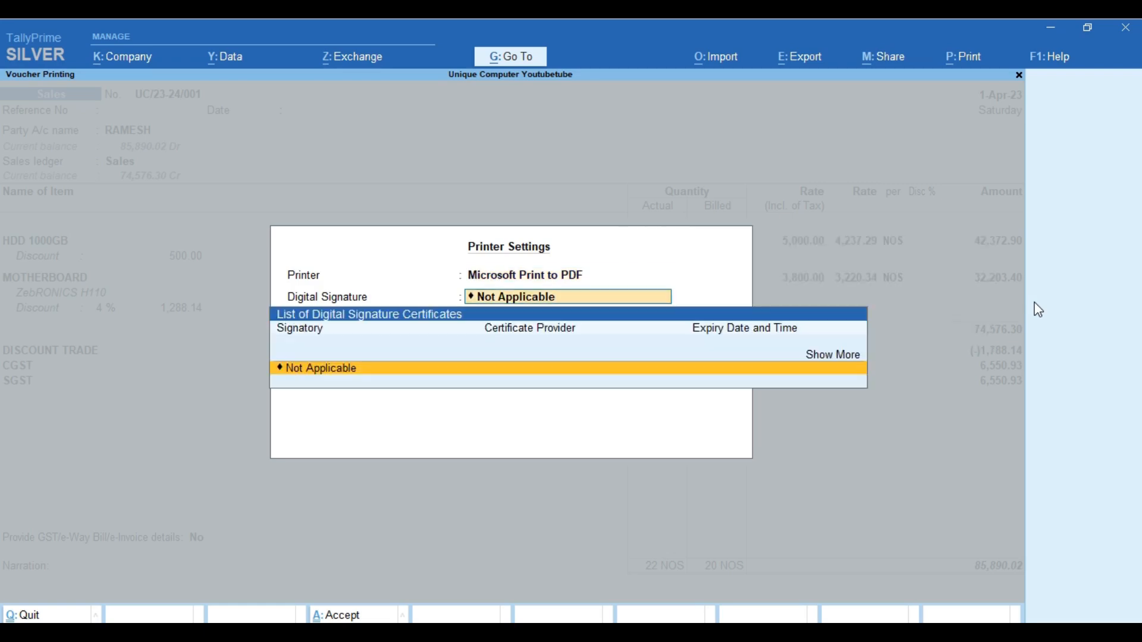
pyautogui.press('Return')
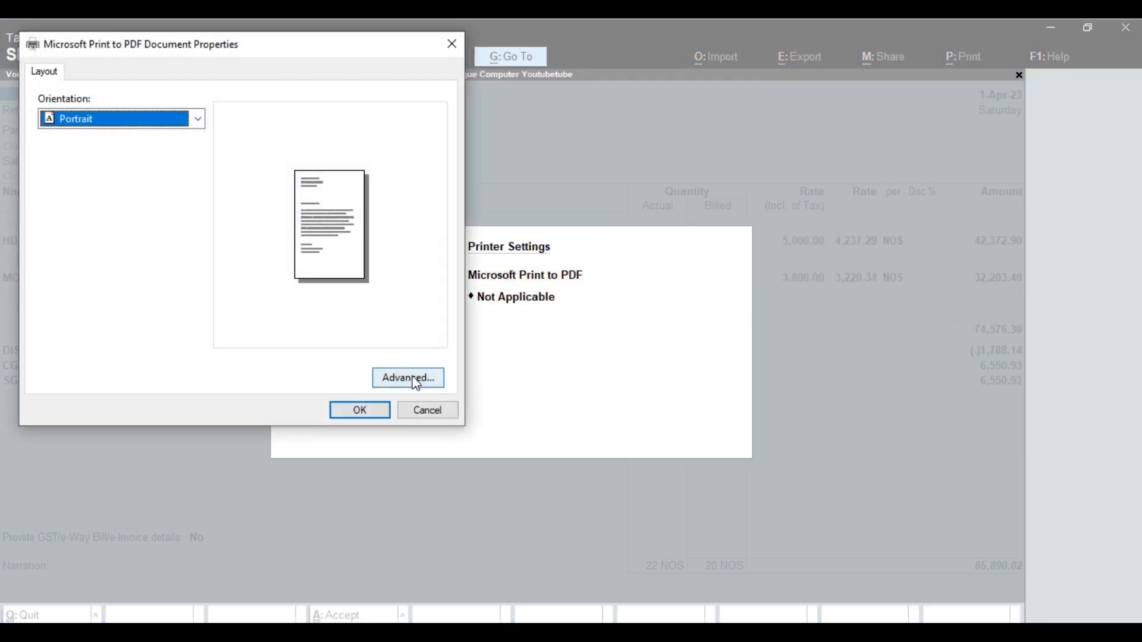
pyautogui.click(384, 379)
pyautogui.click(201, 160)
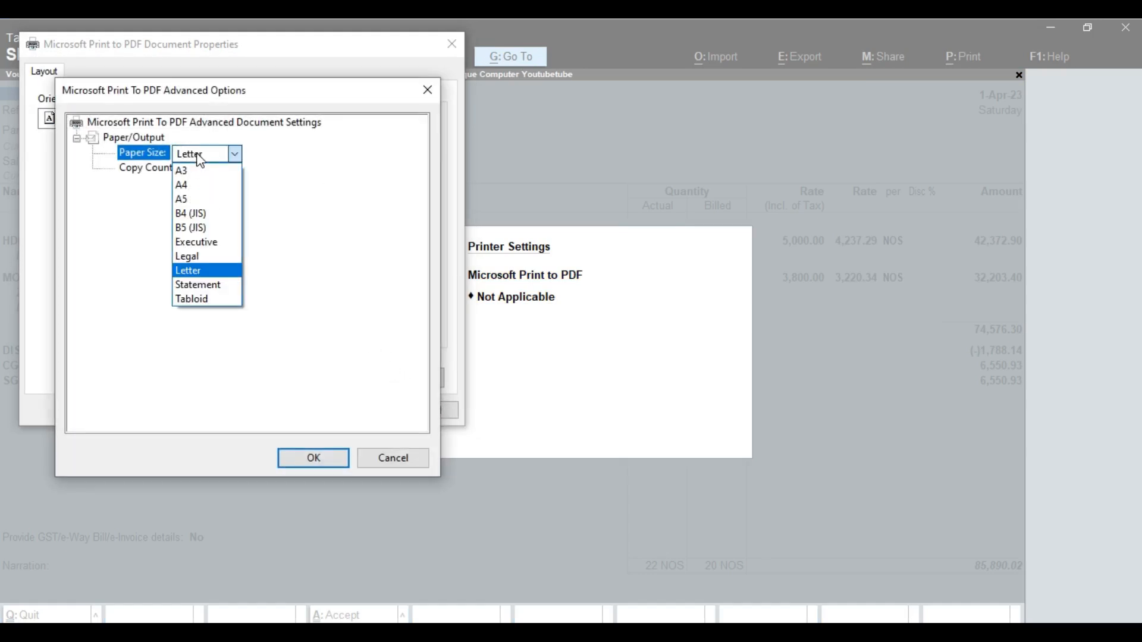
pyautogui.click(201, 186)
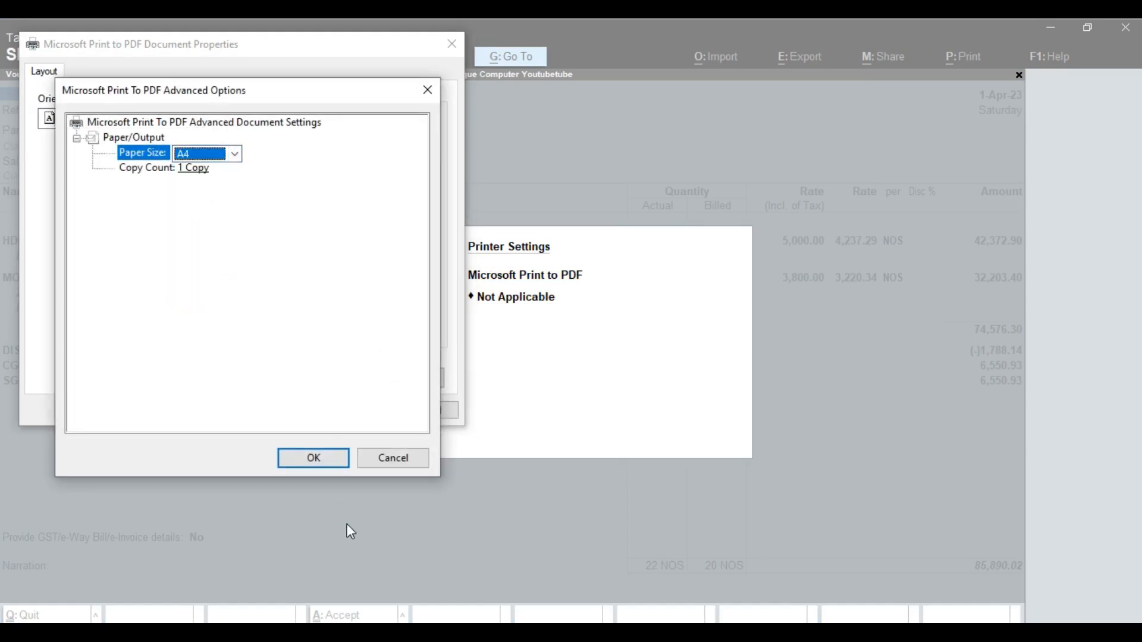
pyautogui.click(311, 458)
pyautogui.click(357, 413)
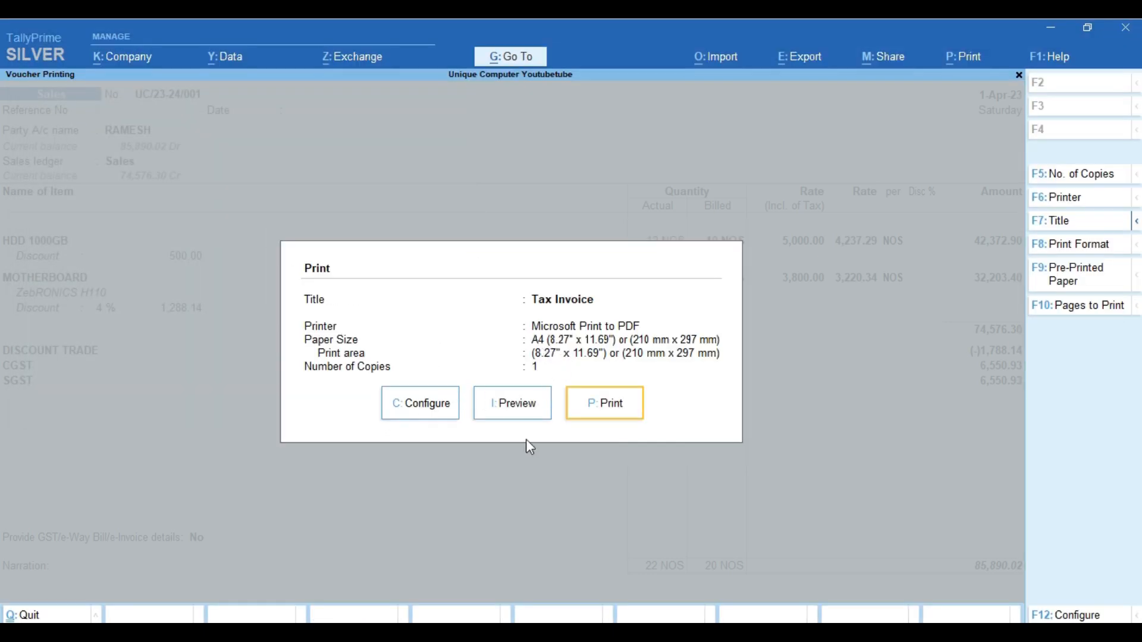
# Preview the A4 Tax Invoice, zoom in to inspect it, then close the preview
pyautogui.click(504, 410)
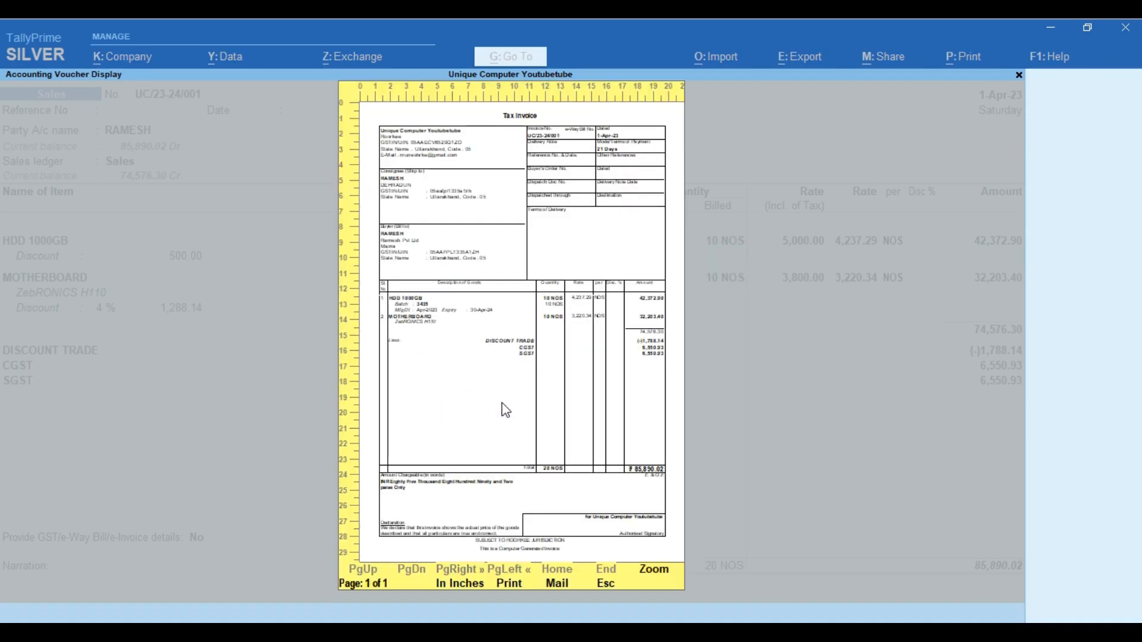
pyautogui.click(654, 572)
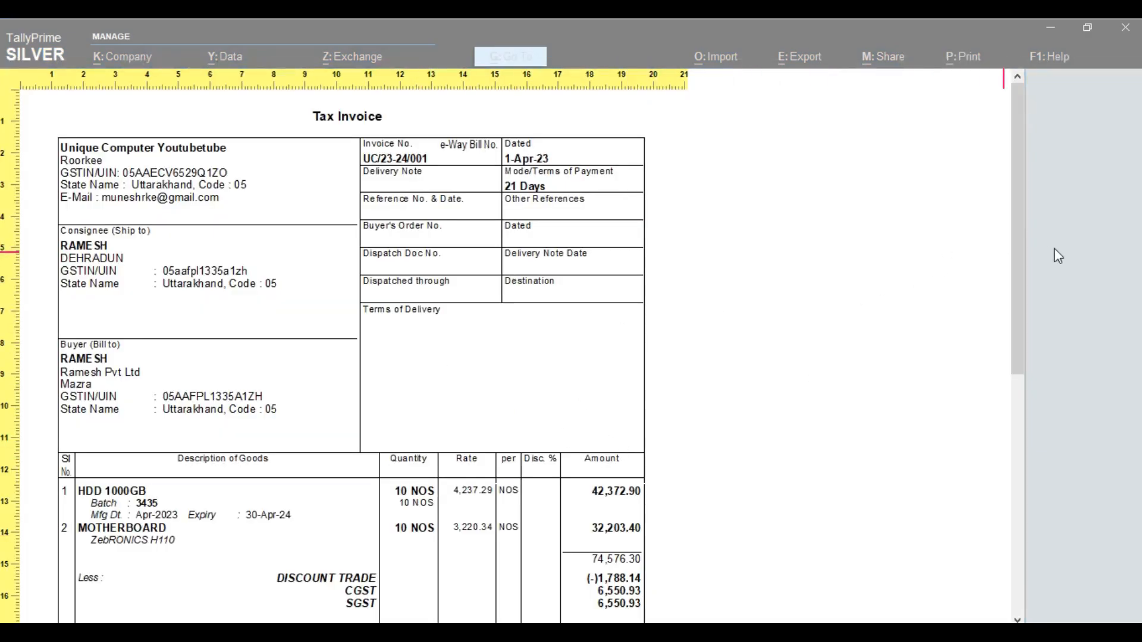
pyautogui.moveTo(1015, 244); pyautogui.dragTo(1018, 270)
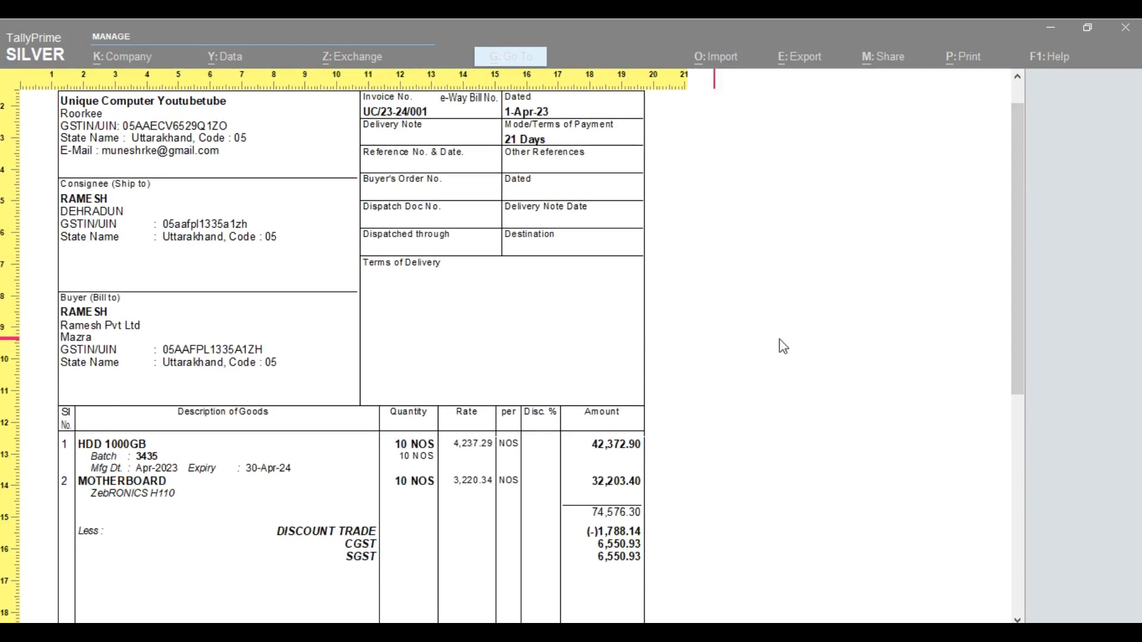
pyautogui.moveTo(1017, 274); pyautogui.dragTo(1061, 541)
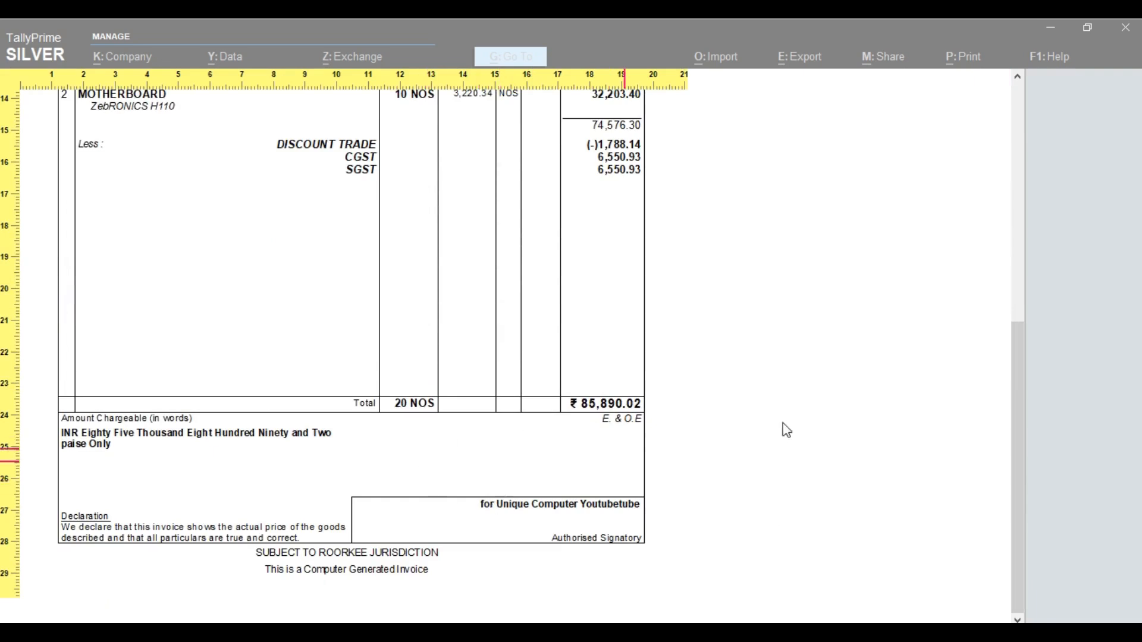
pyautogui.moveTo(1011, 413); pyautogui.dragTo(1016, 309)
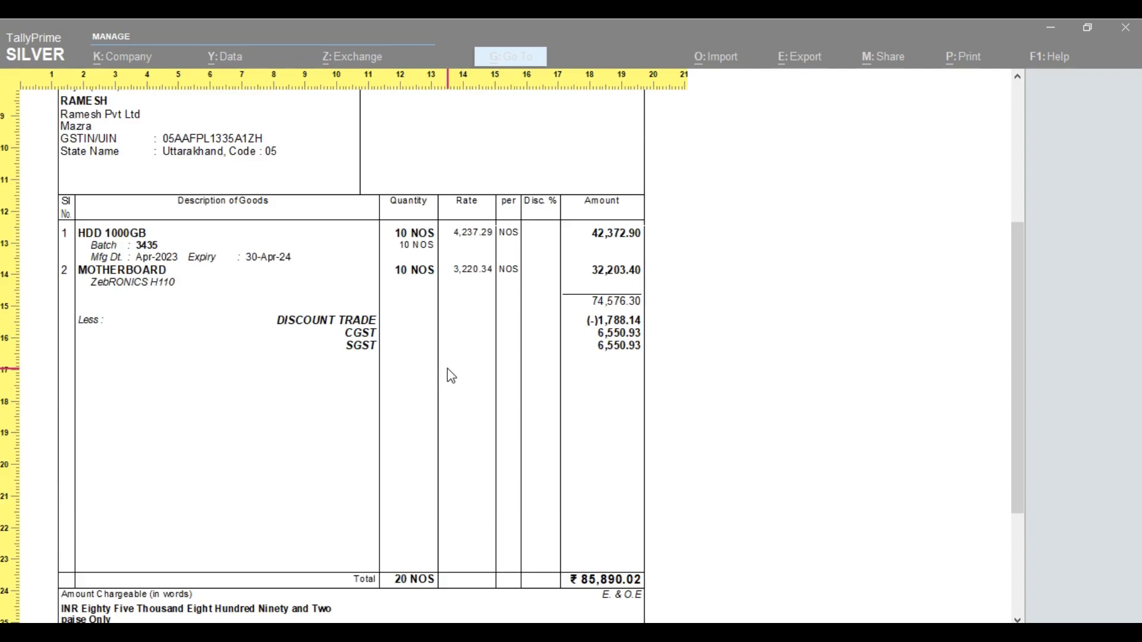
pyautogui.press('z')
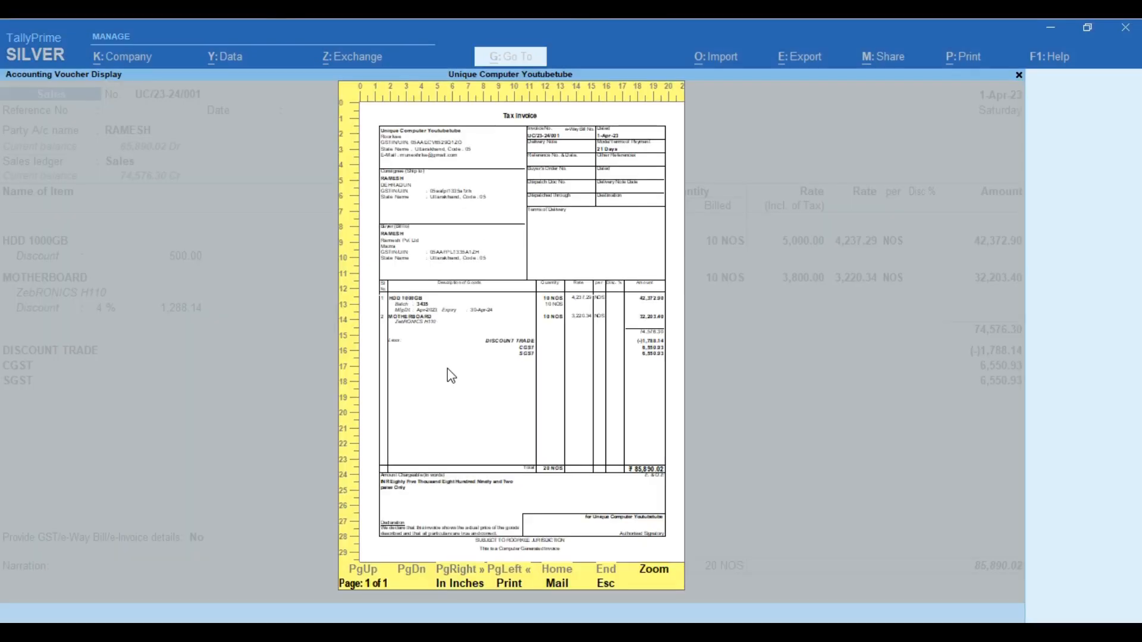
pyautogui.press('Escape')
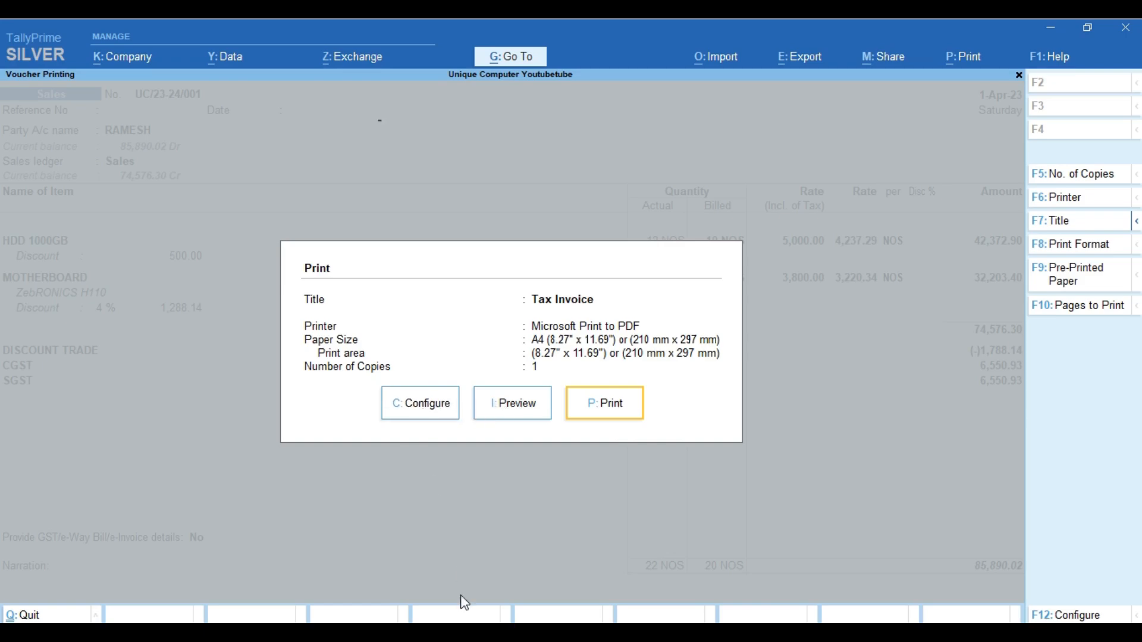
# In the expanded print configuration, show Hdfc Bank details and the account holder's name
pyautogui.press('c')
pyautogui.press('Up')
pyautogui.press('Return')
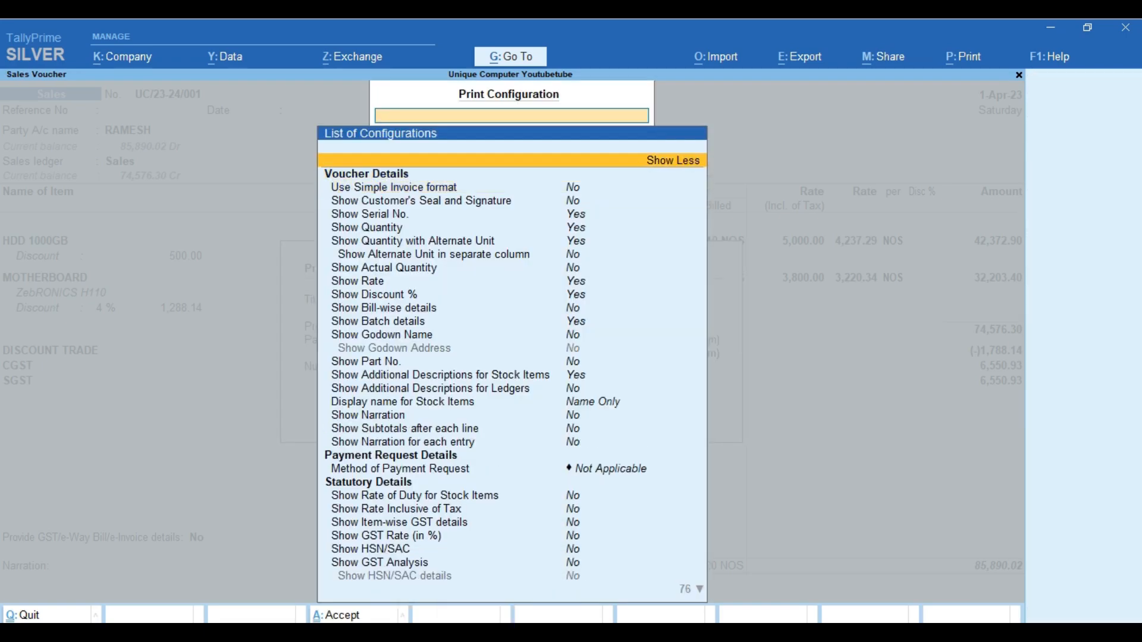
pyautogui.press('Down')
pyautogui.press('Down')
pyautogui.press('Down')
pyautogui.press('Down')
pyautogui.press('Down')
pyautogui.press('Down')
pyautogui.press('Down')
pyautogui.press('Down')
pyautogui.press('Down')
pyautogui.press('Down')
pyautogui.press('Down')
pyautogui.press('Down')
pyautogui.press('Down')
pyautogui.press('Down')
pyautogui.press('Down')
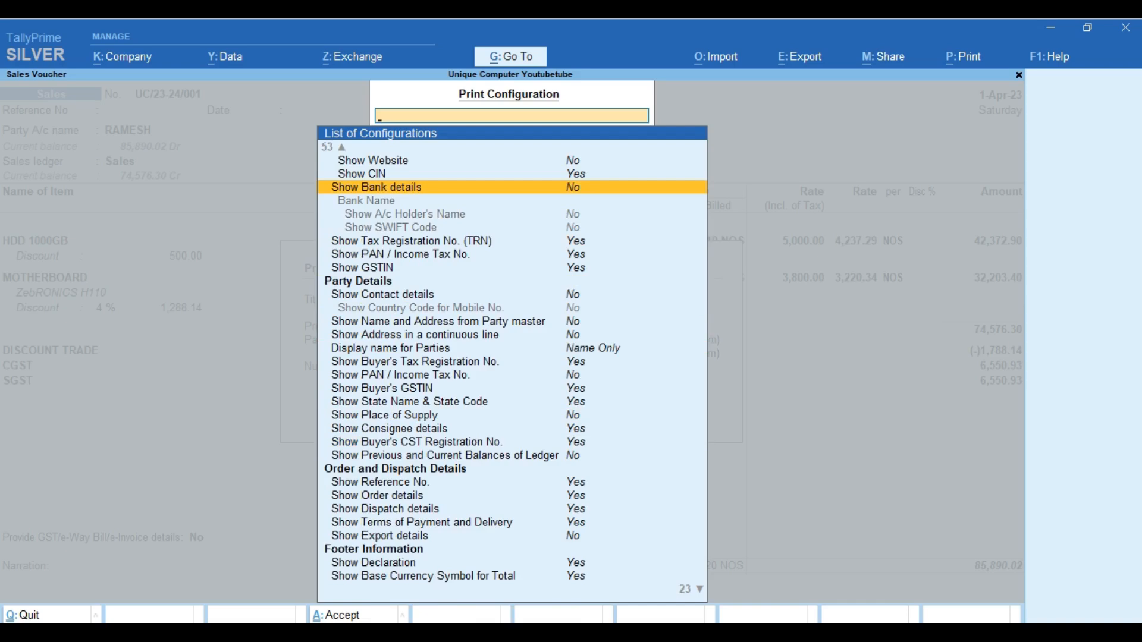
pyautogui.press('Return')
pyautogui.press('Down')
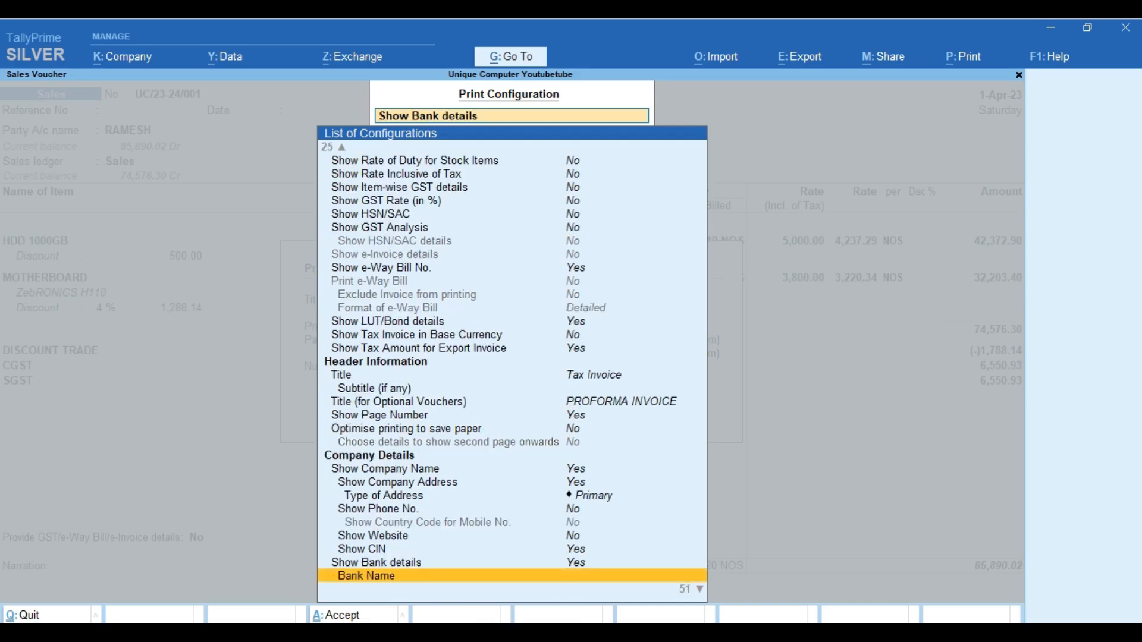
pyautogui.press('Return')
pyautogui.press('Down')
pyautogui.press('Return')
pyautogui.press('Down')
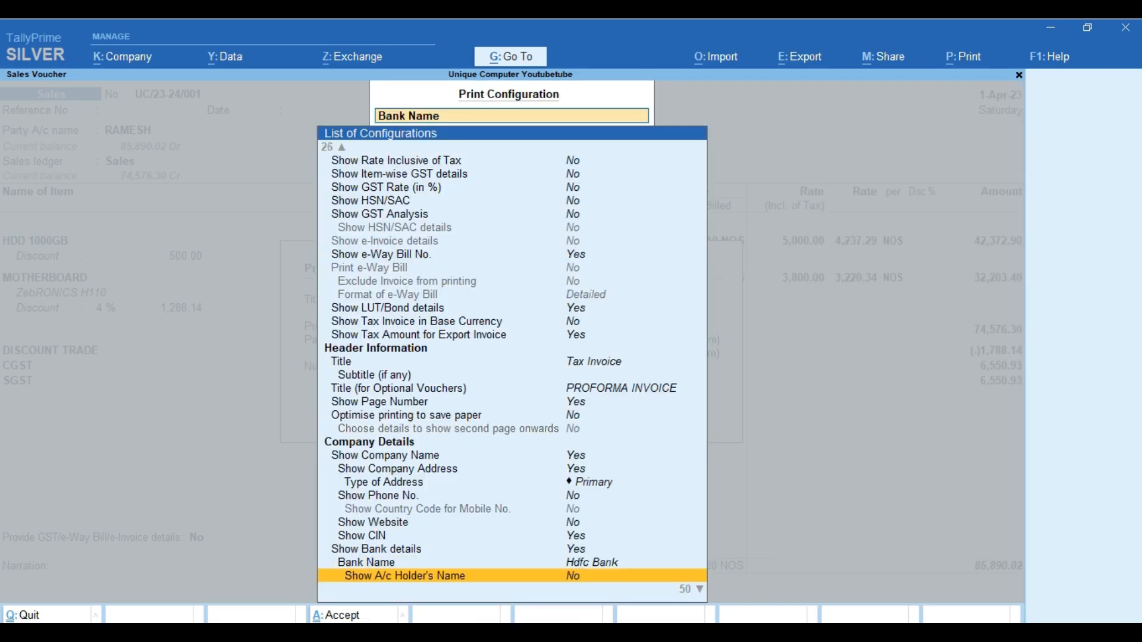
pyautogui.press('Return')
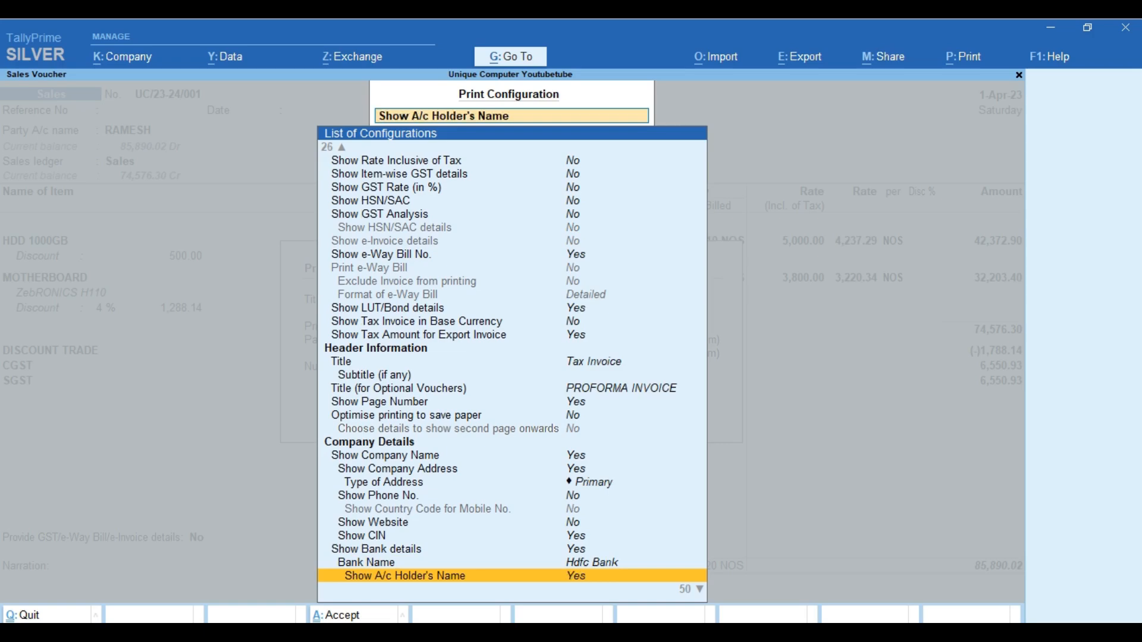
# Set the payment request option to Link & QR Code
pyautogui.press('Down')
pyautogui.press('Down')
pyautogui.press('Down')
pyautogui.press('Down')
pyautogui.press('Down')
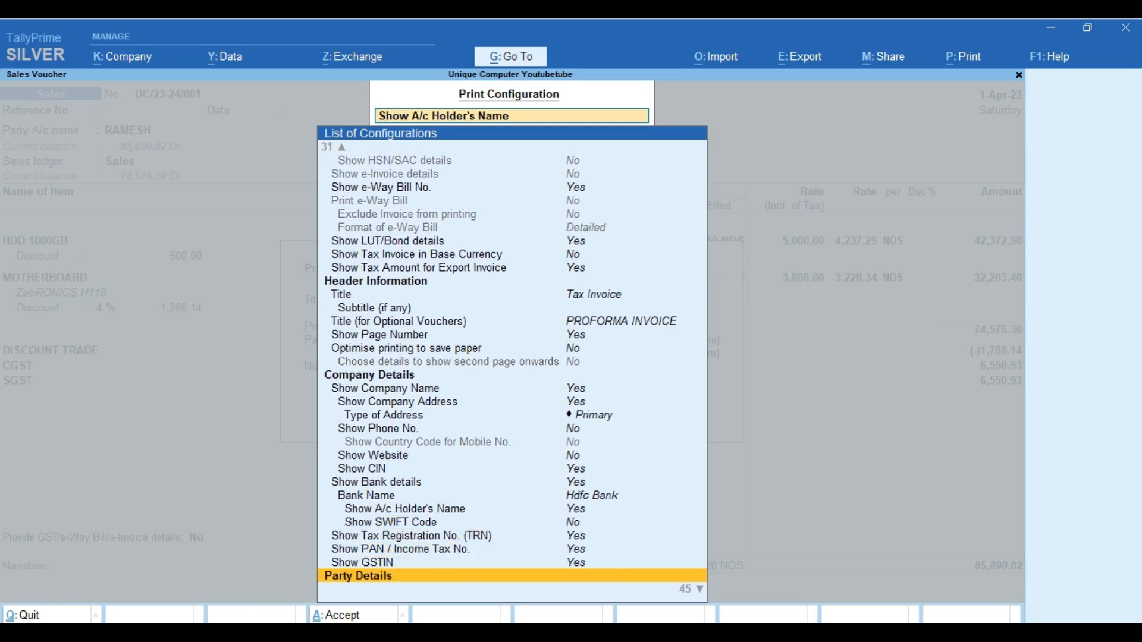
pyautogui.press('Down')
pyautogui.press('Down')
pyautogui.press('Down')
pyautogui.press('Down')
pyautogui.press('Down')
pyautogui.press('Down')
pyautogui.press('Down')
pyautogui.press('Down')
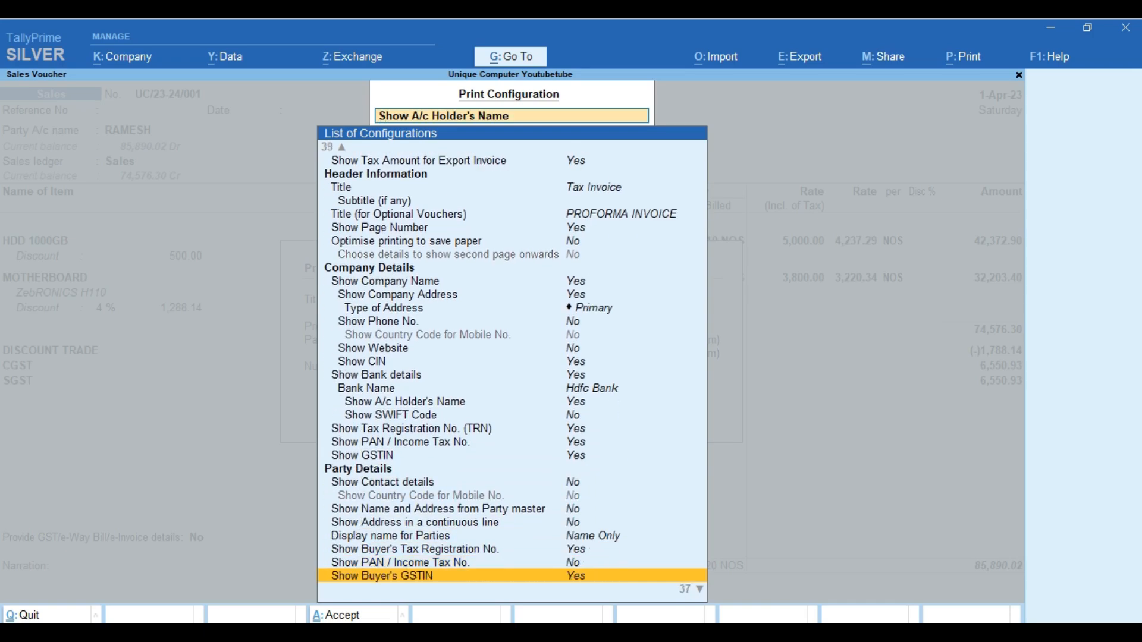
pyautogui.press('Down')
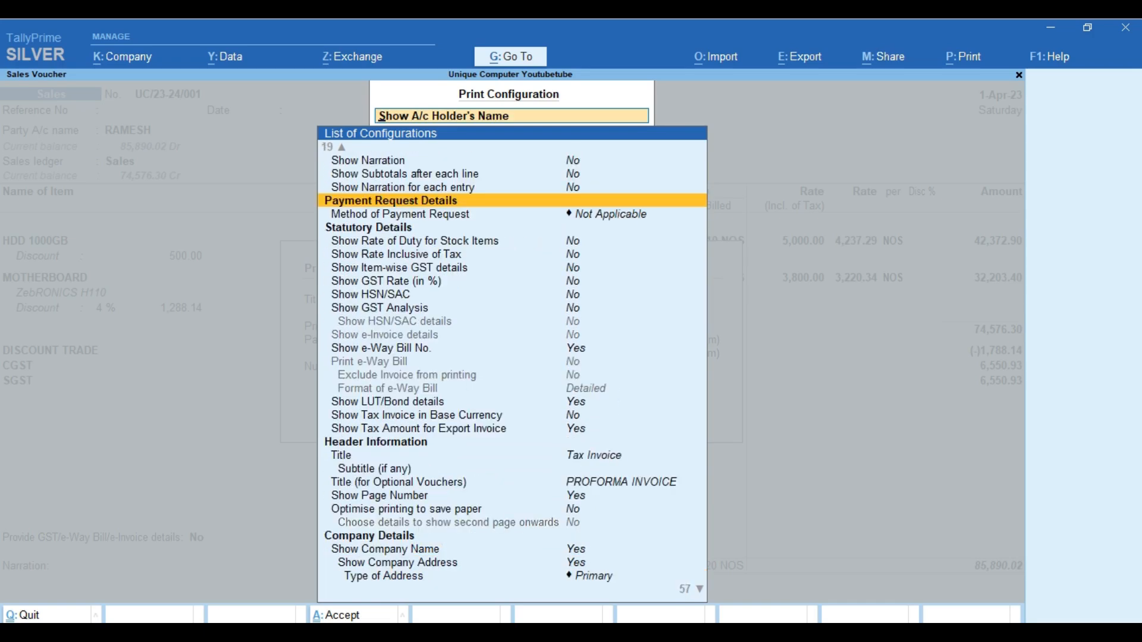
pyautogui.press('Down')
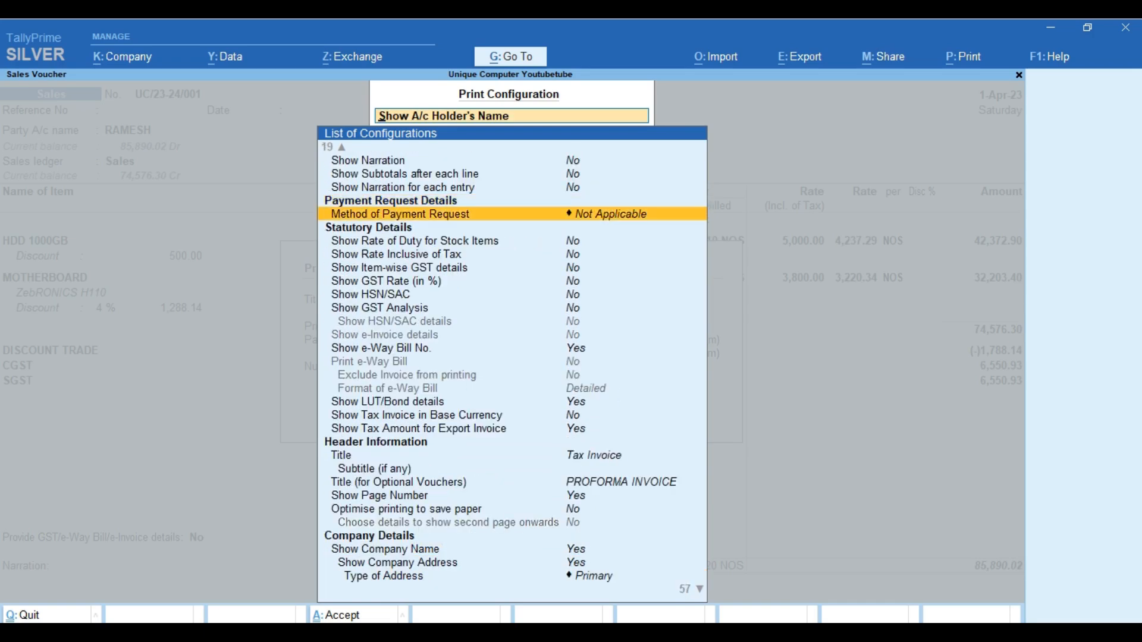
pyautogui.press('Return')
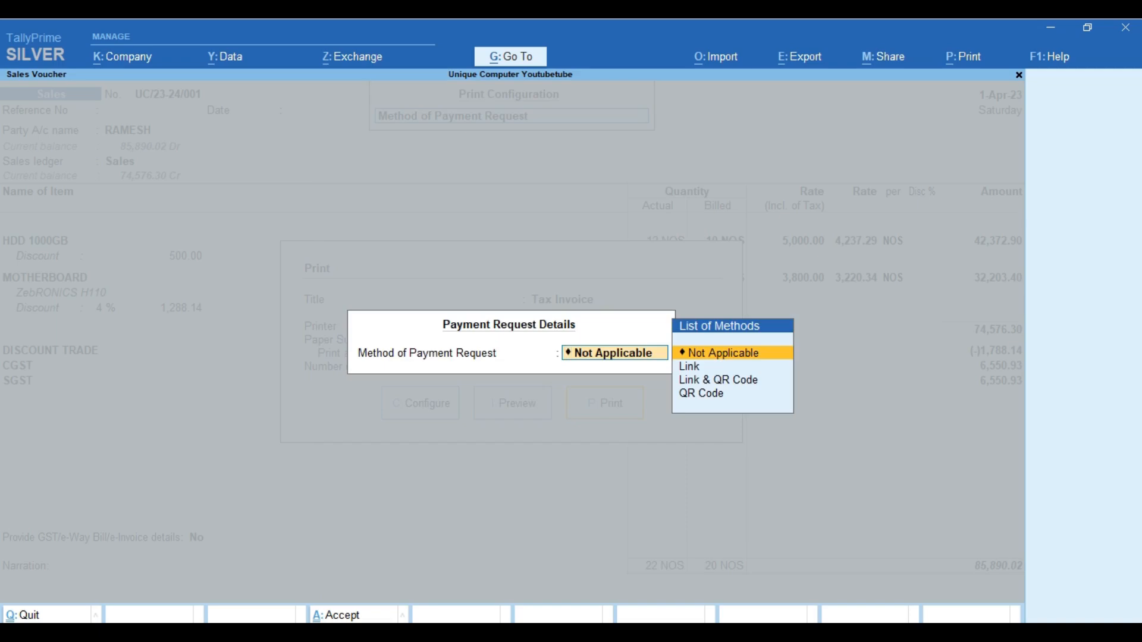
pyautogui.press('Down')
pyautogui.press('Down')
pyautogui.press('Return')
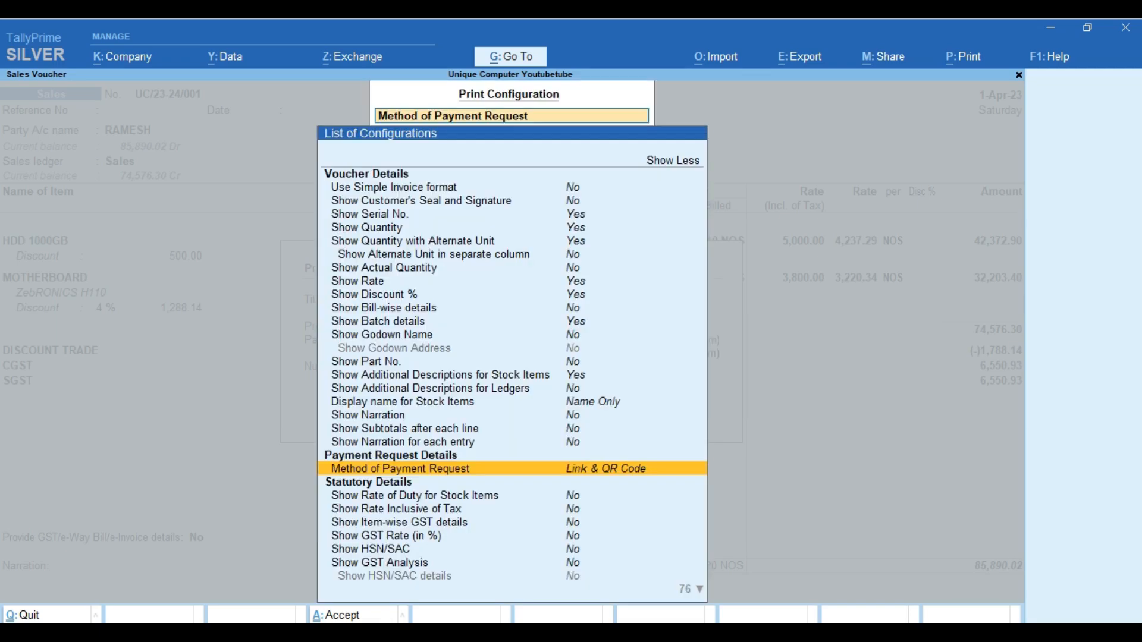
# Turn on GST Rate and GST Analysis, then accept the configuration
pyautogui.press('Down')
pyautogui.press('Down')
pyautogui.press('Down')
pyautogui.press('Down')
pyautogui.press('Down')
pyautogui.press('Down')
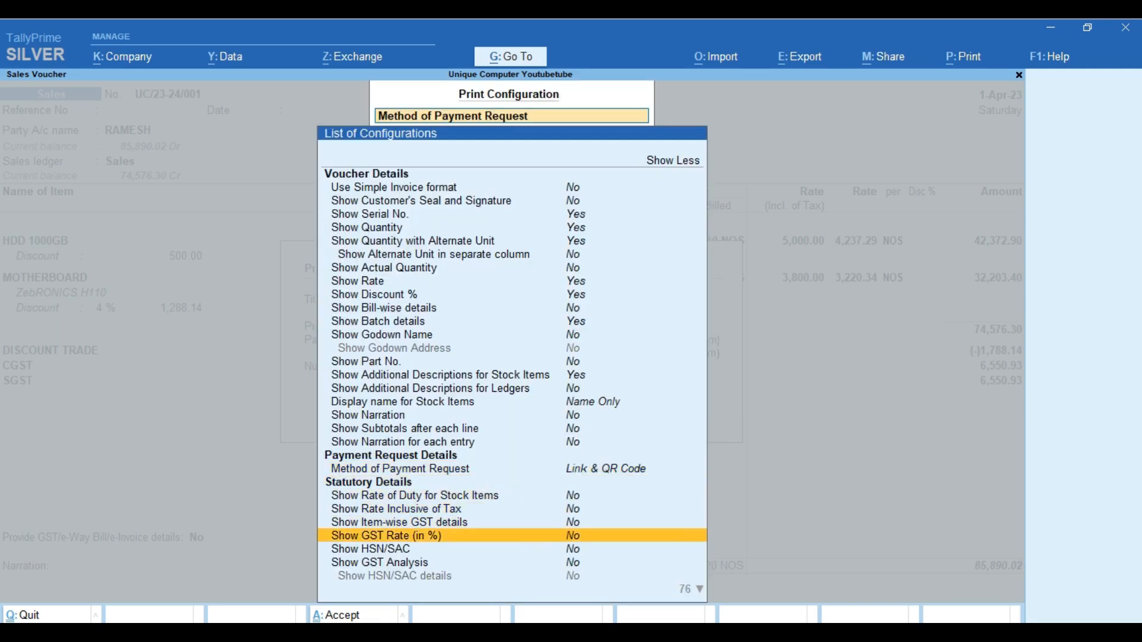
pyautogui.press('Up')
pyautogui.press('Up')
pyautogui.press('Return')
pyautogui.press('Down')
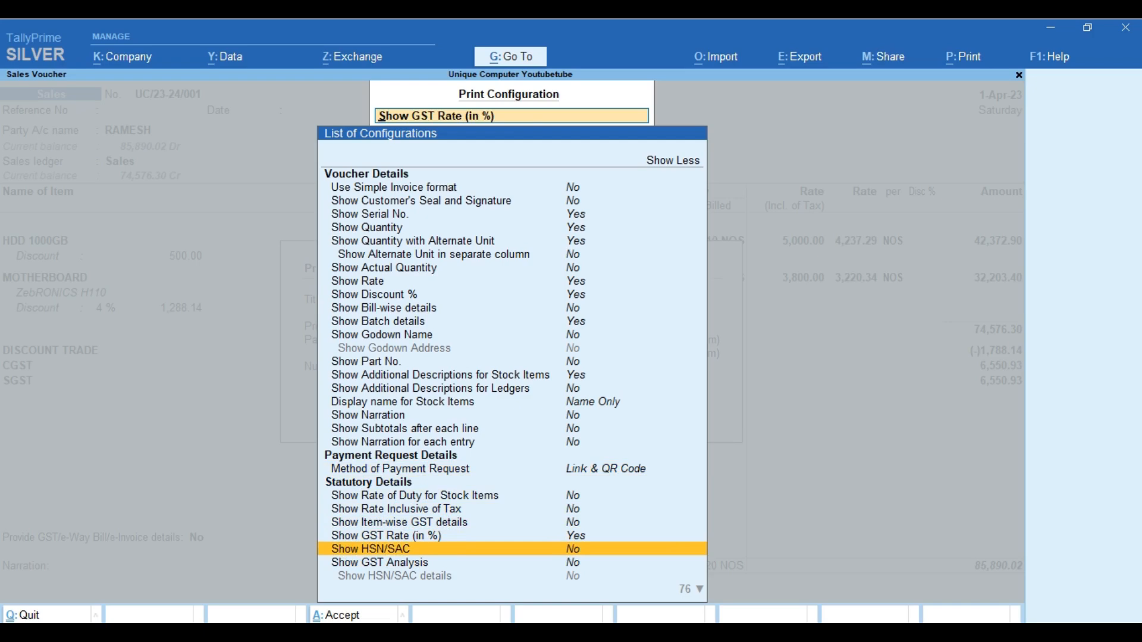
pyautogui.press('Down')
pyautogui.press('Down')
pyautogui.press('Down')
pyautogui.press('Down')
pyautogui.press('Down')
pyautogui.press('Down')
pyautogui.press('Down')
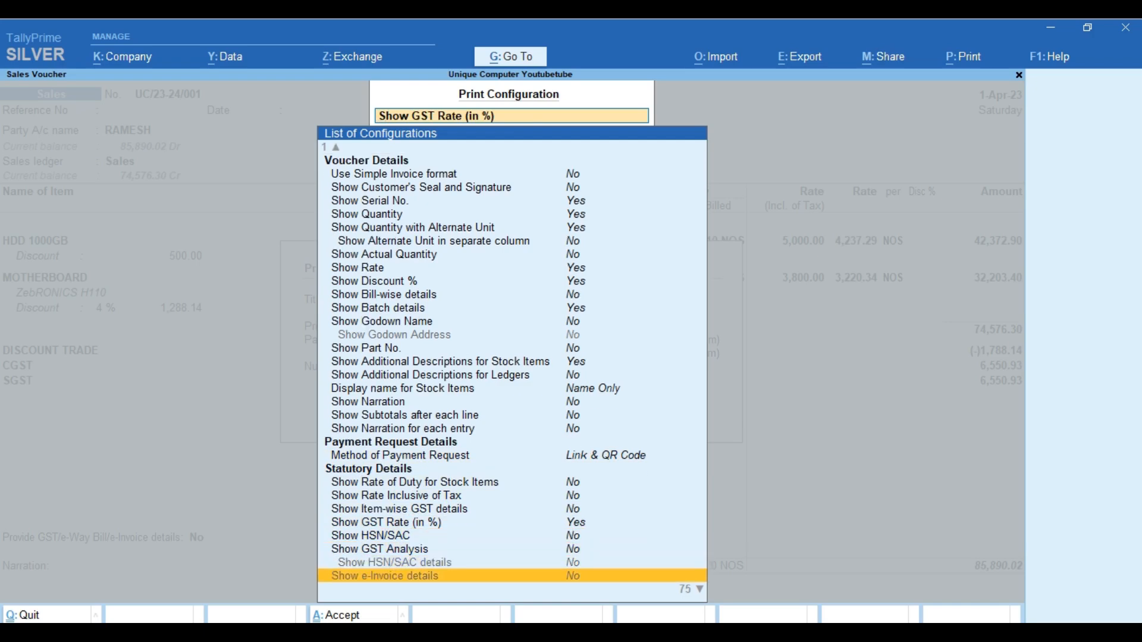
pyautogui.press('Down')
pyautogui.press('Up')
pyautogui.press('Up')
pyautogui.press('Up')
pyautogui.press('Up')
pyautogui.press('Up')
pyautogui.press('Up')
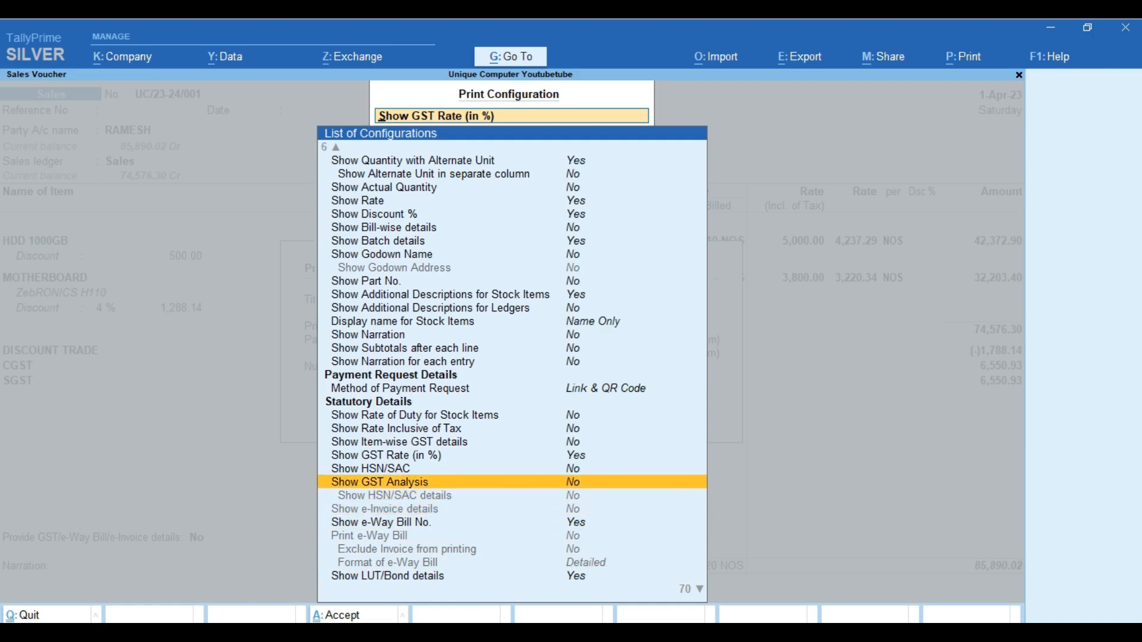
pyautogui.press('Return')
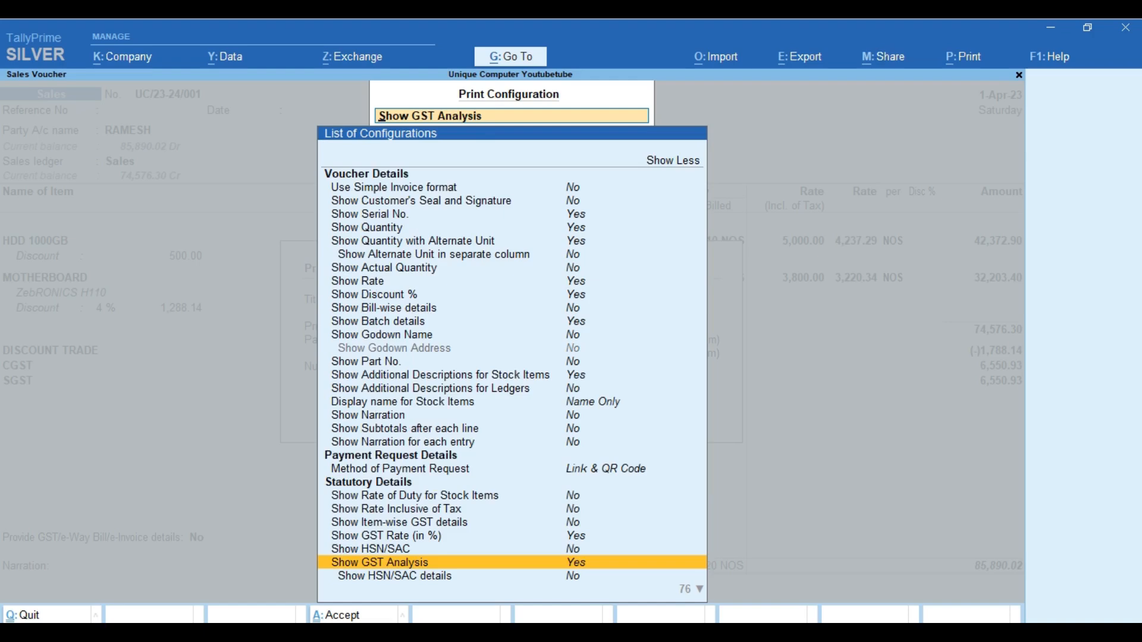
pyautogui.press('Down')
pyautogui.press('Down')
pyautogui.press('Up')
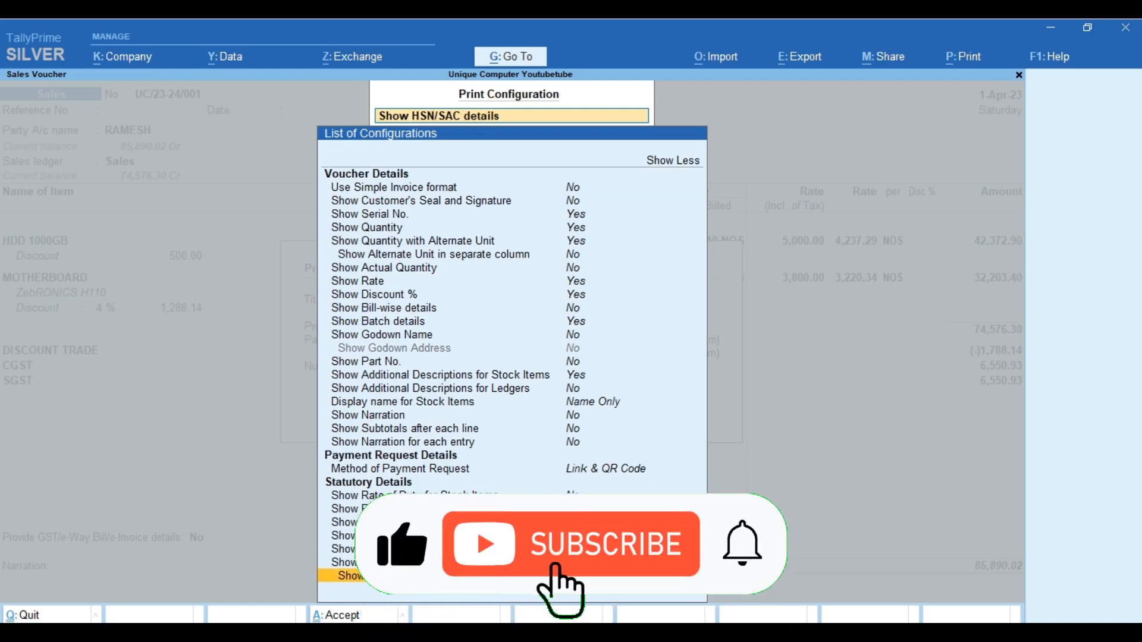
pyautogui.press('Escape')
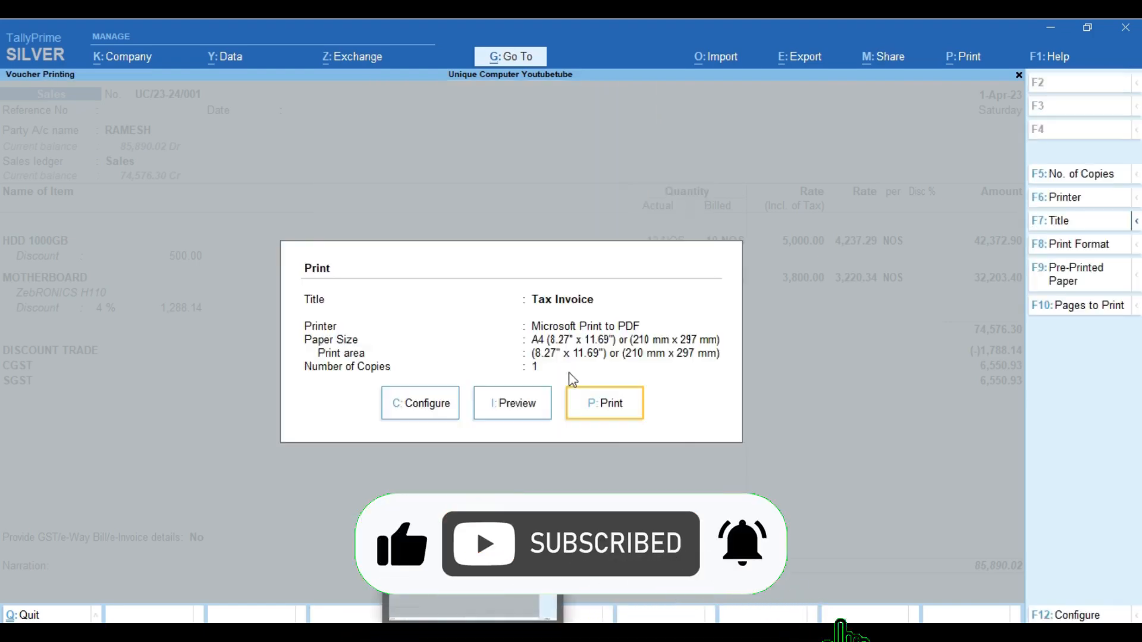
# Preview the updated Tax Invoice and zoom in to check the 18% GST rate column
pyautogui.click(514, 411)
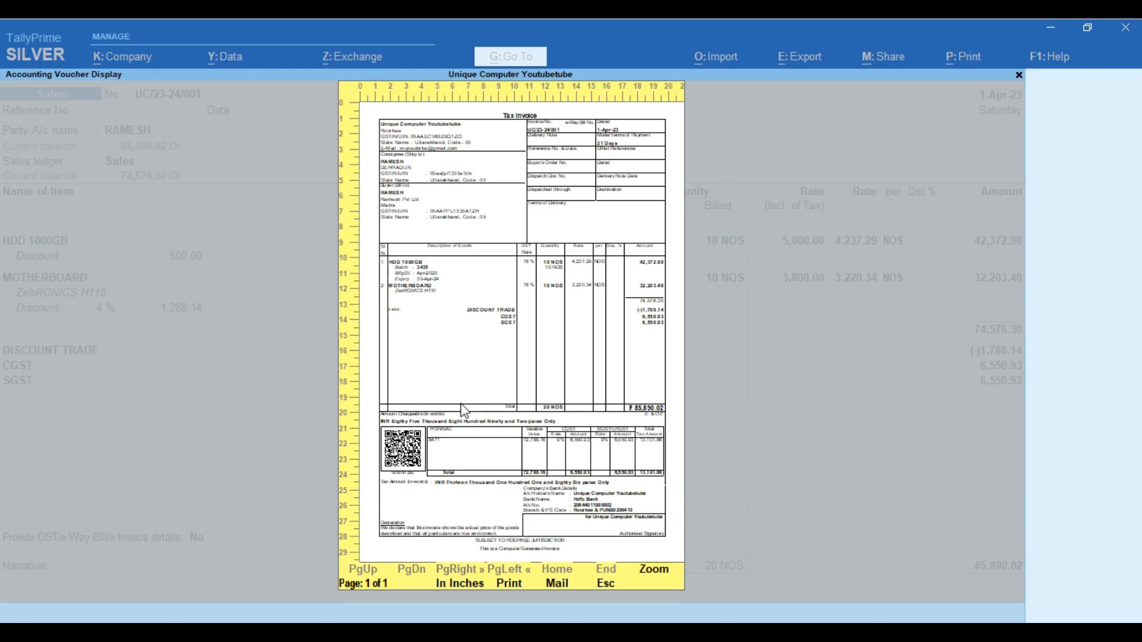
pyautogui.click(654, 572)
pyautogui.moveTo(1034, 250); pyautogui.dragTo(1044, 196)
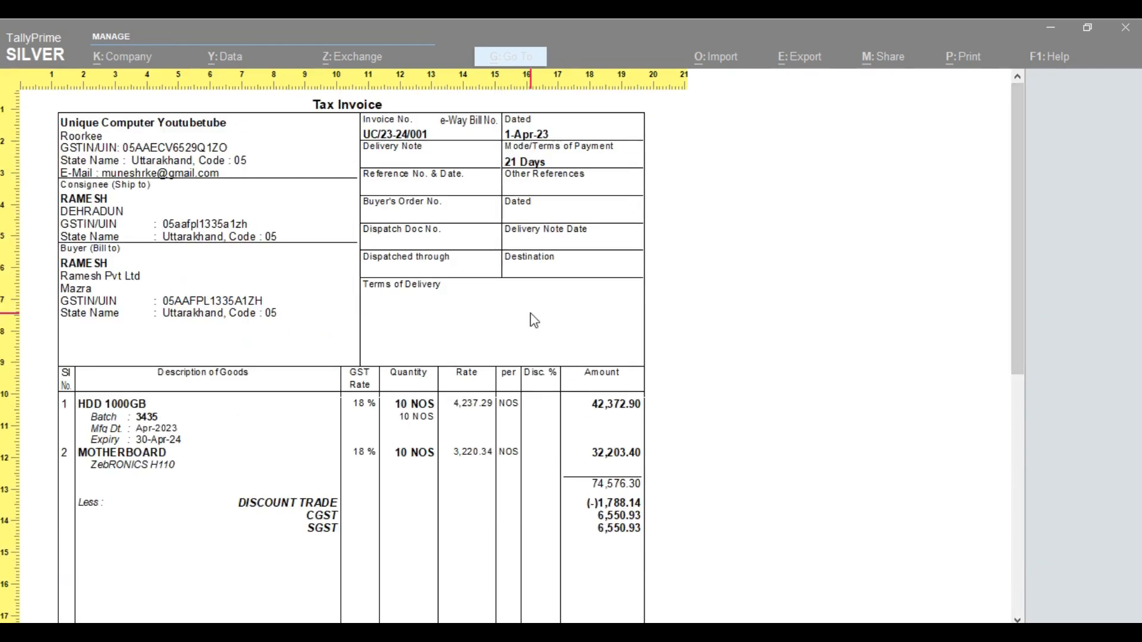